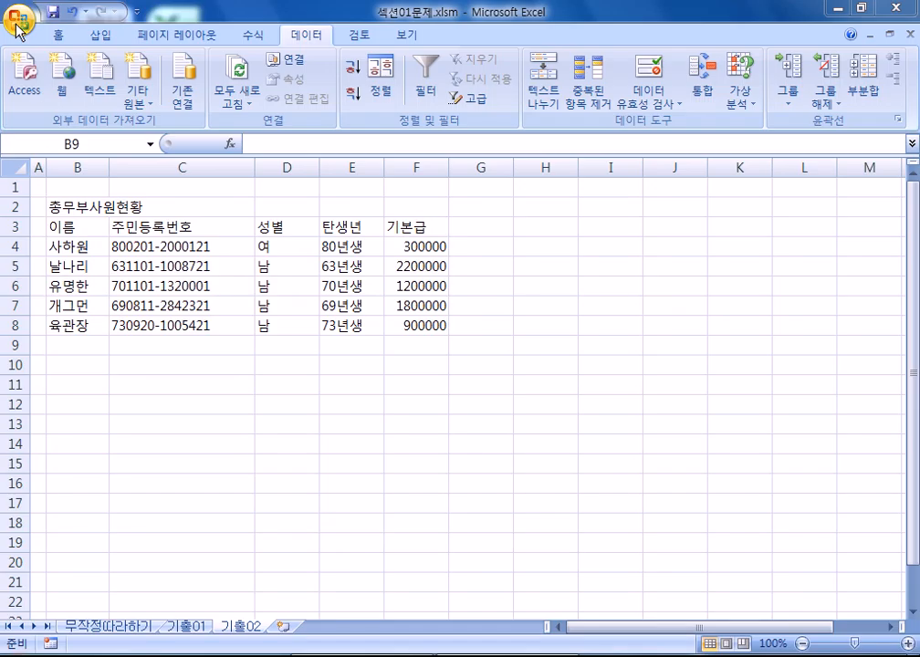
- Open the workbook 섹션02문제.xlsm from the 01 섹션 folder, listing all Excel file types
{"action": "left_click", "coordinate": [19, 22]}
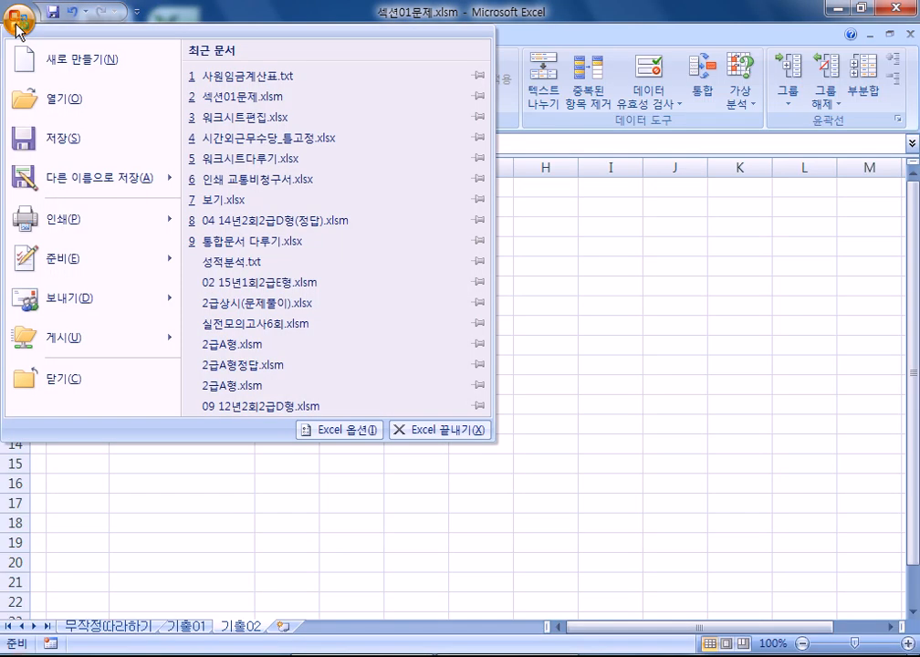
{"action": "left_click", "coordinate": [45, 105]}
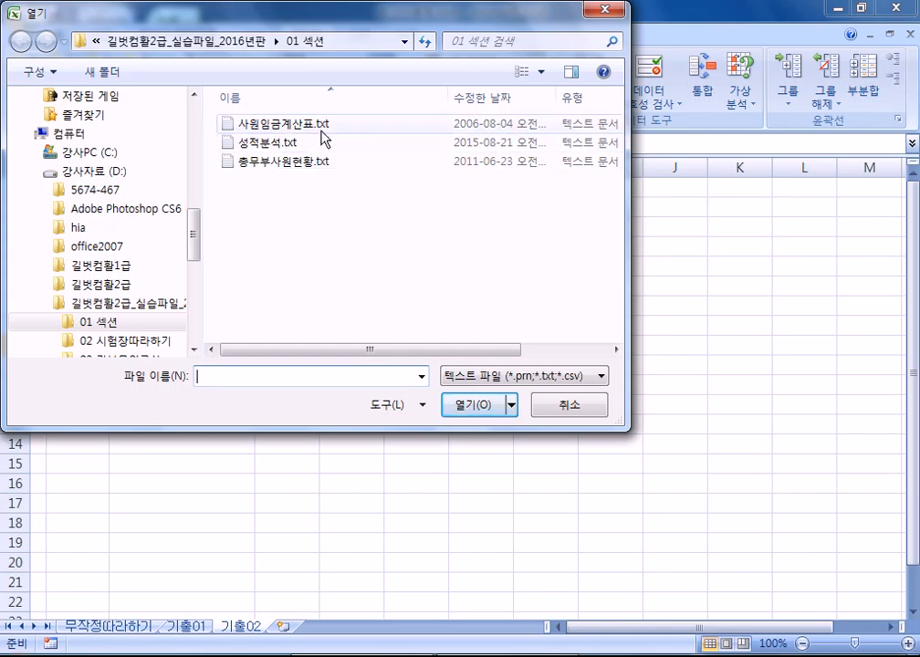
{"action": "left_click", "coordinate": [475, 379]}
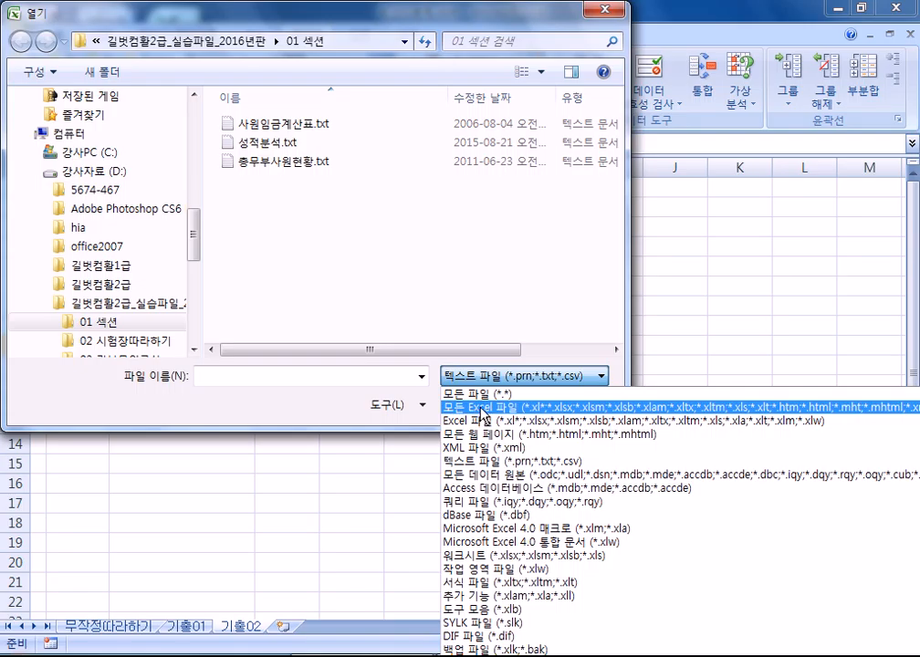
{"action": "left_click", "coordinate": [482, 415]}
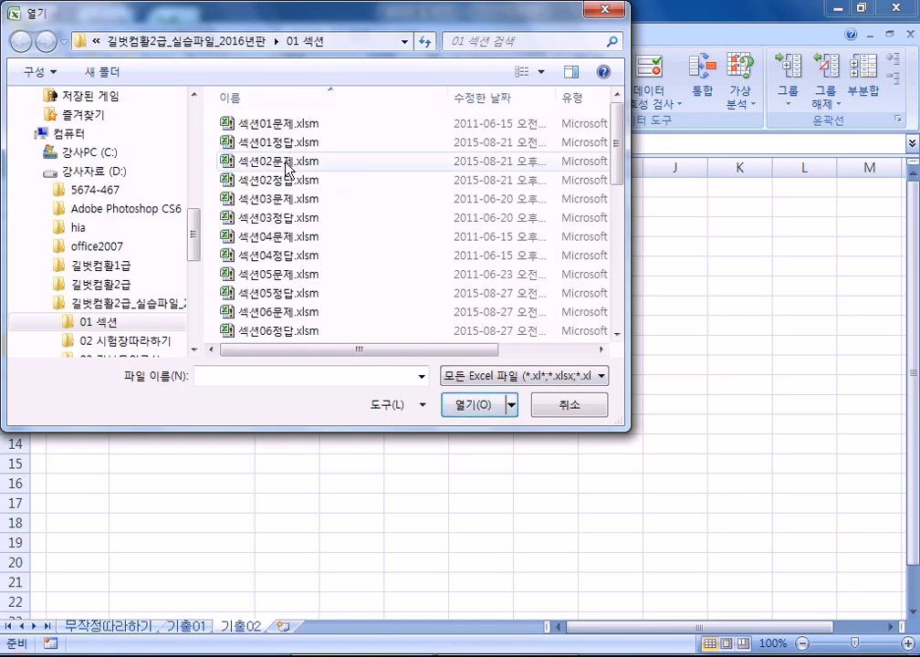
{"action": "left_click", "coordinate": [287, 167]}
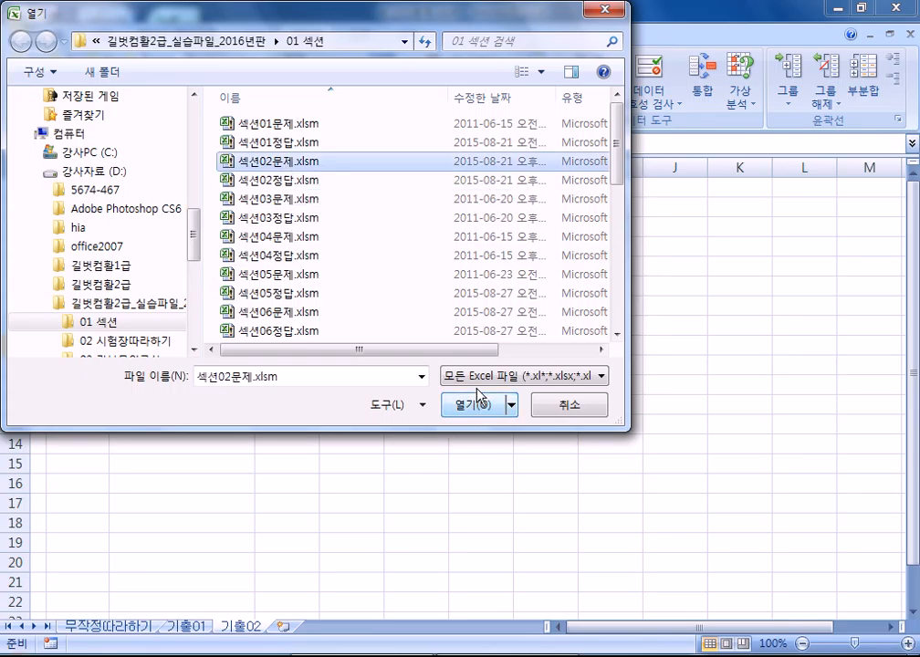
{"action": "double_click", "coordinate": [295, 161]}
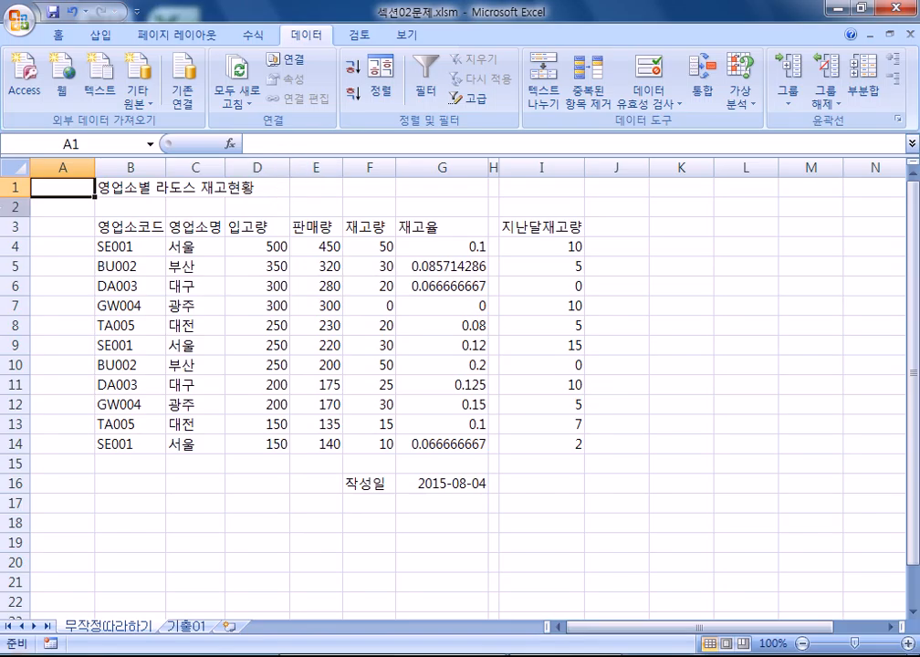
{"action": "left_click", "coordinate": [62, 168]}
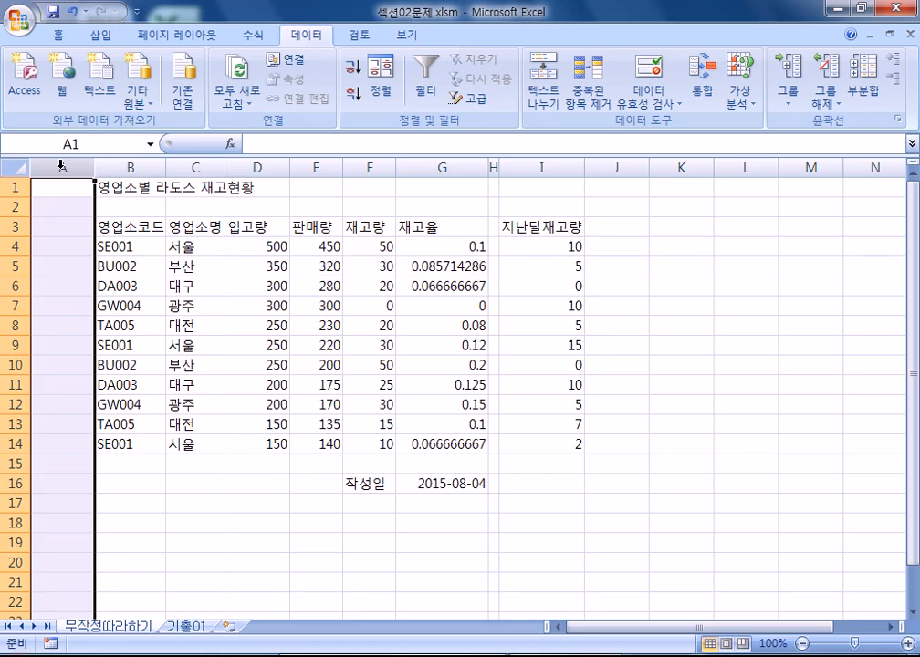
{"action": "left_click", "coordinate": [58, 35]}
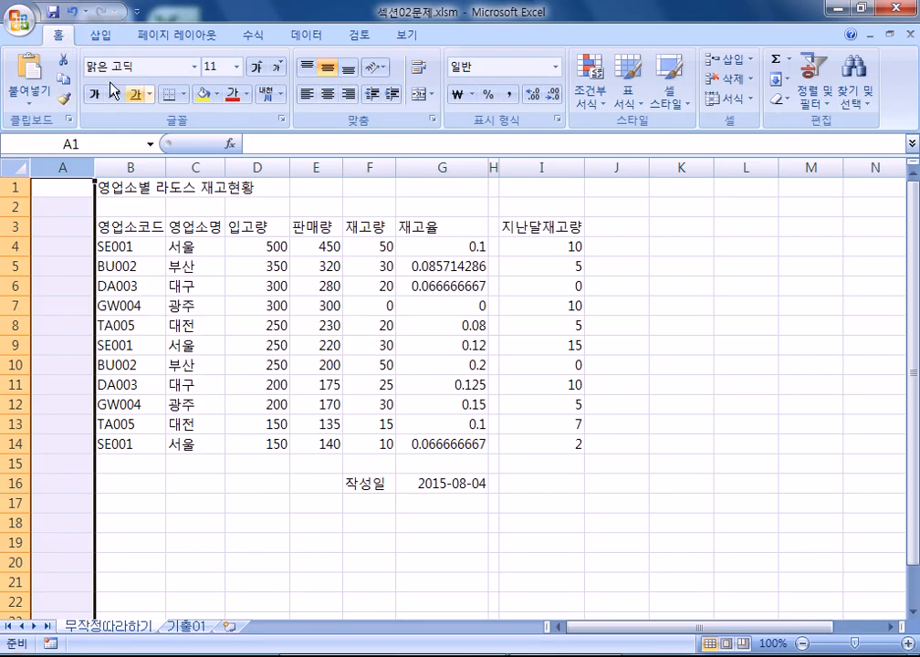
{"action": "left_click", "coordinate": [737, 104]}
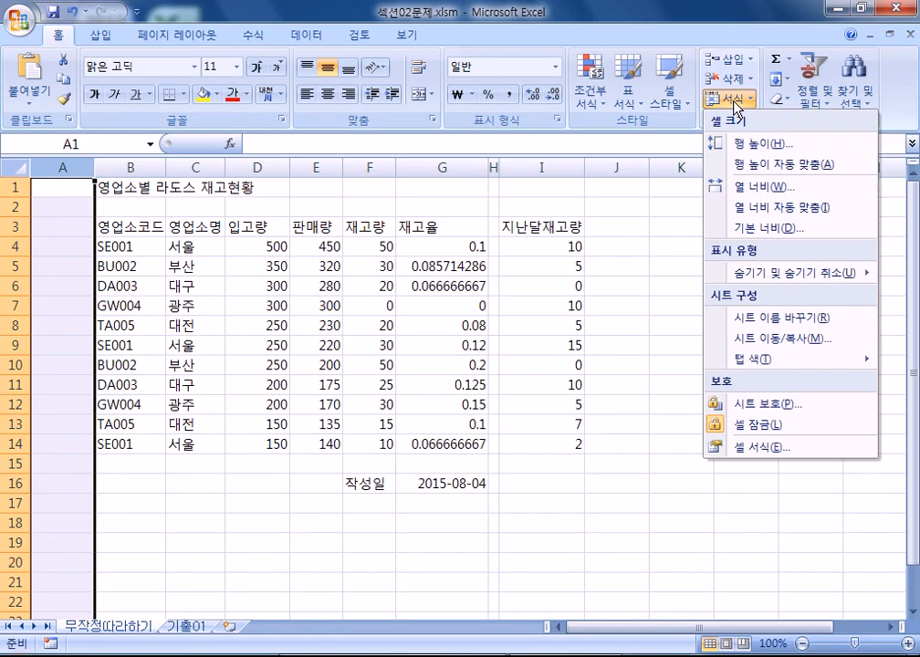
{"action": "left_click", "coordinate": [763, 194]}
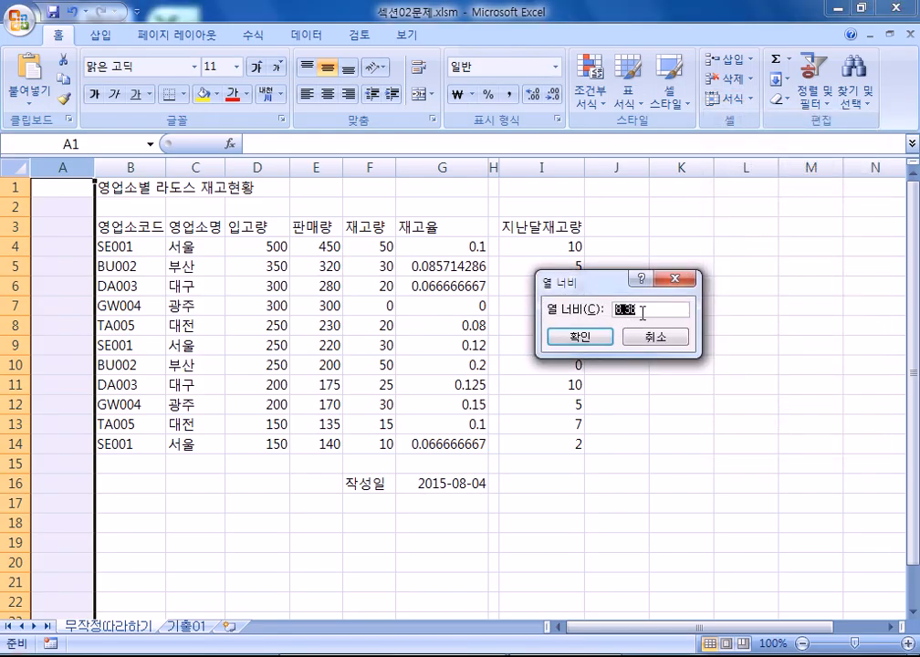
{"action": "left_click", "coordinate": [654, 338]}
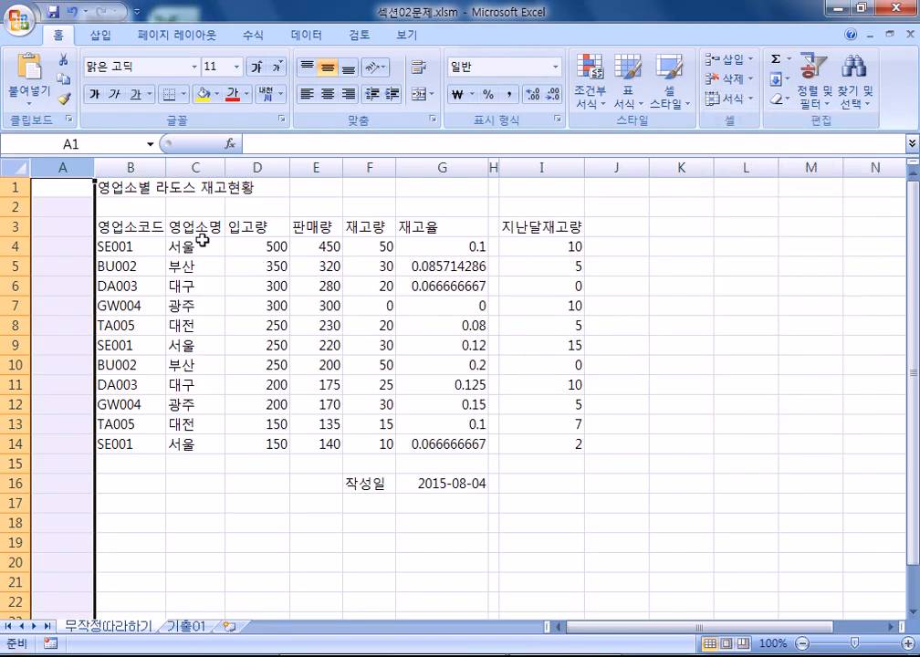
- Try setting the width of the empty column A to 2
{"action": "right_click", "coordinate": [54, 170]}
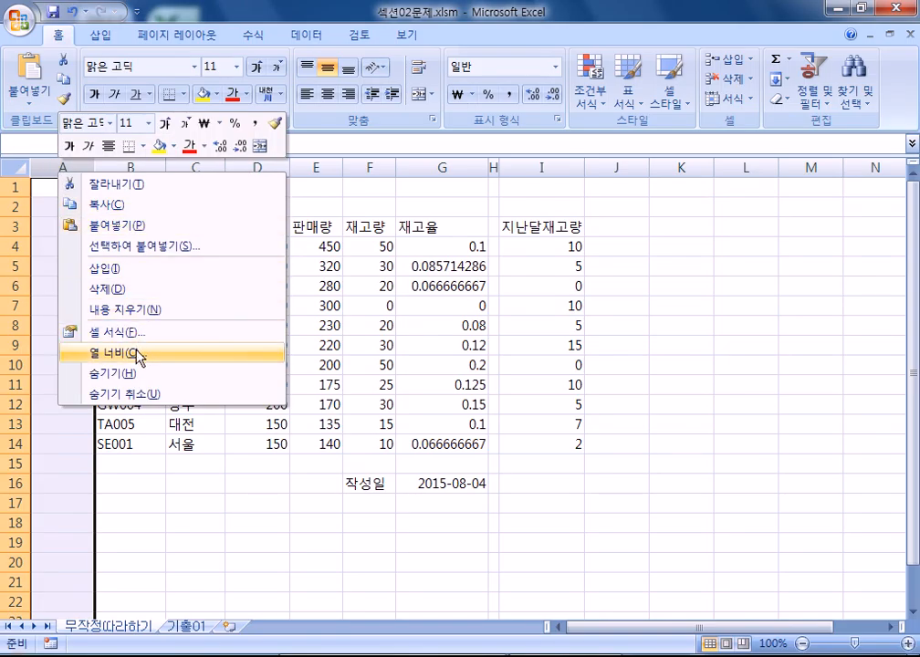
{"action": "left_click", "coordinate": [139, 356]}
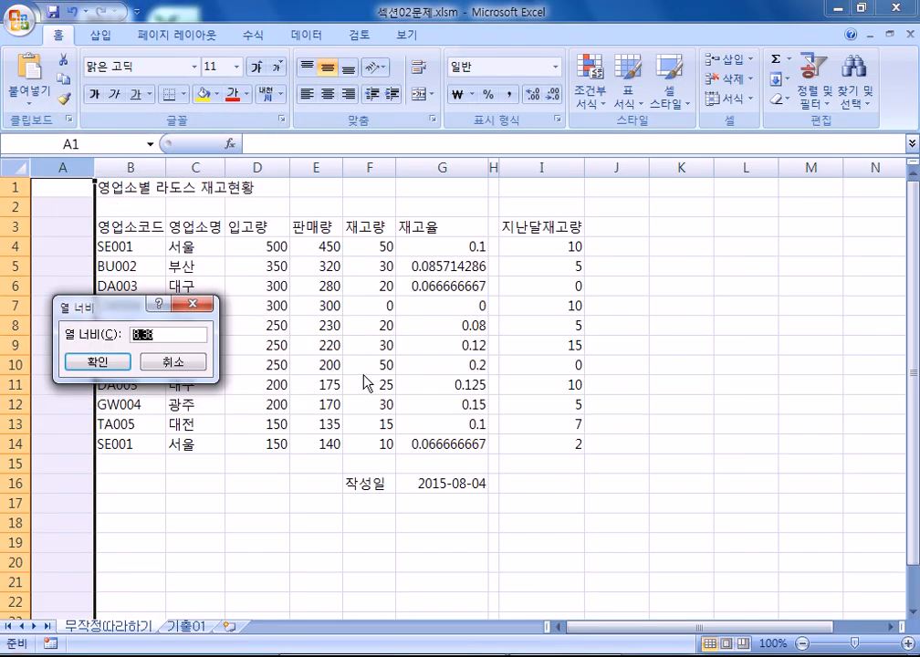
{"action": "type", "text": "2"}
{"action": "left_click", "coordinate": [89, 362]}
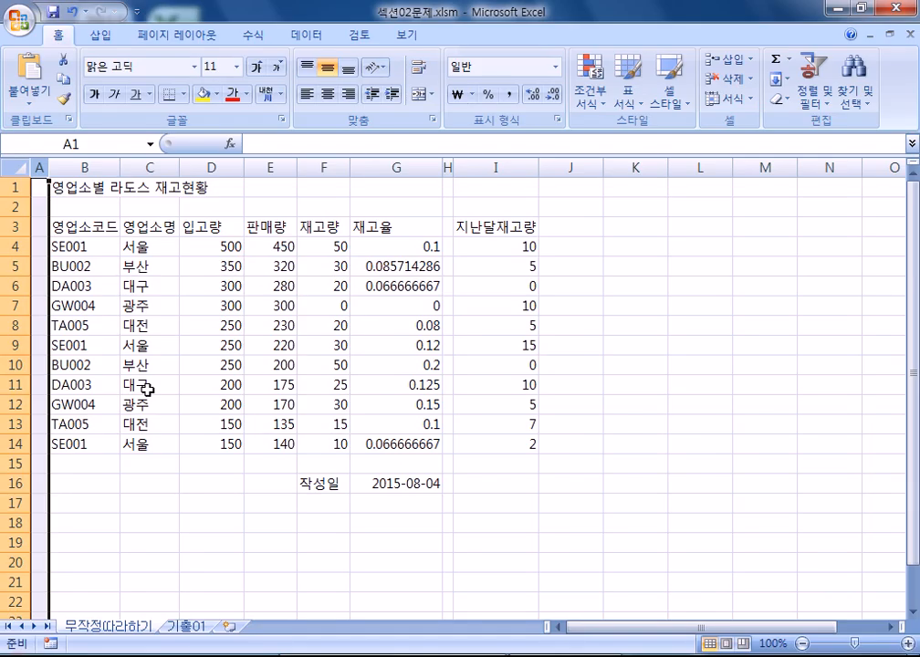
- Undo the column A width change and set the column's width to 2 again
{"action": "left_click", "coordinate": [39, 165]}
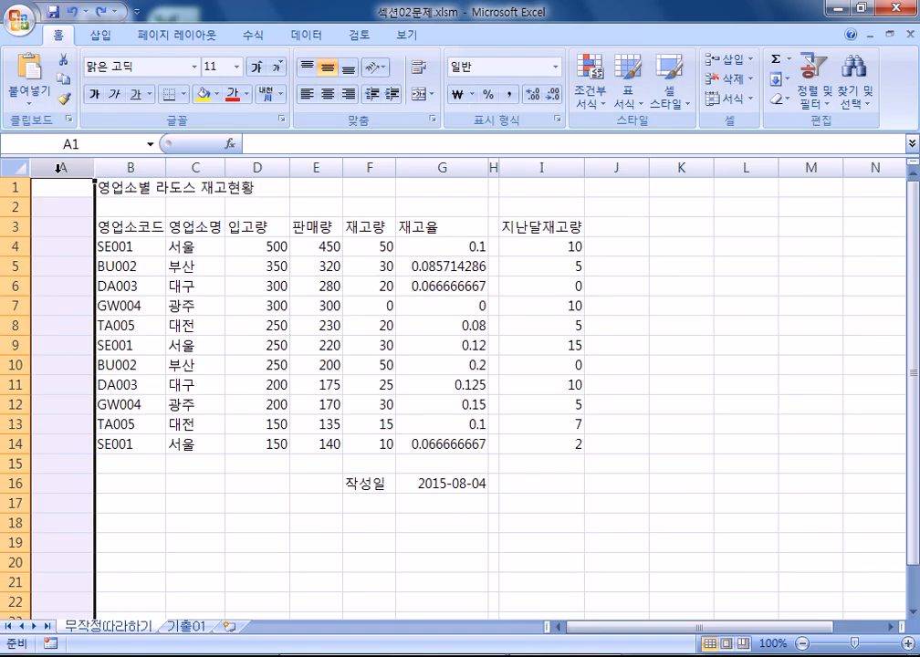
{"action": "right_click", "coordinate": [50, 168]}
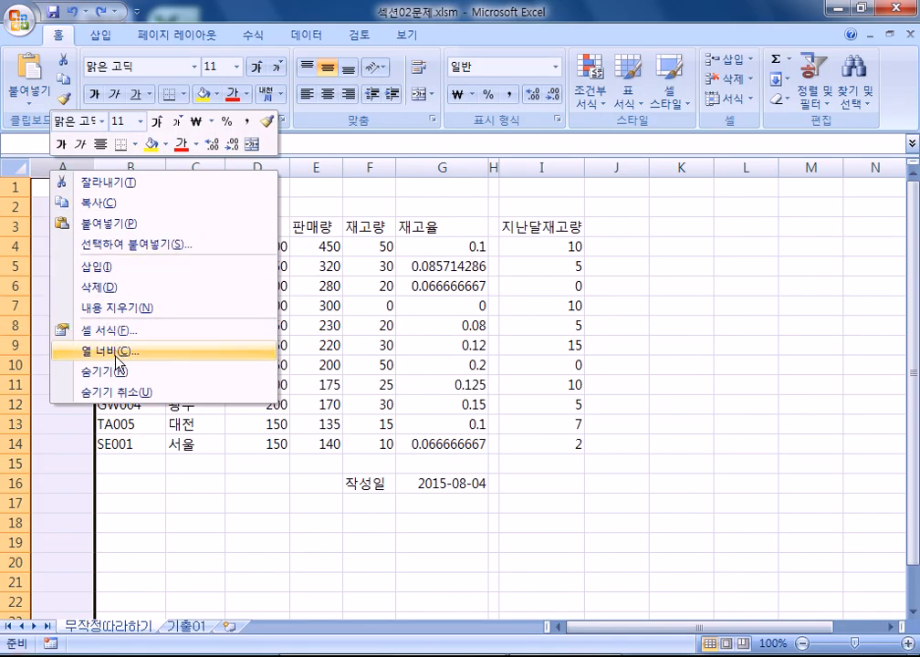
{"action": "left_click", "coordinate": [116, 352]}
{"action": "type", "text": "2"}
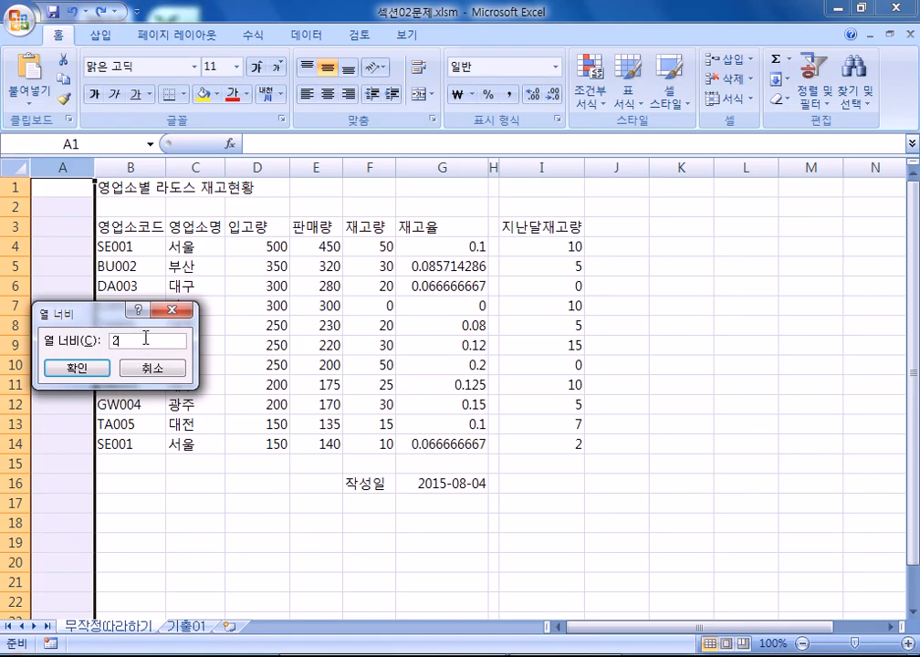
{"action": "left_click", "coordinate": [93, 366]}
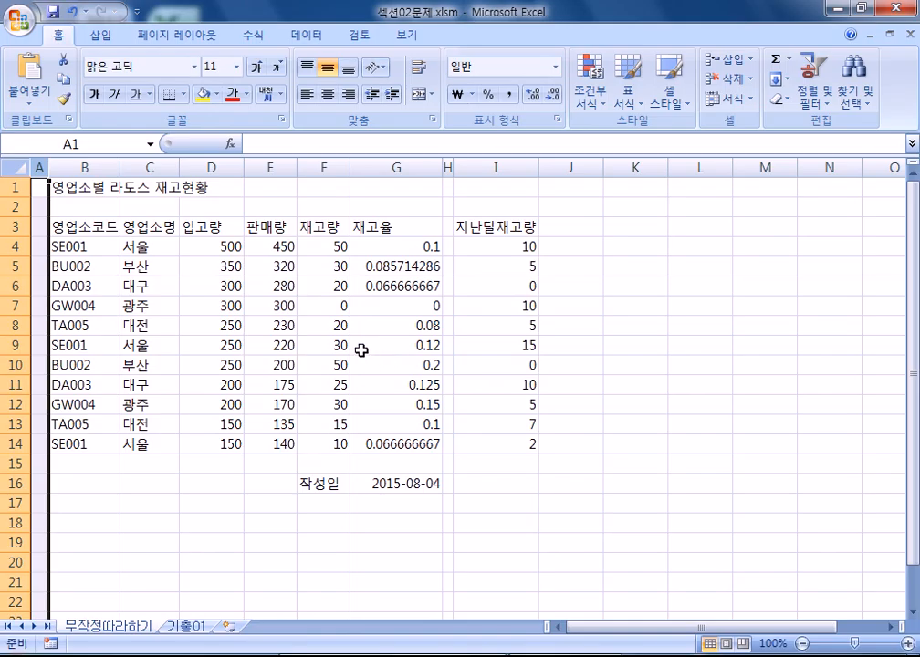
- Set the height of row 1, which holds the table title, to 24
{"action": "left_click", "coordinate": [16, 186]}
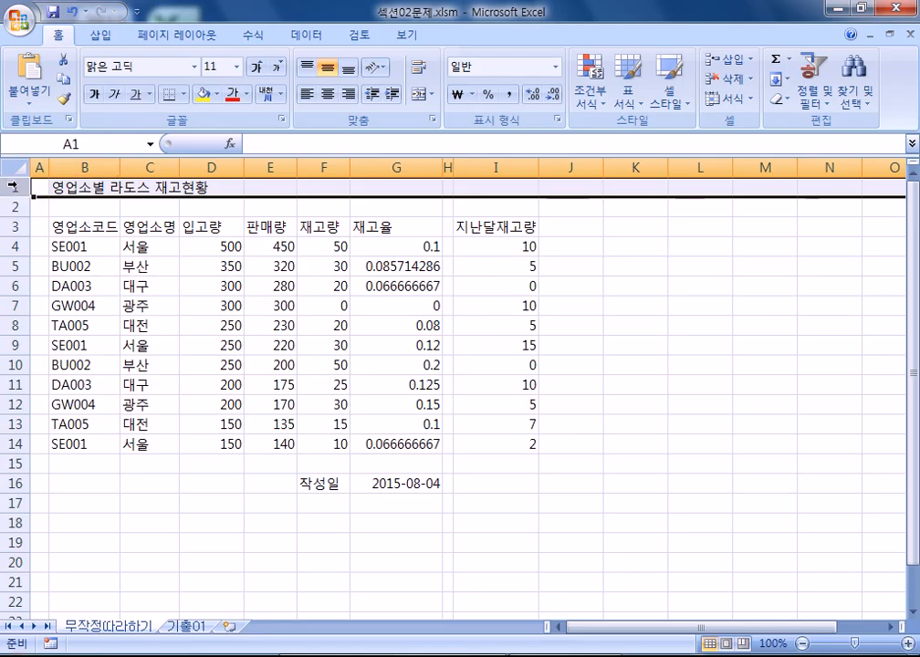
{"action": "right_click", "coordinate": [14, 186]}
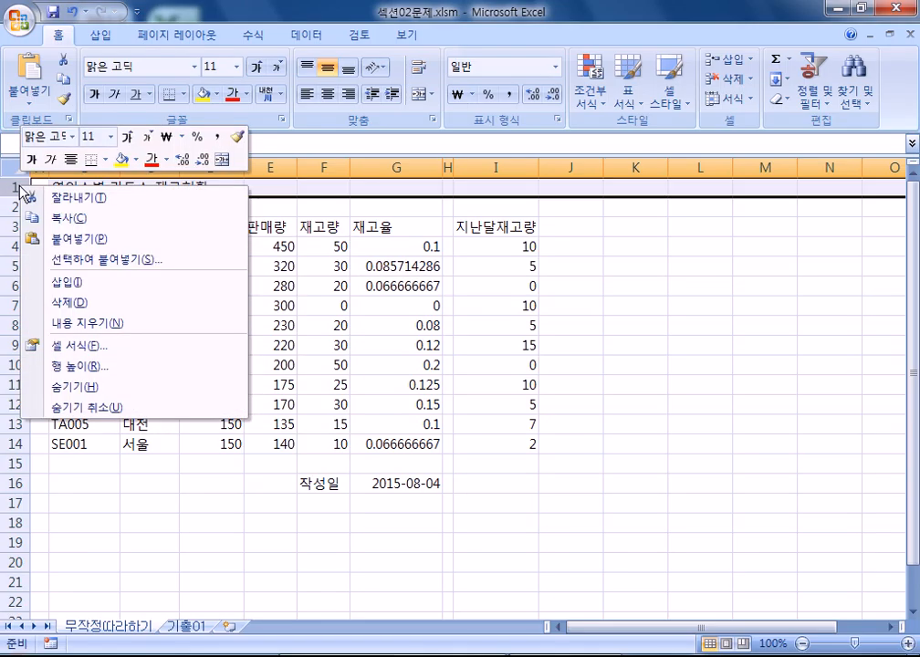
{"action": "left_click", "coordinate": [90, 368]}
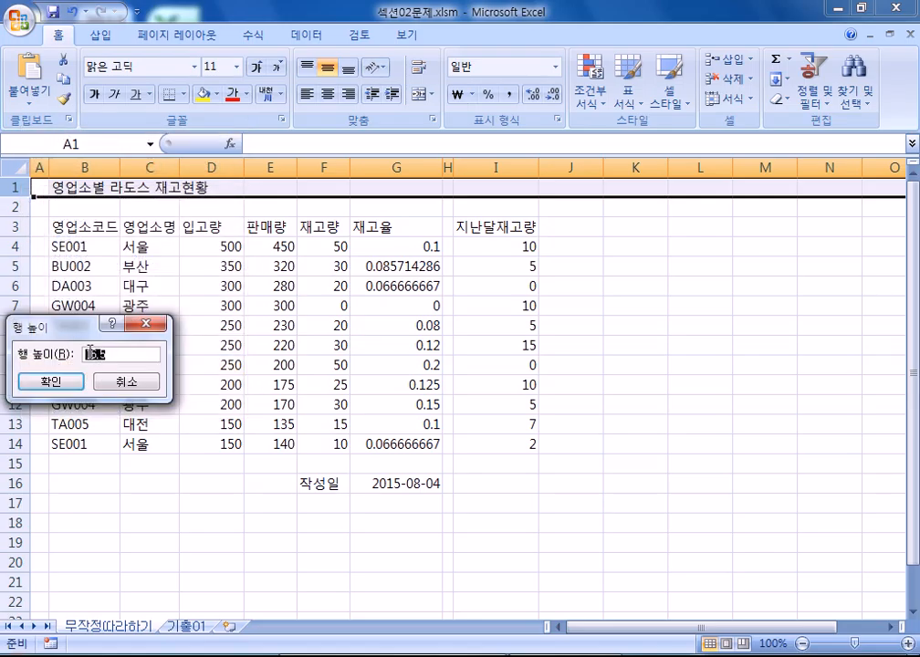
{"action": "type", "text": "24"}
{"action": "key", "text": "Return"}
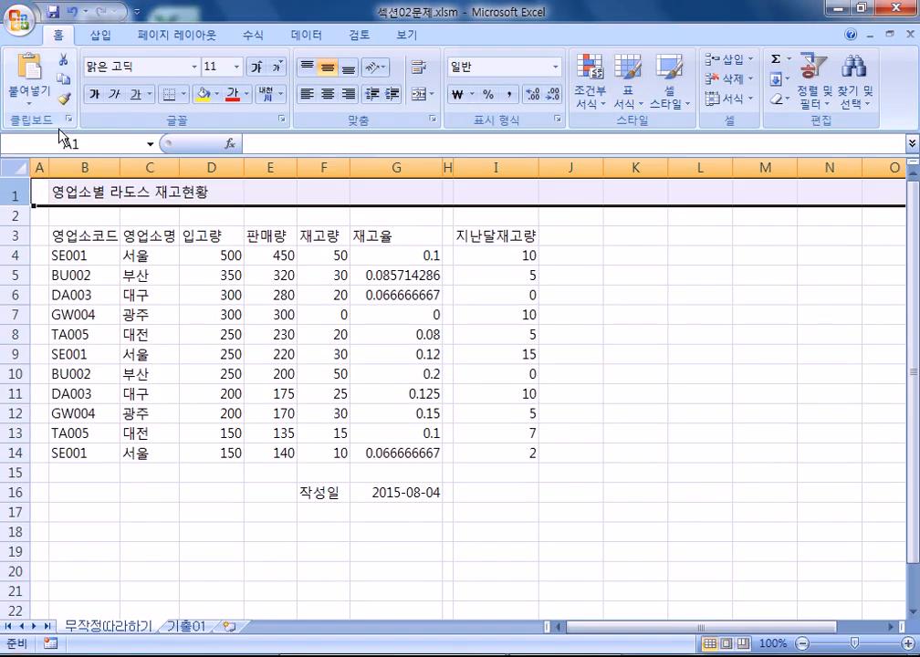
- Examine the 영업소코드 values in B4:B14 at 190% zoom, with cell B4 selected
{"action": "left_click", "coordinate": [70, 256]}
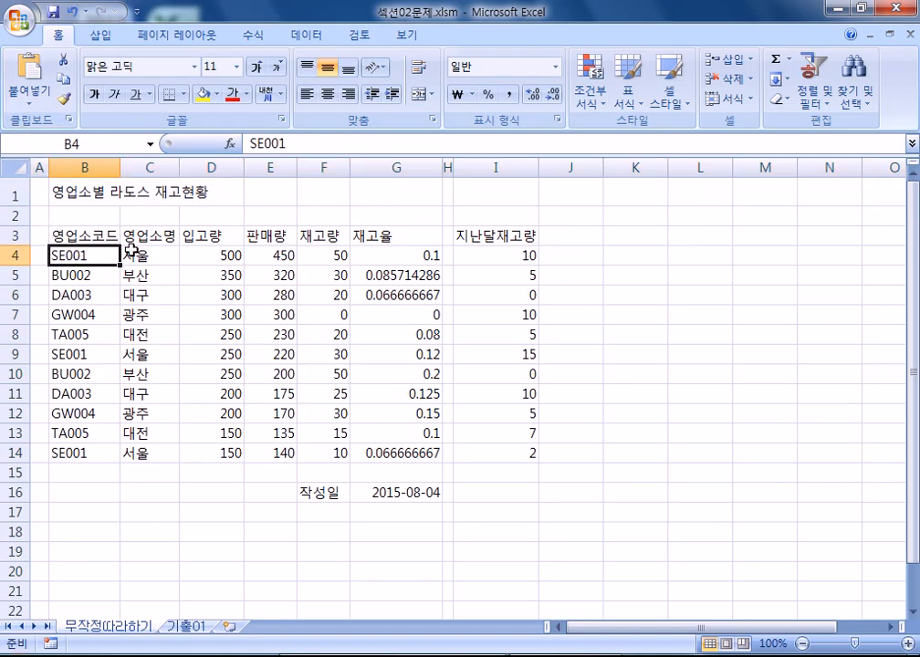
{"action": "left_click_drag", "start_coordinate": [64, 254], "coordinate": [81, 453]}
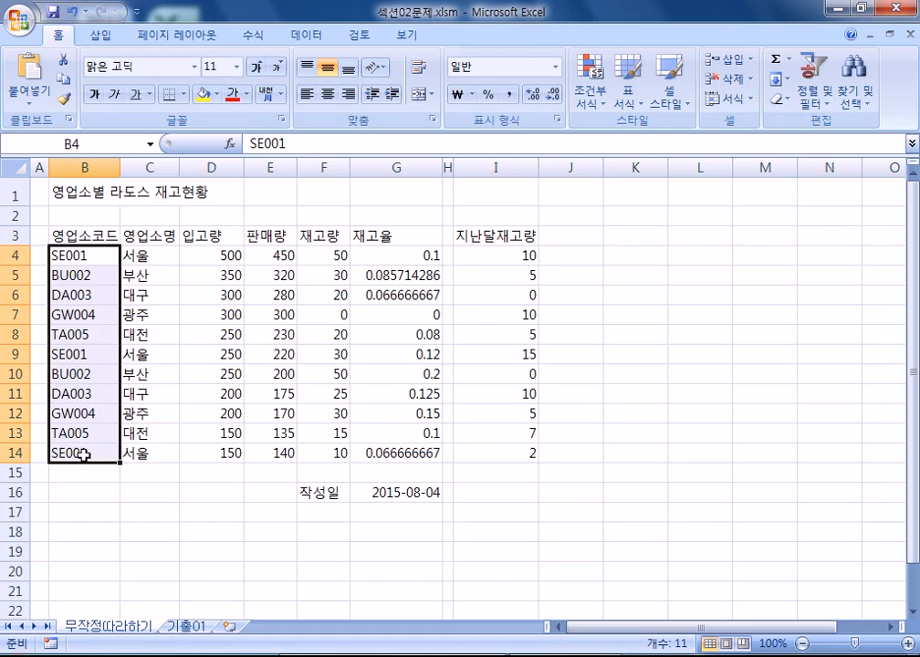
{"action": "scroll", "coordinate": [46, 431], "scroll_direction": "up", "scroll_amount": 6}
{"action": "scroll", "coordinate": [89, 411], "scroll_direction": "up", "scroll_amount": 1}
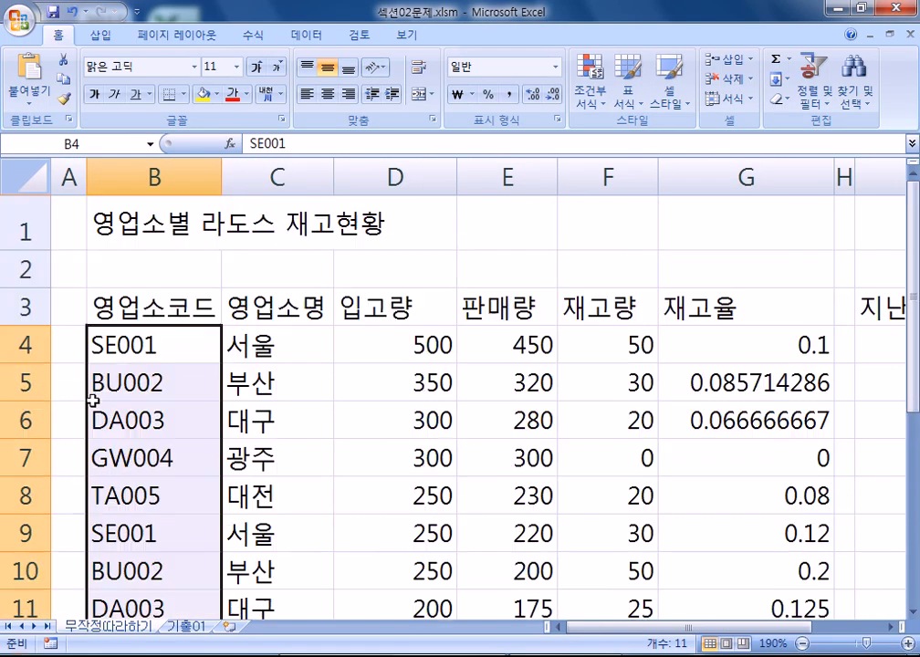
{"action": "left_click", "coordinate": [156, 349]}
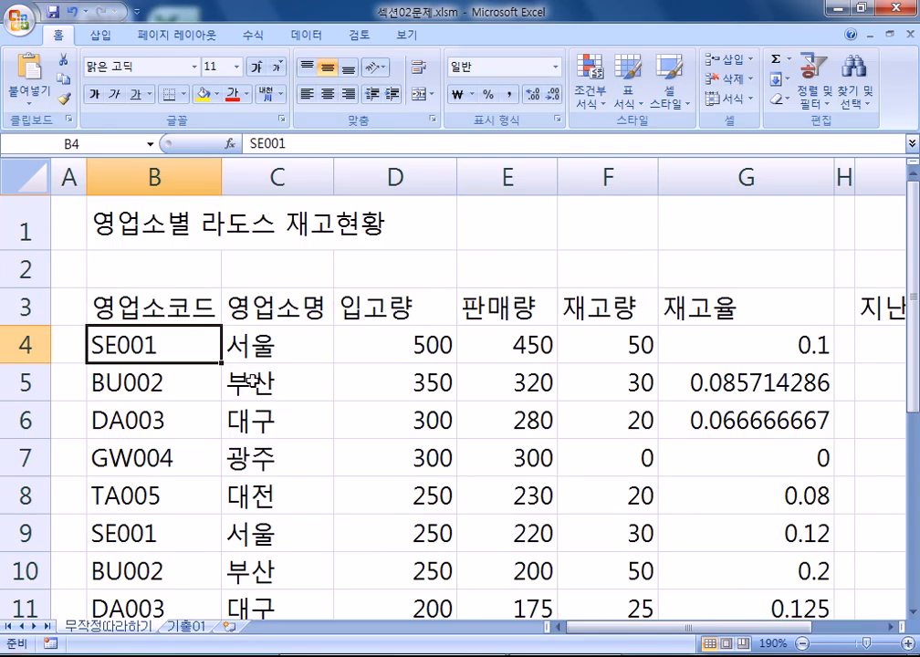
{"action": "scroll", "coordinate": [227, 375], "scroll_direction": "down", "scroll_amount": 1}
{"action": "scroll", "coordinate": [196, 332], "scroll_direction": "up", "scroll_amount": 1}
{"action": "left_click", "coordinate": [913, 612]}
{"action": "left_click", "coordinate": [912, 613]}
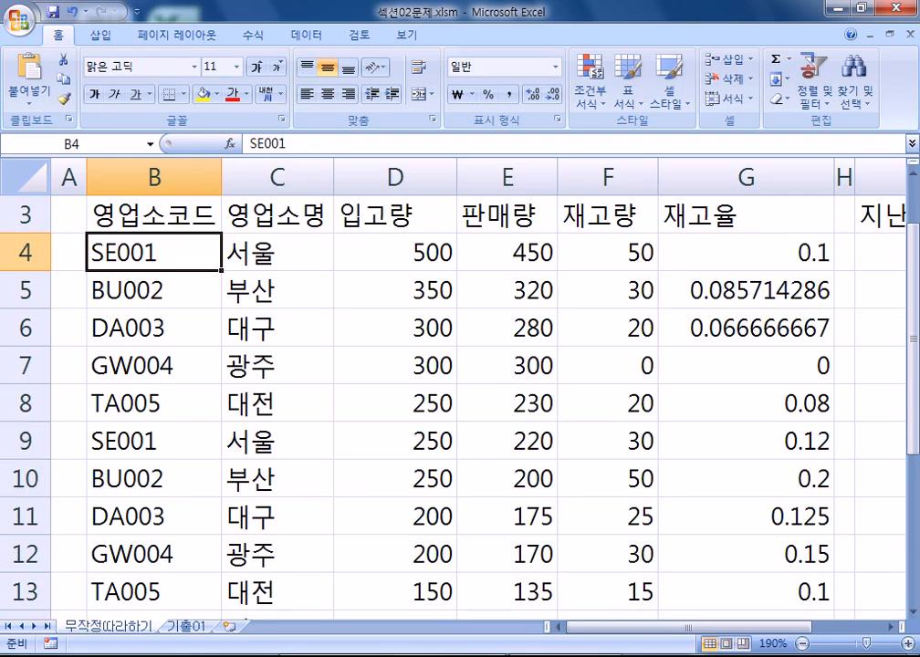
- Switch to Notepad and write the heading "셀의 내용을 수정하는 방법 3가지" on the first line
{"action": "left_click", "coordinate": [91, 655]}
{"action": "left_click_drag", "start_coordinate": [216, 42], "coordinate": [354, 77]}
{"action": "type", "text": "셀"}
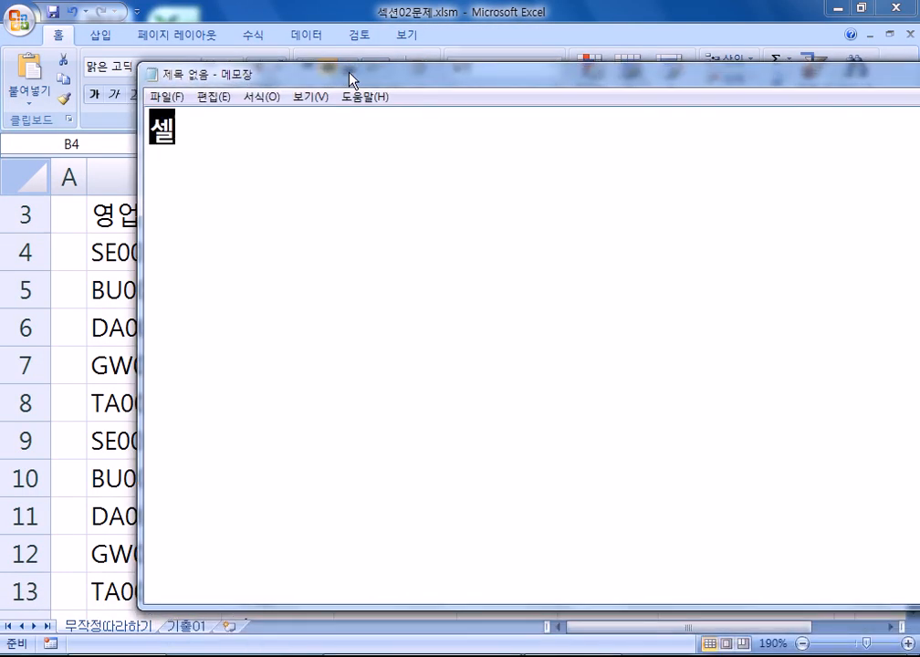
{"action": "type", "text": "의 내용을 수정하는 방버ㅂ"}
{"action": "key", "text": "Return"}
{"action": "type", "text": "3가지"}
{"action": "key", "text": "Return"}
- Add the first bullet line "* 셀을 더블클릭하여 수정한다." below the heading
{"action": "type", "text": "* "}
{"action": "type", "text": "셀을 더"}
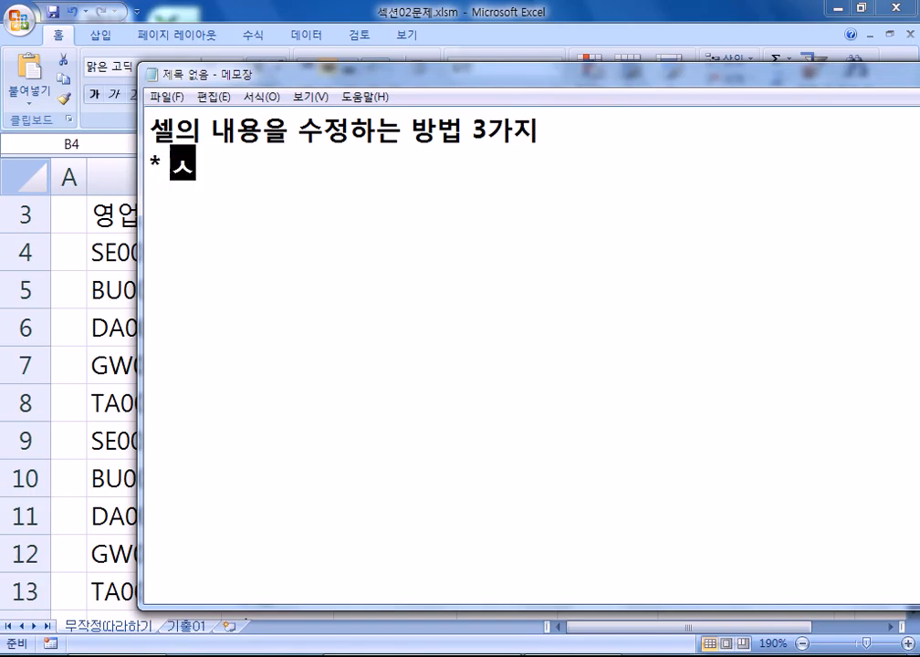
{"action": "type", "text": "블"}
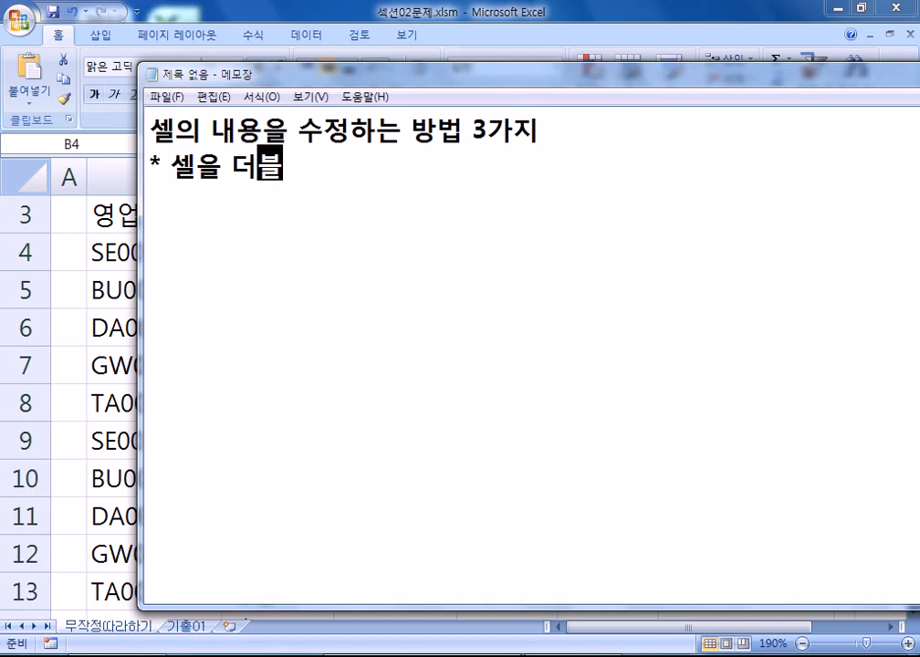
{"action": "type", "text": "클릭하여 "}
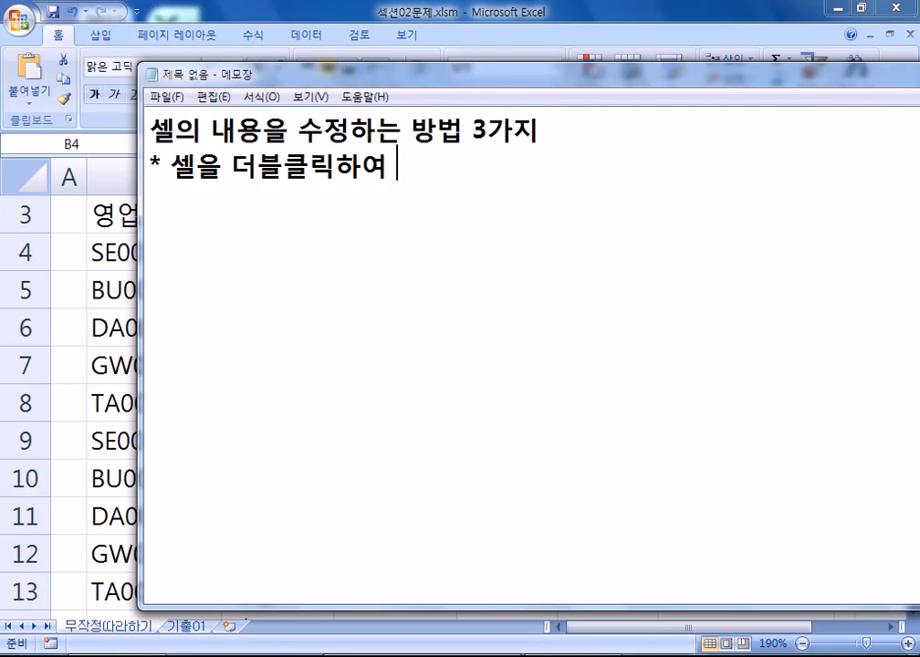
{"action": "type", "text": "수정한다."}
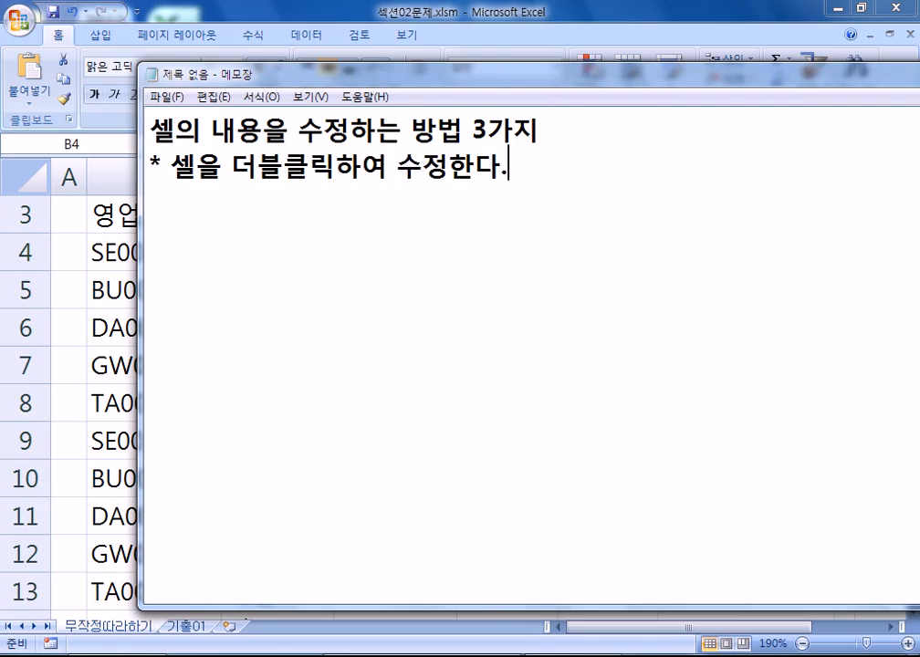
- Add the second bullet line "* 셀을 클릭하고, F2키를 눌러서 수정한다." to the Notepad notes
{"action": "key", "text": "Return"}
{"action": "type", "text": "* 셀"}
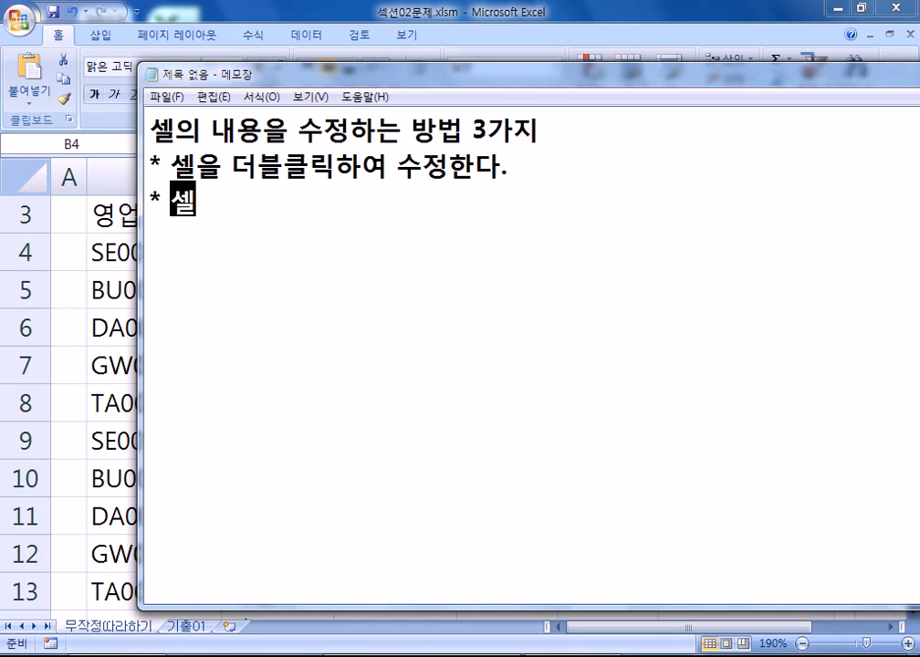
{"action": "type", "text": "을 클릭하고"}
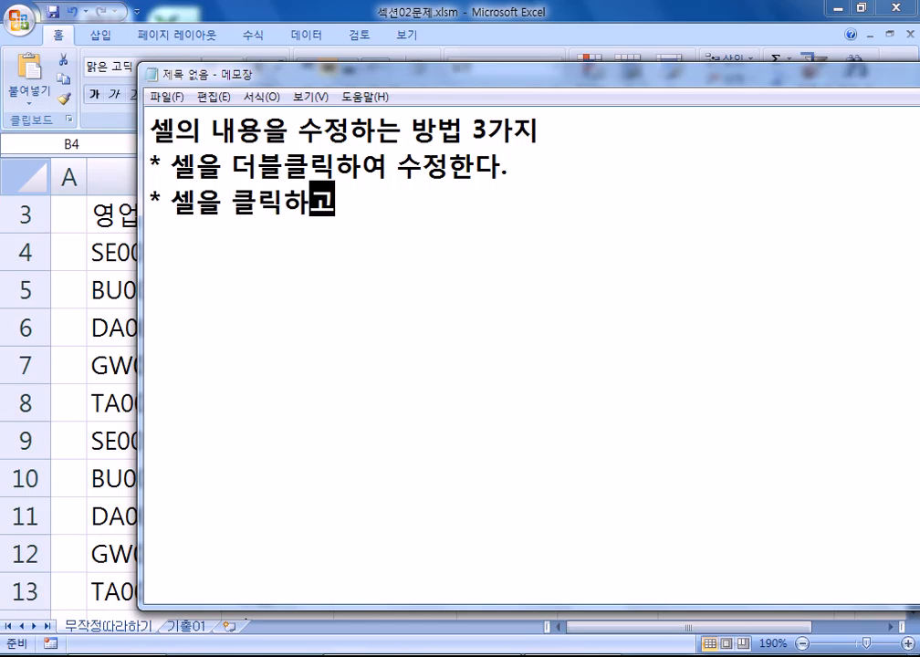
{"action": "type", "text": ", "}
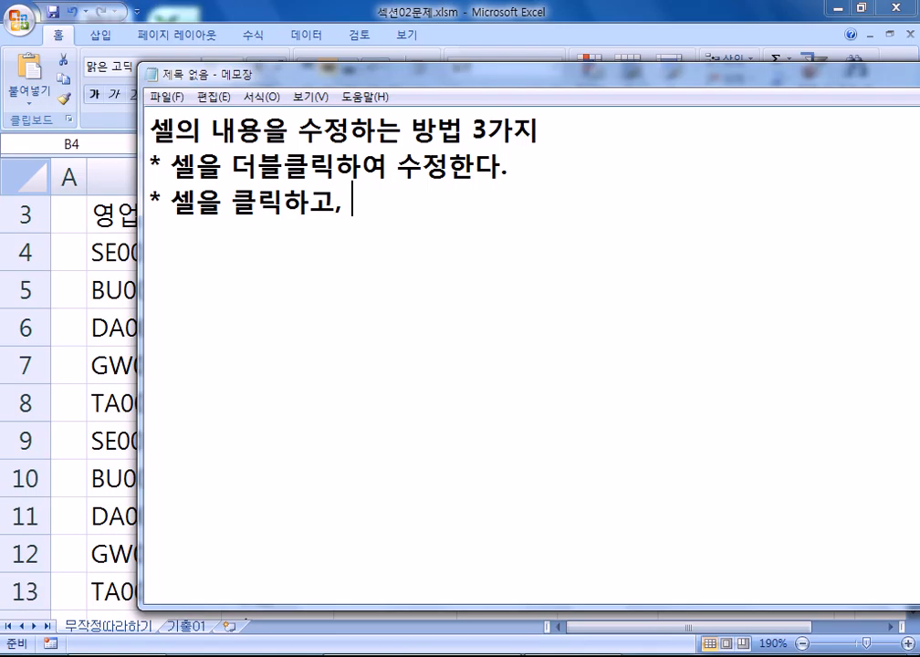
{"action": "type", "text": "F2키늘"}
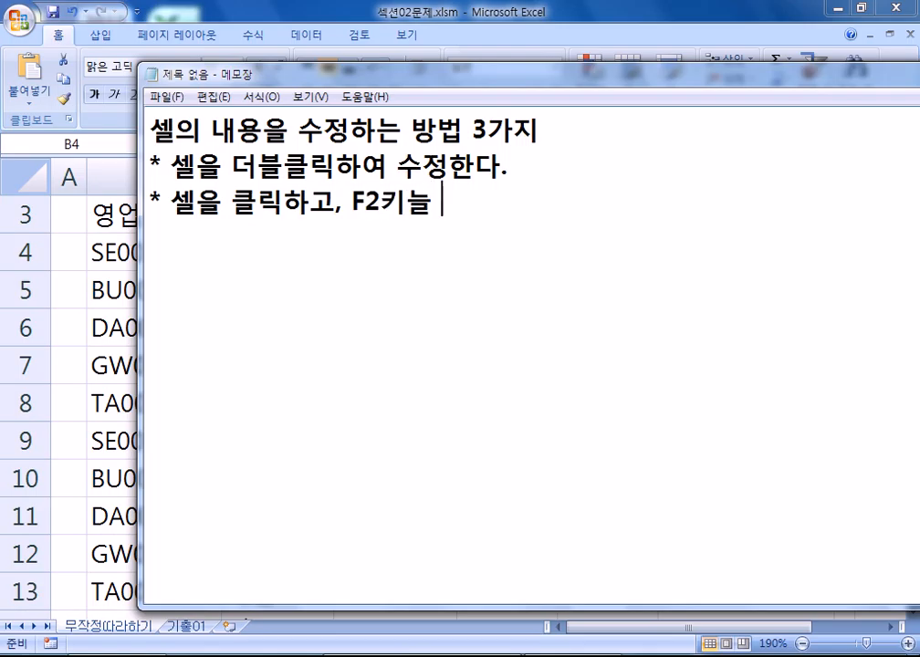
{"action": "key", "text": "BackSpace"}
{"action": "type", "text": "를 눌"}
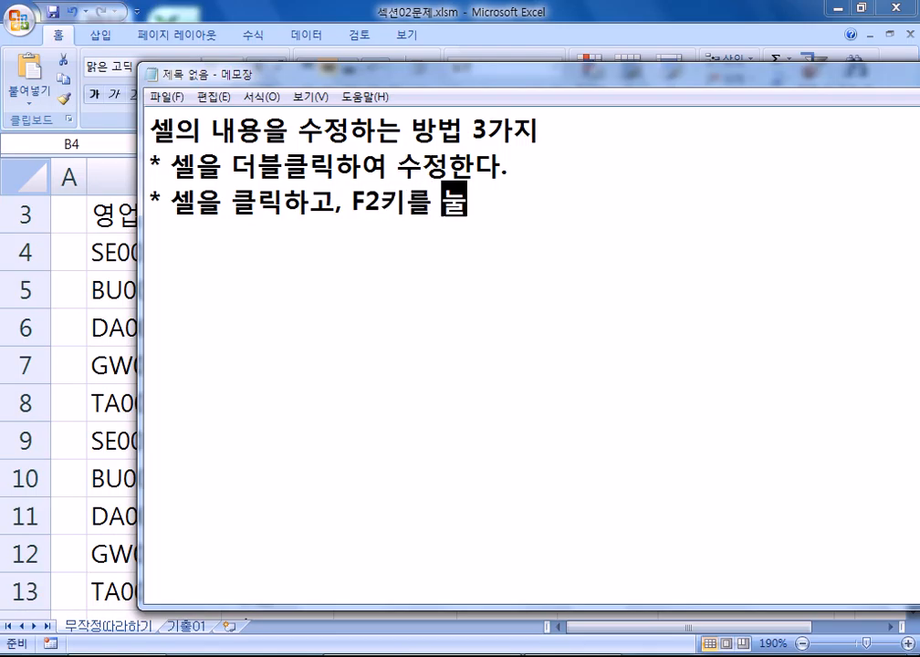
{"action": "type", "text": "럿서 수정한다."}
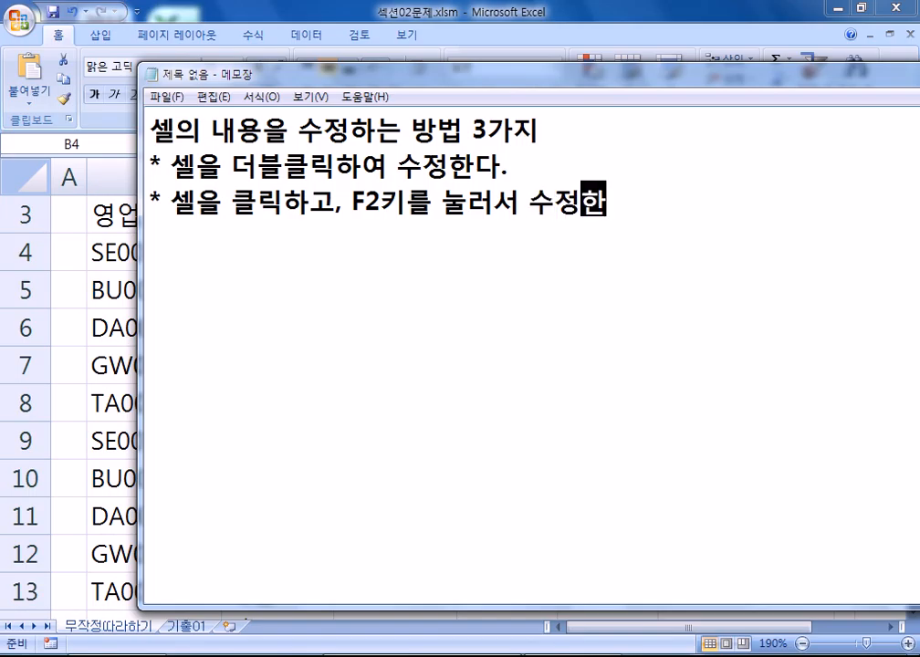
- Add the third bullet line "* 셀을 클릭하고, 수식입력줄을 클릭하여 수정한다." and end it with a line break
{"action": "key", "text": "Return"}
{"action": "type", "text": "* "}
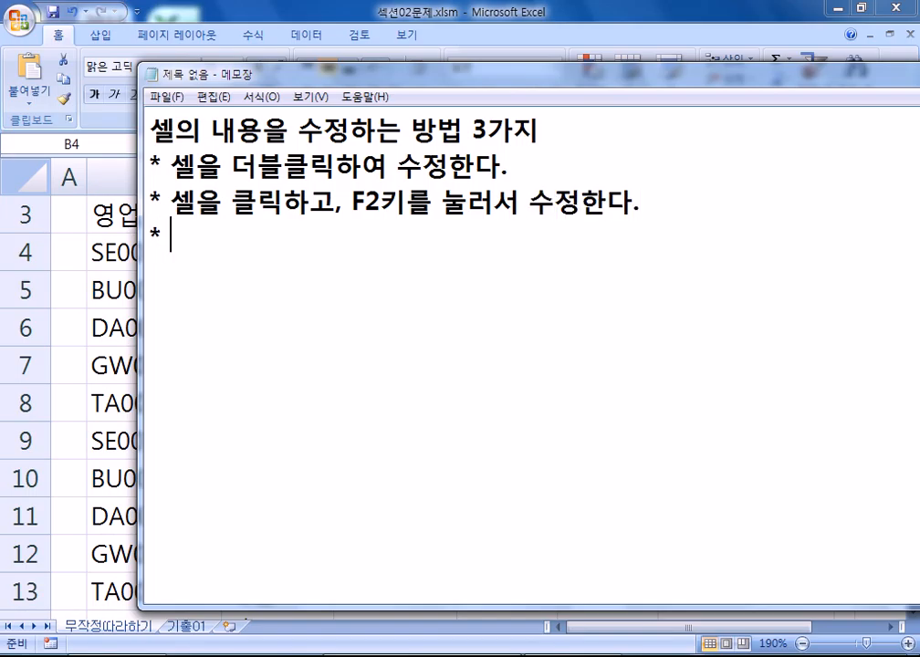
{"action": "type", "text": "셀을"}
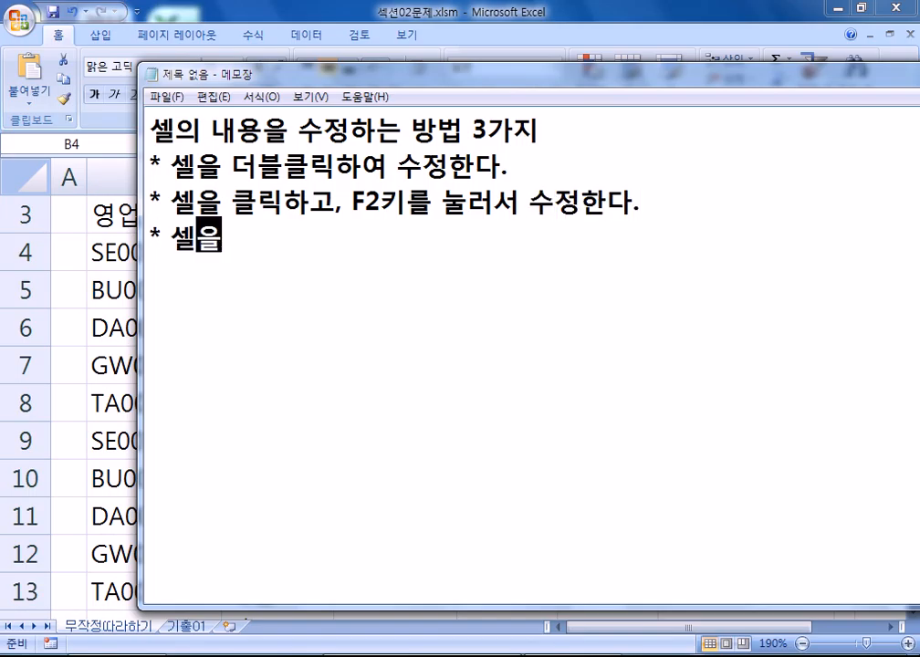
{"action": "type", "text": " 클리릭하고, "}
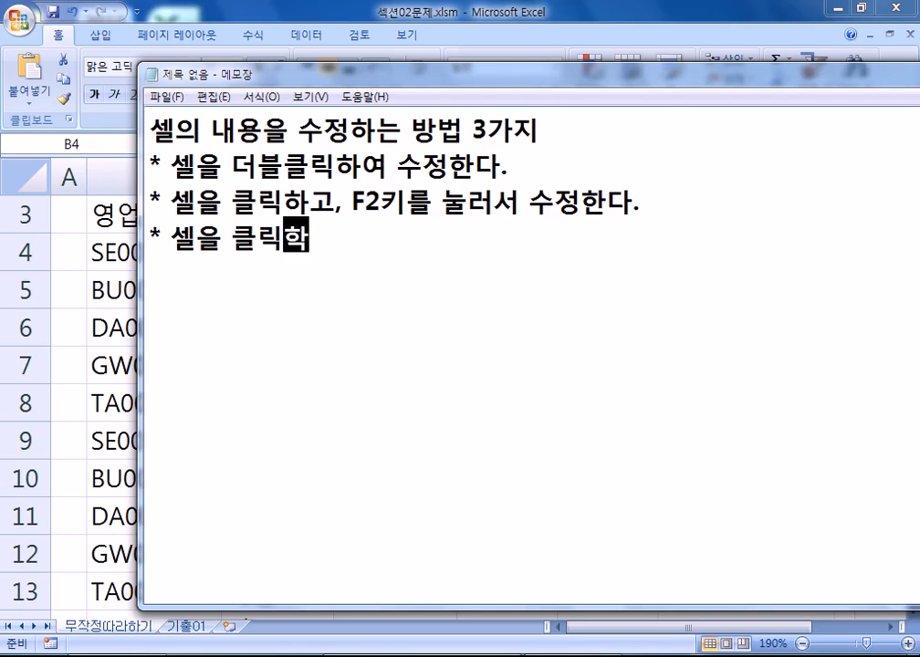
{"action": "type", "text": "수식"}
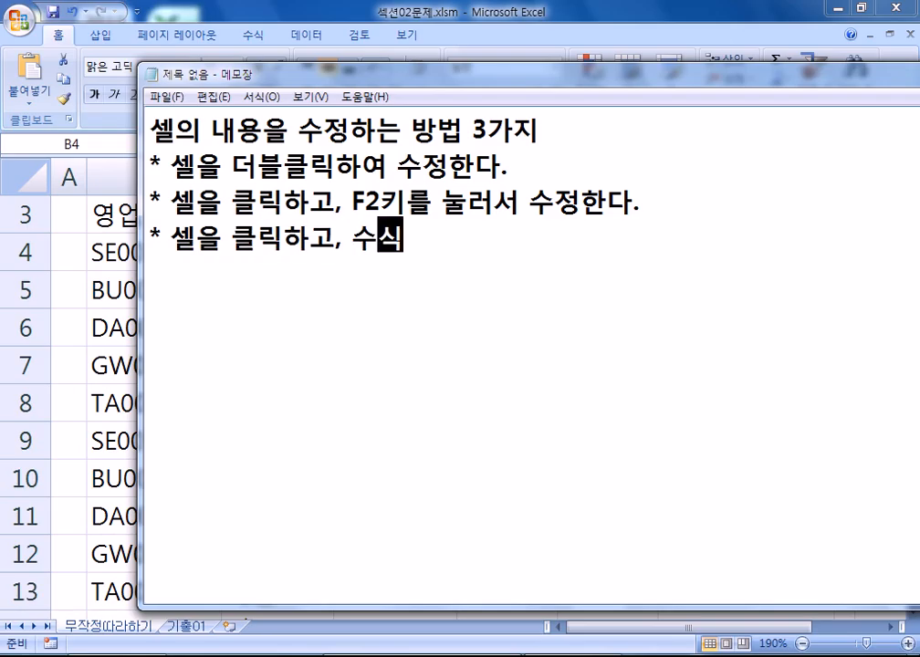
{"action": "type", "text": "입력ㅈ줄을 클리"}
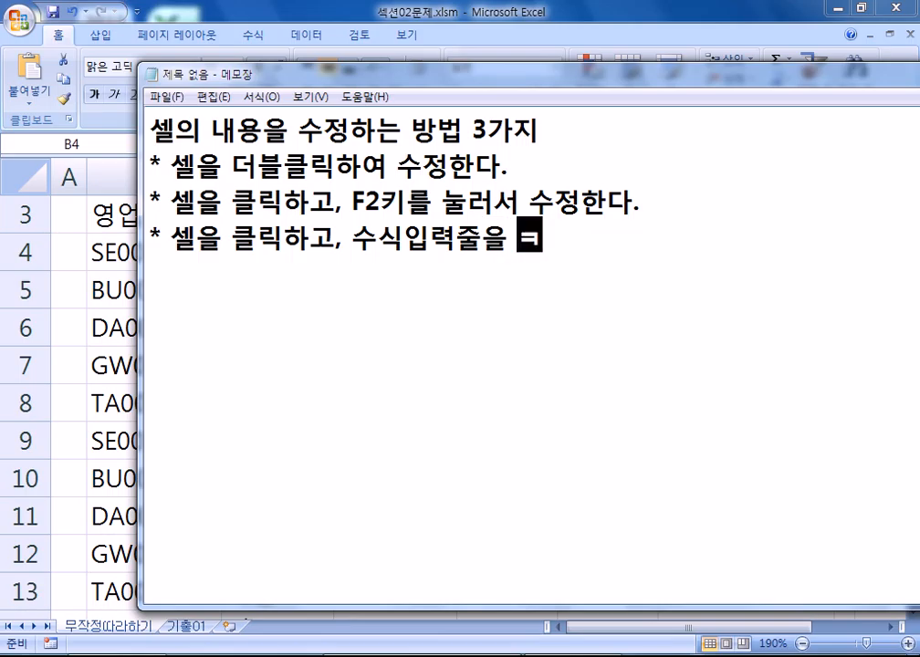
{"action": "type", "text": "릭하여"}
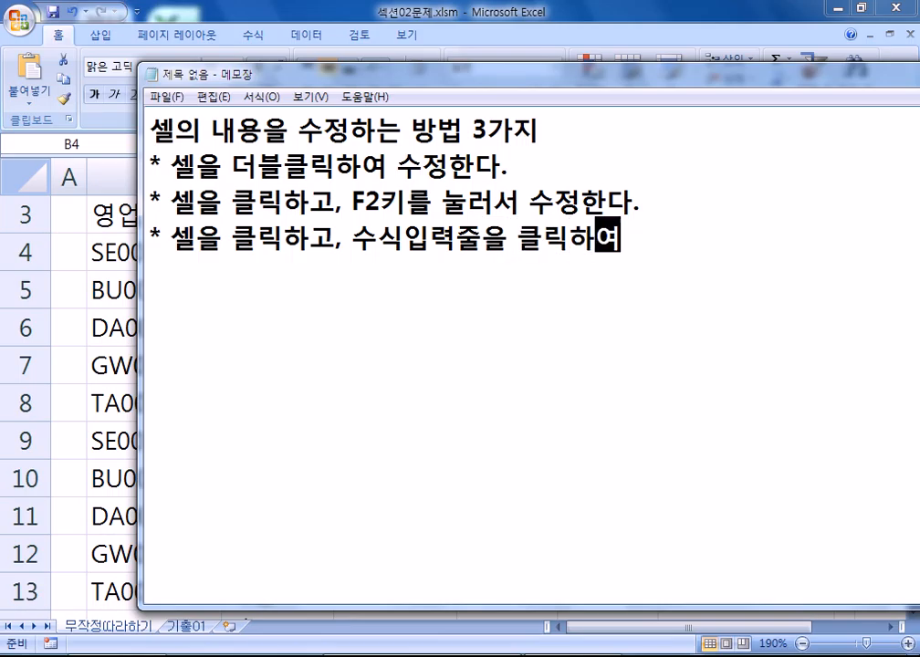
{"action": "type", "text": " 수정하ㄴ다."}
{"action": "key", "text": "Return"}
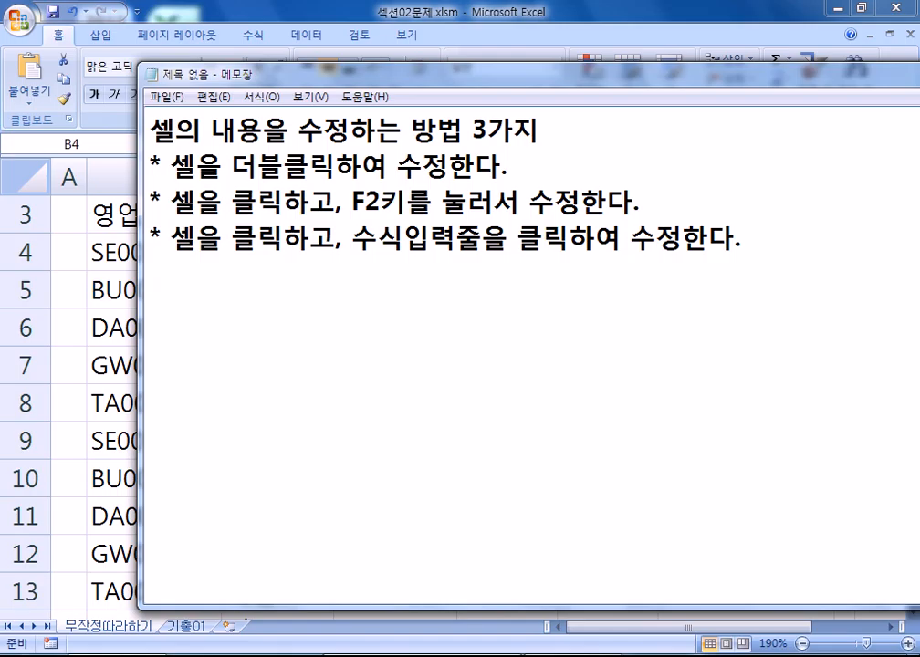
- Move the Notepad window clear of row 4, switch to Excel, and edit the code in B4 to SE-001
{"action": "left_click_drag", "start_coordinate": [432, 75], "coordinate": [578, 279]}
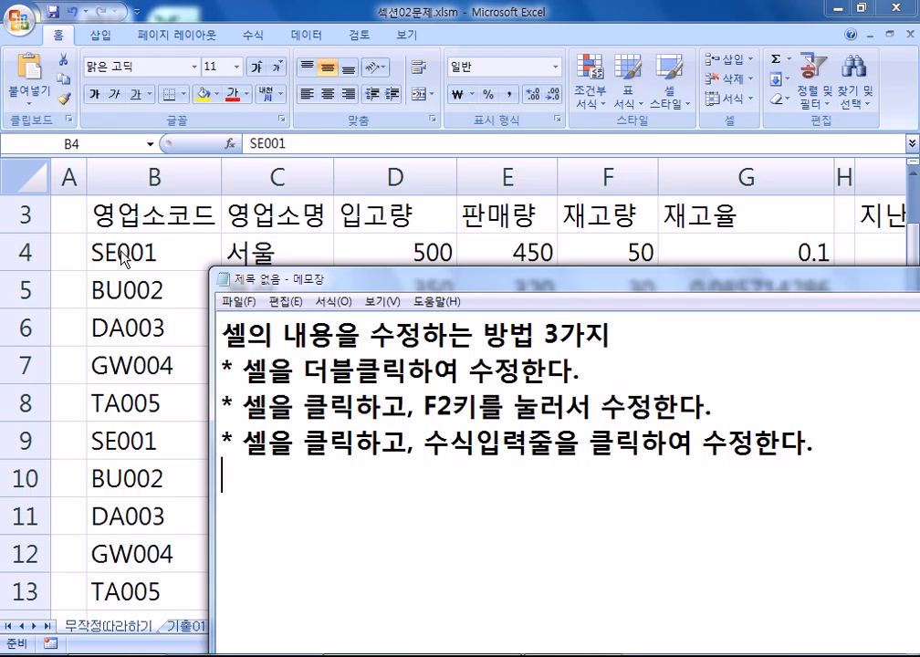
{"action": "left_click", "coordinate": [123, 257]}
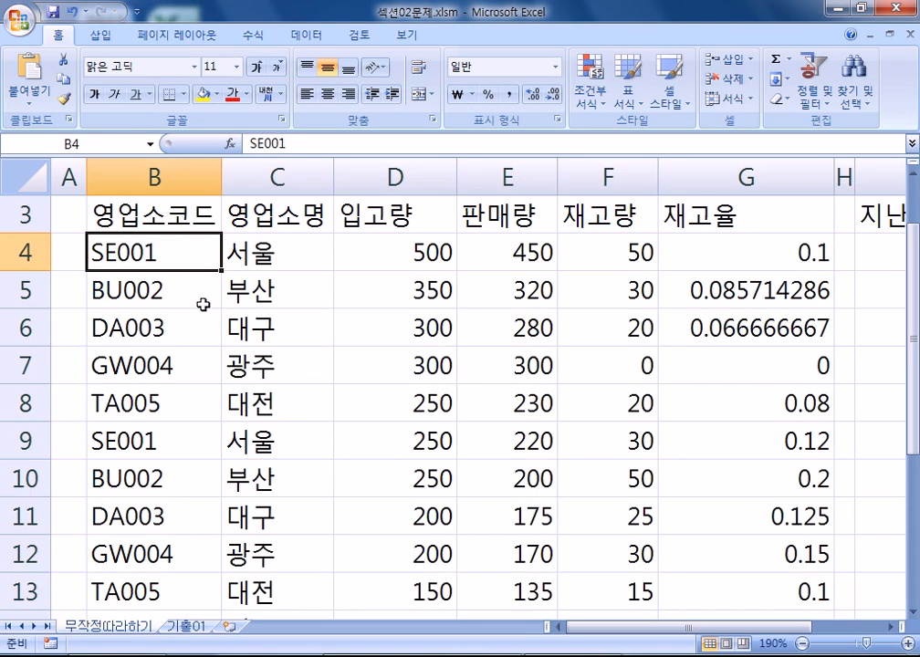
{"action": "double_click", "coordinate": [185, 255]}
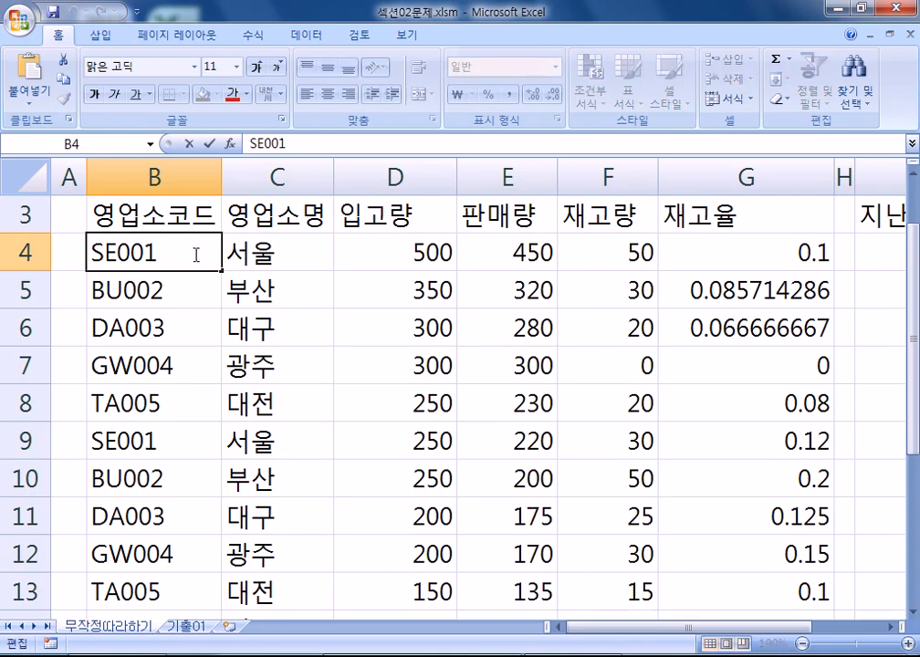
{"action": "key", "text": "Escape"}
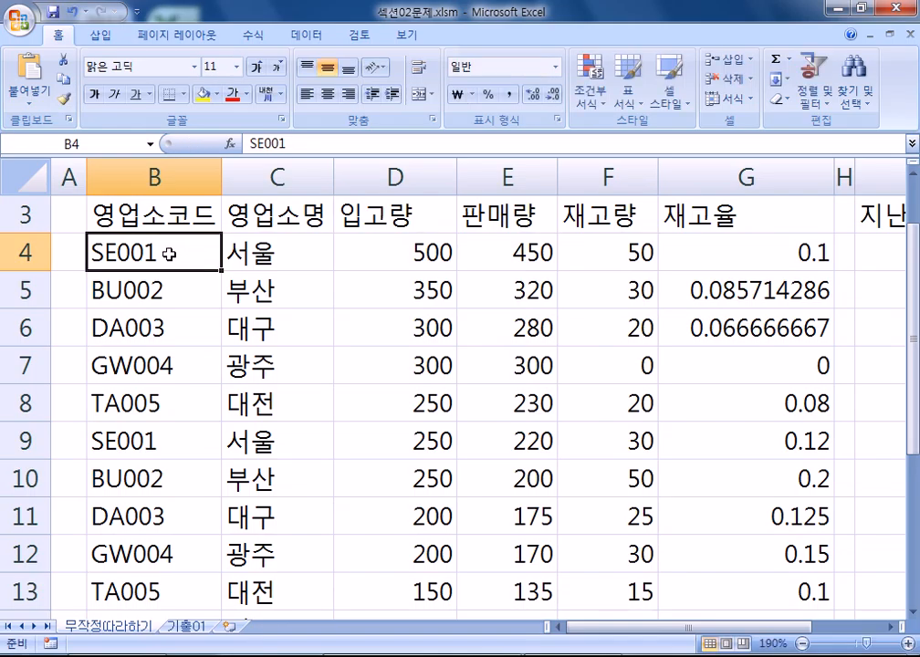
{"action": "double_click", "coordinate": [117, 253]}
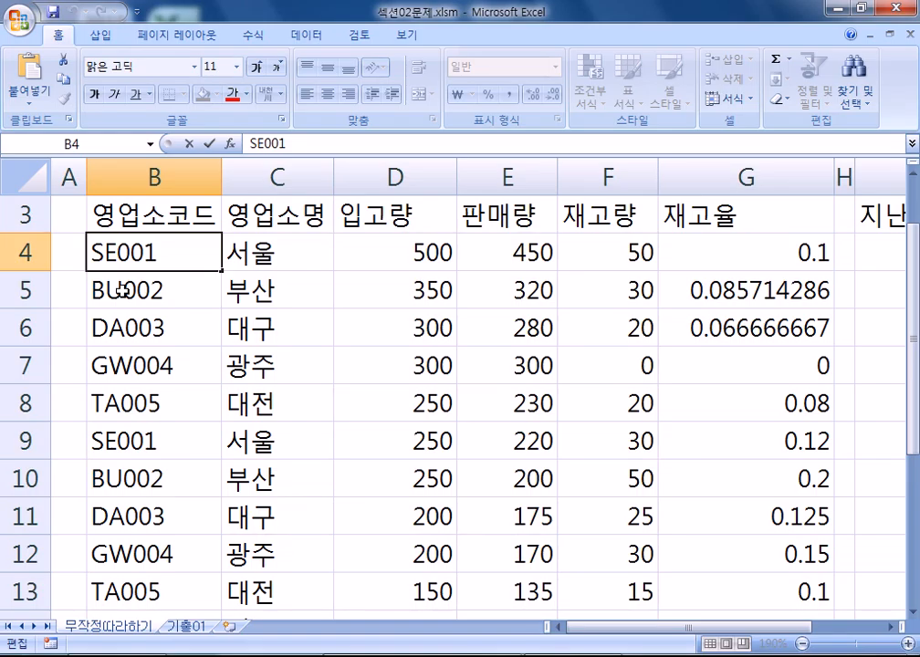
{"action": "type", "text": "-"}
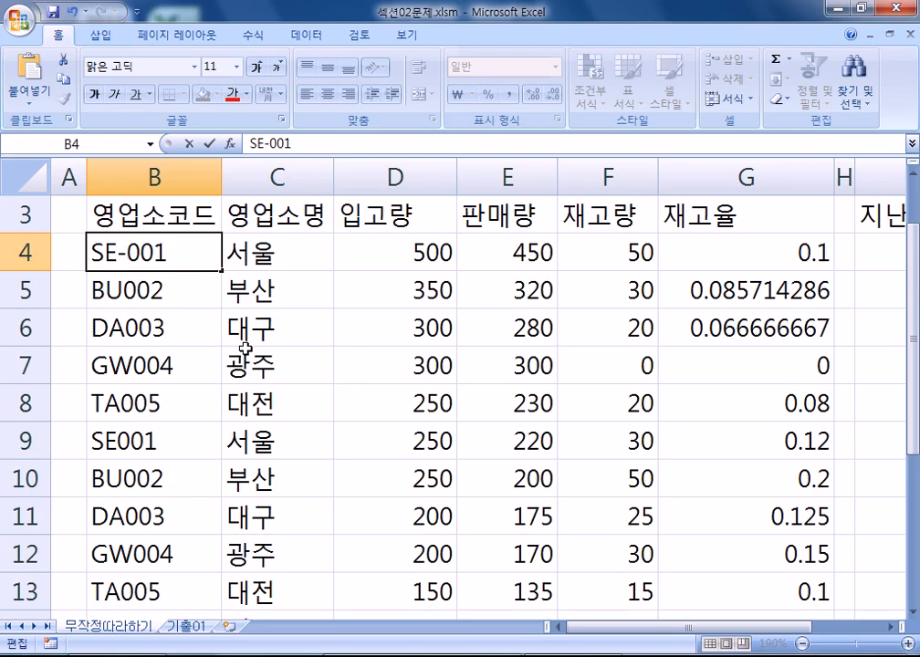
- Edit the code in B5 to BU-002, highlight 더블클릭하 in the first Notepad bullet, and return to Excel with cell B6 selected
{"action": "left_click", "coordinate": [127, 290]}
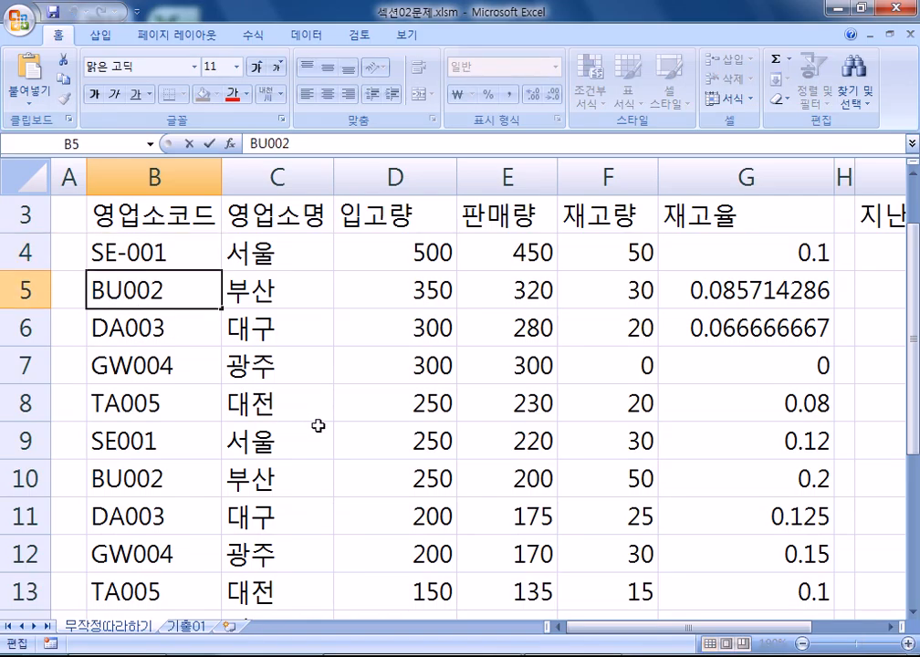
{"action": "type", "text": "-"}
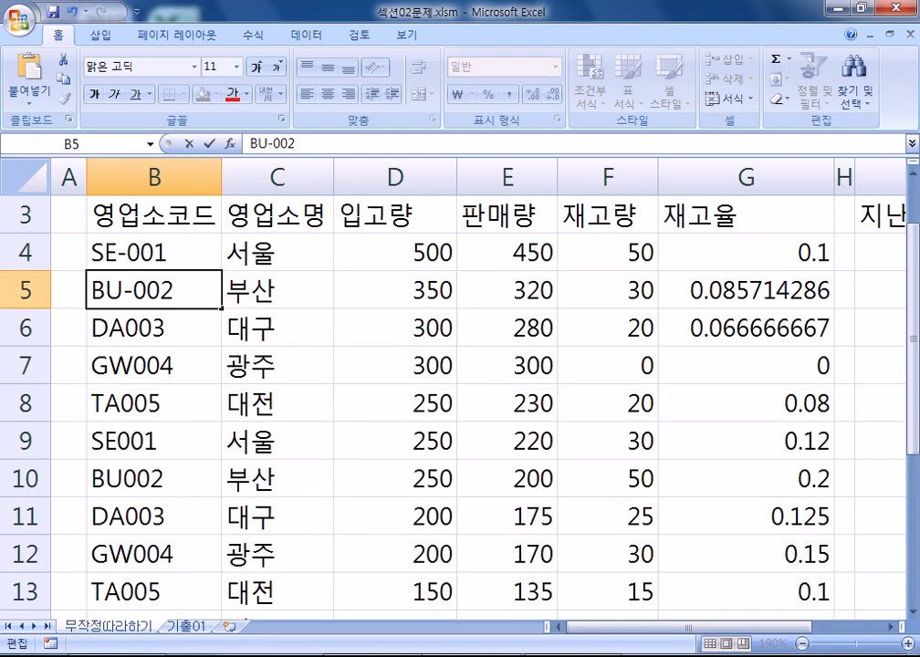
{"action": "left_click", "coordinate": [265, 656]}
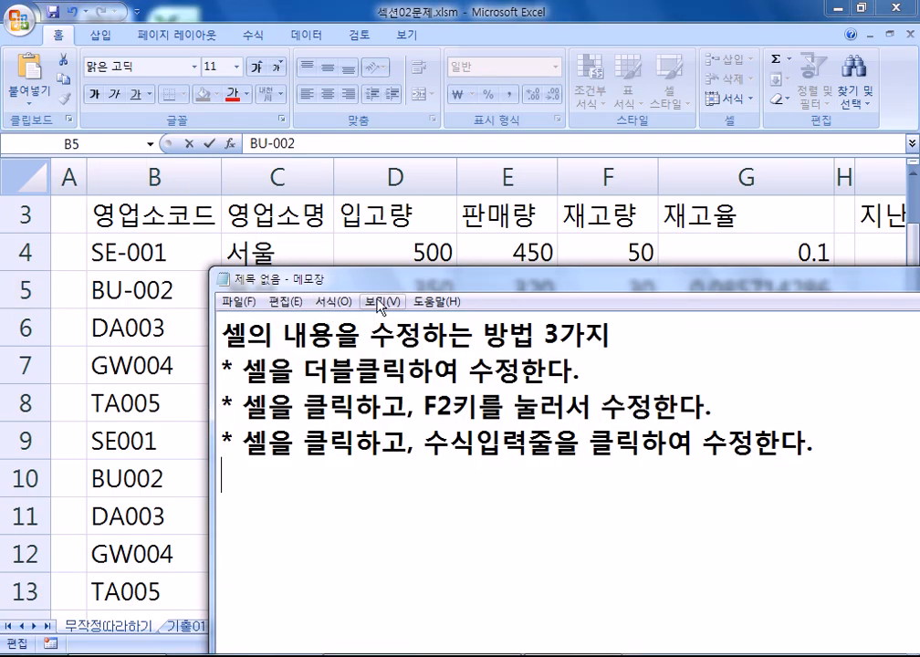
{"action": "left_click_drag", "start_coordinate": [379, 279], "coordinate": [486, 85]}
{"action": "left_click_drag", "start_coordinate": [411, 175], "coordinate": [540, 175]}
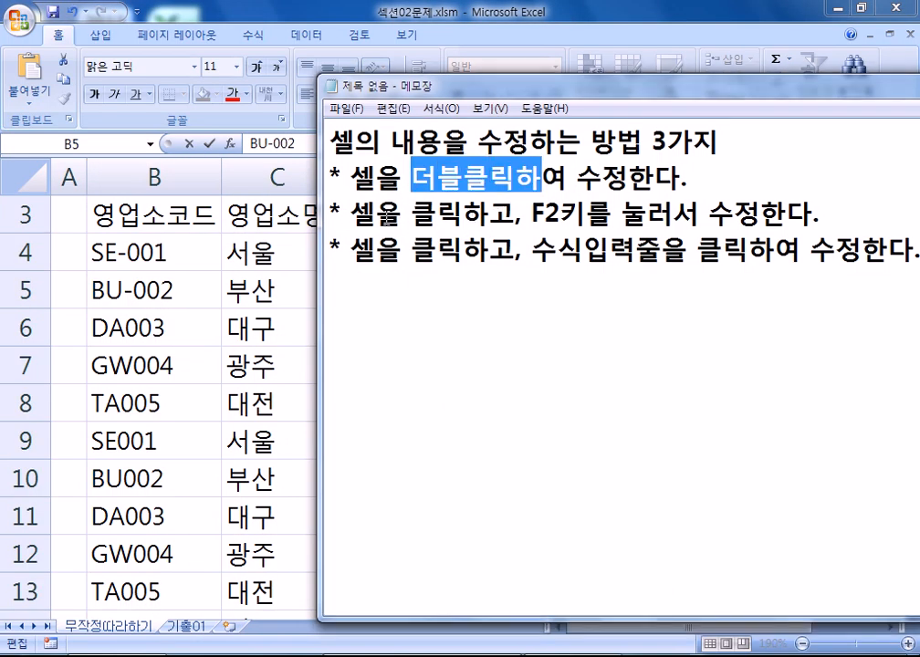
{"action": "left_click", "coordinate": [128, 328]}
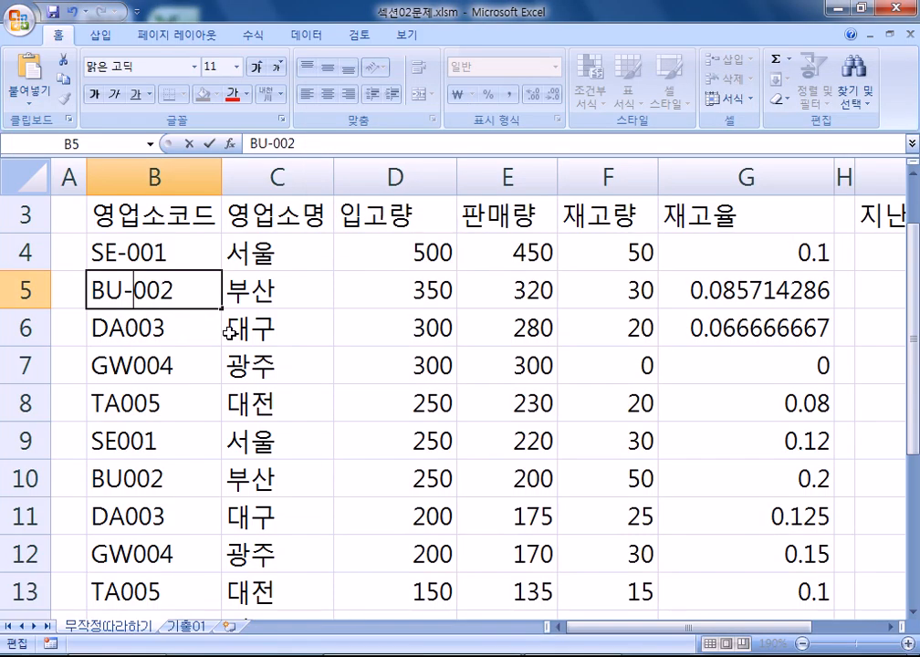
{"action": "left_click", "coordinate": [130, 329]}
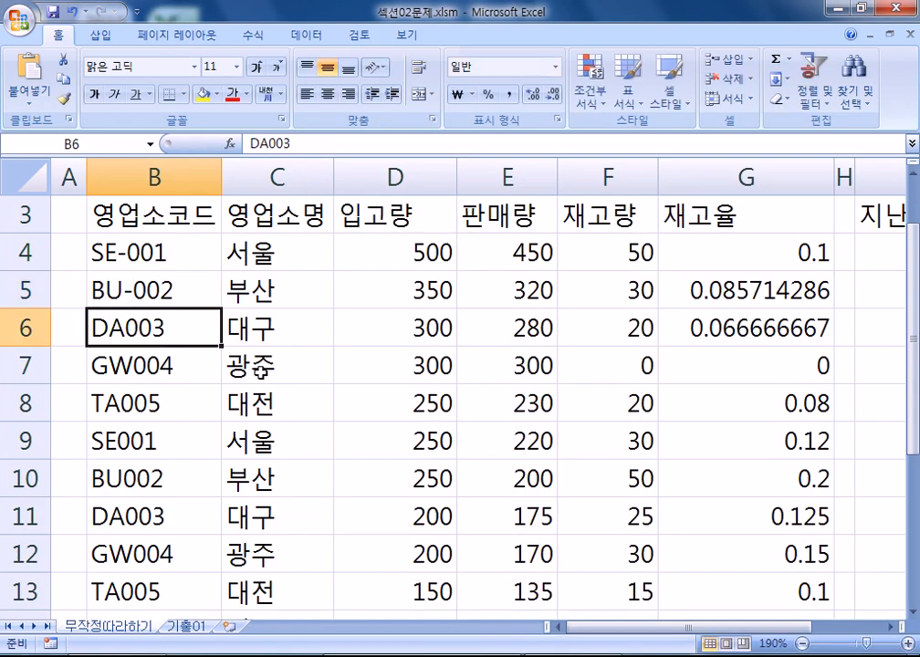
- Switch to Notepad, highlight F2 in the second bullet, and return to Excel
{"action": "key", "text": "alt+Tab"}
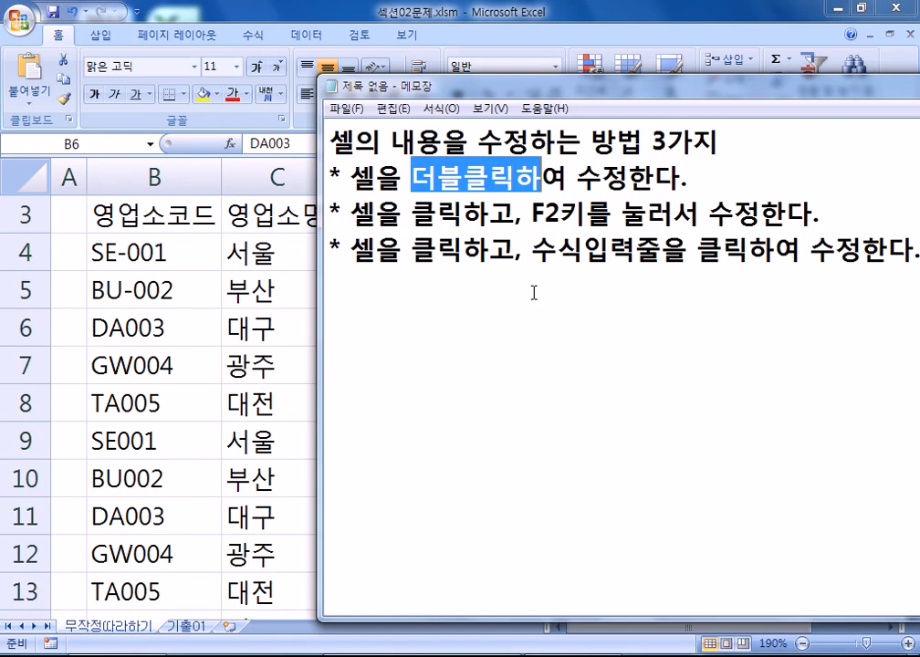
{"action": "left_click_drag", "start_coordinate": [527, 215], "coordinate": [567, 215]}
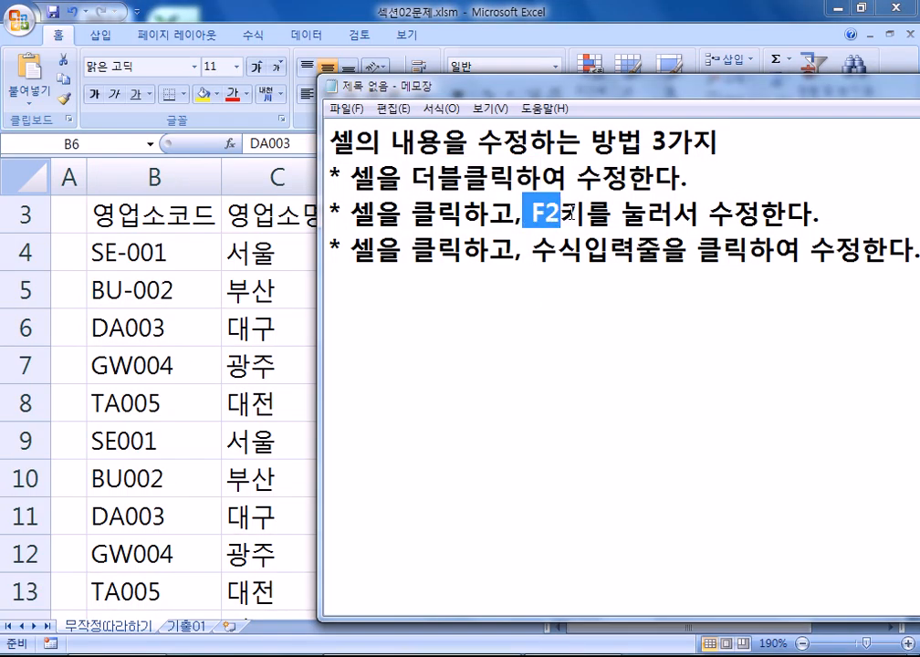
{"action": "key", "text": "alt+Tab"}
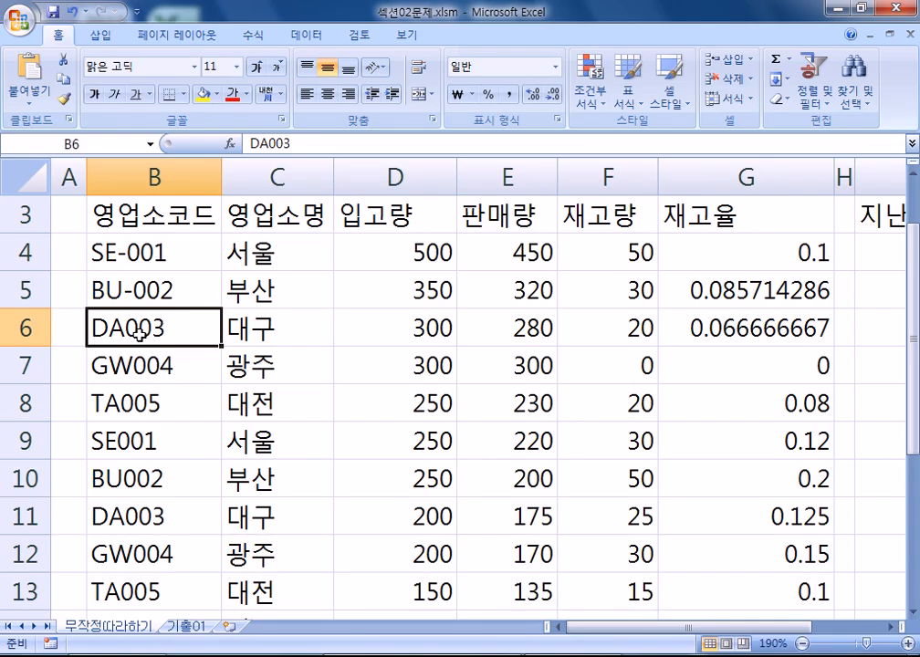
- Edit the code in B6 in place to DA-003 and commit the entry
{"action": "key", "text": "F2"}
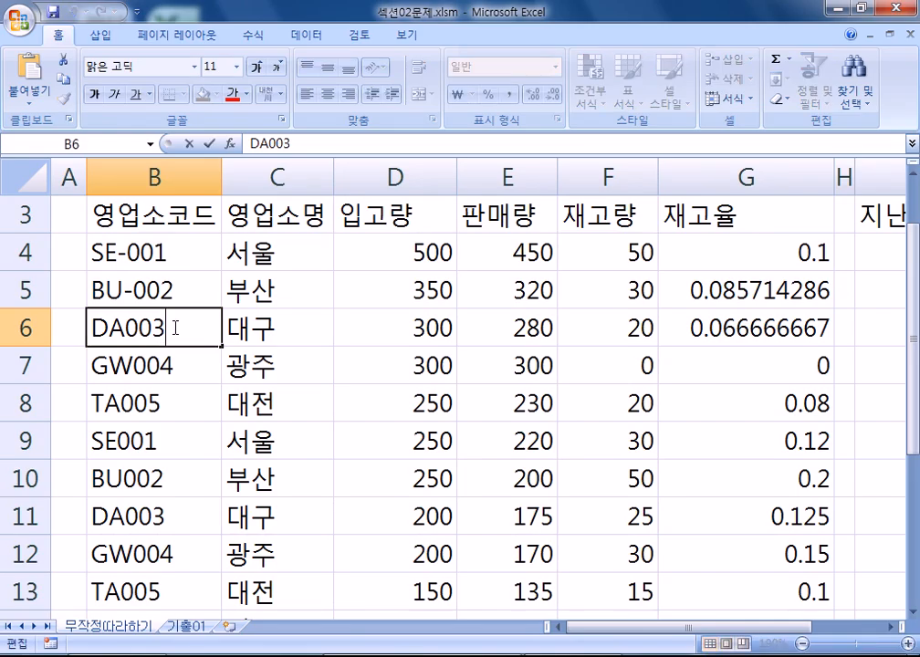
{"action": "left_click", "coordinate": [125, 328]}
{"action": "type", "text": "-"}
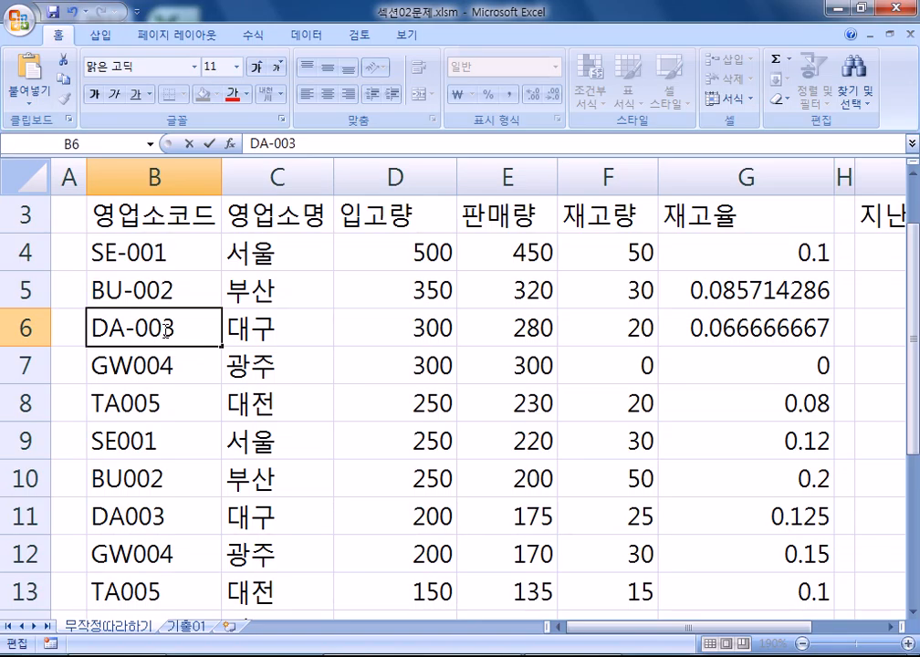
{"action": "key", "text": "Return"}
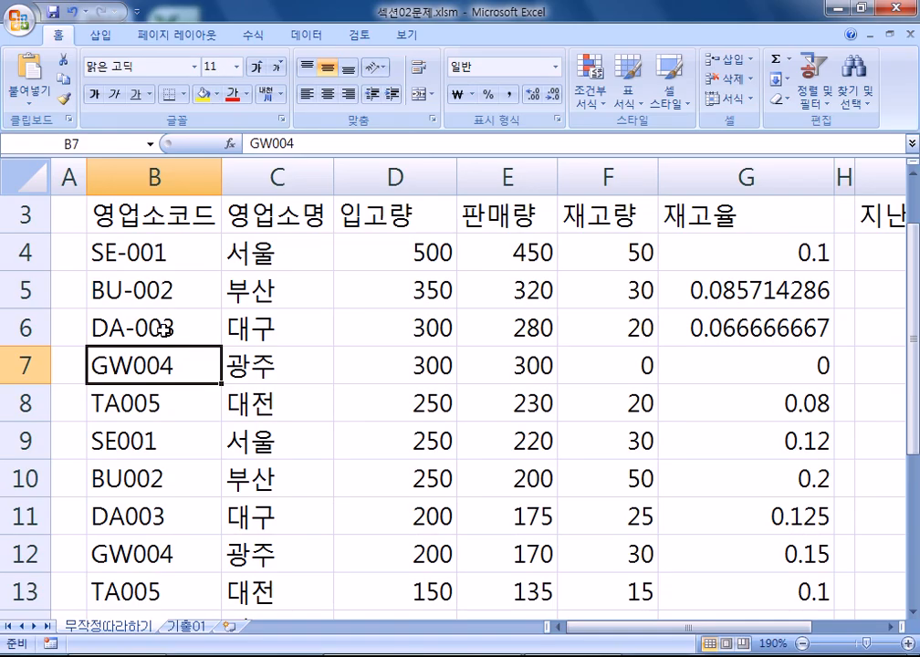
- Check the F2 note in Notepad, return to Excel, and undo the last edit of cell B6
{"action": "key", "text": "alt+Tab"}
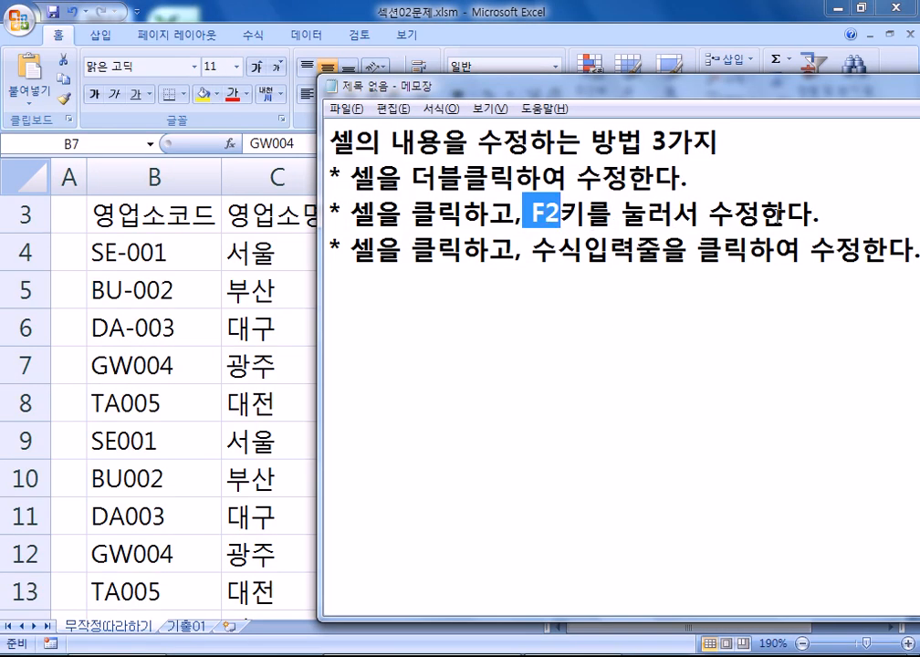
{"action": "key", "text": "alt+Tab"}
{"action": "left_click", "coordinate": [156, 335]}
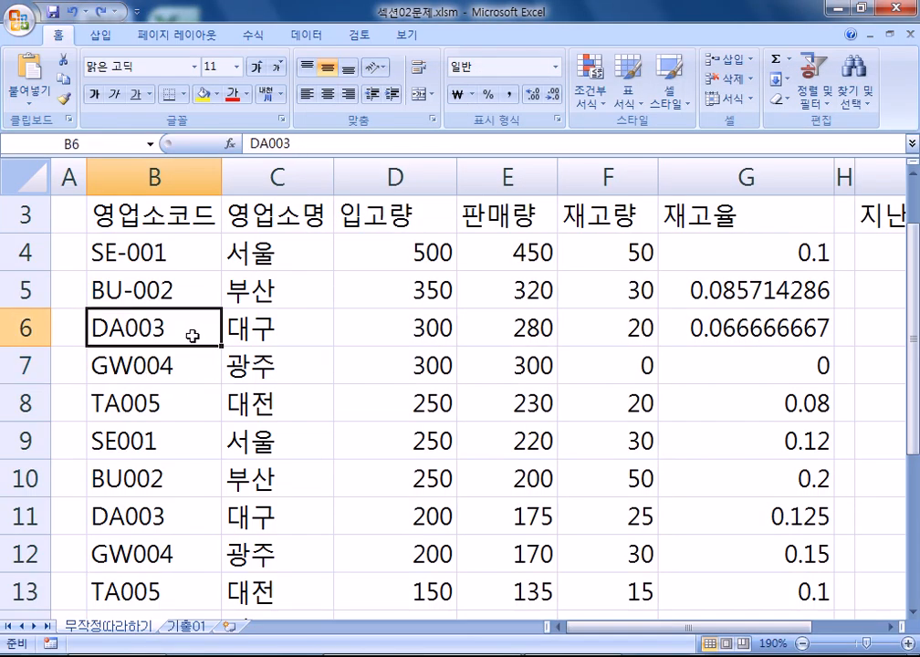
- Edit the code in B6 in place to DA-003 and commit the entry
{"action": "key", "text": "F2"}
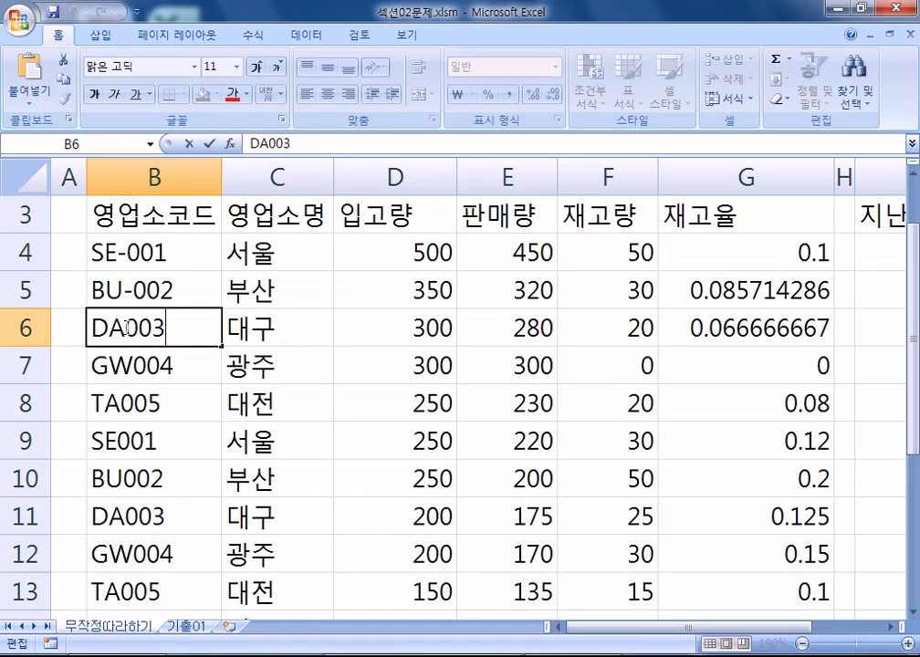
{"action": "left_click", "coordinate": [126, 329]}
{"action": "type", "text": "-"}
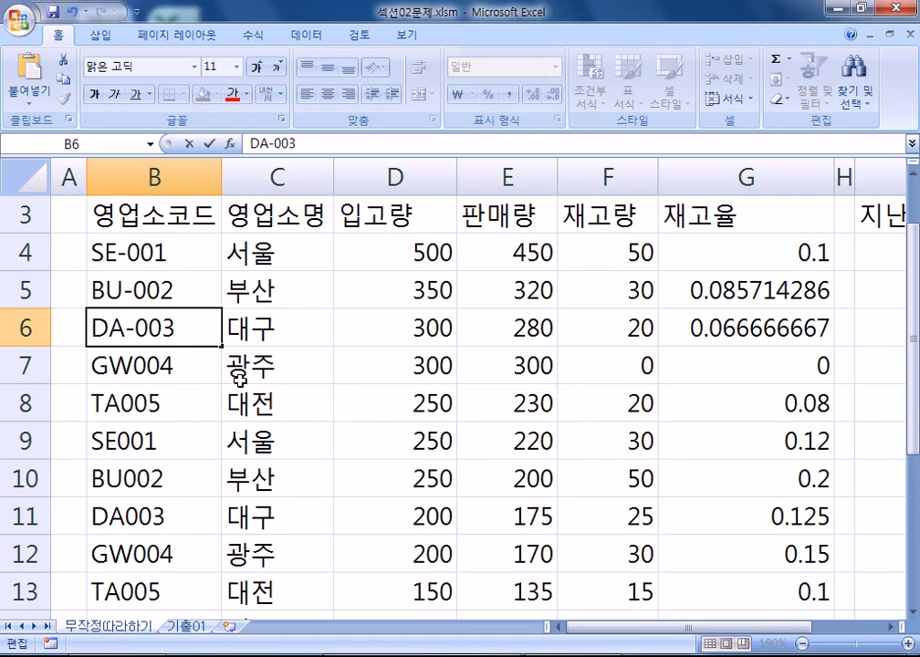
{"action": "key", "text": "Return"}
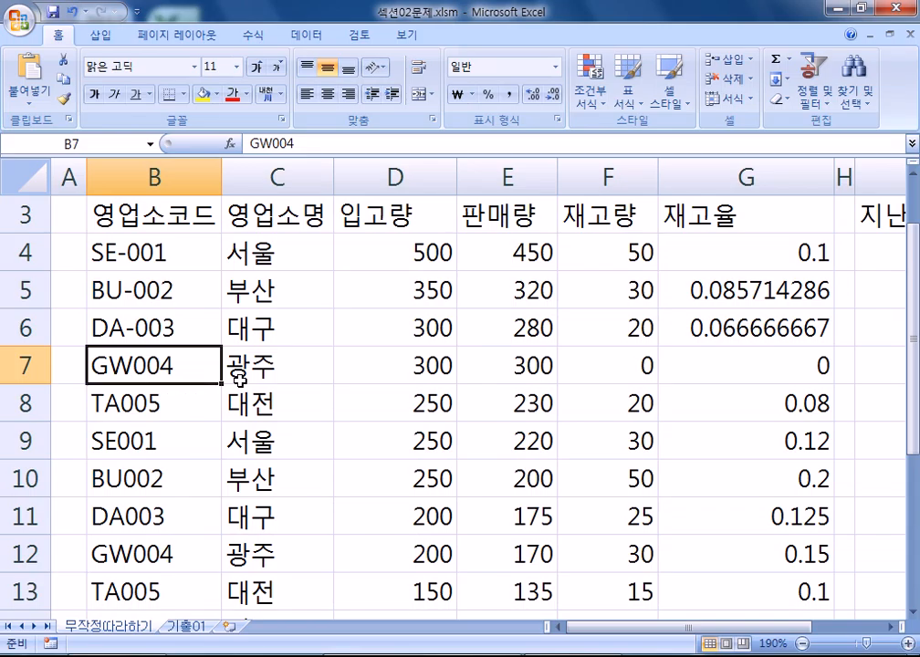
- Switch to Notepad, highlight the opening words of the third bullet, and return to Excel
{"action": "key", "text": "alt+Tab"}
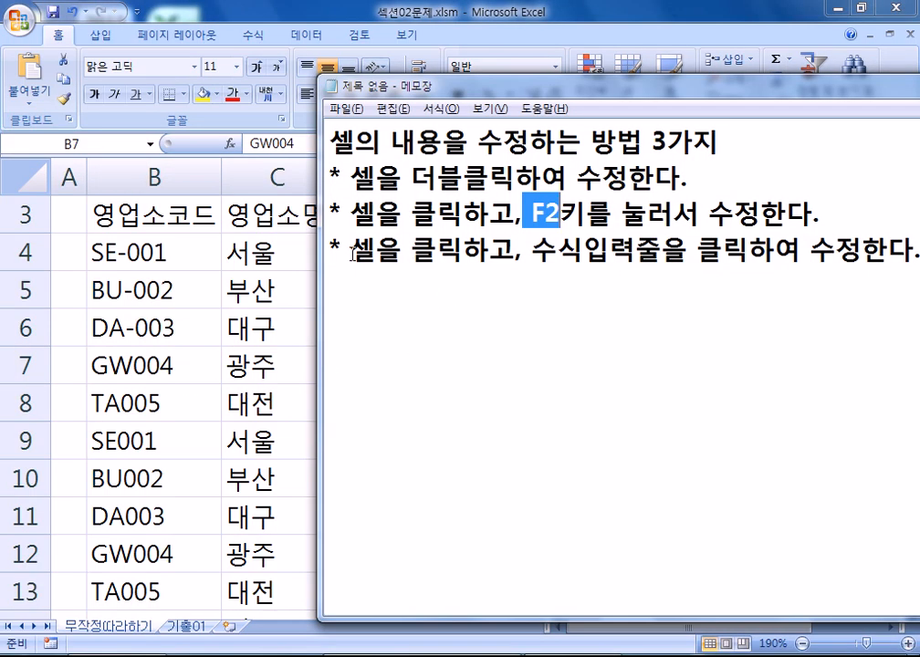
{"action": "left_click_drag", "start_coordinate": [351, 248], "coordinate": [448, 251]}
{"action": "key", "text": "alt+Tab"}
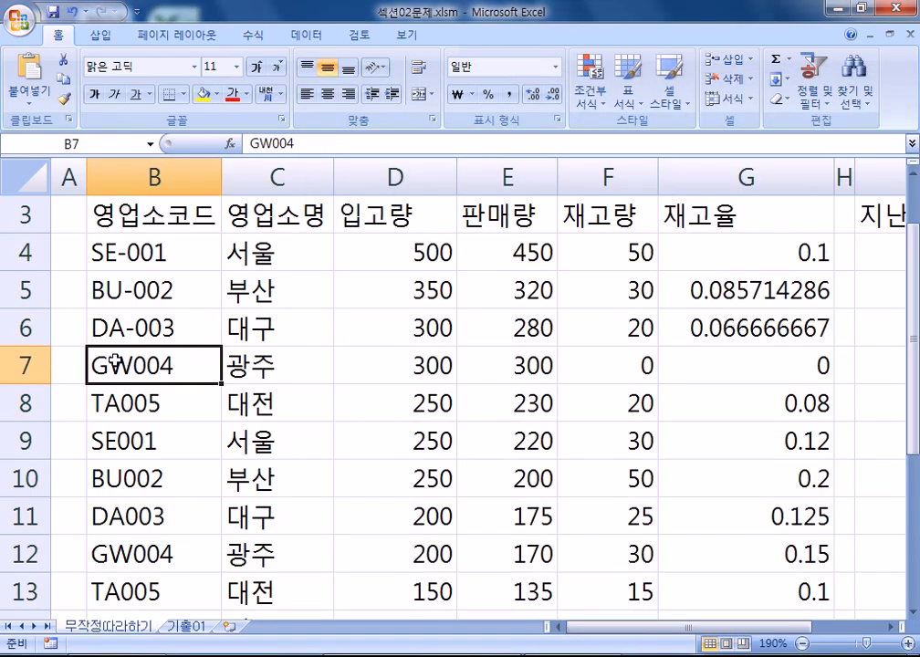
- Apply the third editing method from the notes to change B7 to GW-004 and B8 to TA-005
{"action": "left_click", "coordinate": [273, 142]}
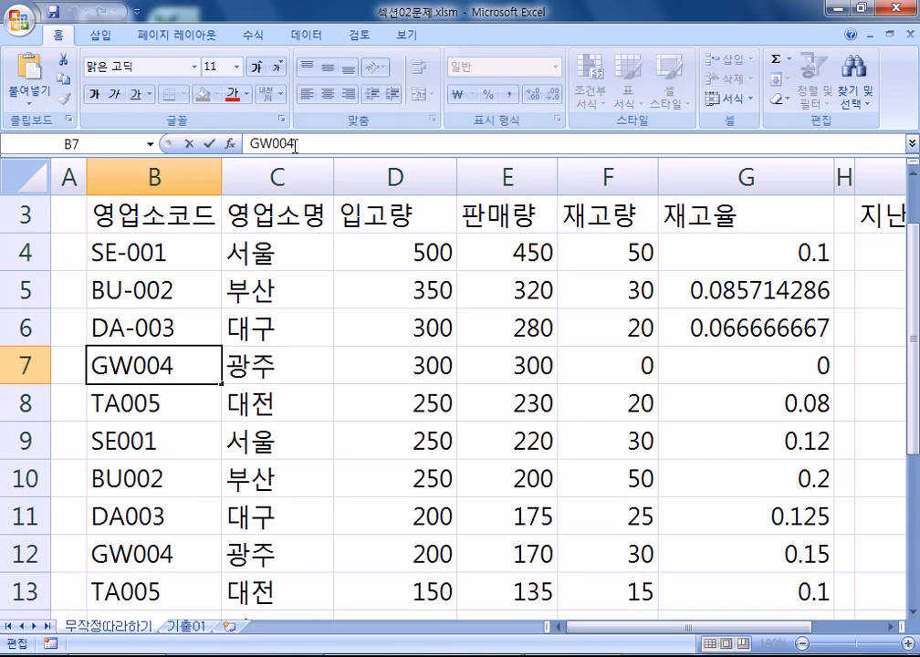
{"action": "type", "text": "-"}
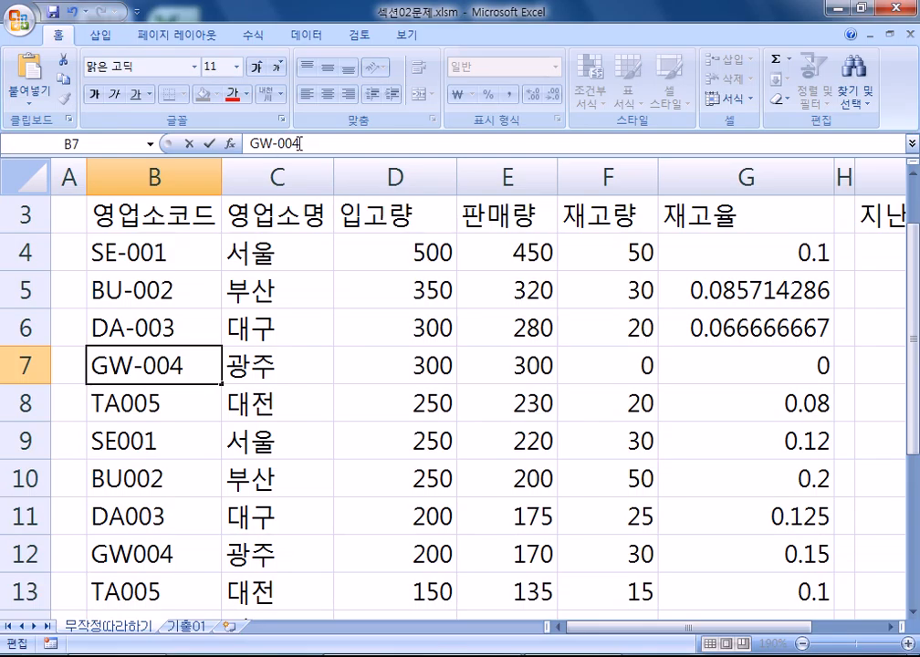
{"action": "key", "text": "Return"}
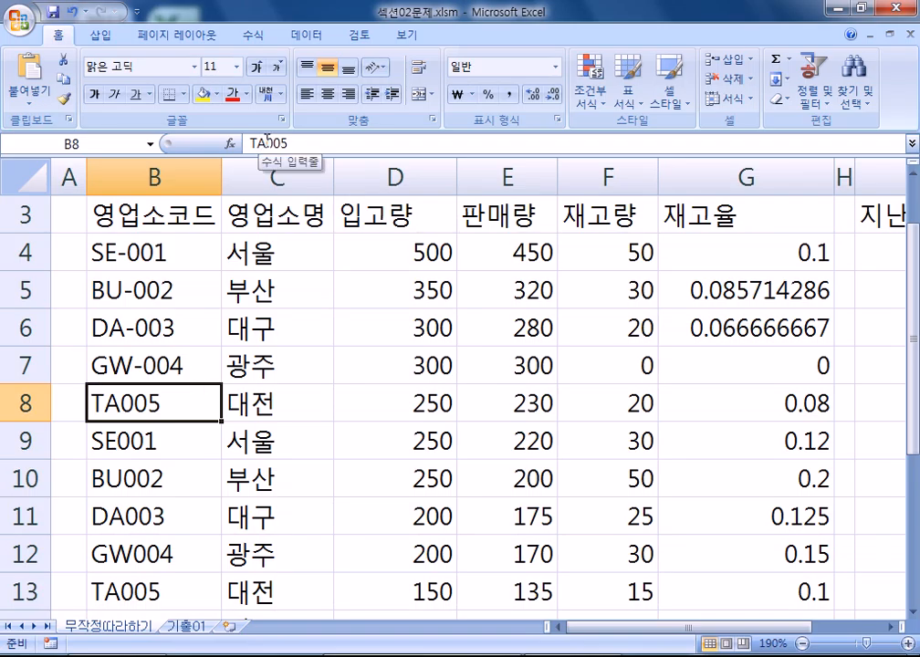
{"action": "left_click", "coordinate": [265, 143]}
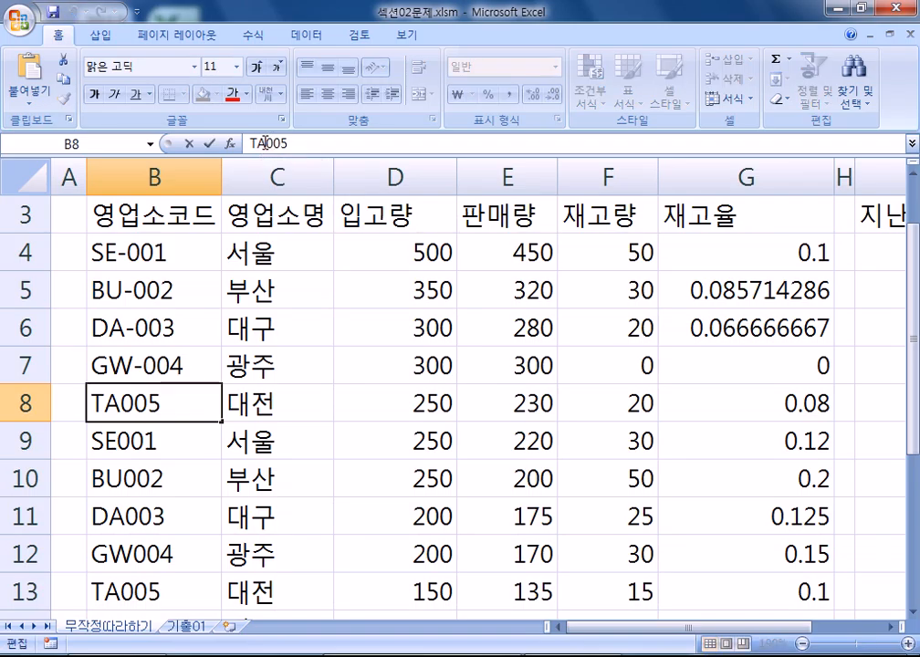
{"action": "type", "text": "="}
{"action": "key", "text": "BackSpace"}
{"action": "type", "text": "-"}
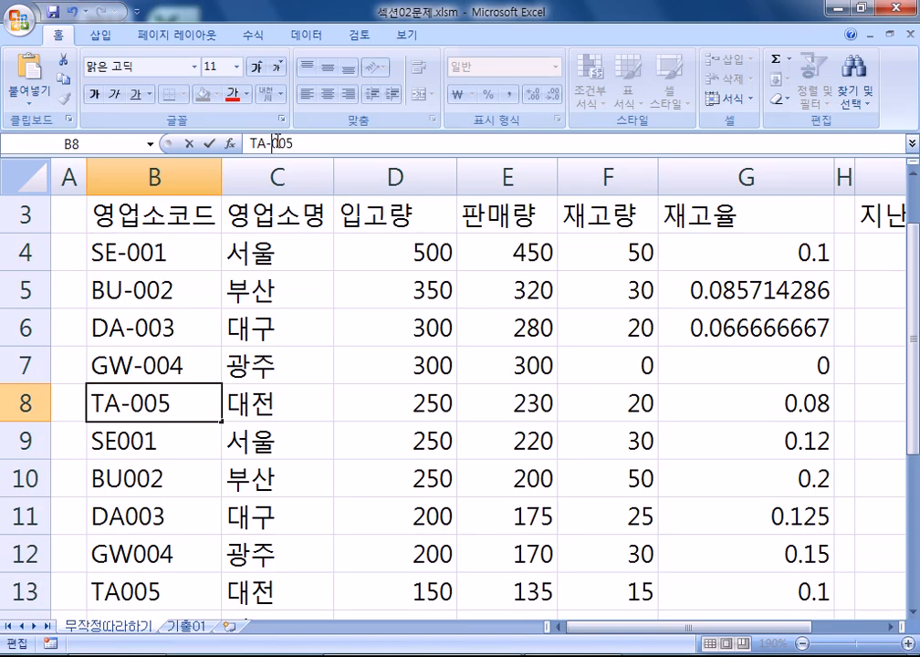
{"action": "key", "text": "Return"}
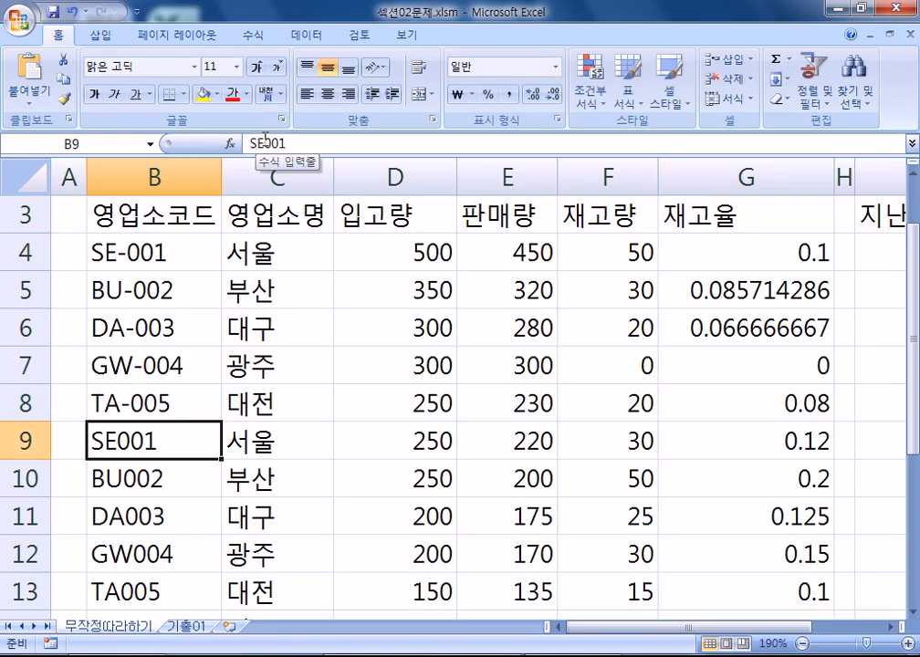
- Hyphenate the next three codes the same way: B9 to SE-001, B10 to BU-002 and B11 to DA-003
{"action": "left_click", "coordinate": [265, 143]}
{"action": "type", "text": "-"}
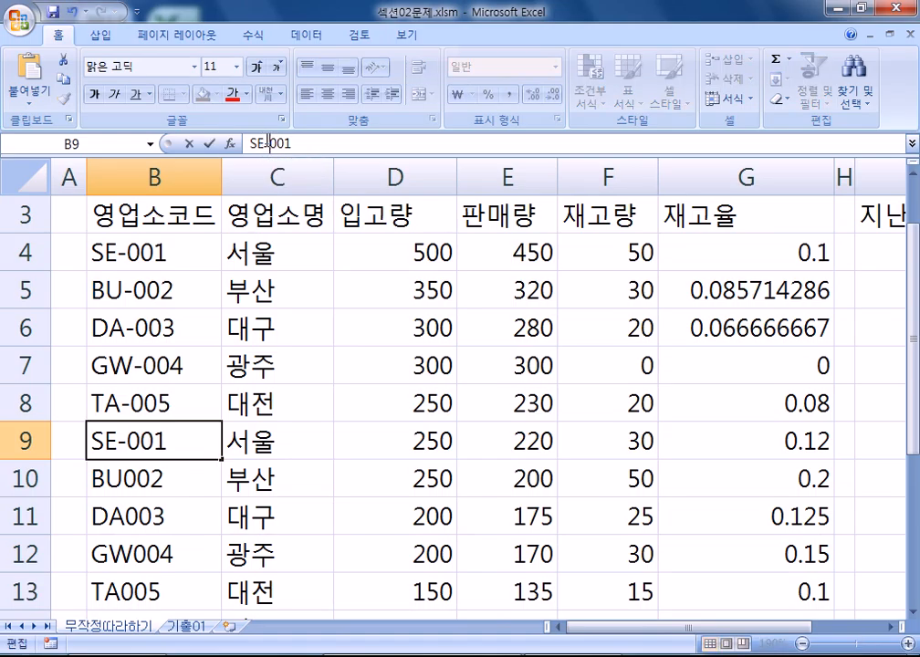
{"action": "key", "text": "Return"}
{"action": "left_click", "coordinate": [267, 143]}
{"action": "type", "text": "-"}
{"action": "key", "text": "Return"}
{"action": "left_click", "coordinate": [264, 143]}
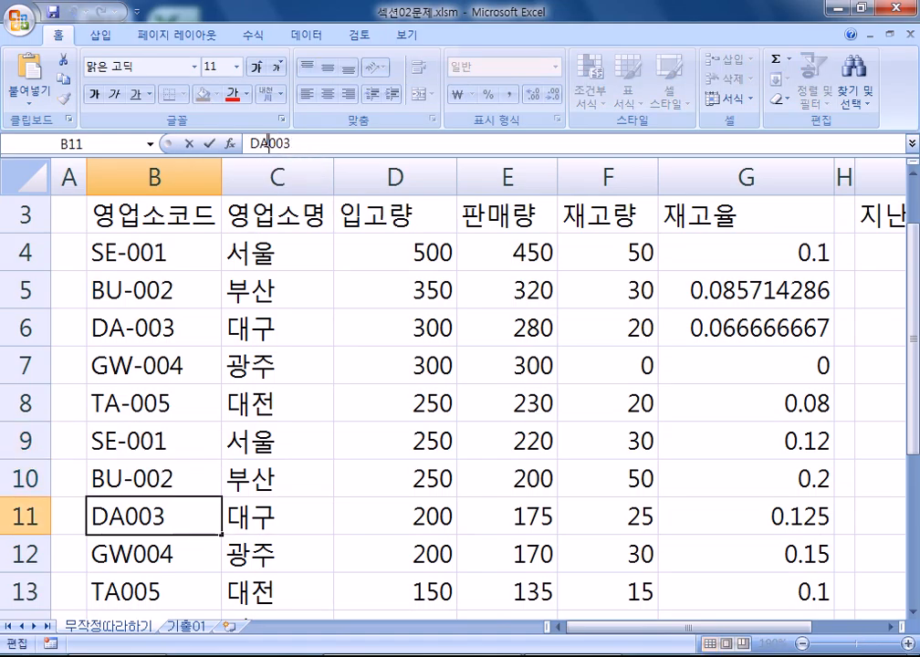
{"action": "type", "text": "-"}
{"action": "key", "text": "Return"}
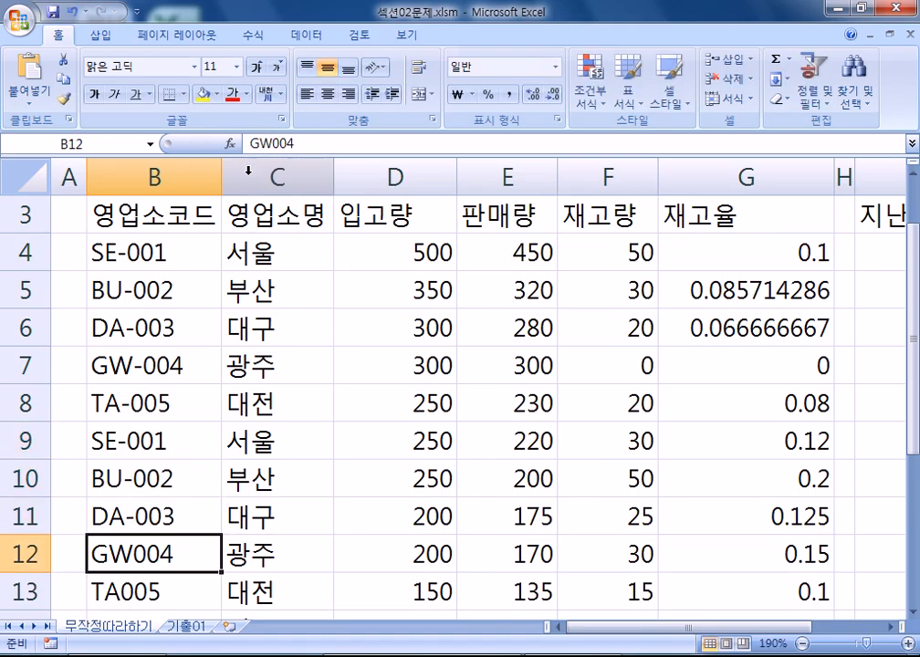
- Review the three editing methods in Notepad, highlighting each bullet in turn, and return to Excel
{"action": "key", "text": "alt+Tab"}
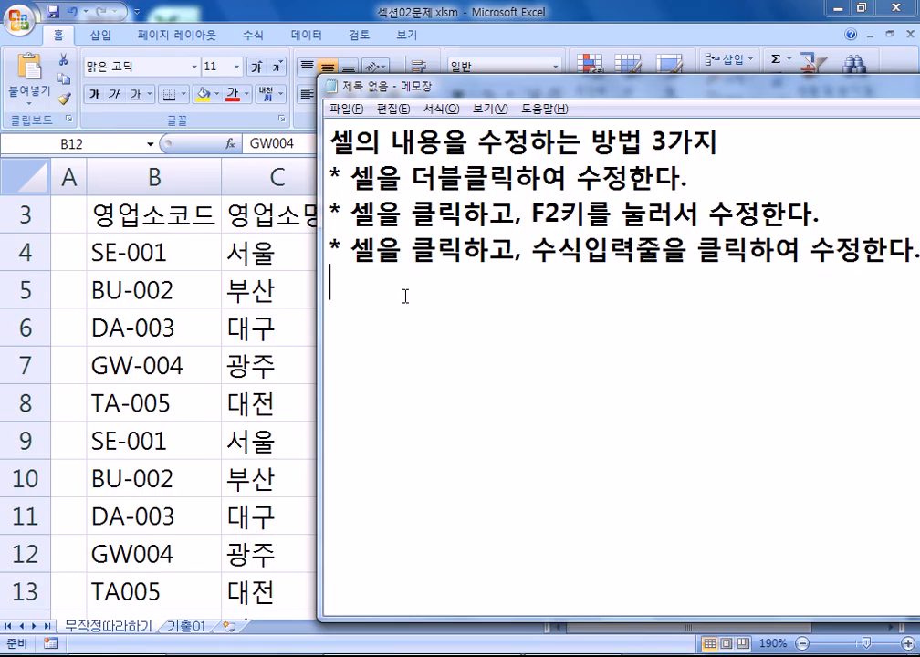
{"action": "left_click_drag", "start_coordinate": [331, 215], "coordinate": [840, 220]}
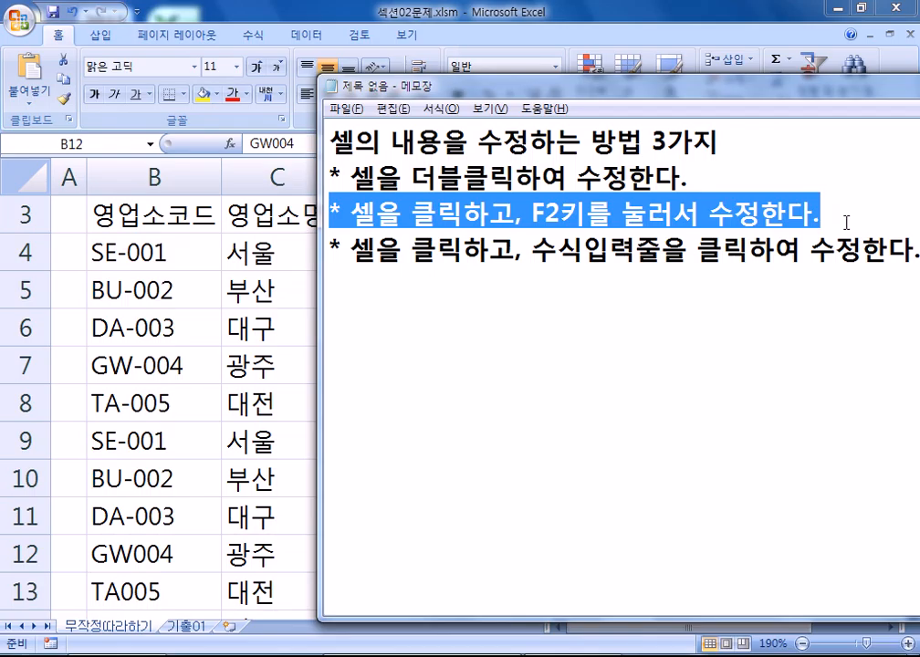
{"action": "left_click", "coordinate": [704, 179]}
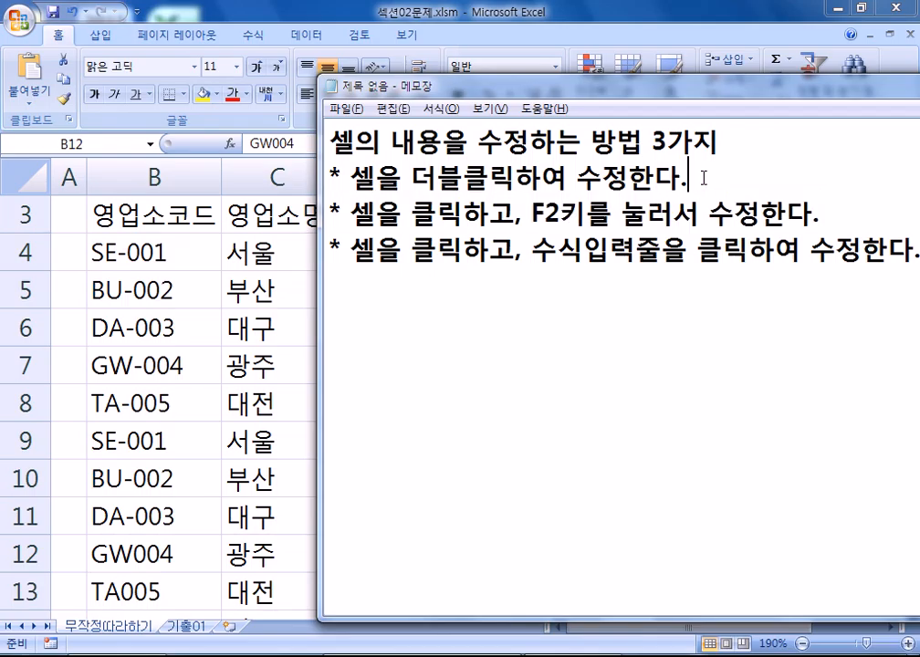
{"action": "left_click_drag", "start_coordinate": [704, 179], "coordinate": [329, 179]}
{"action": "left_click_drag", "start_coordinate": [775, 253], "coordinate": [352, 253]}
{"action": "left_click_drag", "start_coordinate": [832, 212], "coordinate": [329, 213]}
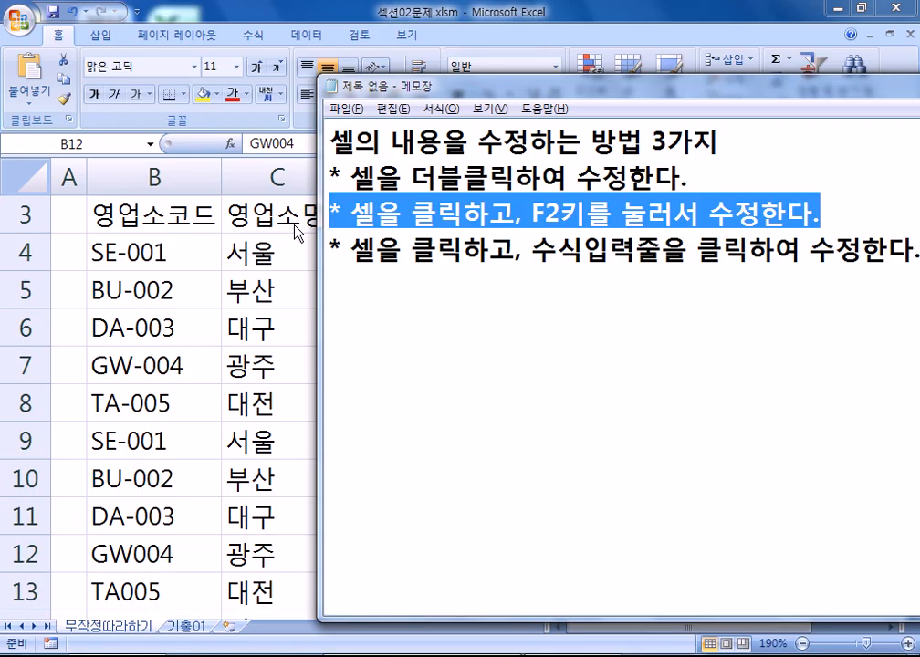
{"action": "left_click", "coordinate": [305, 305]}
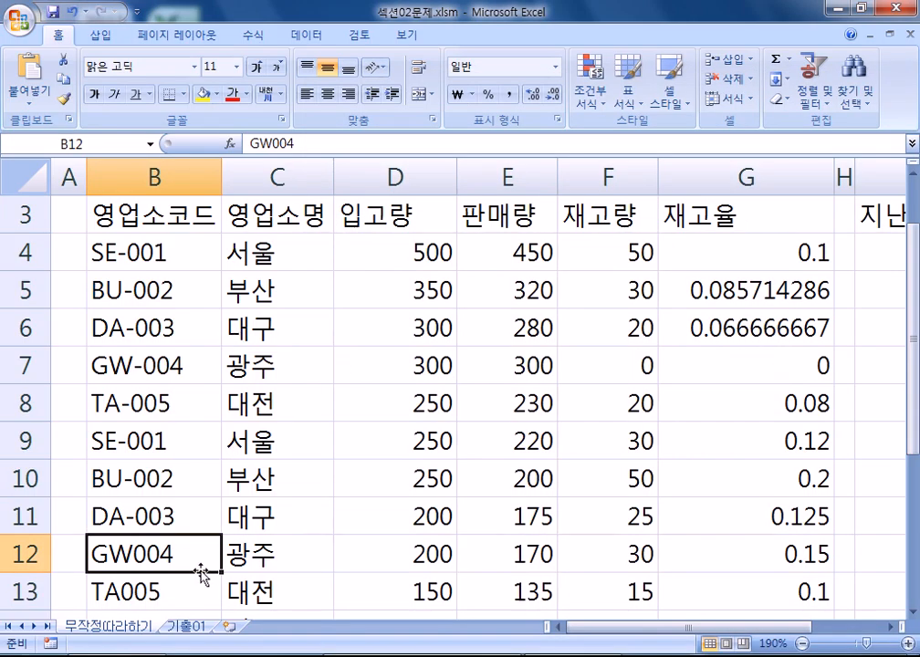
- Edit the remaining codes in place to GW-004 in B12, TA-005 in B13 and SE-001 in B14
{"action": "scroll", "coordinate": [182, 466], "scroll_direction": "down", "scroll_amount": 3}
{"action": "double_click", "coordinate": [135, 215]}
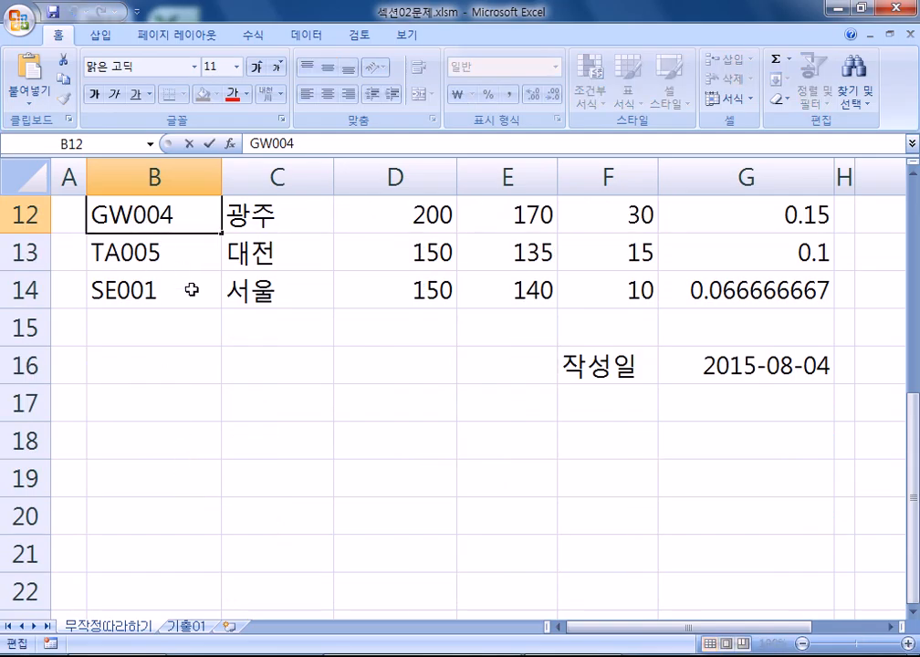
{"action": "type", "text": "-"}
{"action": "double_click", "coordinate": [126, 255]}
{"action": "type", "text": "-"}
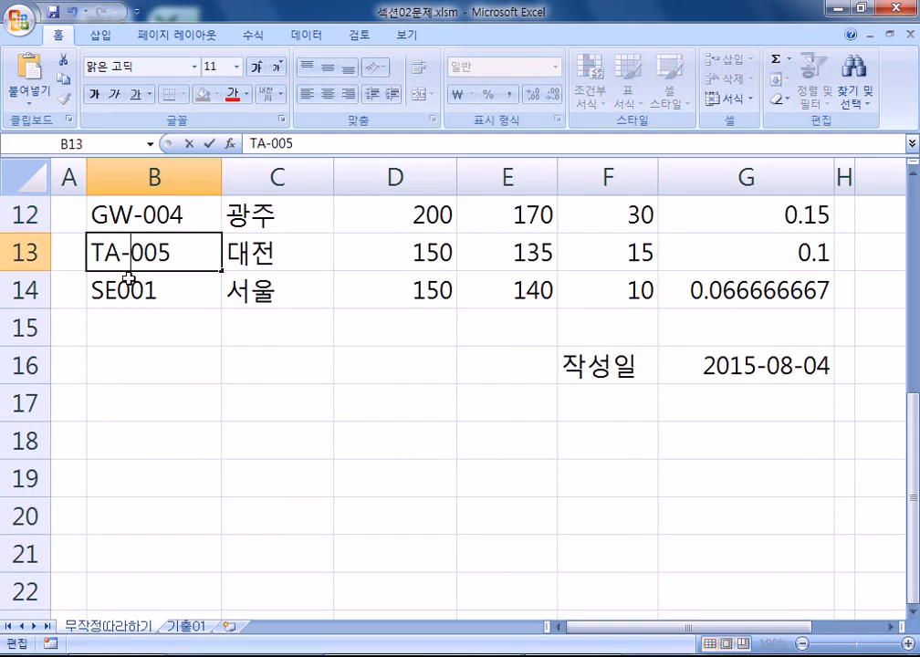
{"action": "left_click", "coordinate": [122, 291]}
{"action": "double_click", "coordinate": [122, 290]}
{"action": "type", "text": "-"}
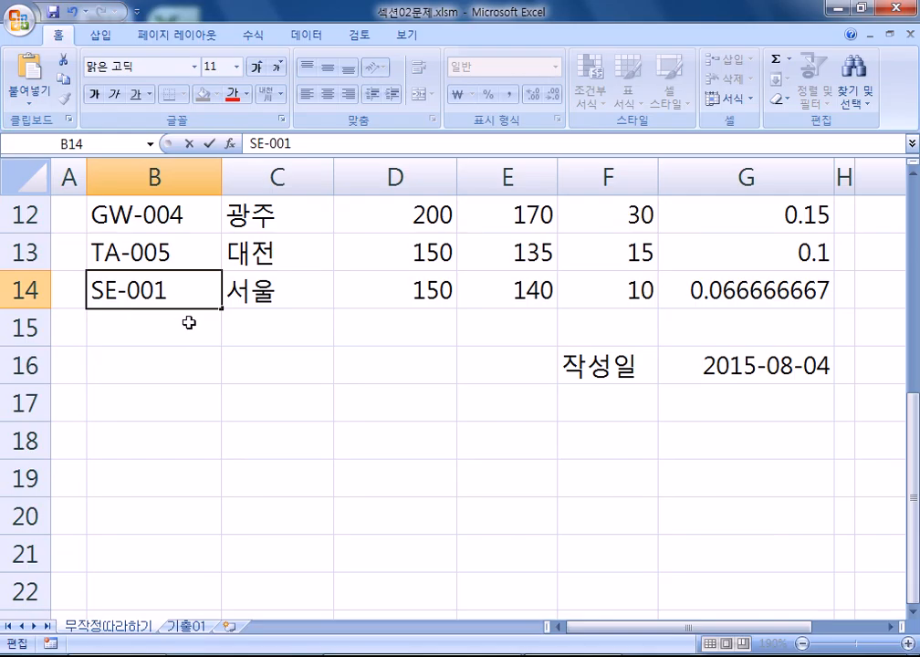
{"action": "left_click", "coordinate": [191, 327]}
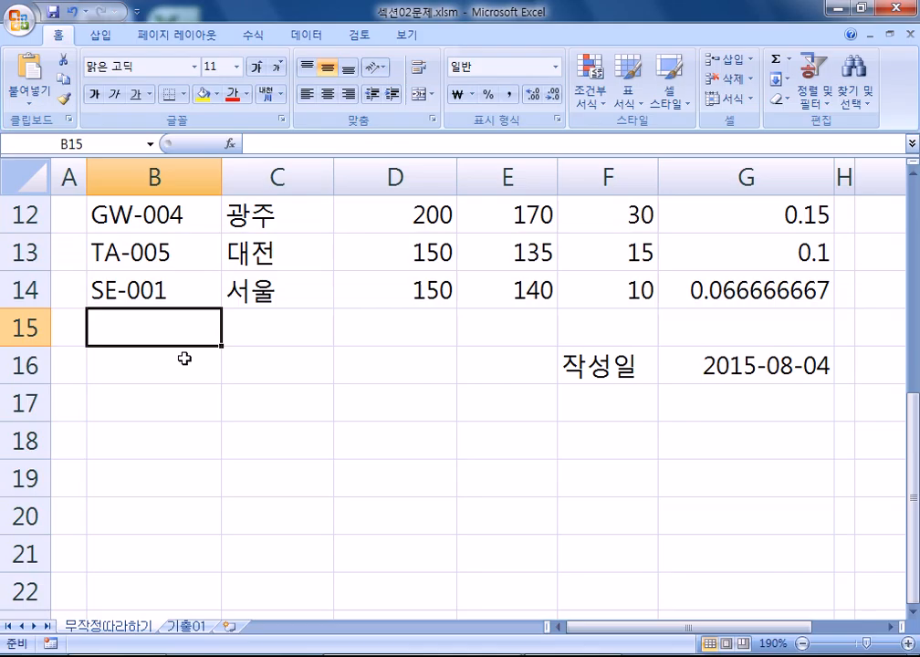
- Review the third bullet in Notepad, reposition the window so all notes fit on screen, and return to Excel
{"action": "key", "text": "alt+Tab"}
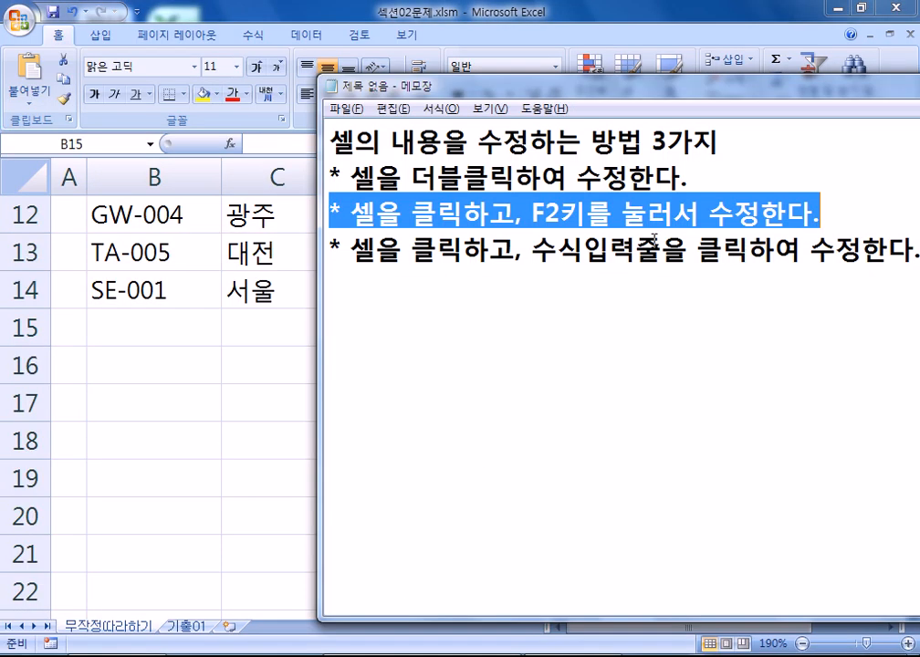
{"action": "left_click_drag", "start_coordinate": [444, 258], "coordinate": [780, 266]}
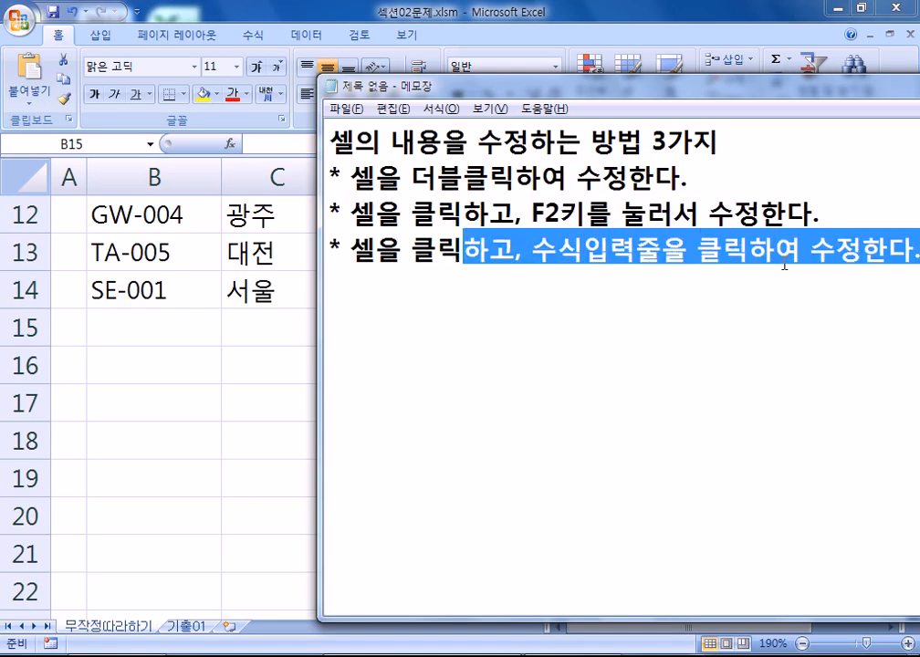
{"action": "left_click", "coordinate": [760, 265]}
{"action": "left_click_drag", "start_coordinate": [457, 86], "coordinate": [357, 59]}
{"action": "left_click", "coordinate": [299, 321]}
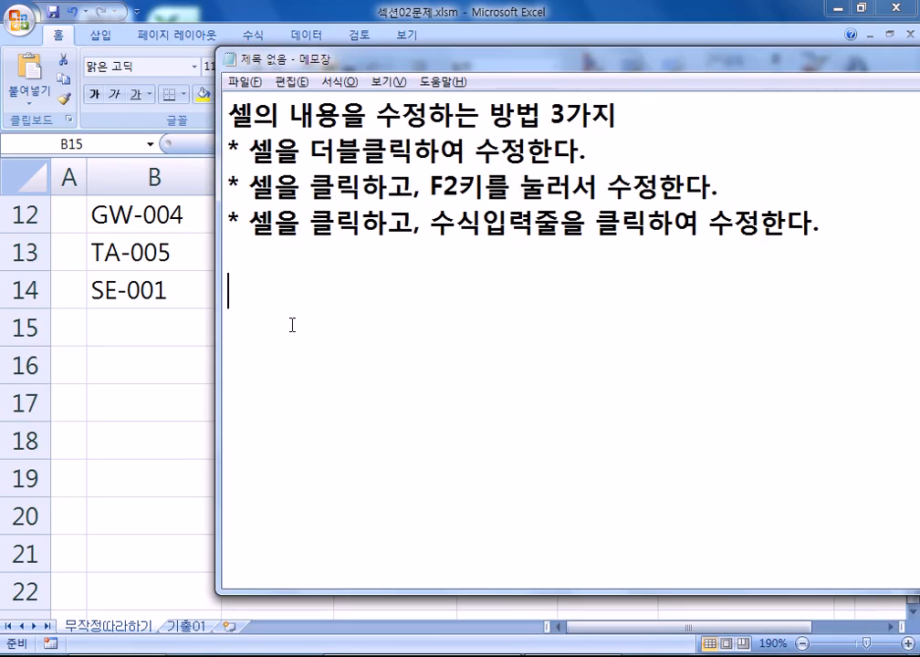
{"action": "key", "text": "alt+Tab"}
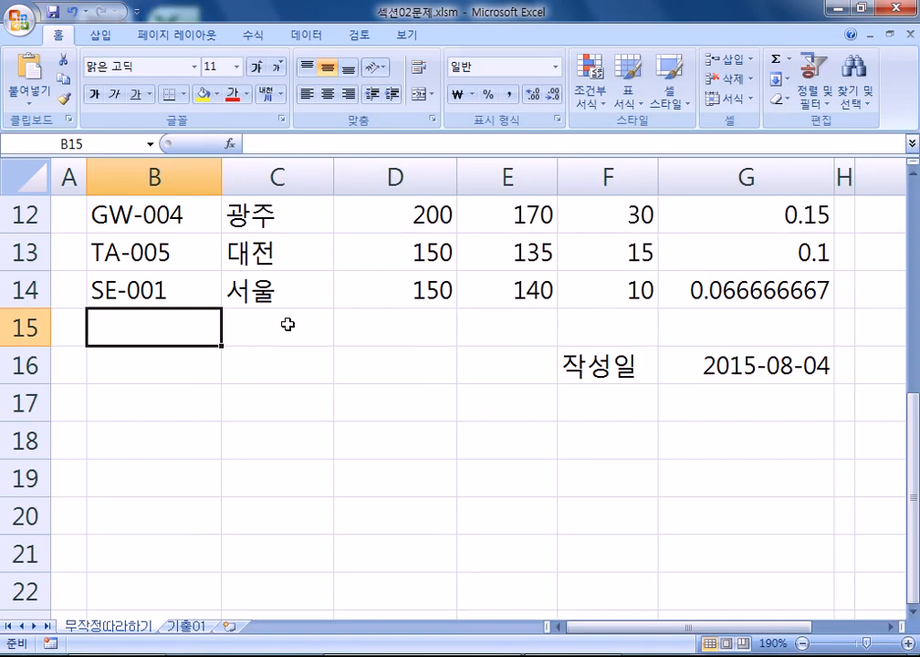
- Inspect the first few 재고율 values and select the whole range G4:G14
{"action": "scroll", "coordinate": [173, 355], "scroll_direction": "up", "scroll_amount": 1}
{"action": "scroll", "coordinate": [173, 355], "scroll_direction": "down", "scroll_amount": 4}
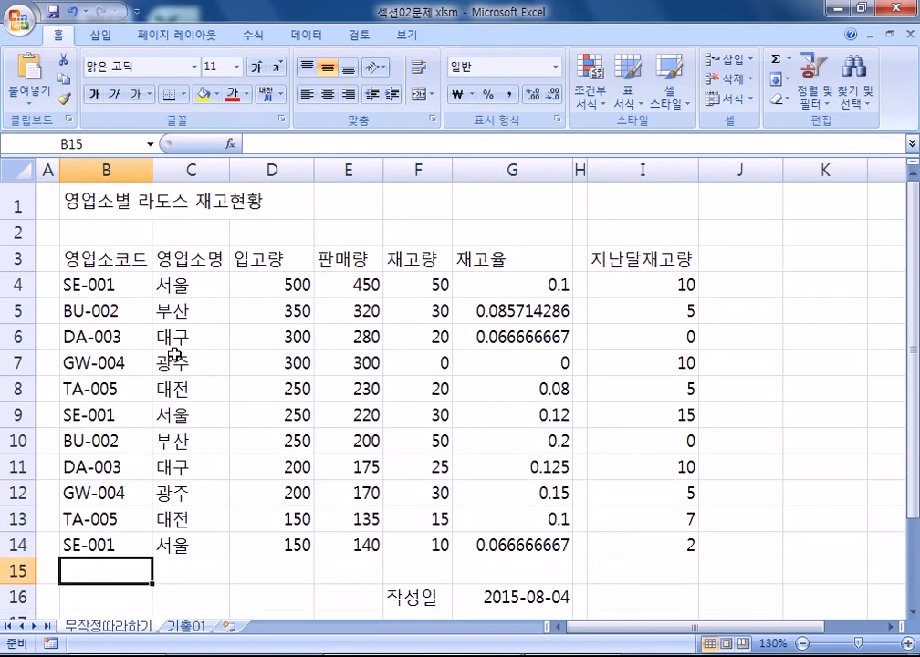
{"action": "scroll", "coordinate": [174, 354], "scroll_direction": "down", "scroll_amount": 2}
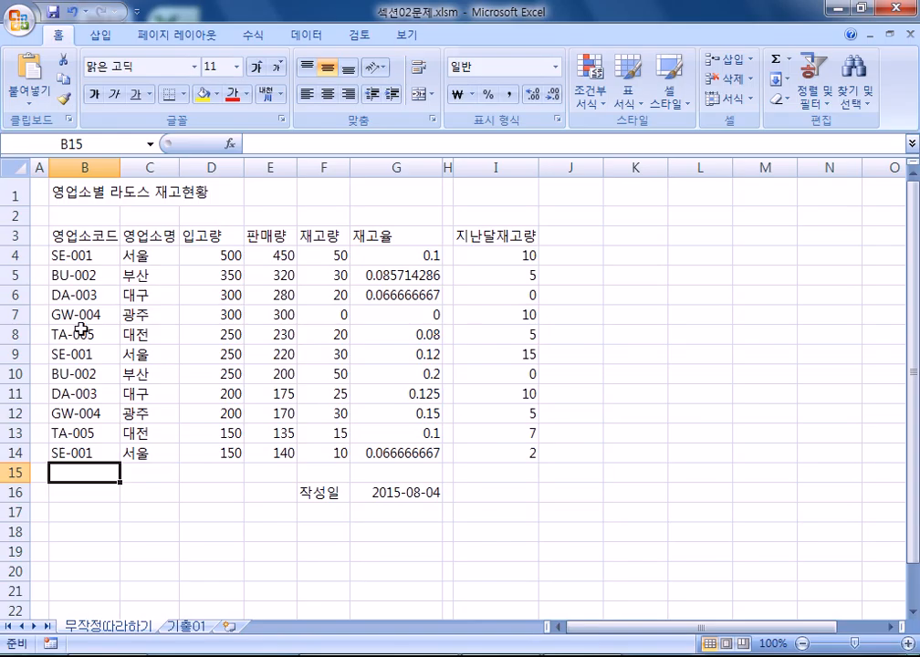
{"action": "left_click", "coordinate": [382, 256]}
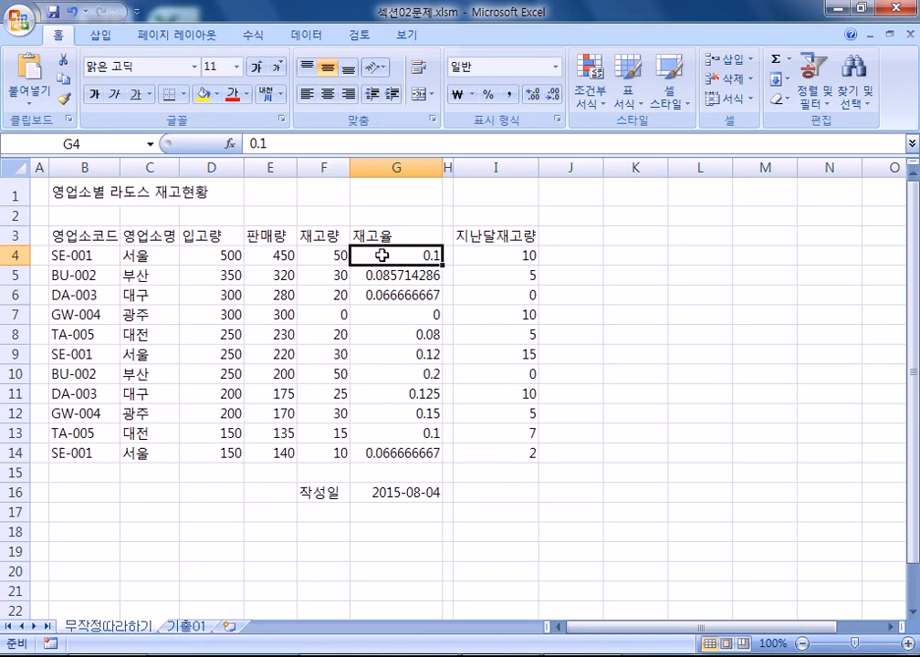
{"action": "left_click_drag", "start_coordinate": [382, 255], "coordinate": [373, 447]}
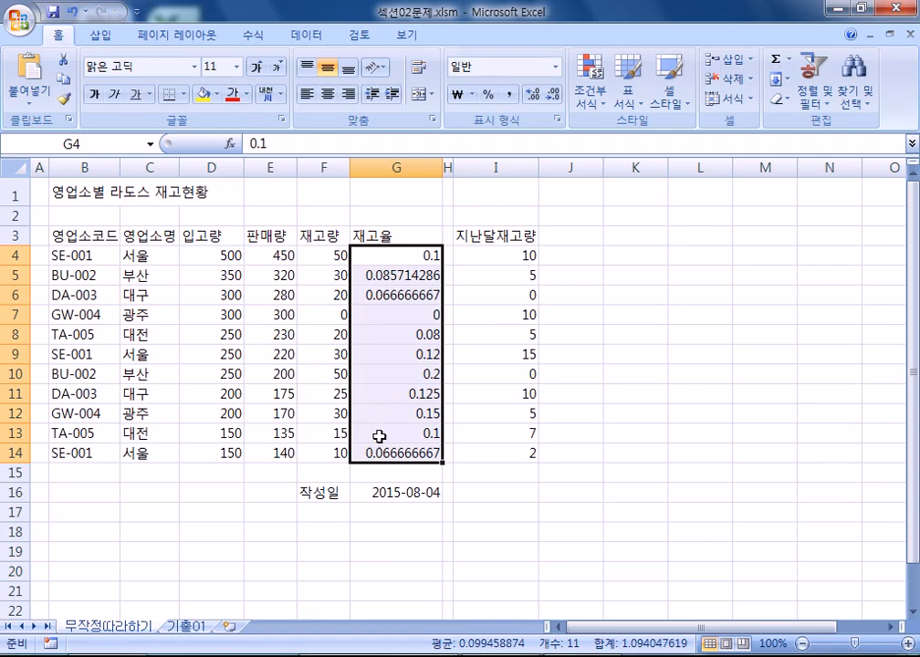
{"action": "left_click", "coordinate": [400, 255]}
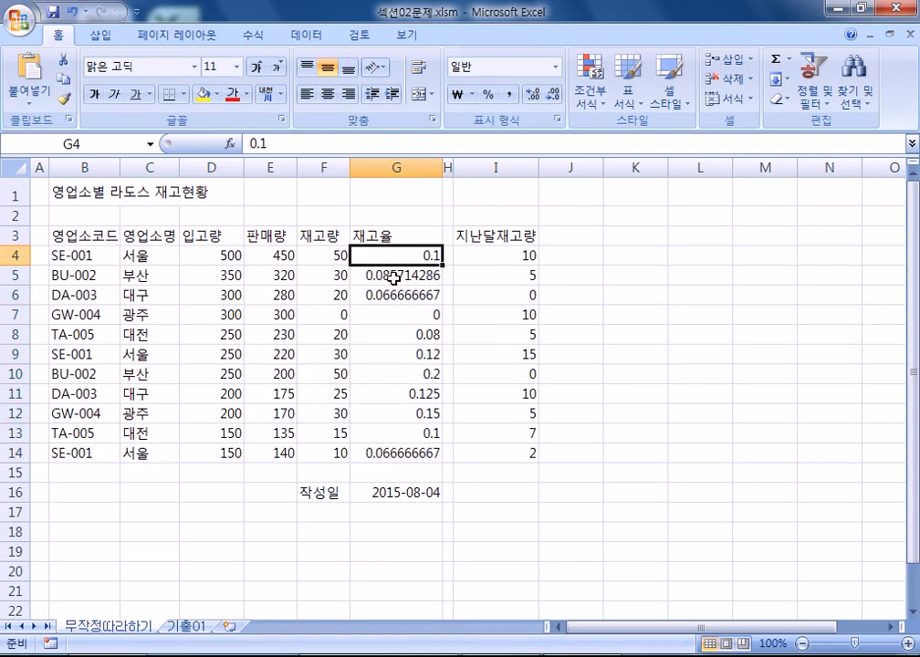
{"action": "left_click", "coordinate": [396, 275]}
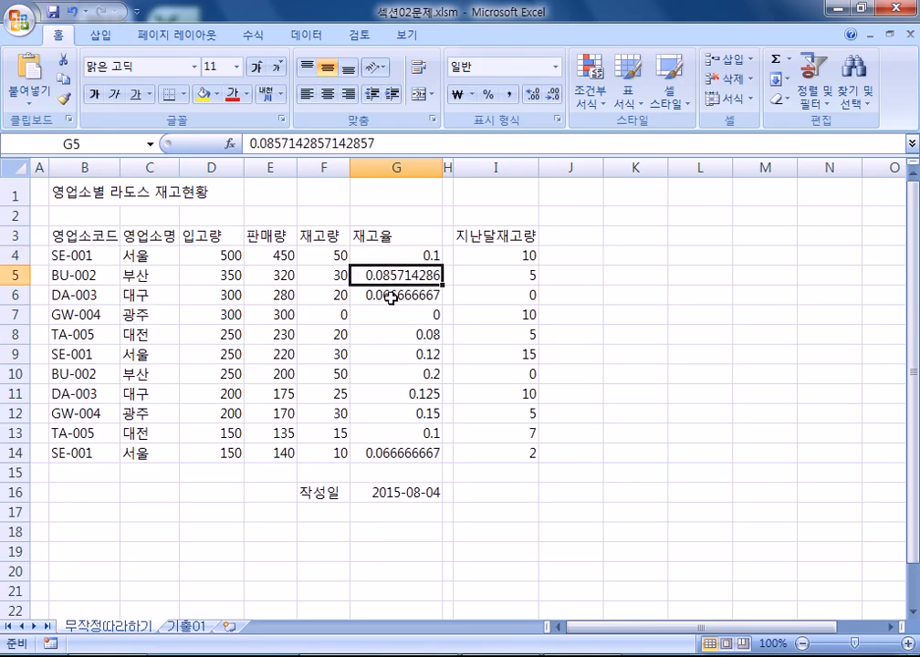
{"action": "left_click", "coordinate": [391, 297]}
{"action": "left_click_drag", "start_coordinate": [396, 257], "coordinate": [390, 453]}
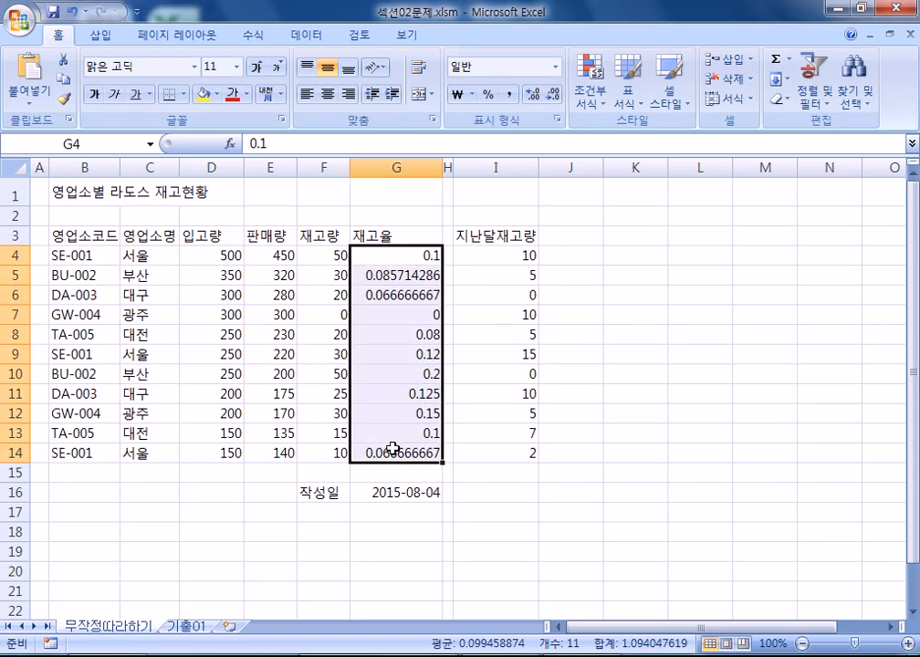
{"action": "left_click_drag", "start_coordinate": [405, 255], "coordinate": [392, 449]}
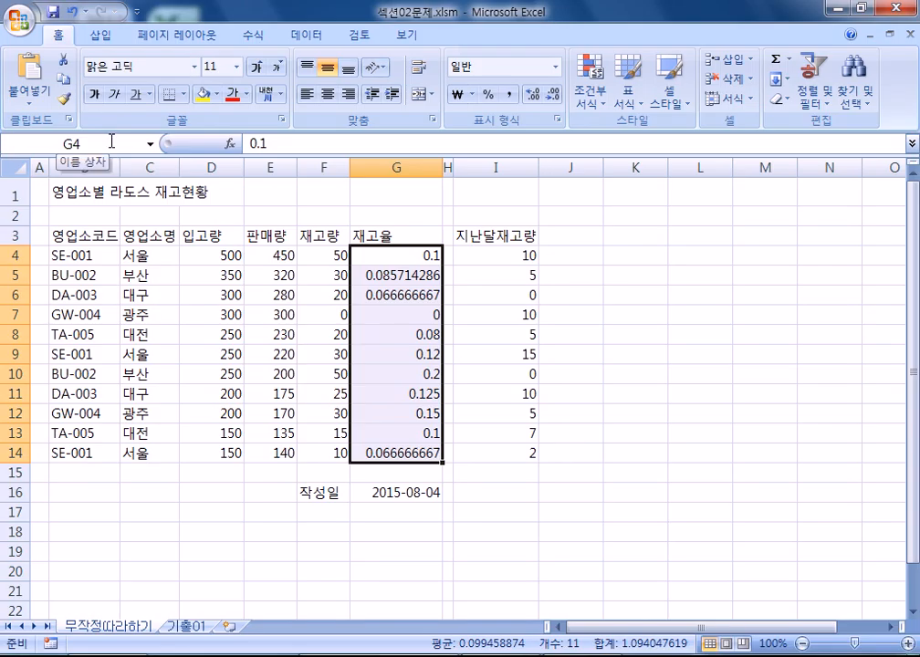
- Define the name 재고률 for the selected range G4:G14
{"action": "left_click", "coordinate": [111, 142]}
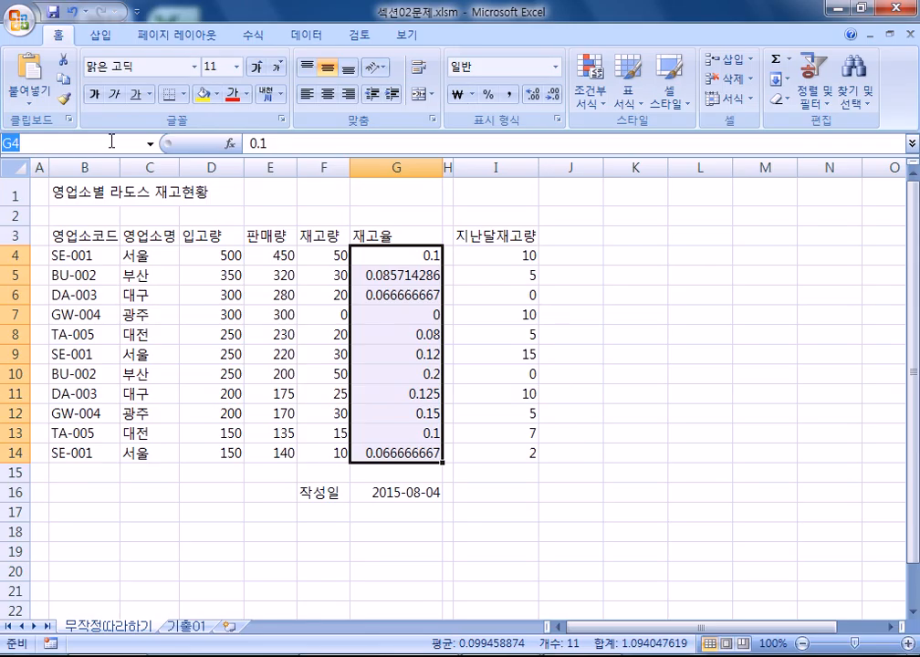
{"action": "type", "text": "재고유ㄹ"}
{"action": "key", "text": "Return"}
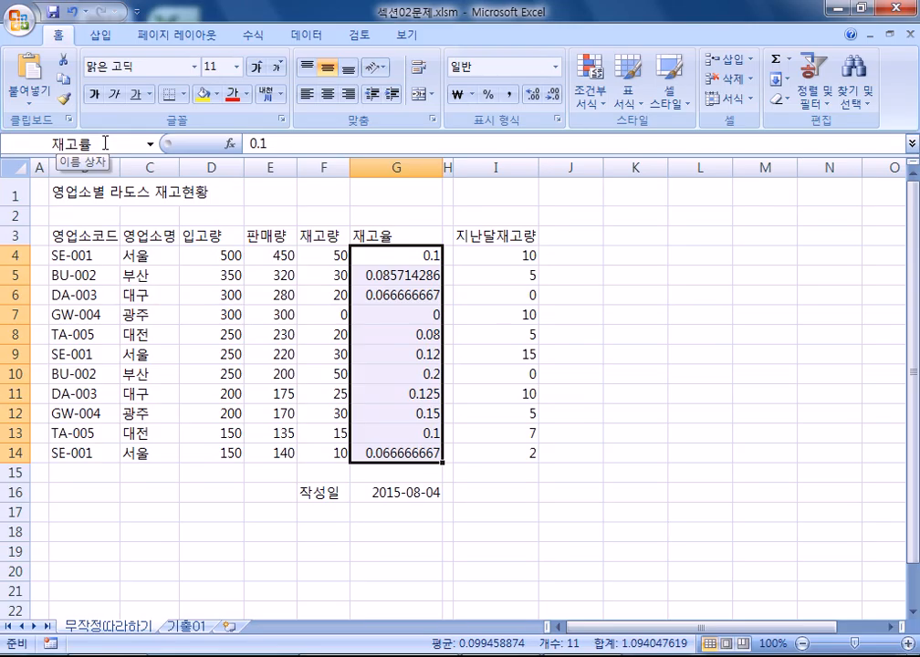
- Rename the defined name 재고률 to 재고율 in the Name Manager and close the manager
{"action": "left_click", "coordinate": [263, 36]}
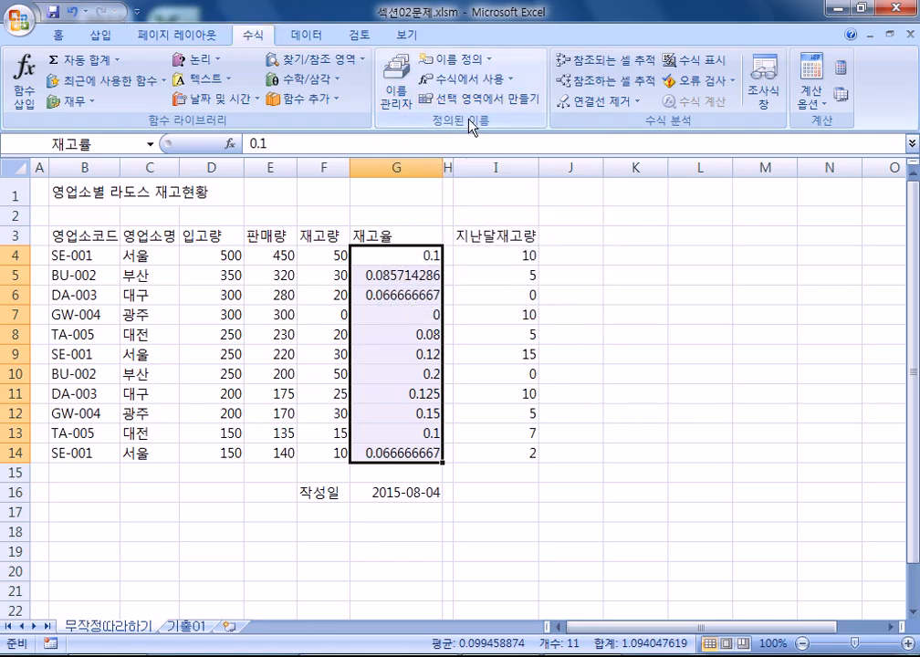
{"action": "left_click", "coordinate": [395, 92]}
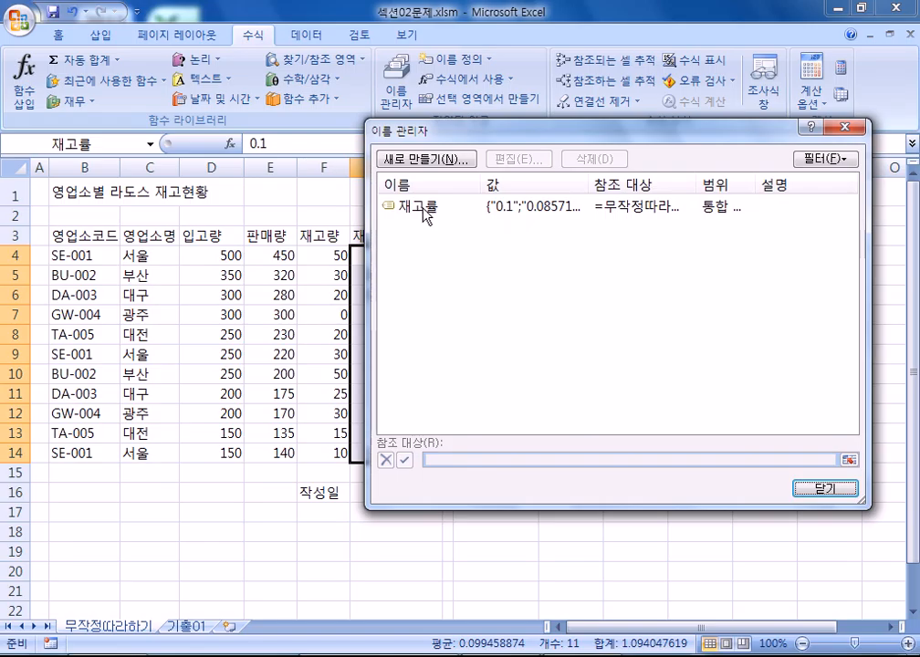
{"action": "left_click", "coordinate": [423, 212]}
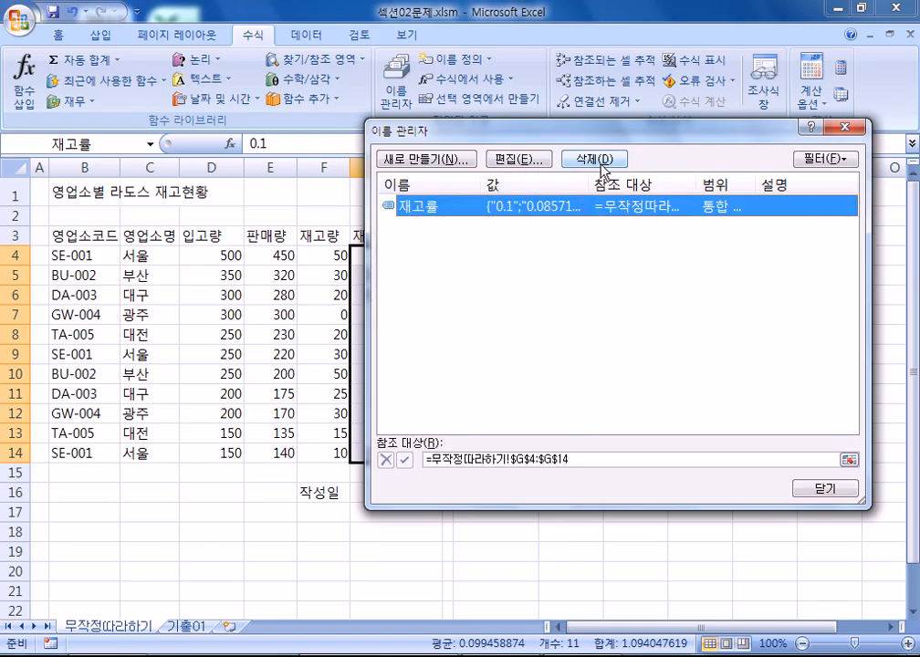
{"action": "left_click", "coordinate": [516, 159]}
{"action": "left_click", "coordinate": [622, 245]}
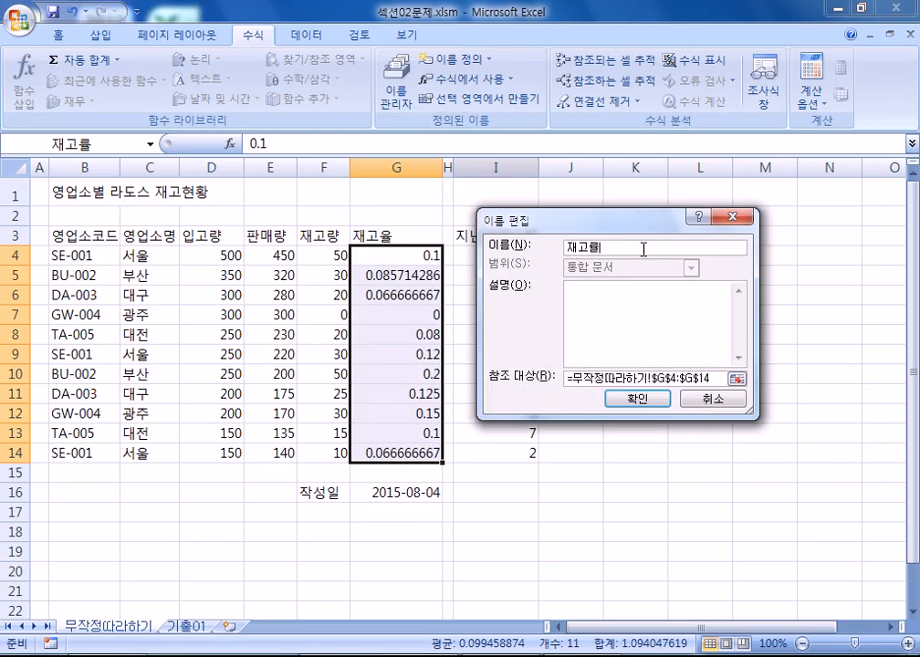
{"action": "key", "text": "BackSpace"}
{"action": "type", "text": "율"}
{"action": "left_click", "coordinate": [650, 409]}
{"action": "left_click", "coordinate": [825, 492]}
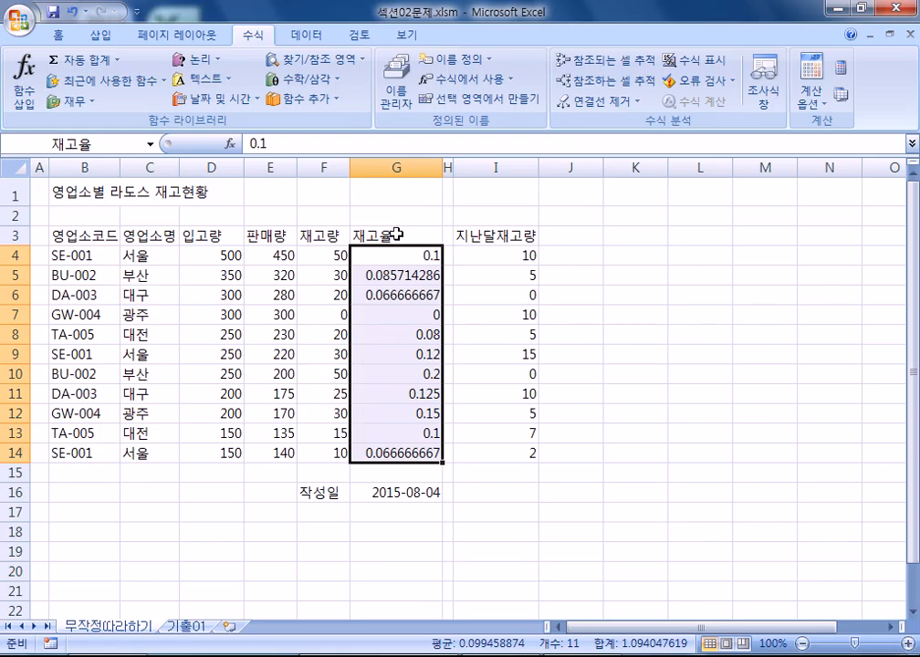
- Insert a new comment on the 재고율 header cell G3
{"action": "left_click", "coordinate": [396, 234]}
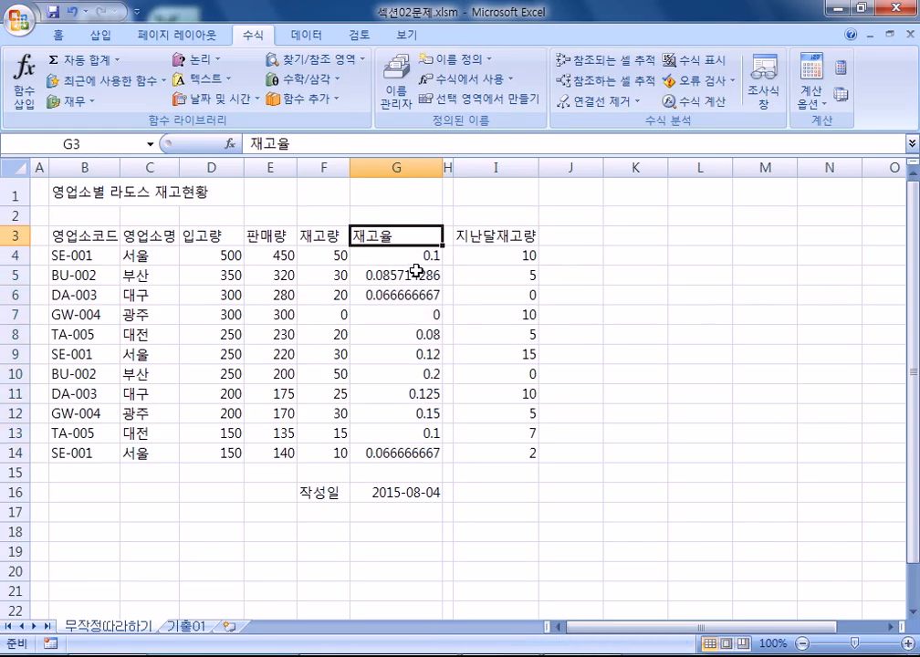
{"action": "scroll", "coordinate": [415, 271], "scroll_direction": "up", "scroll_amount": 3, "text": "ctrl"}
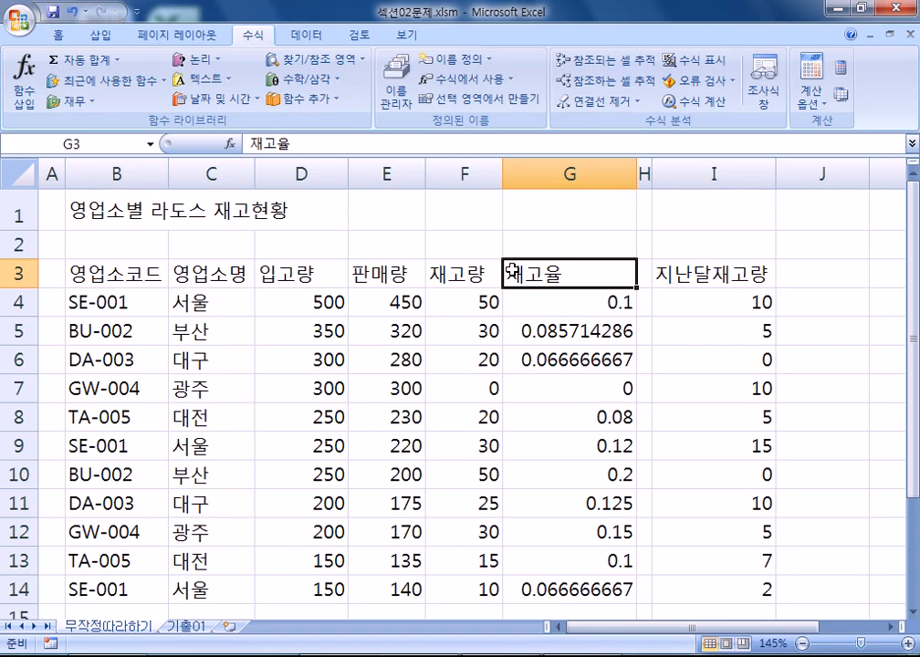
{"action": "right_click", "coordinate": [590, 274]}
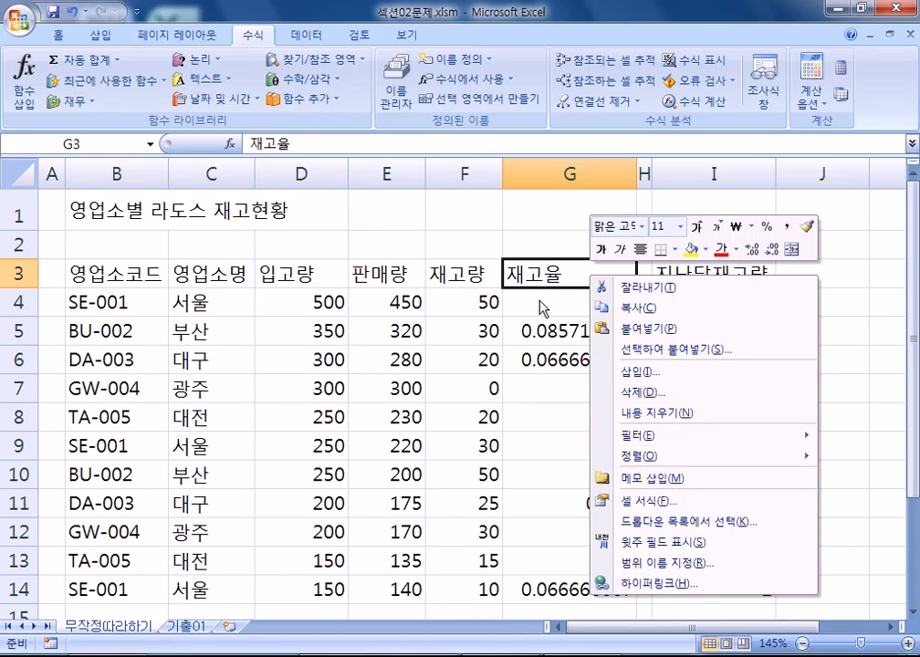
{"action": "left_click", "coordinate": [529, 275]}
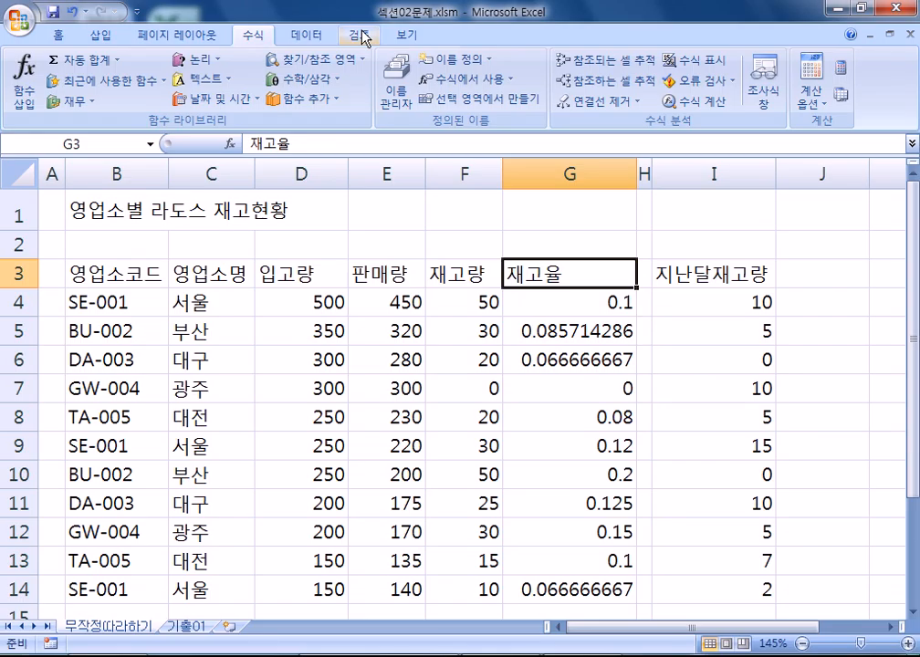
{"action": "left_click", "coordinate": [361, 36]}
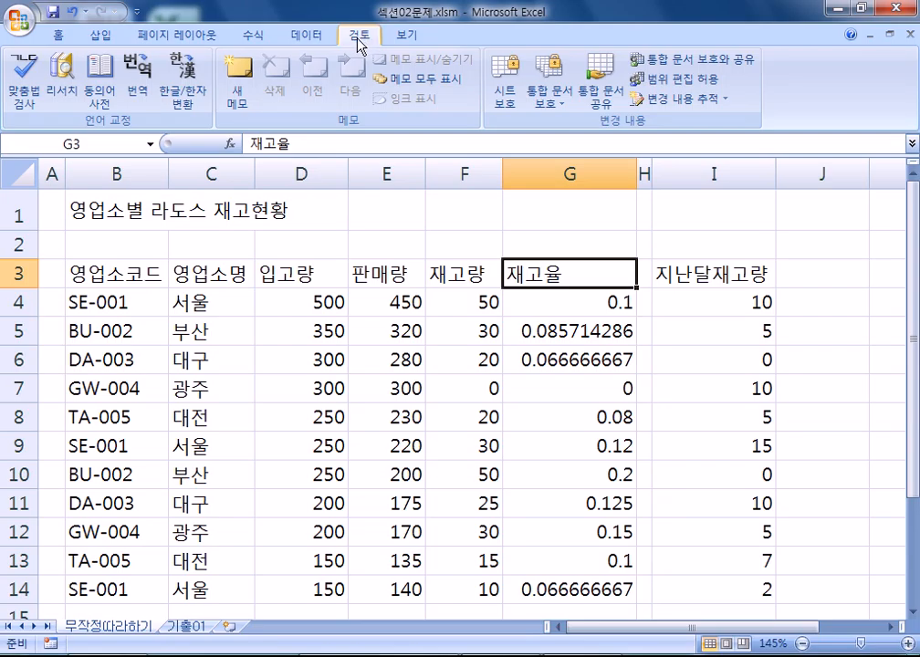
{"action": "left_click", "coordinate": [240, 91]}
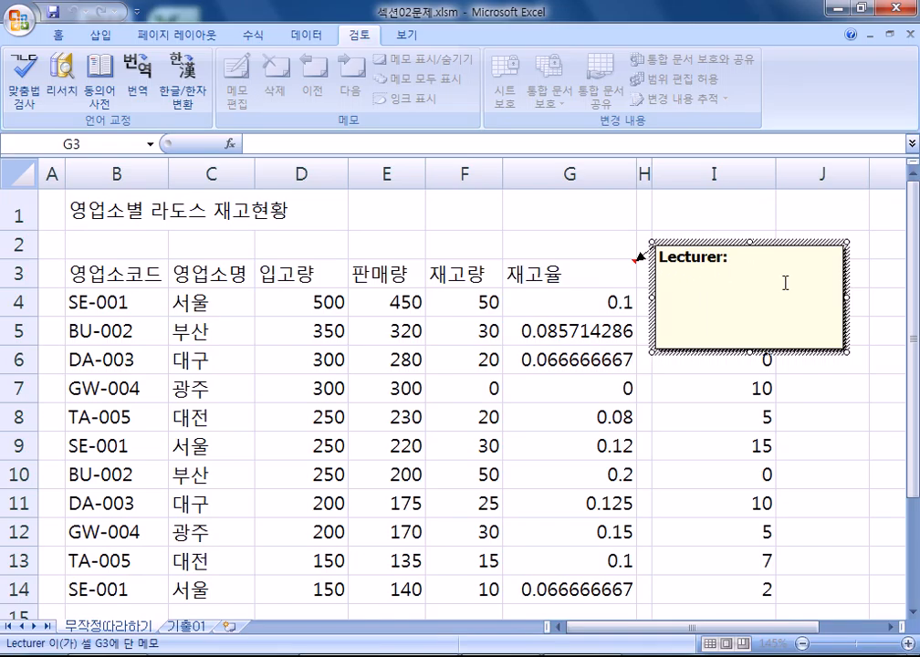
- Replace the default author text in the G3 comment with 재고량 대비 and finish editing it
{"action": "double_click", "coordinate": [715, 255]}
{"action": "left_click", "coordinate": [680, 280]}
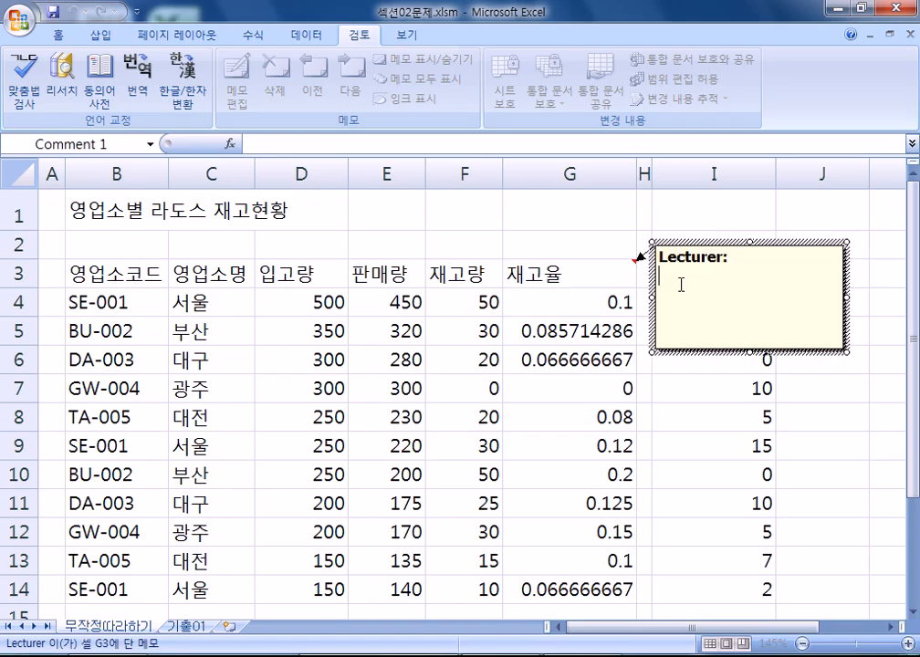
{"action": "key", "text": "BackSpace"}
{"action": "key", "text": "BackSpace"}
{"action": "key", "text": "BackSpace"}
{"action": "key", "text": "BackSpace"}
{"action": "key", "text": "BackSpace"}
{"action": "key", "text": "BackSpace"}
{"action": "key", "text": "BackSpace"}
{"action": "key", "text": "BackSpace"}
{"action": "key", "text": "BackSpace"}
{"action": "key", "text": "BackSpace"}
{"action": "type", "text": "재고라"}
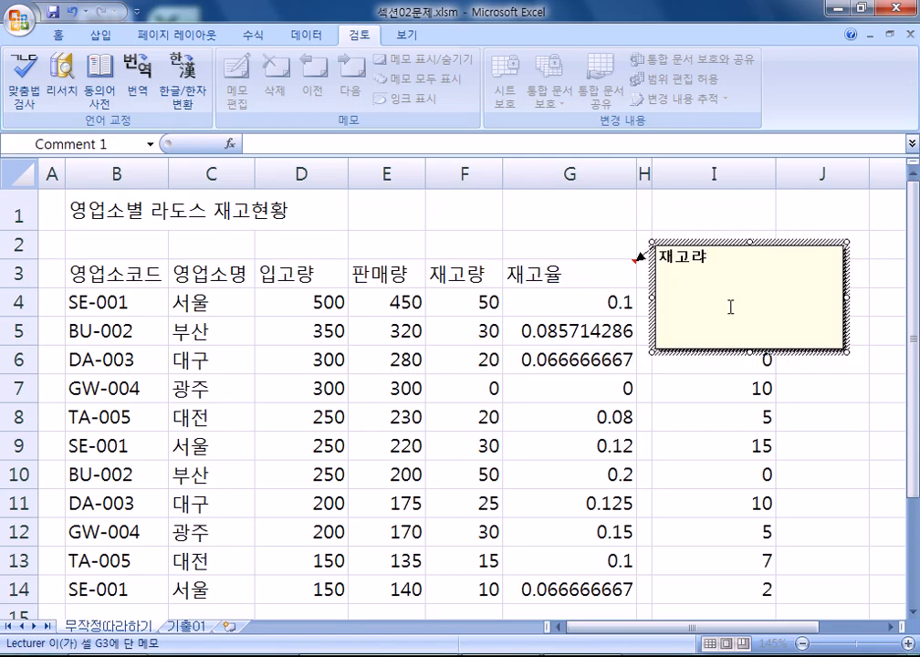
{"action": "type", "text": "량"}
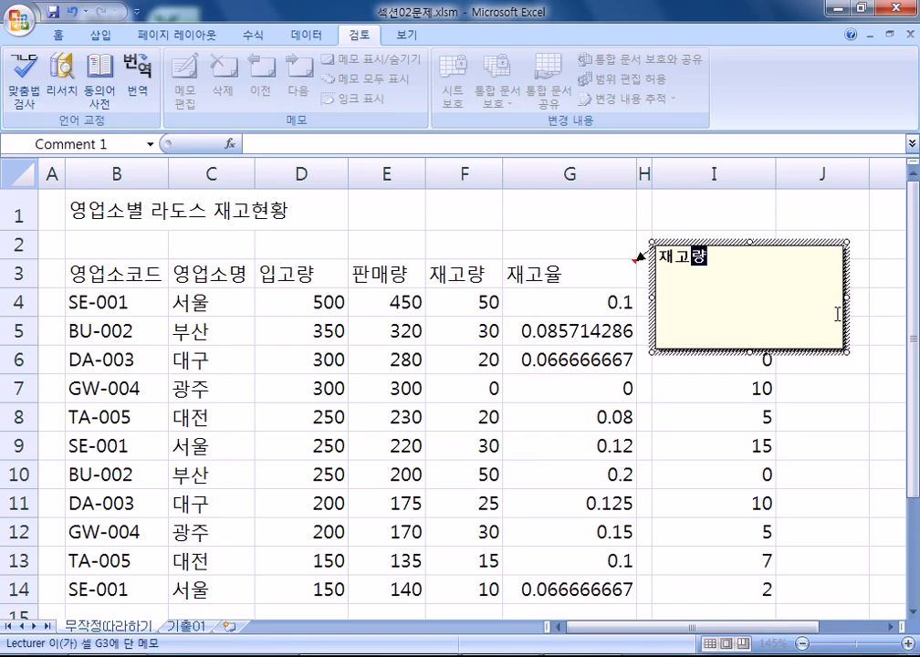
{"action": "type", "text": " 대비"}
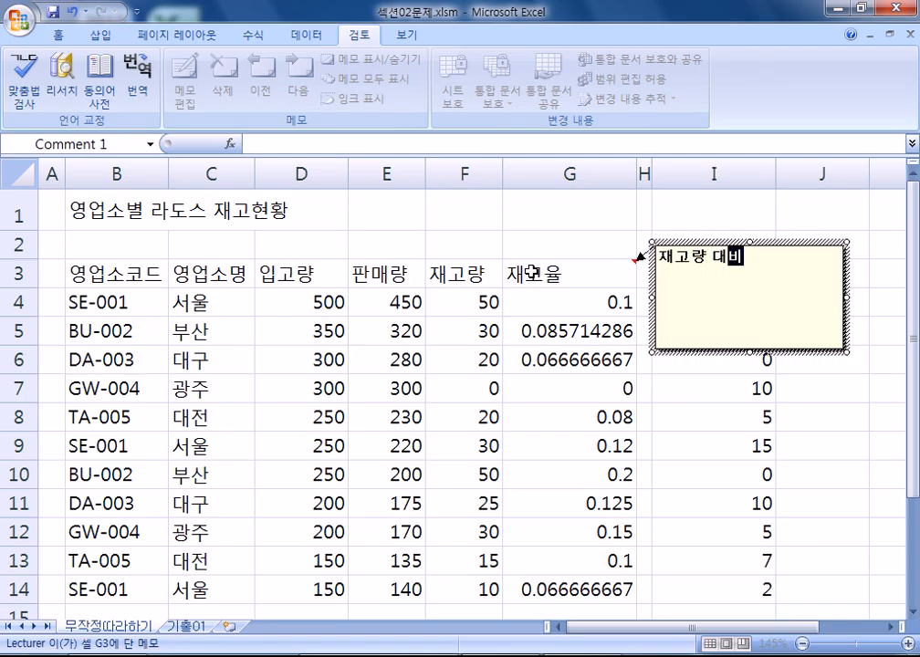
{"action": "right_click", "coordinate": [530, 272]}
{"action": "left_click", "coordinate": [581, 263]}
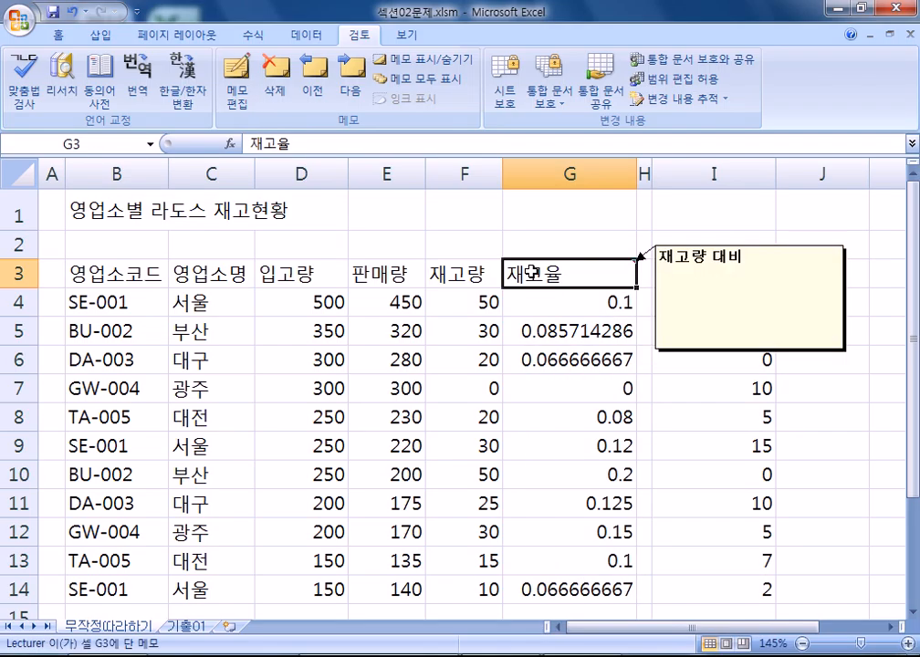
- Check how the G3 comment displays when other cells are active, and reselect G3
{"action": "left_click", "coordinate": [382, 245]}
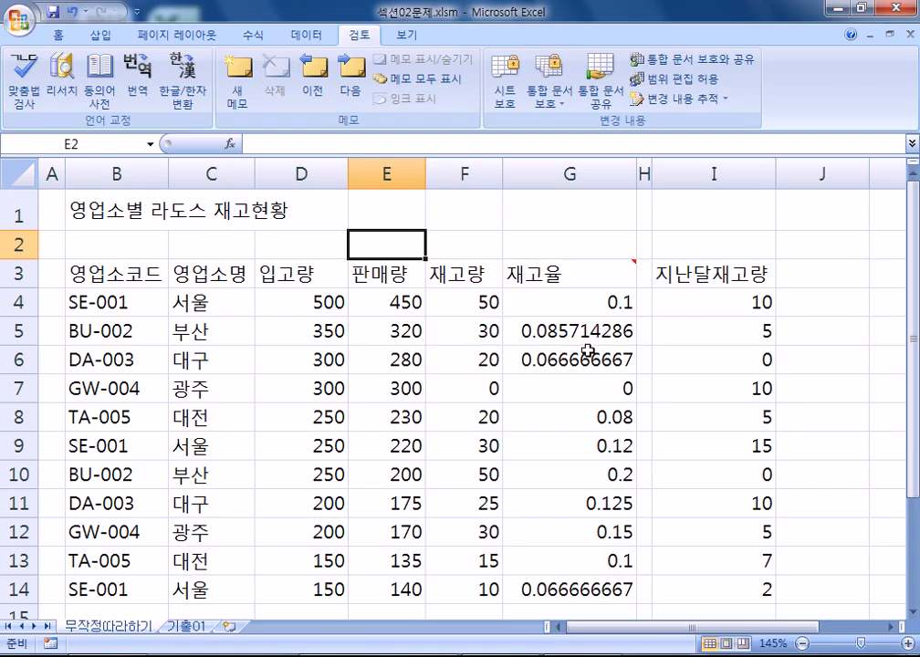
{"action": "mouse_move", "coordinate": [543, 271]}
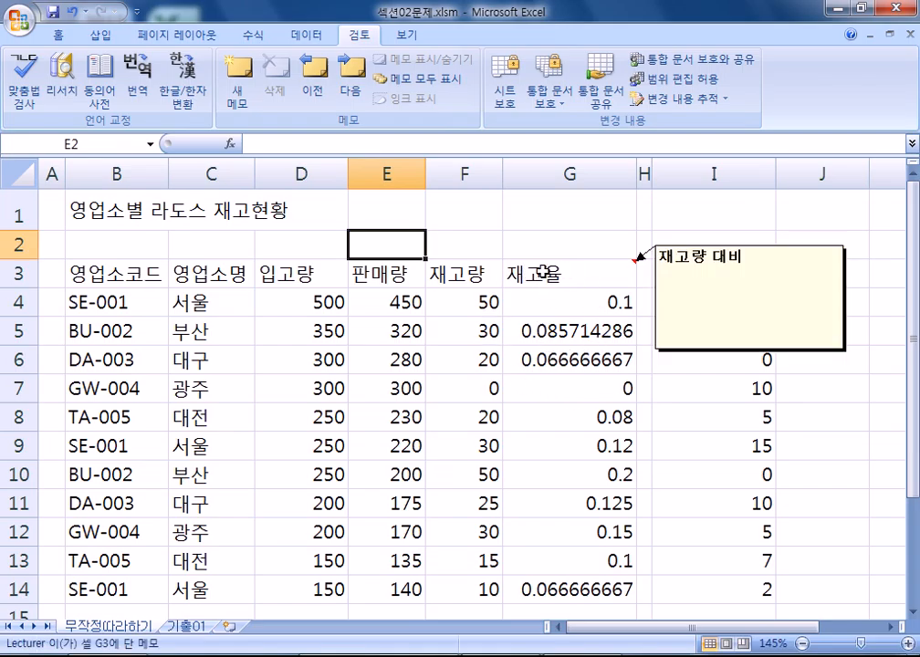
{"action": "left_click", "coordinate": [542, 271]}
{"action": "left_click", "coordinate": [388, 350]}
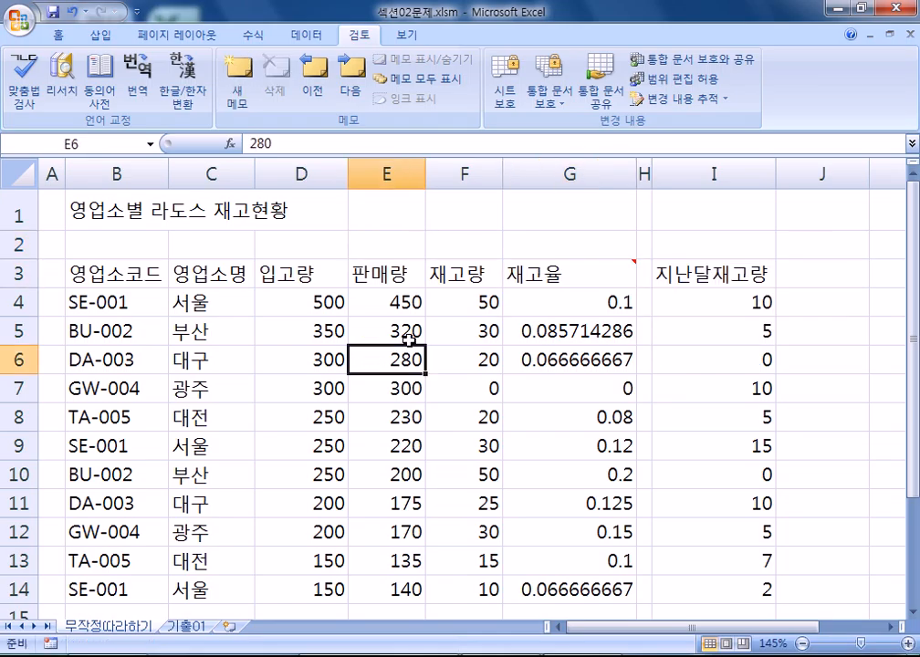
{"action": "mouse_move", "coordinate": [579, 271]}
{"action": "left_click", "coordinate": [579, 267]}
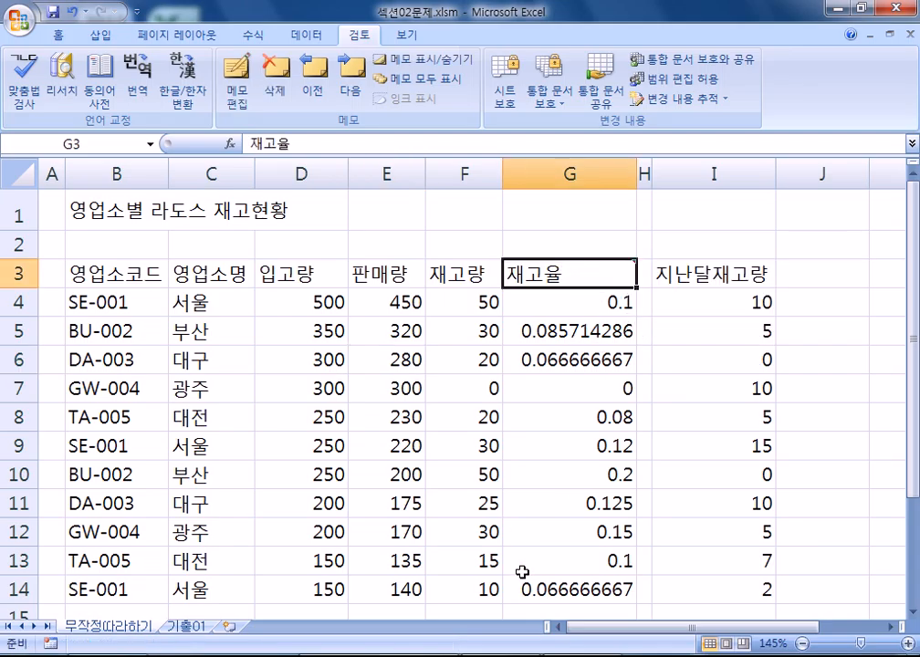
- Toggle the G3 comment between hidden and shown several times, leaving it always displayed
{"action": "left_click", "coordinate": [439, 61]}
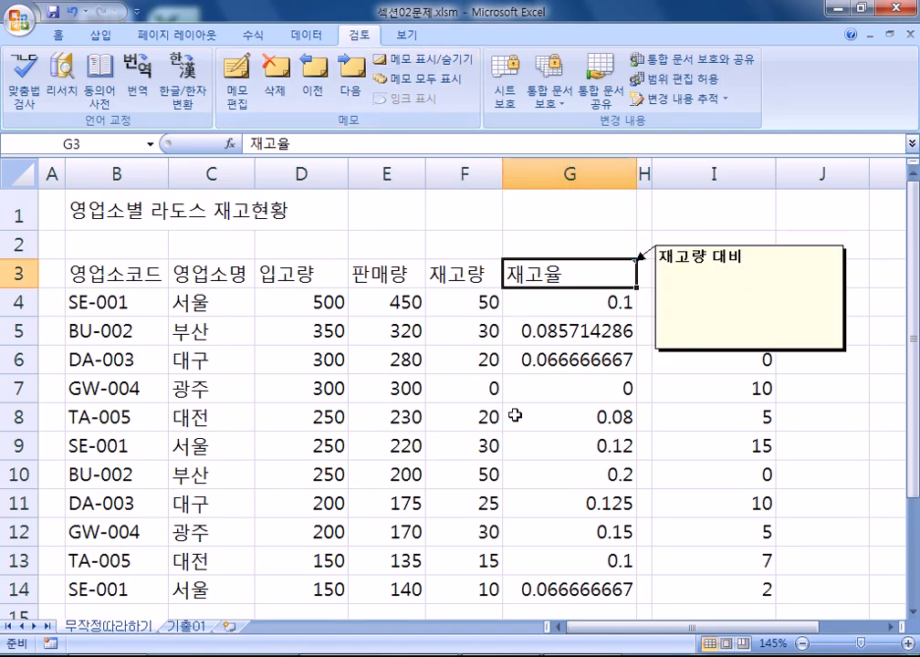
{"action": "left_click", "coordinate": [395, 62]}
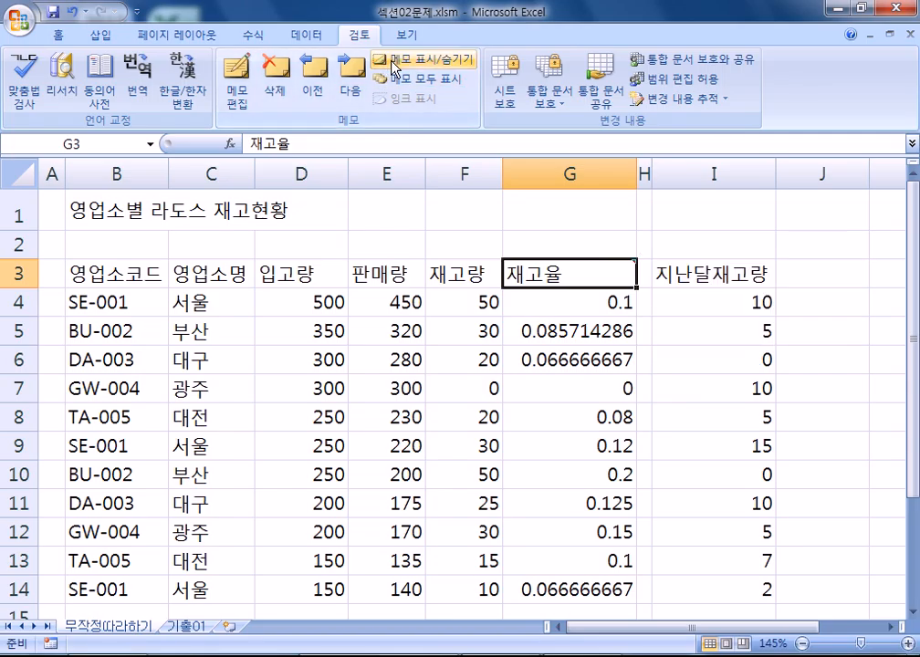
{"action": "left_click", "coordinate": [396, 62]}
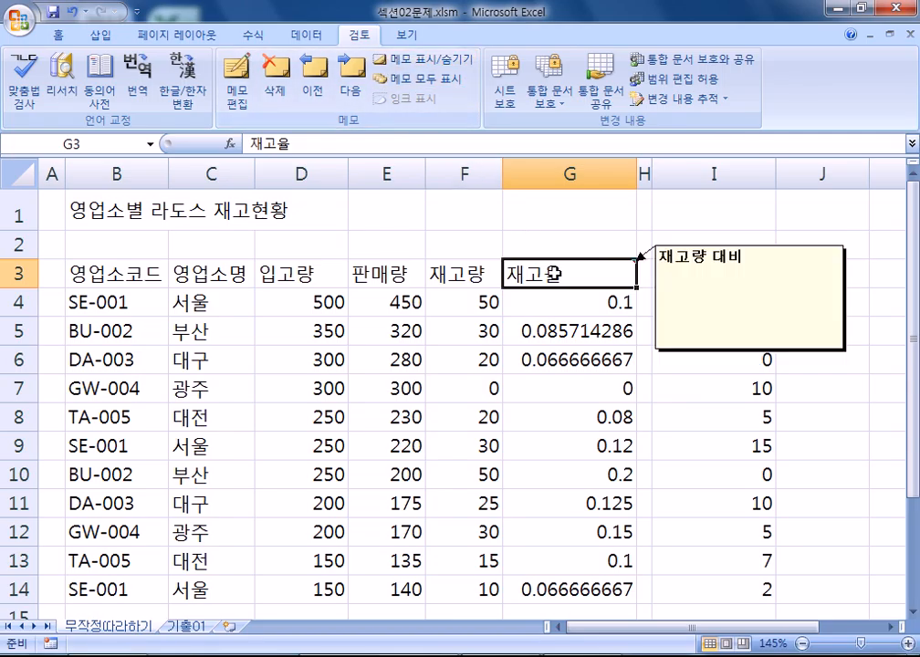
{"action": "left_click", "coordinate": [402, 64]}
{"action": "right_click", "coordinate": [561, 274]}
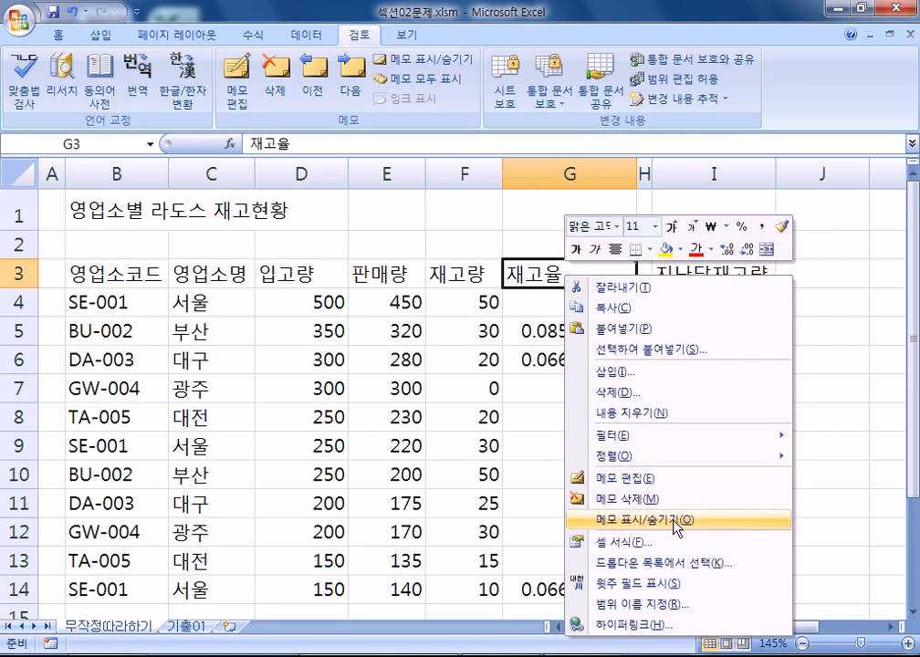
{"action": "left_click", "coordinate": [677, 520]}
{"action": "right_click", "coordinate": [540, 274]}
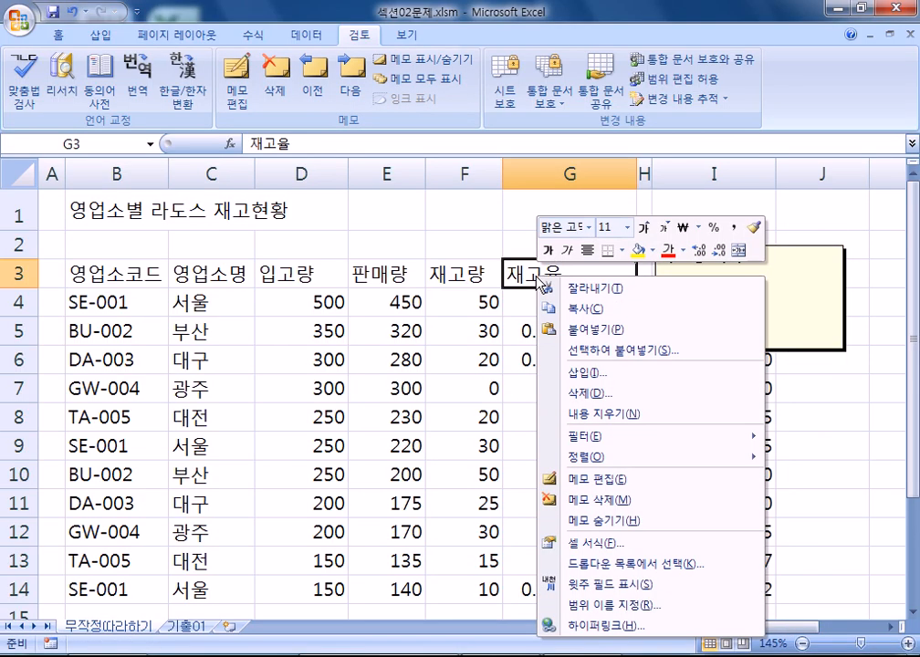
{"action": "left_click", "coordinate": [621, 520]}
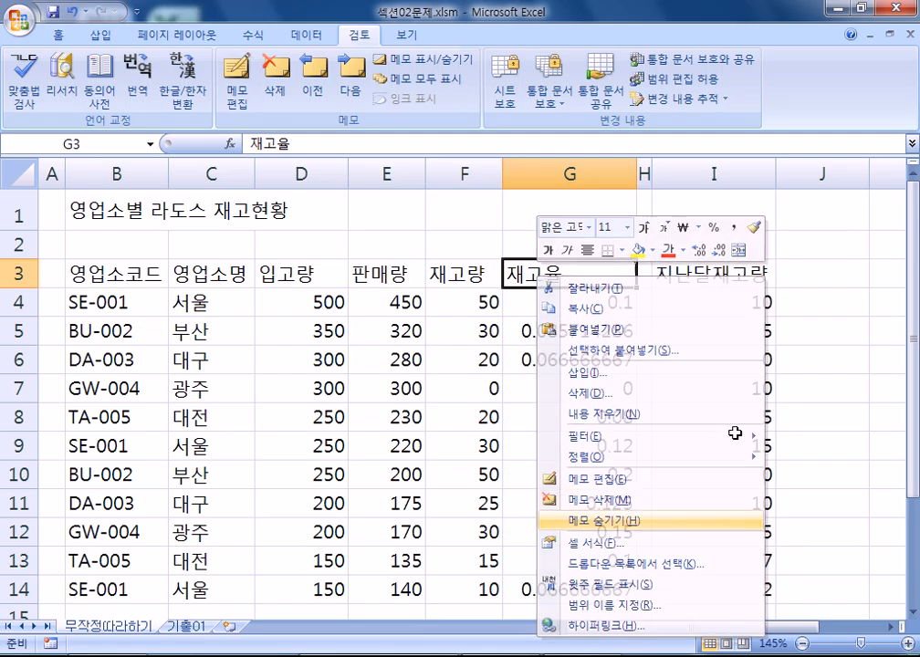
{"action": "left_click", "coordinate": [391, 60]}
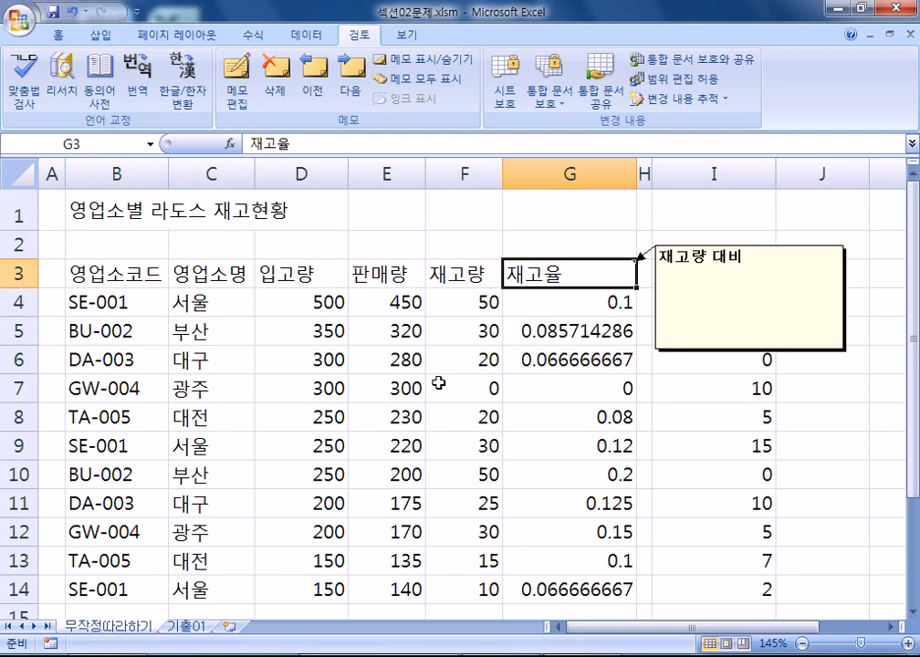
- Merge and center the title 영업소별 라도스 재고현황 across B1:G1
{"action": "left_click", "coordinate": [92, 217]}
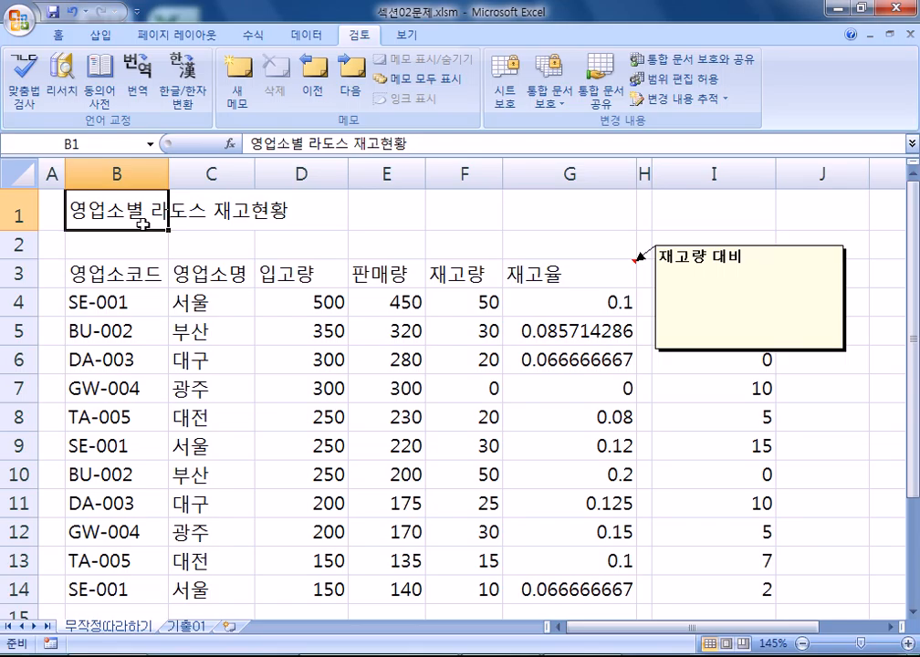
{"action": "scroll", "coordinate": [143, 223], "scroll_direction": "down", "scroll_amount": 2, "text": "ctrl"}
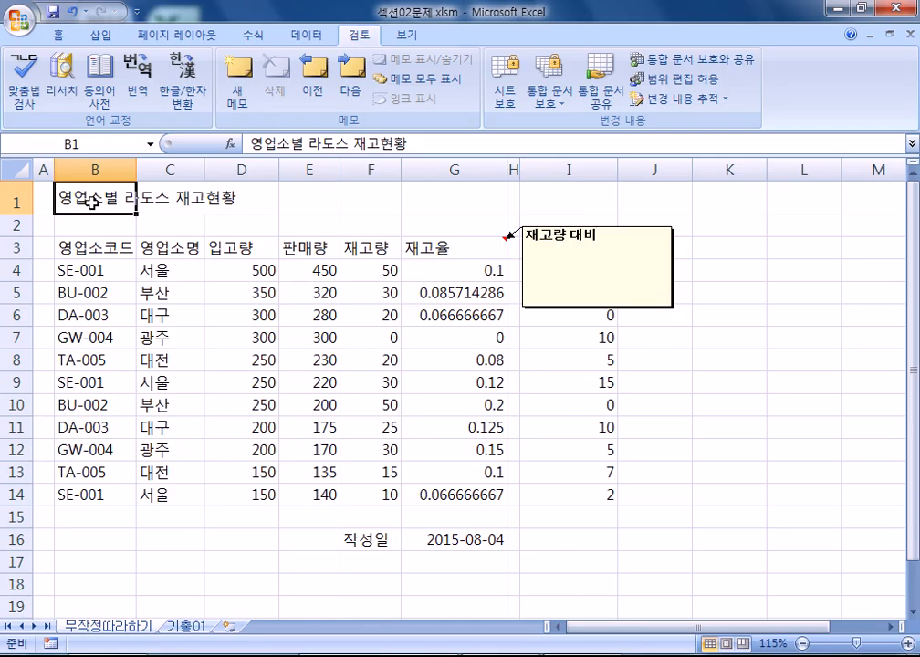
{"action": "left_click_drag", "start_coordinate": [127, 197], "coordinate": [497, 187]}
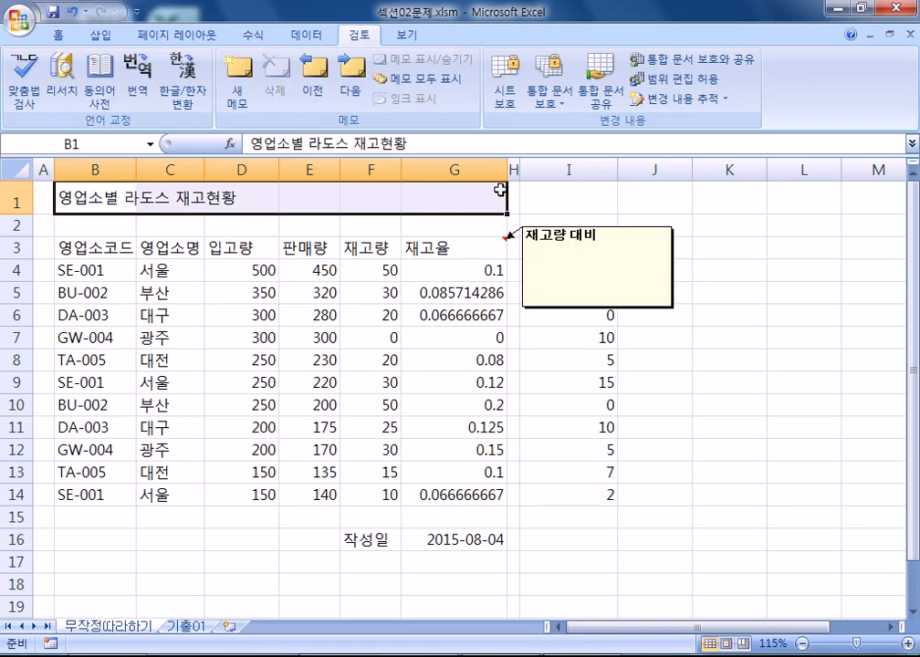
{"action": "left_click_drag", "start_coordinate": [74, 200], "coordinate": [460, 204]}
{"action": "left_click", "coordinate": [65, 35]}
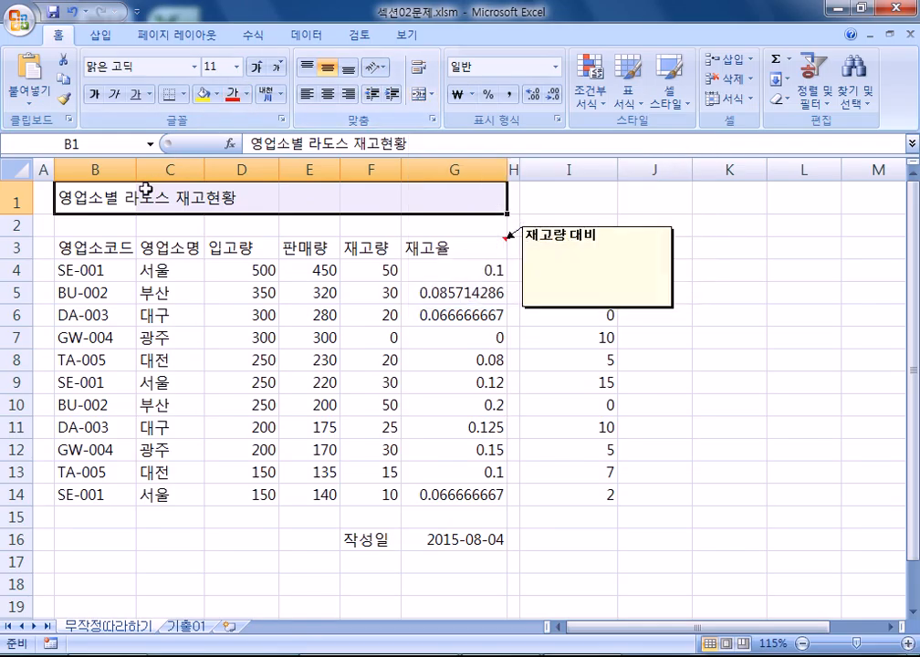
{"action": "left_click_drag", "start_coordinate": [150, 199], "coordinate": [455, 204]}
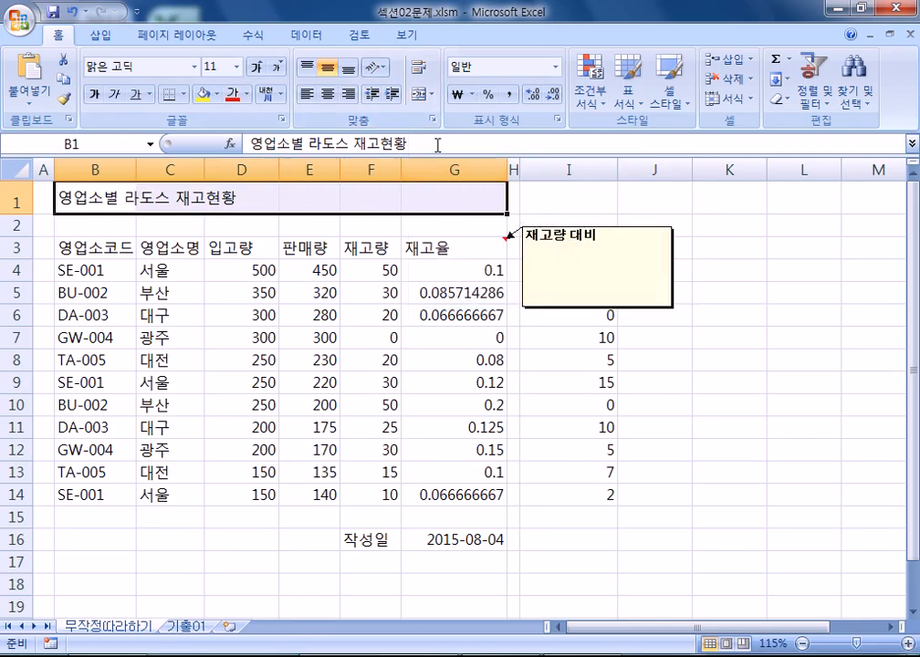
{"action": "left_click", "coordinate": [419, 94]}
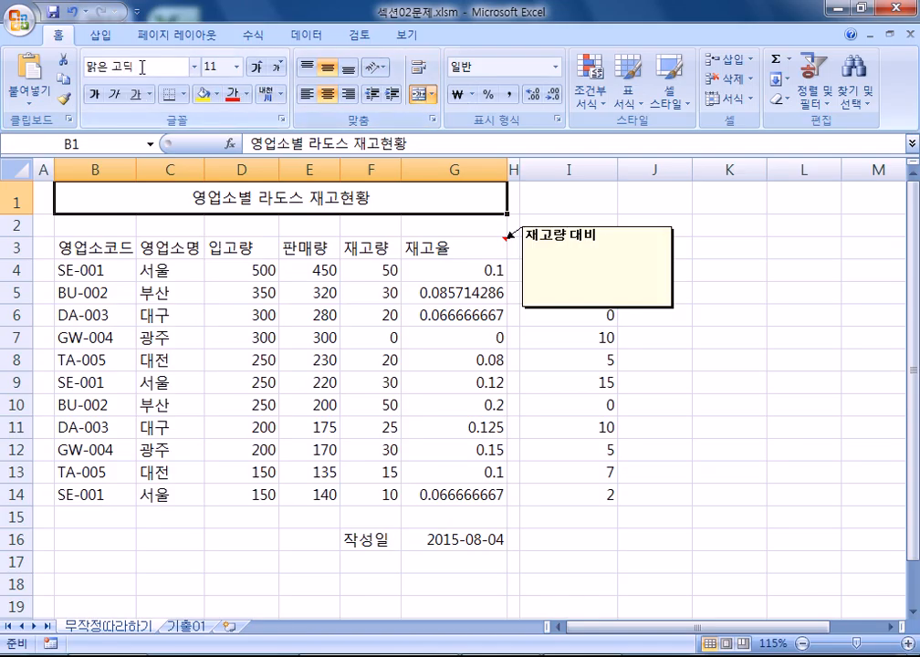
- Set the font of the merged title in row 1 to 굴림
{"action": "left_click", "coordinate": [197, 67]}
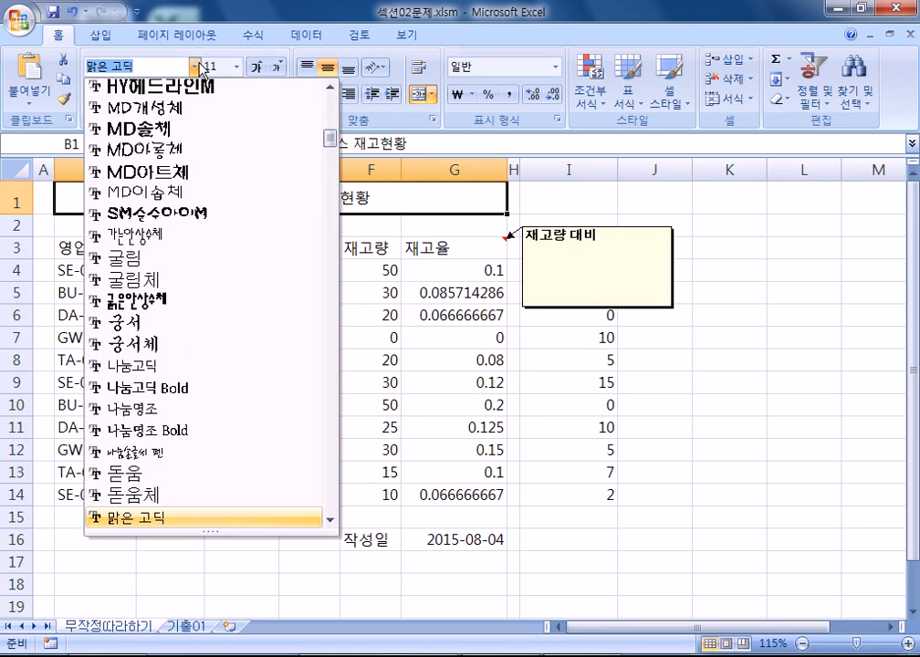
{"action": "left_click", "coordinate": [196, 67]}
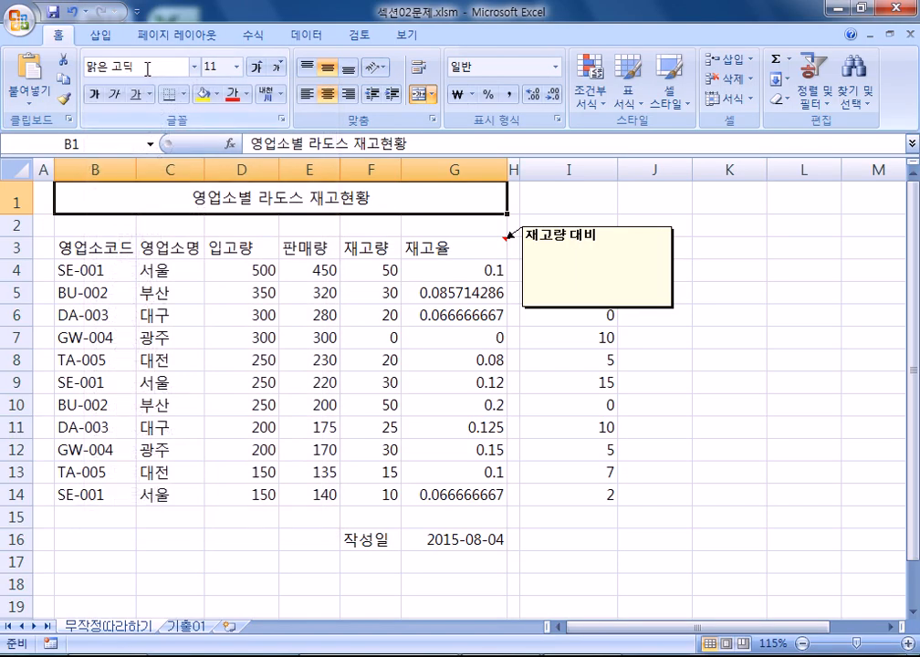
{"action": "left_click", "coordinate": [196, 68]}
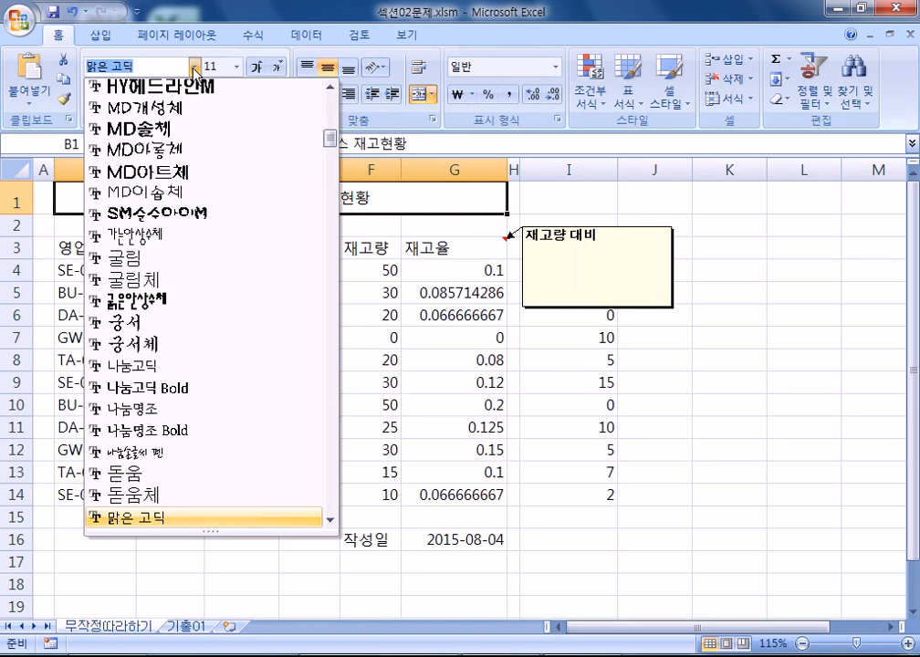
{"action": "left_click", "coordinate": [117, 262]}
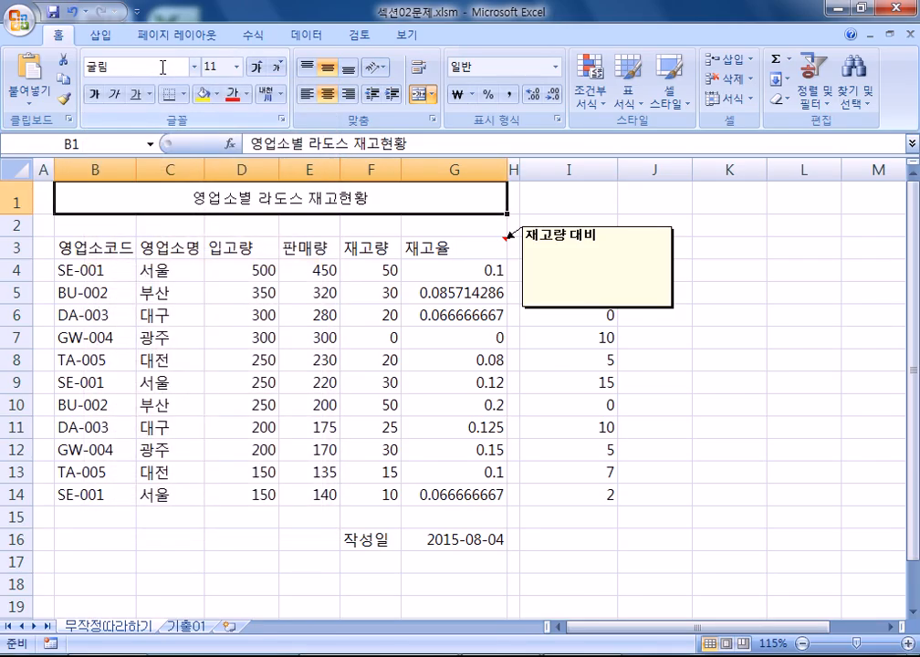
- Increase the title's font size to 14 and make the text bold and underlined
{"action": "left_click", "coordinate": [259, 69]}
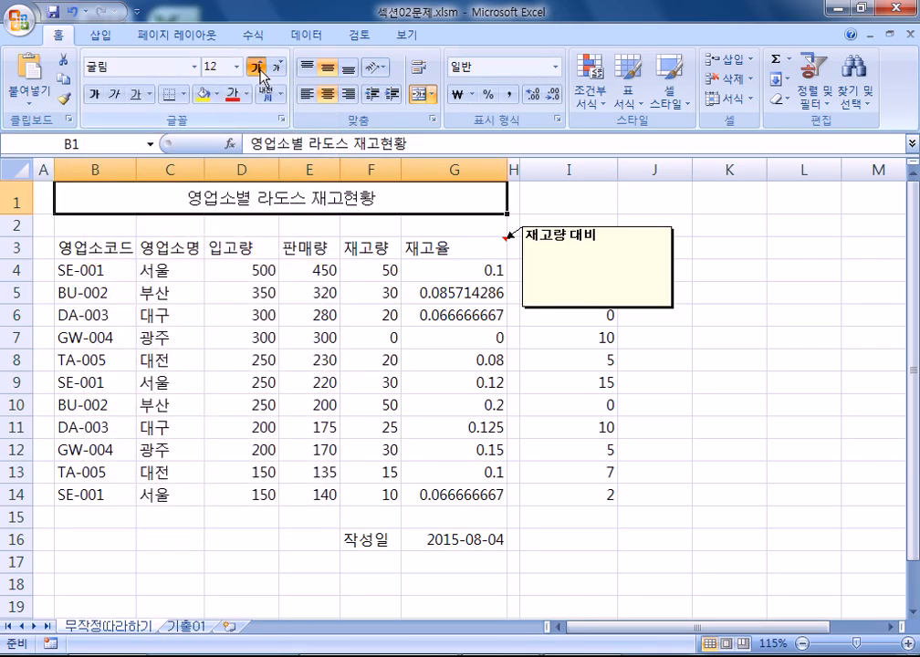
{"action": "left_click", "coordinate": [259, 68]}
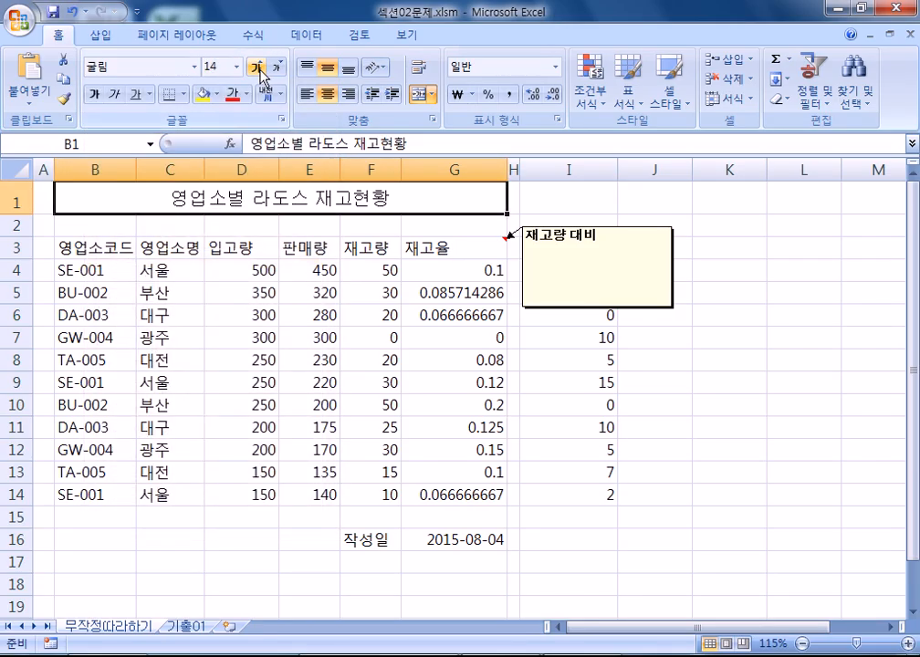
{"action": "left_click", "coordinate": [97, 95]}
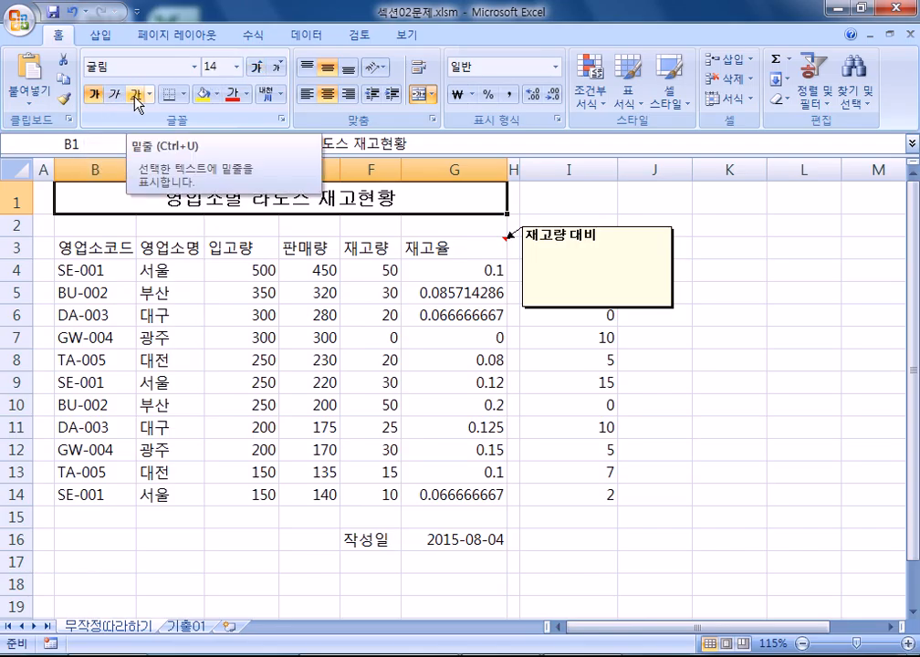
{"action": "left_click", "coordinate": [134, 95]}
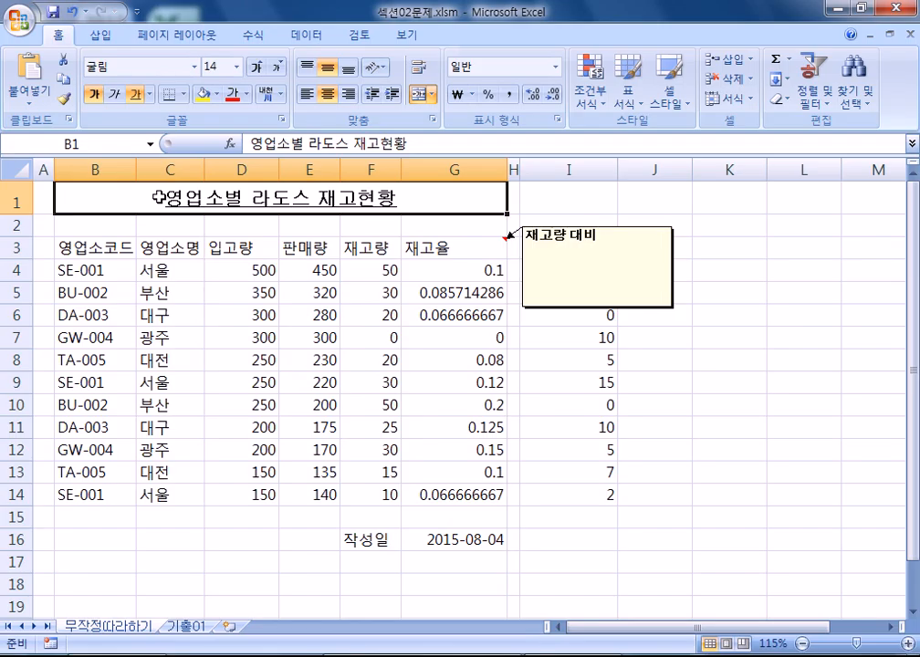
- Try font size 11 on the title and set the size to 14 again
{"action": "left_click", "coordinate": [236, 68]}
{"action": "left_click", "coordinate": [254, 191]}
{"action": "left_click", "coordinate": [236, 68]}
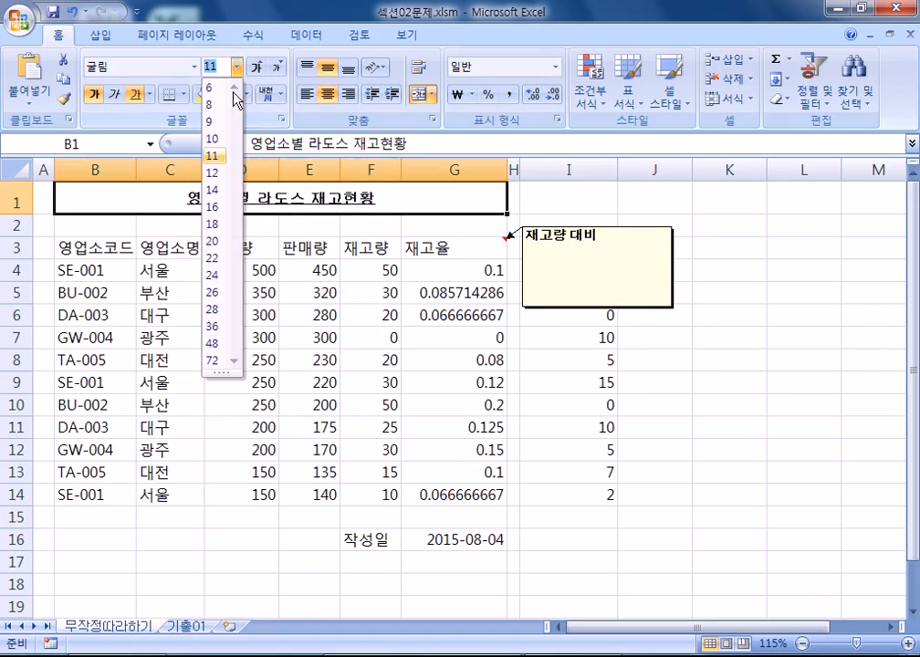
{"action": "left_click", "coordinate": [218, 191]}
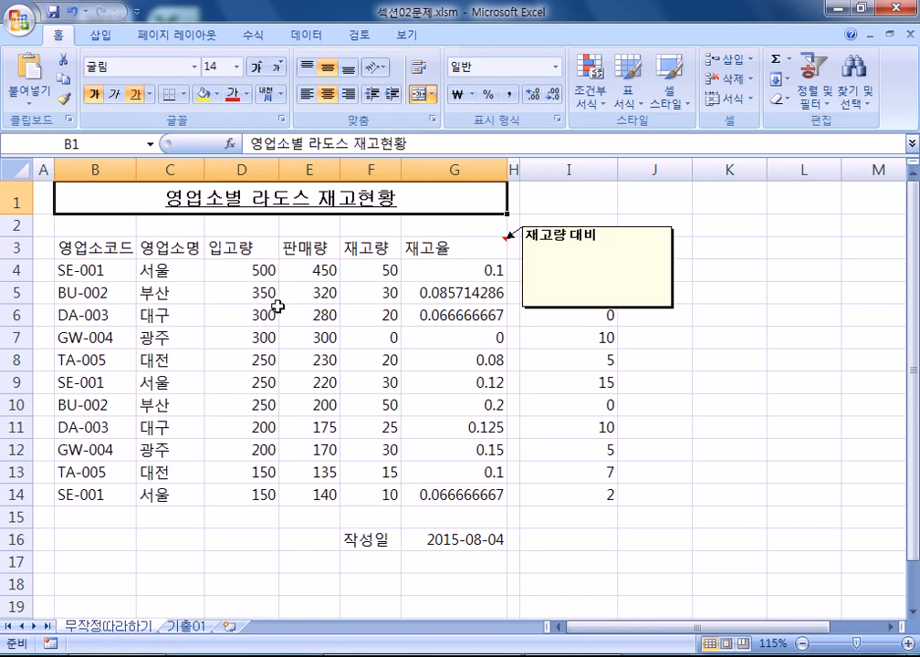
- Step the title's font size down and up repeatedly, ending at 14
{"action": "scroll", "coordinate": [277, 304], "scroll_direction": "down", "scroll_amount": 3, "text": "ctrl"}
{"action": "scroll", "coordinate": [278, 320], "scroll_direction": "up", "scroll_amount": 2, "text": "ctrl"}
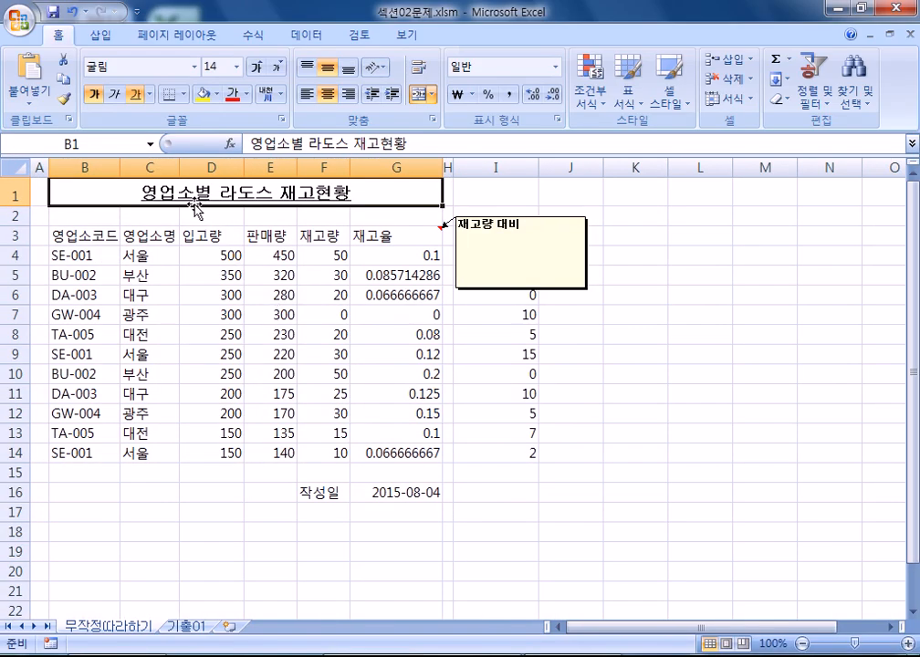
{"action": "left_click", "coordinate": [280, 68]}
{"action": "left_click", "coordinate": [279, 67]}
{"action": "left_click", "coordinate": [279, 67]}
{"action": "left_click", "coordinate": [256, 69]}
{"action": "left_click", "coordinate": [256, 68]}
{"action": "left_click", "coordinate": [257, 68]}
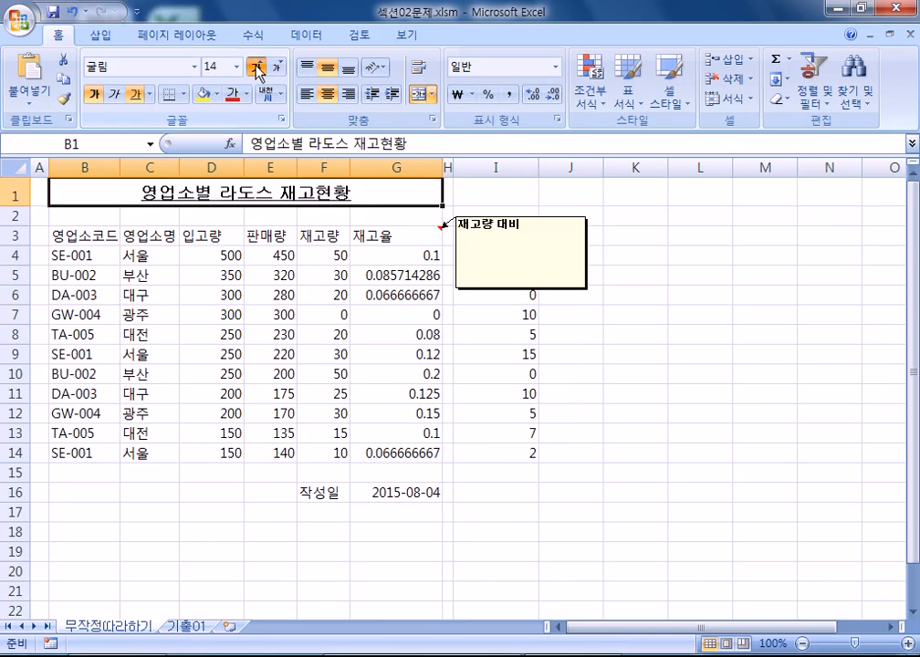
{"action": "left_click", "coordinate": [256, 69]}
{"action": "left_click", "coordinate": [256, 69]}
{"action": "left_click", "coordinate": [279, 68]}
{"action": "left_click", "coordinate": [279, 68]}
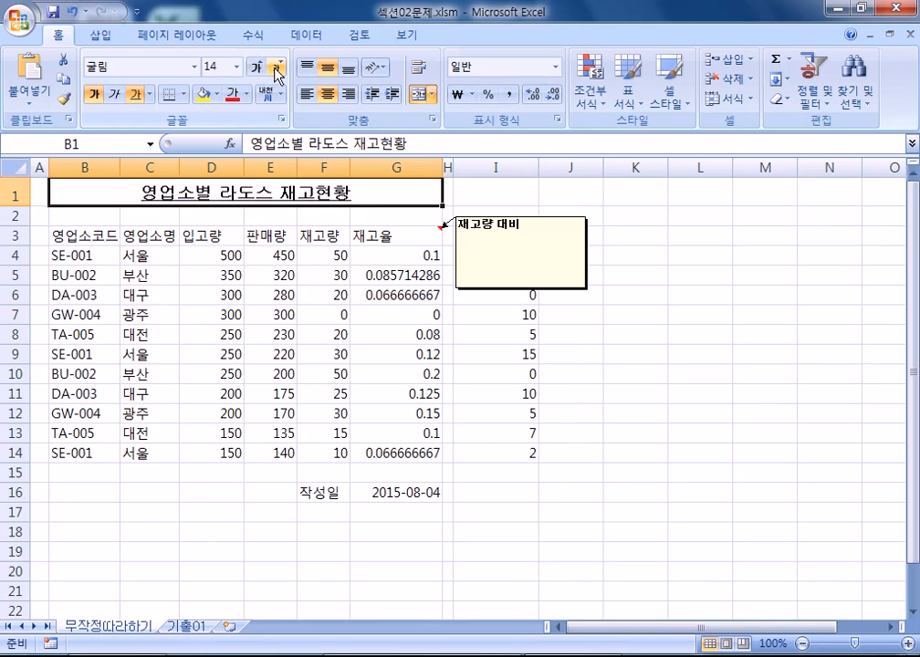
{"action": "left_click", "coordinate": [279, 67]}
{"action": "left_click", "coordinate": [257, 68]}
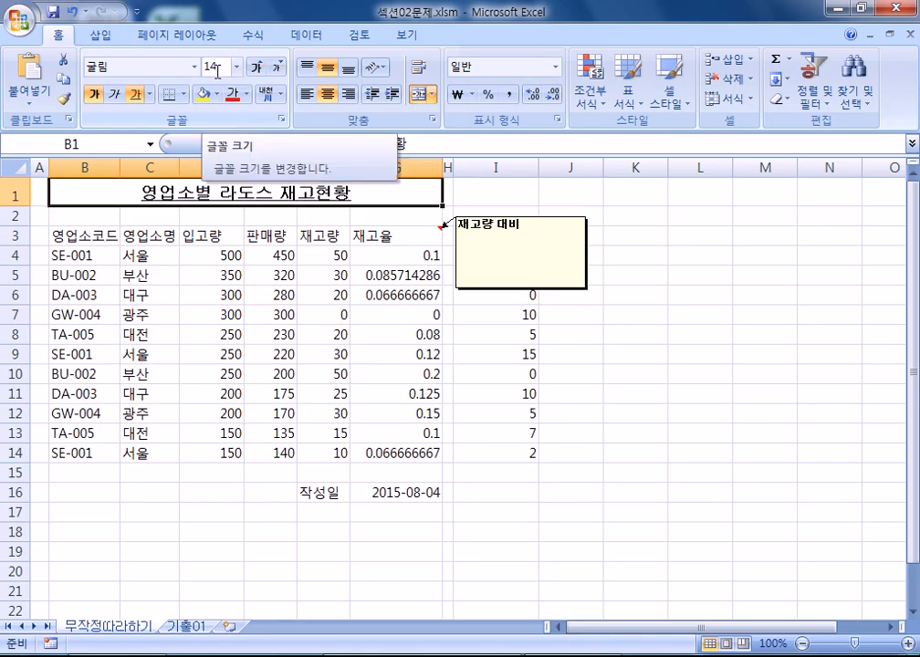
- Reselect the title, reduce its font size to 12 and enlarge it back to 14
{"action": "left_click_drag", "start_coordinate": [173, 237], "coordinate": [215, 414]}
{"action": "left_click", "coordinate": [180, 192]}
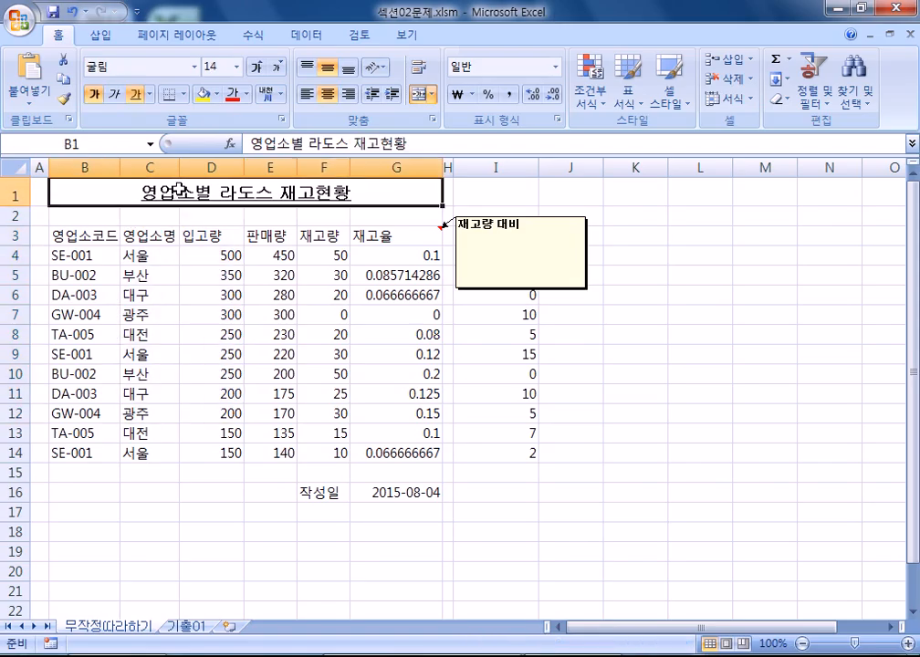
{"action": "left_click", "coordinate": [278, 69]}
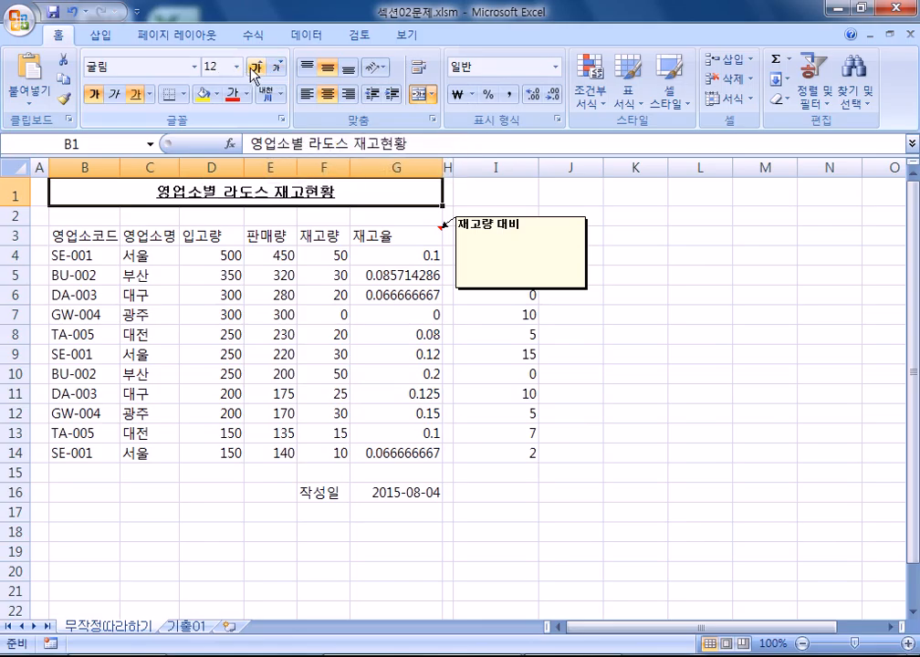
{"action": "left_click", "coordinate": [256, 70]}
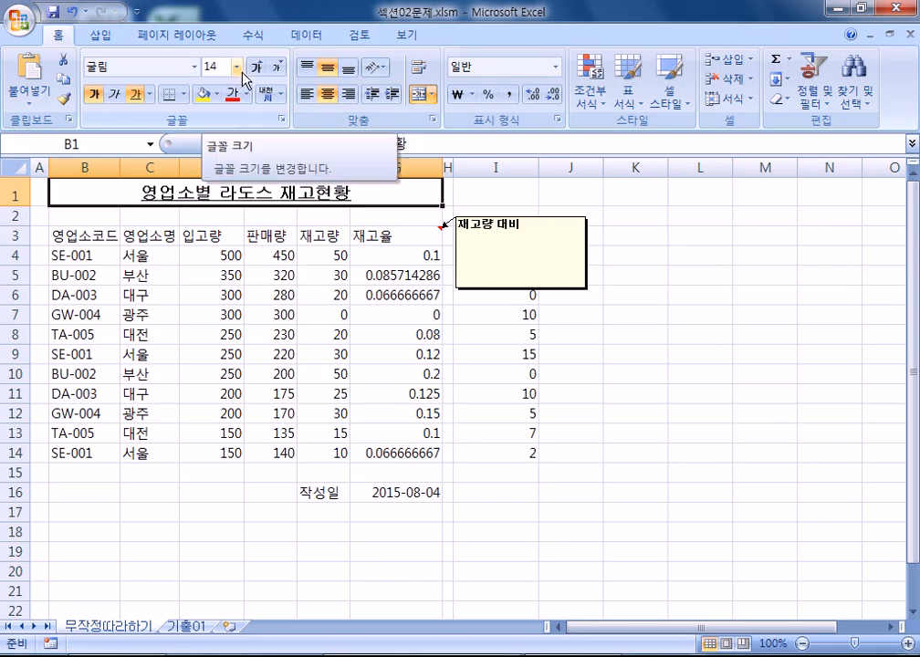
- Try the unlisted font size 15 on the title and reduce it back to 14
{"action": "left_click", "coordinate": [238, 68]}
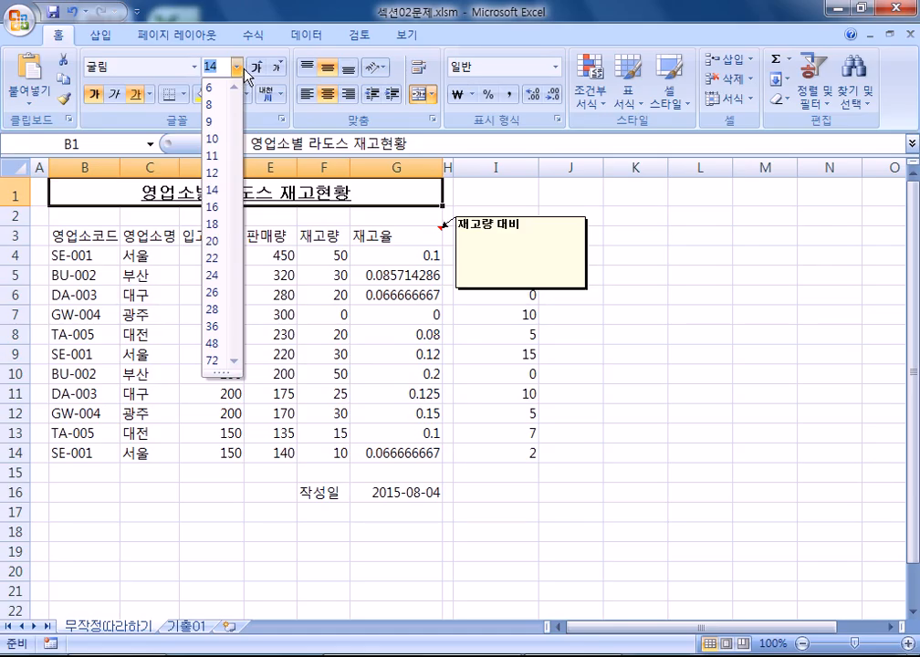
{"action": "left_click", "coordinate": [238, 69]}
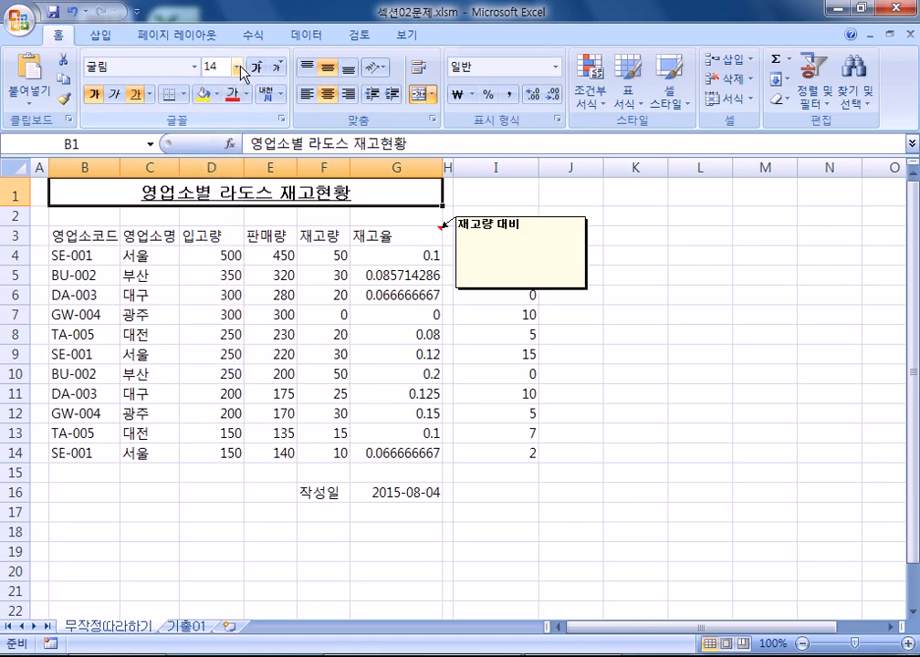
{"action": "left_click", "coordinate": [238, 68]}
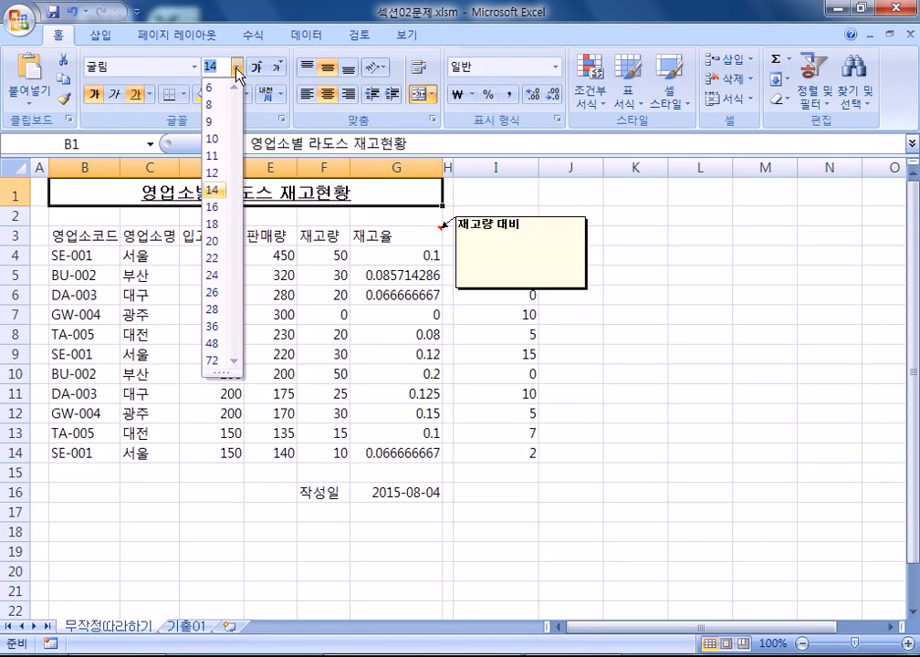
{"action": "type", "text": "1"}
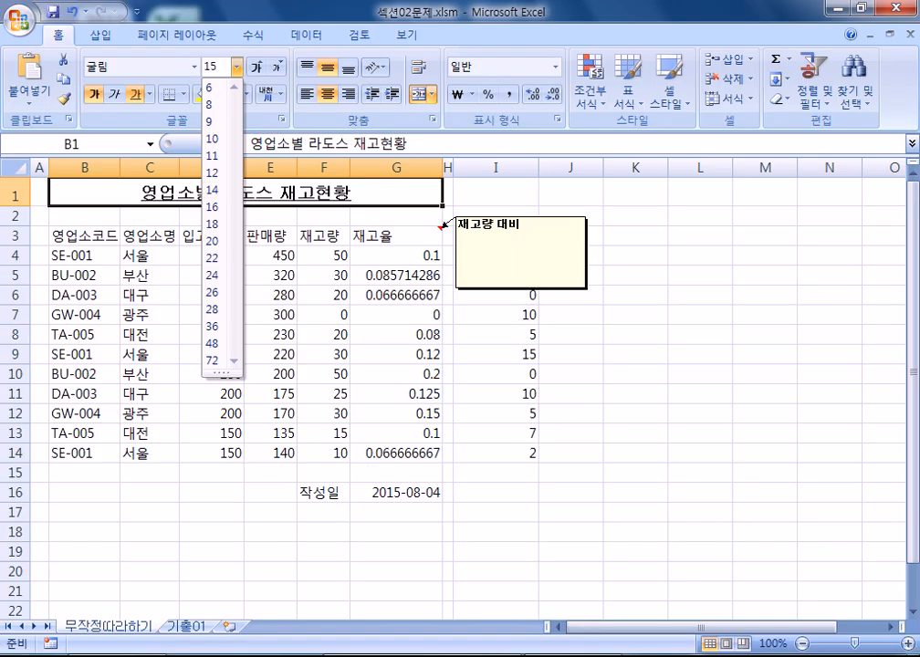
{"action": "left_click", "coordinate": [237, 68]}
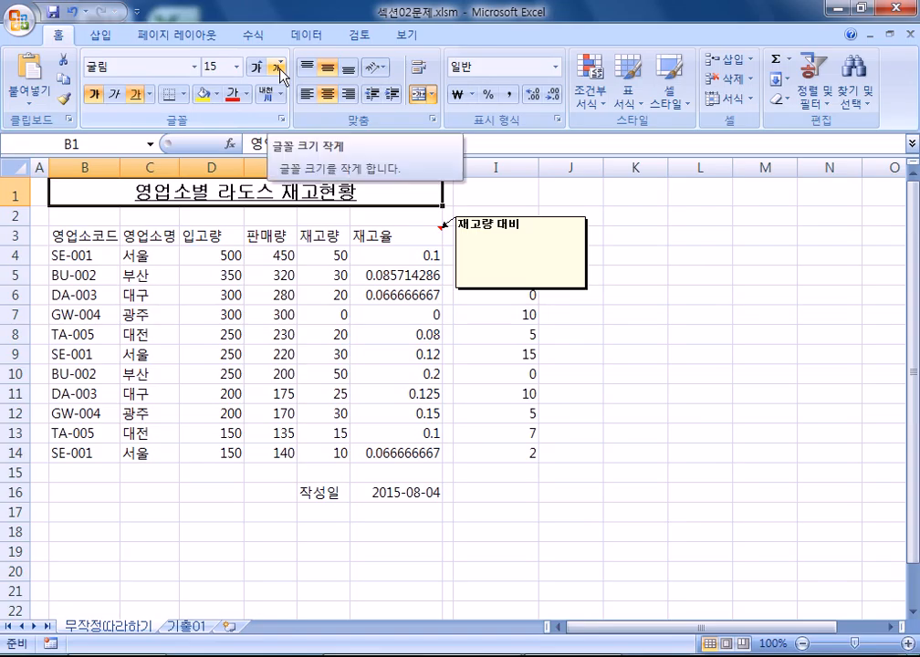
{"action": "left_click", "coordinate": [274, 68]}
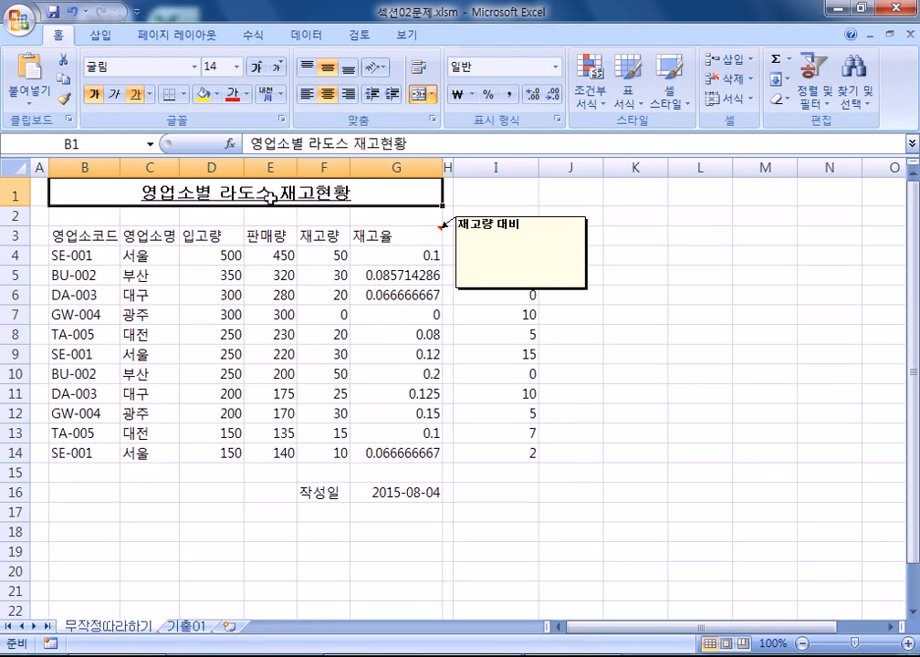
{"action": "double_click", "coordinate": [216, 192]}
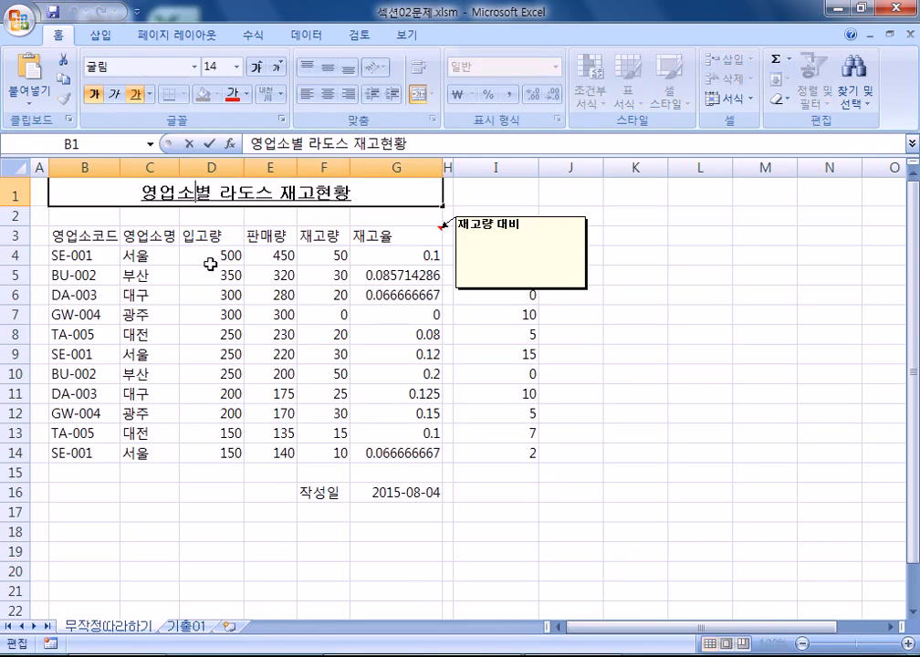
{"action": "left_click_drag", "start_coordinate": [174, 193], "coordinate": [55, 192]}
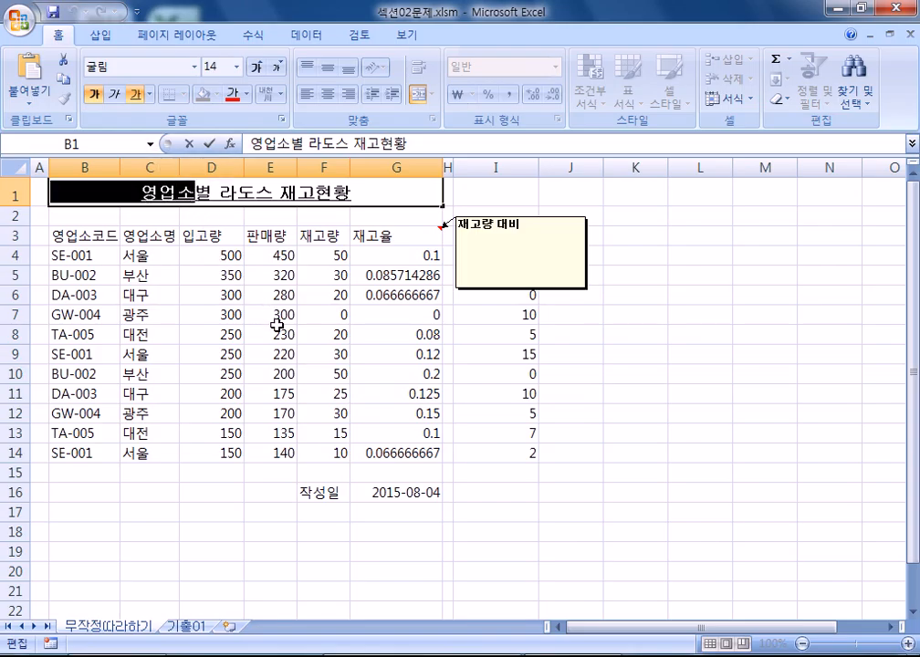
{"action": "left_click", "coordinate": [208, 236]}
- Convert the word 영업소 in the title to the Hanja 營業所 and finish editing the cell
{"action": "double_click", "coordinate": [190, 192]}
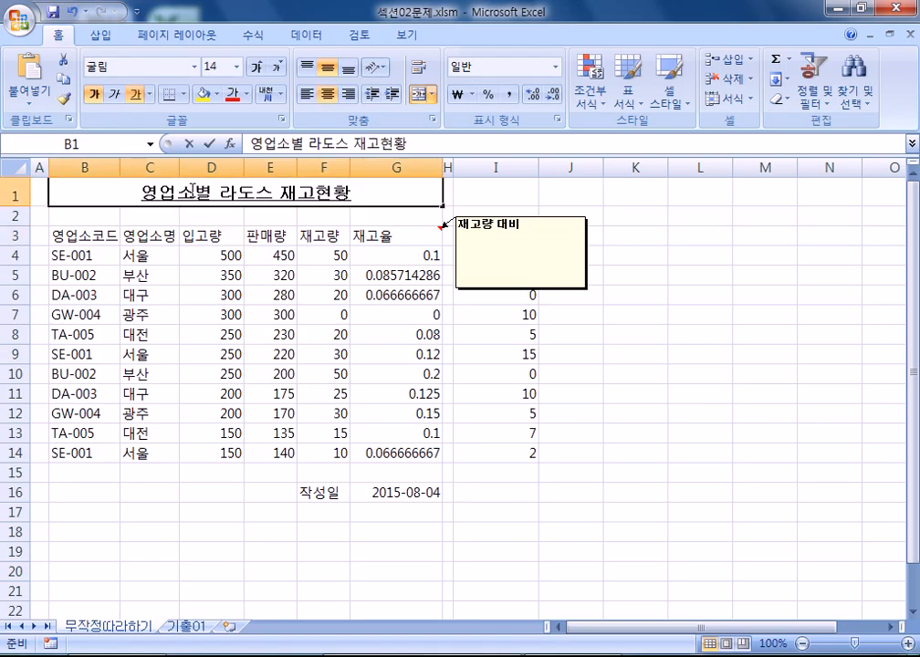
{"action": "left_click_drag", "start_coordinate": [195, 192], "coordinate": [152, 191]}
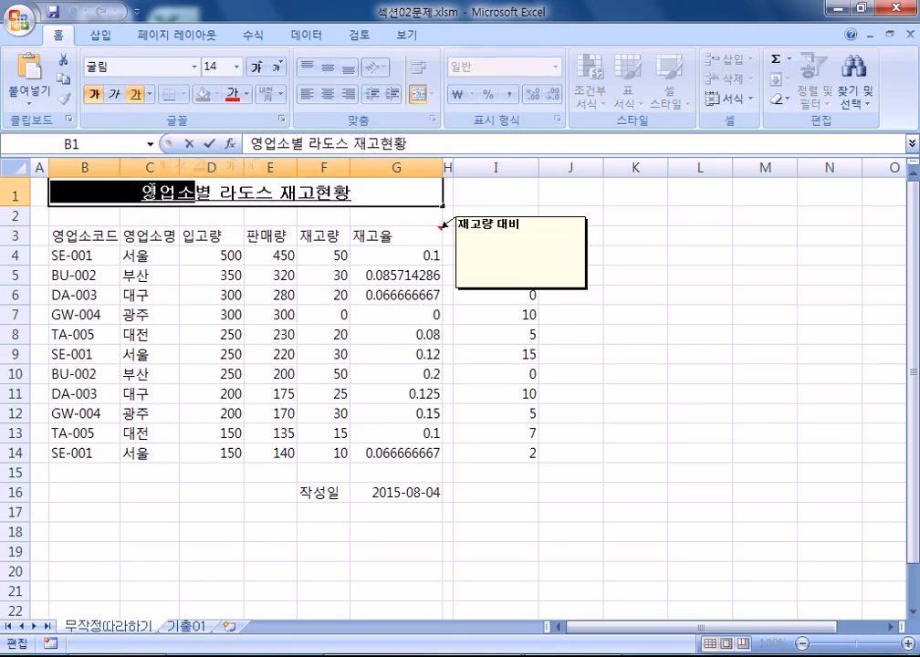
{"action": "key", "text": "Hangul_Hanja"}
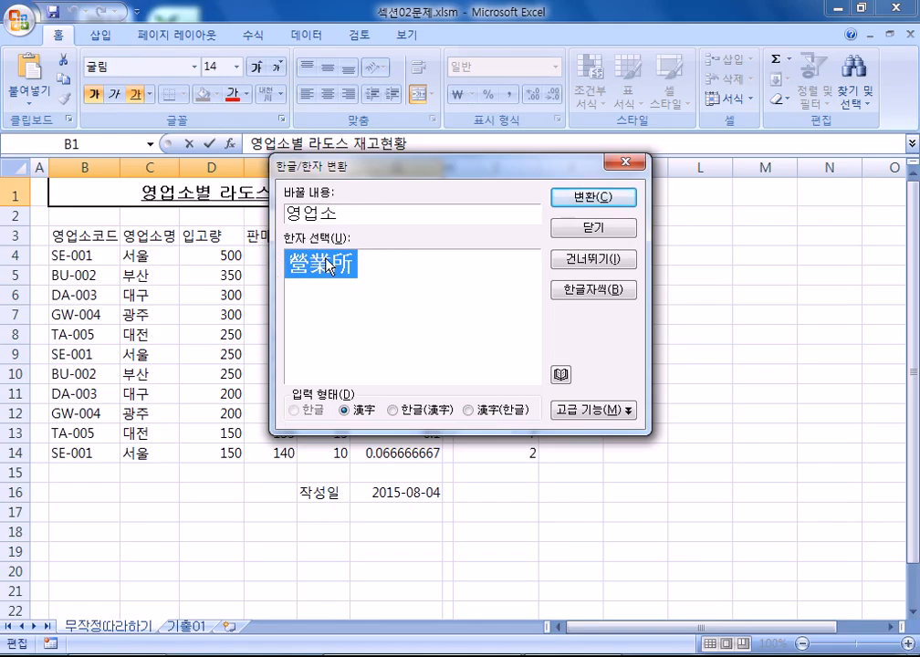
{"action": "left_click", "coordinate": [619, 197]}
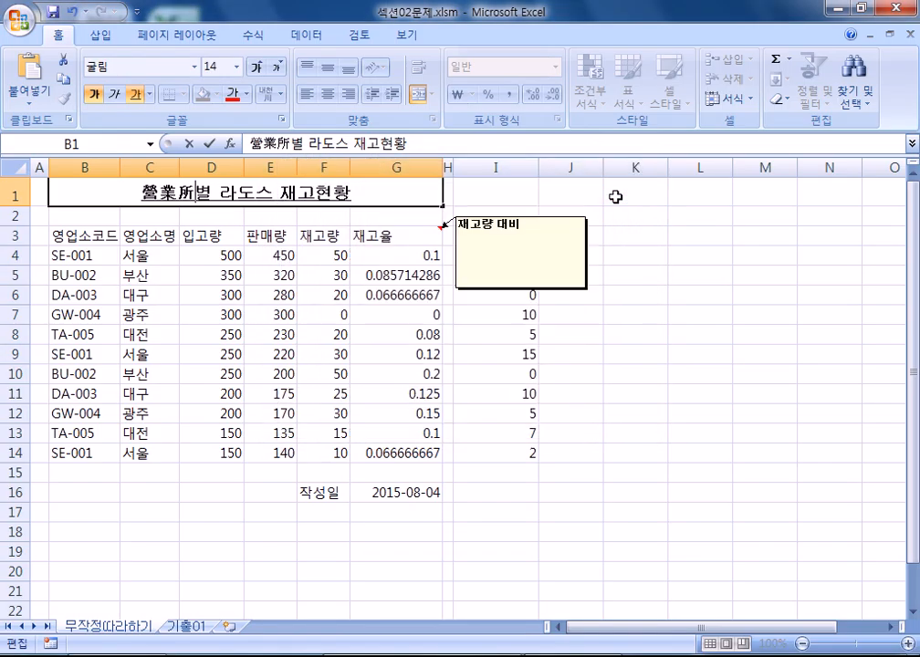
{"action": "left_click", "coordinate": [332, 271]}
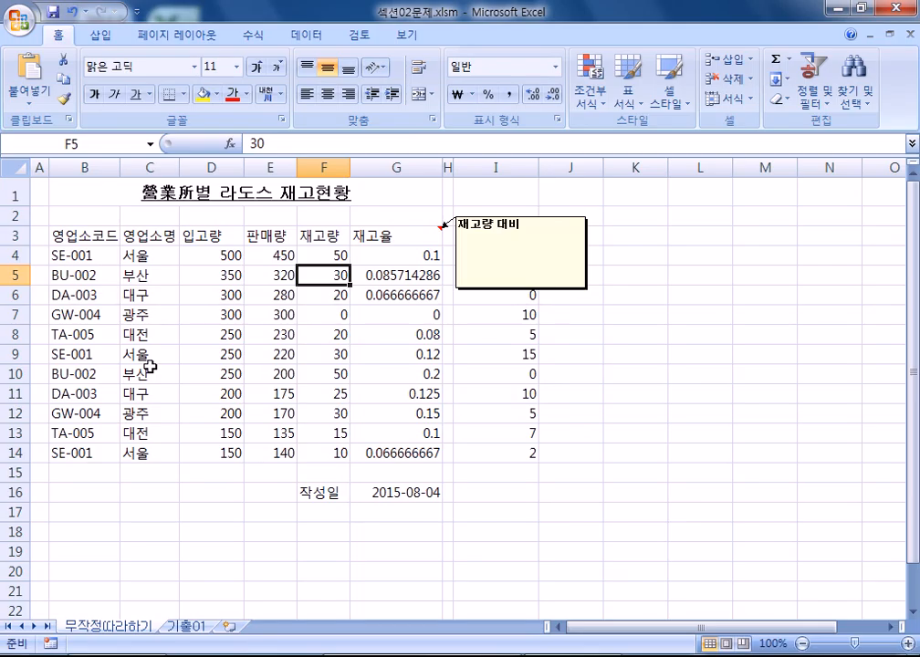
- Insert the special character ■ at the start of the title in B1, using the symbol list for ㅁ
{"action": "left_click", "coordinate": [127, 194]}
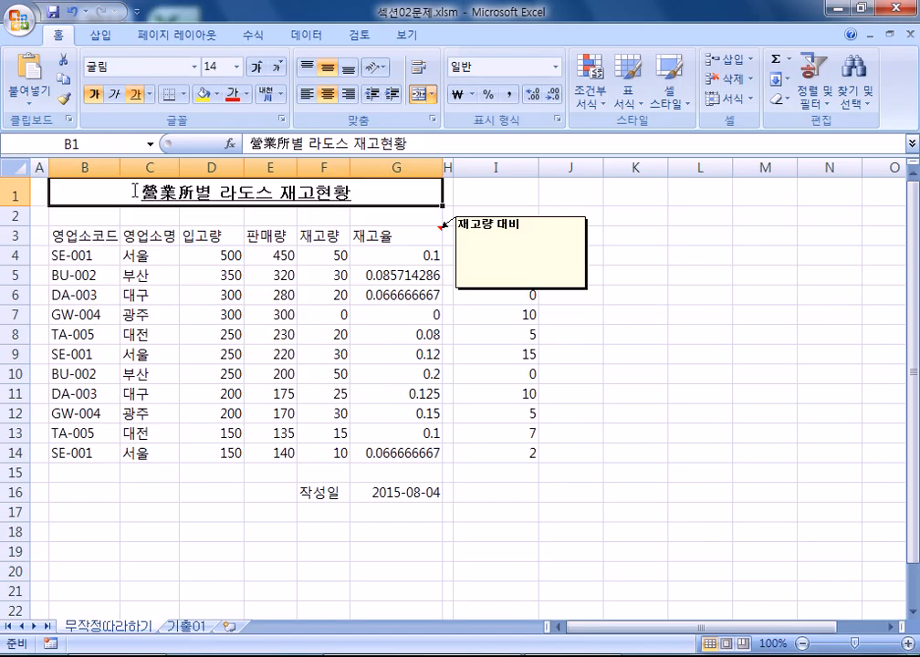
{"action": "double_click", "coordinate": [110, 195]}
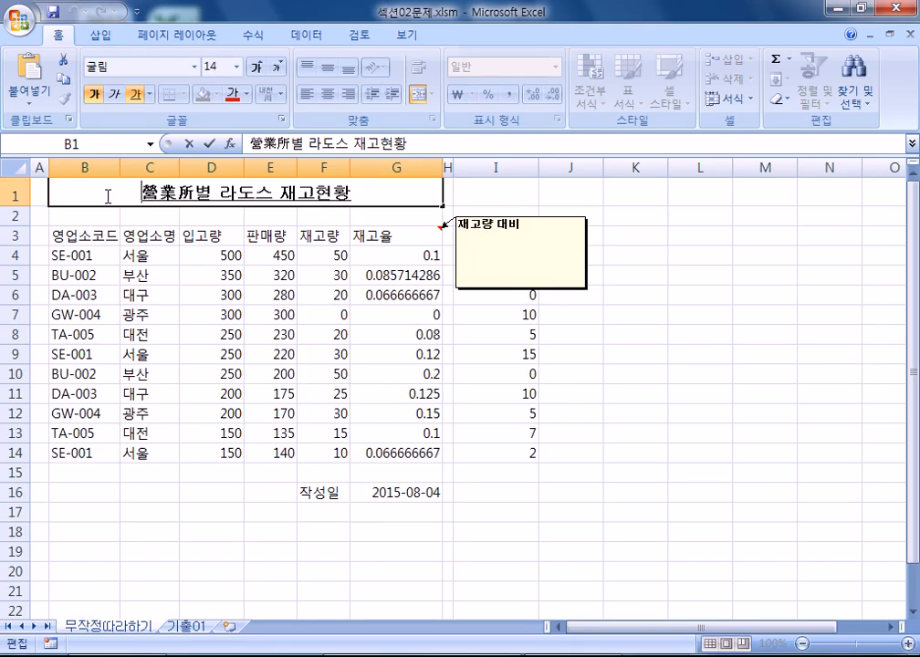
{"action": "type", "text": "ㅁ"}
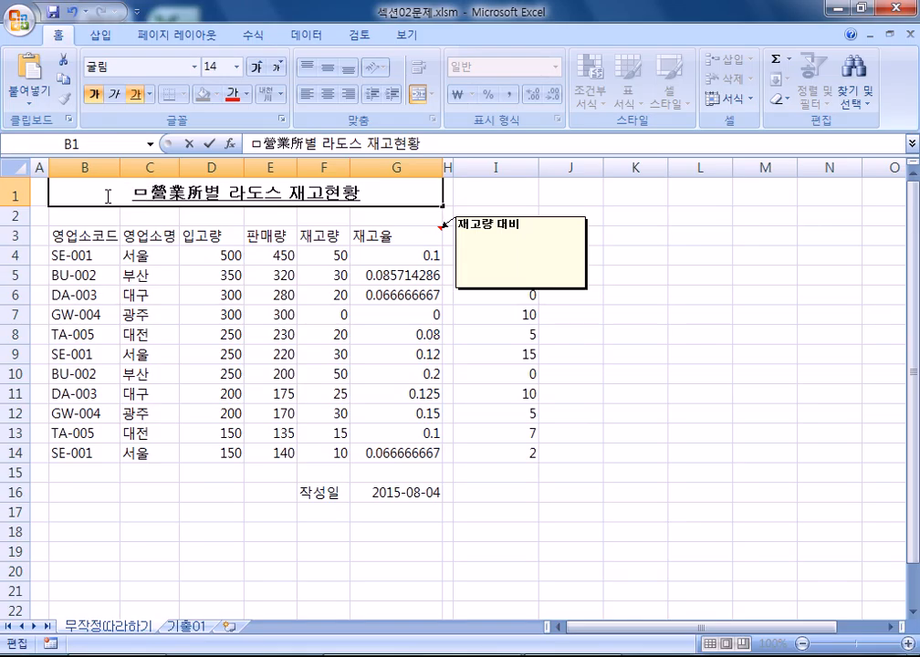
{"action": "key", "text": "Hangul_Hanja"}
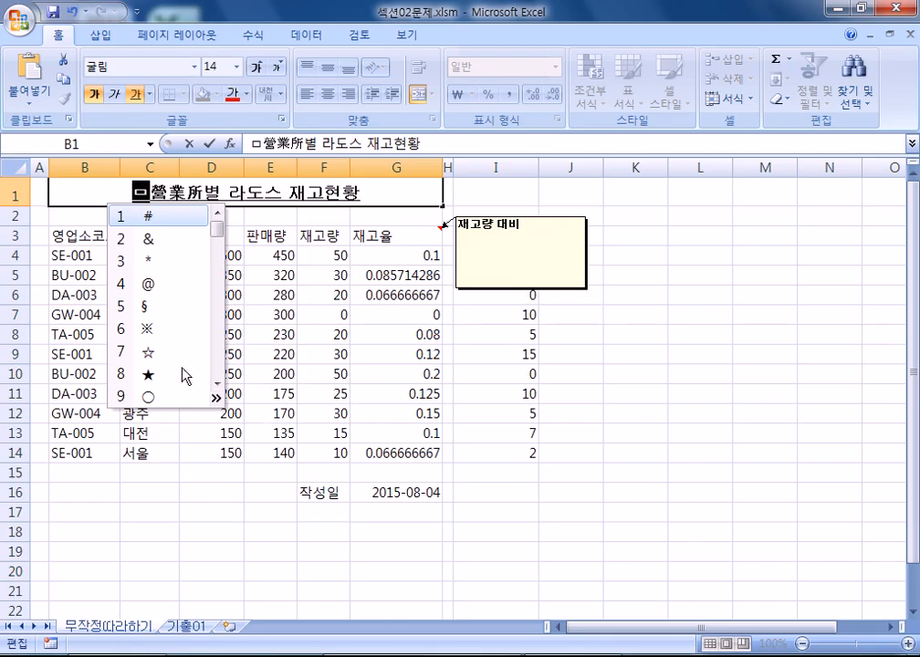
{"action": "left_click", "coordinate": [217, 399]}
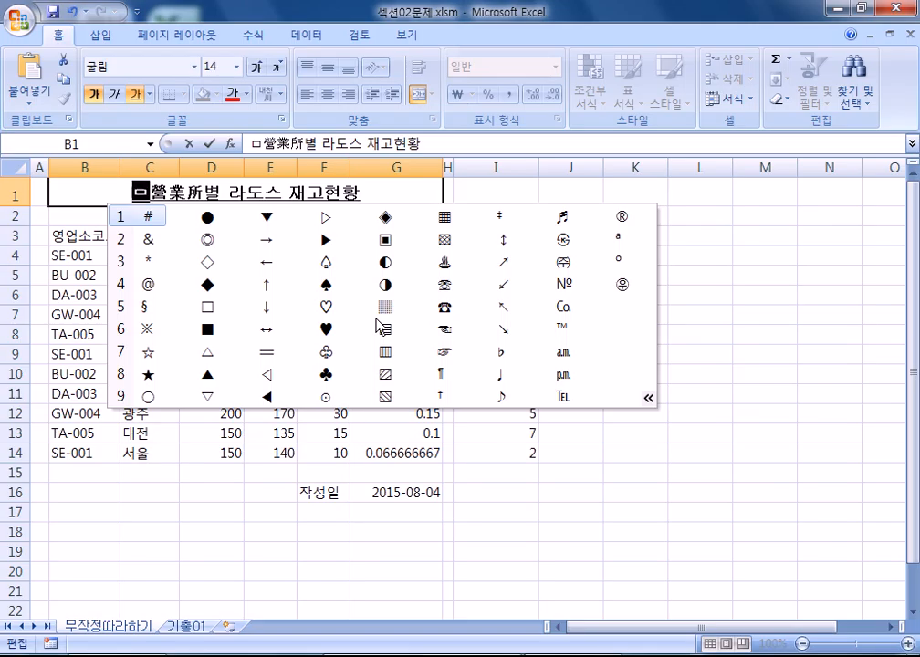
{"action": "left_click", "coordinate": [208, 336]}
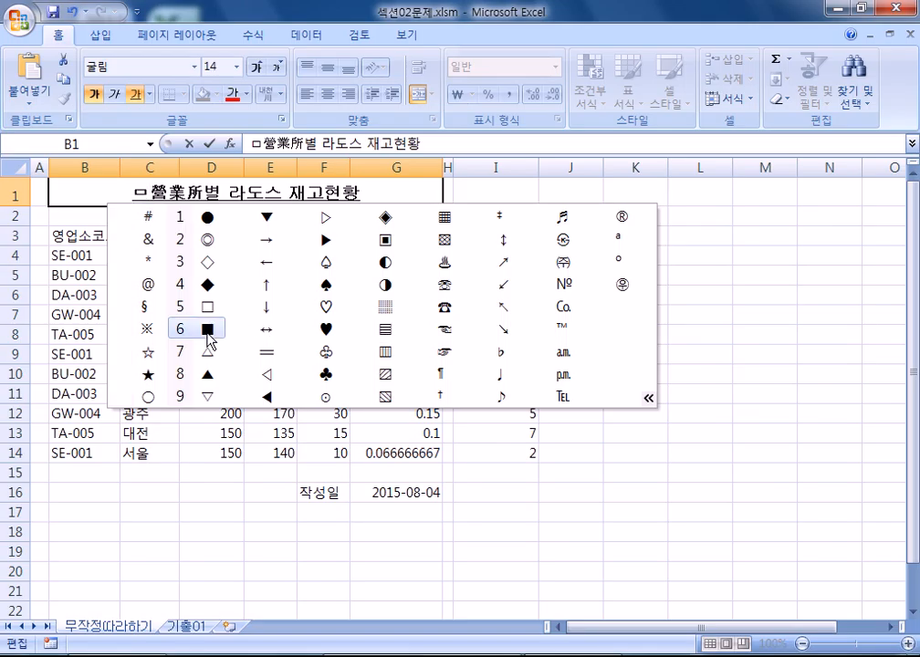
{"action": "left_click", "coordinate": [208, 336]}
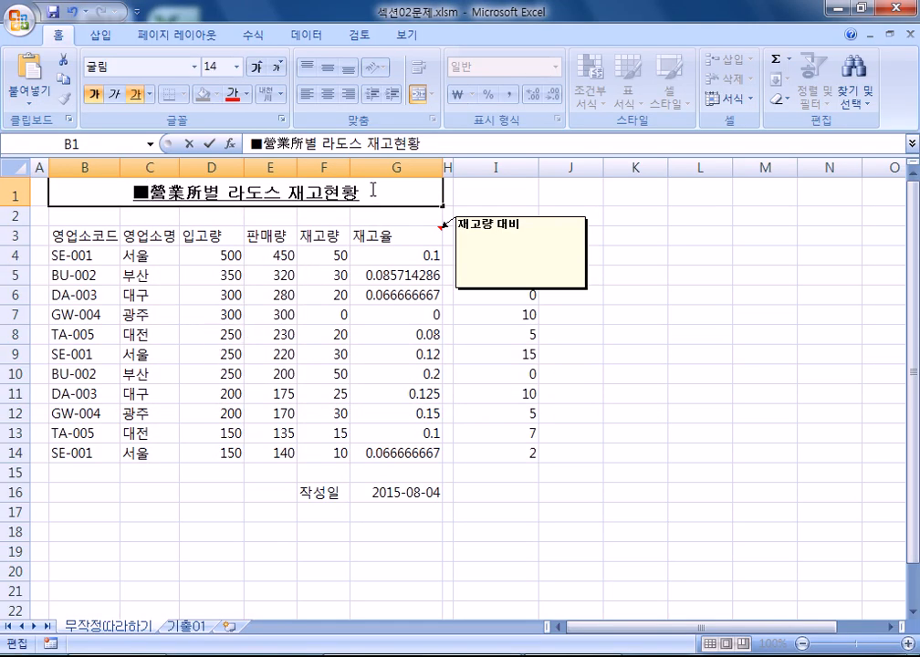
- Add the special character ■ at the end of the title in B1 and finish editing the cell
{"action": "key", "text": "End"}
{"action": "type", "text": "ㅁ"}
{"action": "key", "text": "Hangul_Hanja"}
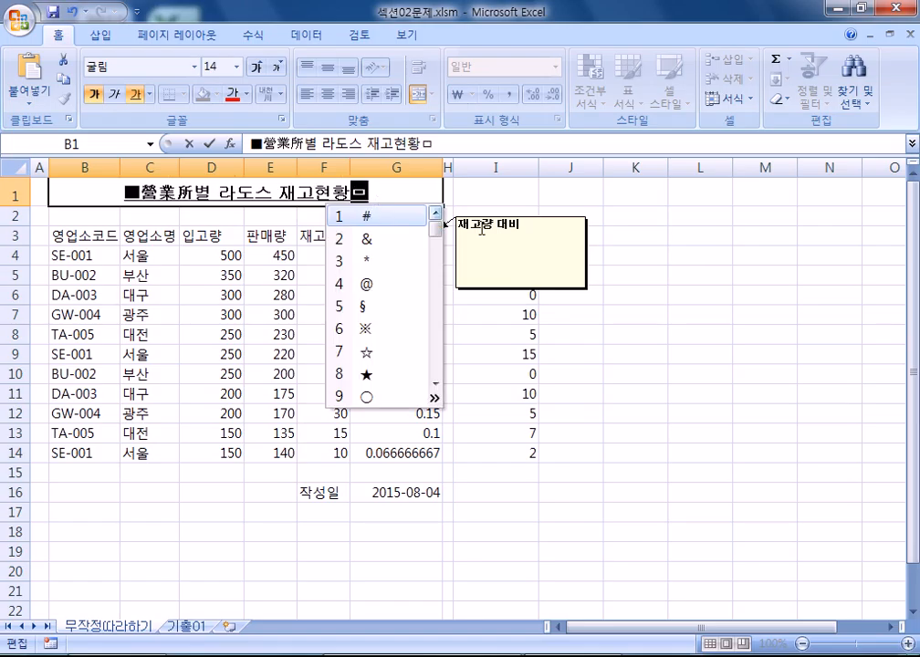
{"action": "key", "text": "Tab"}
{"action": "left_click", "coordinate": [425, 327]}
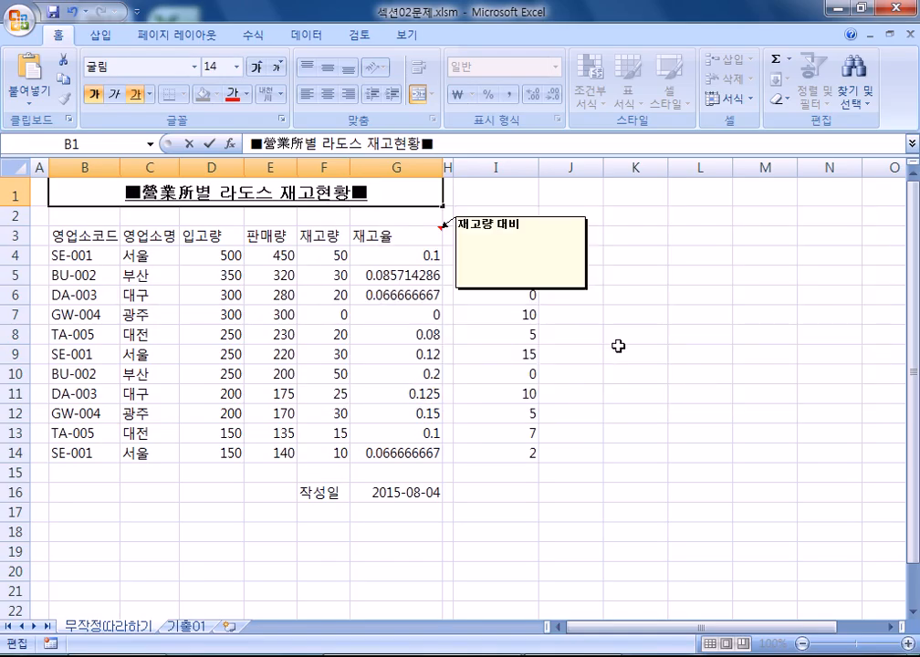
{"action": "key", "text": "Return"}
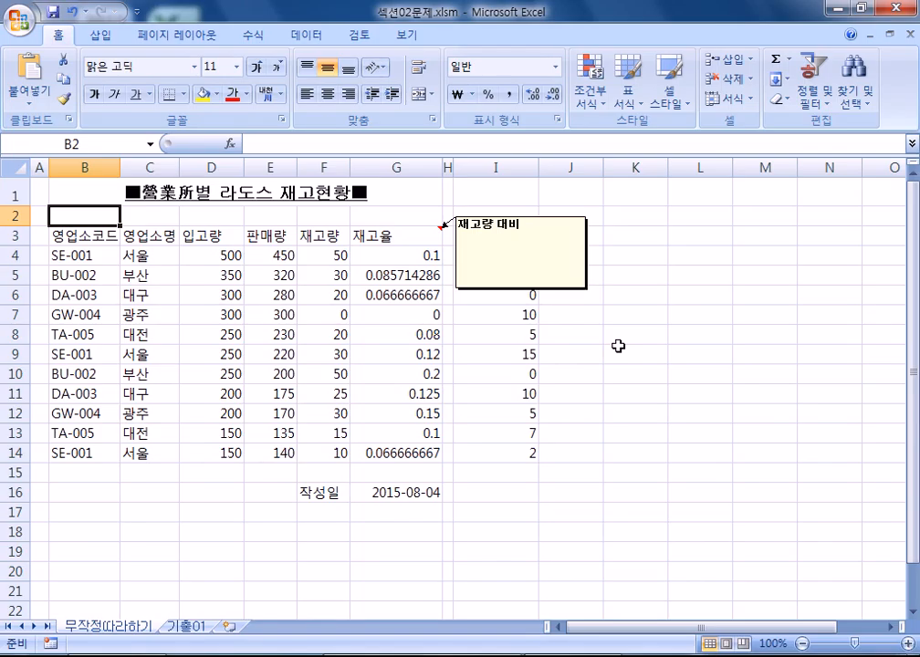
- Center the column headings in B3:G3 horizontally
{"action": "left_click_drag", "start_coordinate": [80, 230], "coordinate": [375, 235]}
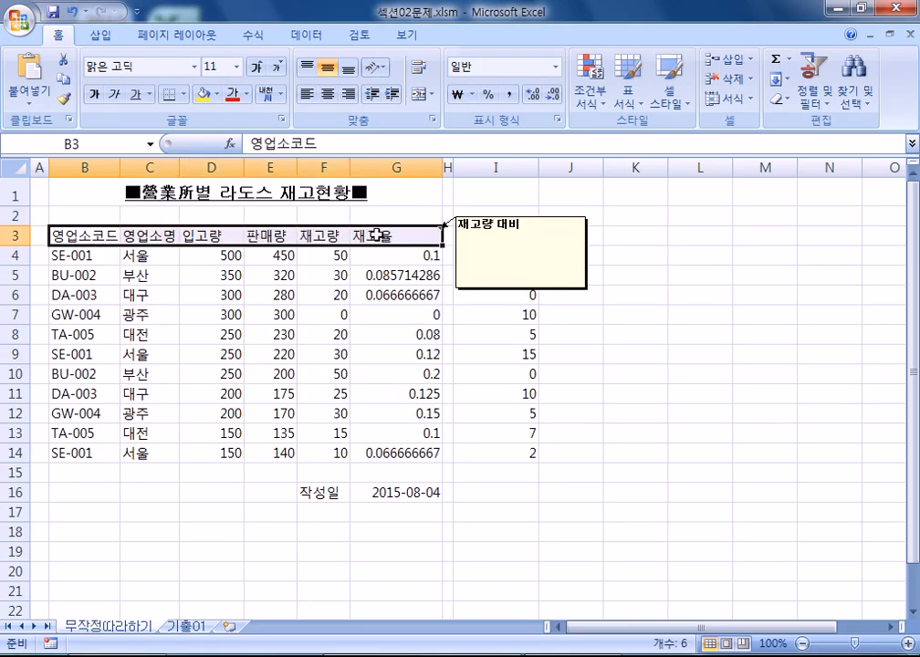
{"action": "left_click", "coordinate": [83, 237]}
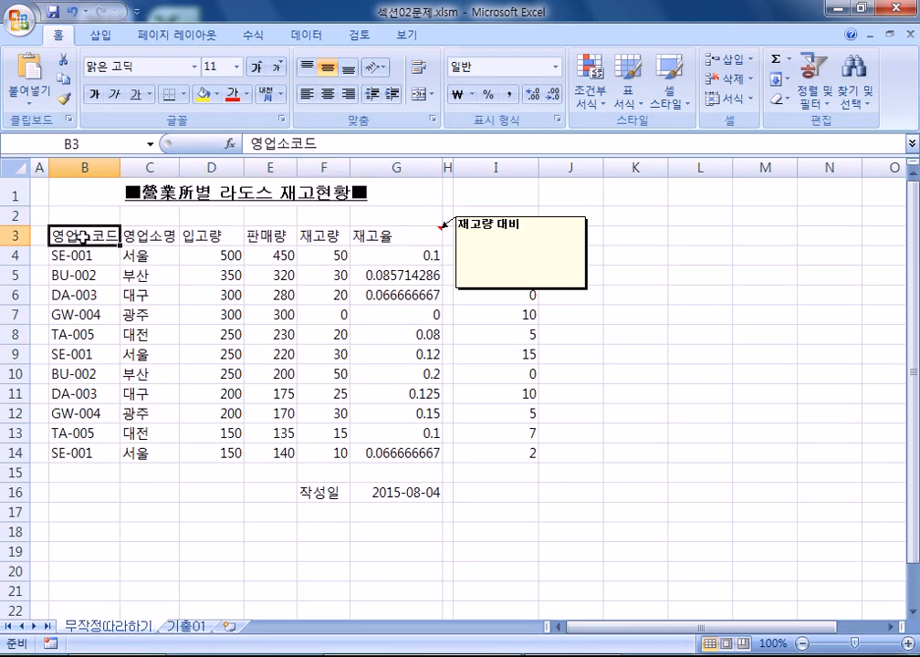
{"action": "left_click_drag", "start_coordinate": [82, 237], "coordinate": [378, 241]}
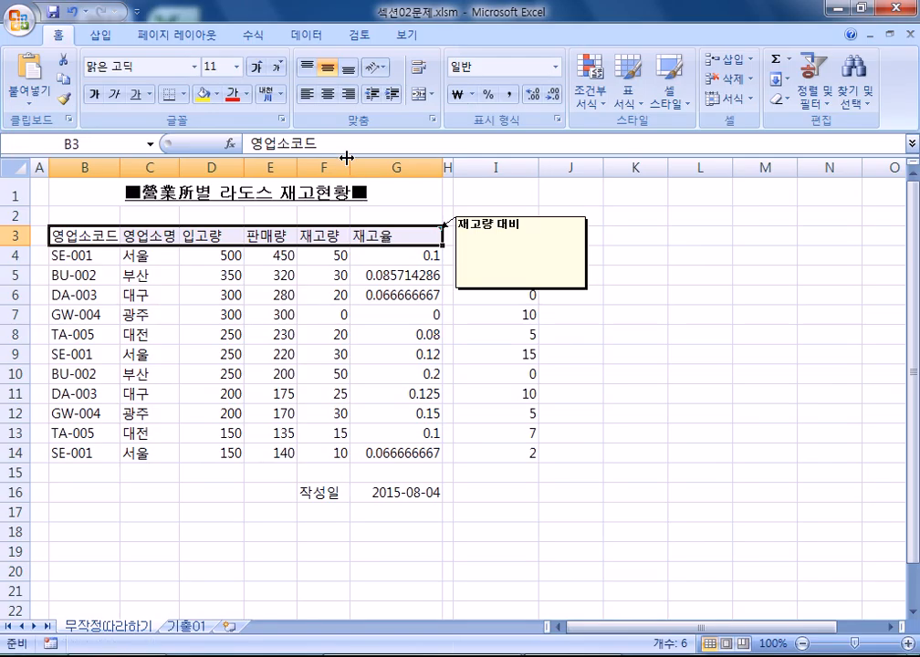
{"action": "left_click", "coordinate": [326, 94]}
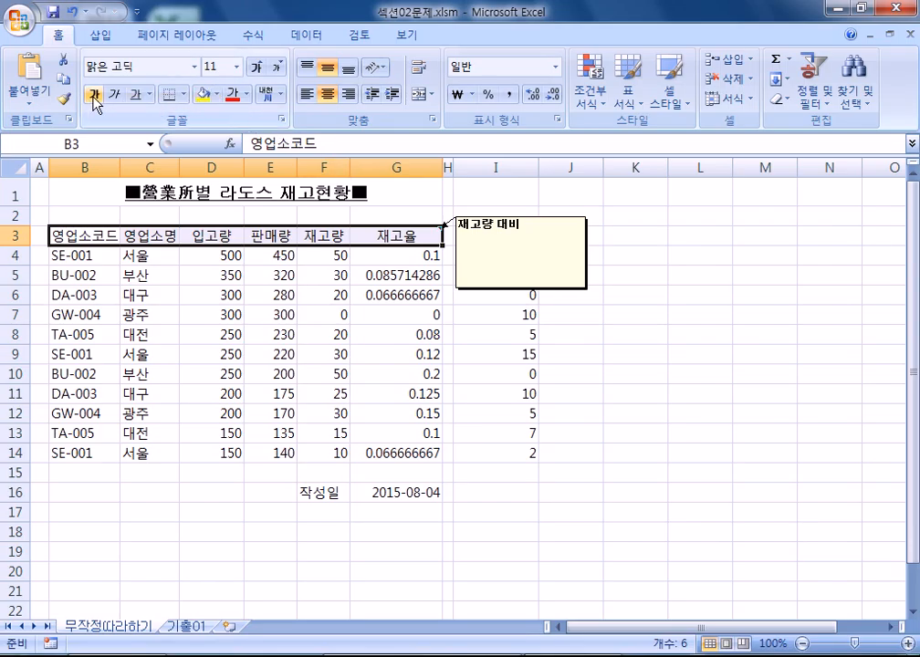
- Fill the headings in B3:G3 with yellow, and change the fill to the standard light blue
{"action": "left_click", "coordinate": [202, 94]}
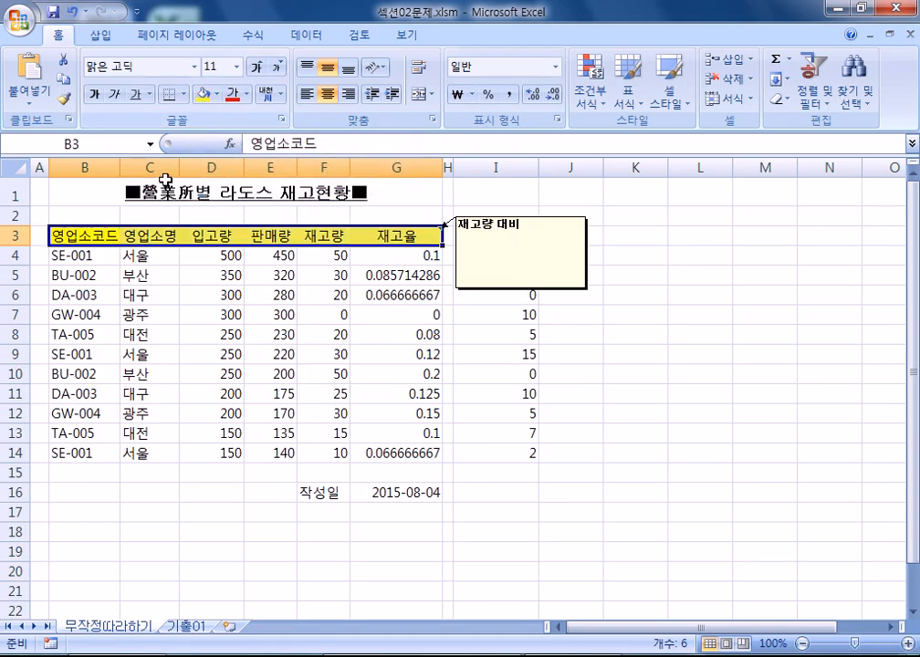
{"action": "left_click", "coordinate": [216, 96]}
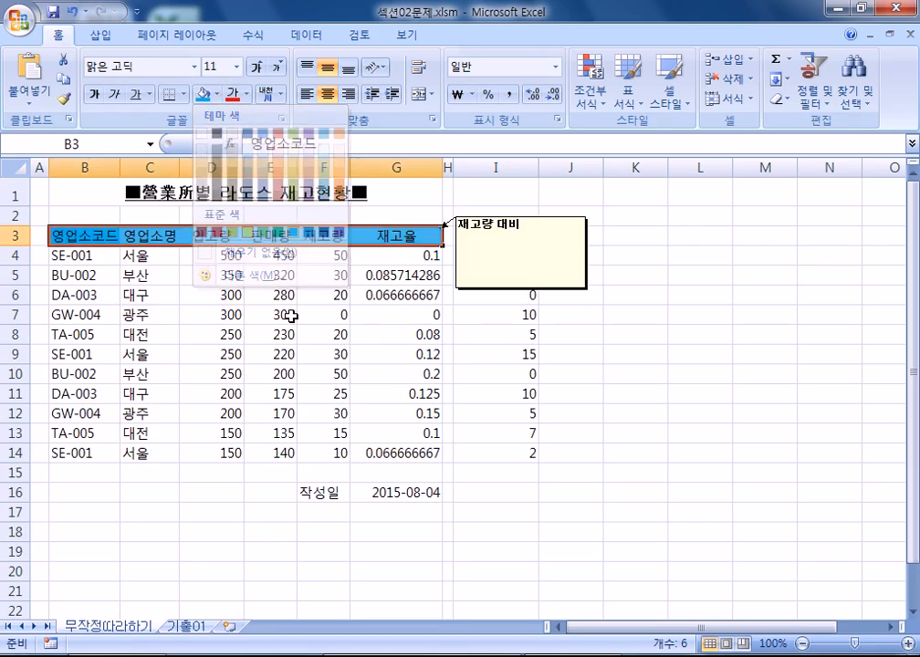
{"action": "left_click", "coordinate": [294, 234]}
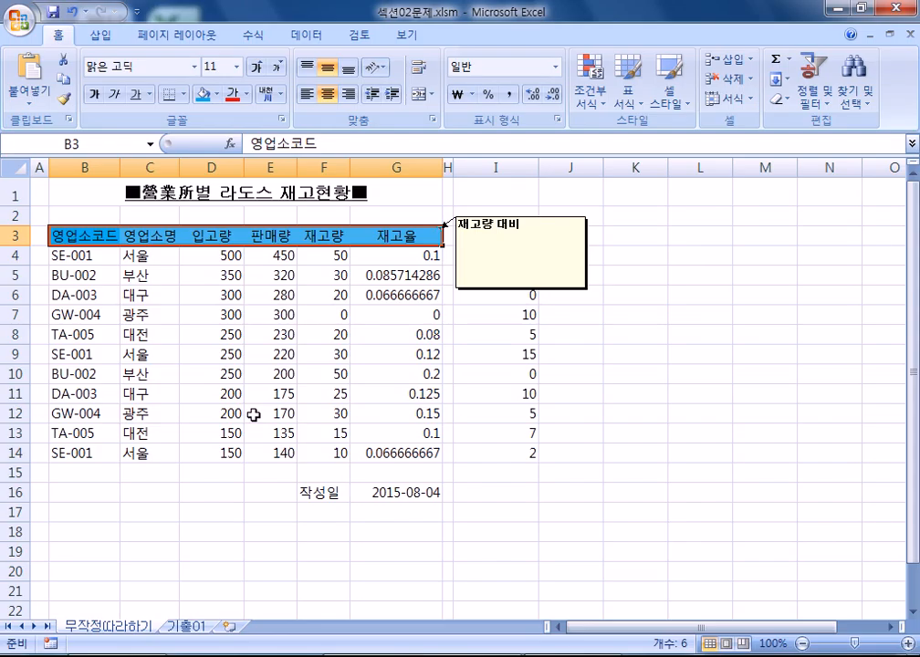
- Center the codes and office names in B4:C14, switching the alignment off and on again once
{"action": "left_click", "coordinate": [84, 255]}
{"action": "left_click_drag", "start_coordinate": [84, 255], "coordinate": [143, 463]}
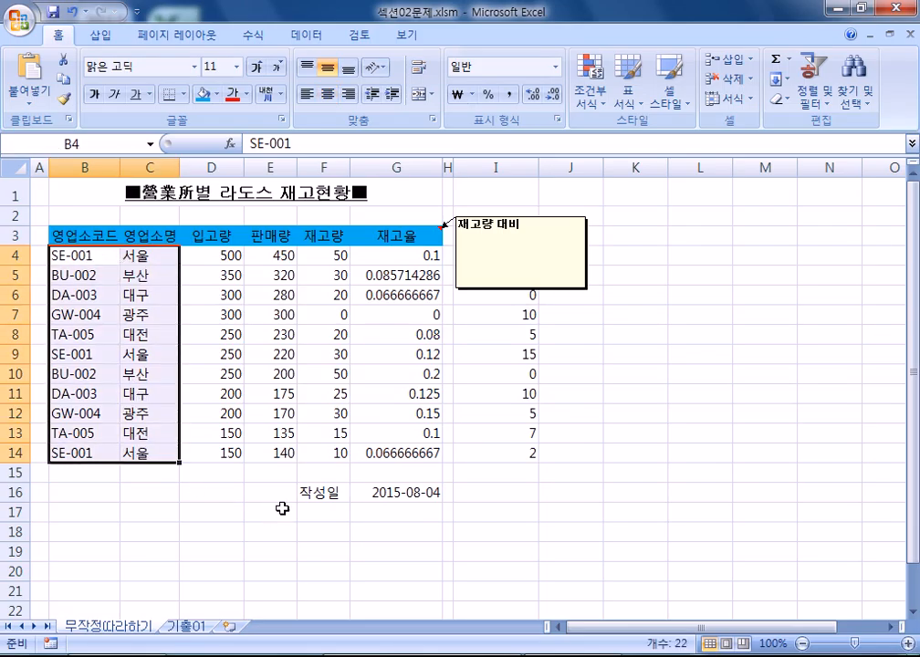
{"action": "left_click_drag", "start_coordinate": [74, 257], "coordinate": [162, 452]}
{"action": "left_click", "coordinate": [327, 94]}
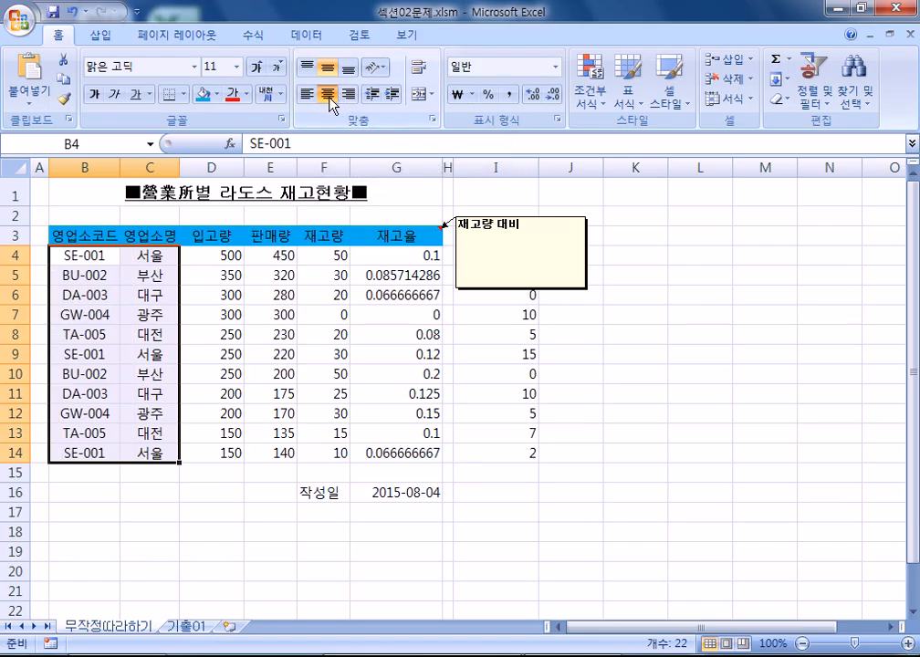
{"action": "left_click", "coordinate": [327, 95]}
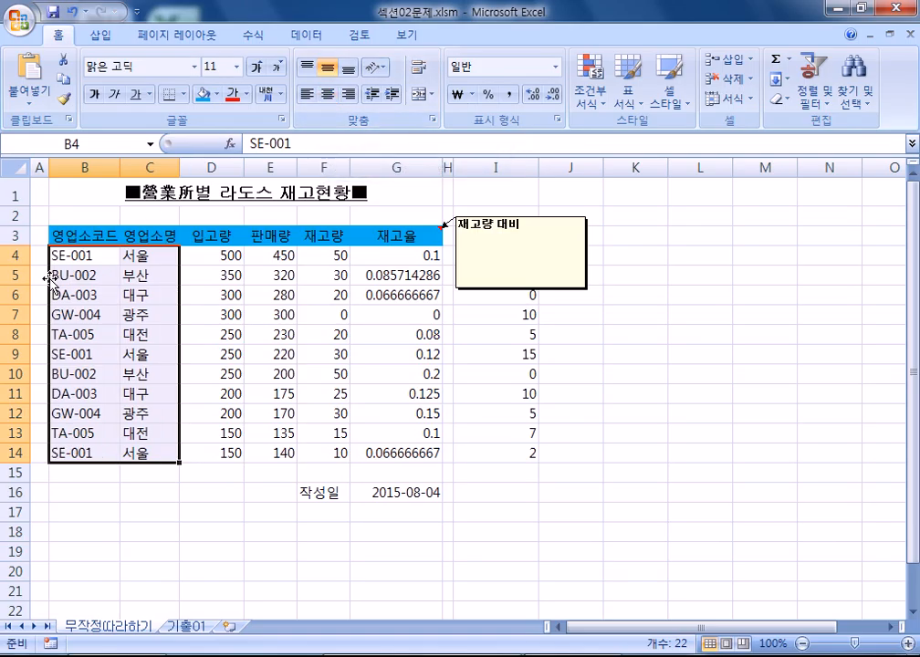
{"action": "left_click", "coordinate": [326, 98]}
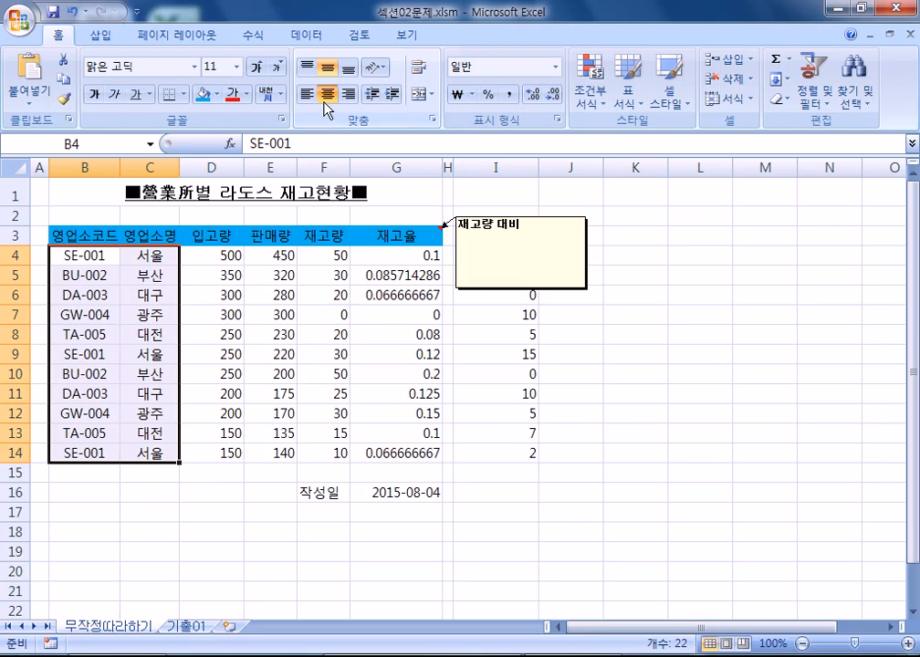
- Try right alignment on the codes and office names in B4:C14 and restore their centering
{"action": "left_click", "coordinate": [326, 94]}
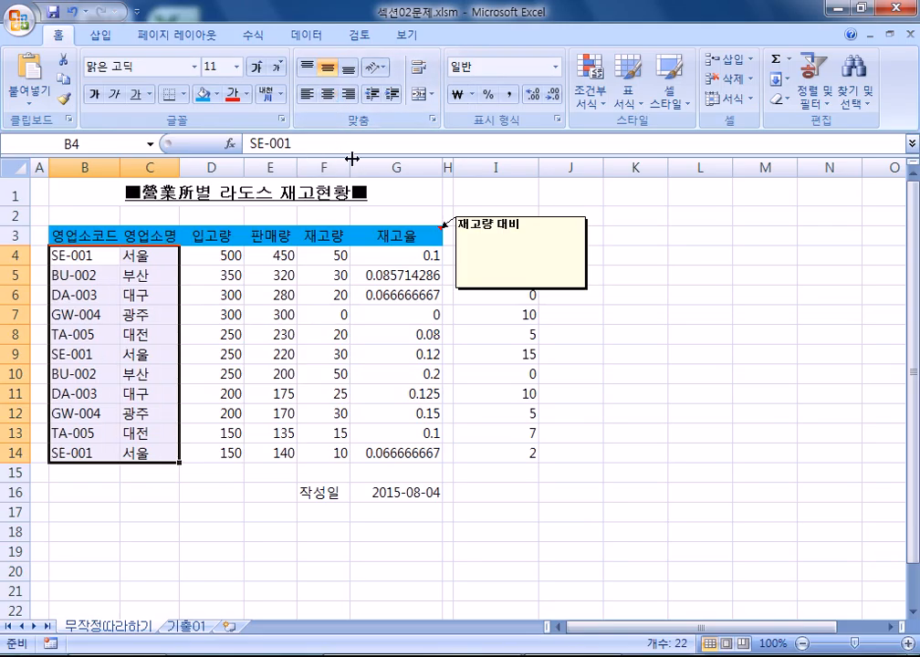
{"action": "left_click", "coordinate": [348, 95]}
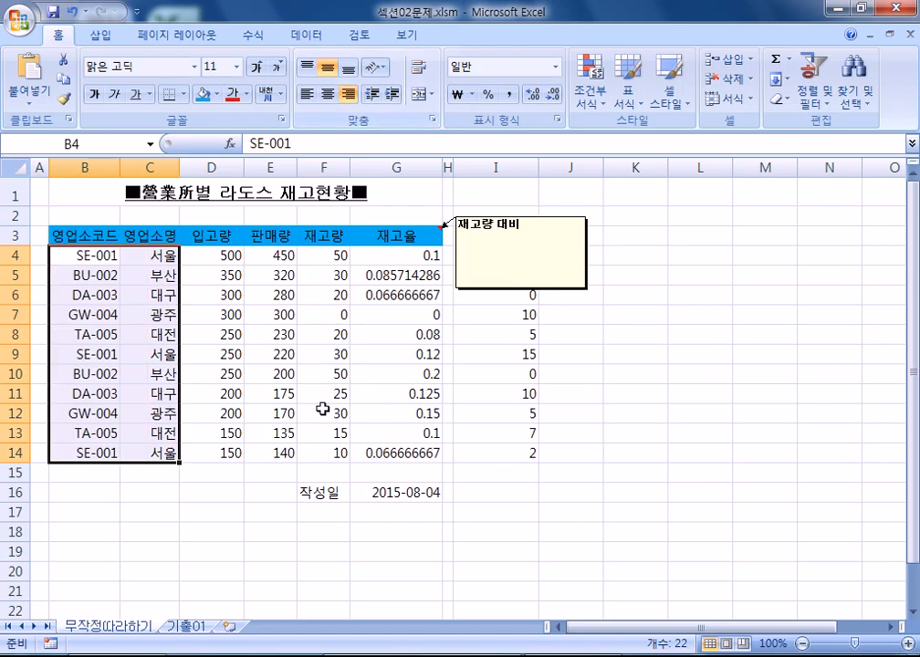
{"action": "left_click", "coordinate": [347, 95]}
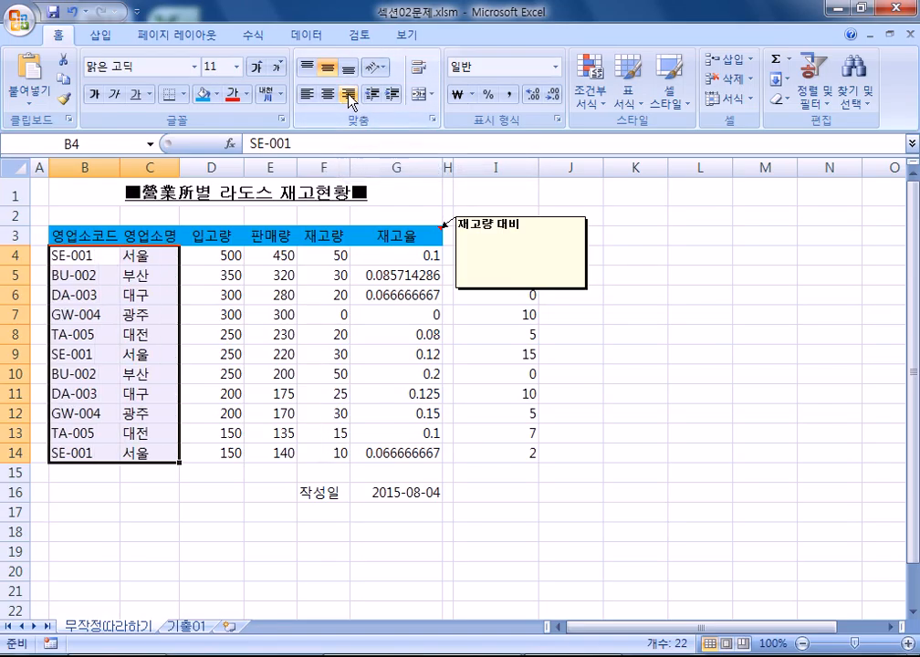
{"action": "left_click", "coordinate": [327, 94]}
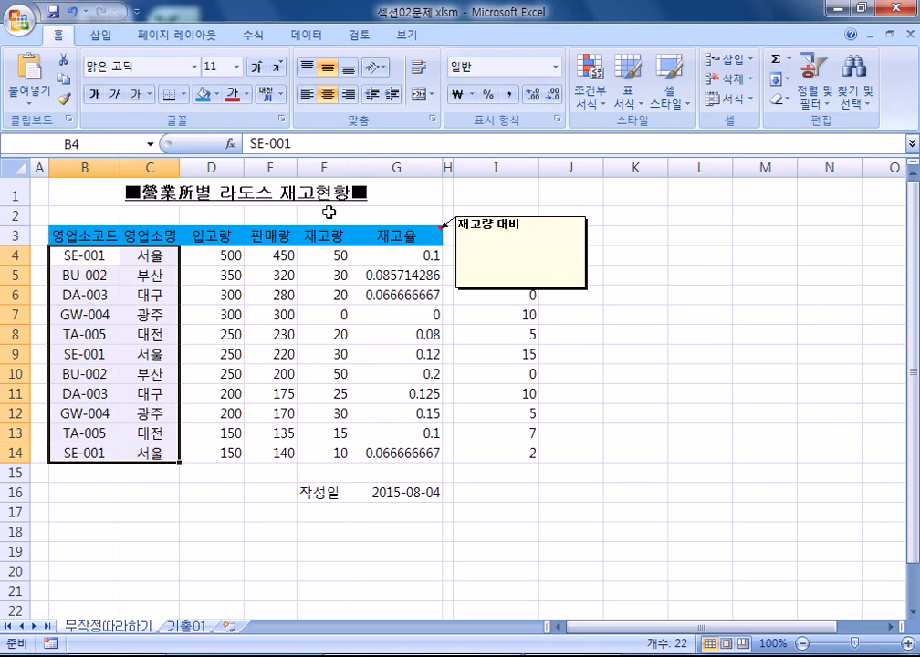
{"action": "left_click", "coordinate": [216, 258]}
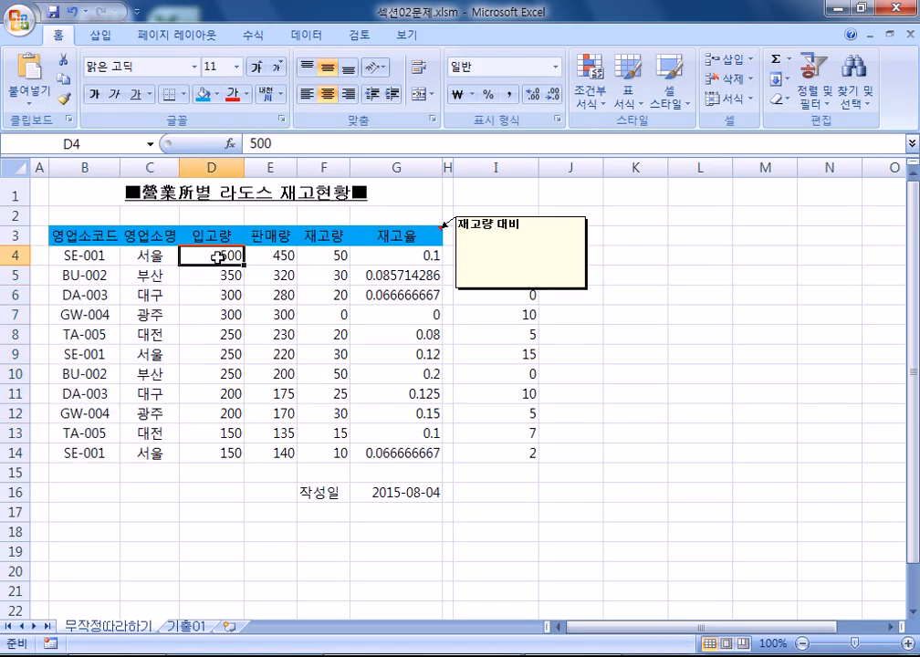
{"action": "left_click_drag", "start_coordinate": [216, 259], "coordinate": [271, 460]}
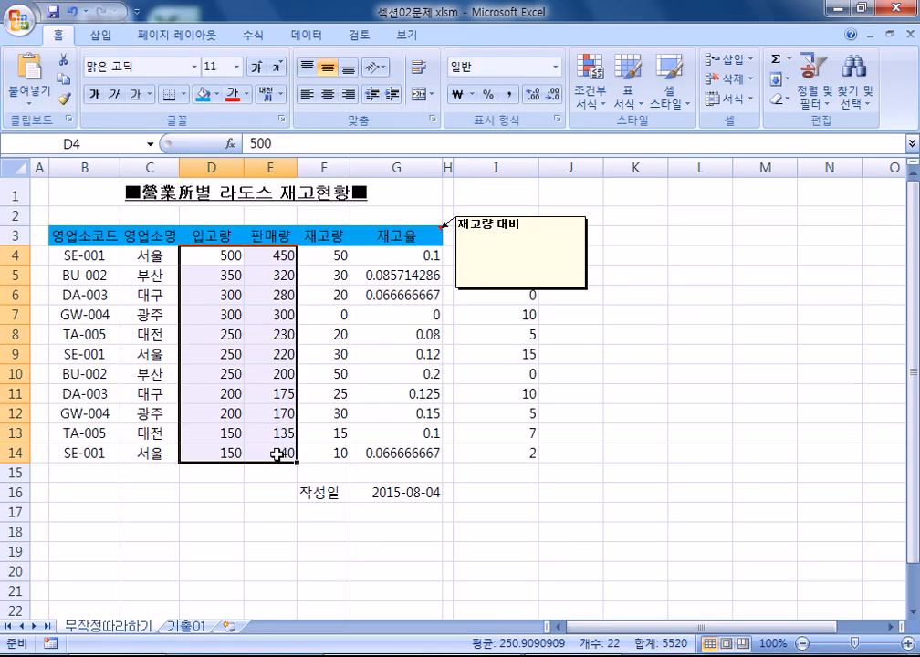
{"action": "scroll", "coordinate": [235, 332], "scroll_direction": "up", "scroll_amount": 5}
{"action": "type", "text": "400"}
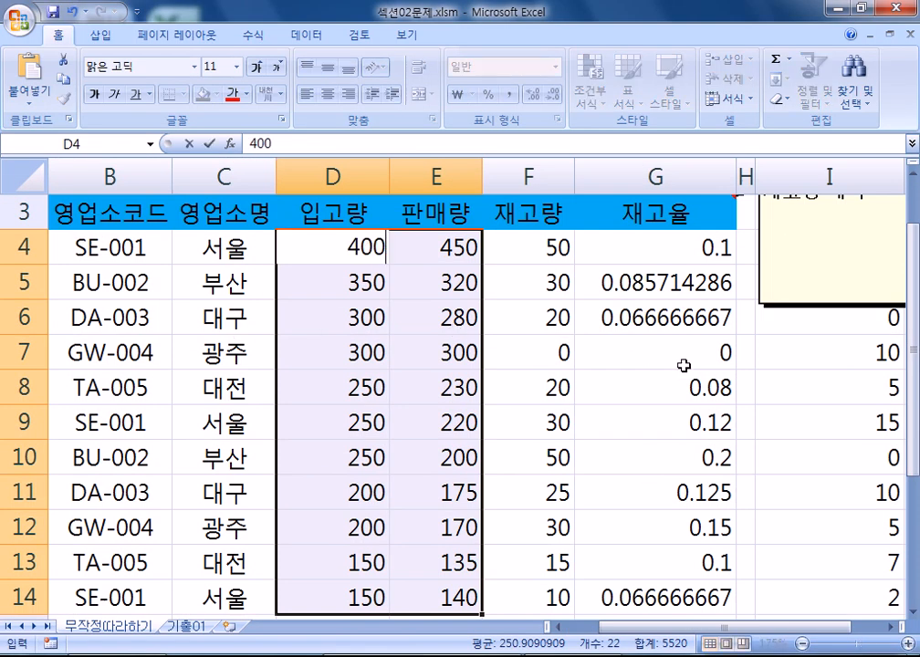
{"action": "type", "text": "개"}
{"action": "key", "text": "BackSpace"}
{"action": "key", "text": "BackSpace"}
{"action": "key", "text": "BackSpace"}
{"action": "key", "text": "BackSpace"}
{"action": "key", "text": "Escape"}
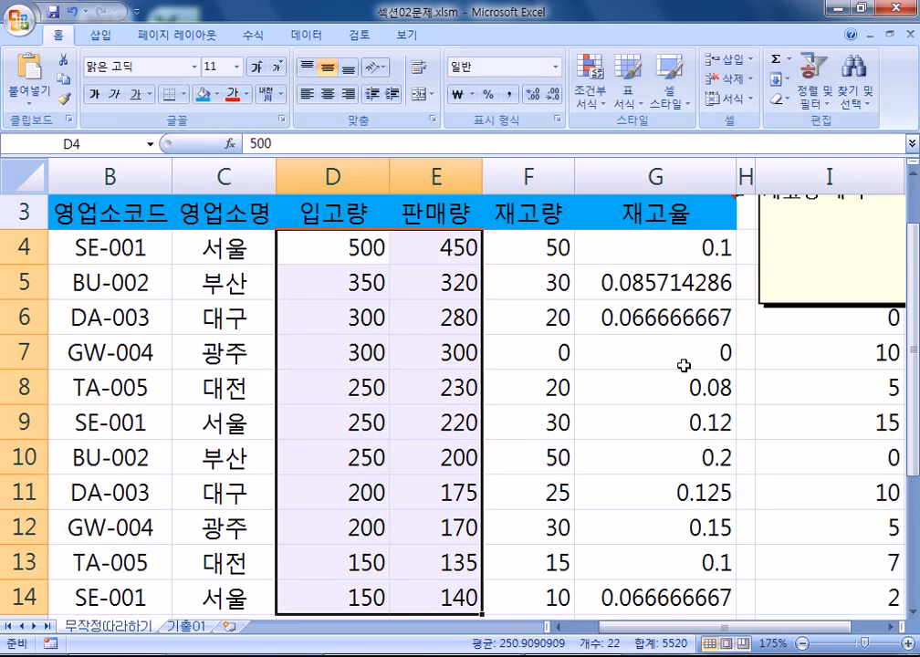
- Try entering 500개 as the 입고량 value in D4 and undo the entry
{"action": "type", "text": "500개"}
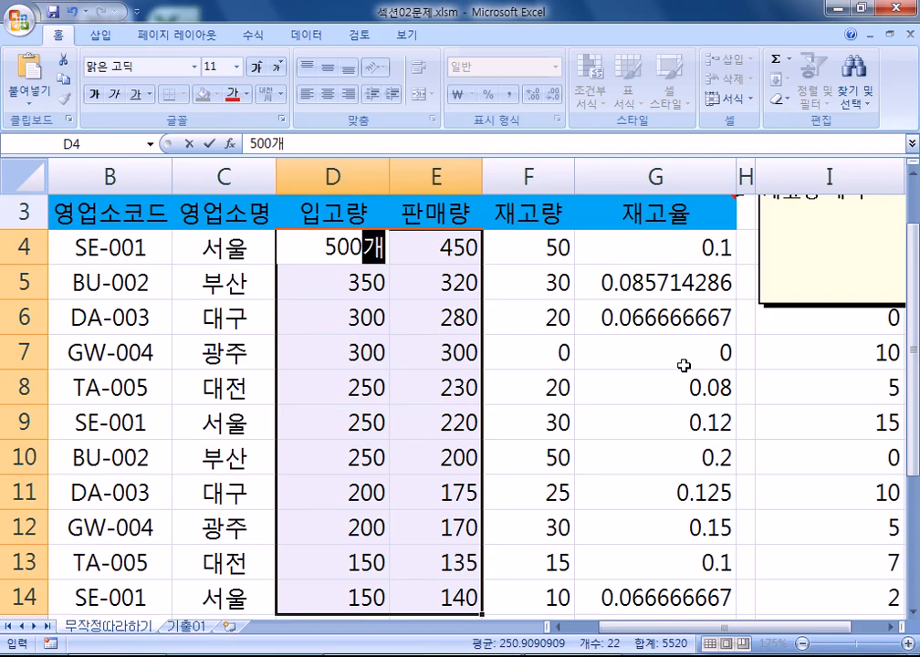
{"action": "key", "text": "Return"}
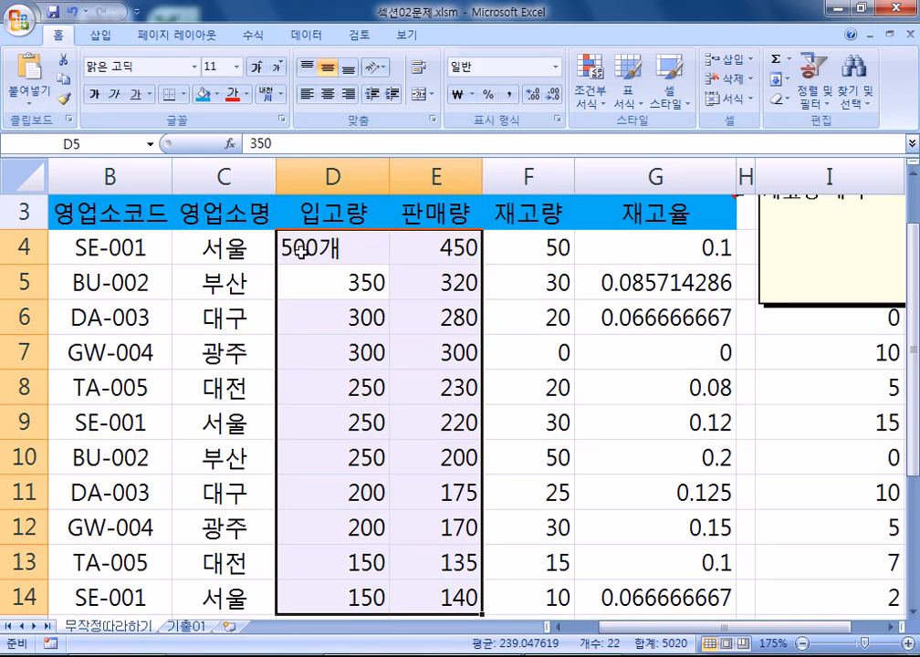
{"action": "key", "text": "ctrl+z"}
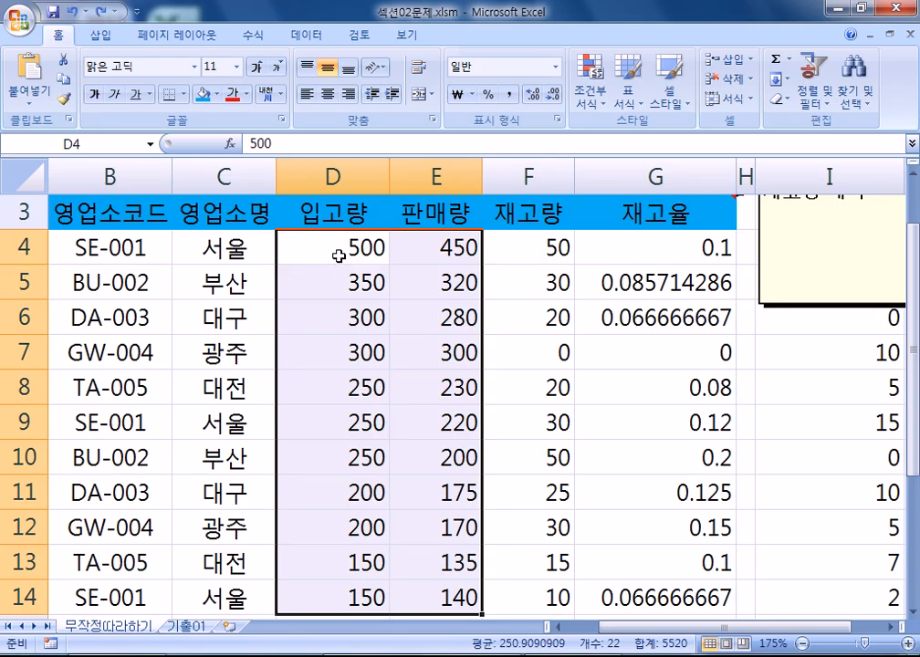
- Try appending the unit 개 to the existing number in D4 and undo the edit
{"action": "key", "text": "F2"}
{"action": "type", "text": "ㄱㅐ"}
{"action": "key", "text": "Return"}
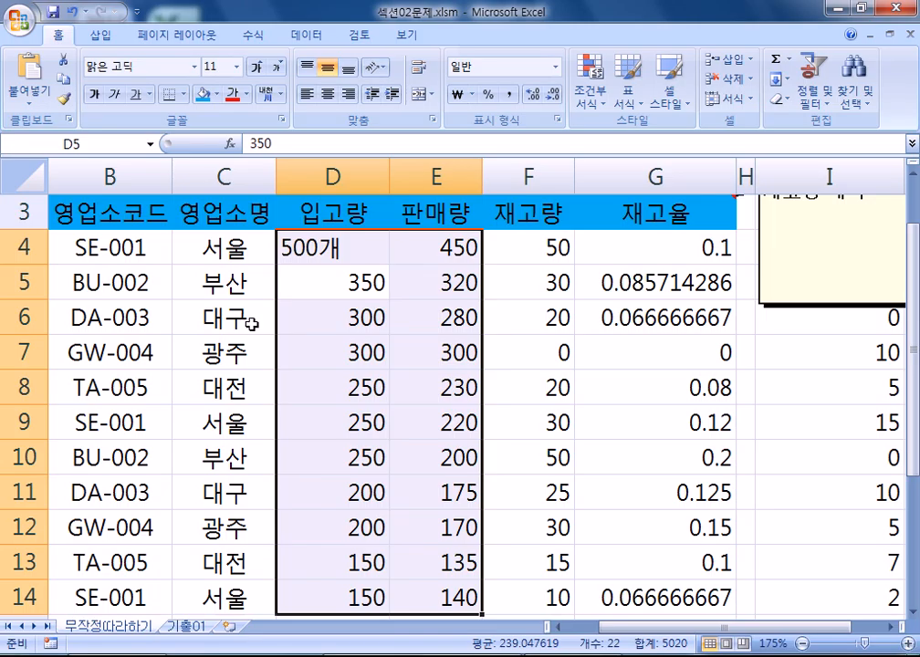
{"action": "key", "text": "ctrl+z"}
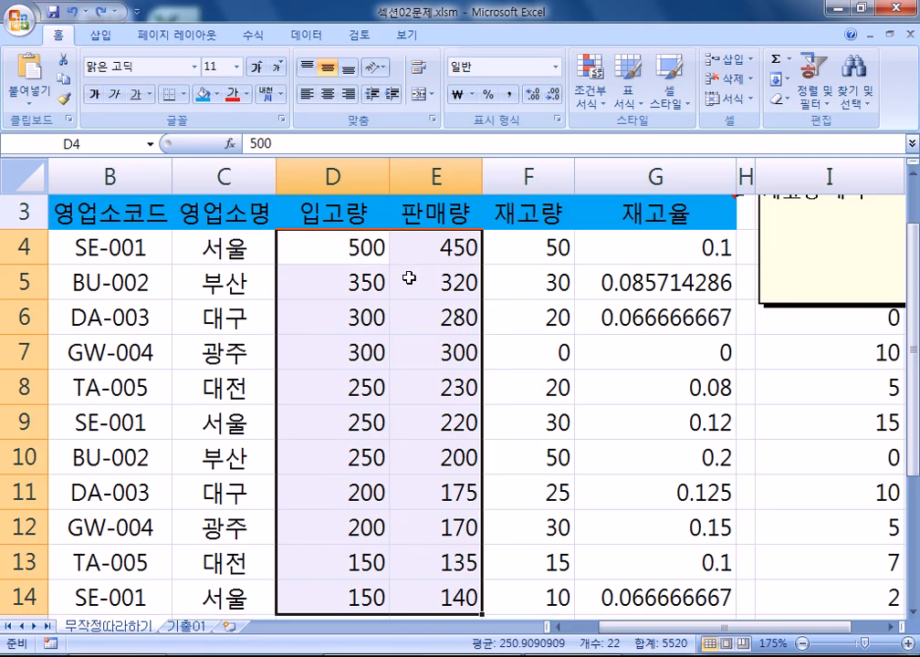
- Append the unit 개 to the number in D4, making it 500개, and reselect the cell
{"action": "key", "text": "F2"}
{"action": "type", "text": "개"}
{"action": "key", "text": "Return"}
{"action": "left_click", "coordinate": [304, 248]}
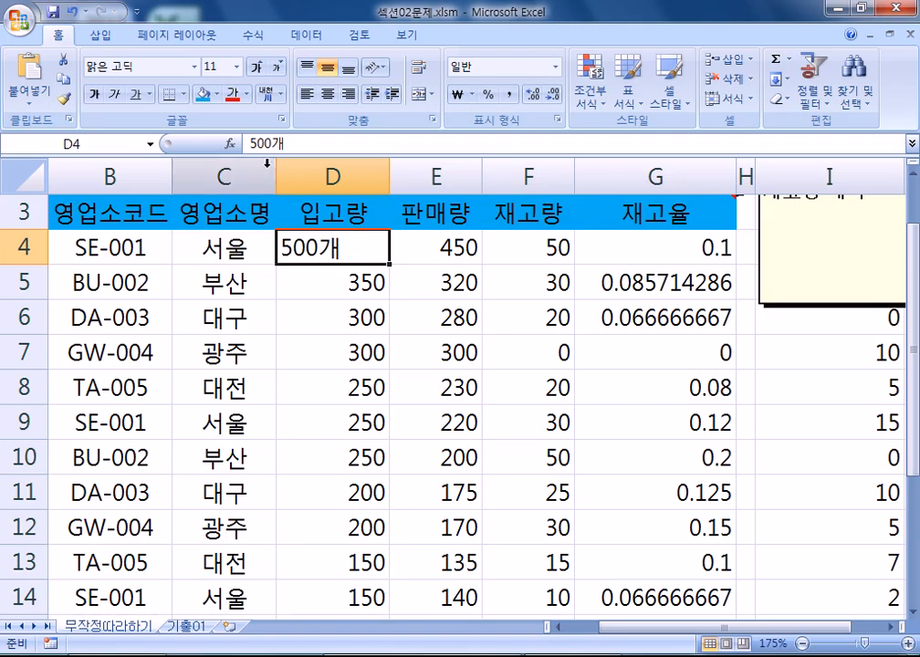
- Remove the unit 개 from the 입고량 entry in D4, leaving the plain number 500, and reselect the cell
{"action": "left_click", "coordinate": [355, 285]}
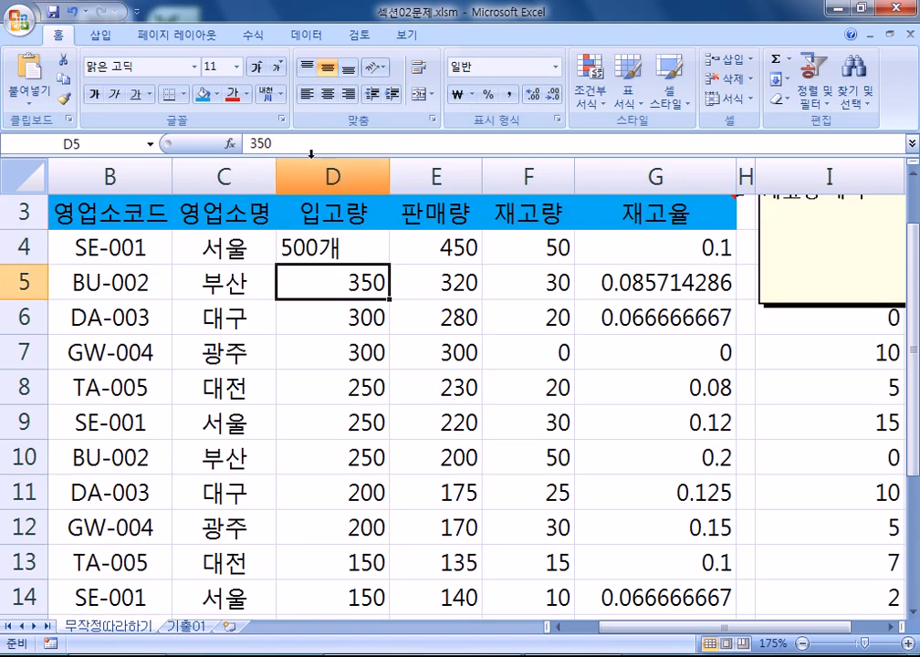
{"action": "left_click", "coordinate": [344, 245]}
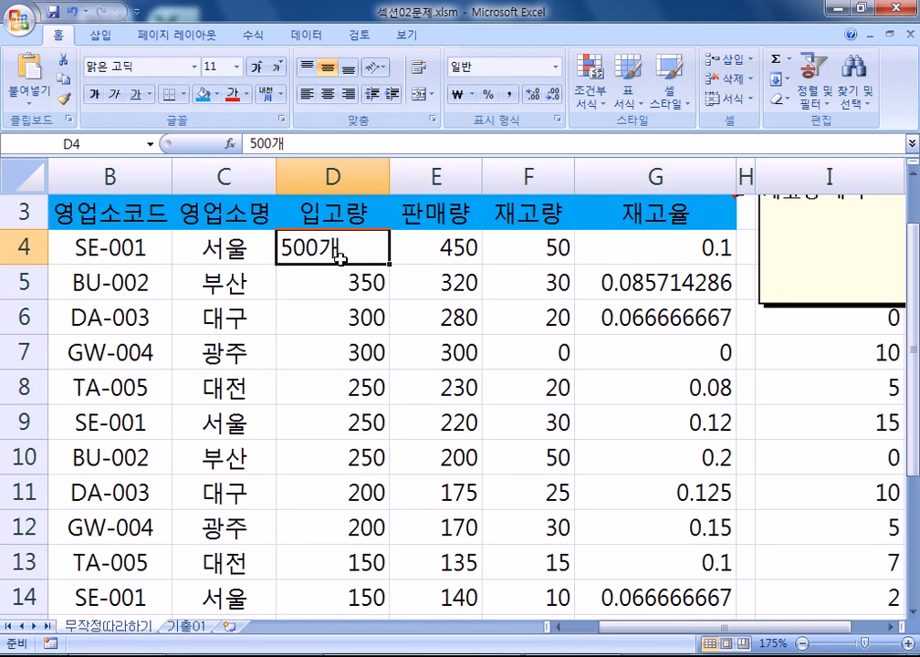
{"action": "key", "text": "F2"}
{"action": "key", "text": "BackSpace"}
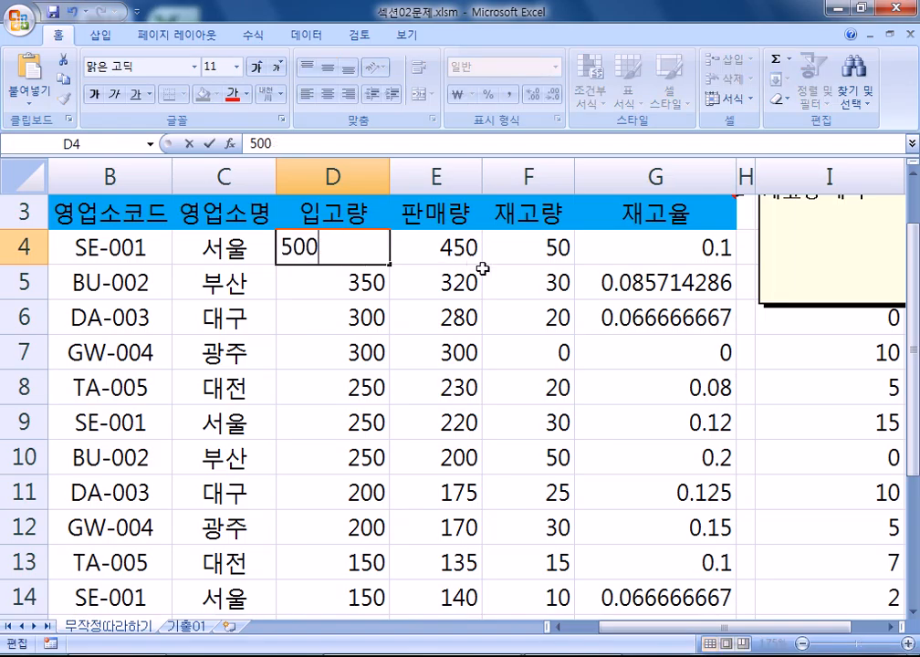
{"action": "key", "text": "Return"}
{"action": "left_click", "coordinate": [368, 248]}
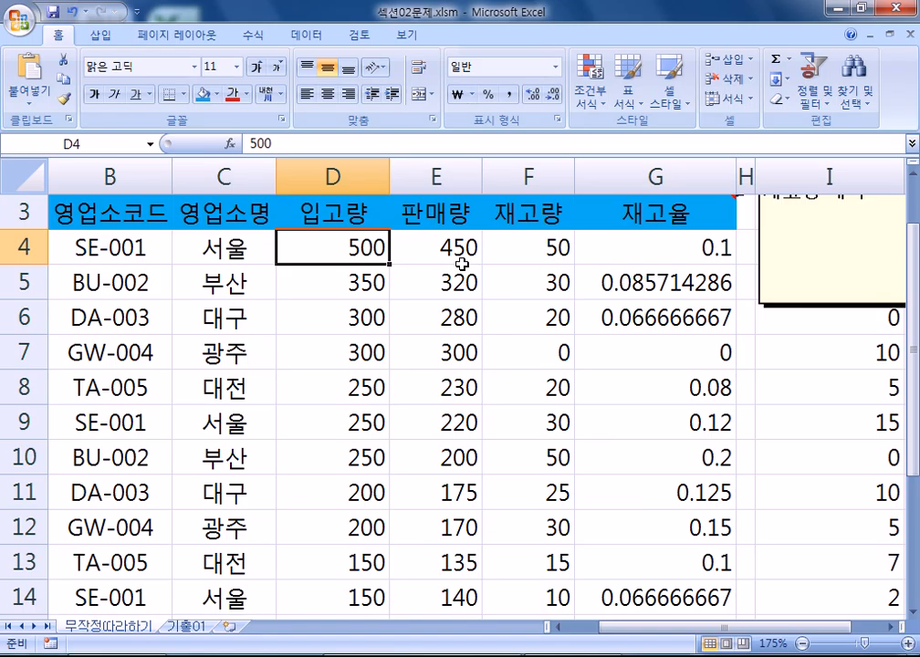
{"action": "scroll", "coordinate": [463, 263], "scroll_direction": "down", "scroll_amount": 3, "text": "ctrl"}
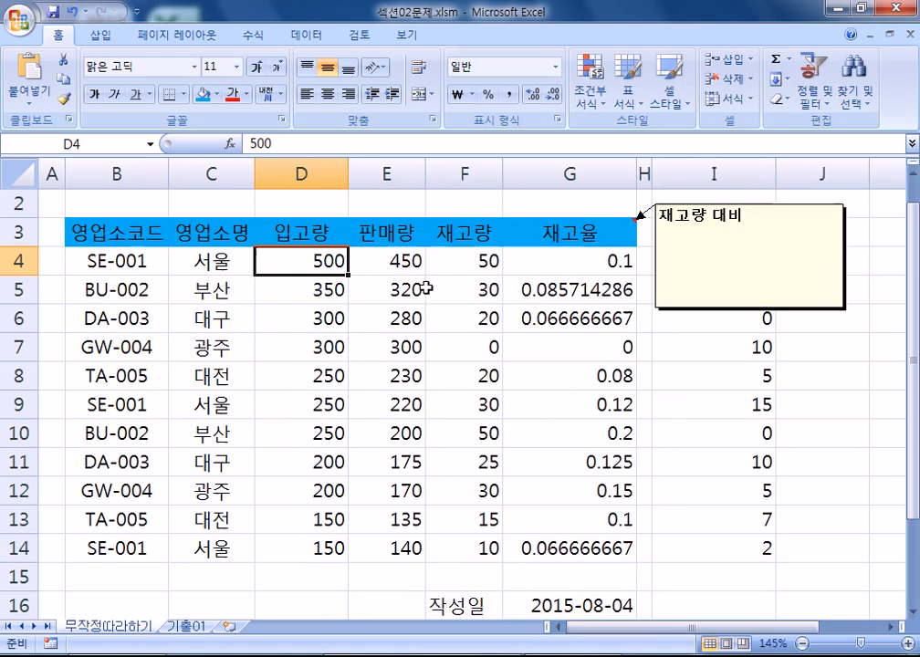
{"action": "scroll", "coordinate": [428, 285], "scroll_direction": "down", "scroll_amount": 1}
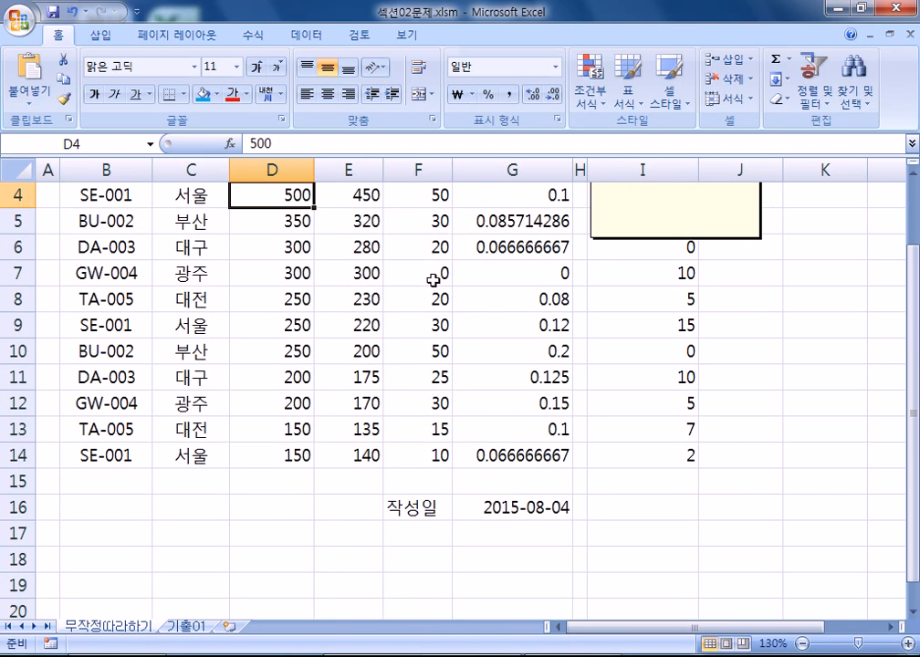
{"action": "scroll", "coordinate": [428, 278], "scroll_direction": "up", "scroll_amount": 1}
{"action": "left_click", "coordinate": [180, 286]}
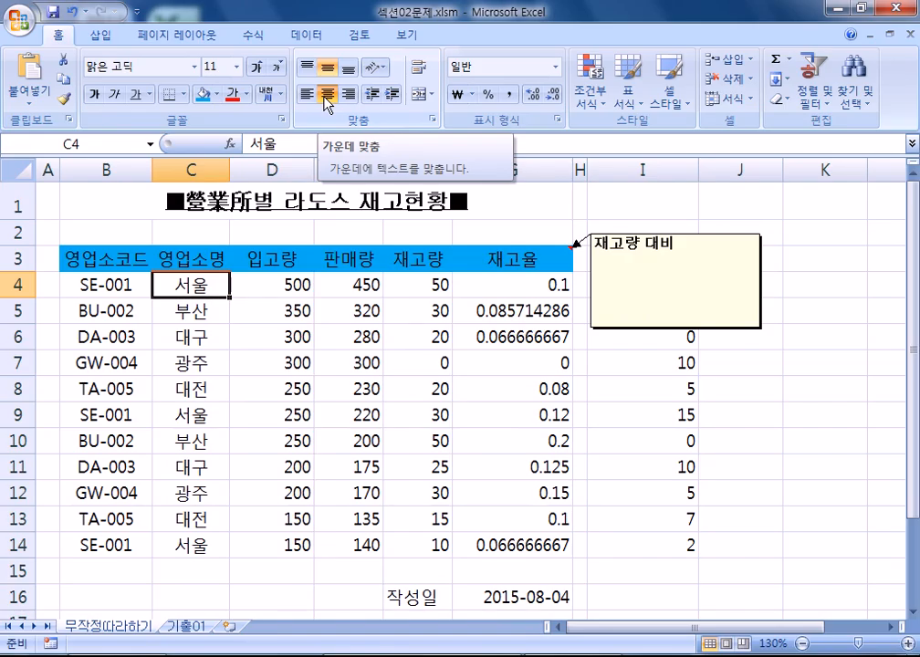
{"action": "left_click", "coordinate": [274, 207]}
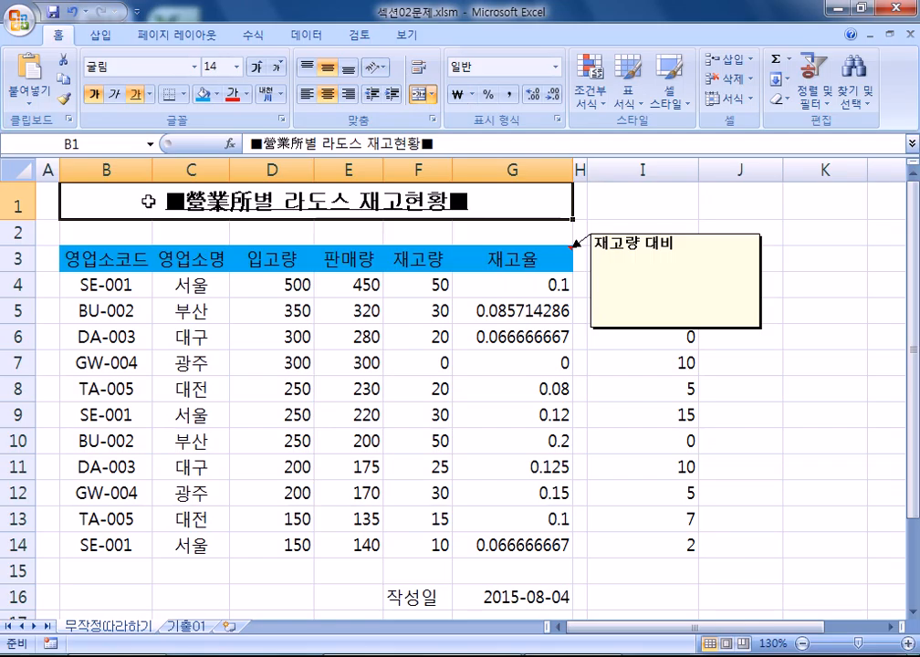
{"action": "left_click_drag", "start_coordinate": [276, 284], "coordinate": [370, 544]}
{"action": "left_click_drag", "start_coordinate": [274, 280], "coordinate": [364, 546]}
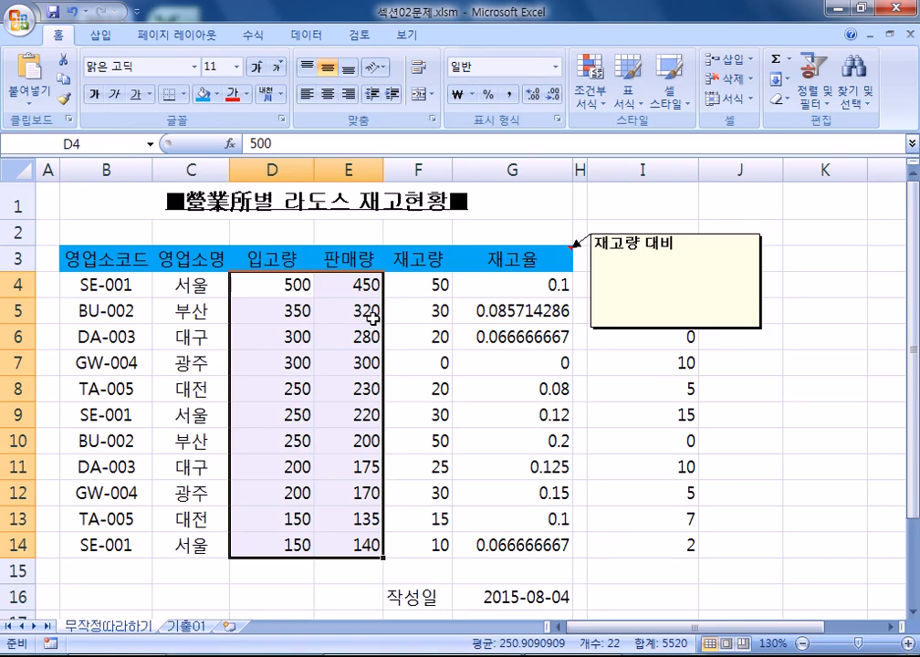
{"action": "key", "text": "ctrl+1"}
{"action": "left_click_drag", "start_coordinate": [448, 127], "coordinate": [468, 80]}
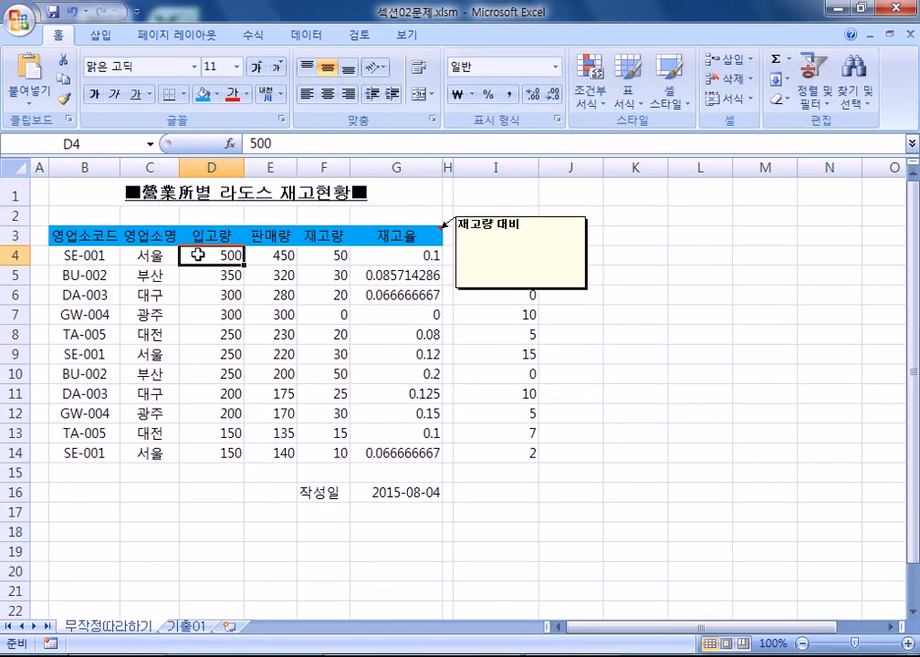
- Try appending the unit 개 to the number in D4 and right-aligning the cell, and remove that alignment
{"action": "key", "text": "F2"}
{"action": "type", "text": "개"}
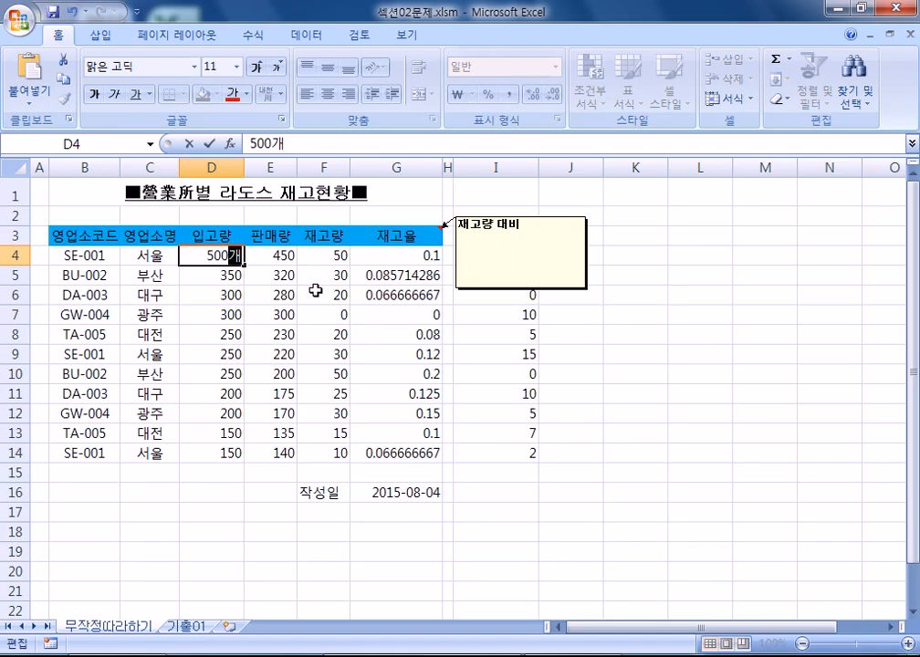
{"action": "key", "text": "Return"}
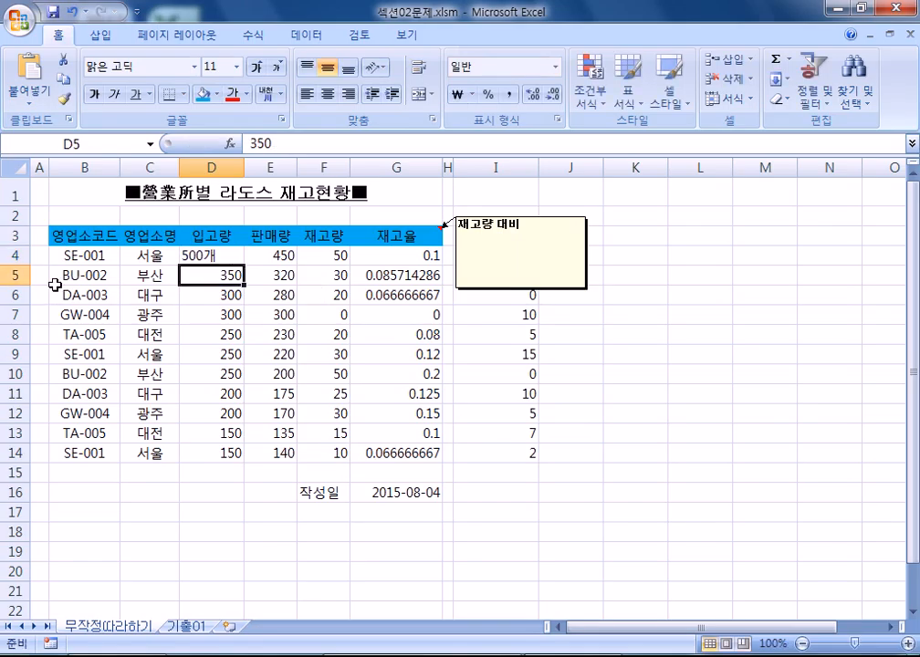
{"action": "left_click", "coordinate": [224, 258]}
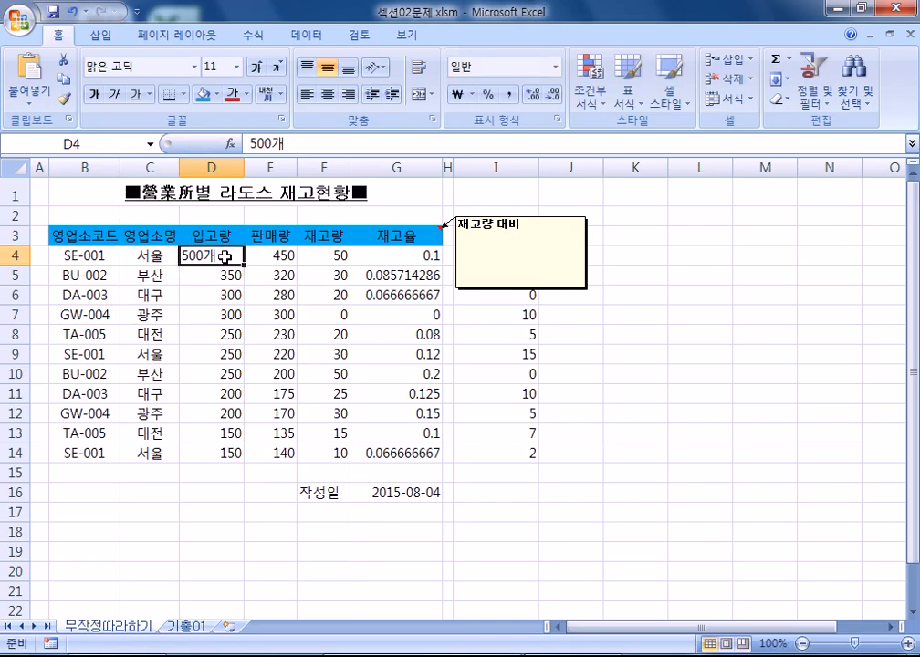
{"action": "left_click", "coordinate": [348, 94]}
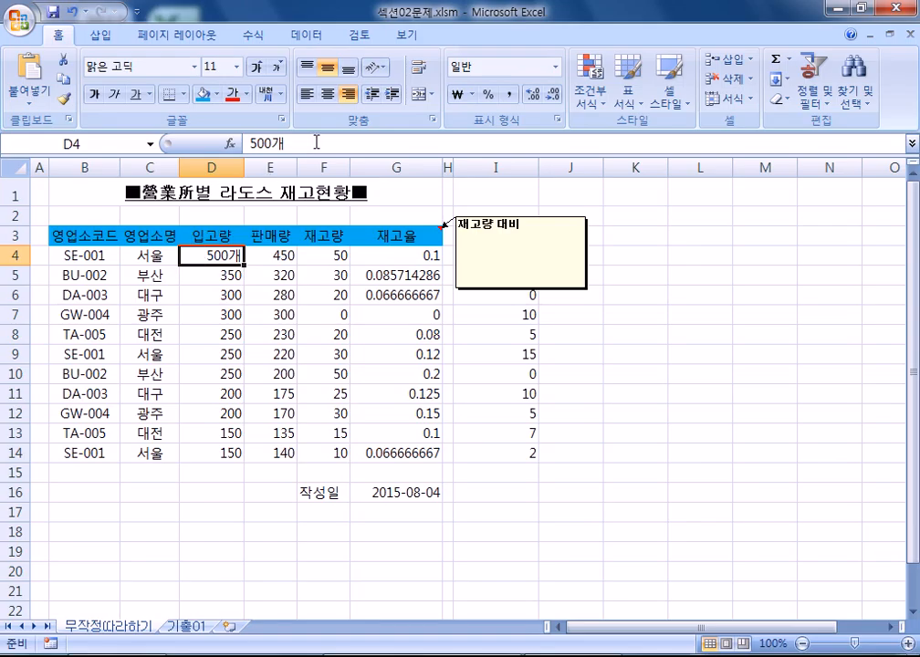
{"action": "left_click", "coordinate": [348, 95]}
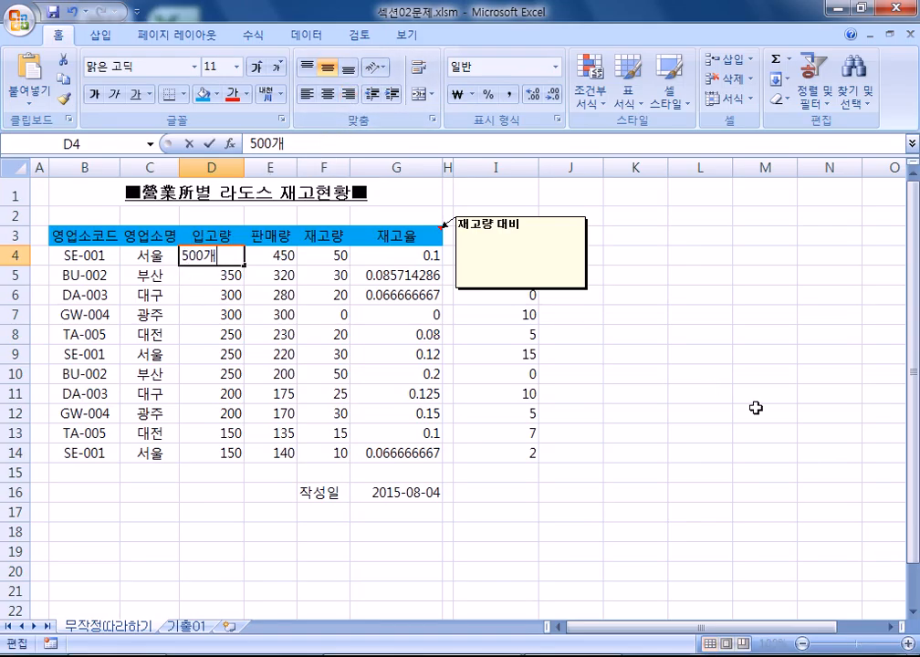
- Delete the appended 개 from D4 so the cell holds only 500
{"action": "key", "text": "F2"}
{"action": "key", "text": "BackSpace"}
{"action": "key", "text": "Return"}
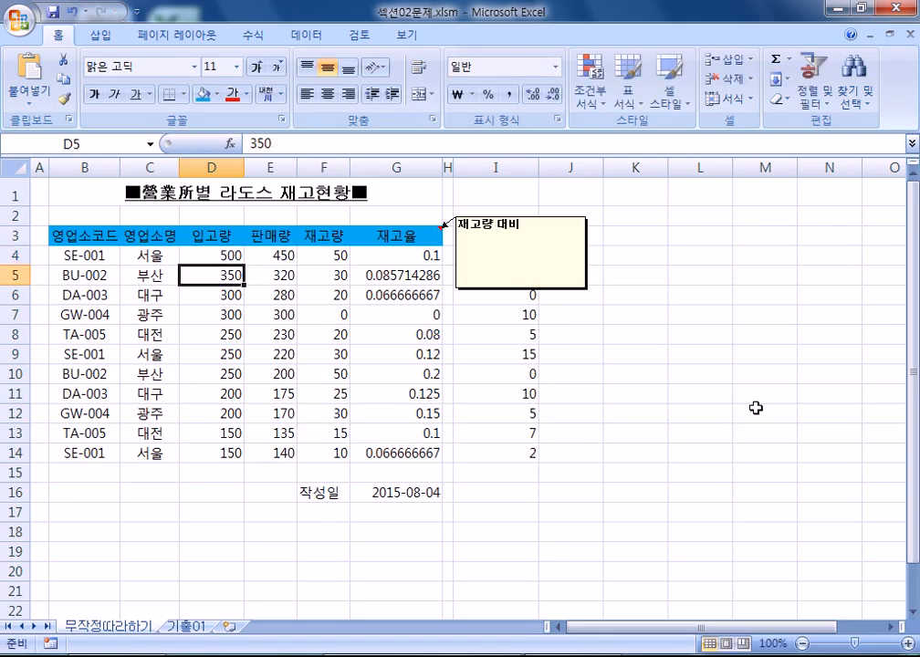
- Open the cell formatting options for the 입고량 and 판매량 values in D4:E14 and choose the 사용자 지정 number category
{"action": "left_click_drag", "start_coordinate": [205, 249], "coordinate": [305, 423]}
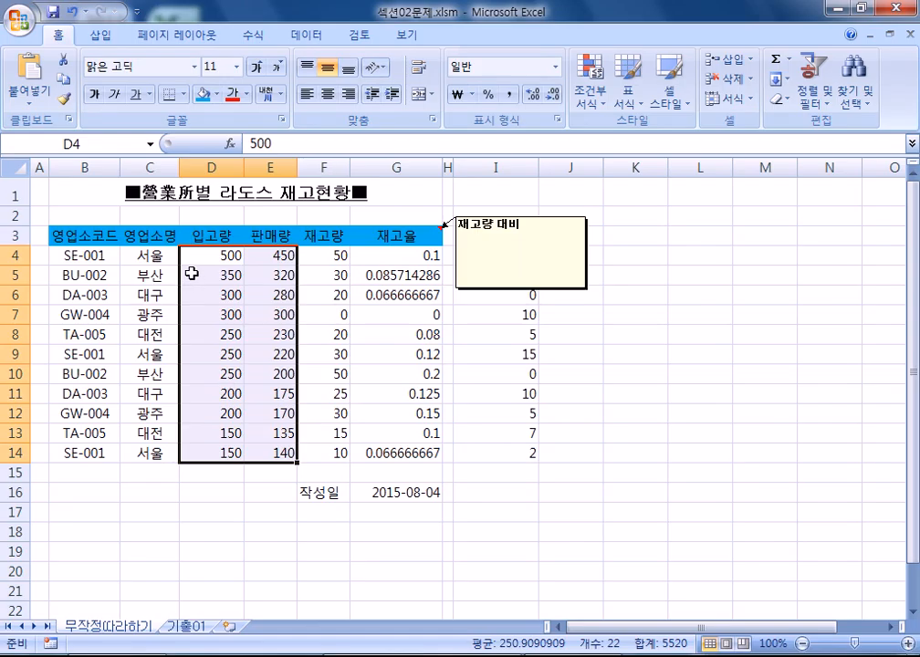
{"action": "key", "text": "ctrl+1"}
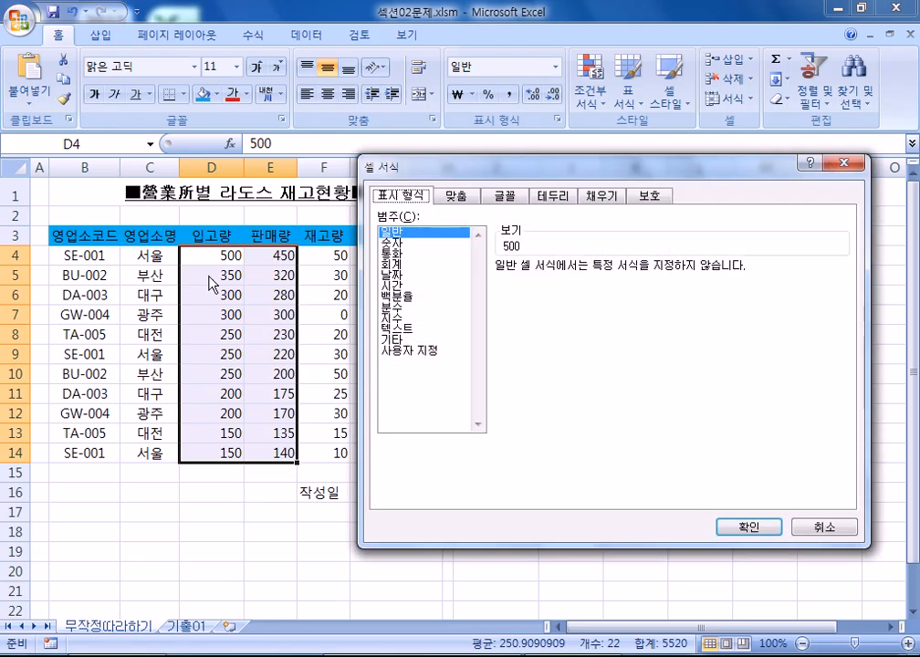
{"action": "left_click_drag", "start_coordinate": [475, 156], "coordinate": [511, 70]}
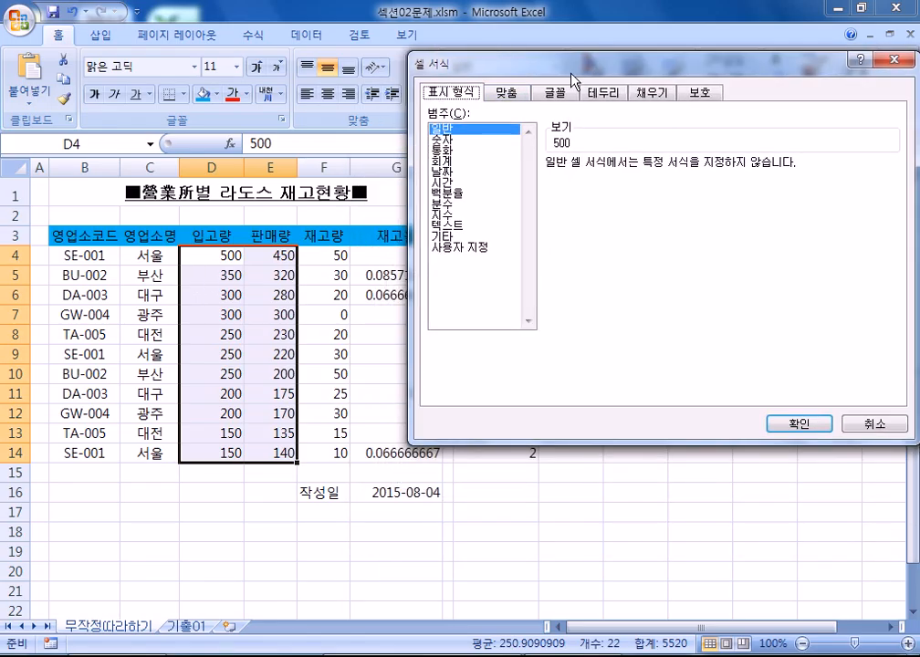
{"action": "left_click", "coordinate": [462, 248]}
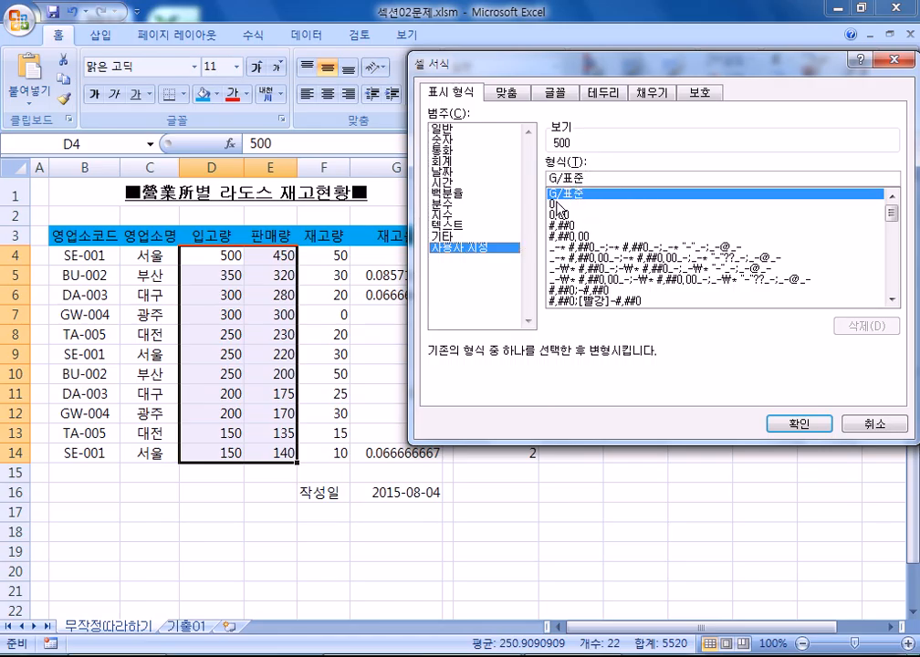
- Try the two-decimal won accounting, G/표준 and 0.00 format codes to compare their previews
{"action": "left_click", "coordinate": [587, 280]}
{"action": "scroll", "coordinate": [591, 289], "scroll_direction": "down", "scroll_amount": 6}
{"action": "scroll", "coordinate": [594, 288], "scroll_direction": "up", "scroll_amount": 6}
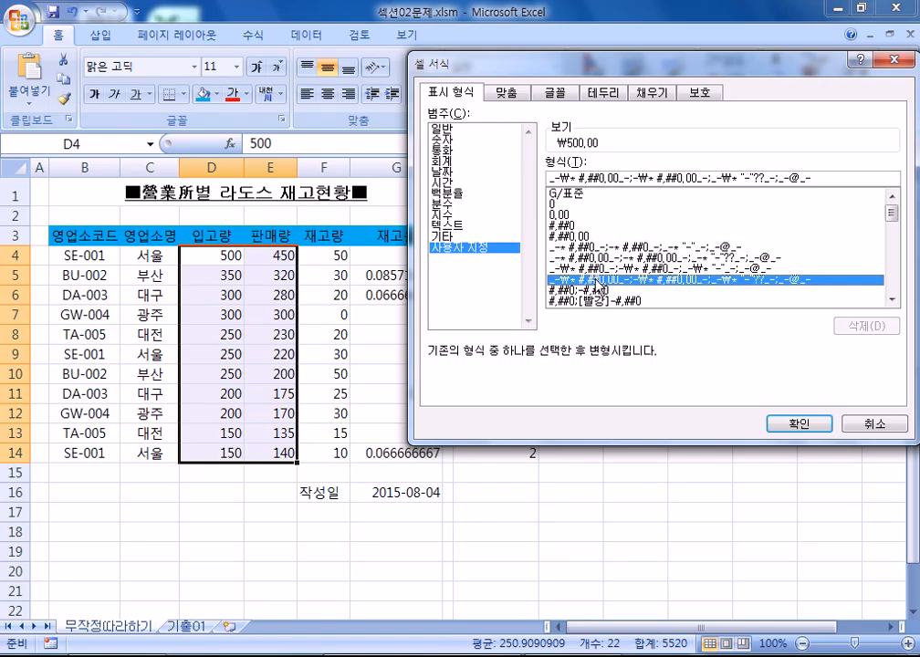
{"action": "left_click", "coordinate": [582, 193]}
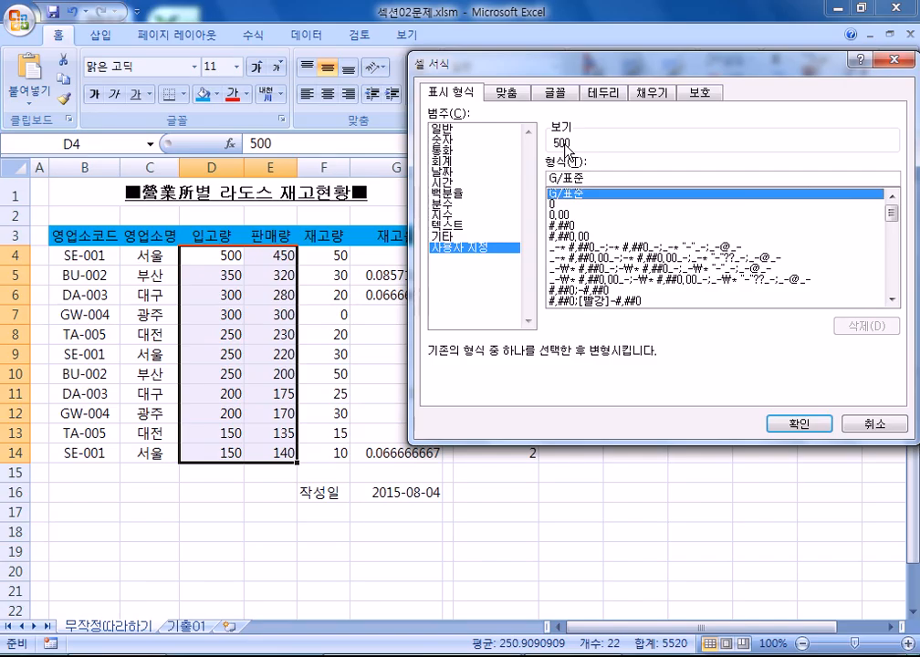
{"action": "key", "text": "Down"}
{"action": "key", "text": "Down"}
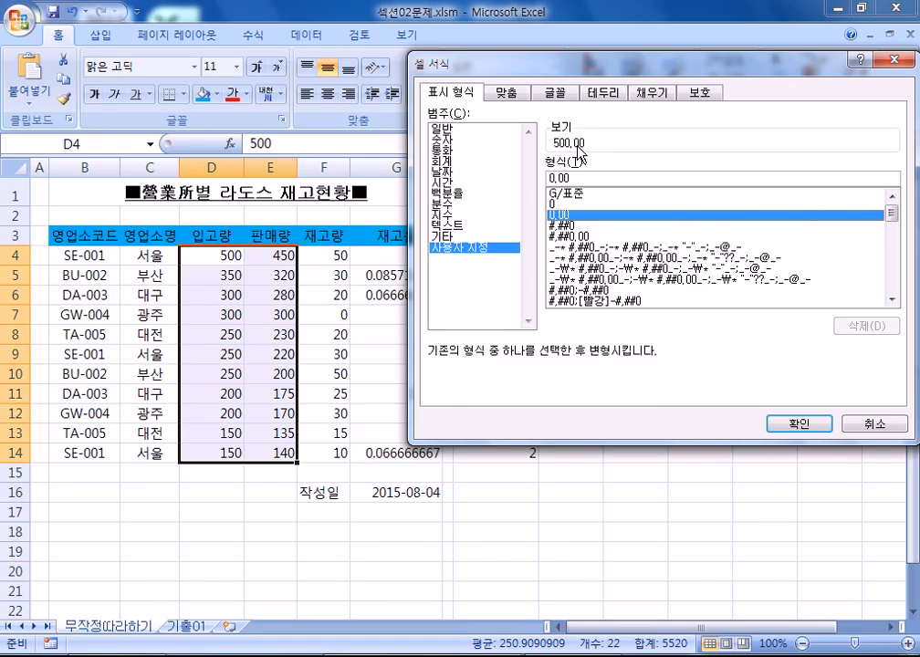
- Apply the custom number format G/표준개 to D4:E14
{"action": "left_click", "coordinate": [574, 194]}
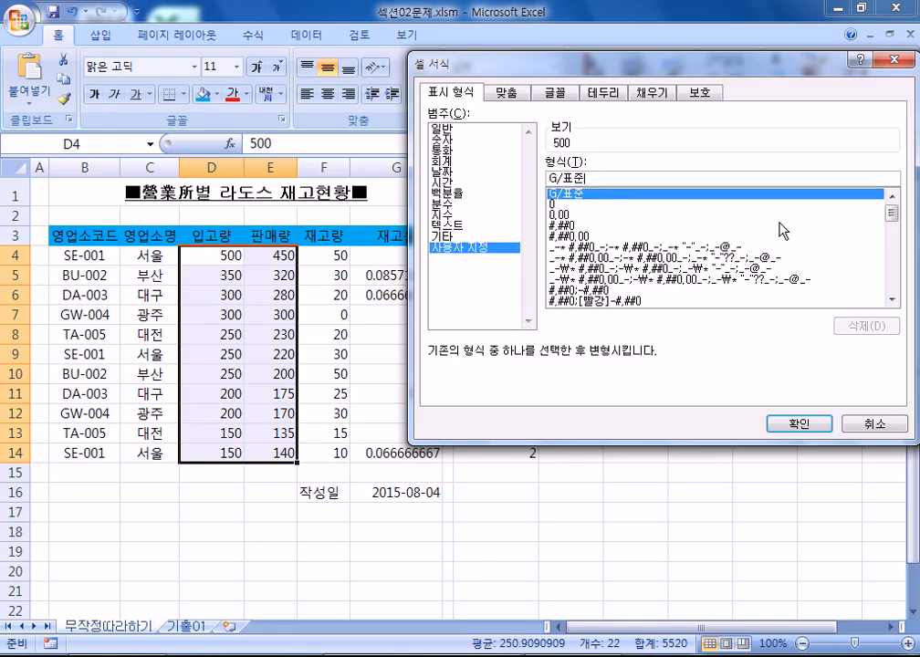
{"action": "type", "text": "개"}
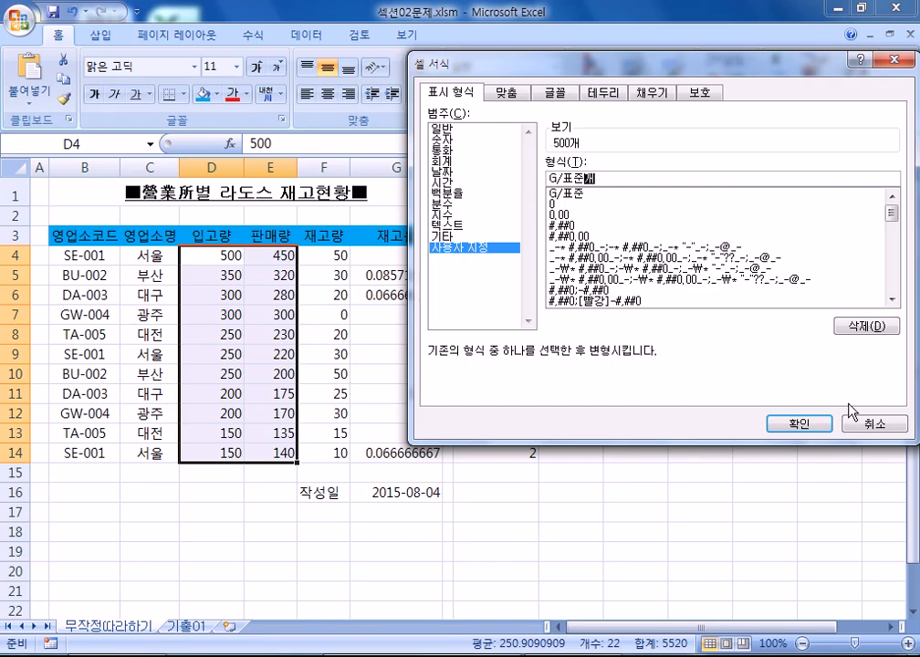
{"action": "left_click", "coordinate": [812, 432]}
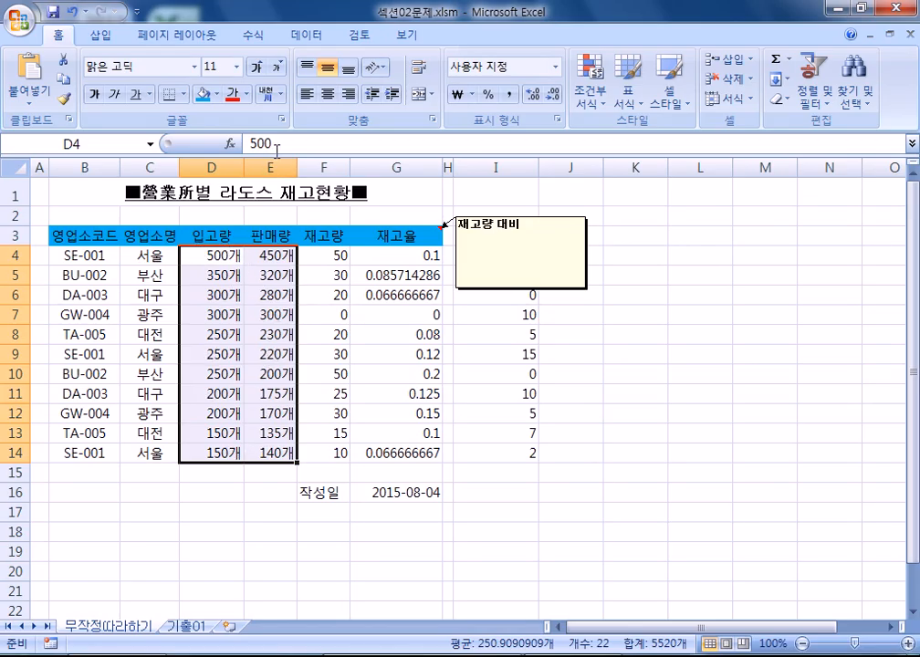
- Examine the stored values behind the formatted quantities in D6, E6, E4 and E5
{"action": "left_click", "coordinate": [220, 293]}
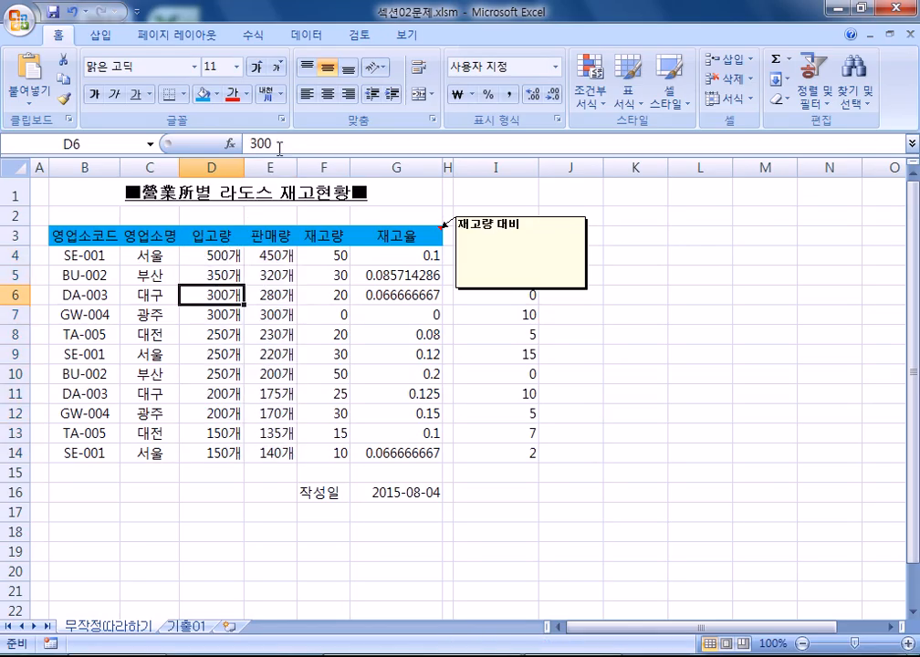
{"action": "left_click", "coordinate": [276, 295]}
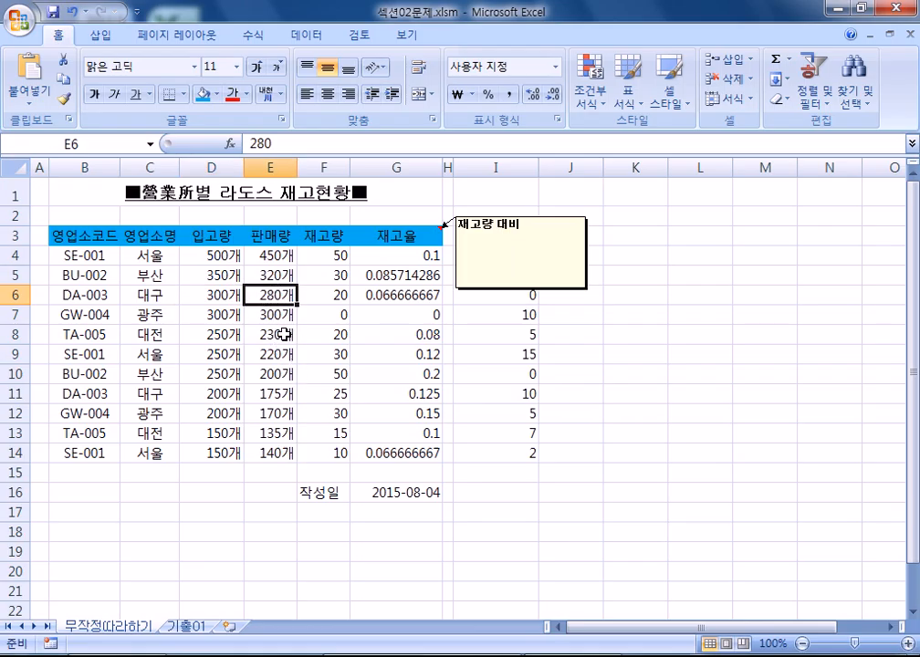
{"action": "scroll", "coordinate": [289, 336], "scroll_direction": "up", "scroll_amount": 2}
{"action": "left_click", "coordinate": [335, 290]}
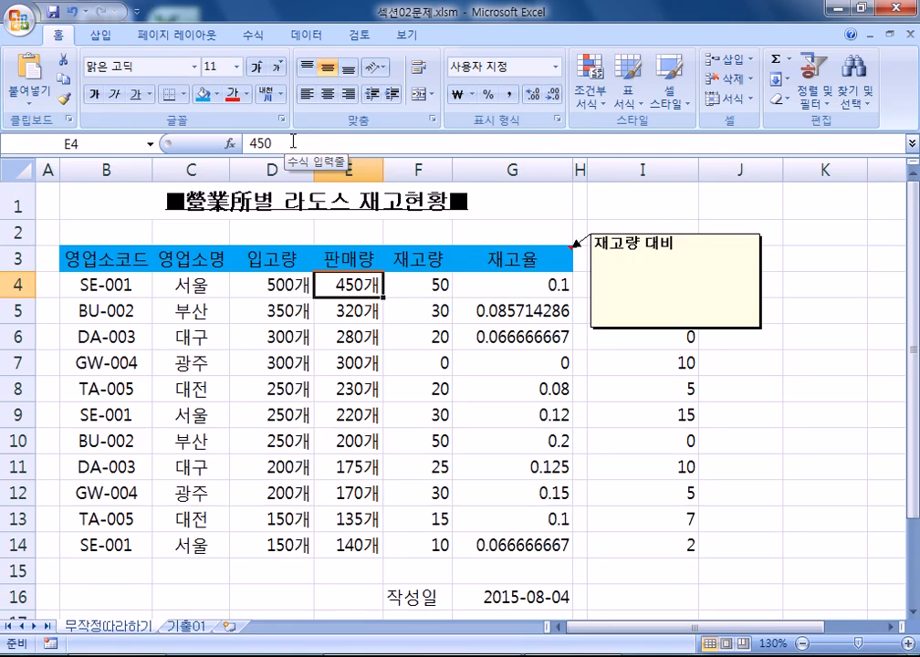
{"action": "left_click", "coordinate": [356, 316]}
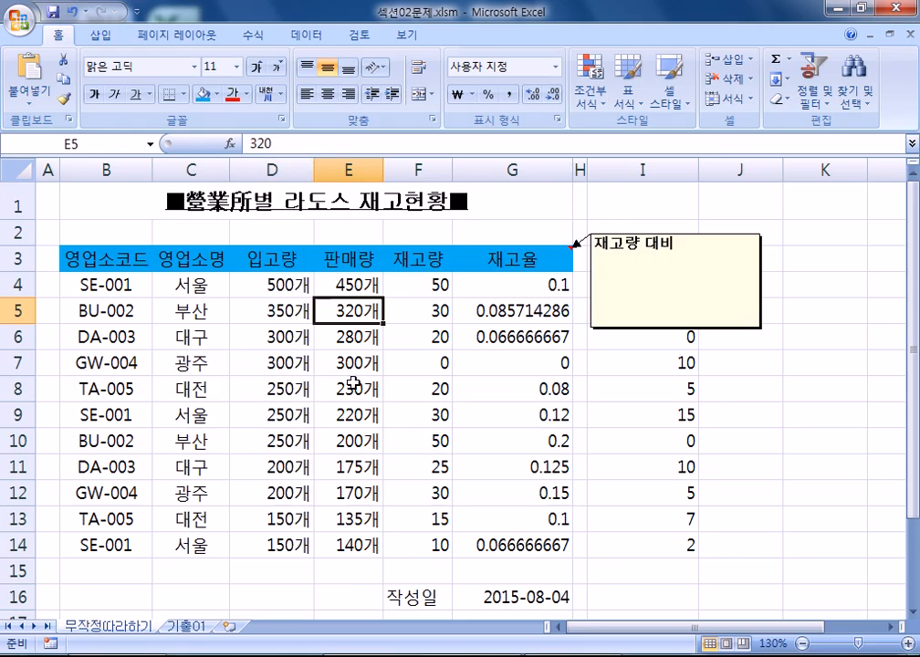
- Try entering 0 as the 입고량 value in D4 and undo the entry
{"action": "scroll", "coordinate": [353, 386], "scroll_direction": "down", "scroll_amount": 2, "text": "ctrl"}
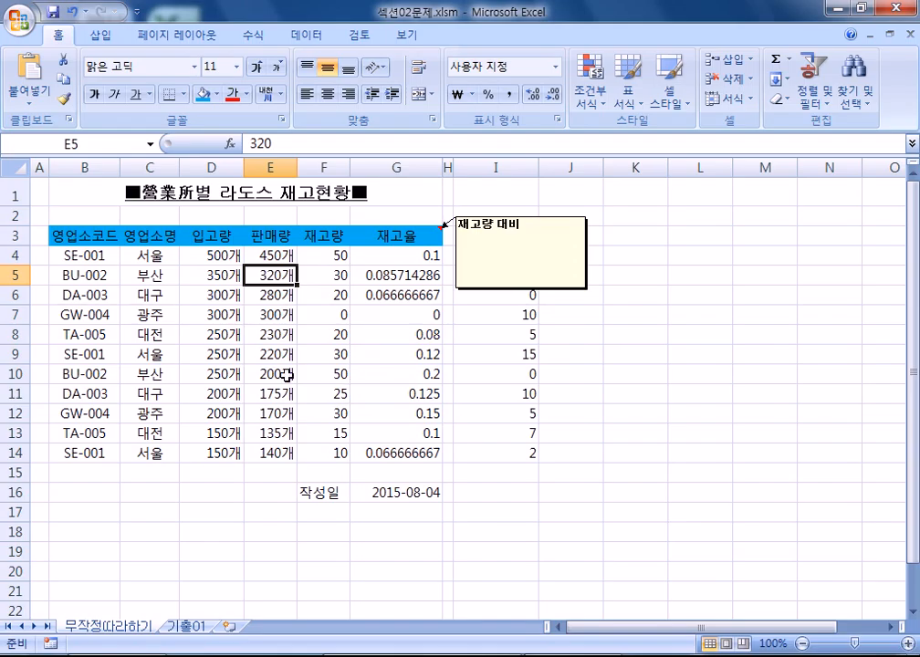
{"action": "left_click", "coordinate": [230, 252]}
{"action": "type", "text": "0"}
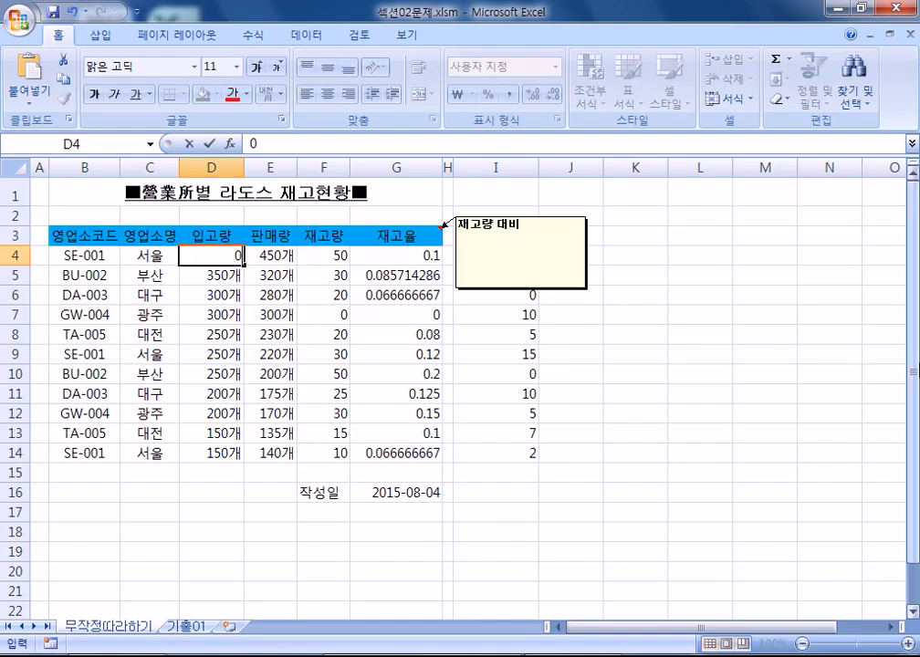
{"action": "key", "text": "Return"}
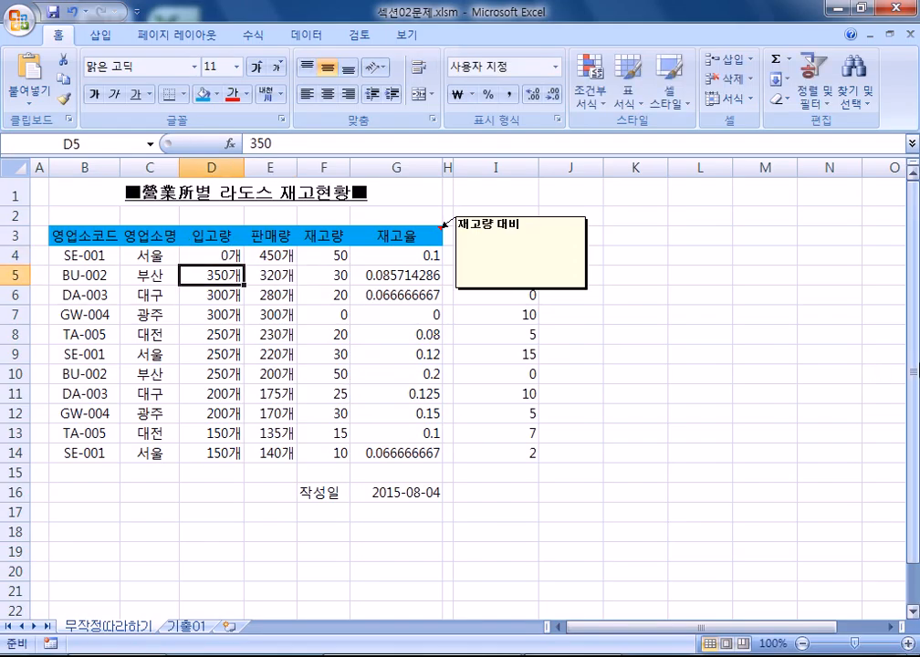
{"action": "left_click", "coordinate": [219, 257]}
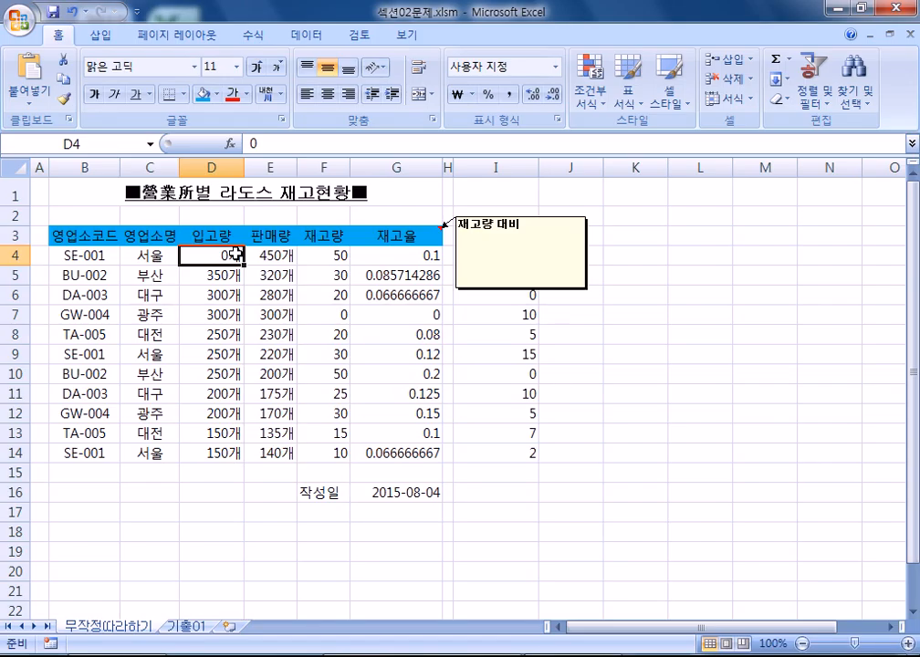
{"action": "key", "text": "ctrl+z"}
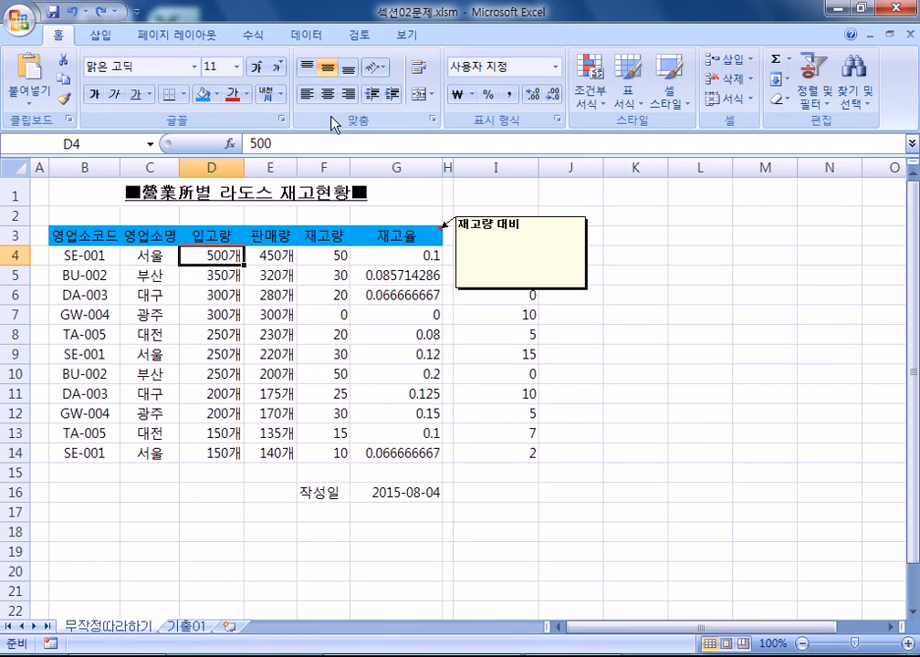
- Indent the 재고율 values in G4:G14 by one level and align them to the right
{"action": "left_click", "coordinate": [369, 257]}
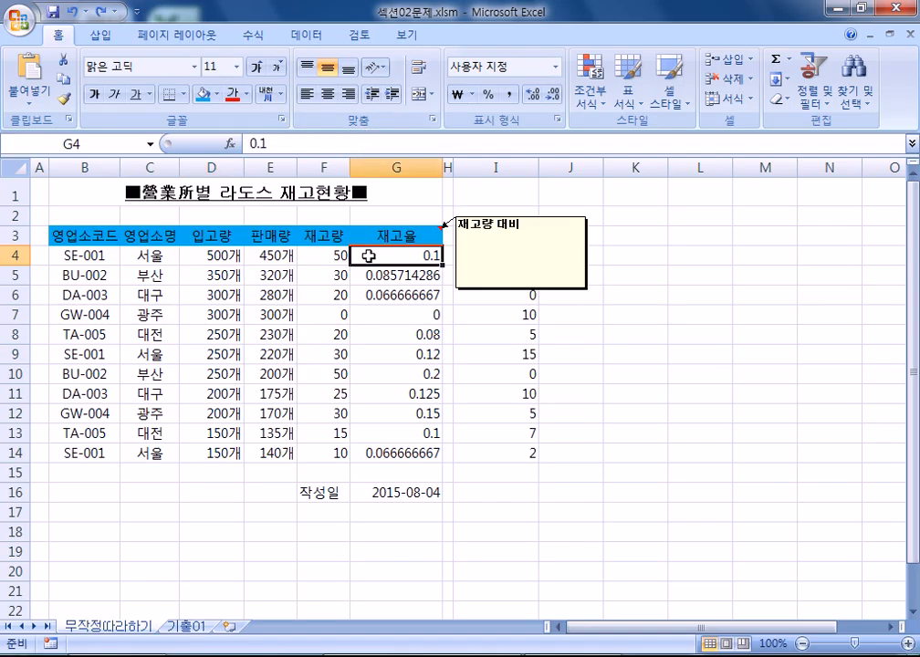
{"action": "left_click_drag", "start_coordinate": [369, 257], "coordinate": [397, 454]}
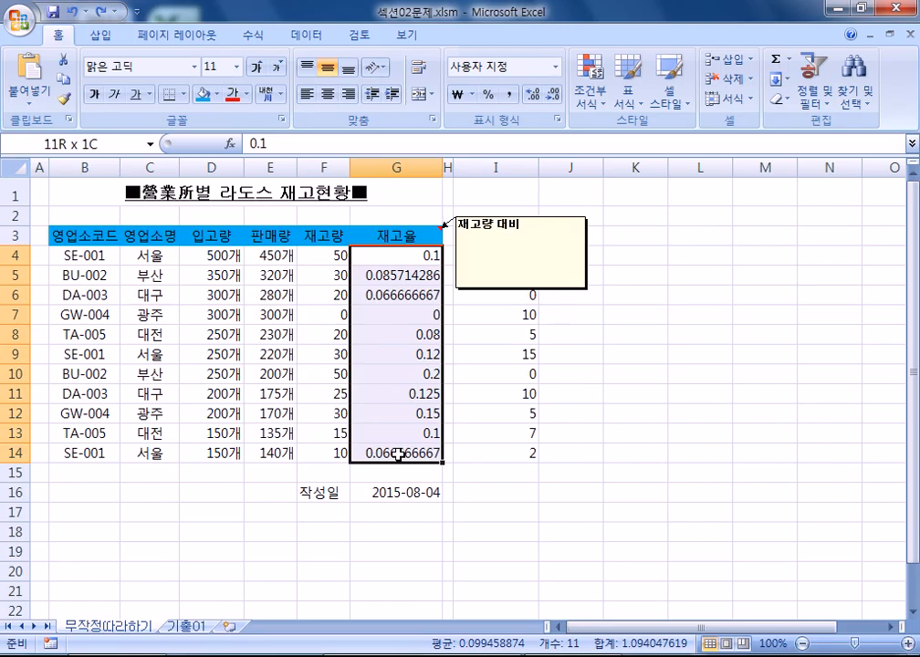
{"action": "left_click_drag", "start_coordinate": [398, 454], "coordinate": [398, 454]}
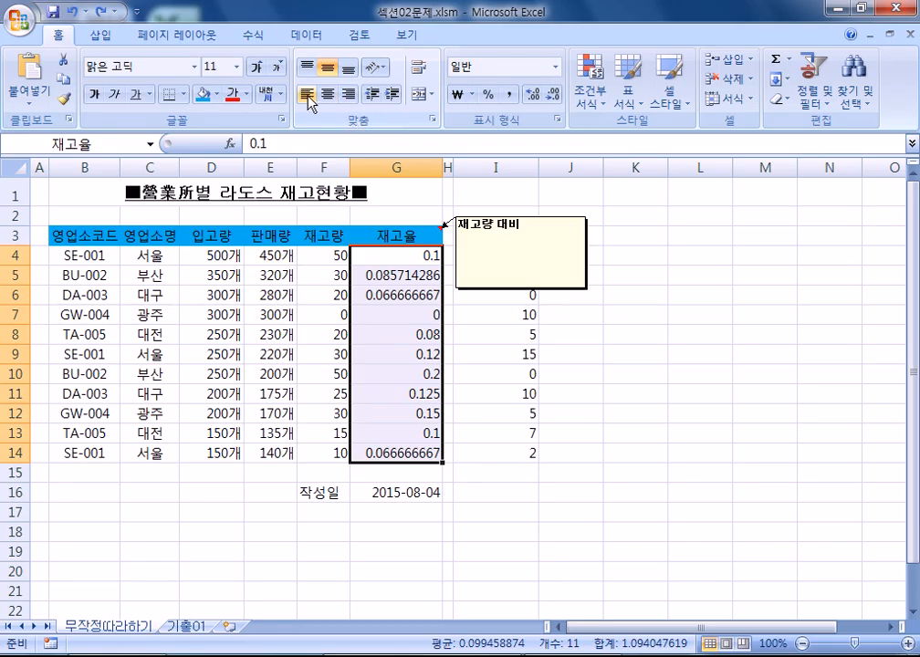
{"action": "left_click", "coordinate": [392, 97]}
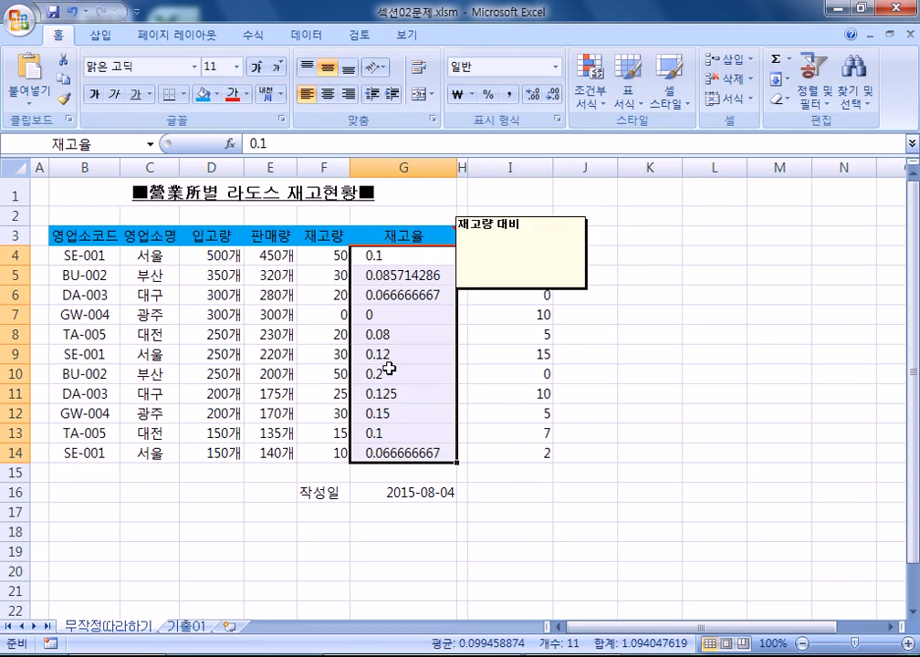
{"action": "left_click", "coordinate": [348, 95]}
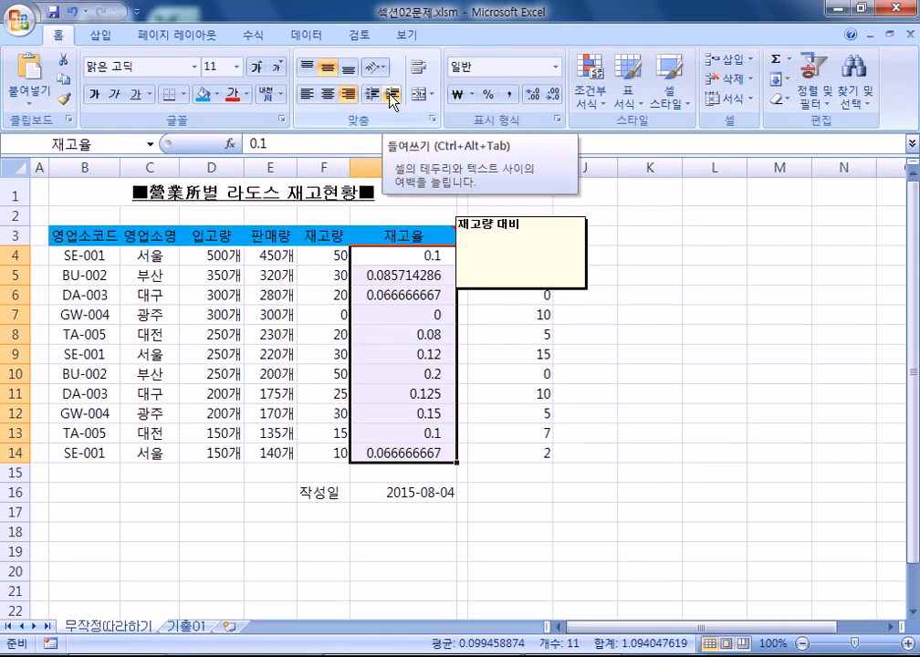
{"action": "left_click", "coordinate": [304, 97]}
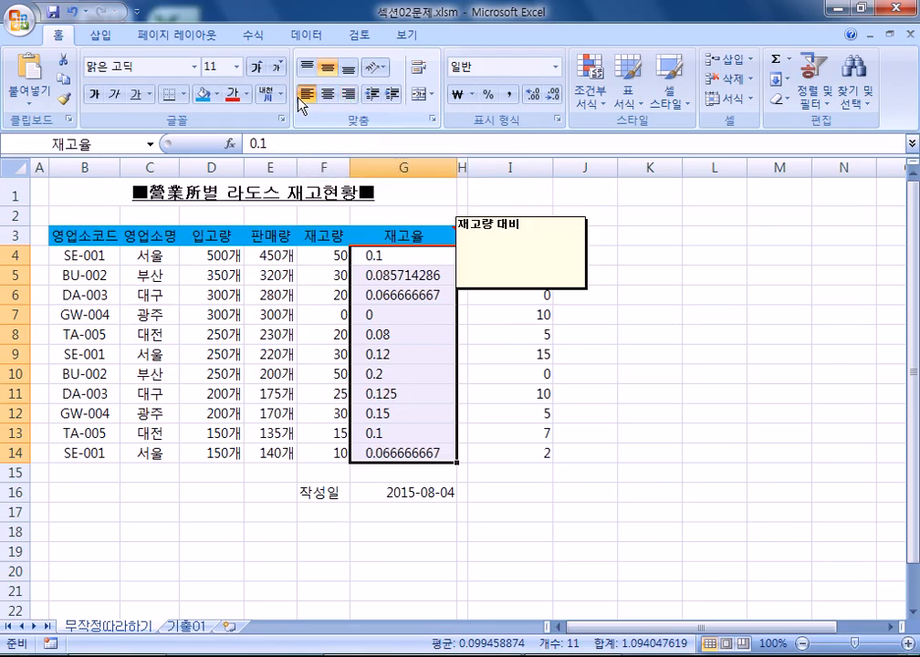
{"action": "left_click", "coordinate": [349, 96]}
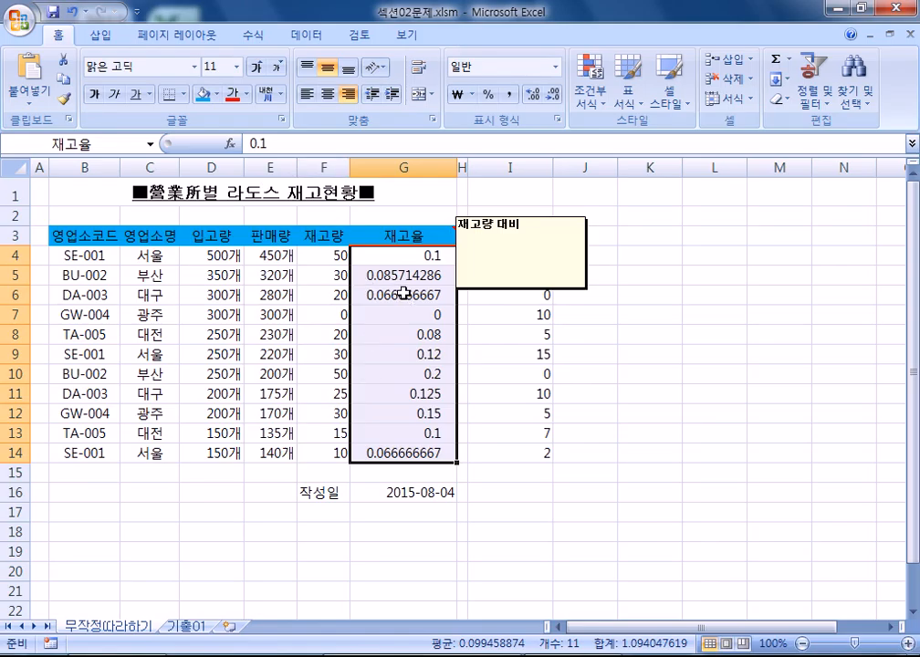
- Format the 재고율 values in G4:G14 as percentages with two decimal places
{"action": "left_click", "coordinate": [489, 96]}
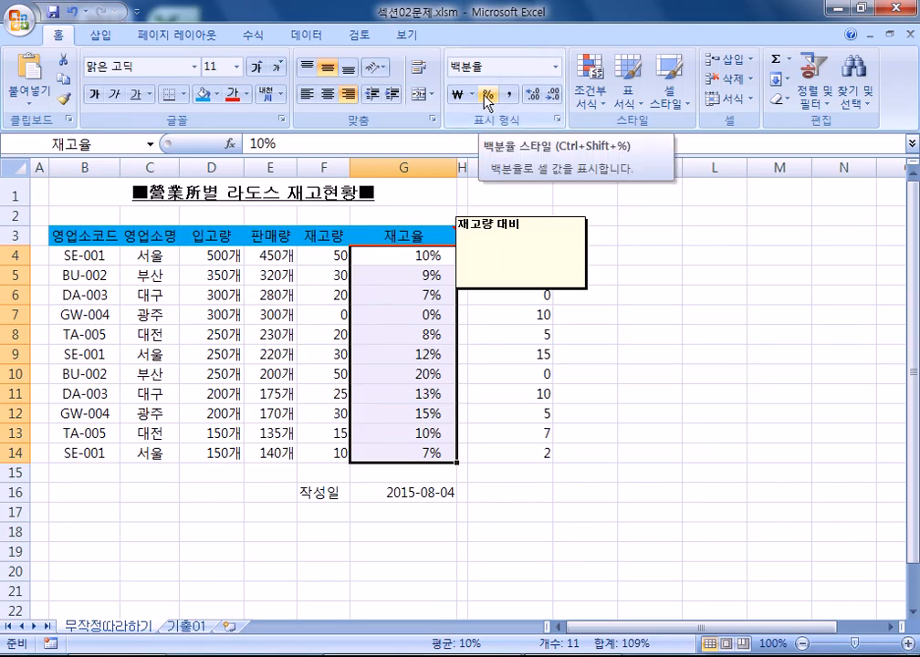
{"action": "left_click", "coordinate": [533, 95]}
{"action": "left_click", "coordinate": [532, 95]}
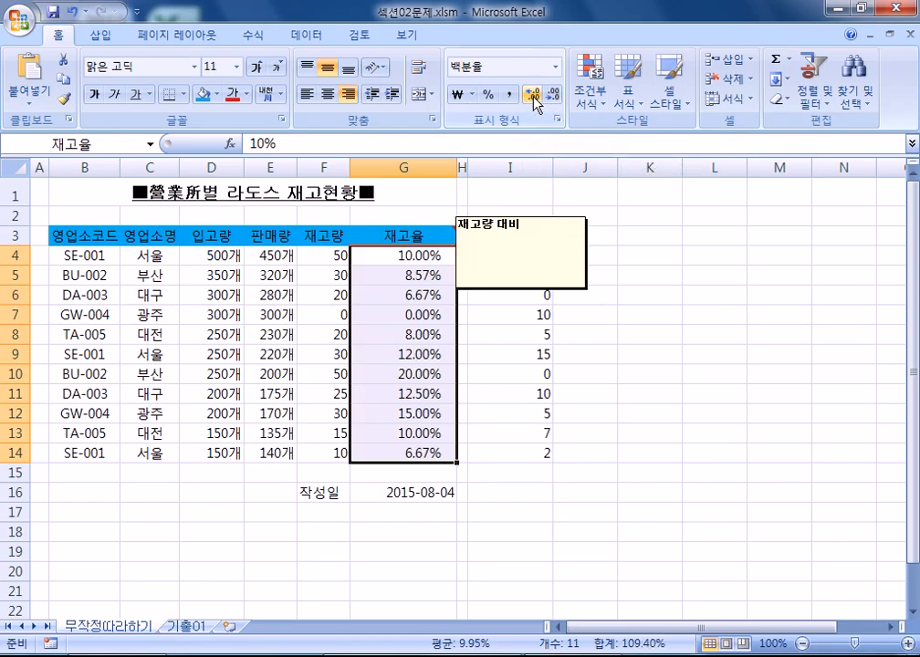
- Try one to four decimal places on the G4:G14 percentages and return them to two
{"action": "left_click", "coordinate": [532, 95]}
{"action": "left_click", "coordinate": [551, 97]}
{"action": "left_click", "coordinate": [551, 97]}
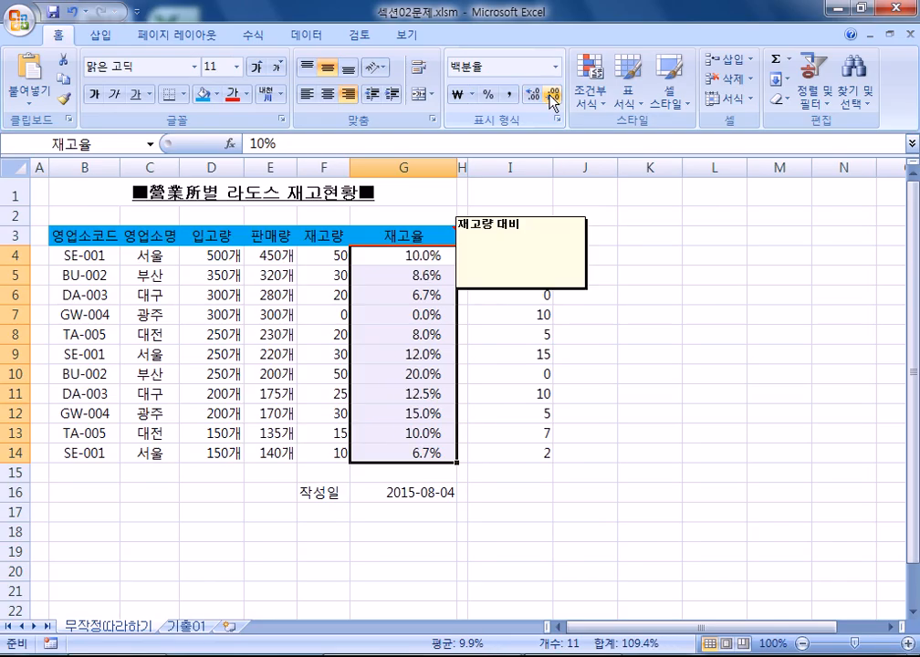
{"action": "left_click", "coordinate": [534, 98]}
{"action": "left_click", "coordinate": [534, 97]}
{"action": "left_click", "coordinate": [534, 97]}
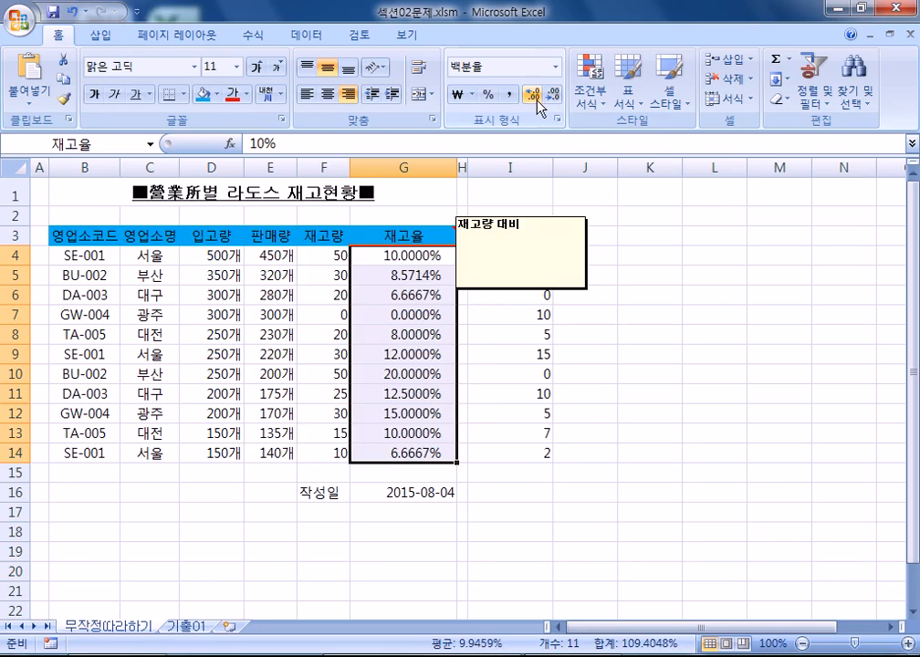
{"action": "left_click", "coordinate": [551, 96]}
{"action": "left_click", "coordinate": [552, 98]}
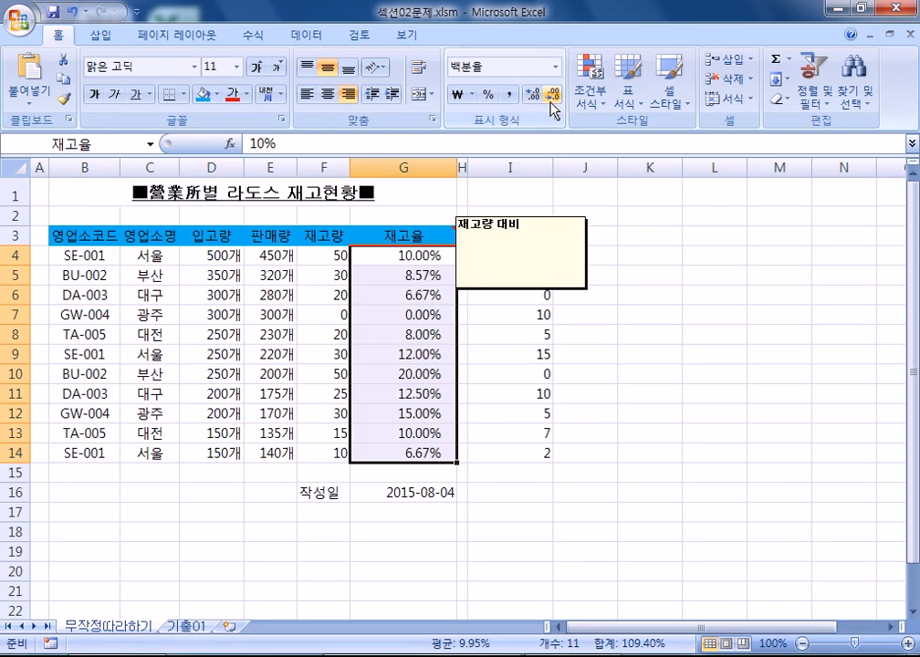
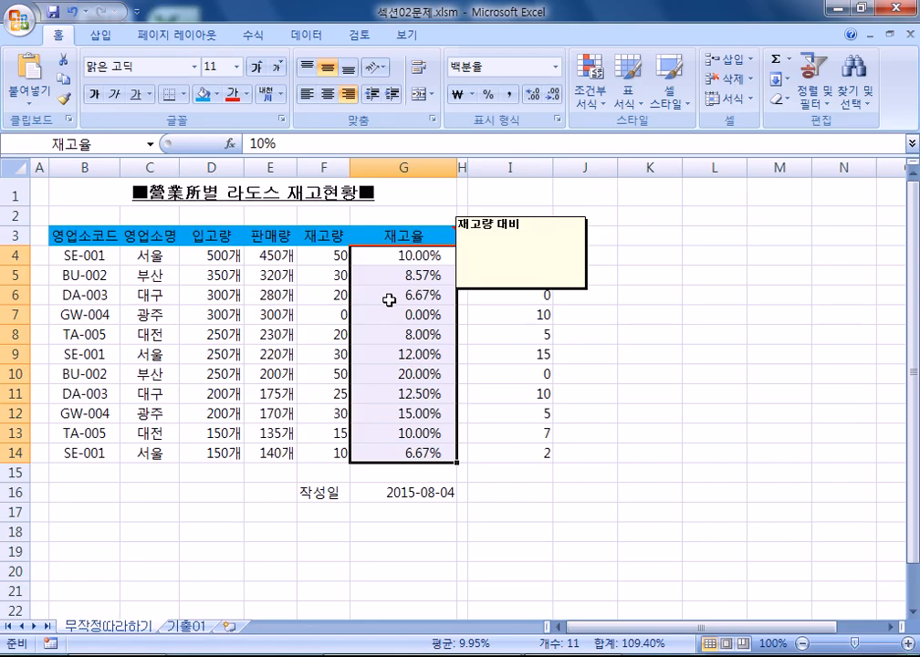
- Apply the custom date format yyyy"年" mm"月" dd"日" to the 작성일 date in G16
{"action": "left_click", "coordinate": [387, 490]}
{"action": "scroll", "coordinate": [389, 305], "scroll_direction": "down", "scroll_amount": 3}
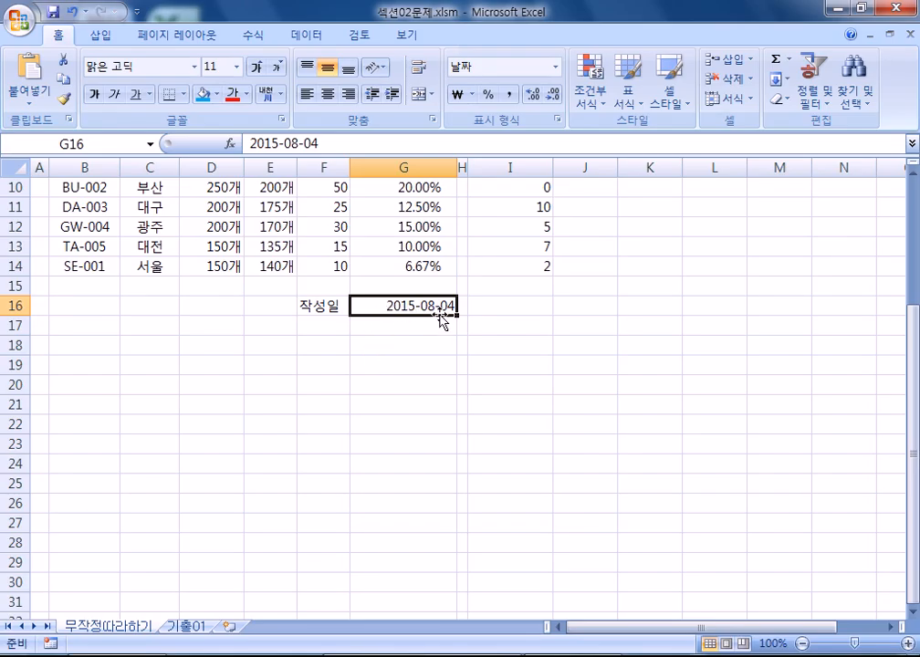
{"action": "left_click", "coordinate": [385, 344]}
{"action": "left_click", "coordinate": [408, 305]}
{"action": "key", "text": "ctrl+1"}
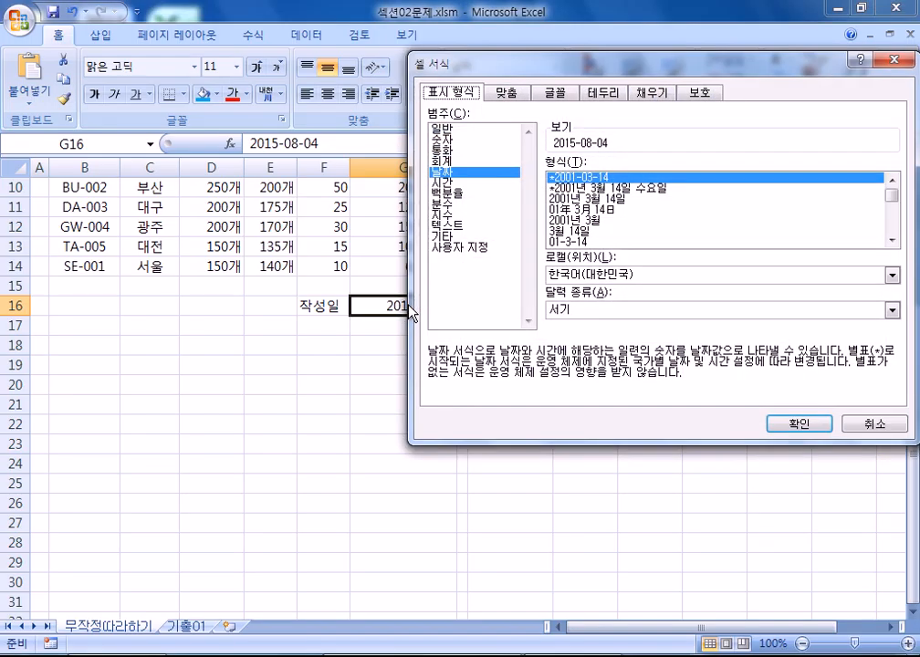
{"action": "left_click", "coordinate": [461, 247]}
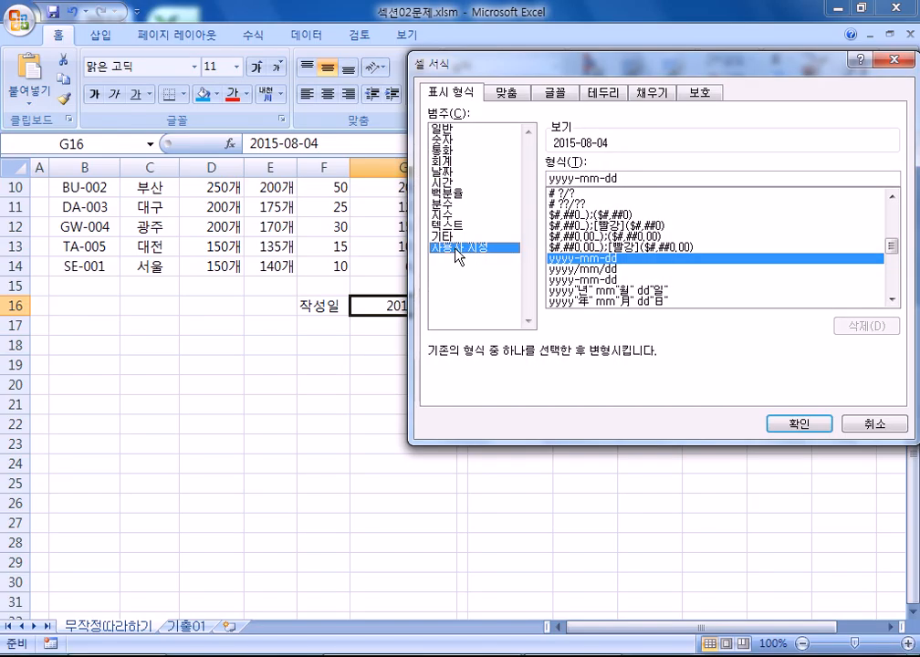
{"action": "left_click", "coordinate": [447, 170]}
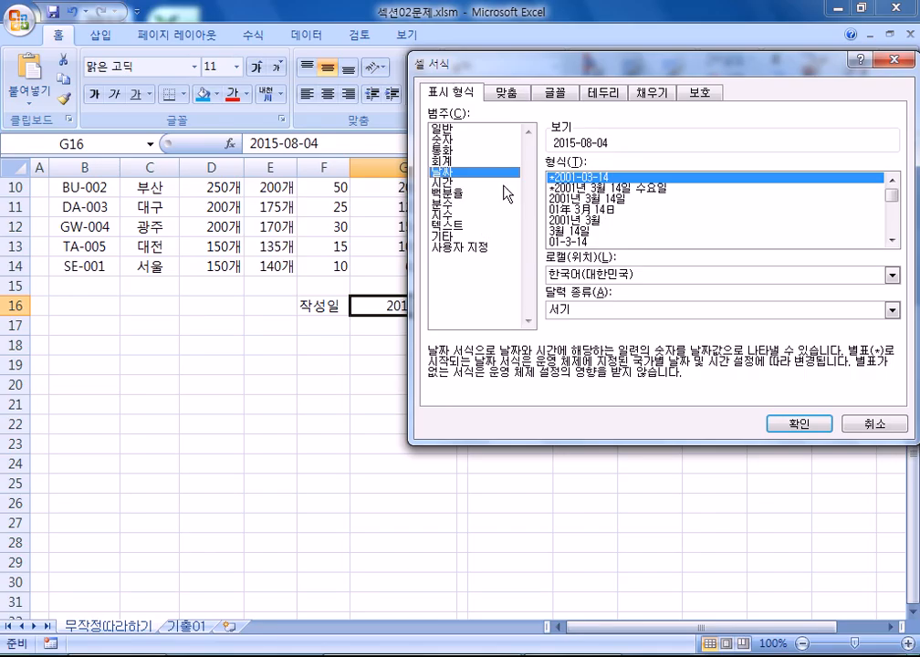
{"action": "left_click", "coordinate": [462, 247]}
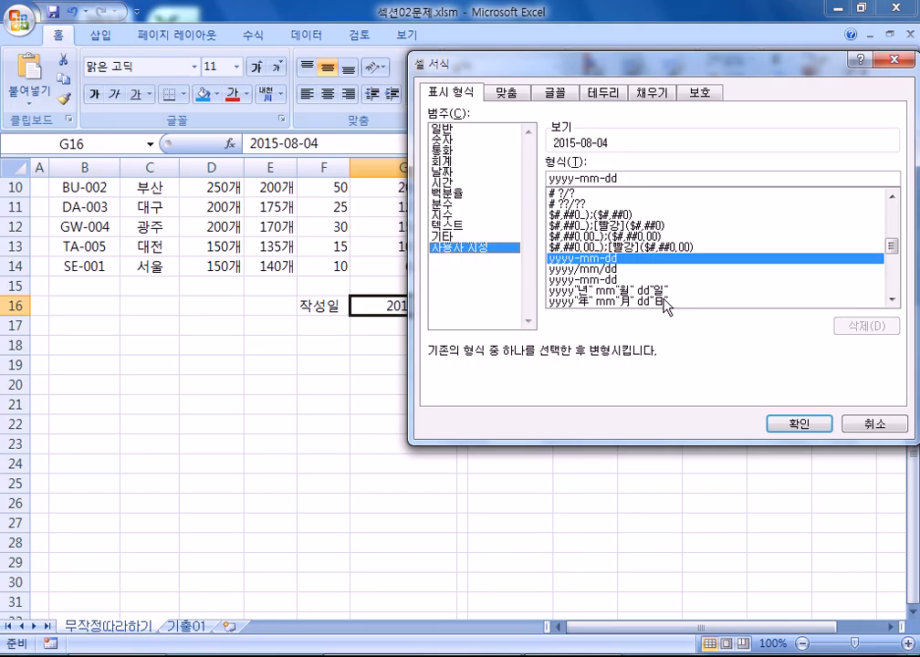
{"action": "left_click", "coordinate": [591, 301]}
{"action": "scroll", "coordinate": [676, 256], "scroll_direction": "down", "scroll_amount": 2}
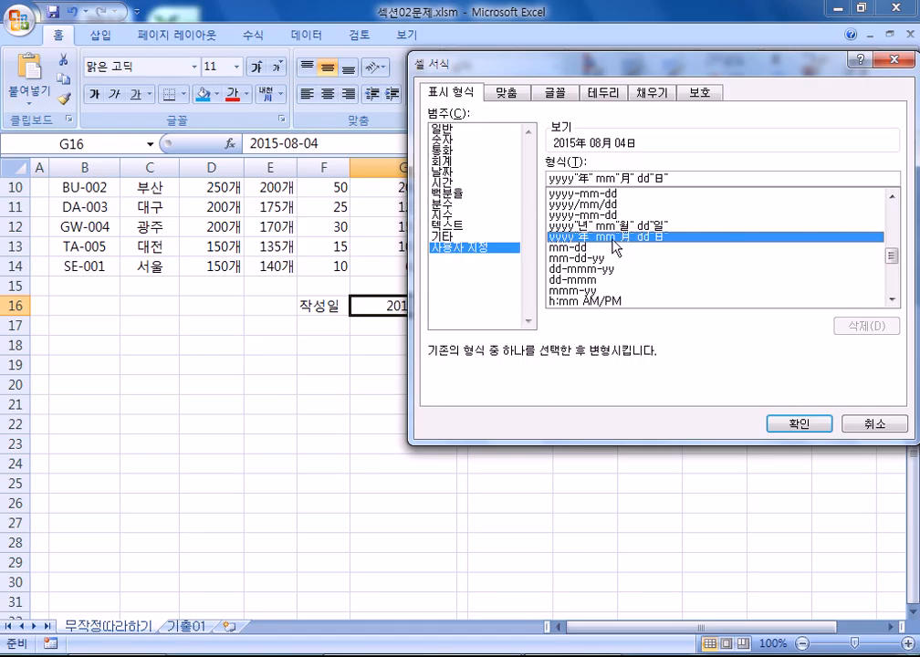
{"action": "left_click", "coordinate": [798, 425]}
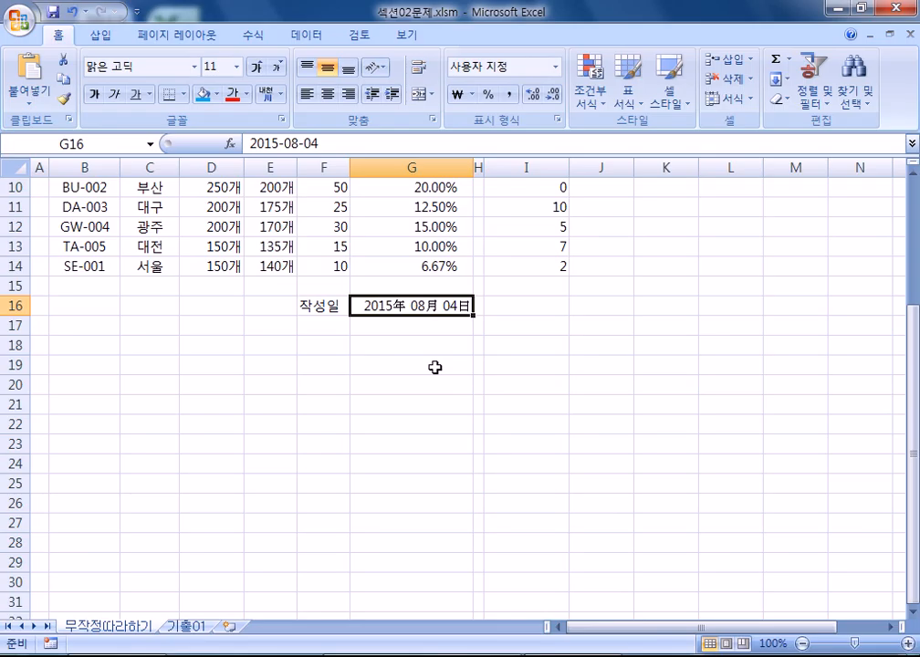
- Move the G3 comment box off the 지난달재고량 column to the empty area over columns K to M, rows 1 to 4
{"action": "scroll", "coordinate": [435, 367], "scroll_direction": "up", "scroll_amount": 3}
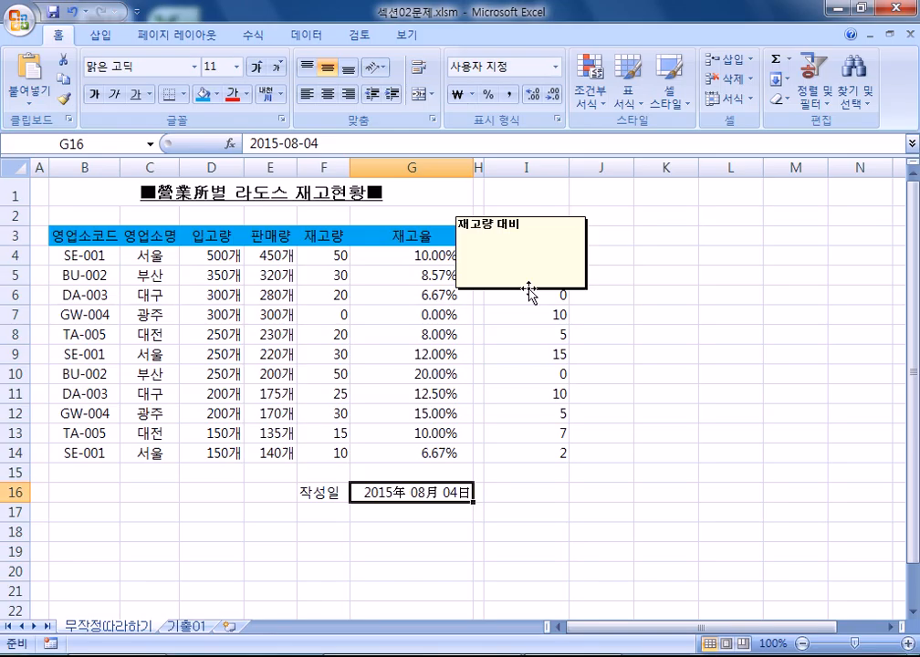
{"action": "left_click", "coordinate": [586, 242]}
{"action": "left_click_drag", "start_coordinate": [674, 226], "coordinate": [749, 217]}
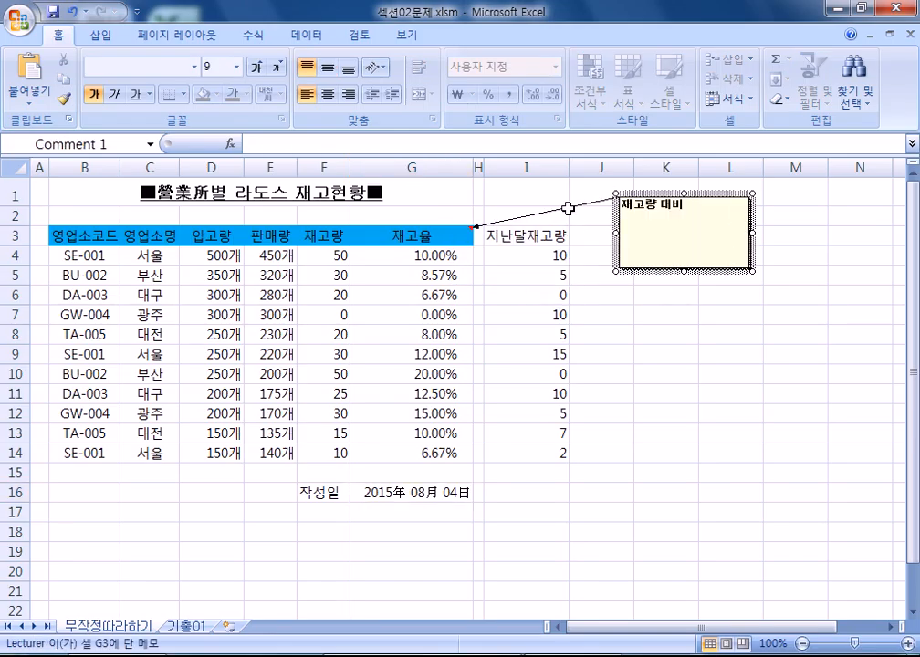
{"action": "left_click", "coordinate": [628, 426]}
{"action": "left_click", "coordinate": [666, 269]}
{"action": "left_click_drag", "start_coordinate": [666, 269], "coordinate": [699, 272]}
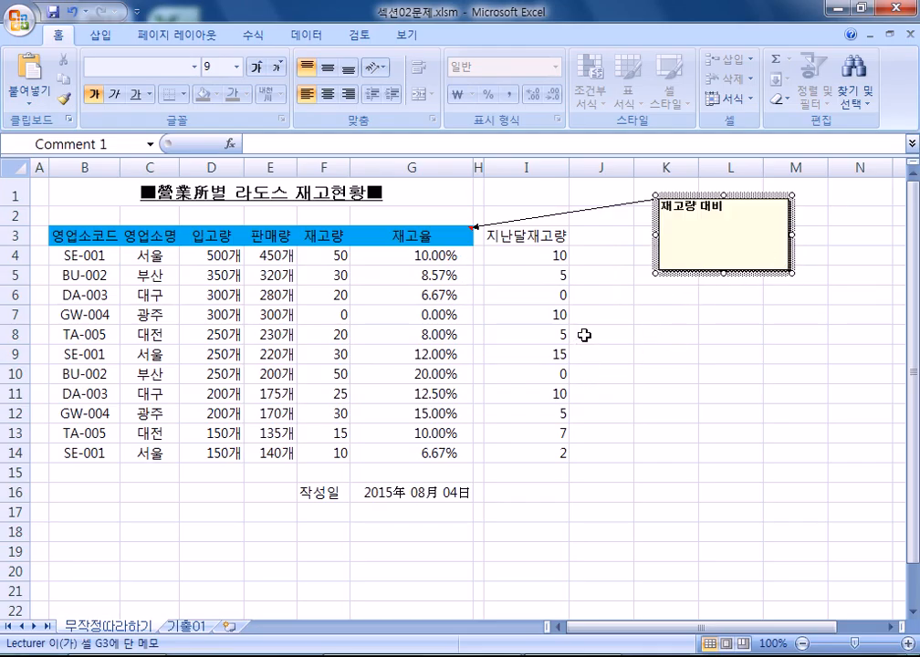
{"action": "left_click", "coordinate": [617, 355]}
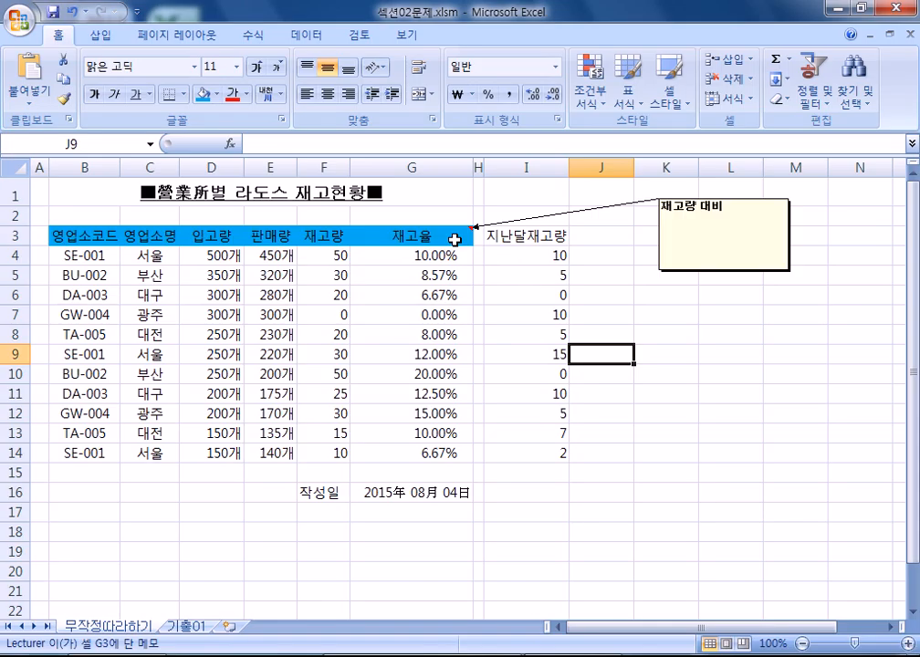
- Try hiding the comment on G3 and set it to display permanently again
{"action": "right_click", "coordinate": [454, 240]}
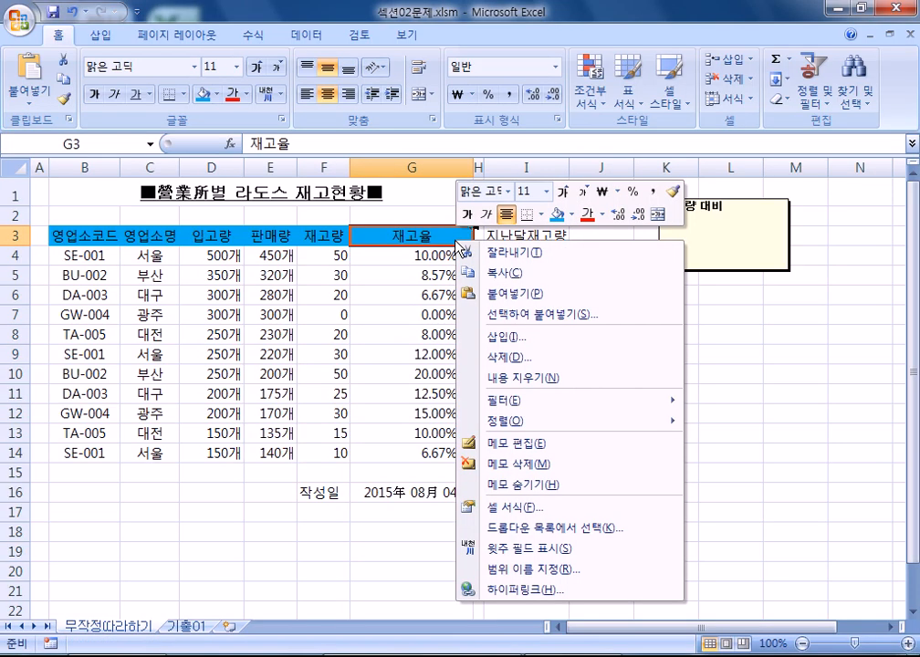
{"action": "left_click", "coordinate": [593, 487]}
{"action": "left_click", "coordinate": [410, 433]}
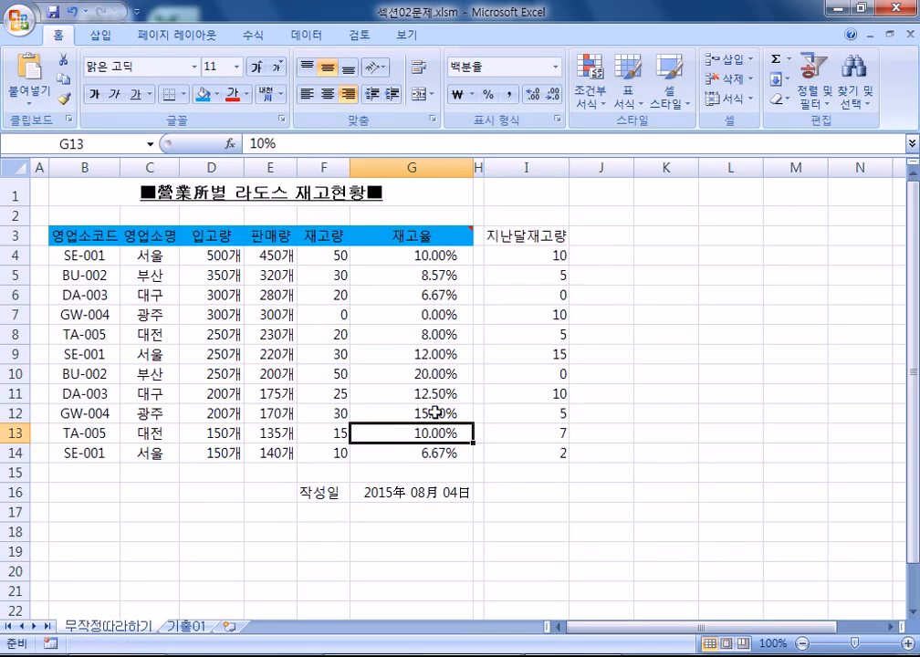
{"action": "left_click", "coordinate": [405, 236]}
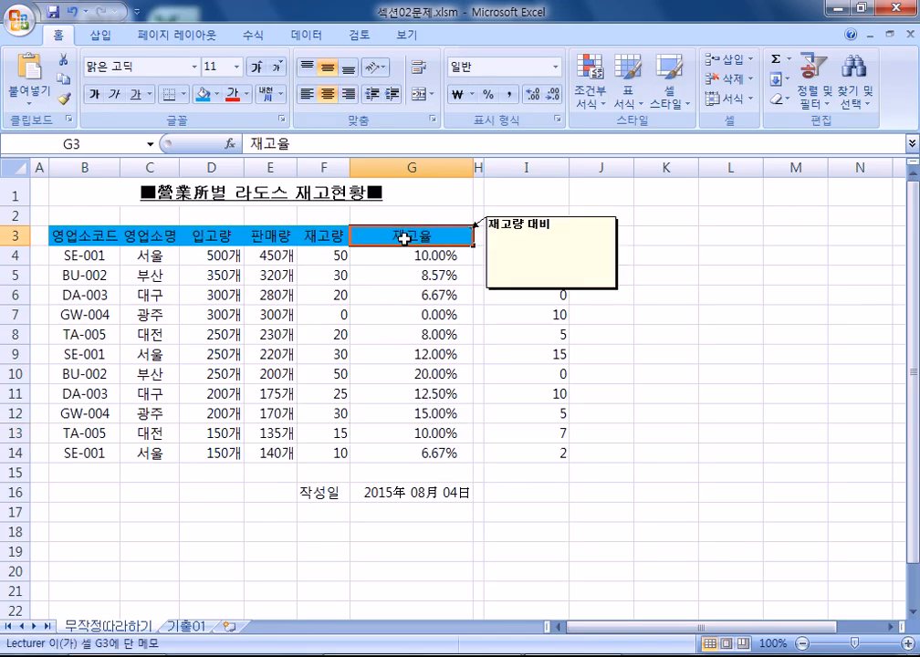
{"action": "right_click", "coordinate": [407, 238]}
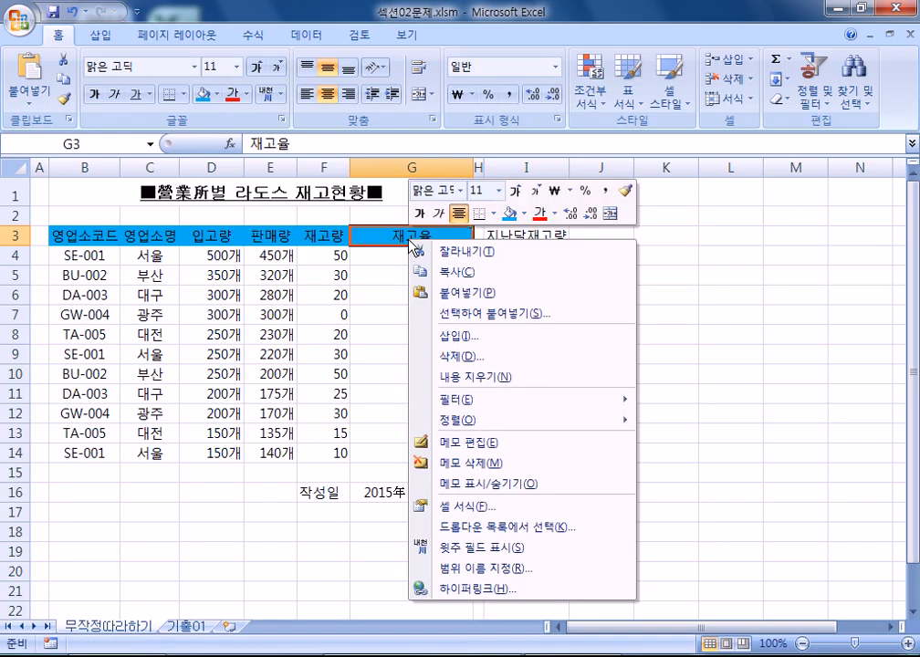
{"action": "left_click", "coordinate": [460, 485]}
{"action": "left_click", "coordinate": [670, 312]}
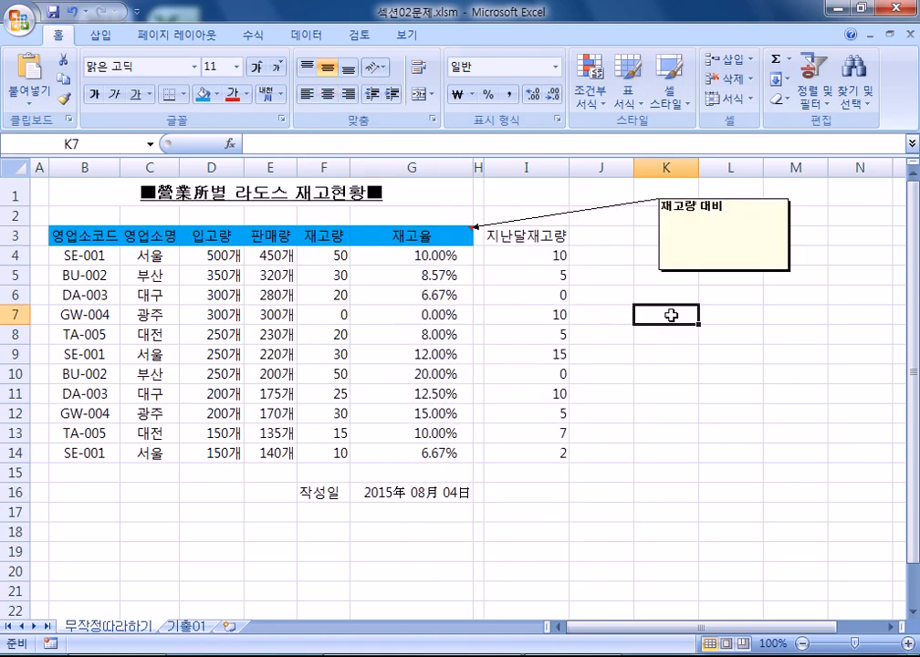
- Copy the 지난달재고량 values in I4:I14
{"action": "left_click", "coordinate": [540, 257]}
{"action": "left_click_drag", "start_coordinate": [539, 257], "coordinate": [546, 449]}
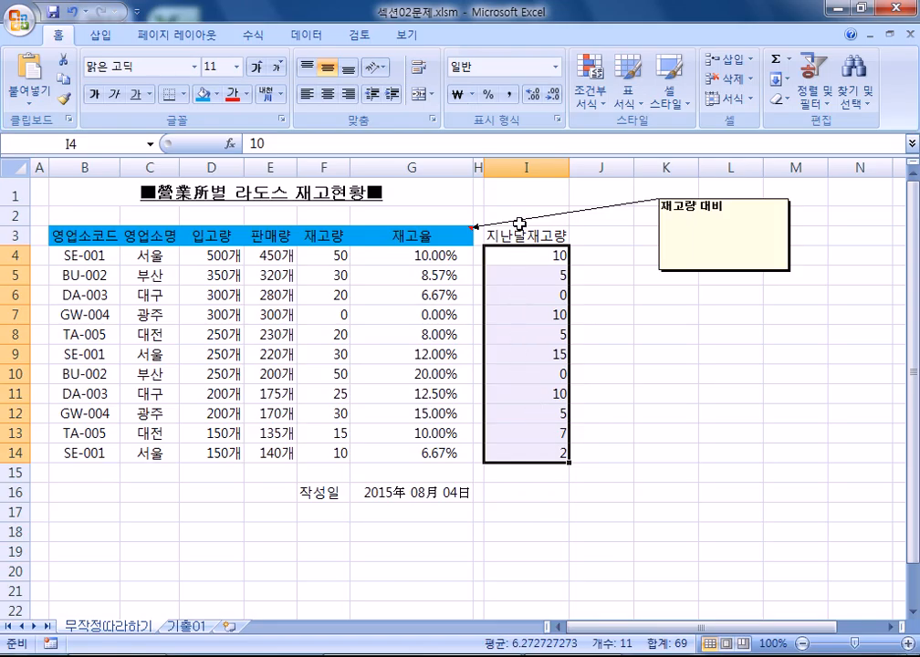
{"action": "right_click", "coordinate": [529, 272]}
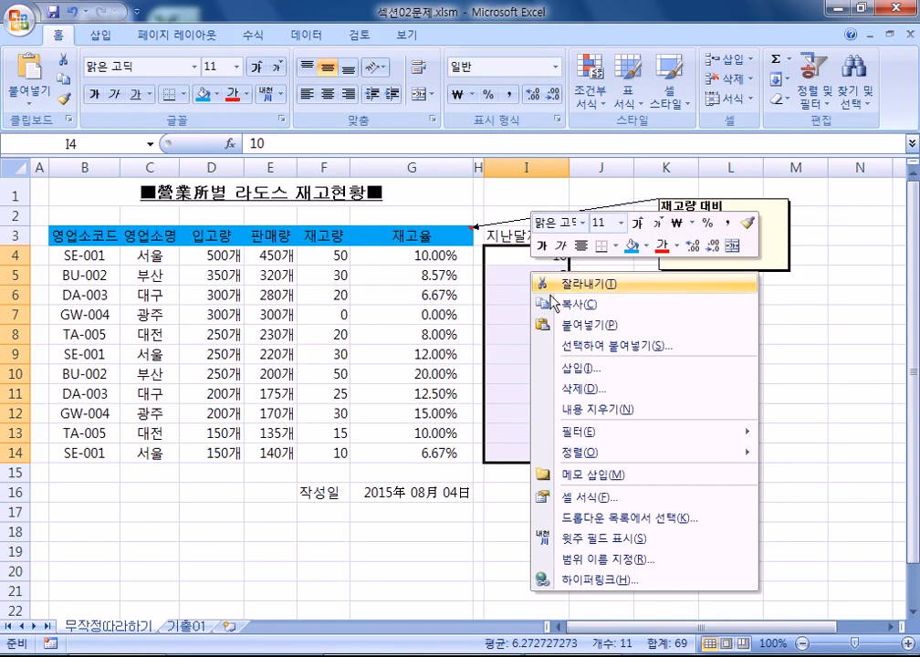
{"action": "left_click", "coordinate": [545, 301]}
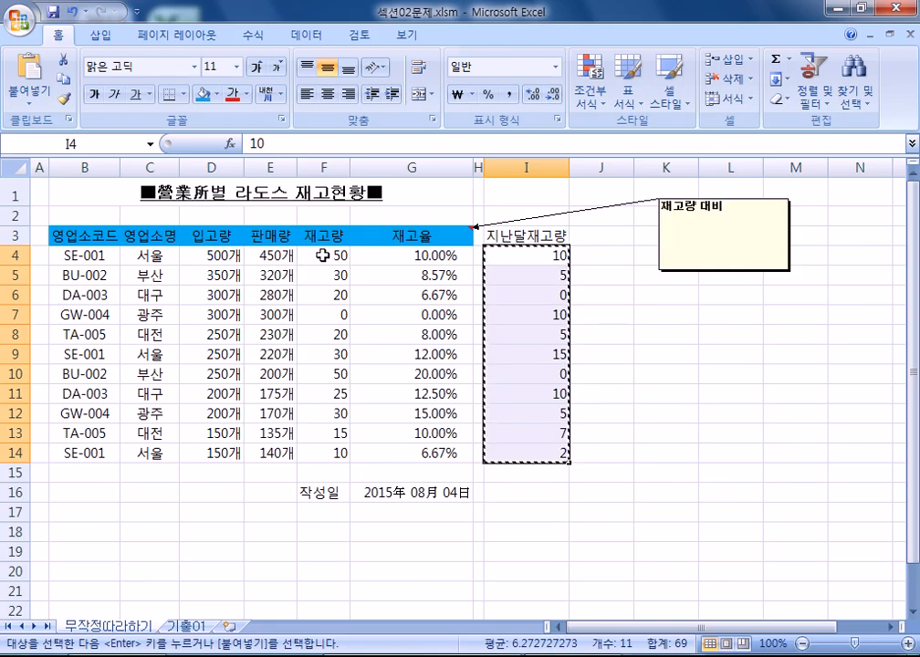
- Paste Special the copied 지난달재고량 values onto the 재고량 cells F4:F14 with the 더하기 operation, and clear the copy marquee
{"action": "left_click_drag", "start_coordinate": [323, 256], "coordinate": [334, 450]}
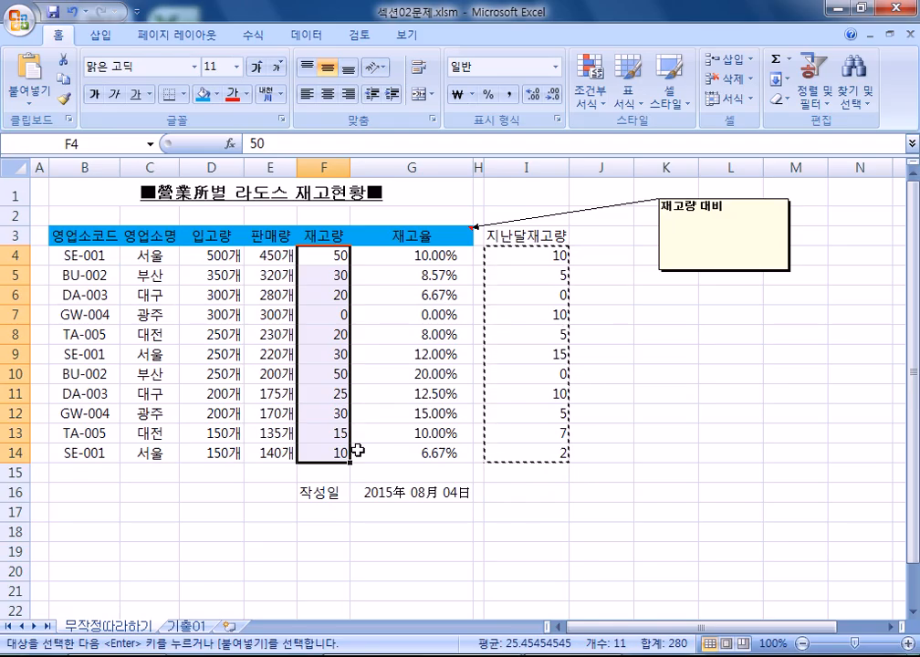
{"action": "right_click", "coordinate": [322, 255]}
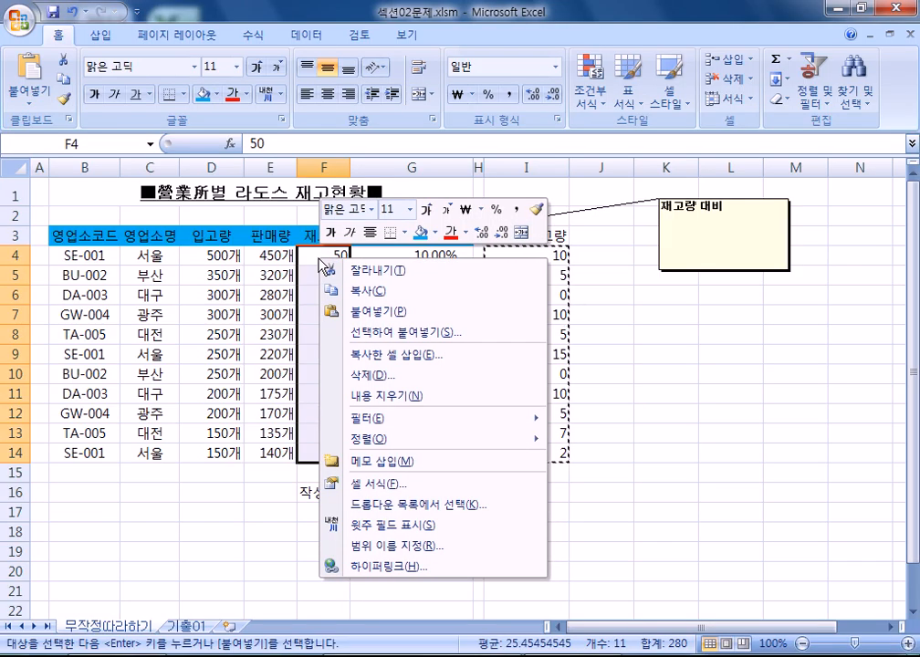
{"action": "left_click", "coordinate": [372, 333]}
{"action": "left_click_drag", "start_coordinate": [324, 198], "coordinate": [525, 198]}
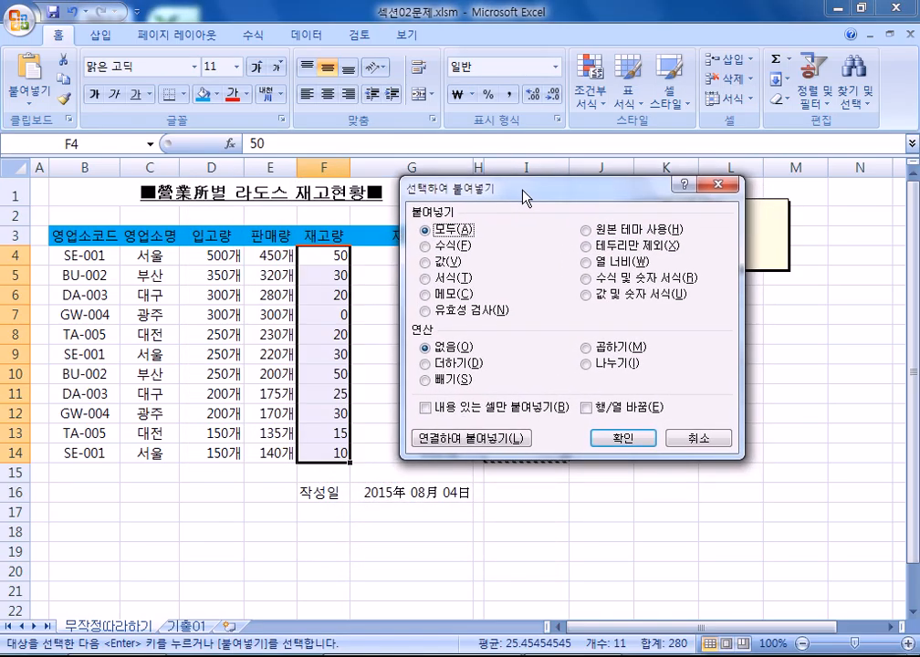
{"action": "left_click", "coordinate": [425, 365]}
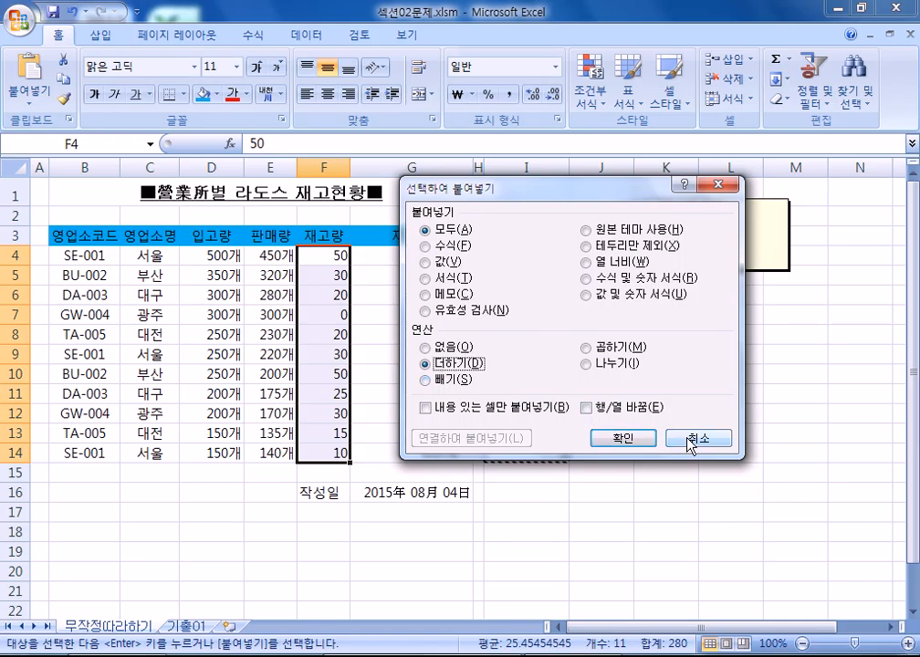
{"action": "left_click", "coordinate": [427, 349]}
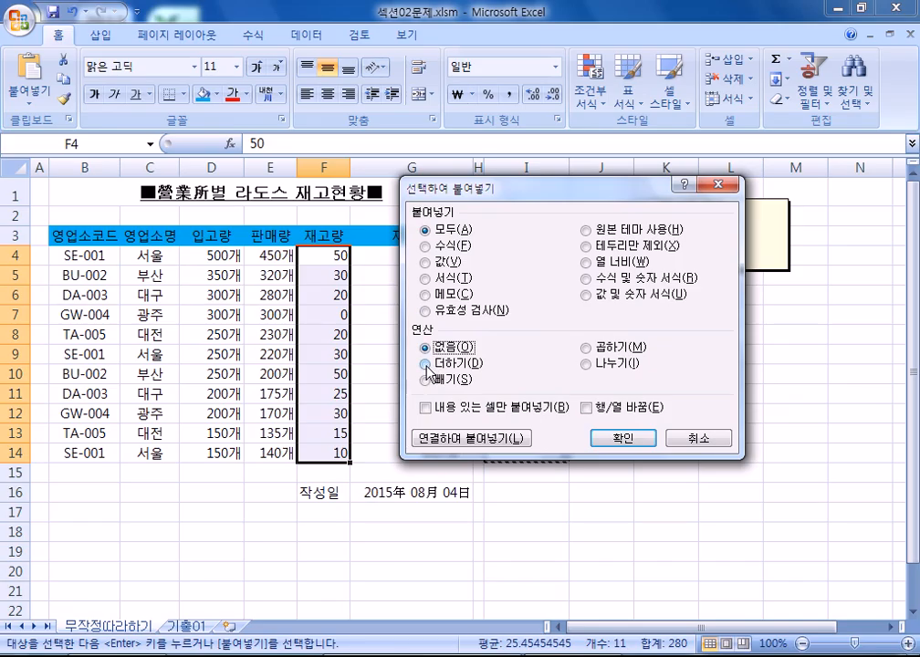
{"action": "left_click", "coordinate": [452, 368]}
{"action": "left_click_drag", "start_coordinate": [514, 196], "coordinate": [701, 246]}
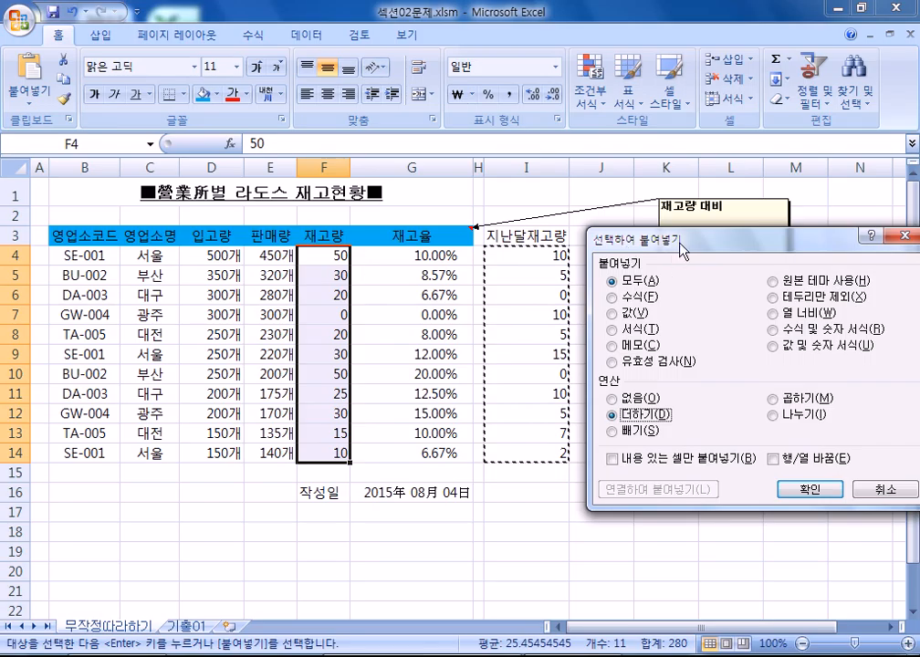
{"action": "left_click_drag", "start_coordinate": [684, 244], "coordinate": [561, 204]}
{"action": "left_click", "coordinate": [696, 453]}
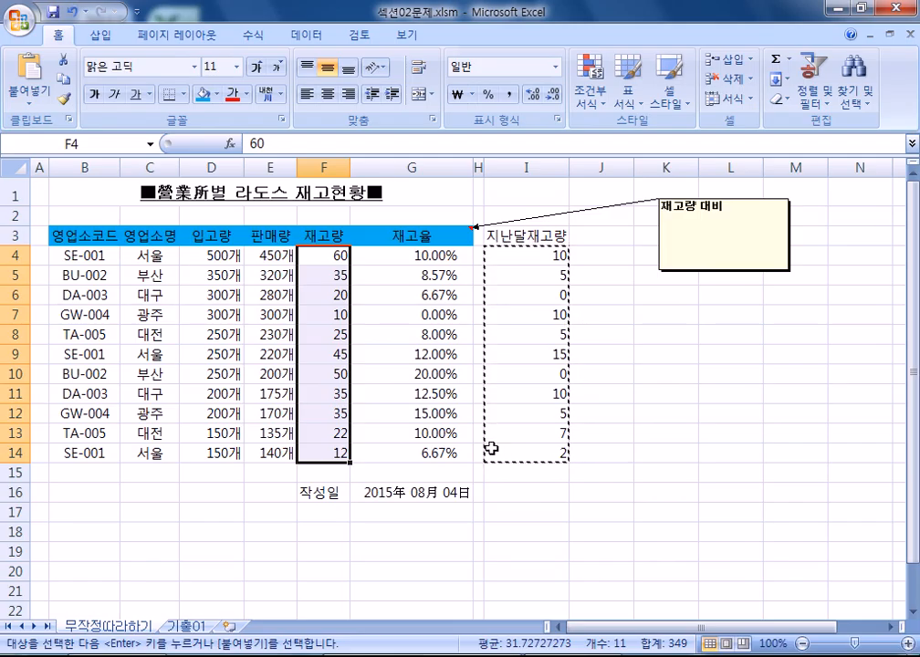
{"action": "key", "text": "Escape"}
{"action": "key", "text": "shift+BackSpace"}
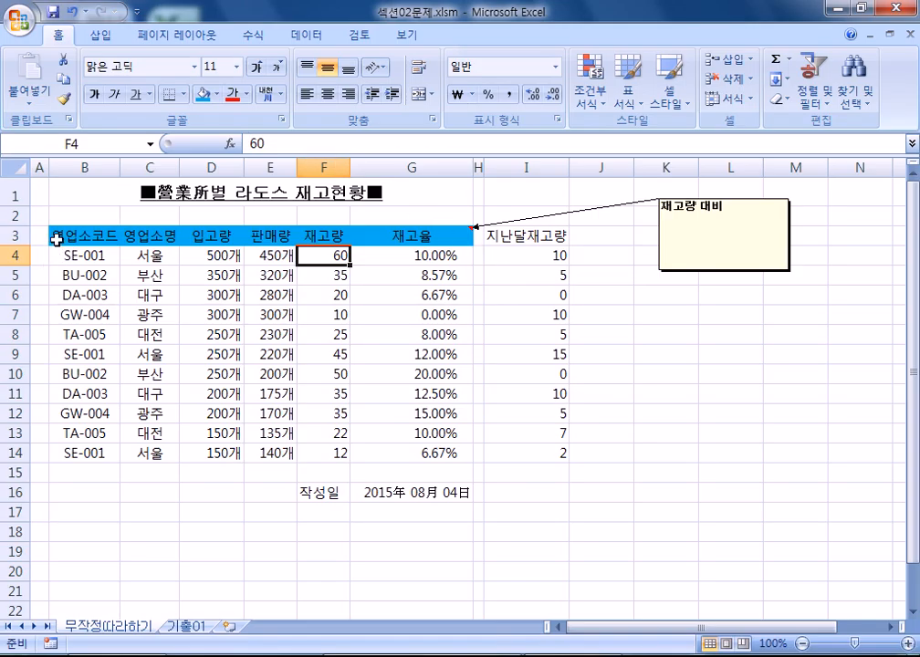
{"action": "left_click", "coordinate": [66, 236]}
{"action": "left_click_drag", "start_coordinate": [66, 235], "coordinate": [441, 454]}
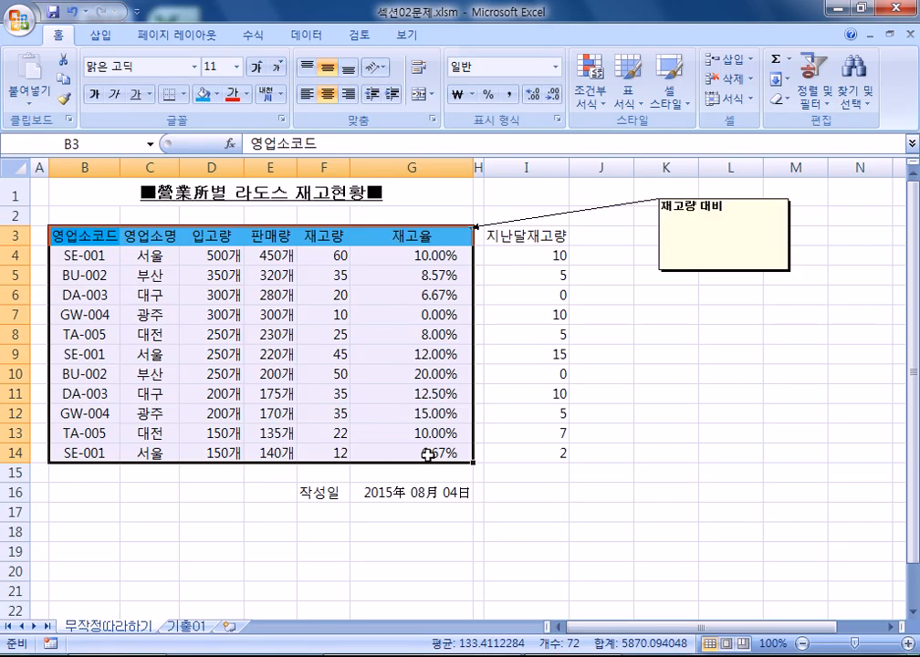
{"action": "scroll", "coordinate": [412, 540], "scroll_direction": "down", "scroll_amount": 3}
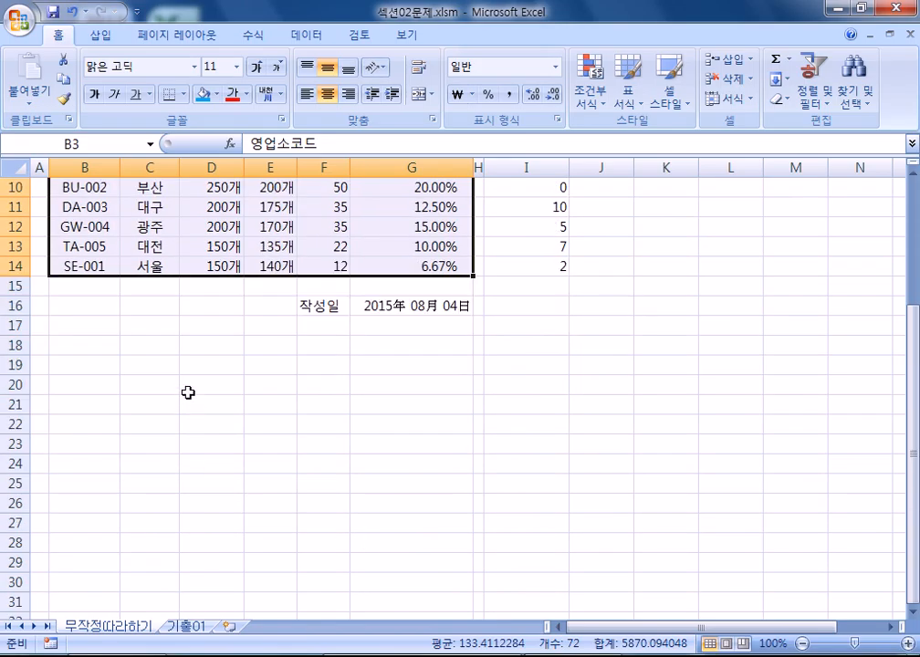
{"action": "left_click", "coordinate": [239, 390]}
{"action": "left_click", "coordinate": [263, 460]}
{"action": "left_click", "coordinate": [255, 368]}
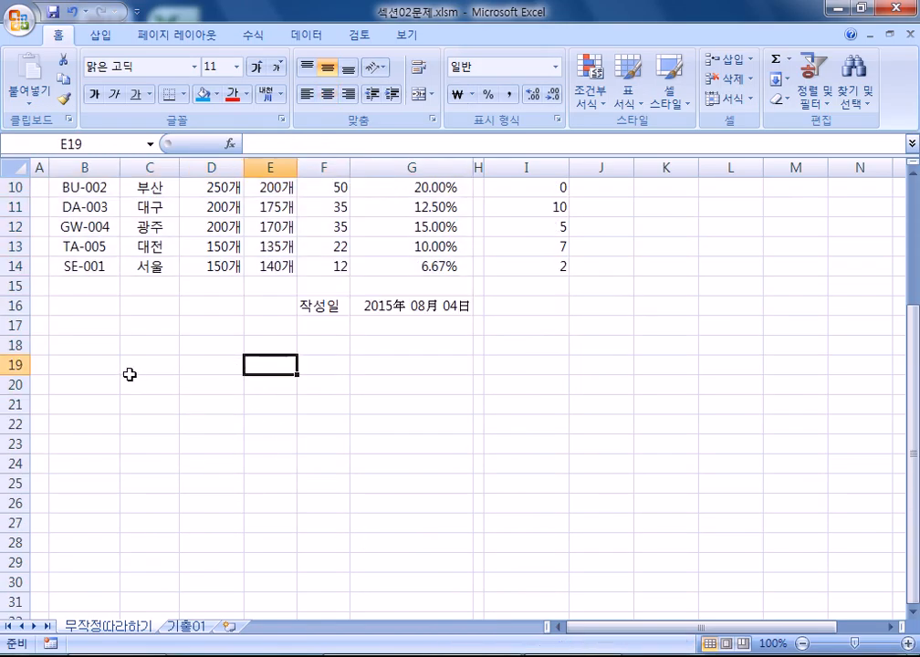
{"action": "left_click_drag", "start_coordinate": [129, 370], "coordinate": [325, 404]}
{"action": "left_click", "coordinate": [239, 329]}
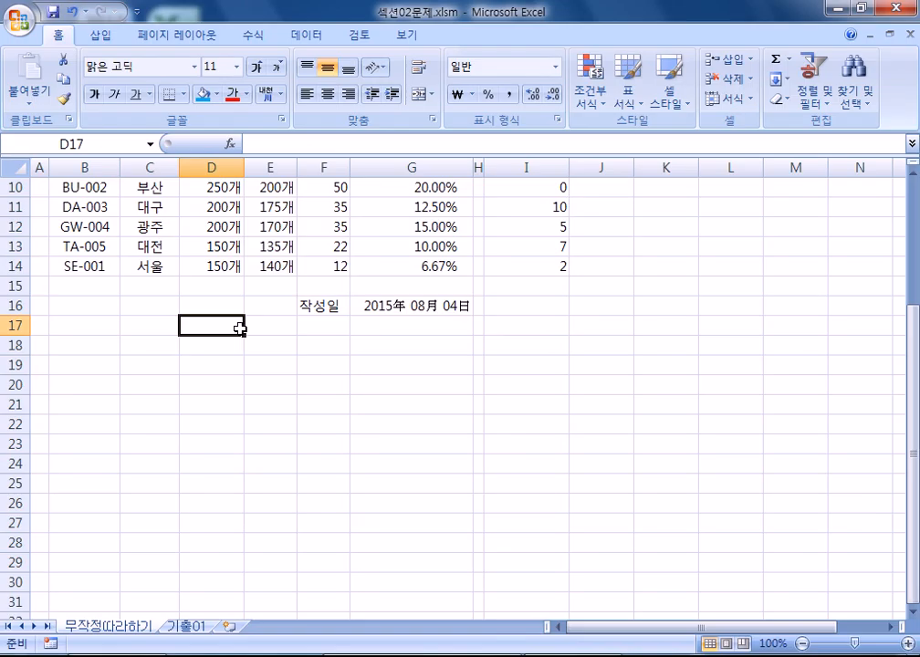
{"action": "scroll", "coordinate": [239, 329], "scroll_direction": "up", "scroll_amount": 3}
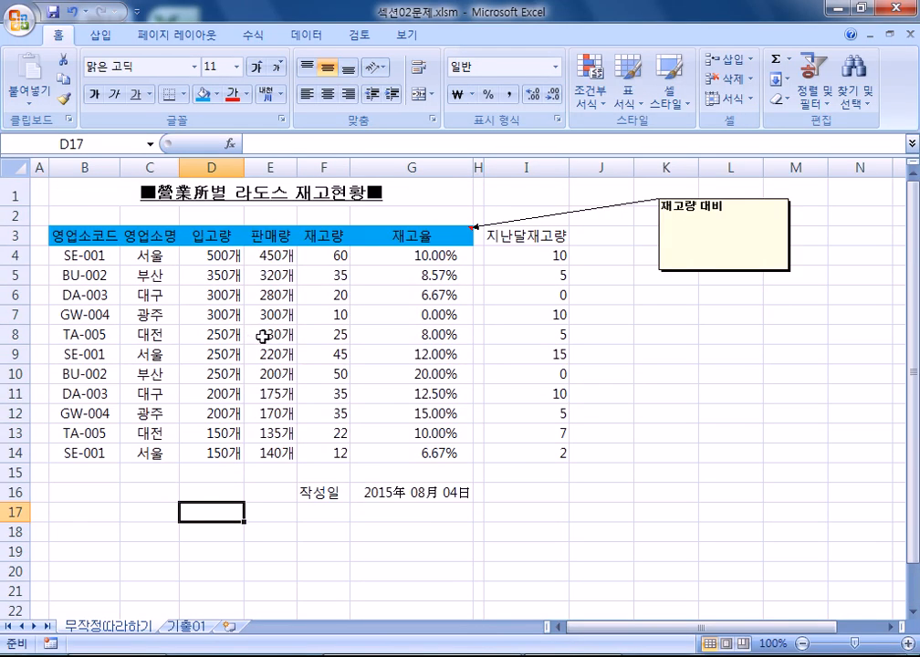
- Check the inventory table's printed page in print preview and return to the worksheet
{"action": "left_click", "coordinate": [20, 19]}
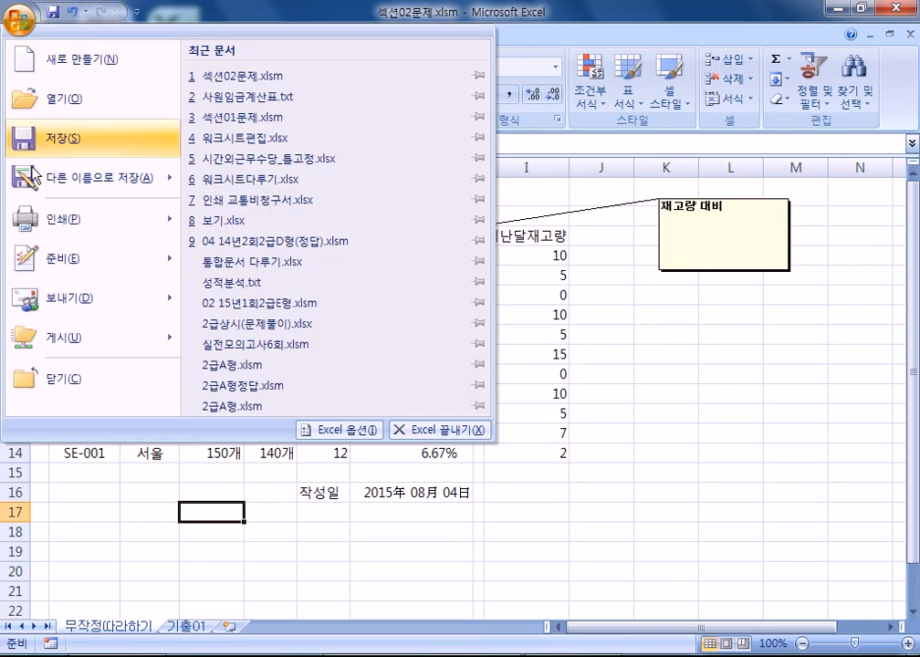
{"action": "mouse_move", "coordinate": [40, 222]}
{"action": "left_click", "coordinate": [246, 207]}
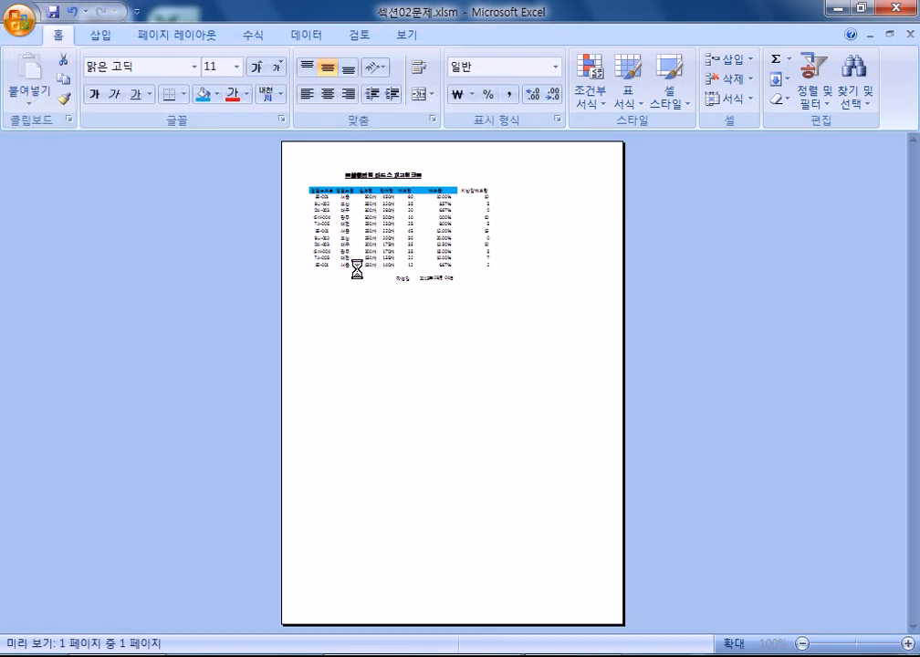
{"action": "left_click", "coordinate": [376, 245]}
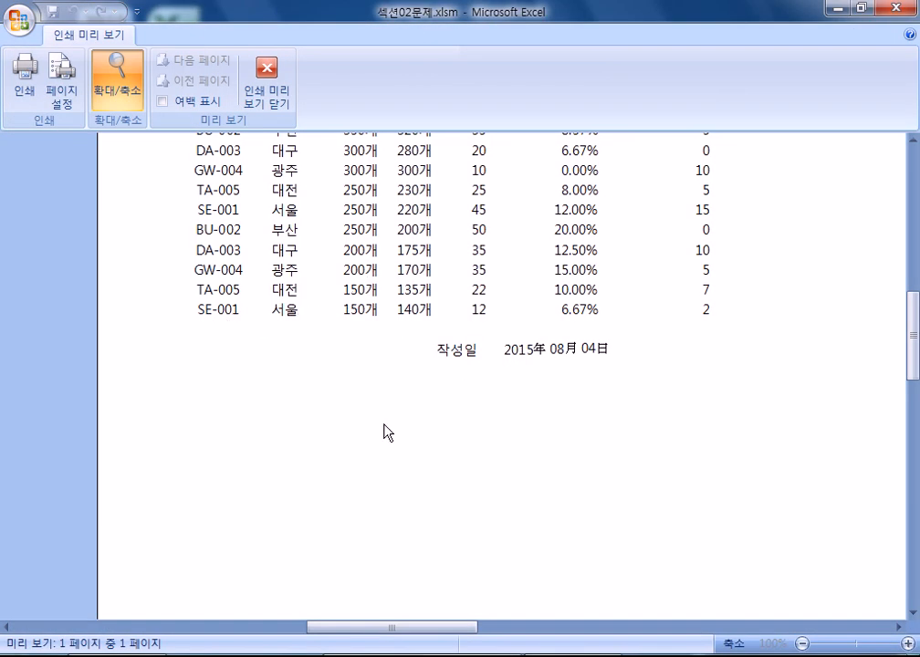
{"action": "scroll", "coordinate": [407, 435], "scroll_direction": "down", "scroll_amount": 2}
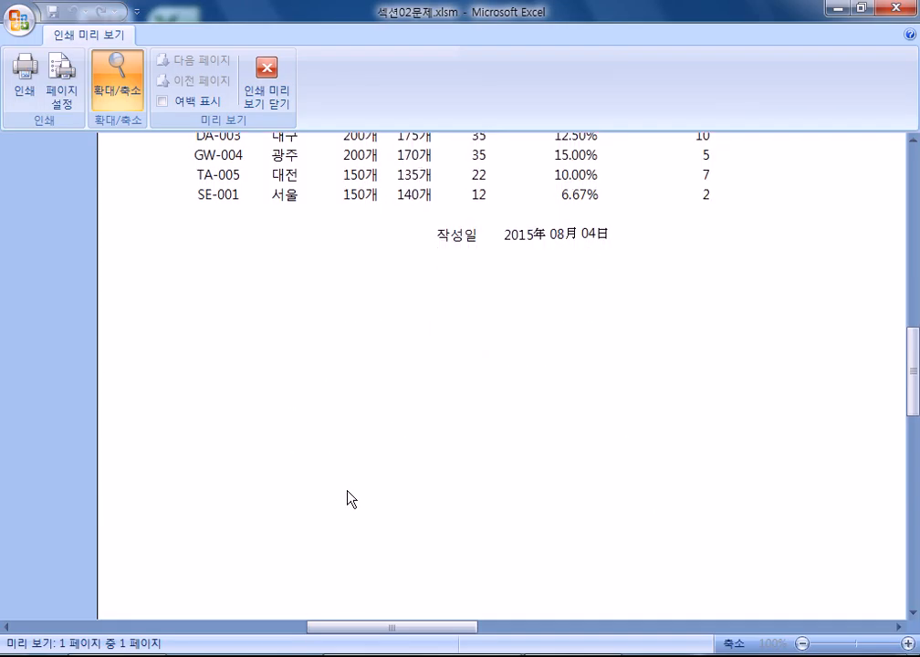
{"action": "key", "text": "Escape"}
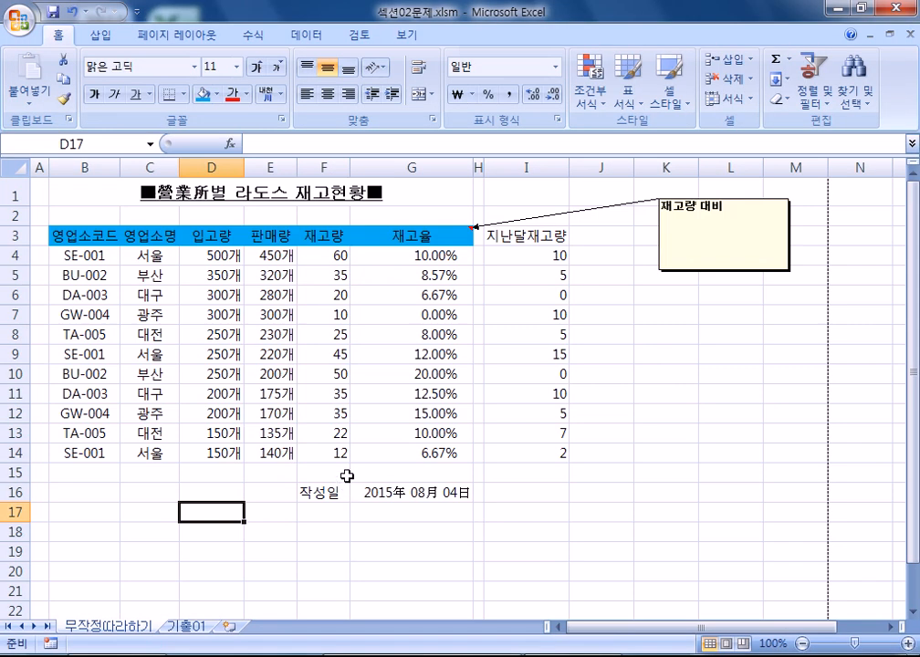
{"action": "left_click", "coordinate": [677, 334]}
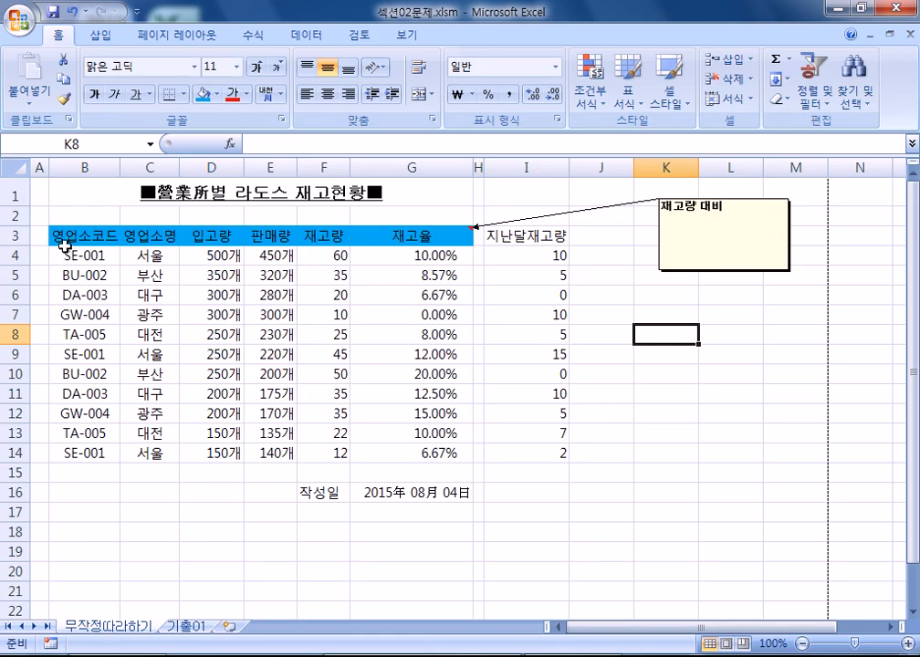
{"action": "left_click", "coordinate": [75, 235]}
{"action": "left_click_drag", "start_coordinate": [74, 235], "coordinate": [378, 453]}
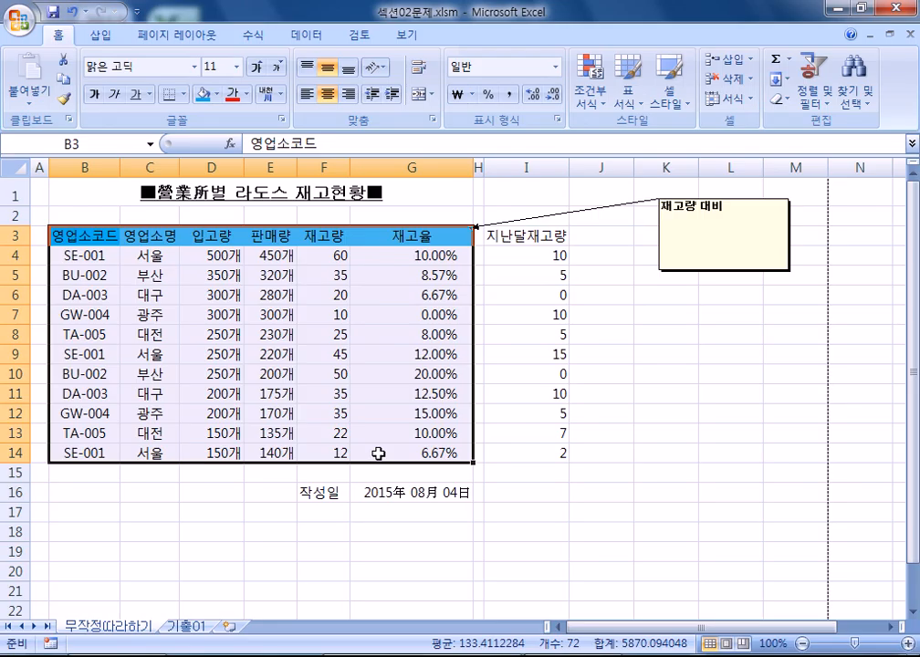
{"action": "left_click", "coordinate": [183, 95]}
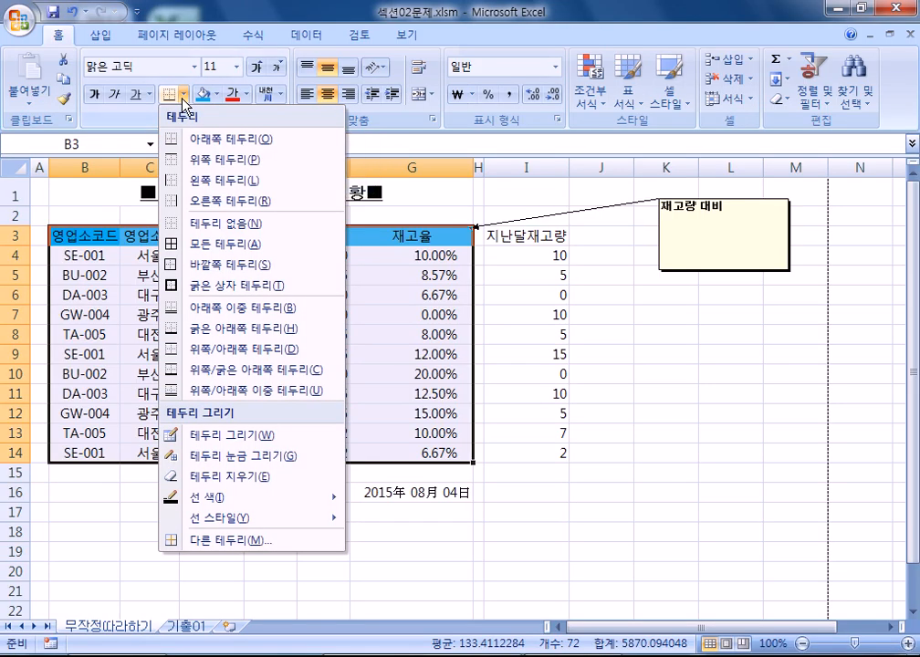
{"action": "left_click", "coordinate": [196, 252]}
- Set up thin solid borders in standard blue for the outline and inside lines of B3:G14 in the cell formatting dialog
{"action": "left_click_drag", "start_coordinate": [64, 237], "coordinate": [437, 464]}
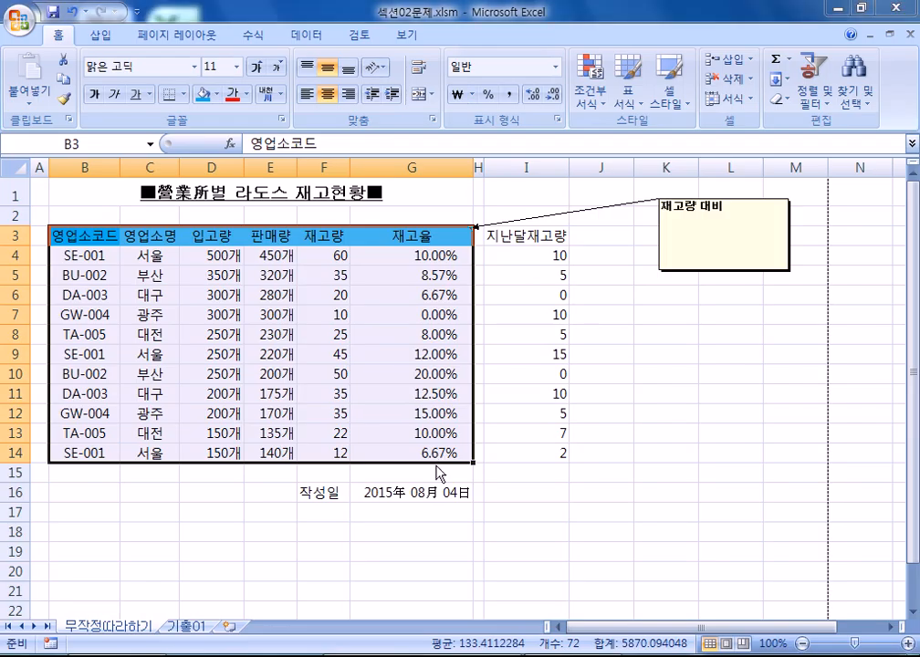
{"action": "key", "text": "ctrl+1"}
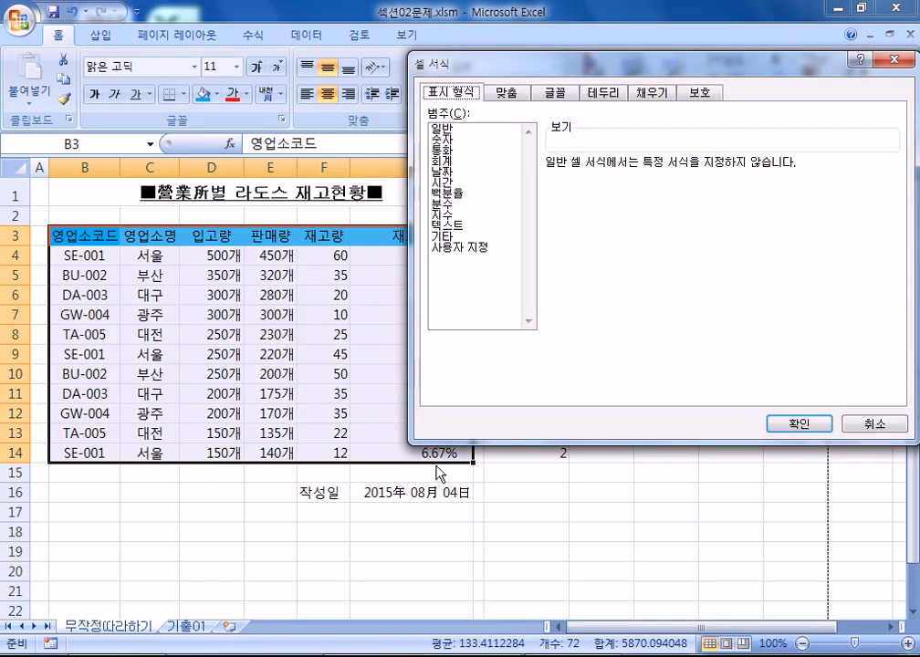
{"action": "left_click", "coordinate": [604, 94]}
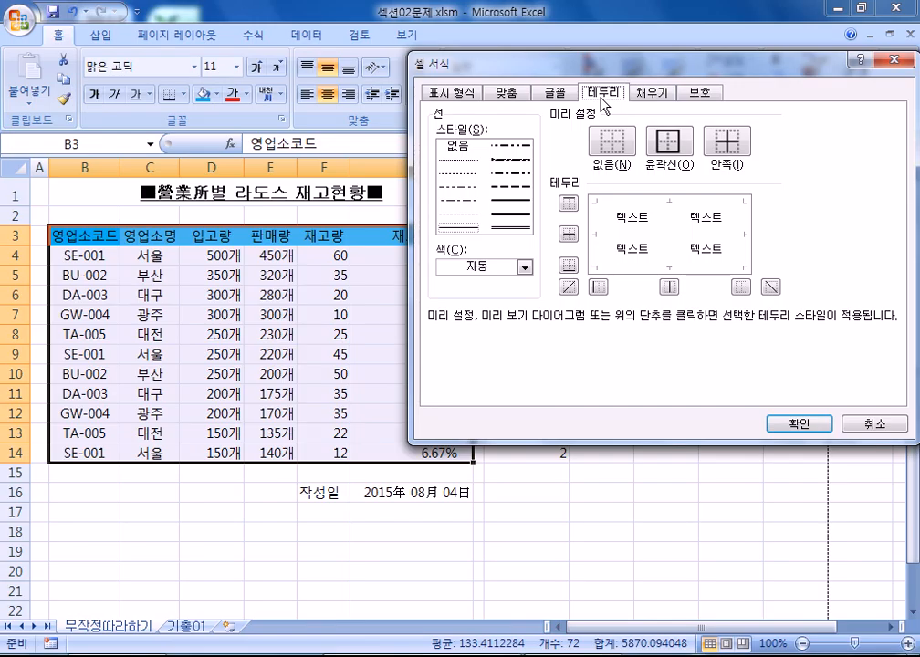
{"action": "left_click", "coordinate": [506, 270]}
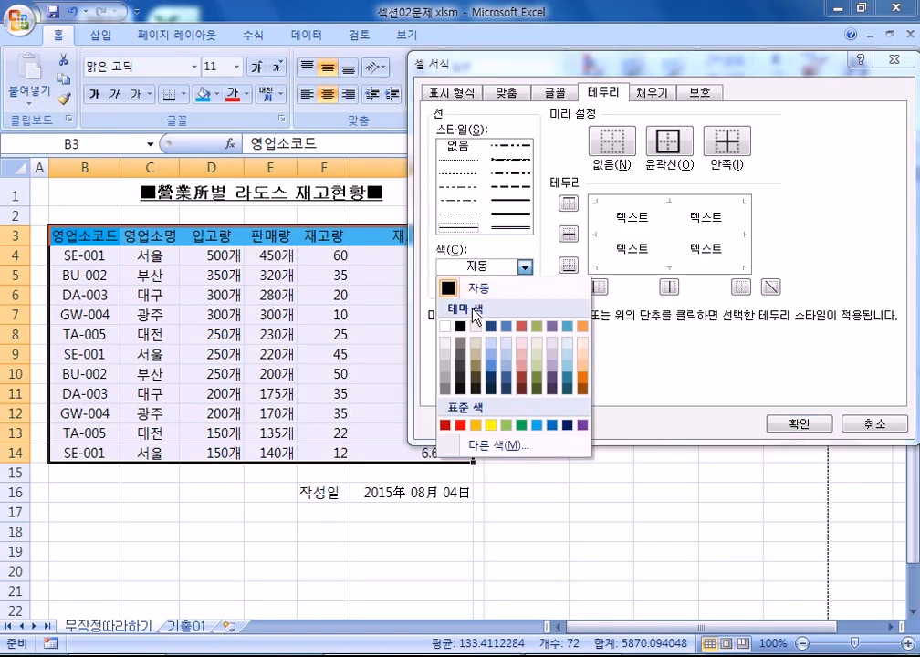
{"action": "left_click", "coordinate": [553, 426]}
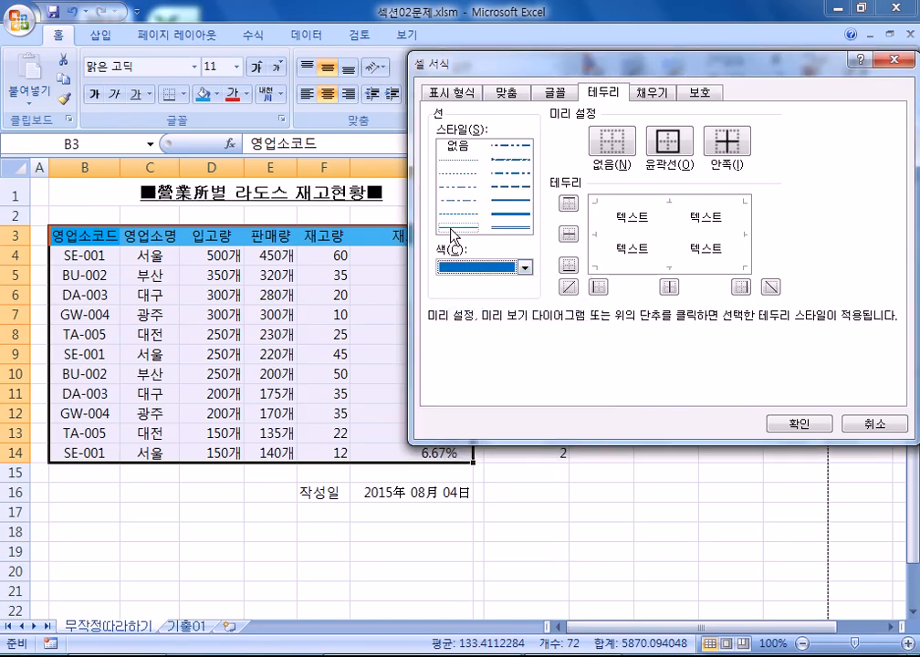
{"action": "left_click", "coordinate": [667, 140]}
{"action": "left_click", "coordinate": [716, 144]}
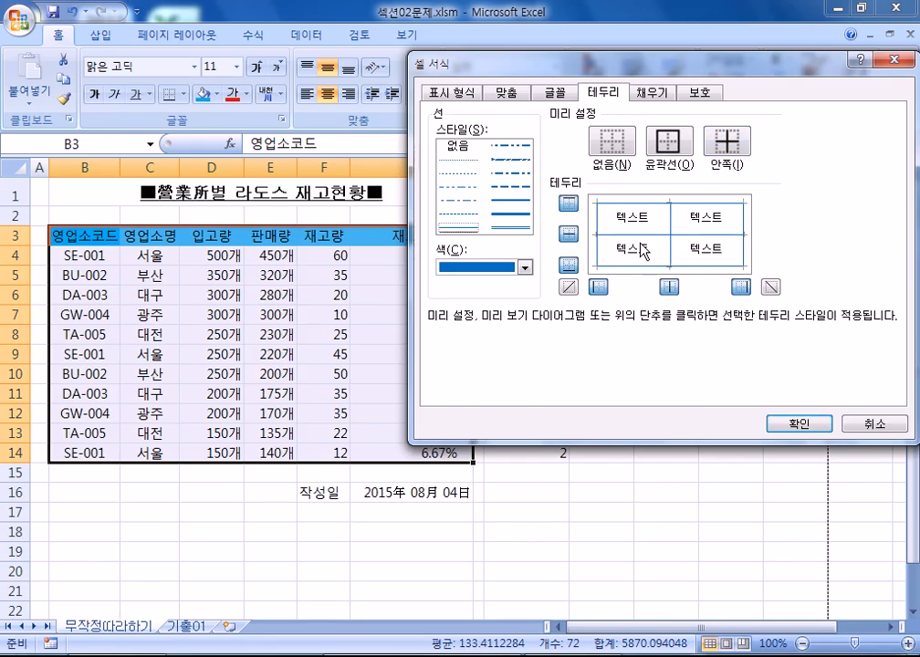
- Clear the border presets, set the standard blue outline and inside lines again, and apply them to B3:G14
{"action": "left_click", "coordinate": [469, 270]}
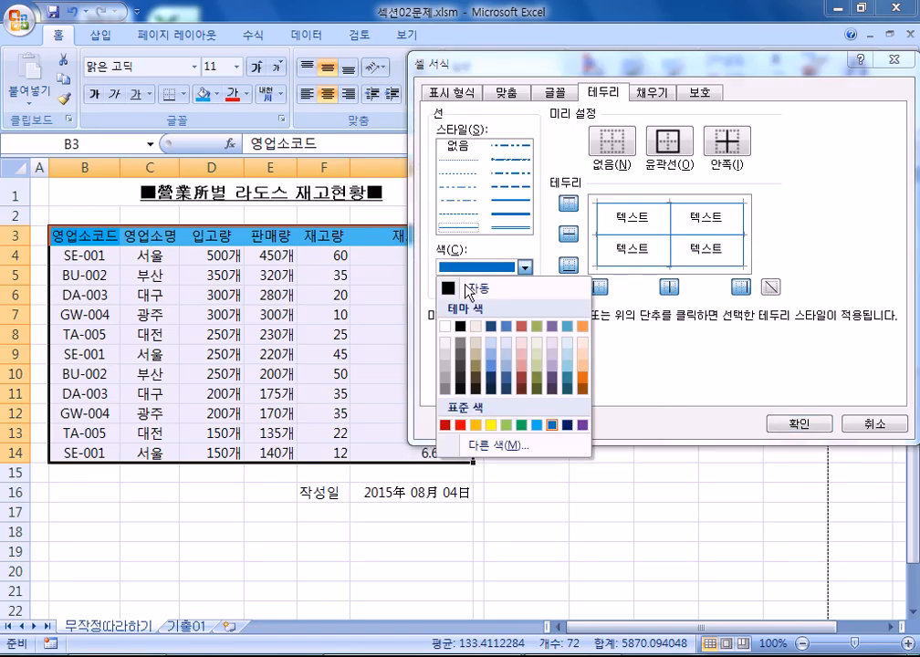
{"action": "left_click", "coordinate": [553, 425]}
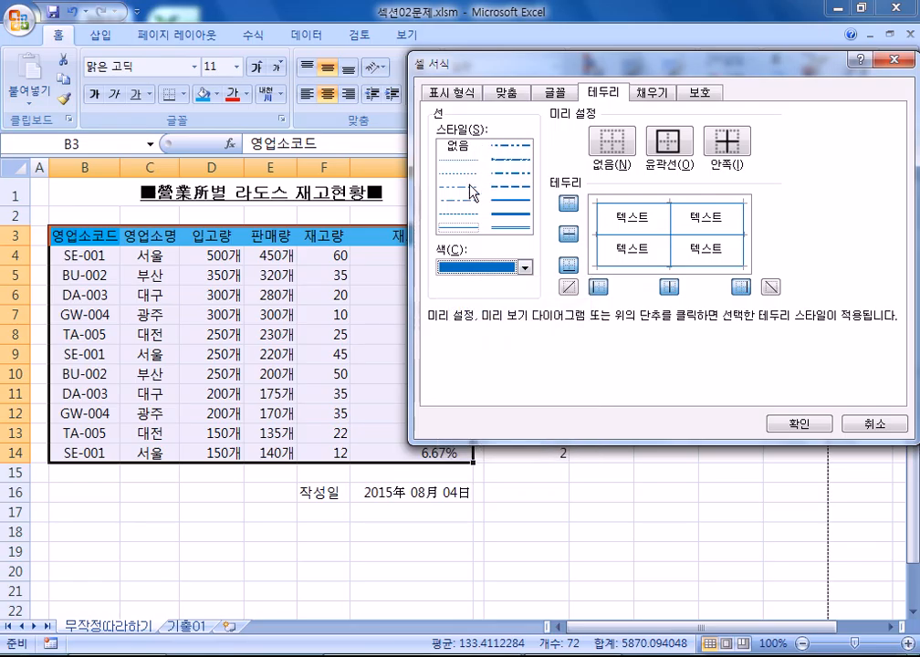
{"action": "left_click", "coordinate": [613, 141]}
{"action": "left_click", "coordinate": [676, 146]}
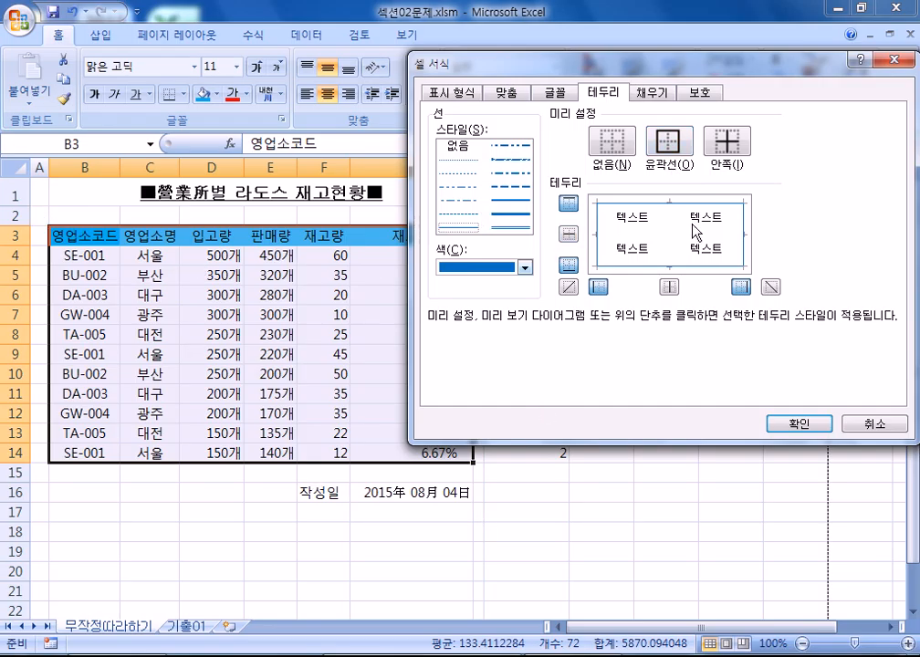
{"action": "left_click", "coordinate": [733, 146]}
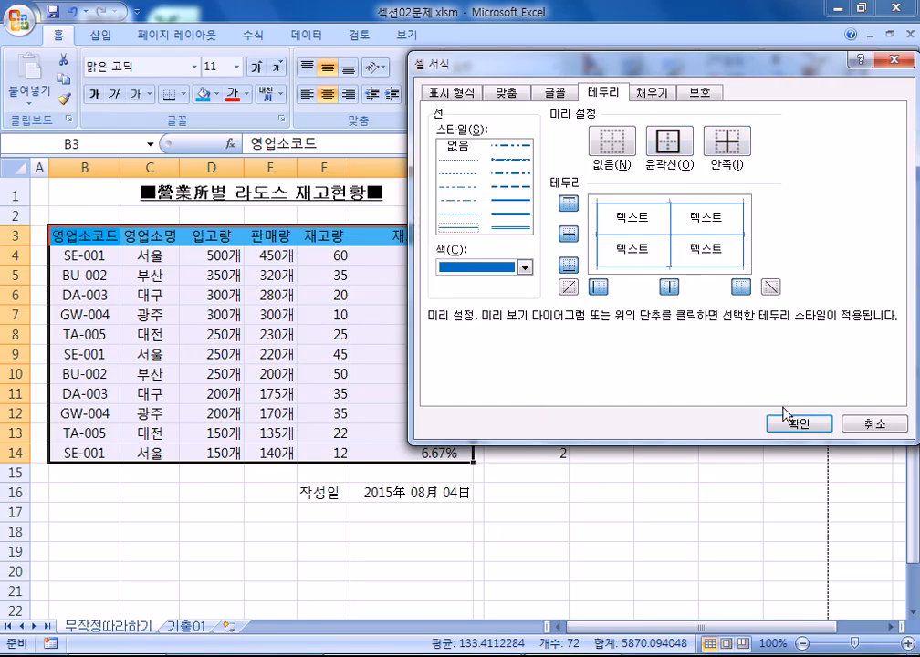
{"action": "left_click", "coordinate": [800, 426]}
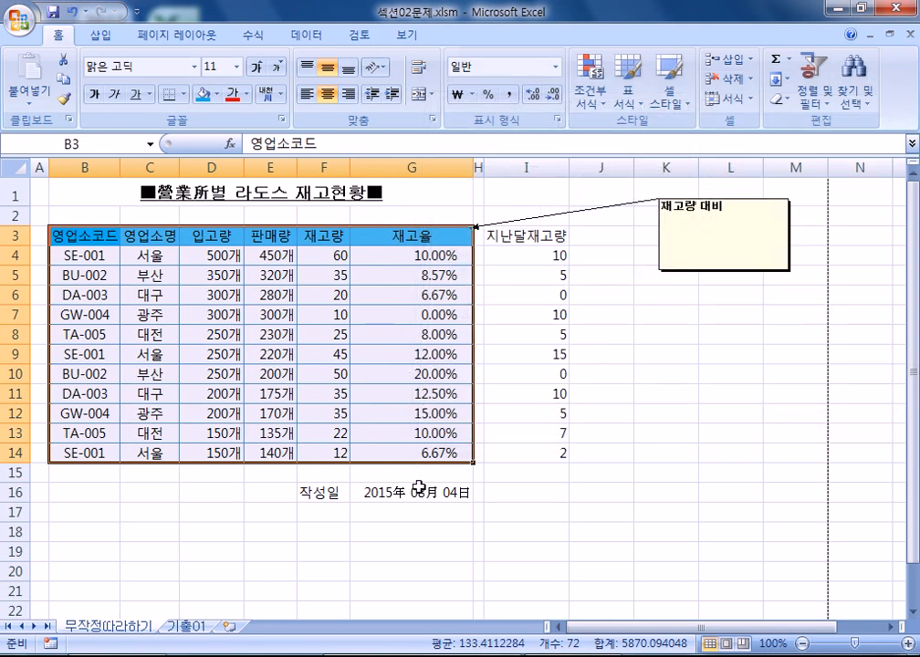
- Review the Notepad note about the context menu, then return to Excel and display the context menu for G3
{"action": "left_click", "coordinate": [565, 491]}
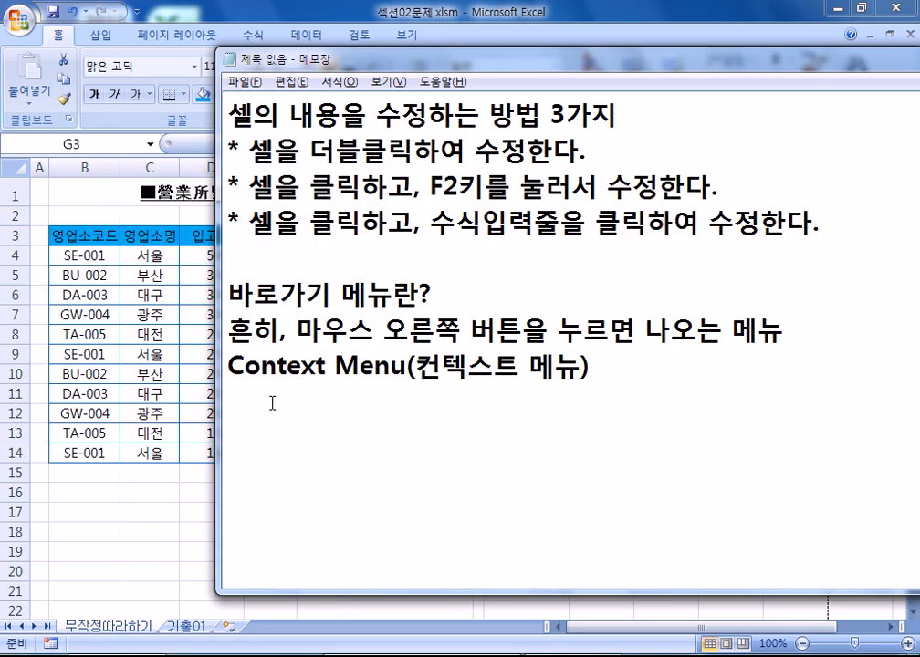
{"action": "key", "text": "alt+Tab"}
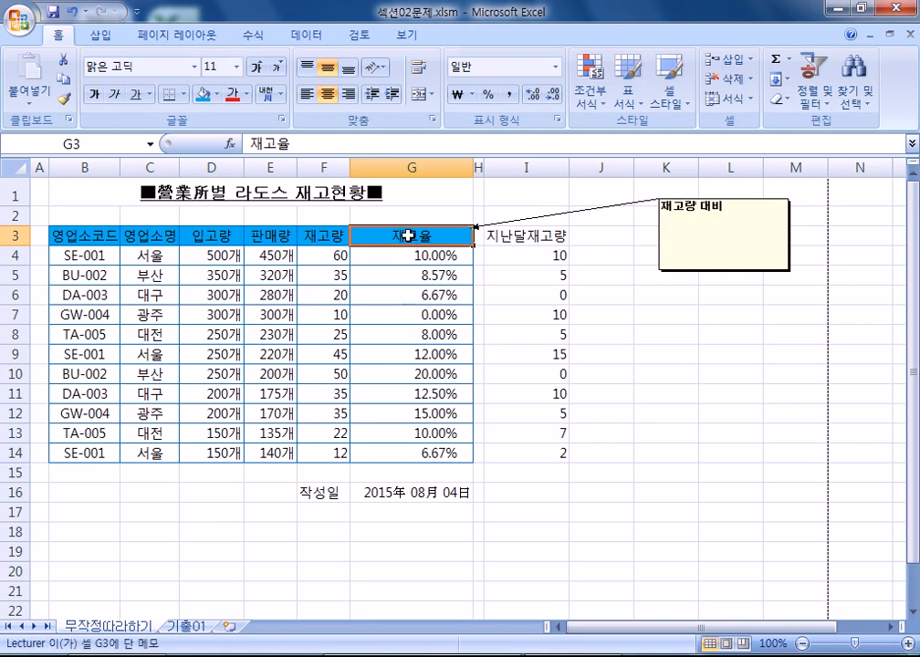
{"action": "right_click", "coordinate": [407, 235]}
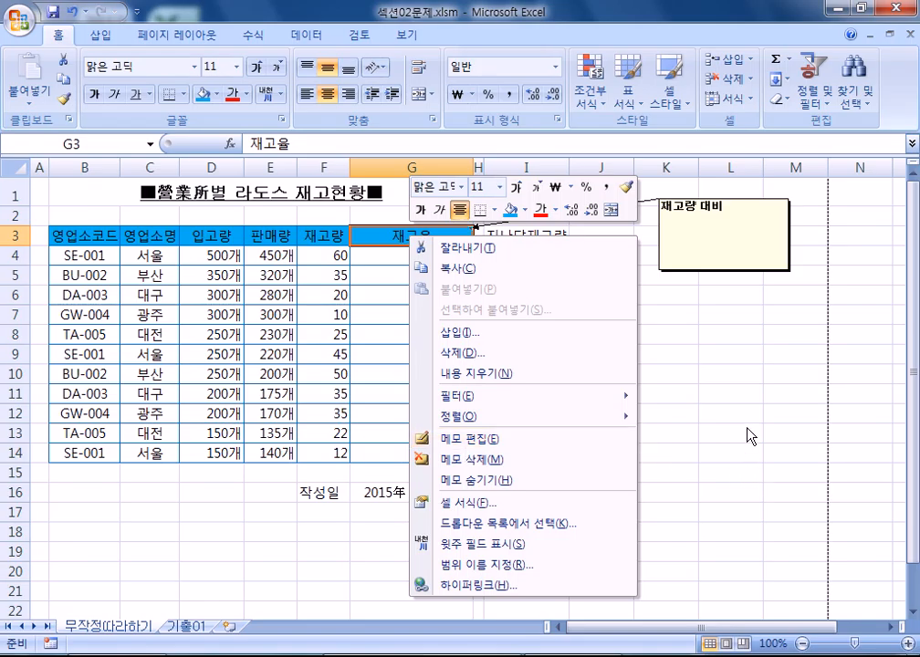
- Compare the context menus of I3 and G3, hide the G3 comment, and show it again
{"action": "key", "text": "Escape"}
{"action": "right_click", "coordinate": [537, 236]}
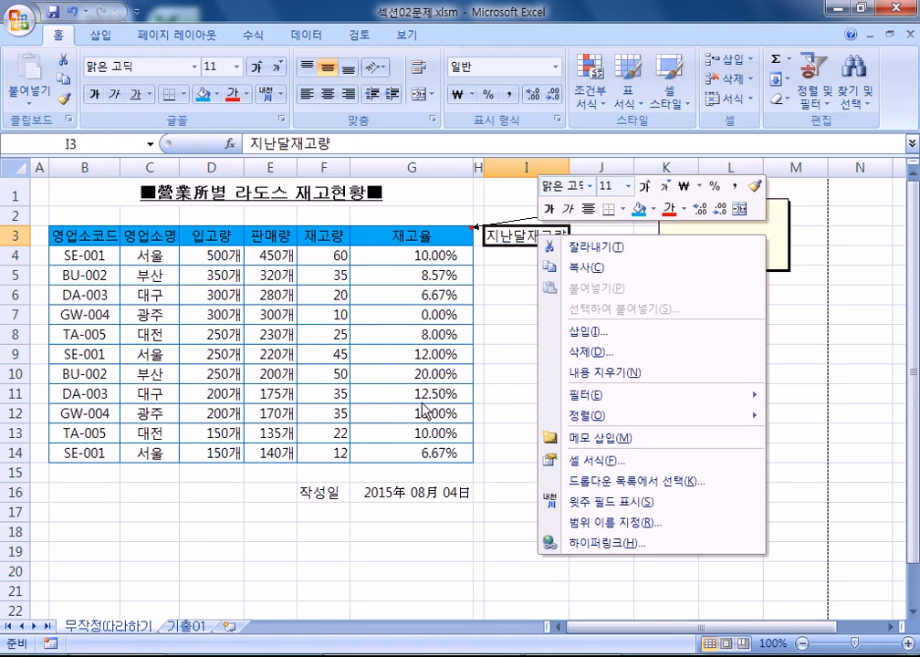
{"action": "right_click", "coordinate": [426, 243]}
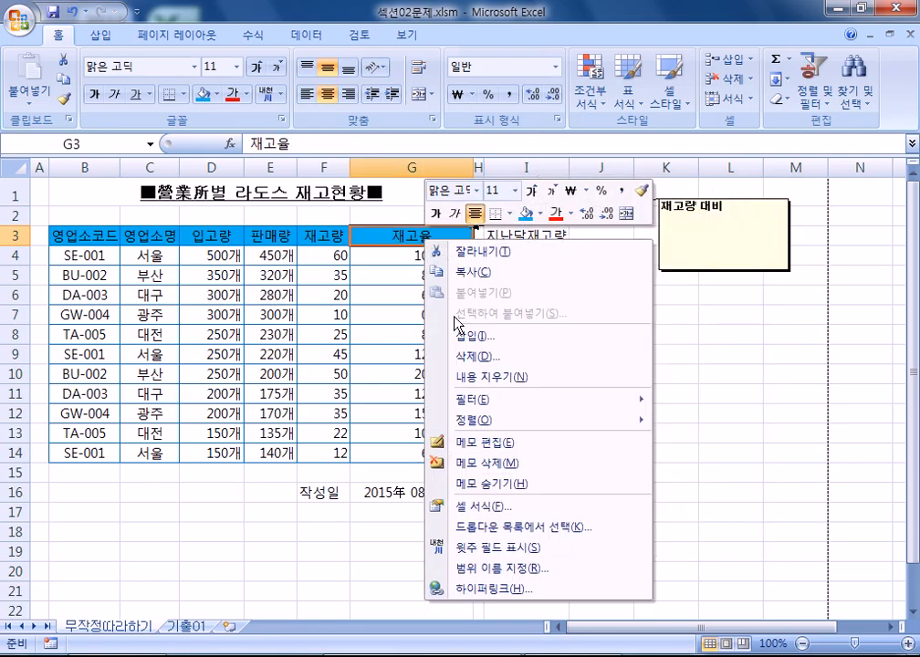
{"action": "left_click", "coordinate": [483, 485]}
{"action": "right_click", "coordinate": [406, 239]}
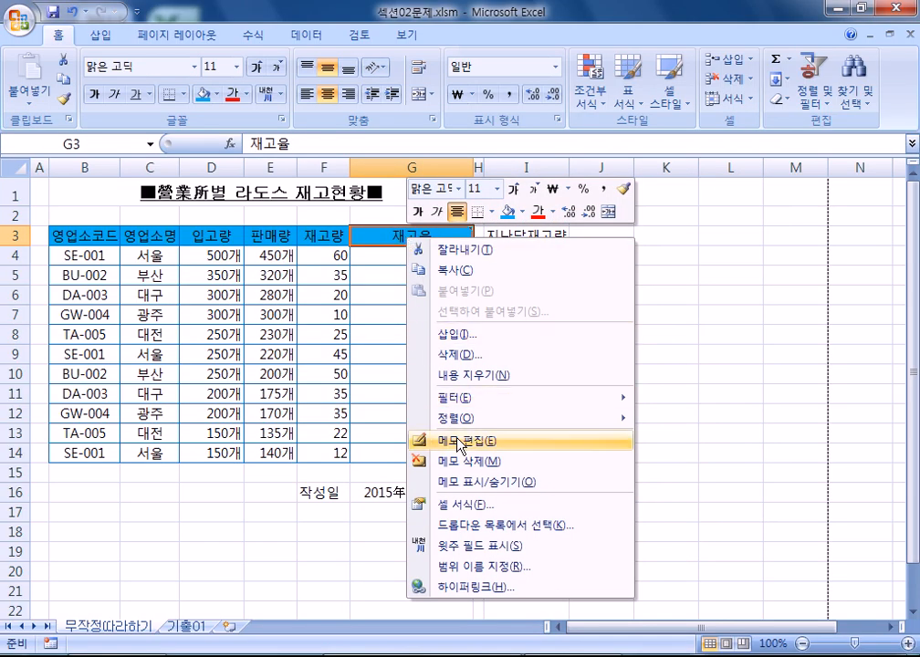
{"action": "left_click", "coordinate": [461, 484]}
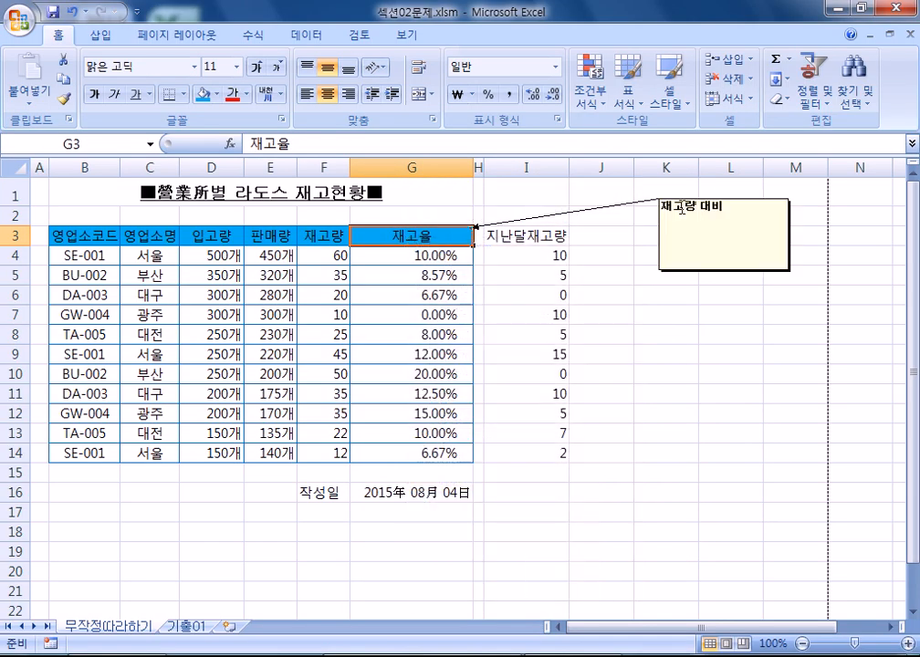
- Move the G3 comment box closer to the table so it spans columns J to L
{"action": "left_click", "coordinate": [682, 269]}
{"action": "left_click_drag", "start_coordinate": [681, 269], "coordinate": [641, 269]}
{"action": "left_click", "coordinate": [544, 323]}
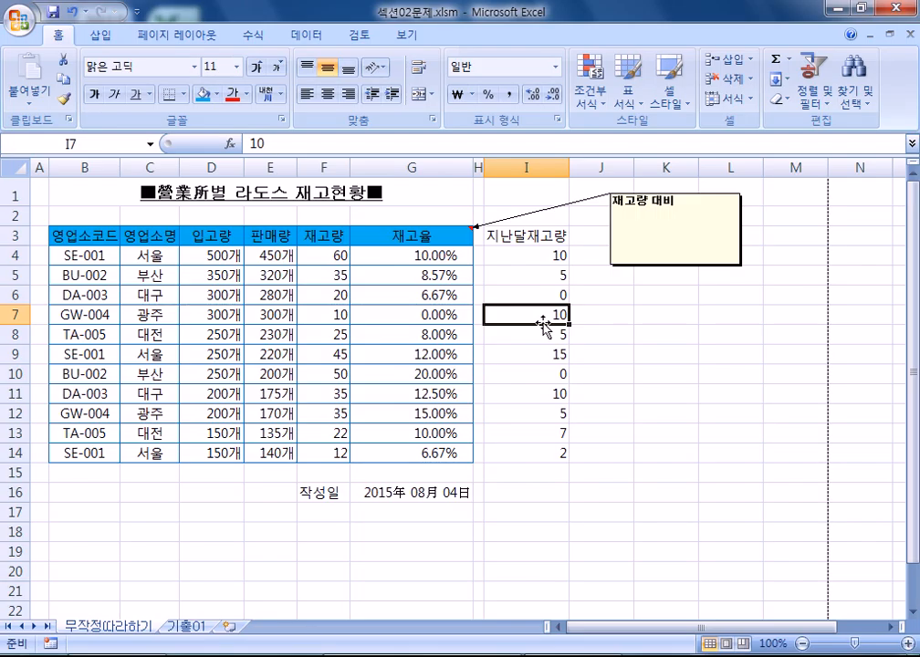
- Examine the Hanja characters and the leading ■ symbol in the B1 title, leaving the text as it is
{"action": "double_click", "coordinate": [210, 205]}
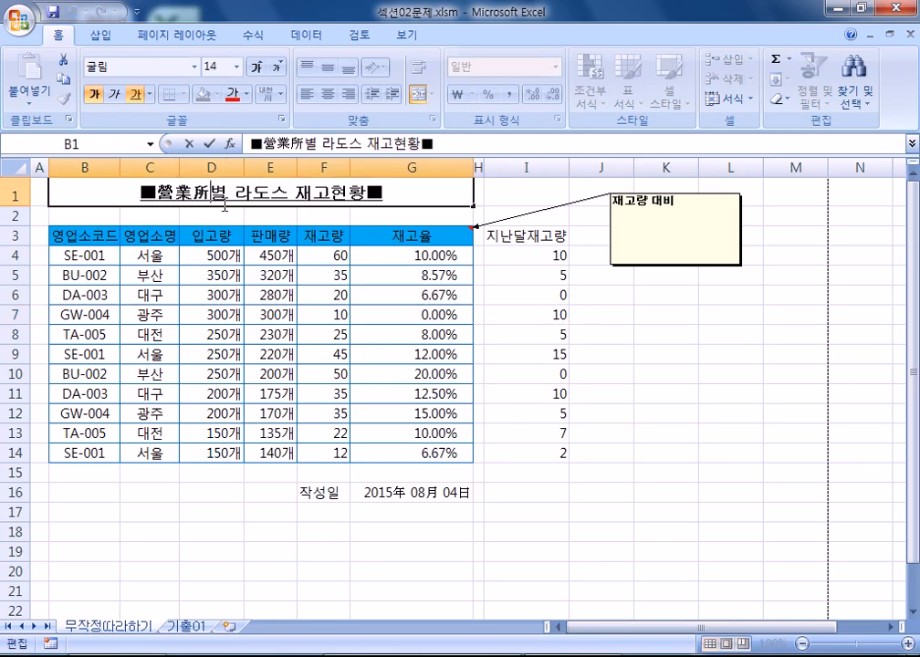
{"action": "left_click_drag", "start_coordinate": [212, 194], "coordinate": [158, 193]}
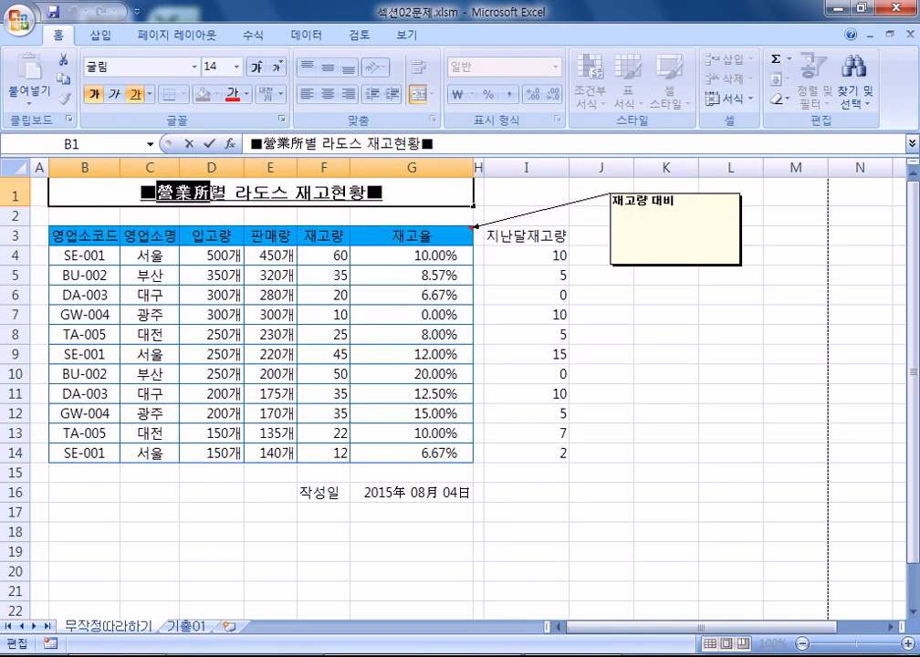
{"action": "left_click", "coordinate": [215, 194]}
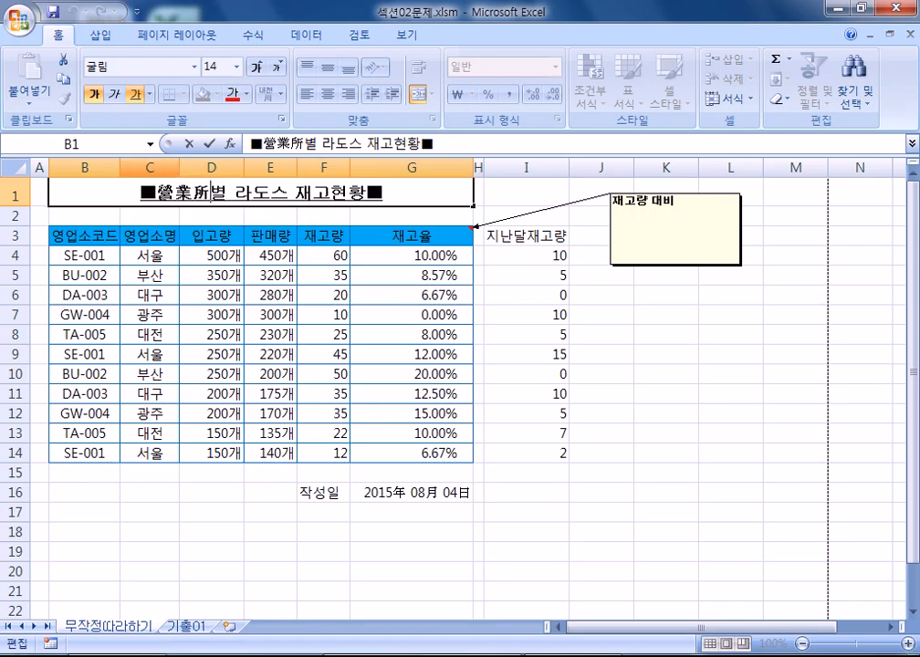
{"action": "left_click_drag", "start_coordinate": [158, 194], "coordinate": [144, 194]}
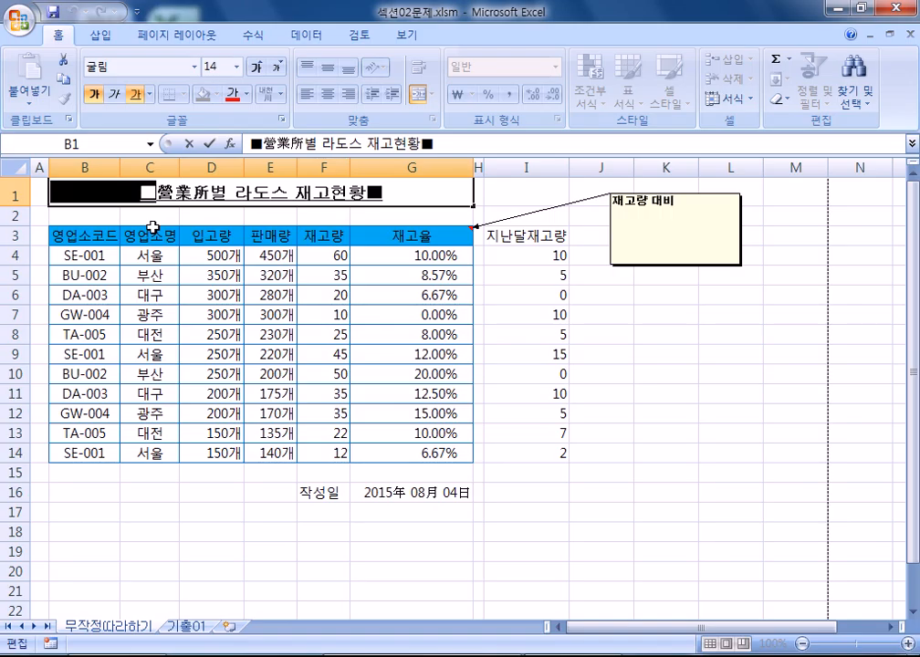
{"action": "left_click", "coordinate": [241, 276]}
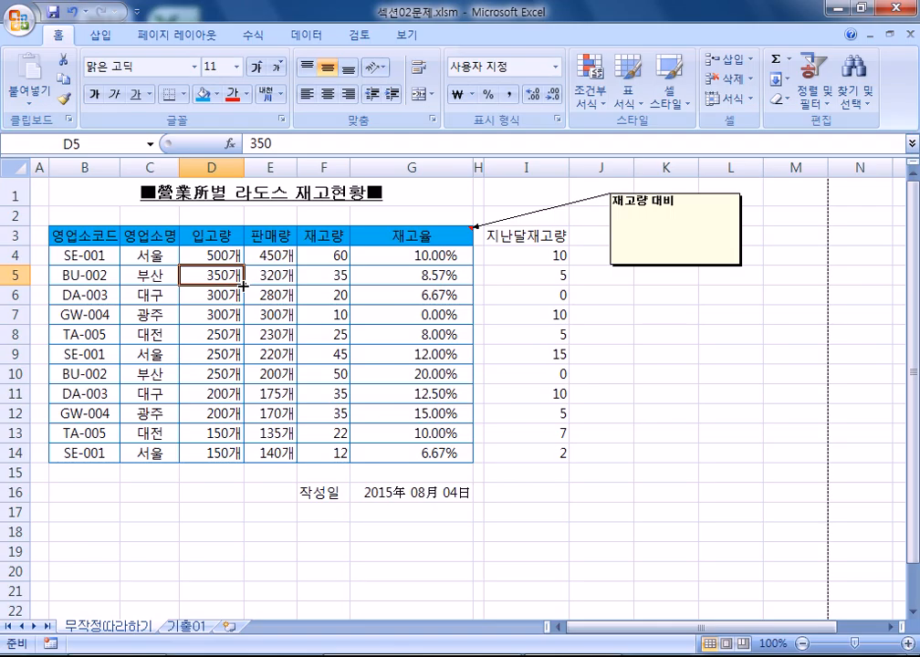
- Enter ㅁ in G2, expand its full list of special characters, and cancel the entry
{"action": "left_click", "coordinate": [405, 212]}
{"action": "type", "text": "ㅁ"}
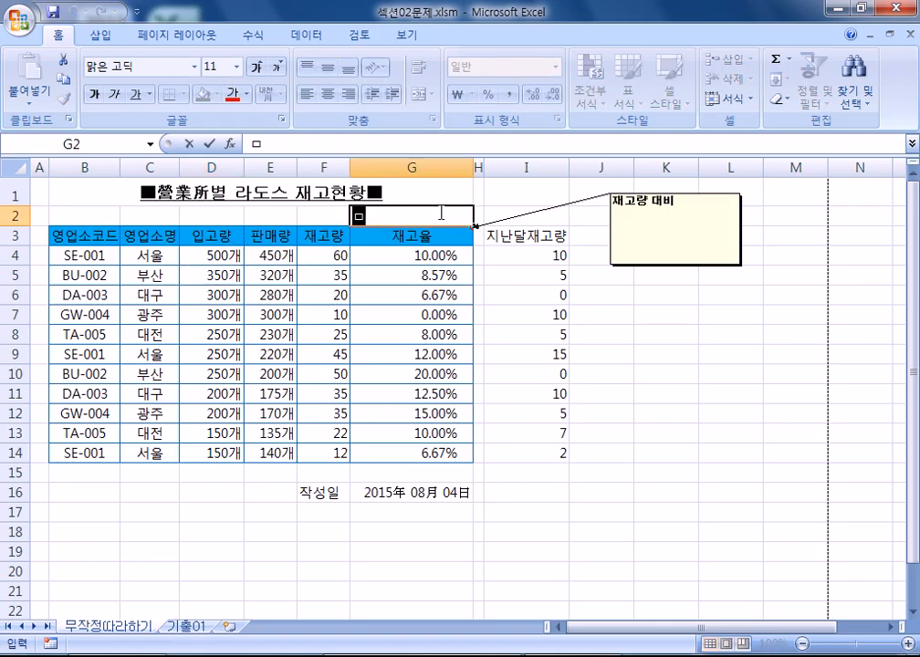
{"action": "key", "text": "Hangul_Hanja"}
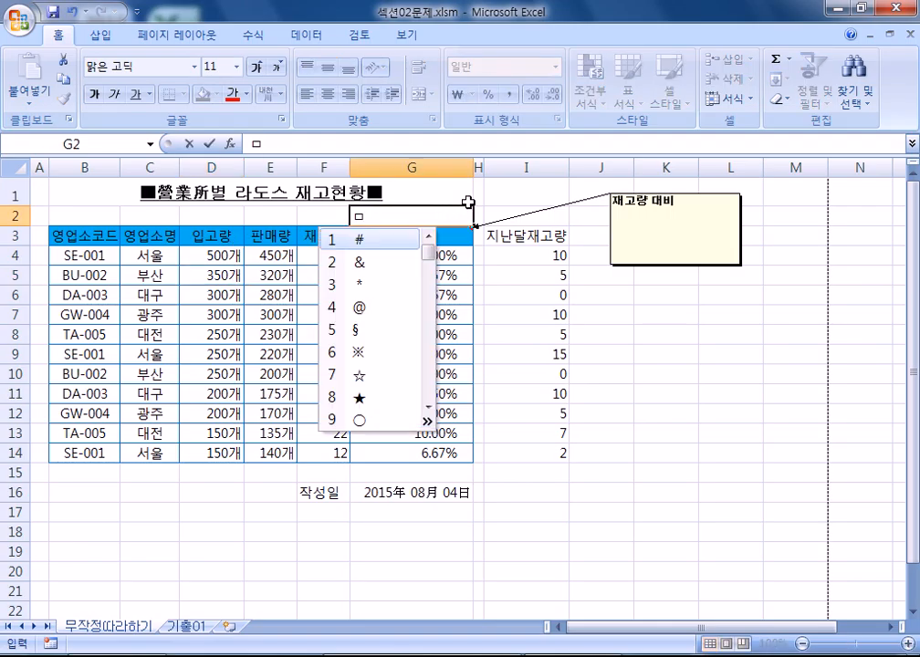
{"action": "left_click", "coordinate": [426, 422]}
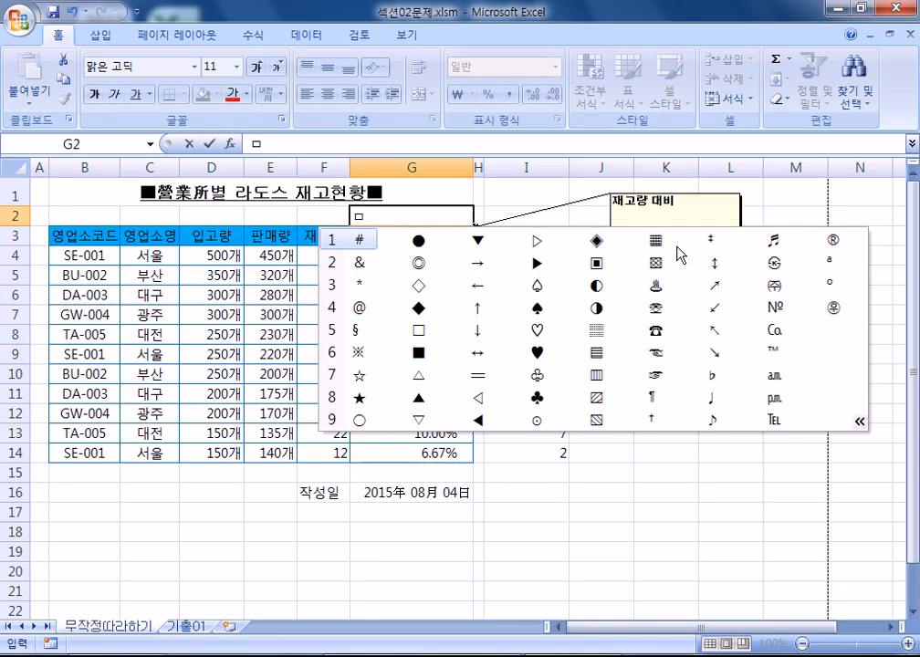
{"action": "key", "text": "Escape"}
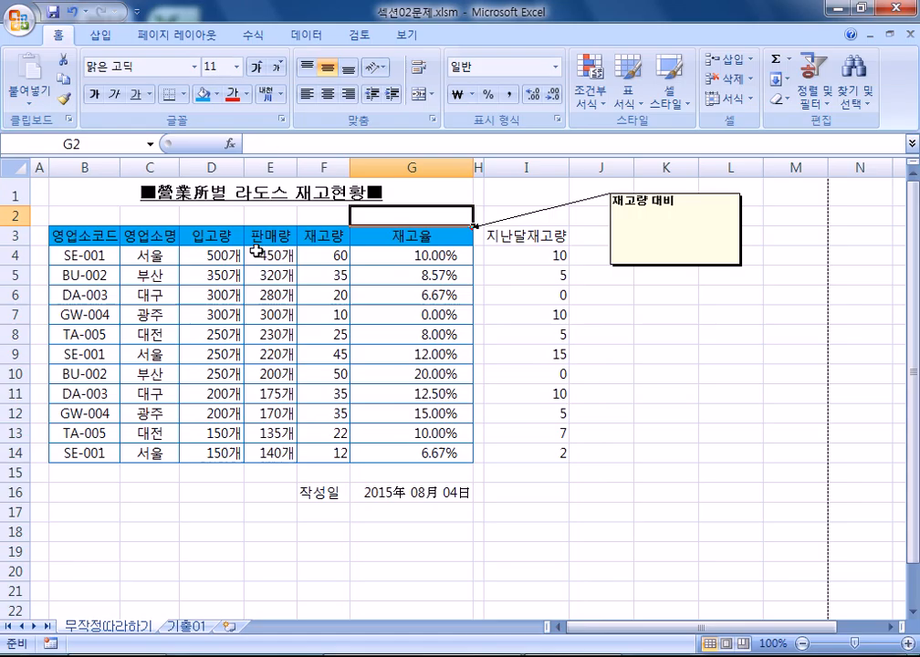
- Inspect the custom number format of D4:E14 in the cell formatting dialog
{"action": "left_click_drag", "start_coordinate": [230, 256], "coordinate": [276, 450]}
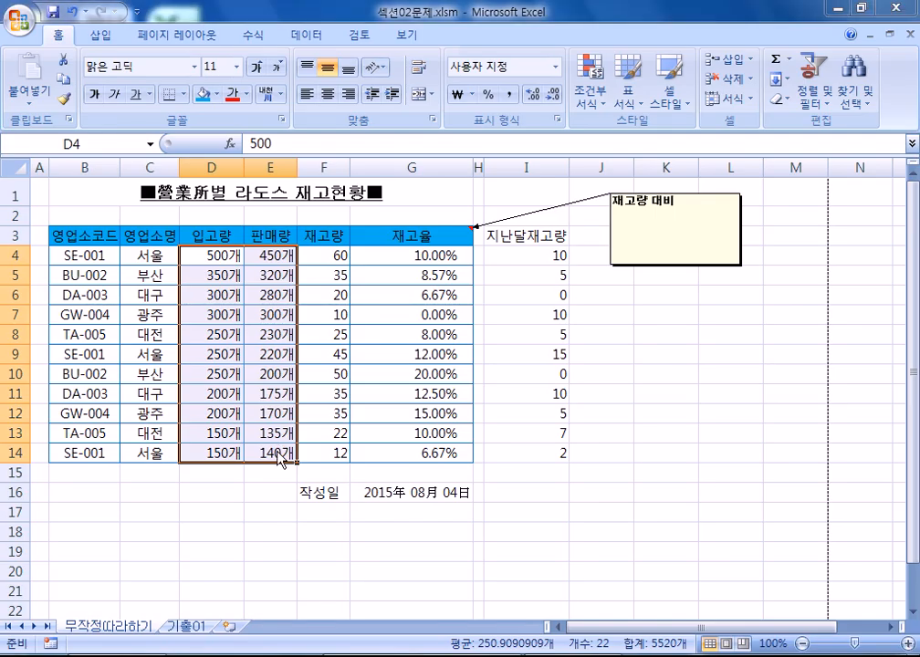
{"action": "key", "text": "ctrl+1"}
{"action": "left_click", "coordinate": [463, 93]}
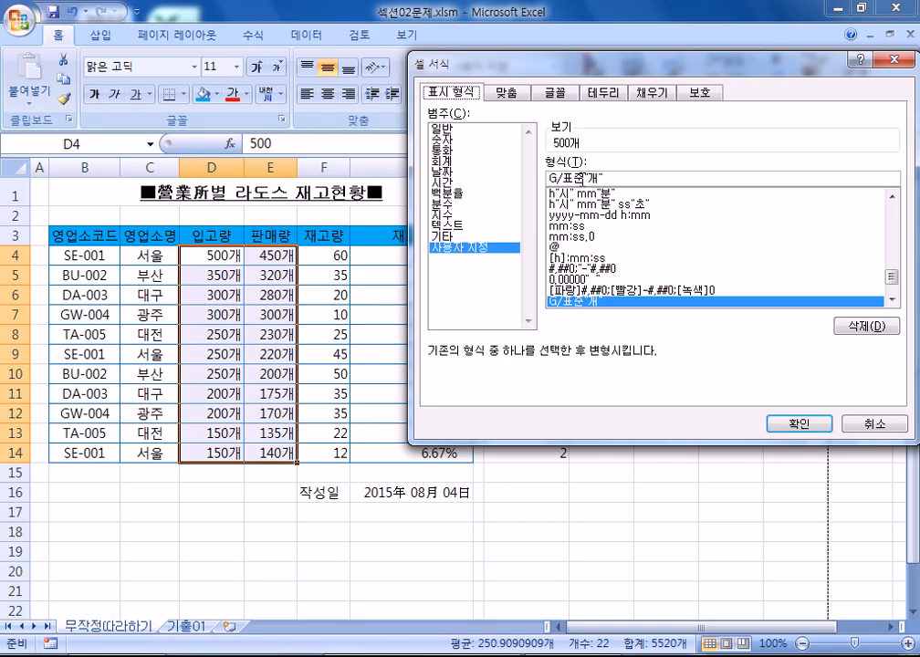
- Apply the custom number format 0"개" to the received and sold quantities in D4:E14
{"action": "left_click_drag", "start_coordinate": [584, 179], "coordinate": [429, 180]}
{"action": "type", "text": "0"}
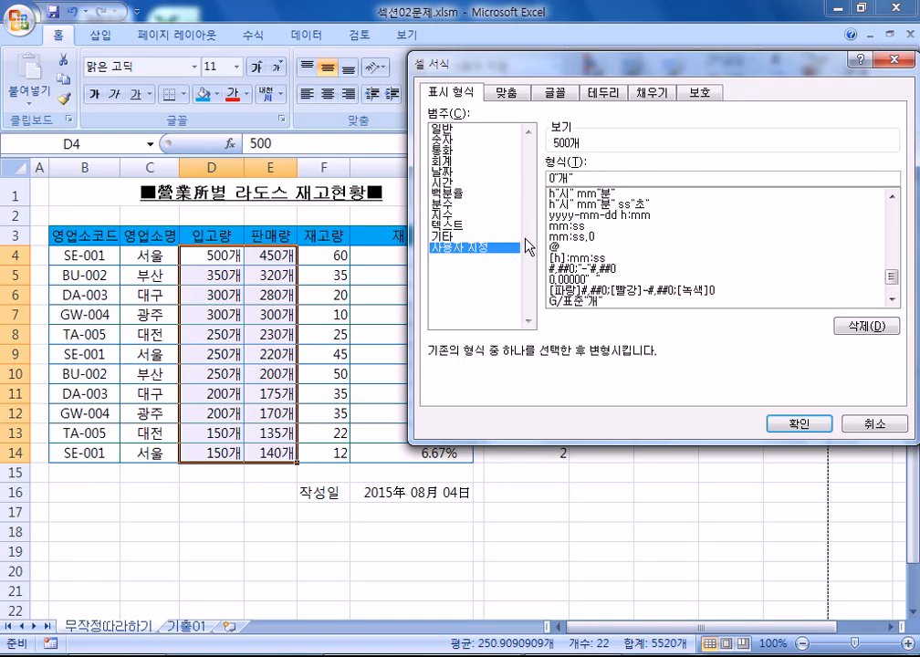
{"action": "left_click_drag", "start_coordinate": [888, 275], "coordinate": [891, 197]}
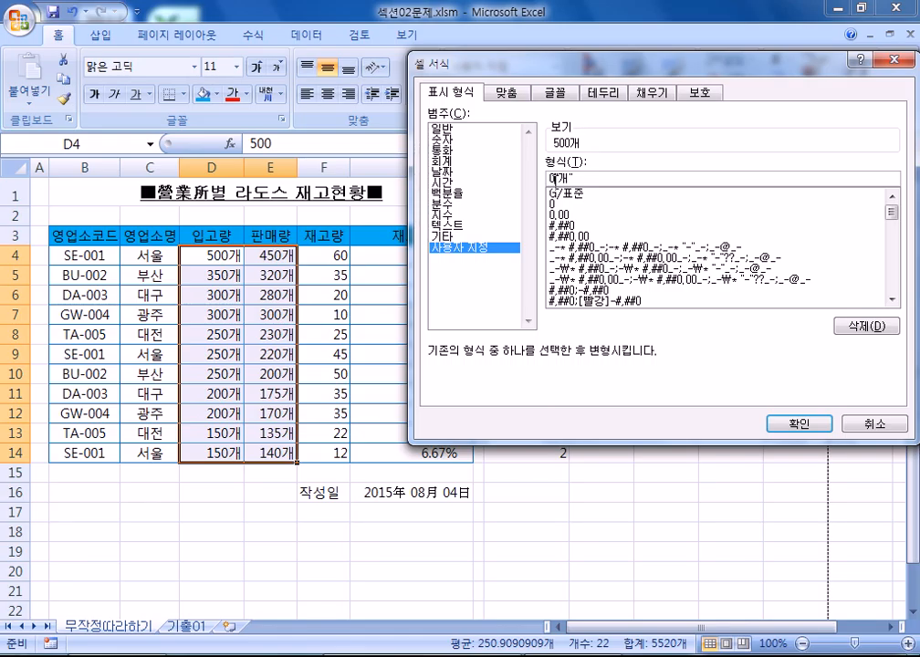
{"action": "key", "text": "Return"}
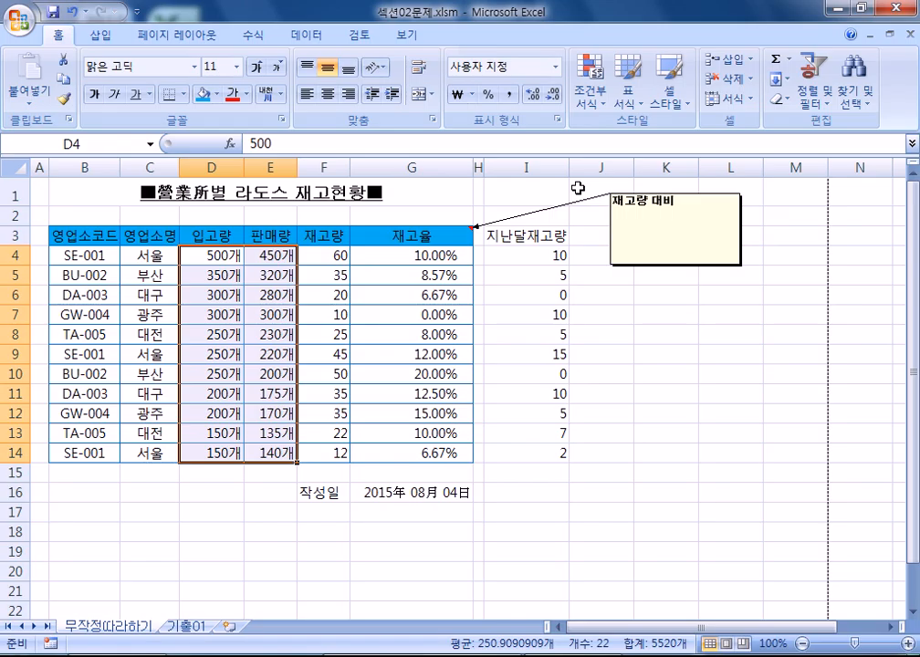
- Try to replace the custom format code of the date in G16, entering yyyy for the year
{"action": "scroll", "coordinate": [411, 345], "scroll_direction": "down", "scroll_amount": 2}
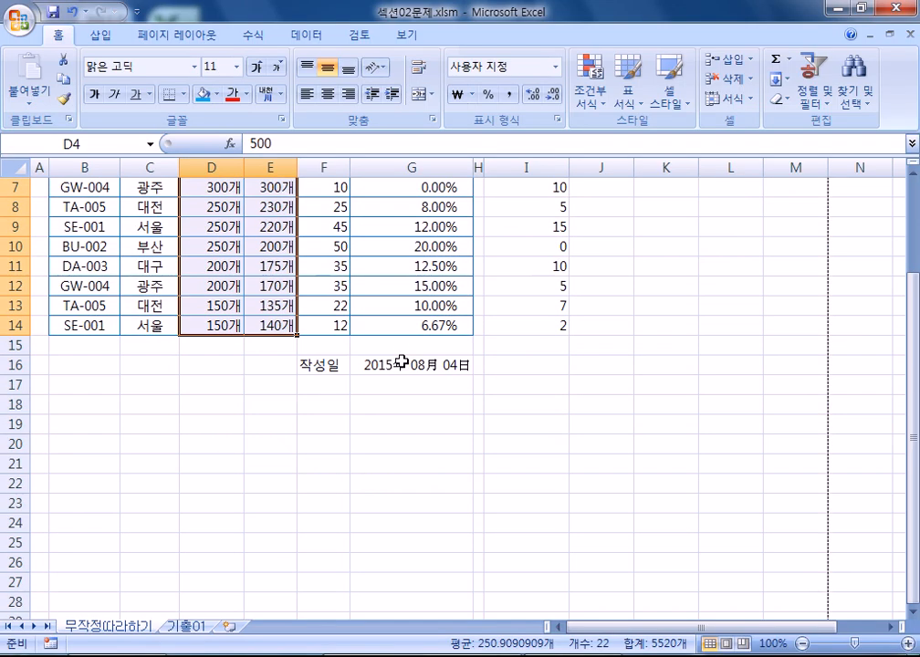
{"action": "left_click", "coordinate": [401, 365]}
{"action": "scroll", "coordinate": [525, 355], "scroll_direction": "down", "scroll_amount": 2}
{"action": "key", "text": "ctrl+1"}
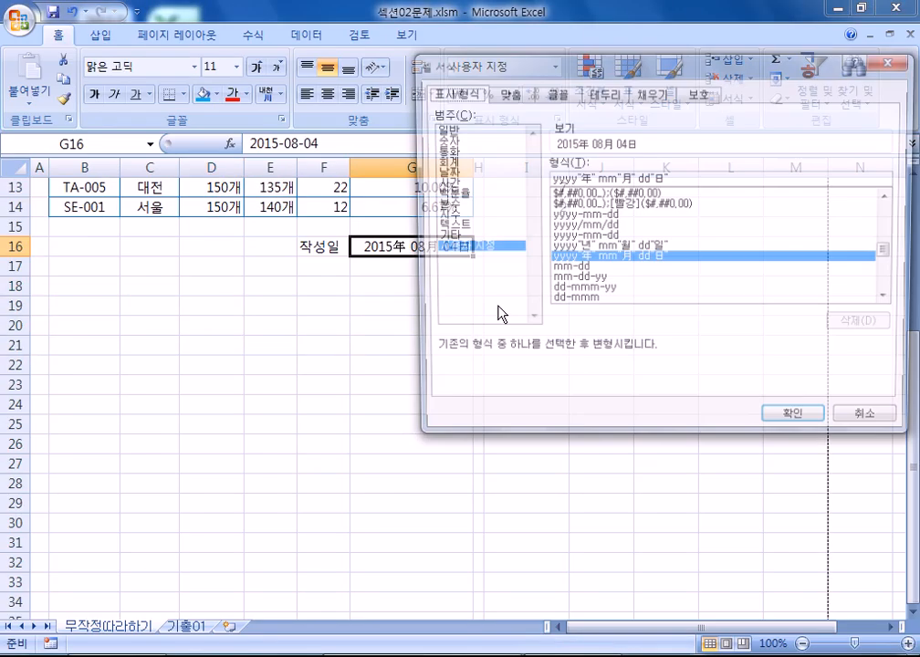
{"action": "left_click_drag", "start_coordinate": [684, 179], "coordinate": [548, 179]}
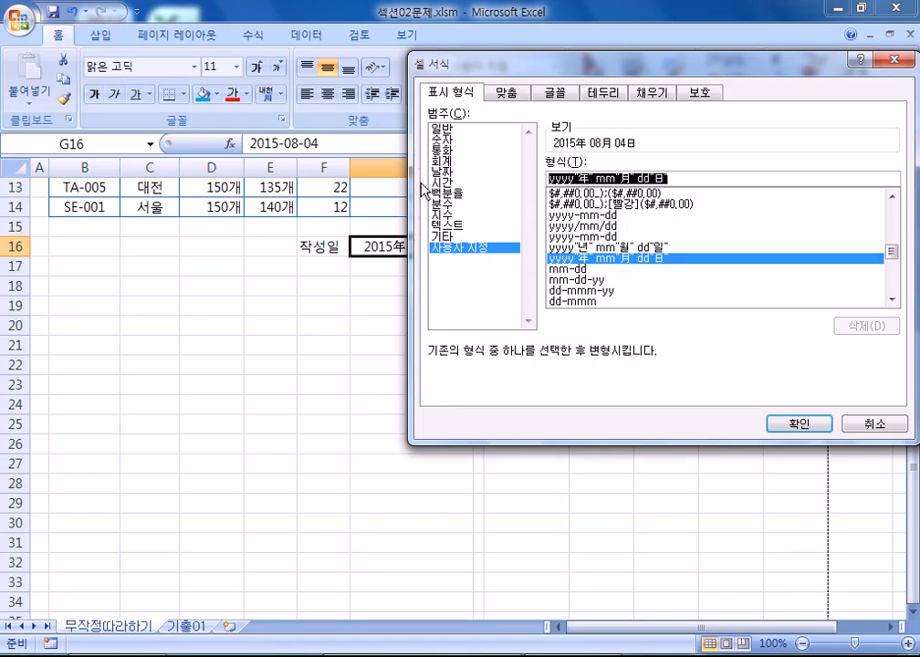
{"action": "type", "text": "ㅛㅛ"}
{"action": "key", "text": "Hangul"}
{"action": "key", "text": "BackSpace"}
{"action": "key", "text": "BackSpace"}
{"action": "type", "text": "yyyy"}
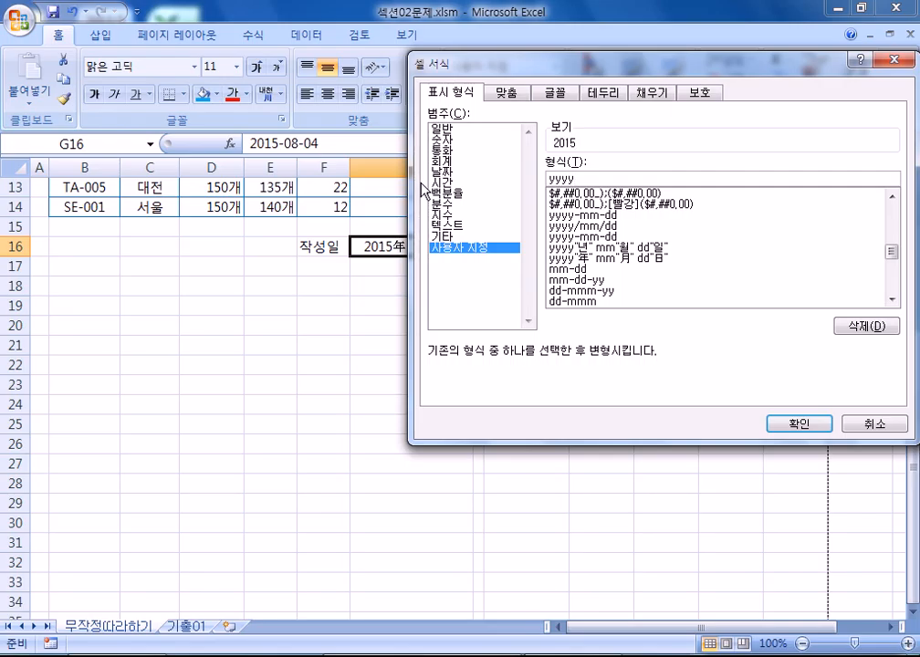
- Try to add the Hanja 年 to the year code, pick the listed format yyyy"年" mm"月" dd"日", and leave without applying
{"action": "key", "text": "Hangul"}
{"action": "type", "text": "년"}
{"action": "key", "text": "Hangul_Hanja"}
{"action": "key", "text": "Return"}
{"action": "left_click", "coordinate": [607, 260]}
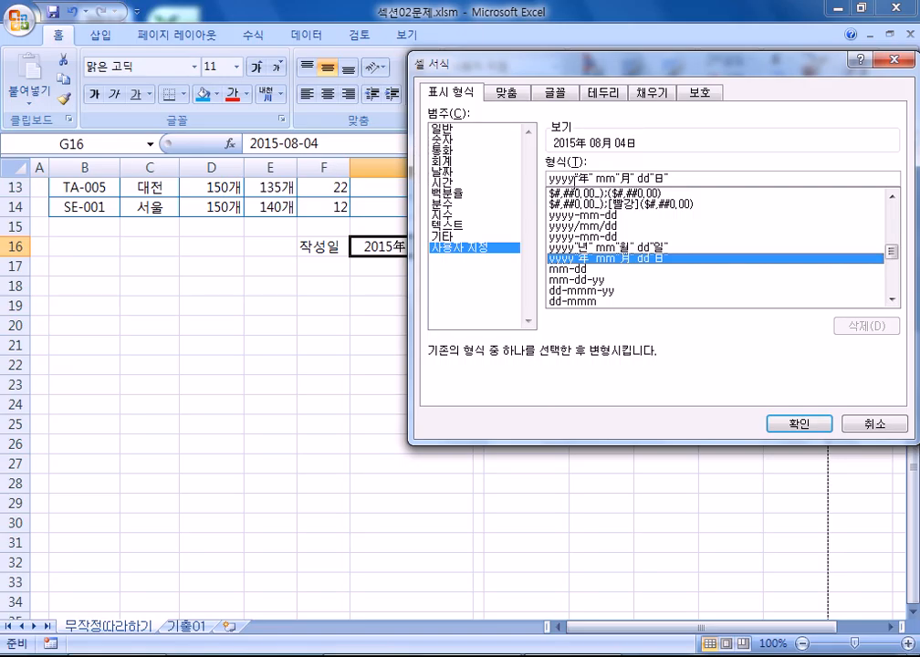
{"action": "left_click", "coordinate": [872, 424]}
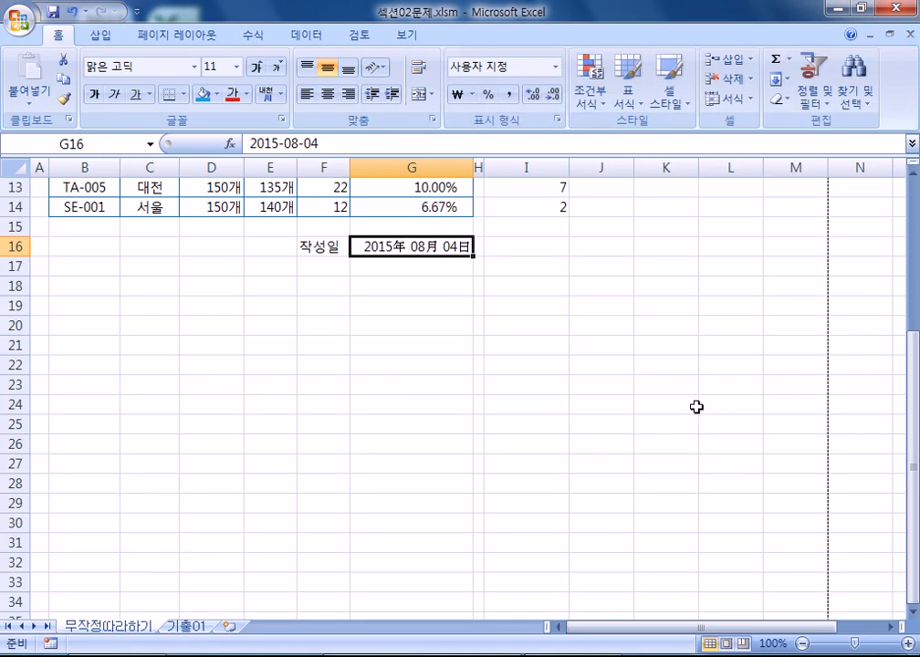
{"action": "scroll", "coordinate": [513, 380], "scroll_direction": "up", "scroll_amount": 4}
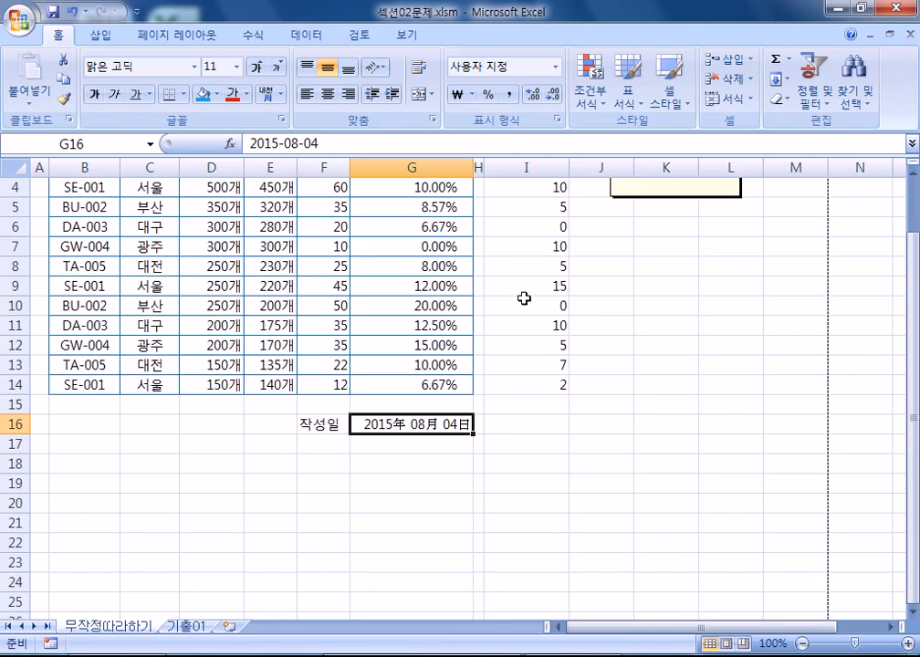
{"action": "left_click_drag", "start_coordinate": [539, 257], "coordinate": [537, 452]}
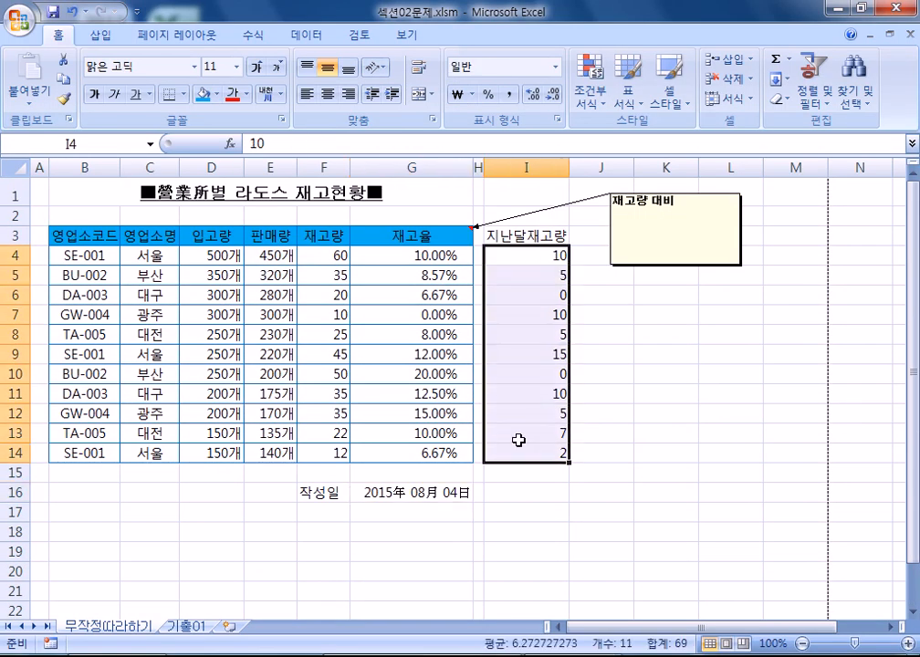
{"action": "left_click_drag", "start_coordinate": [324, 263], "coordinate": [332, 448]}
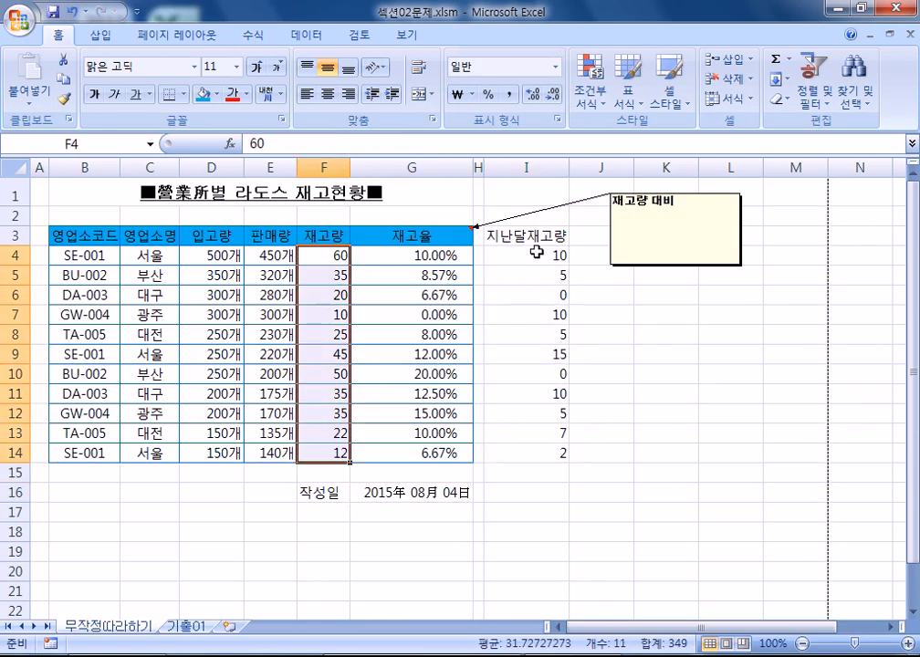
{"action": "left_click_drag", "start_coordinate": [536, 255], "coordinate": [530, 450]}
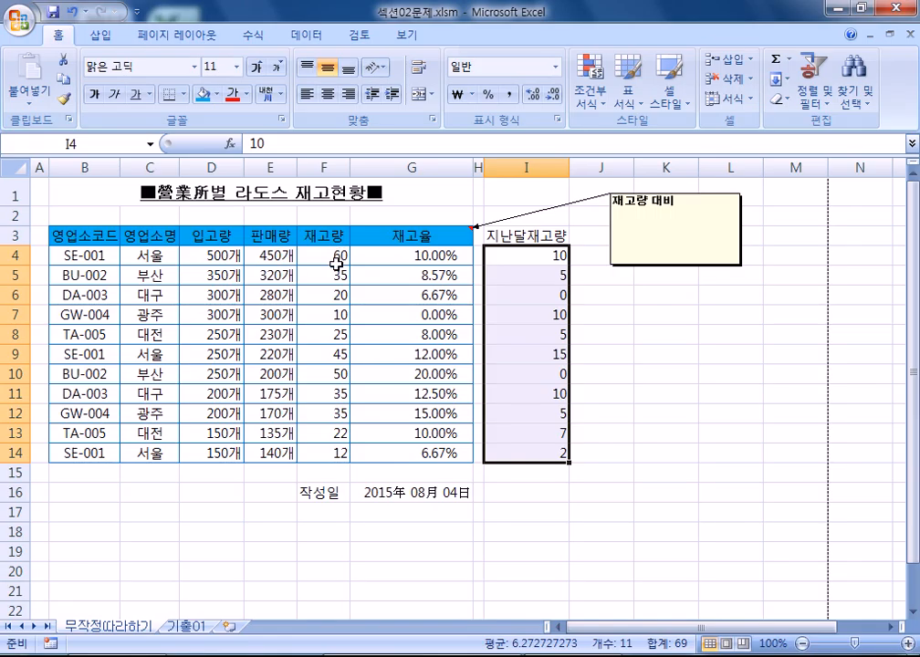
{"action": "left_click", "coordinate": [104, 241]}
{"action": "left_click_drag", "start_coordinate": [104, 246], "coordinate": [438, 453]}
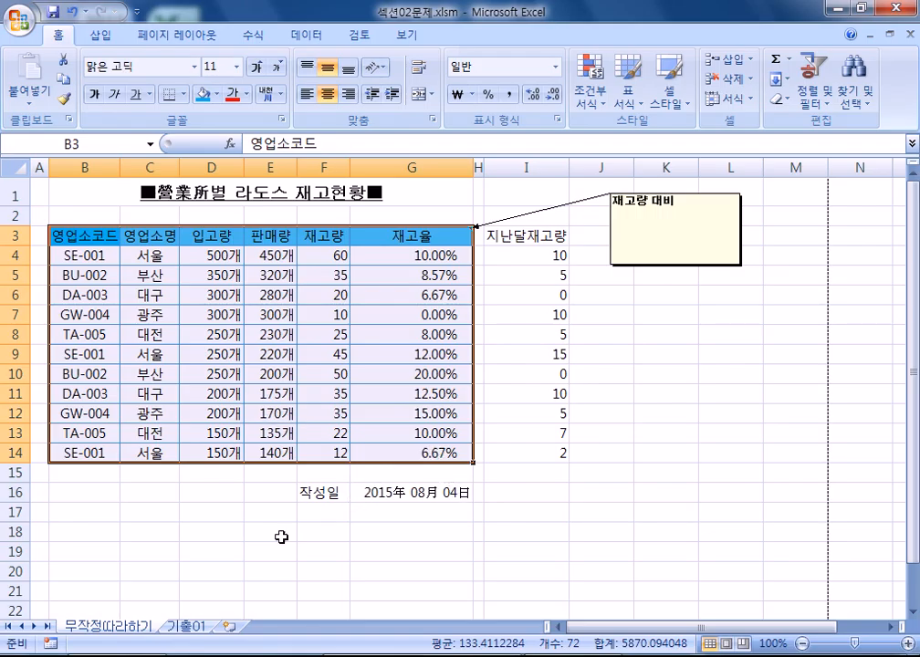
- Switch to the 기출01 sheet
{"action": "left_click", "coordinate": [186, 628]}
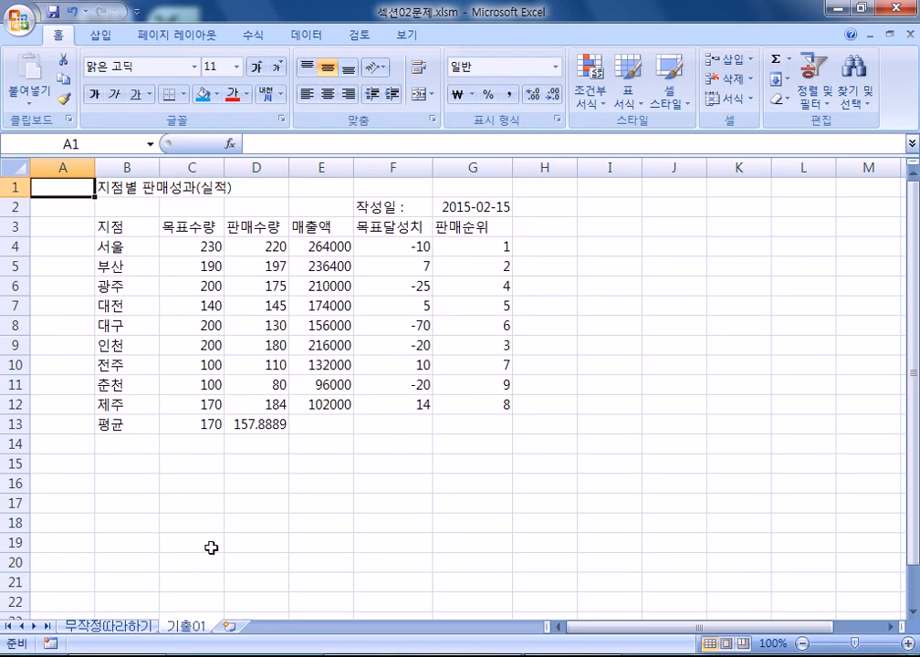
{"action": "right_click", "coordinate": [65, 169]}
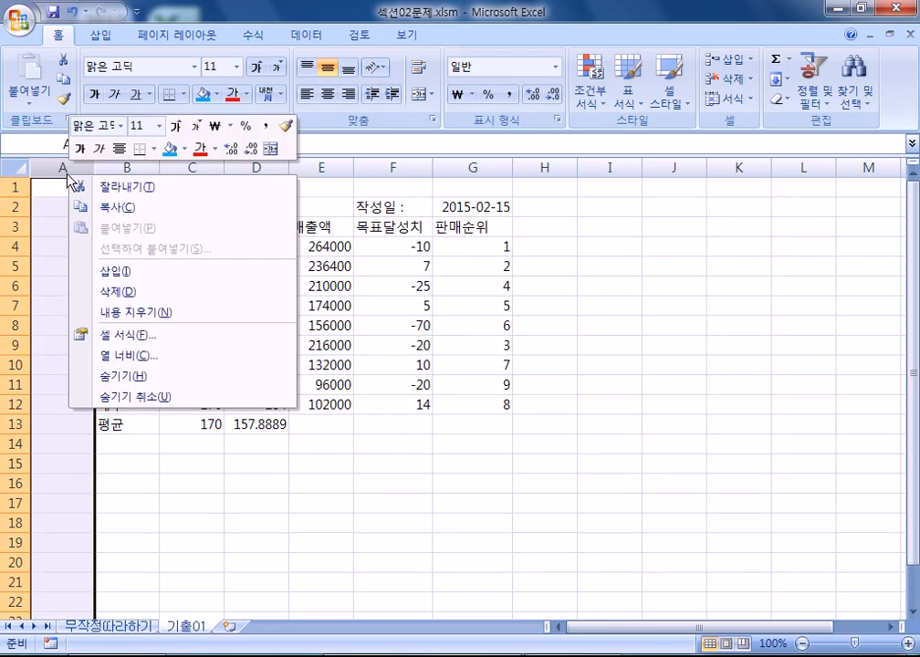
{"action": "left_click", "coordinate": [103, 355]}
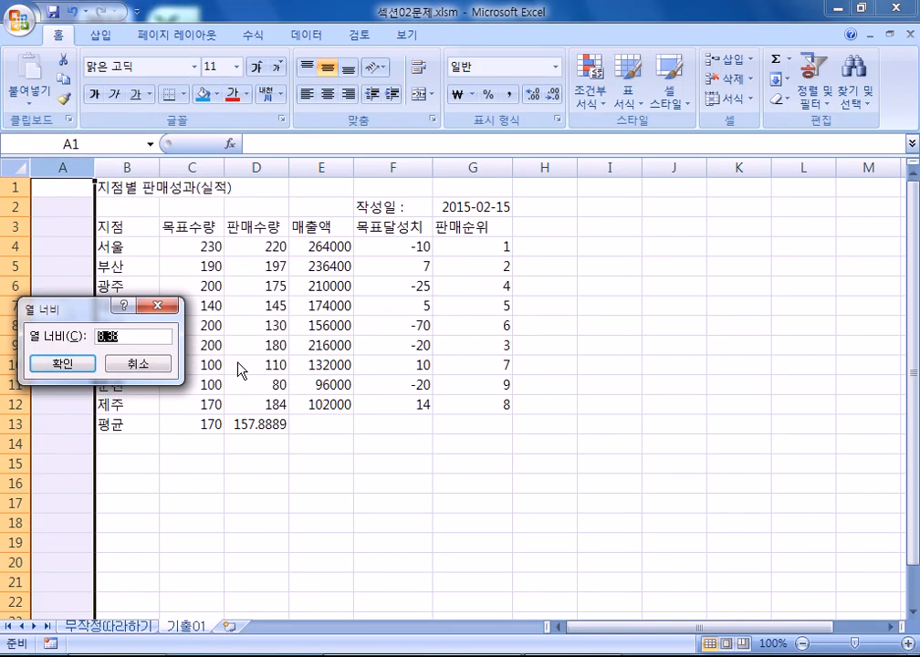
{"action": "type", "text": "1"}
{"action": "key", "text": "Escape"}
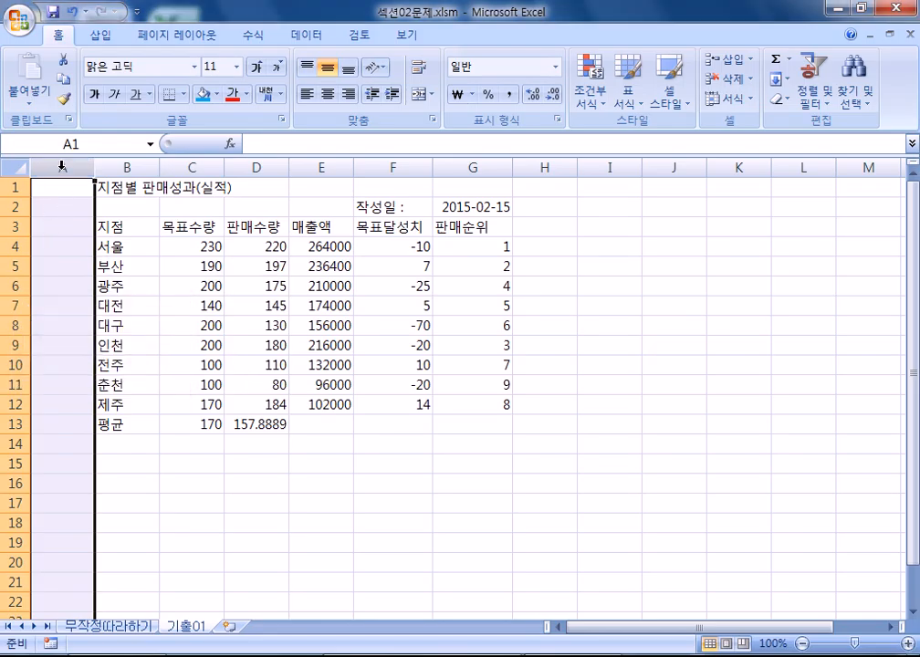
- Set the width of column A to 1 on the 기출01 sheet
{"action": "right_click", "coordinate": [60, 168]}
{"action": "left_click", "coordinate": [124, 356]}
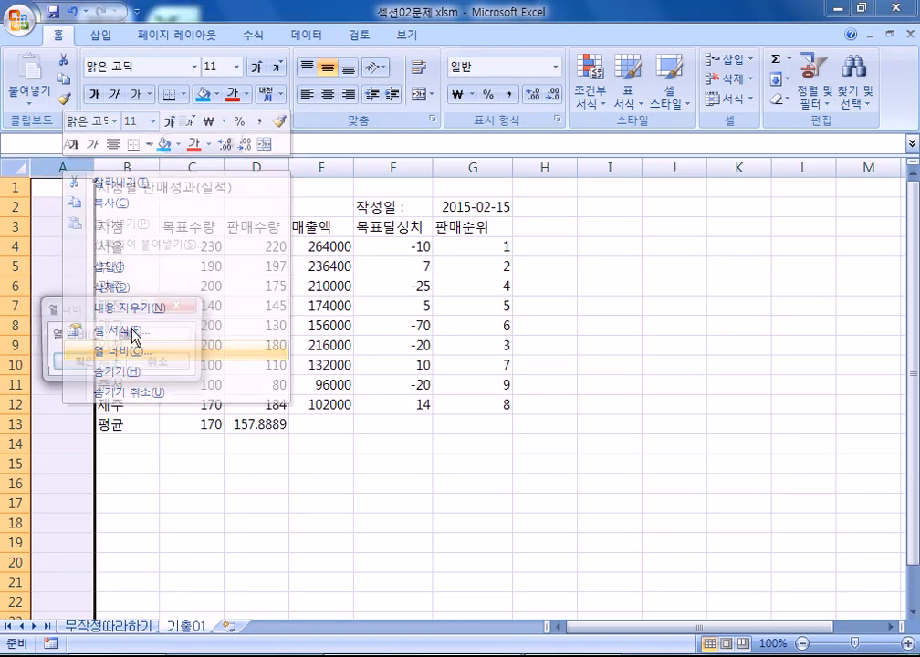
{"action": "left_click", "coordinate": [250, 245]}
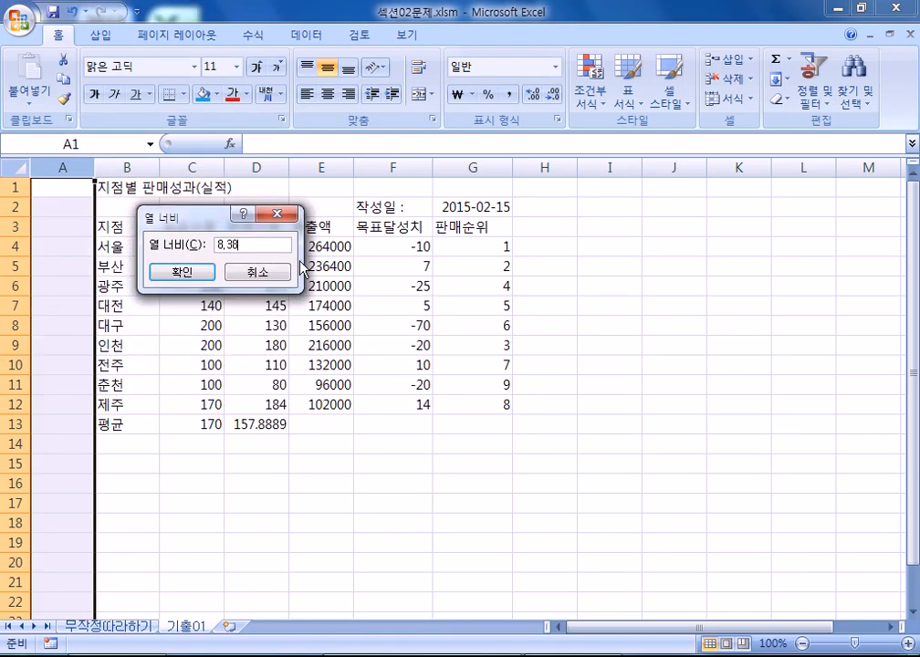
{"action": "double_click", "coordinate": [247, 245]}
{"action": "type", "text": "1"}
{"action": "left_click", "coordinate": [169, 273]}
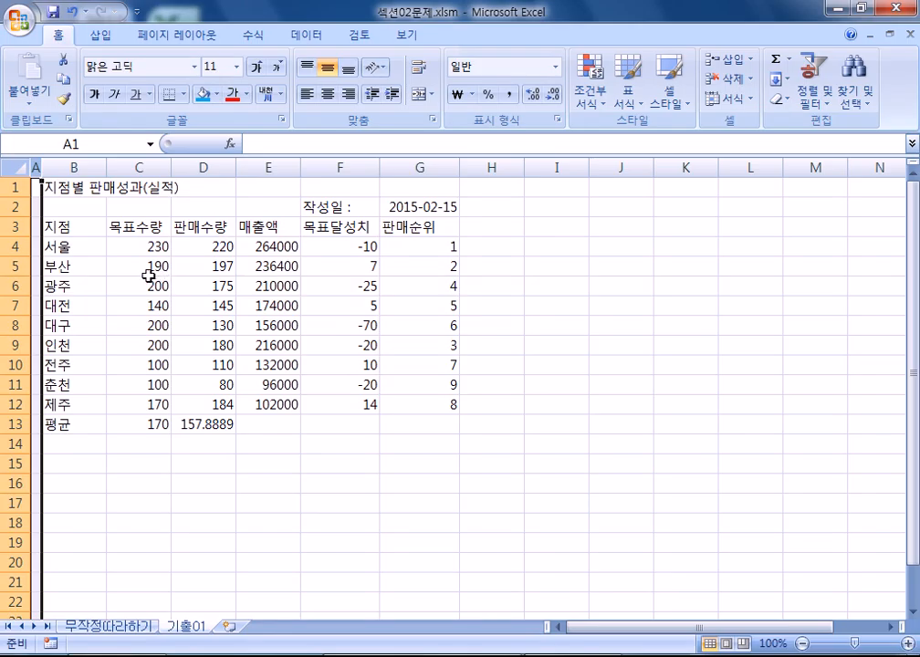
- Check the width of column C on the 기출01 sheet without changing it
{"action": "left_click", "coordinate": [145, 241]}
{"action": "right_click", "coordinate": [152, 168]}
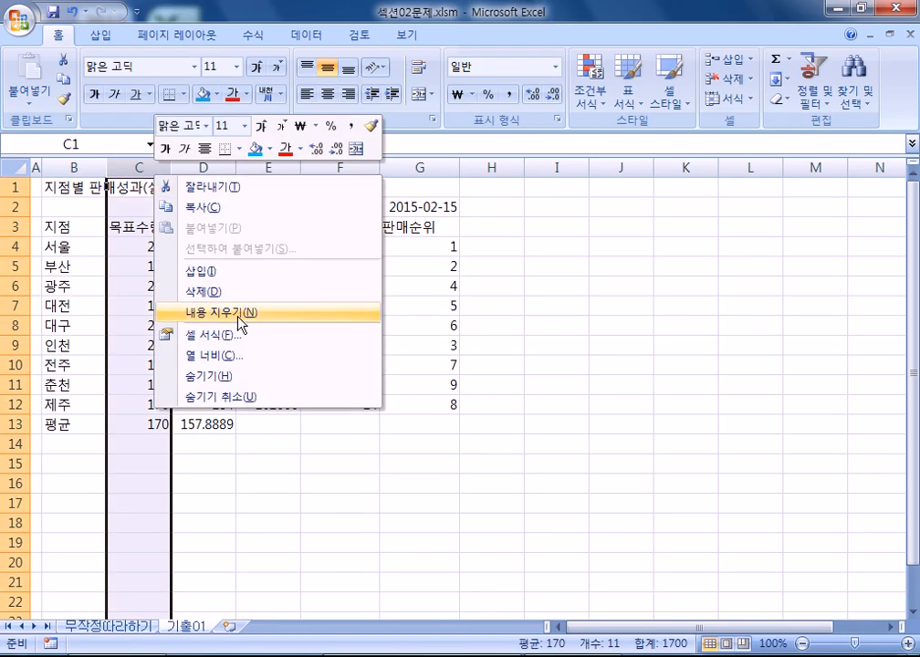
{"action": "left_click", "coordinate": [236, 356]}
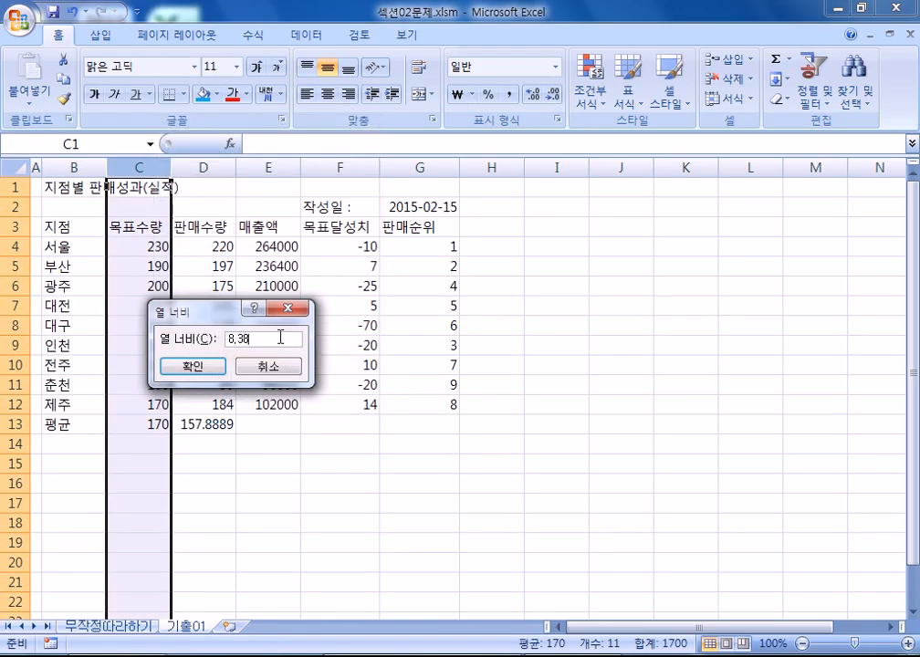
{"action": "left_click", "coordinate": [270, 367]}
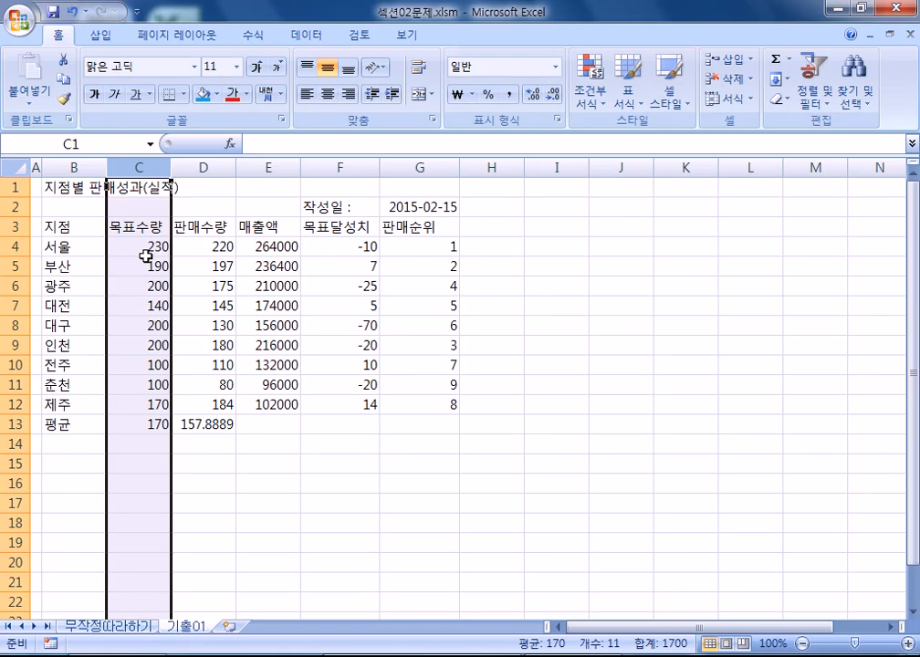
{"action": "left_click", "coordinate": [36, 166]}
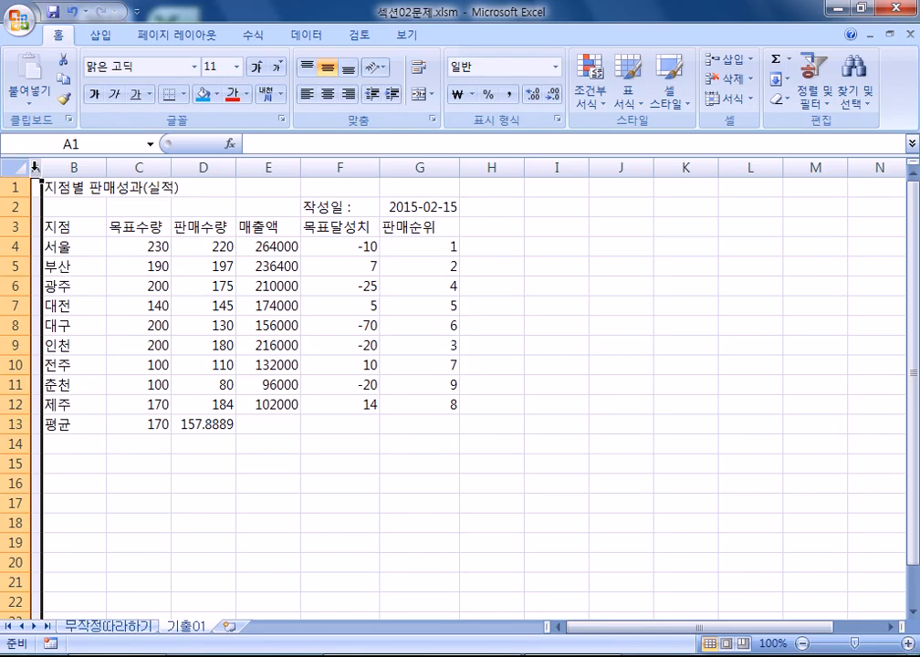
{"action": "left_click_drag", "start_coordinate": [75, 228], "coordinate": [431, 421]}
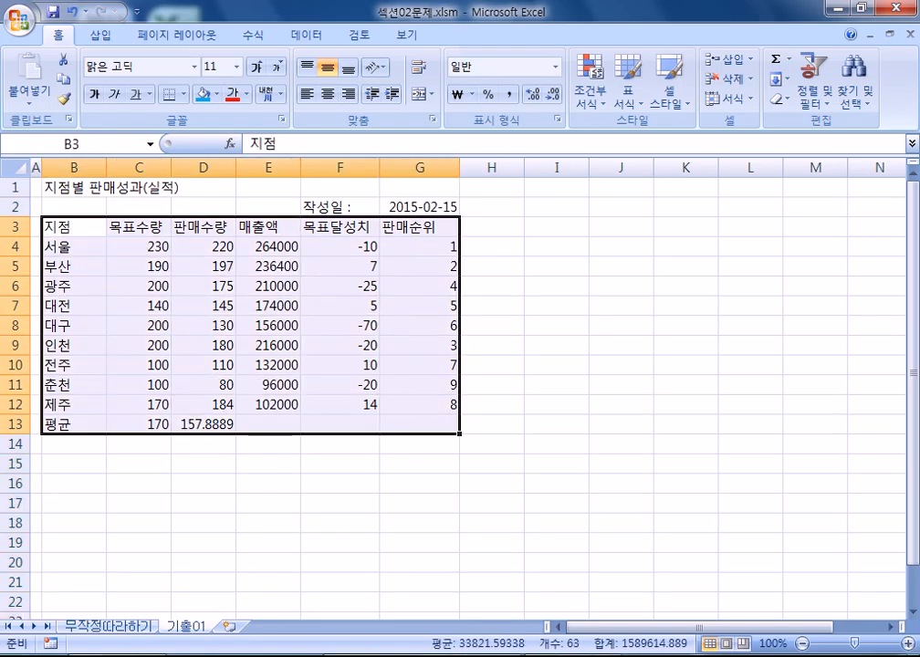
- Return to the 무작정따라하기 sheet and widen column A freehand to about the width of column B
{"action": "left_click", "coordinate": [107, 626]}
{"action": "left_click_drag", "start_coordinate": [74, 242], "coordinate": [427, 454]}
{"action": "left_click_drag", "start_coordinate": [48, 168], "coordinate": [104, 189]}
{"action": "left_click", "coordinate": [292, 414]}
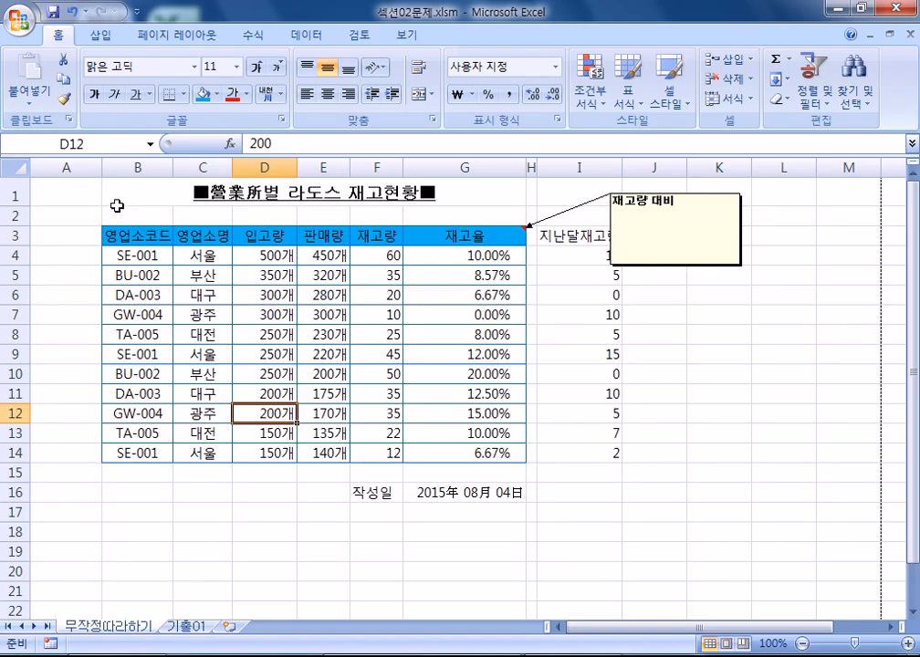
- Set the width of column A to 2 on the 무작정따라하기 sheet
{"action": "left_click", "coordinate": [81, 166]}
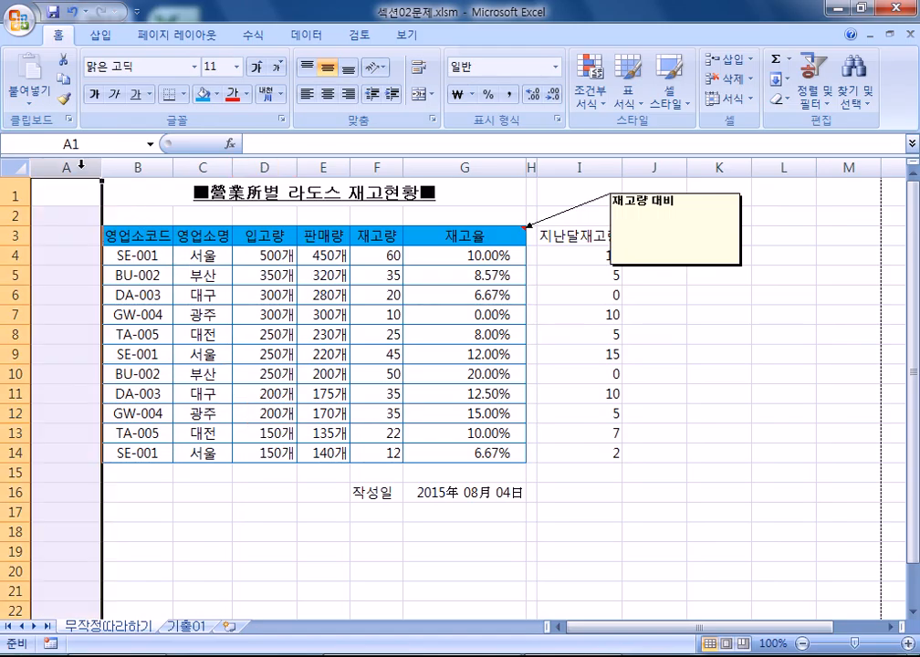
{"action": "right_click", "coordinate": [92, 170]}
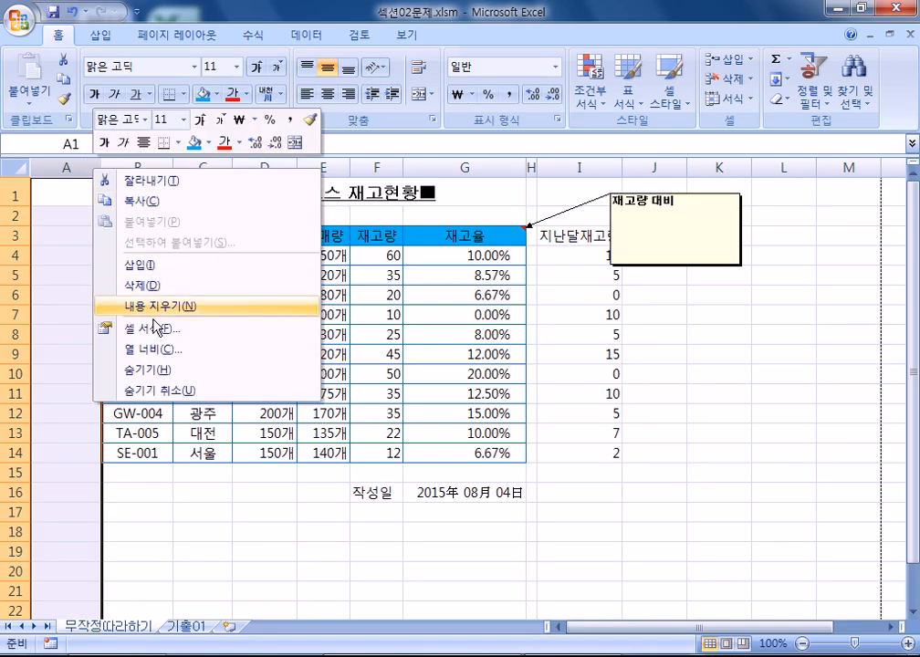
{"action": "left_click", "coordinate": [157, 351]}
{"action": "type", "text": "2"}
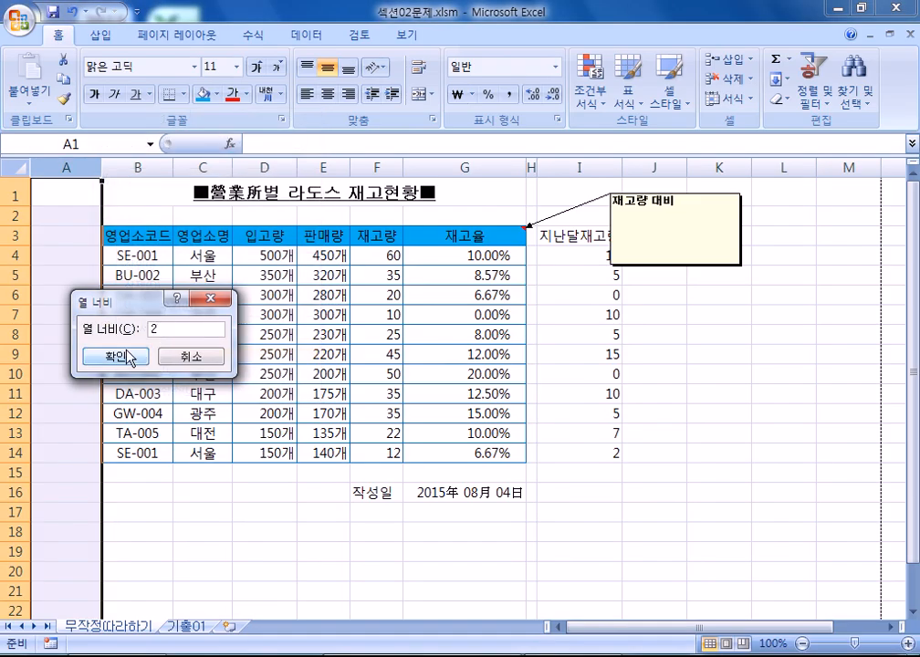
{"action": "left_click", "coordinate": [124, 356]}
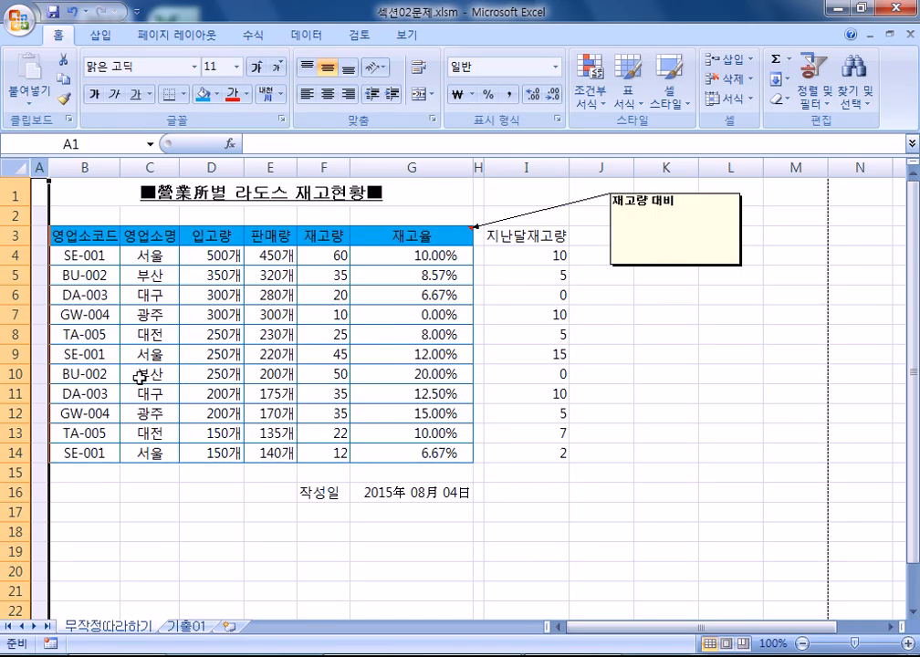
- Narrow column A slightly freehand, and undo the last two changes to its width
{"action": "left_click_drag", "start_coordinate": [49, 168], "coordinate": [40, 173]}
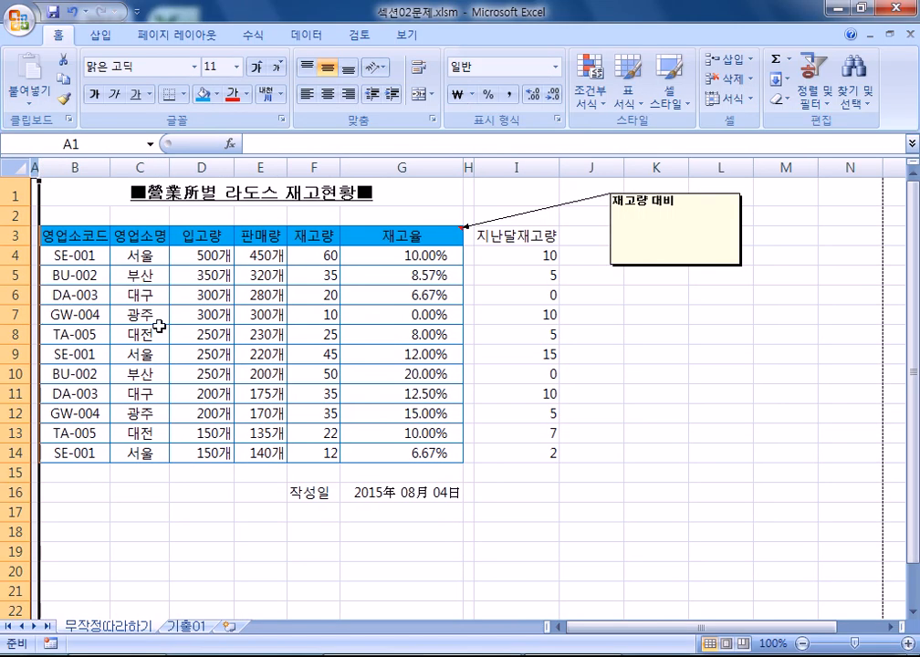
{"action": "key", "text": "ctrl+z"}
{"action": "key", "text": "ctrl+z"}
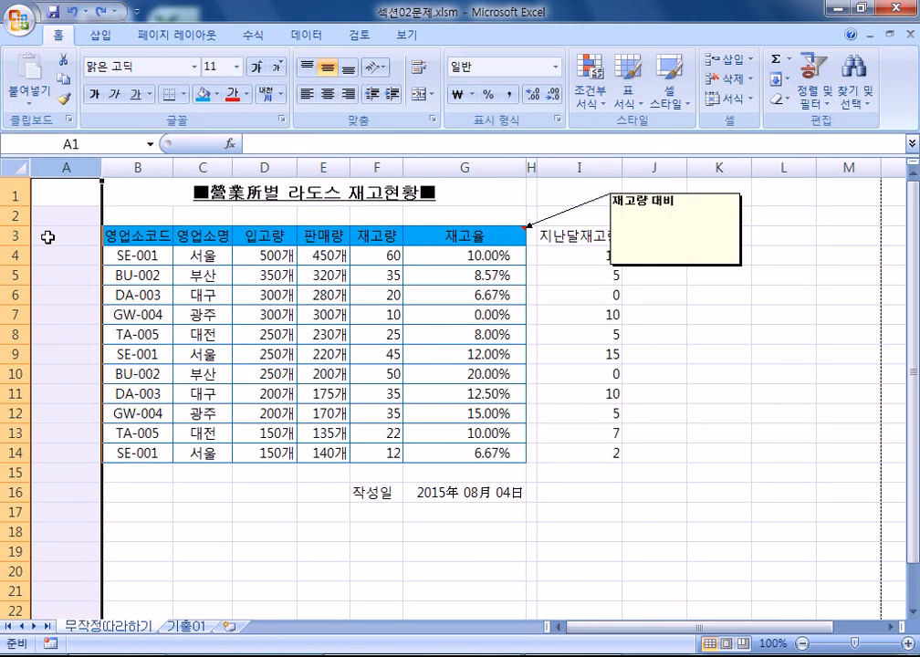
{"action": "left_click", "coordinate": [48, 236]}
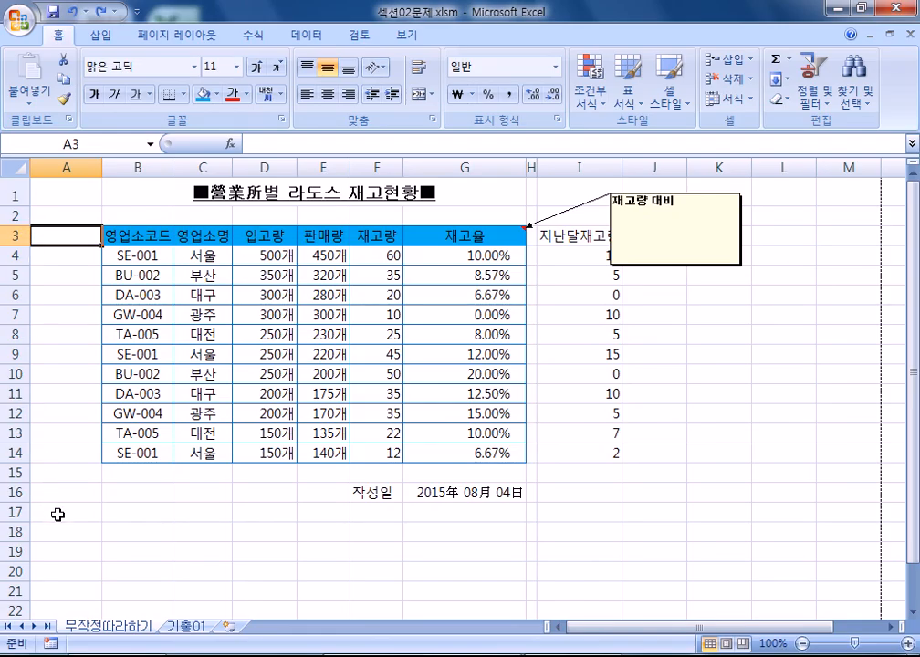
{"action": "left_click", "coordinate": [131, 239]}
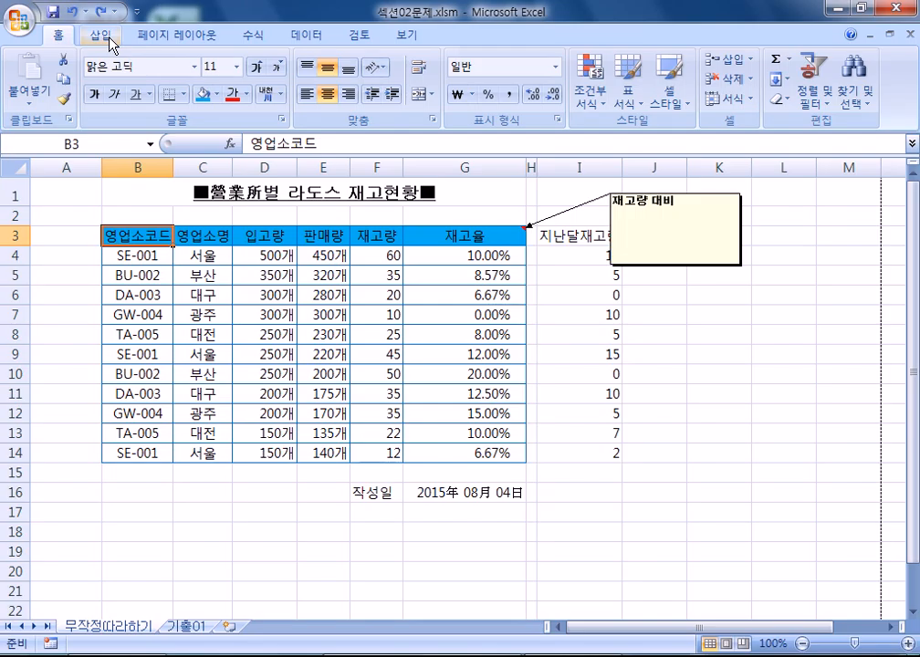
- Hide column A on the 무작정따라하기 sheet, and undo the hiding
{"action": "left_click", "coordinate": [70, 167]}
{"action": "right_click", "coordinate": [80, 171]}
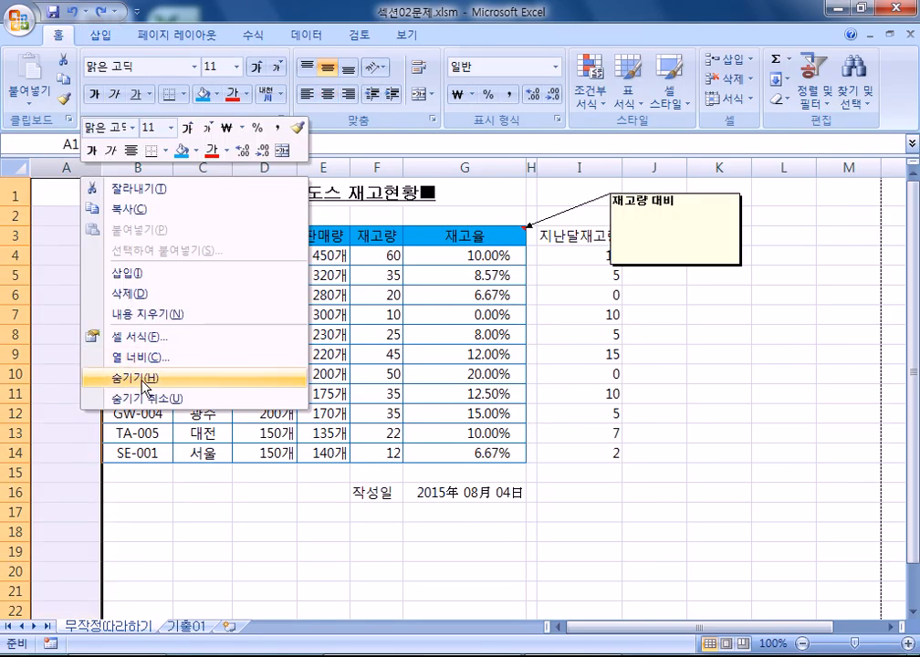
{"action": "left_click", "coordinate": [141, 379]}
{"action": "left_click", "coordinate": [255, 516]}
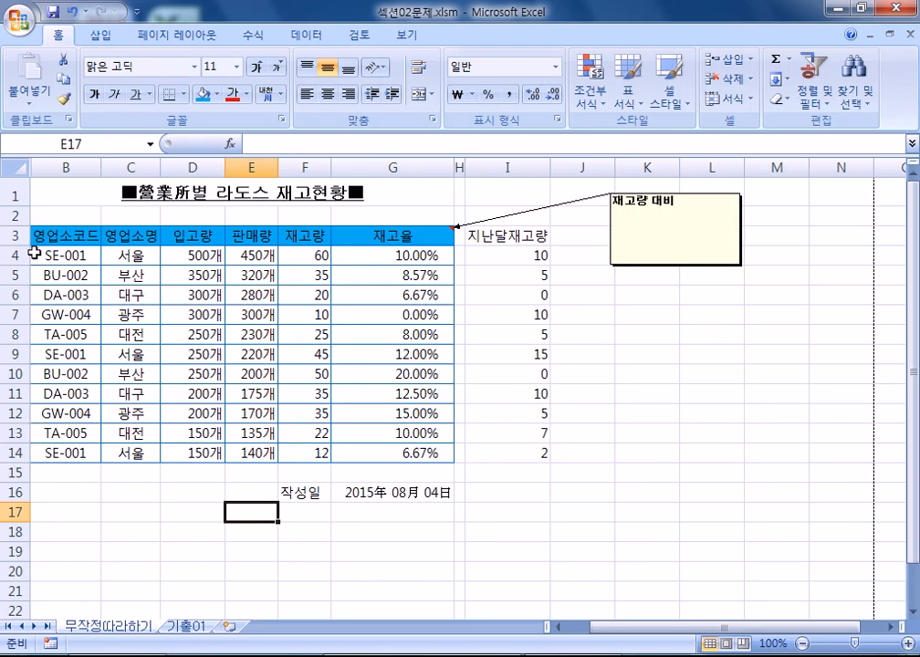
{"action": "key", "text": "ctrl+z"}
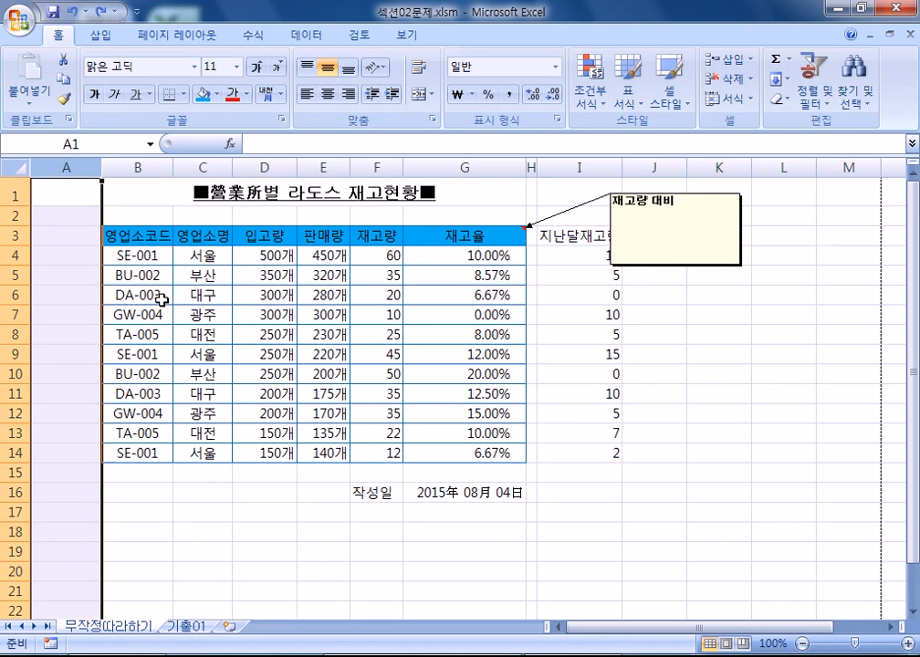
{"action": "left_click", "coordinate": [160, 300]}
- Narrow column A on the 무작정따라하기 sheet to about a quarter of column B's width
{"action": "left_click", "coordinate": [77, 166]}
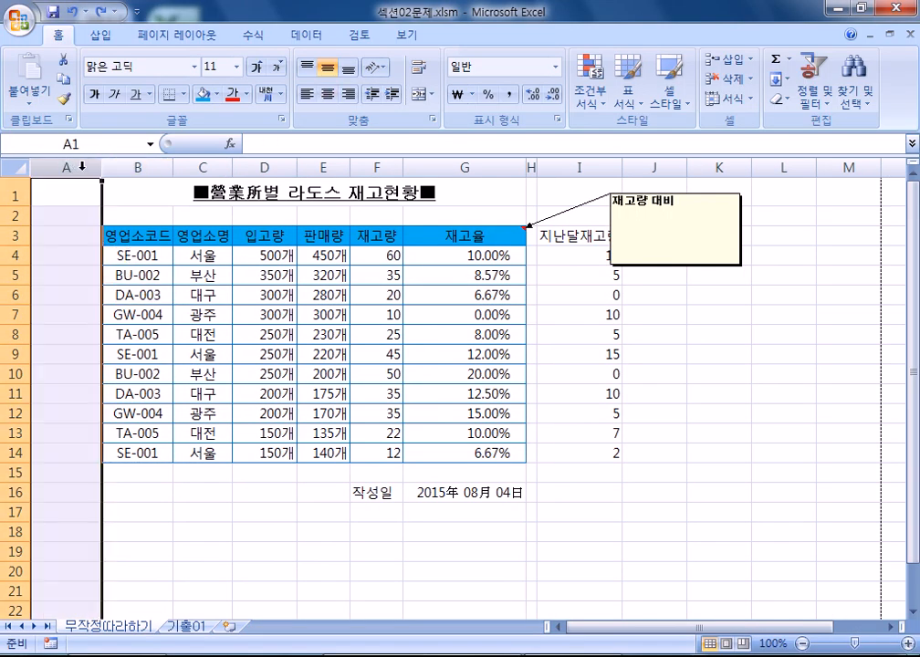
{"action": "right_click", "coordinate": [76, 166]}
{"action": "left_click", "coordinate": [156, 350]}
{"action": "type", "text": "3"}
{"action": "left_click", "coordinate": [111, 363]}
{"action": "left_click", "coordinate": [135, 354]}
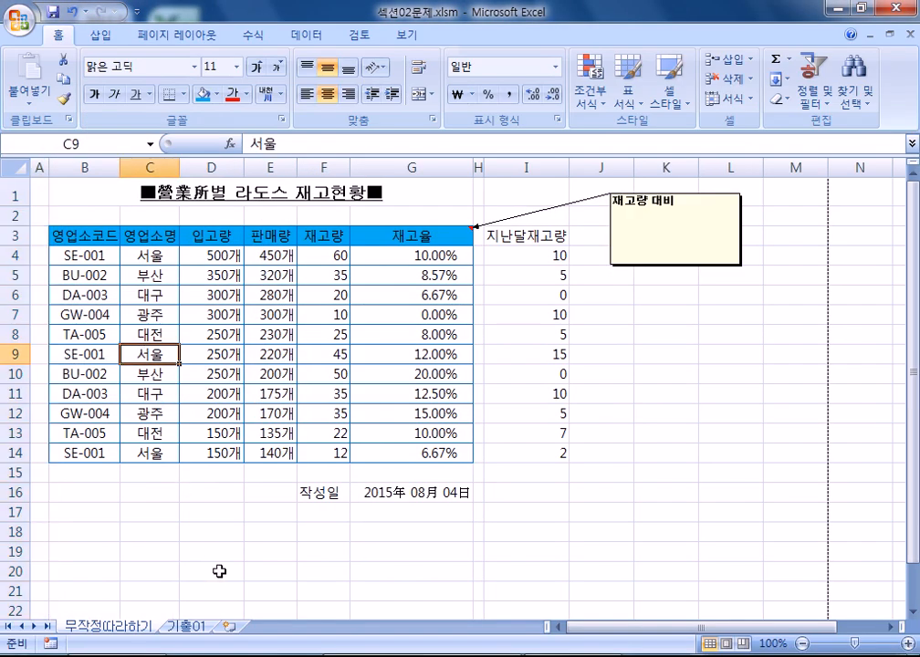
- Switch to the 기출01 sheet, narrow column A slightly freehand, and undo that width change
{"action": "left_click", "coordinate": [189, 610]}
{"action": "left_click", "coordinate": [187, 628]}
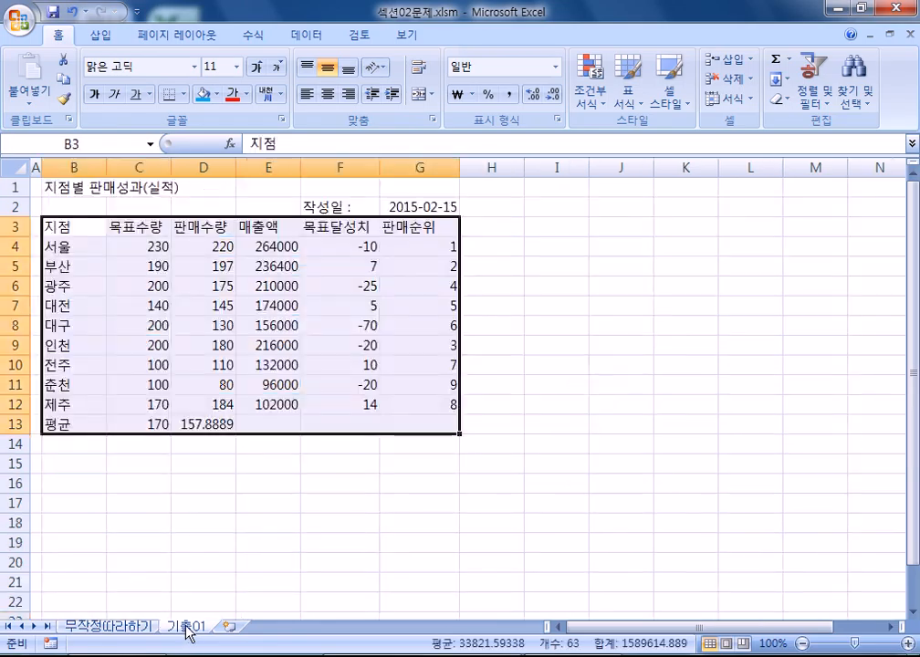
{"action": "left_click_drag", "start_coordinate": [41, 164], "coordinate": [34, 164]}
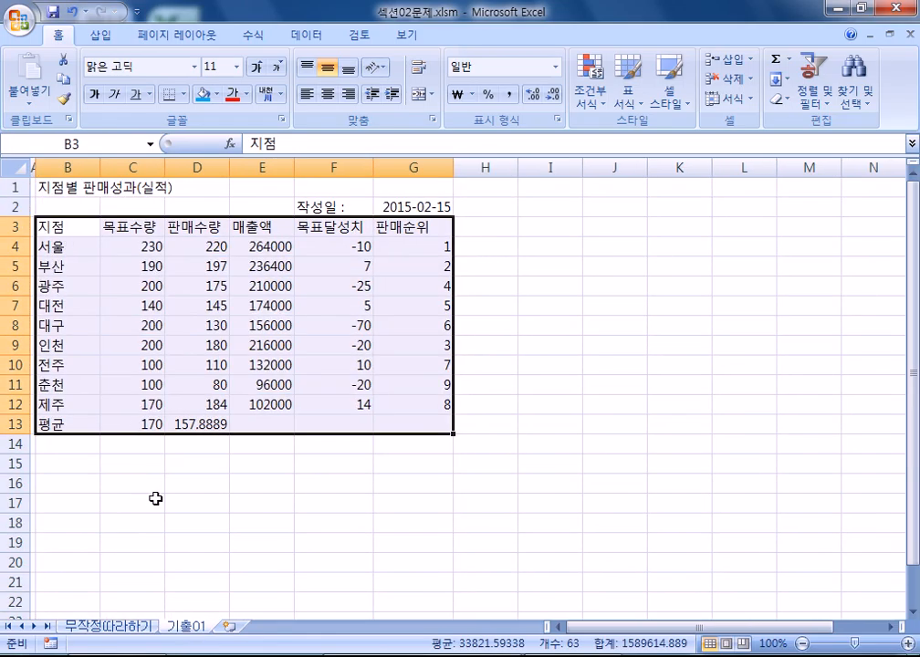
{"action": "key", "text": "ctrl+z"}
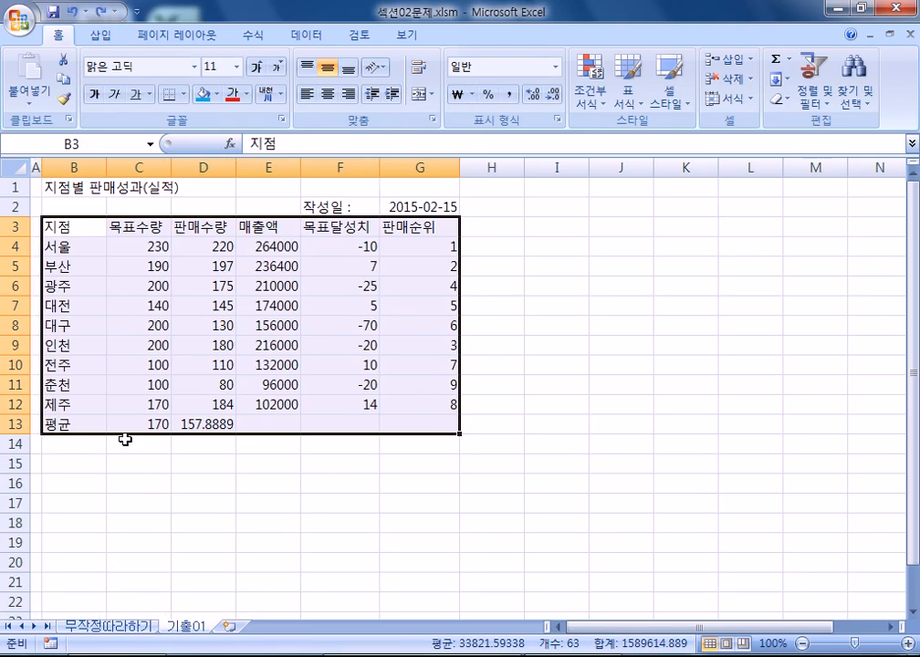
{"action": "left_click", "coordinate": [114, 482]}
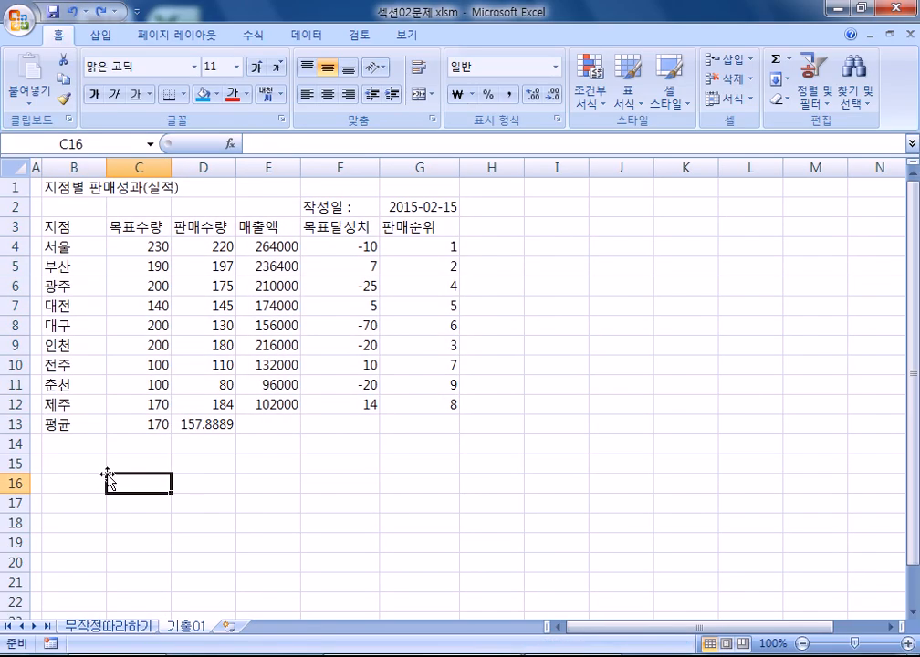
- Insert an empty row above the title on the 기출01 sheet, reduce its height freehand, and undo both changes
{"action": "left_click", "coordinate": [16, 187]}
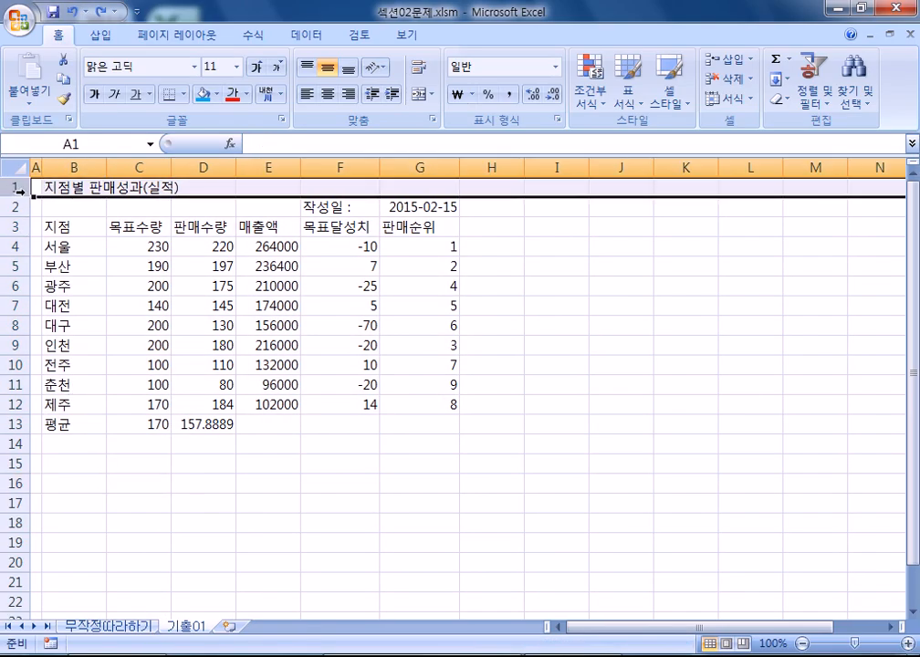
{"action": "left_click", "coordinate": [66, 186]}
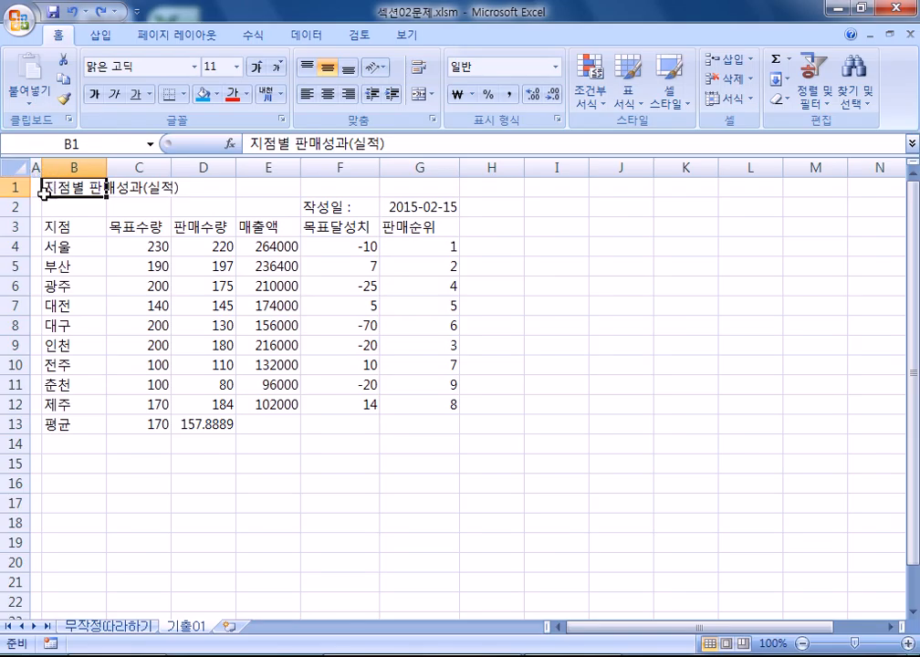
{"action": "right_click", "coordinate": [8, 186]}
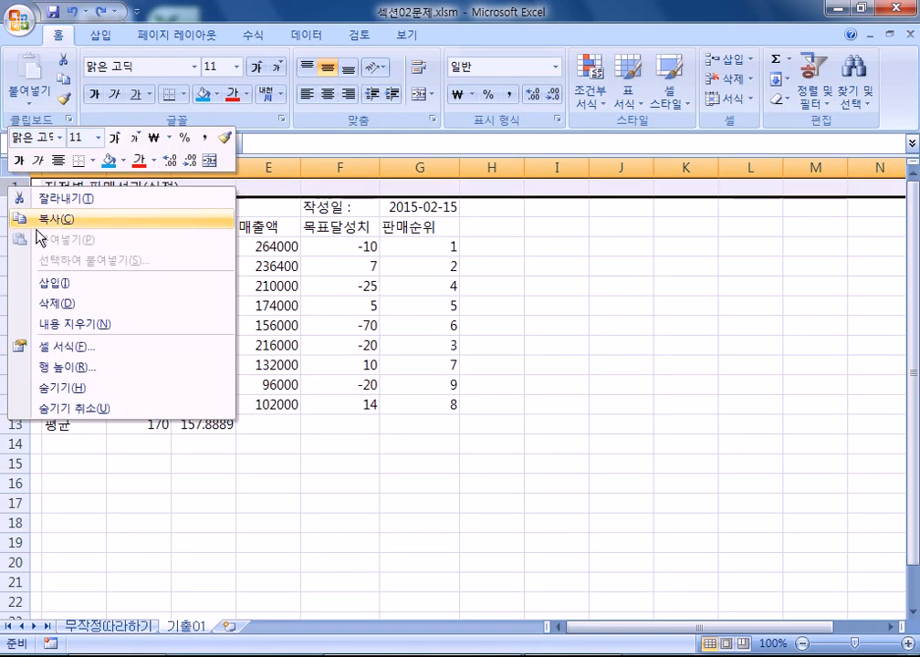
{"action": "left_click", "coordinate": [51, 283]}
{"action": "left_click_drag", "start_coordinate": [84, 206], "coordinate": [422, 214]}
{"action": "left_click", "coordinate": [79, 206]}
{"action": "left_click_drag", "start_coordinate": [18, 198], "coordinate": [18, 181]}
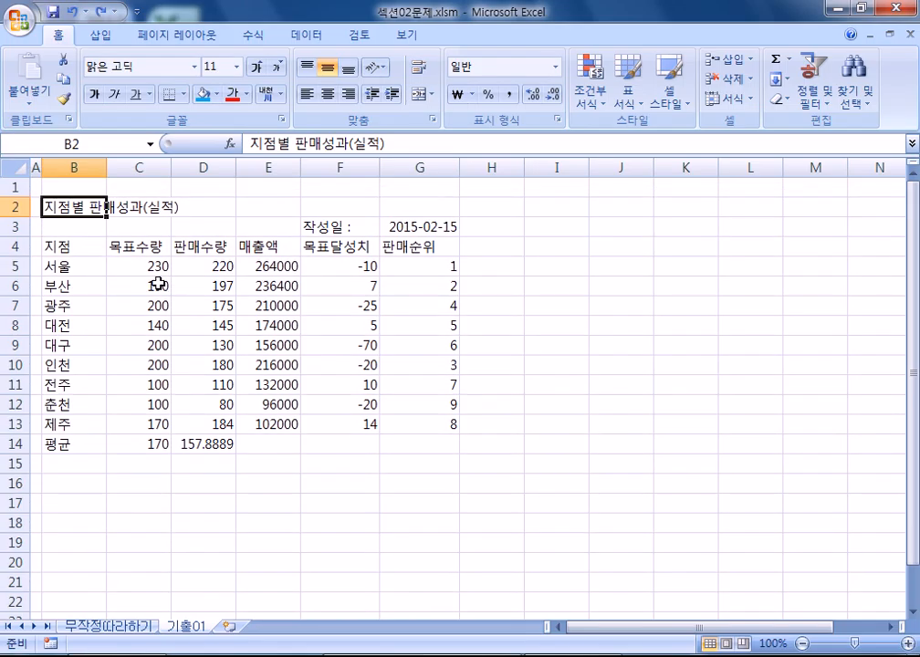
{"action": "key", "text": "ctrl+z"}
{"action": "key", "text": "ctrl+z"}
{"action": "left_click", "coordinate": [124, 262]}
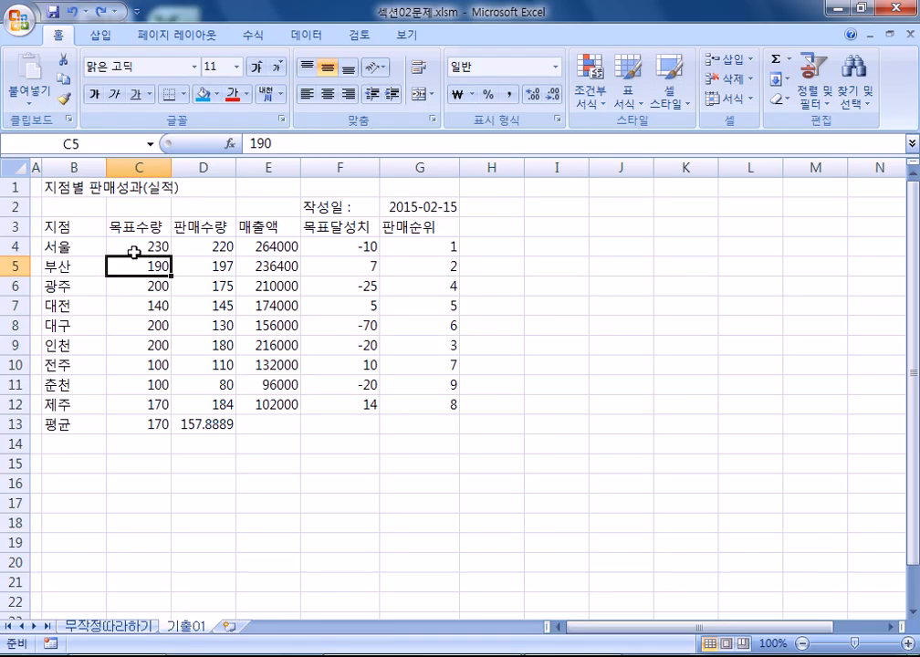
- Give the date cell G2 on the 기출01 sheet the defined name 작성일
{"action": "left_click", "coordinate": [437, 208]}
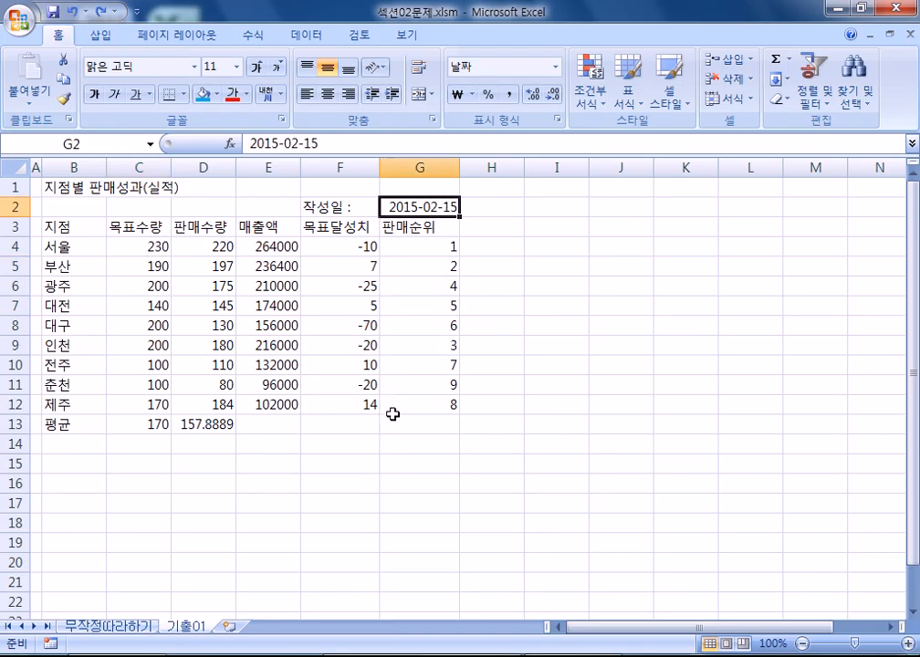
{"action": "scroll", "coordinate": [362, 373], "scroll_direction": "up", "scroll_amount": 3}
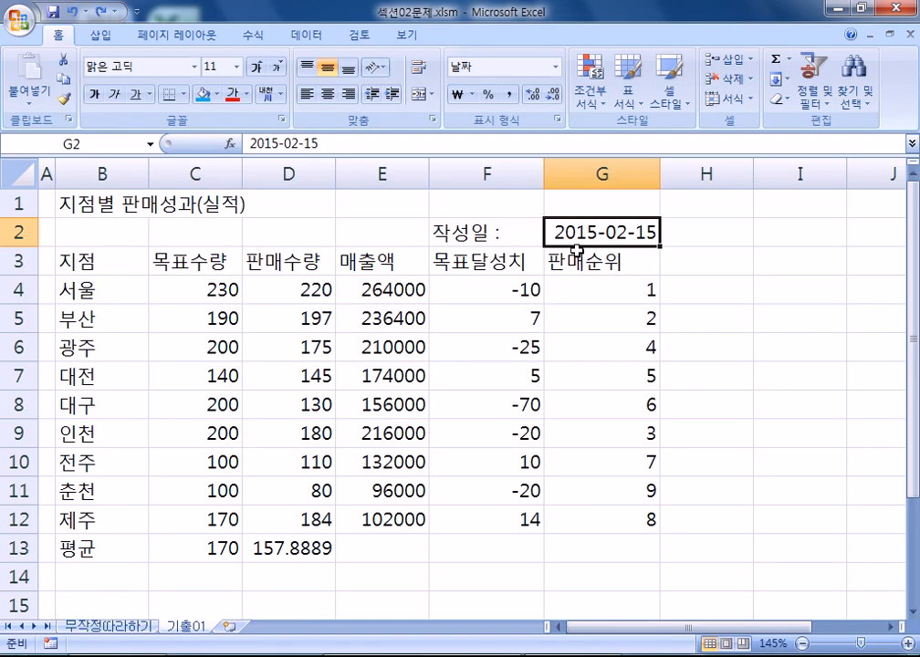
{"action": "scroll", "coordinate": [516, 272], "scroll_direction": "down", "scroll_amount": 2}
{"action": "scroll", "coordinate": [509, 277], "scroll_direction": "down", "scroll_amount": 1}
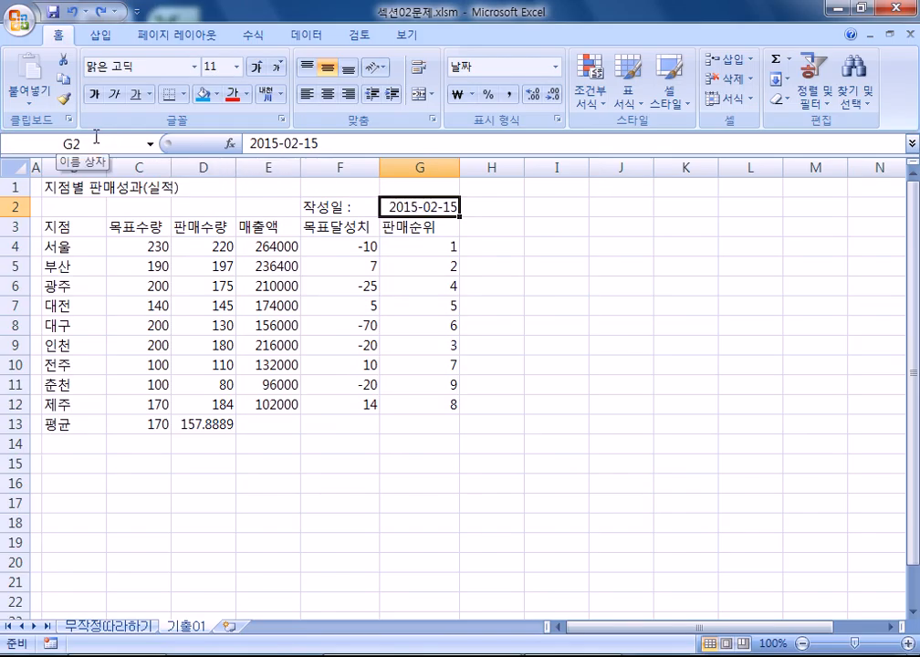
{"action": "left_click", "coordinate": [419, 286]}
{"action": "left_click", "coordinate": [417, 207]}
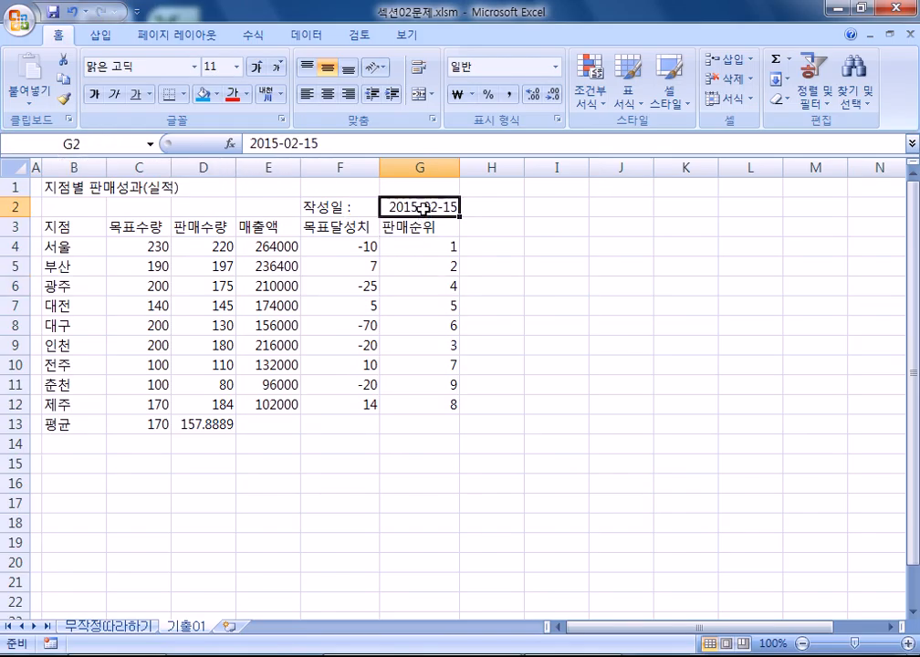
{"action": "left_click", "coordinate": [103, 144]}
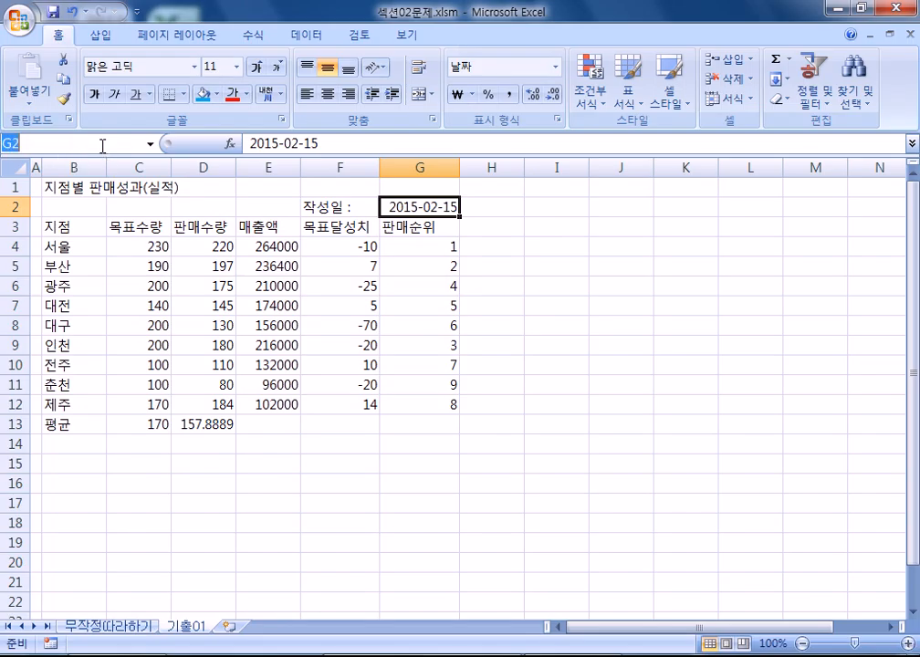
{"action": "type", "text": "작성일"}
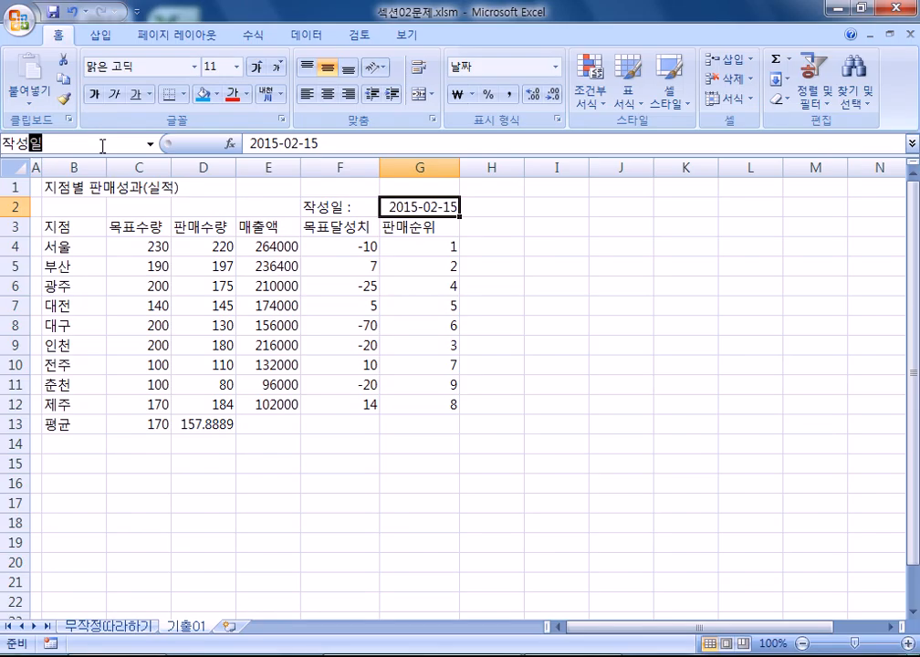
{"action": "key", "text": "Return"}
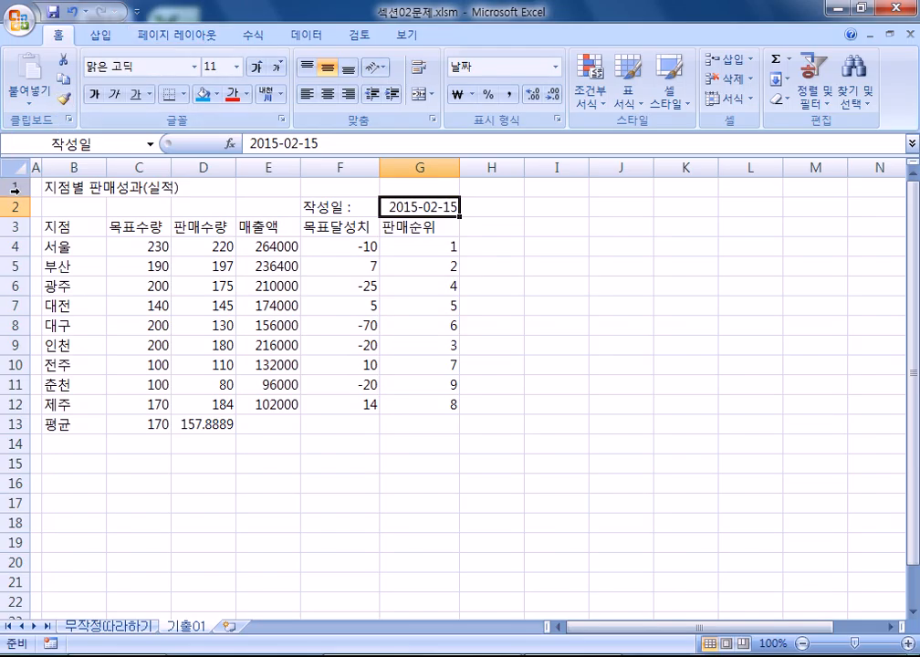
- Merge and center the title 지점별 판매성과(실적) across cells B1:G1
{"action": "left_click", "coordinate": [66, 187]}
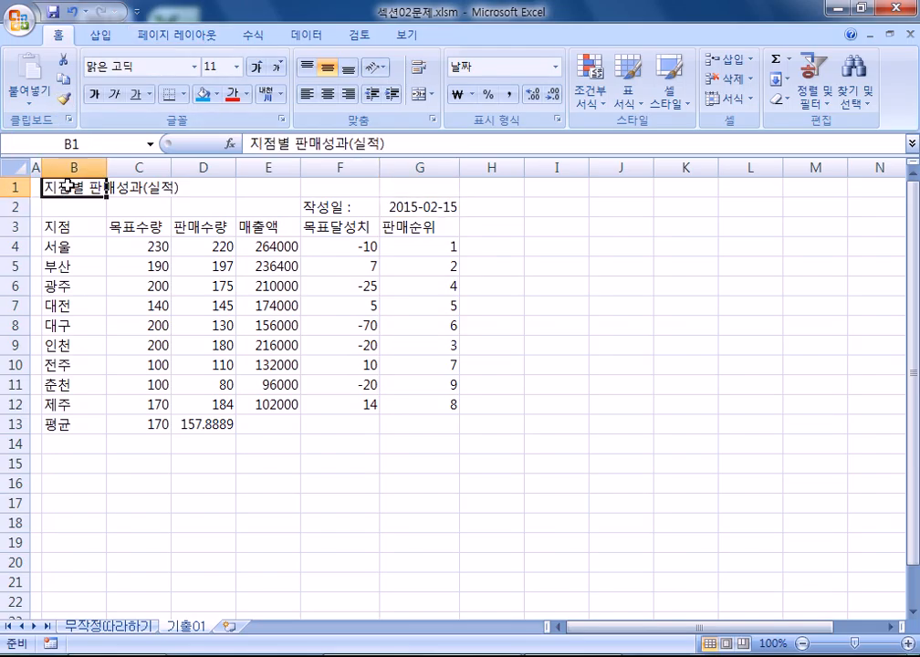
{"action": "left_click_drag", "start_coordinate": [73, 188], "coordinate": [423, 193]}
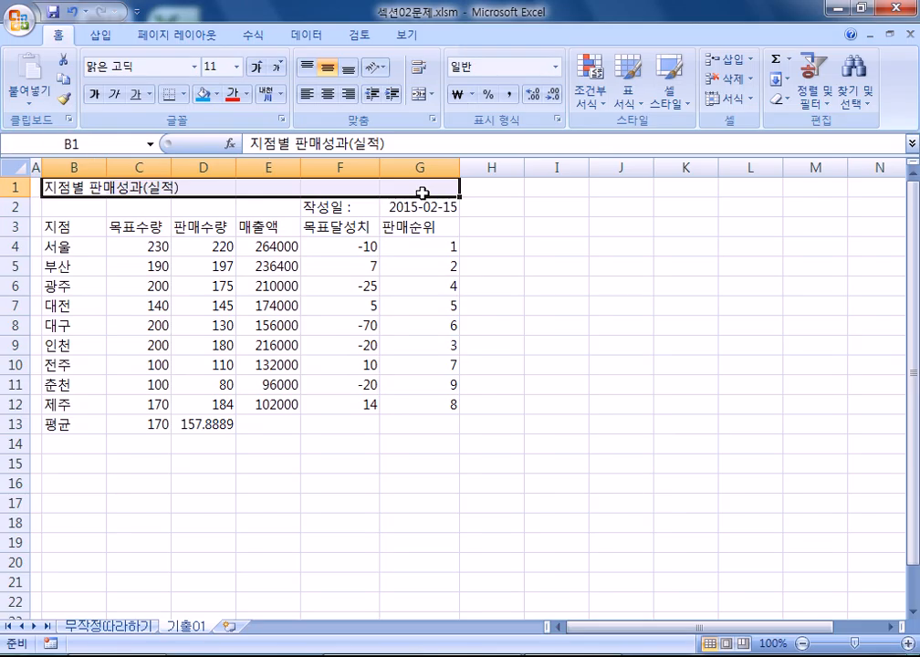
{"action": "left_click", "coordinate": [420, 95]}
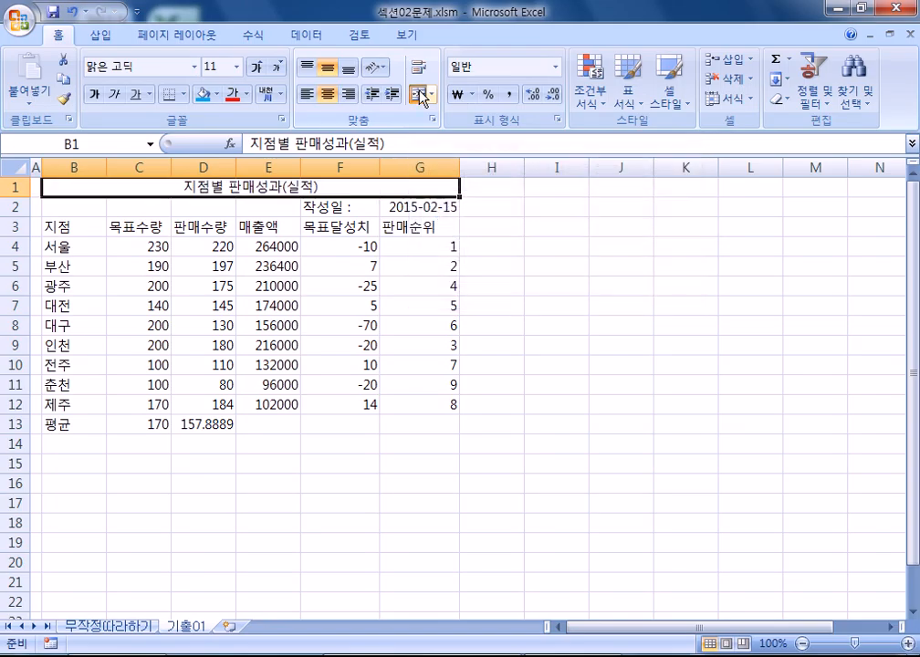
- Set the merged title's font to 궁서체 and its size to 16
{"action": "left_click", "coordinate": [195, 66]}
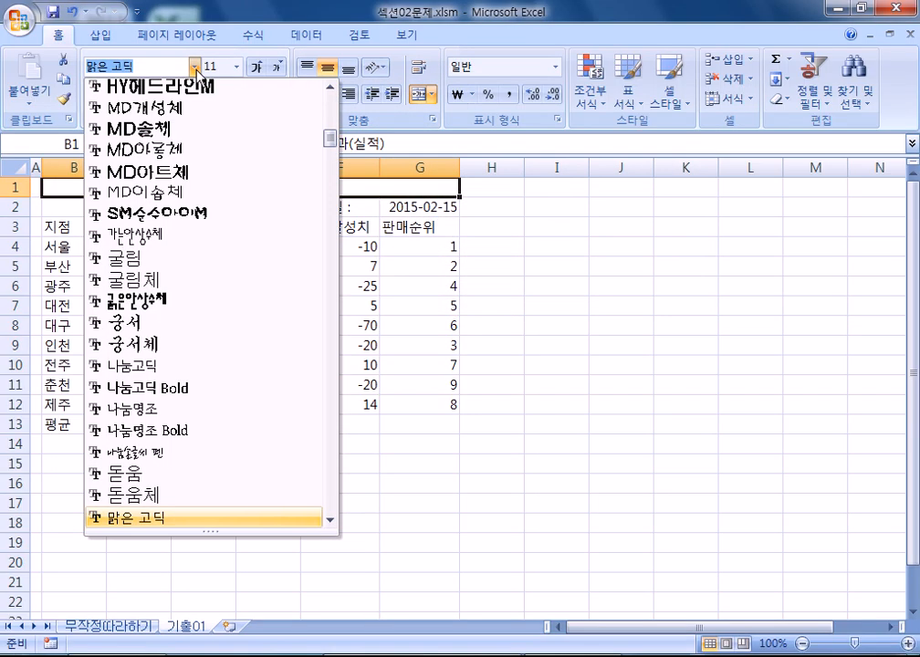
{"action": "left_click", "coordinate": [210, 344]}
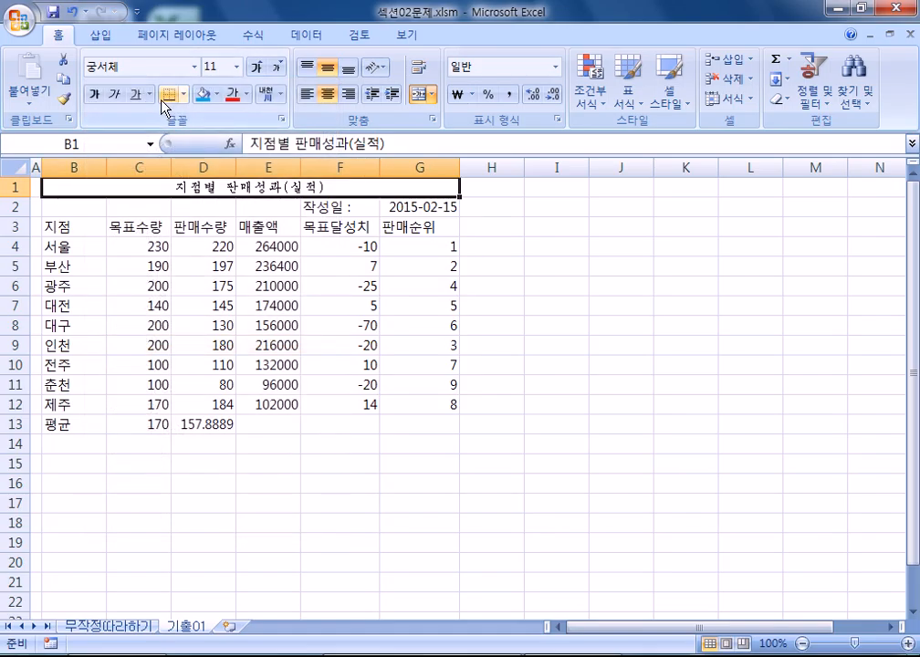
{"action": "left_click", "coordinate": [257, 68]}
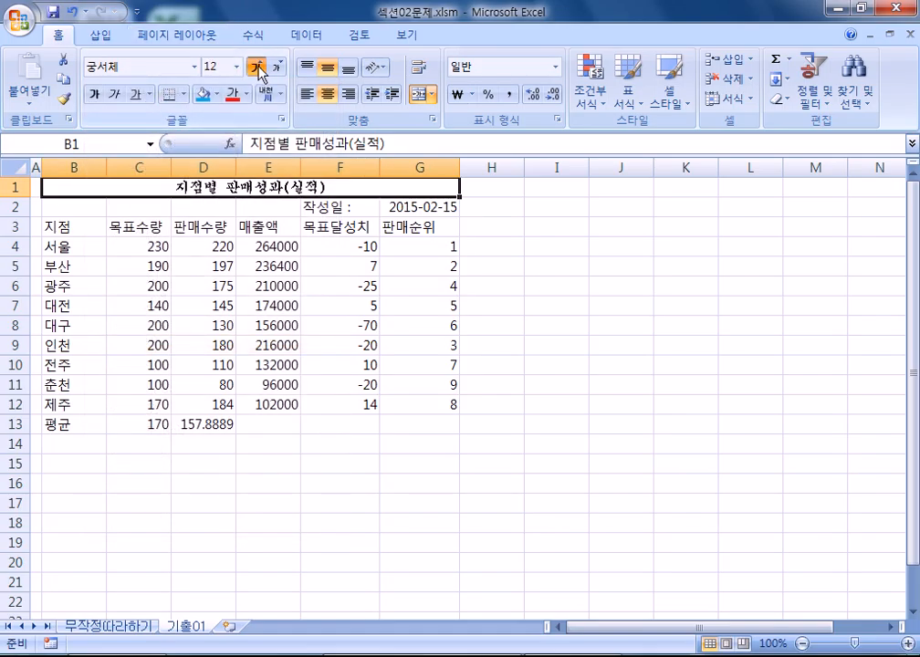
{"action": "left_click", "coordinate": [258, 69]}
{"action": "left_click", "coordinate": [258, 70]}
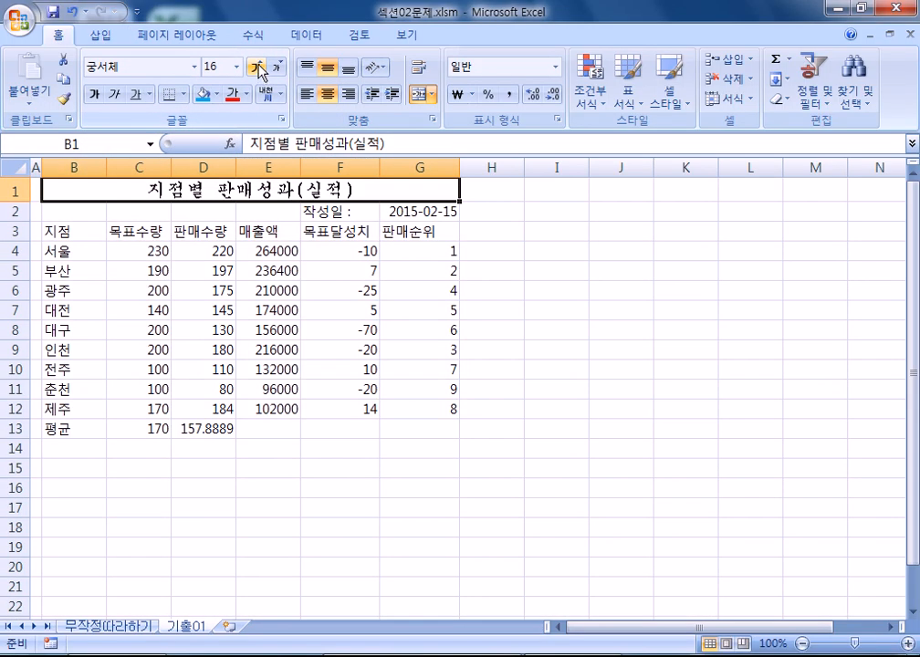
- Make the merged title bold and give it a double underline
{"action": "left_click", "coordinate": [94, 94]}
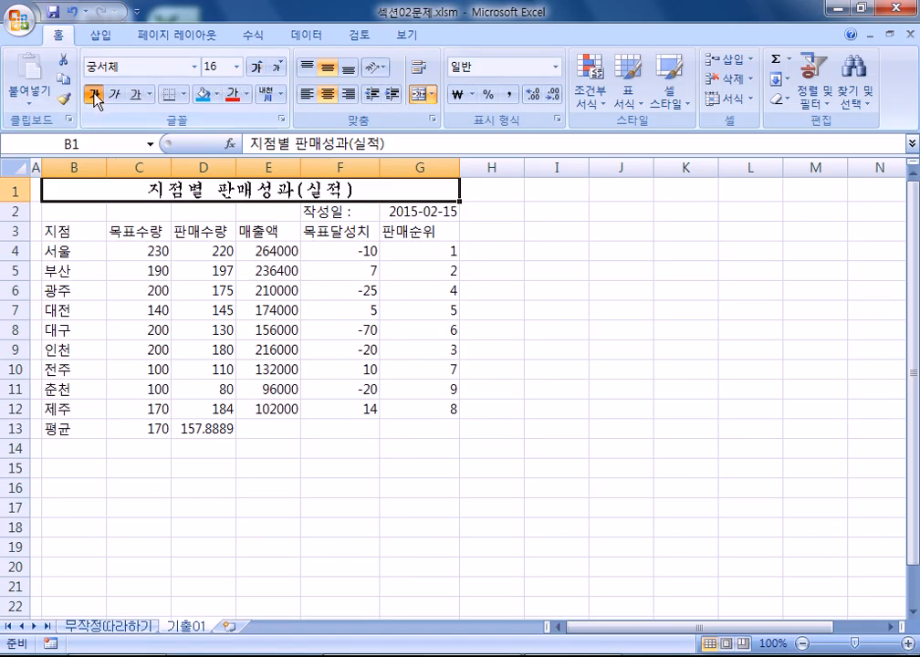
{"action": "left_click", "coordinate": [150, 95]}
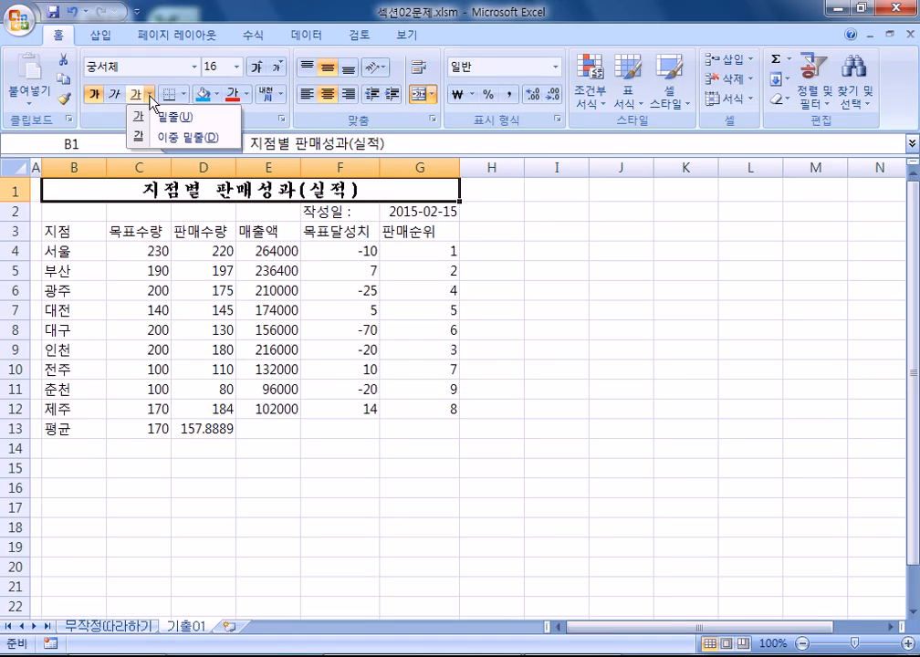
{"action": "left_click", "coordinate": [150, 97]}
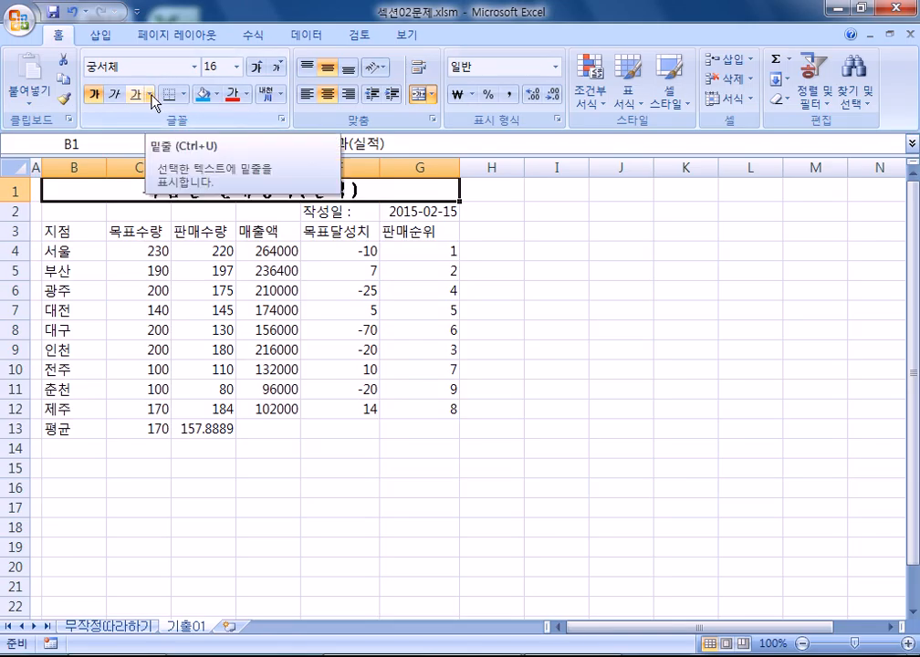
{"action": "left_click", "coordinate": [150, 95]}
{"action": "left_click", "coordinate": [159, 139]}
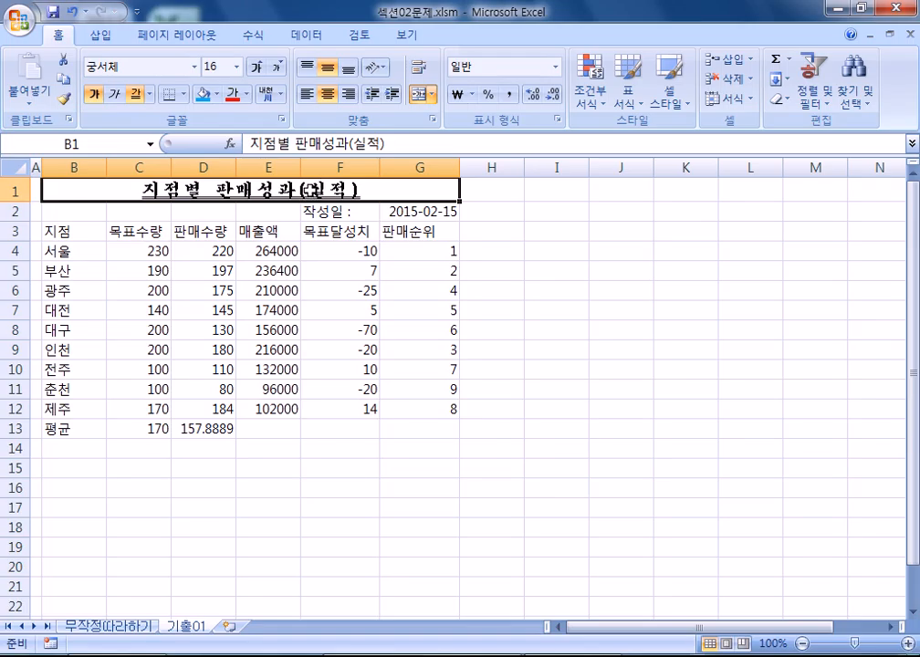
- Convert the word 실적 in the title's parentheses to the Hanja 實績
{"action": "double_click", "coordinate": [317, 189]}
{"action": "left_click_drag", "start_coordinate": [308, 189], "coordinate": [342, 189]}
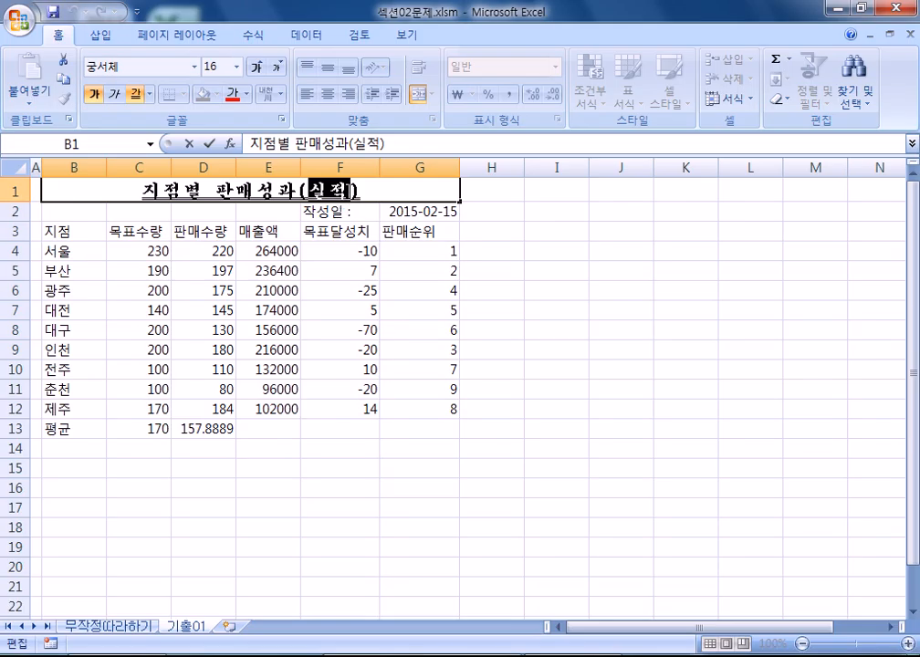
{"action": "left_click", "coordinate": [349, 189]}
{"action": "left_click_drag", "start_coordinate": [306, 191], "coordinate": [340, 190]}
{"action": "key", "text": "Hangul_Hanja"}
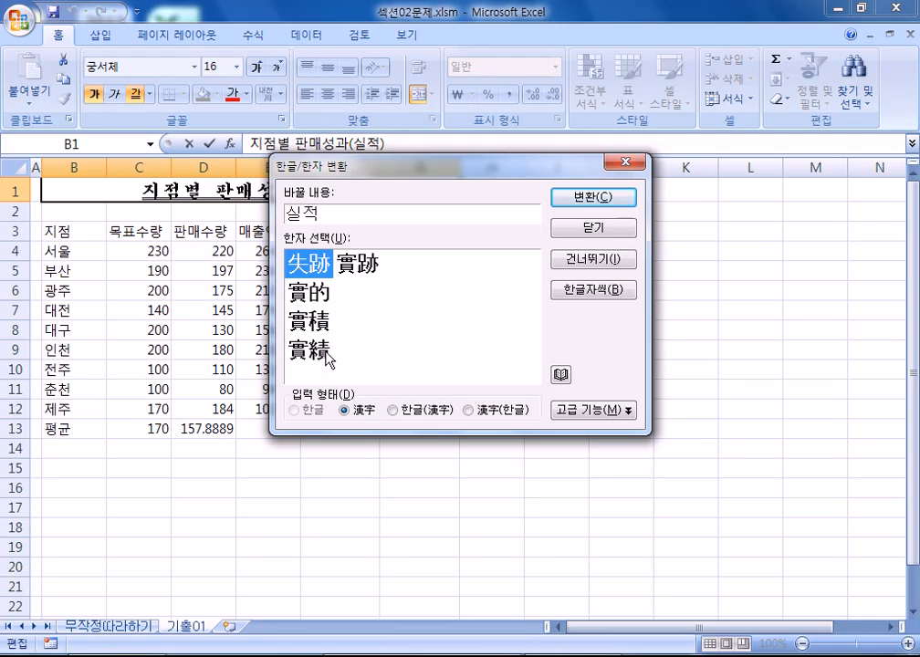
{"action": "left_click", "coordinate": [325, 351]}
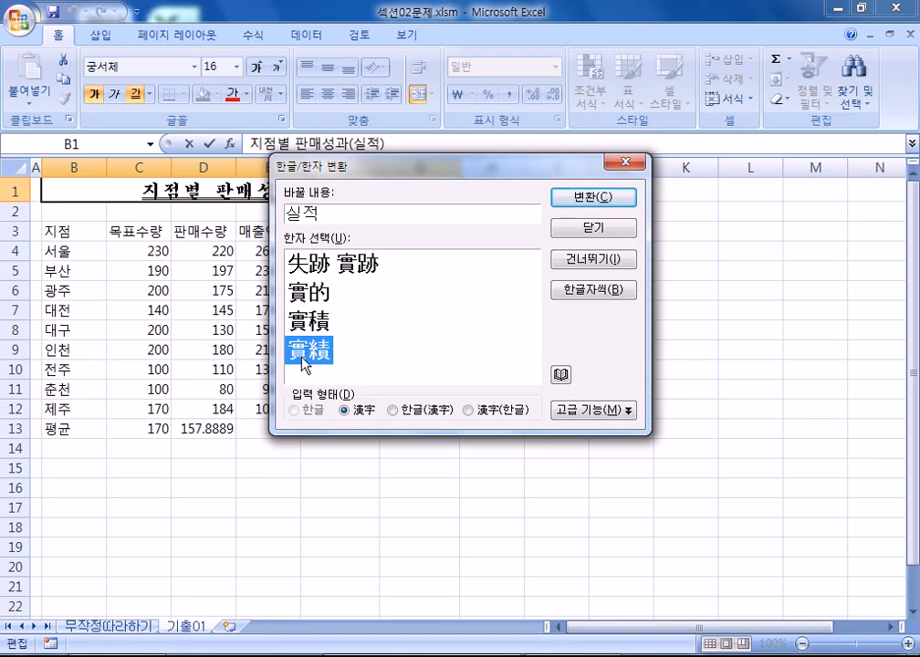
{"action": "left_click", "coordinate": [593, 197]}
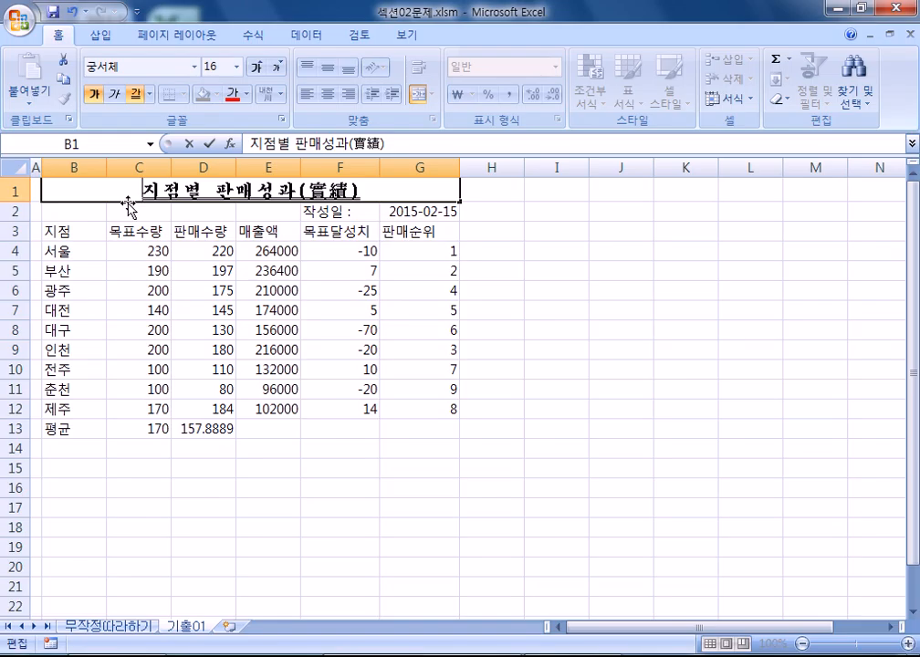
- Insert the special character ▣ at the very start of the title
{"action": "type", "text": "ㅁ"}
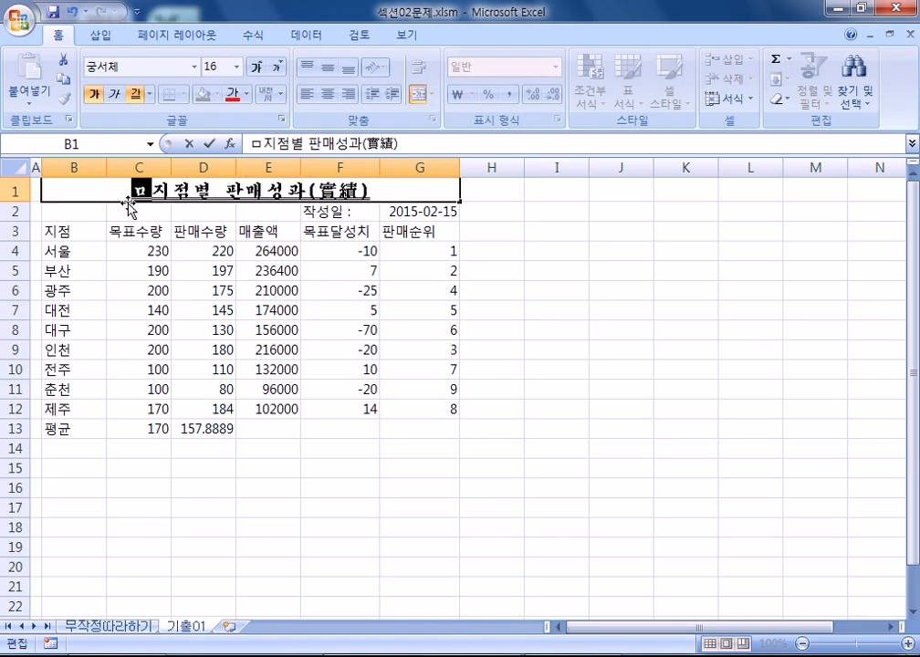
{"action": "key", "text": "Hangul_Hanja"}
{"action": "key", "text": "Tab"}
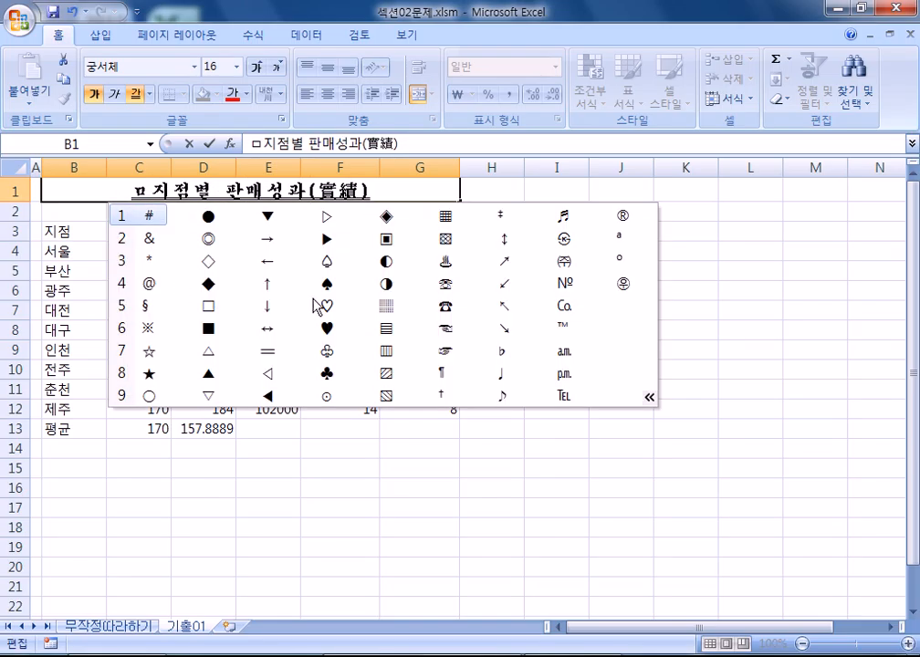
{"action": "left_click", "coordinate": [388, 237]}
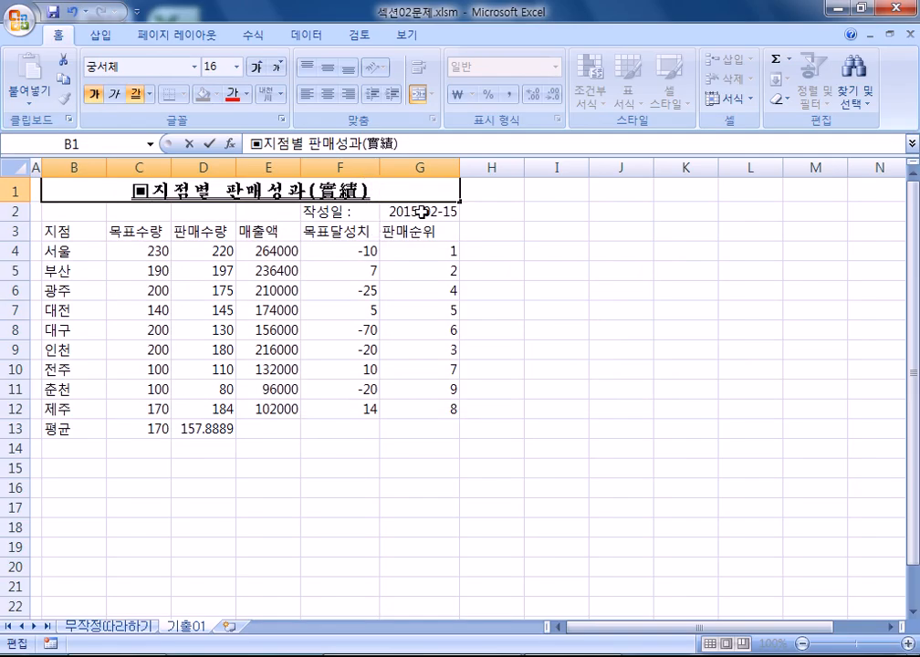
{"action": "type", "text": "ㅁ"}
{"action": "key", "text": "Hangul_Hanja"}
{"action": "key", "text": "Tab"}
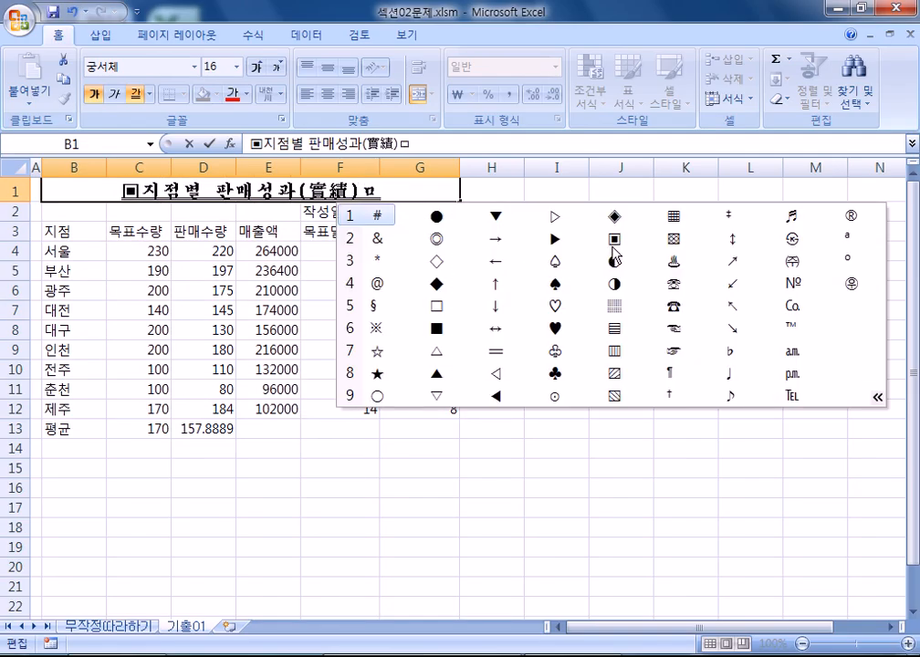
{"action": "left_click", "coordinate": [614, 238]}
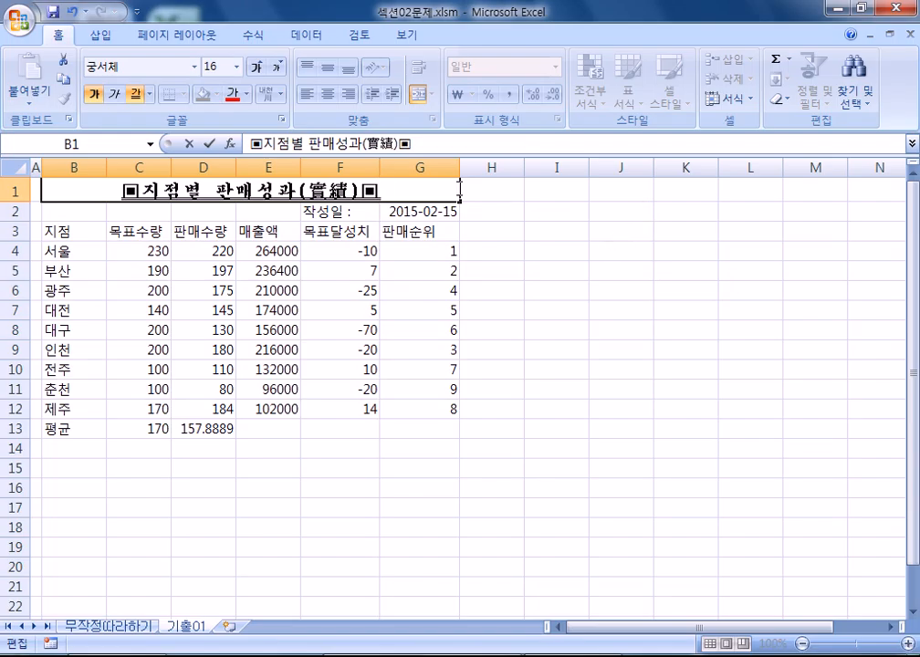
{"action": "key", "text": "BackSpace"}
- Add the consonant ㅁ at the end of the title and compare the compact and expanded views of its symbol list
{"action": "type", "text": "ㅁ"}
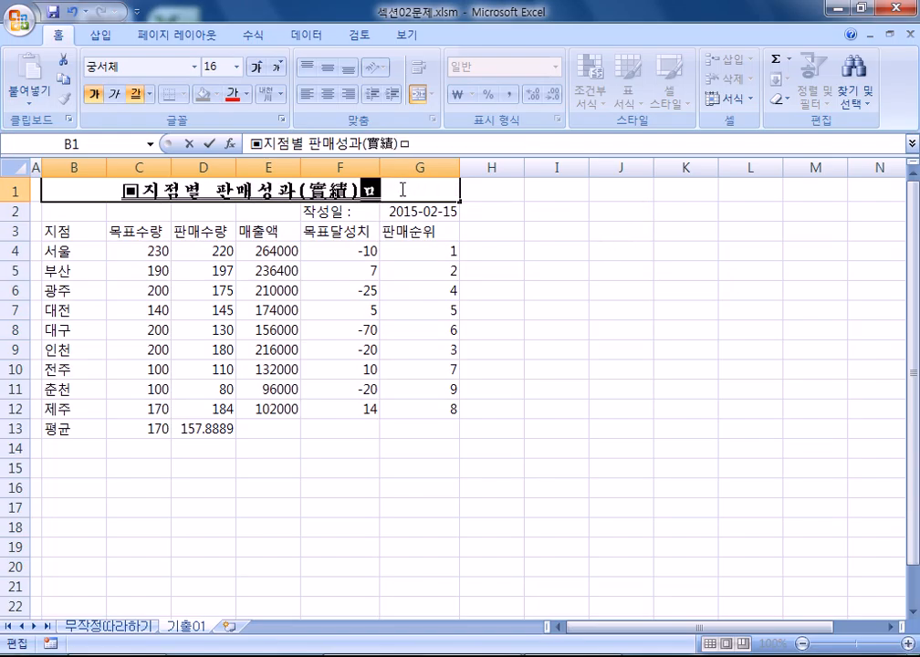
{"action": "key", "text": "Hangul_Hanja"}
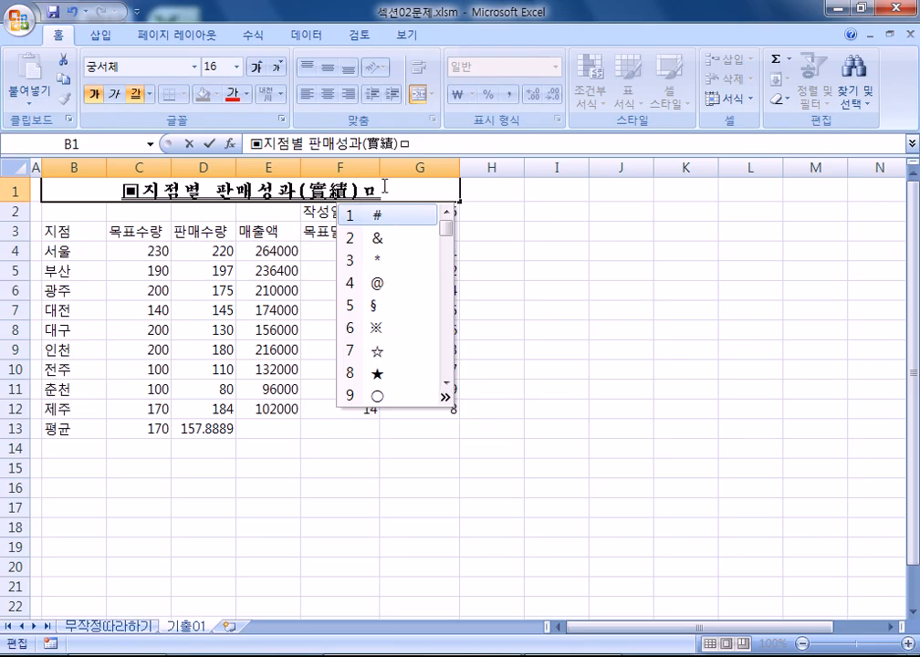
{"action": "key", "text": "Tab"}
{"action": "key", "text": "Tab"}
{"action": "key", "text": "Tab"}
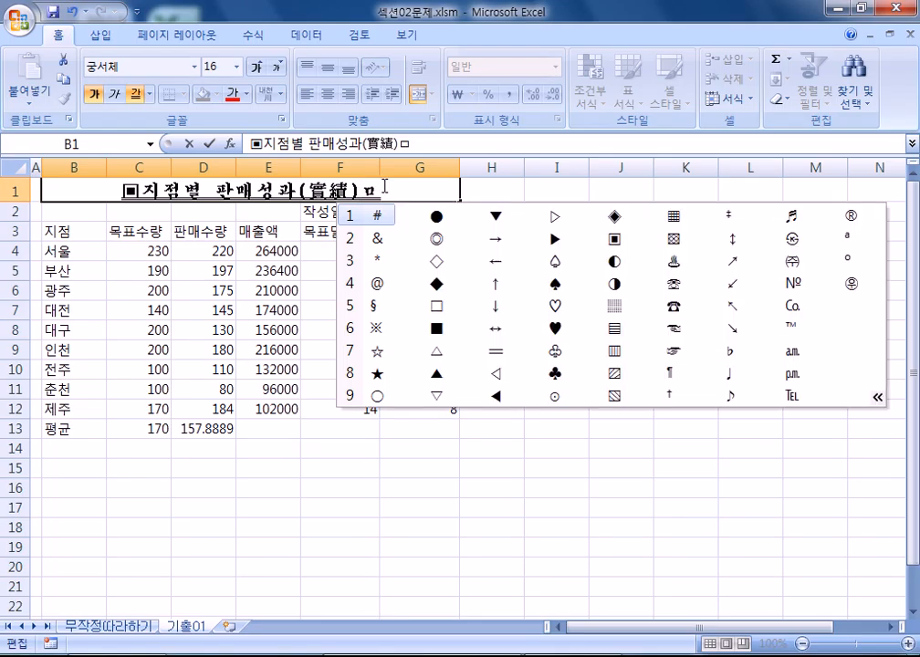
{"action": "key", "text": "Tab"}
{"action": "key", "text": "Tab"}
{"action": "key", "text": "Tab"}
{"action": "key", "text": "Tab"}
{"action": "key", "text": "Tab"}
{"action": "key", "text": "Tab"}
{"action": "key", "text": "Tab"}
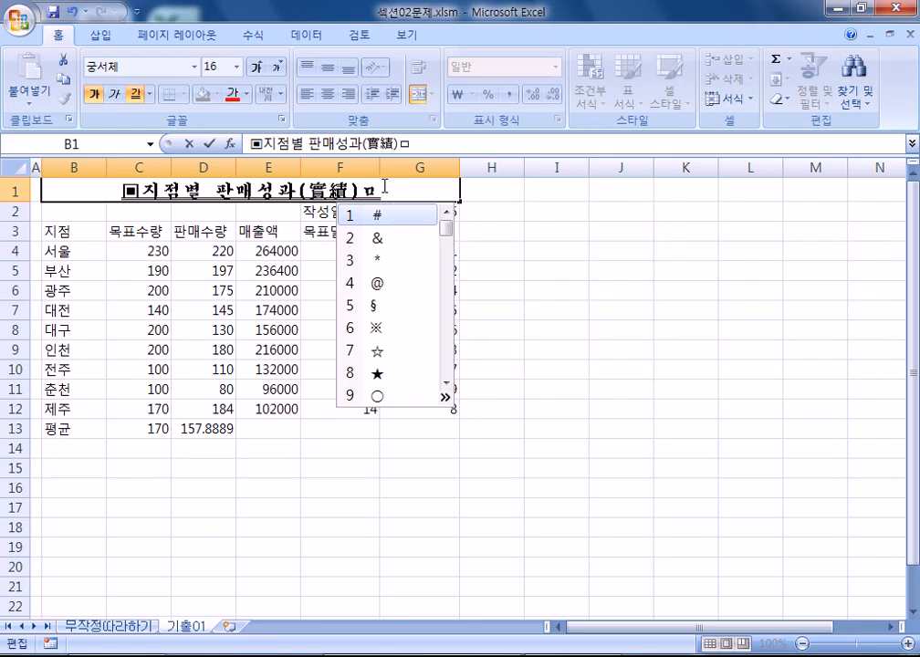
{"action": "key", "text": "Tab"}
{"action": "key", "text": "Tab"}
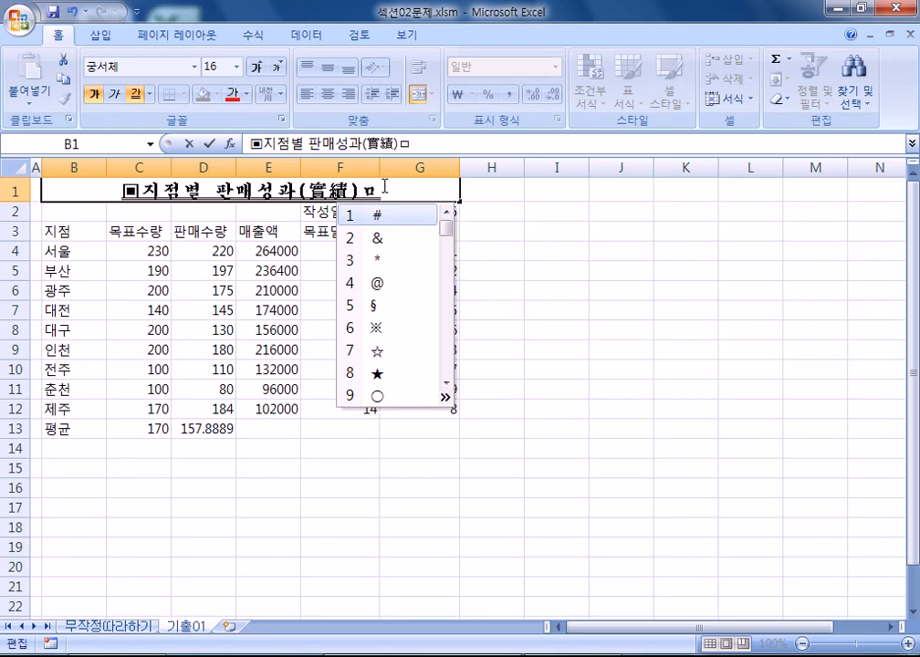
{"action": "key", "text": "Escape"}
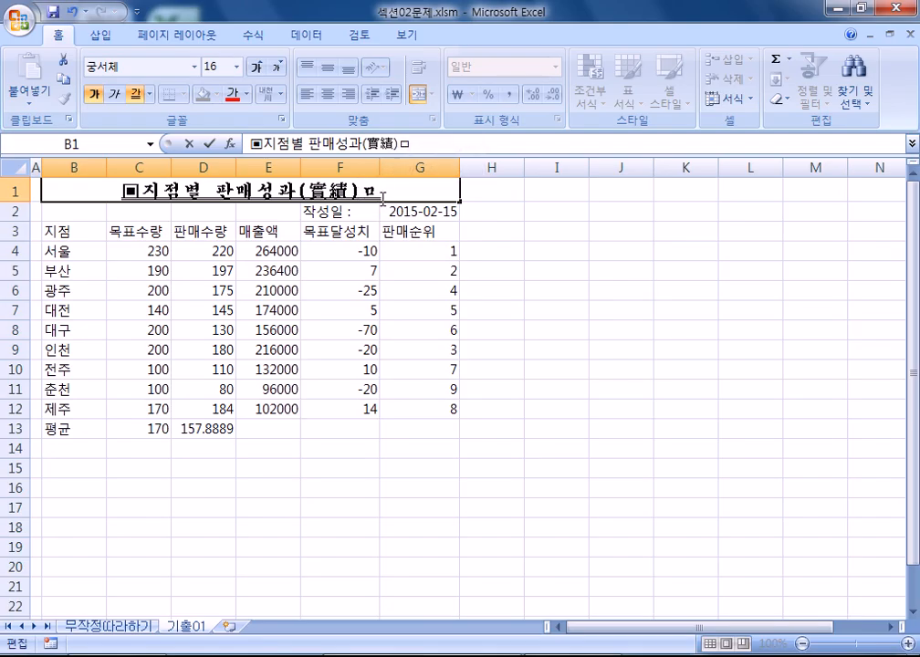
- Convert the ㅁ at the end of the title to the special character ▣ and commit the title text
{"action": "key", "text": "Hangul_Hanja"}
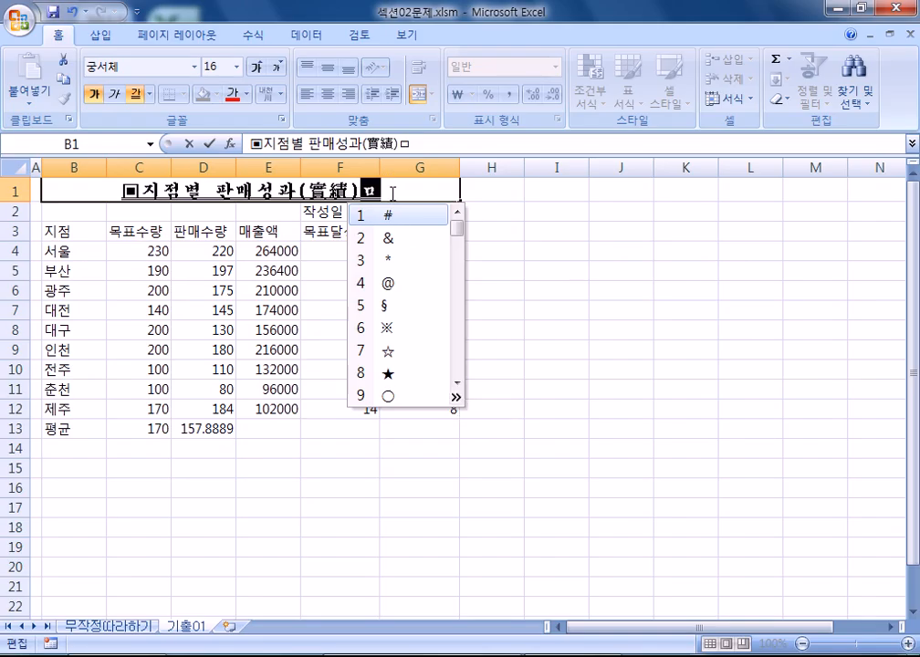
{"action": "key", "text": "Tab"}
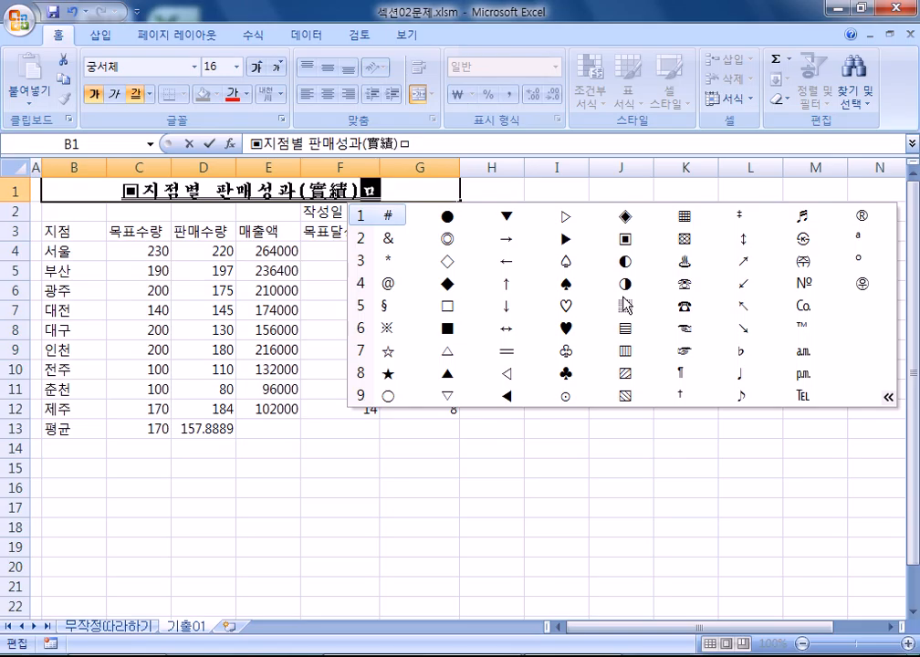
{"action": "key", "text": "Tab"}
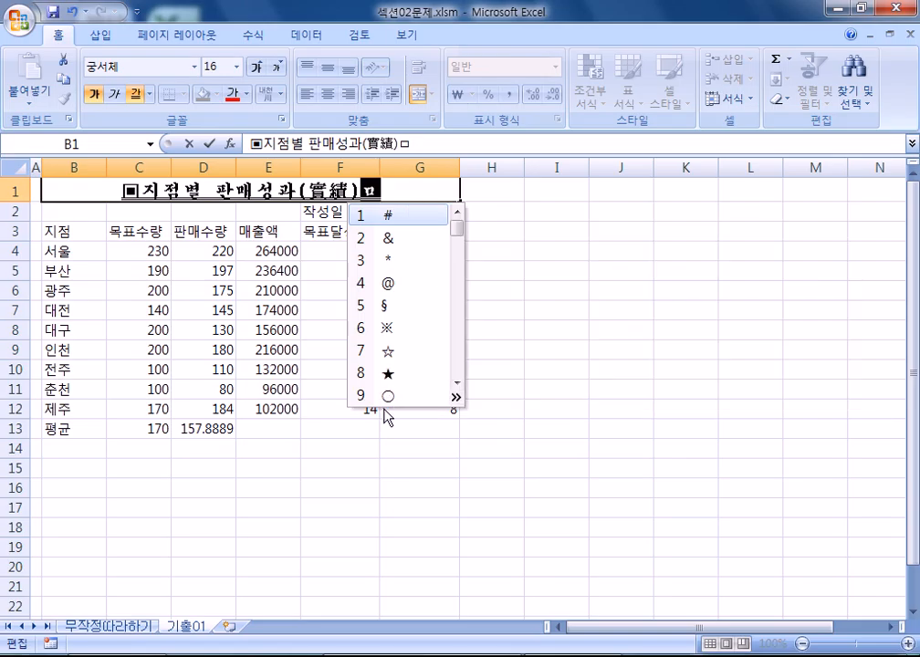
{"action": "left_click", "coordinate": [456, 383]}
{"action": "left_click", "coordinate": [457, 383]}
{"action": "left_click", "coordinate": [457, 384]}
{"action": "left_click", "coordinate": [457, 384]}
{"action": "left_click", "coordinate": [457, 383]}
{"action": "left_click", "coordinate": [457, 383]}
{"action": "left_click", "coordinate": [457, 384]}
{"action": "left_click", "coordinate": [457, 384]}
{"action": "left_click", "coordinate": [456, 384]}
{"action": "left_click", "coordinate": [457, 383]}
{"action": "left_click", "coordinate": [457, 384]}
{"action": "left_click", "coordinate": [457, 383]}
{"action": "left_click", "coordinate": [455, 398]}
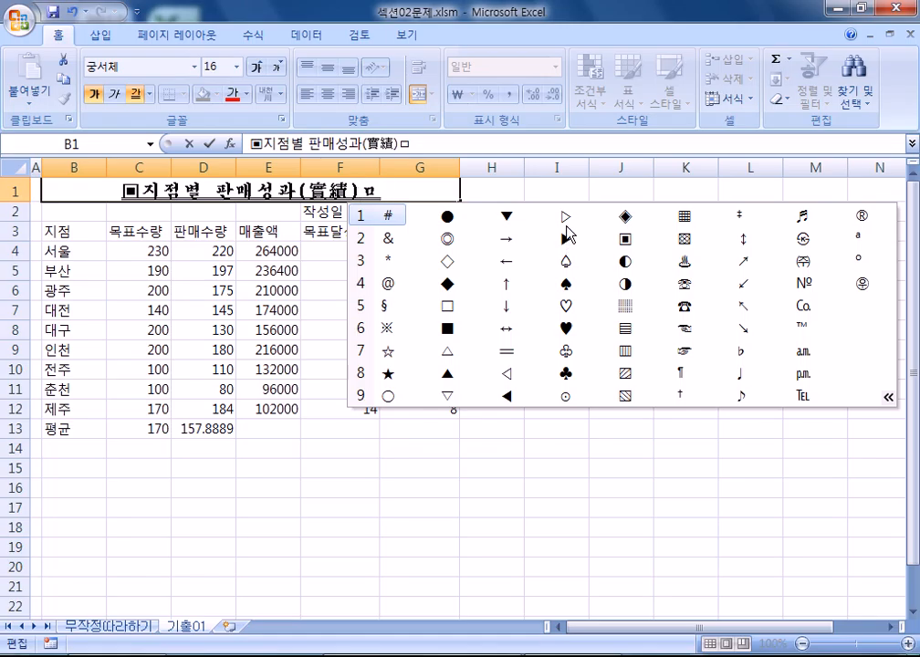
{"action": "left_click", "coordinate": [626, 240]}
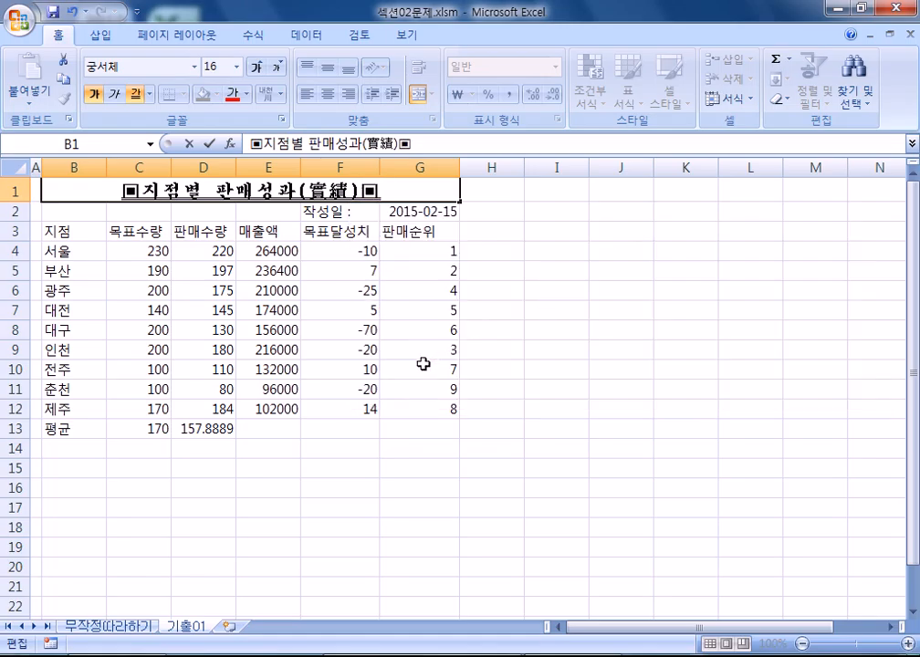
{"action": "key", "text": "Return"}
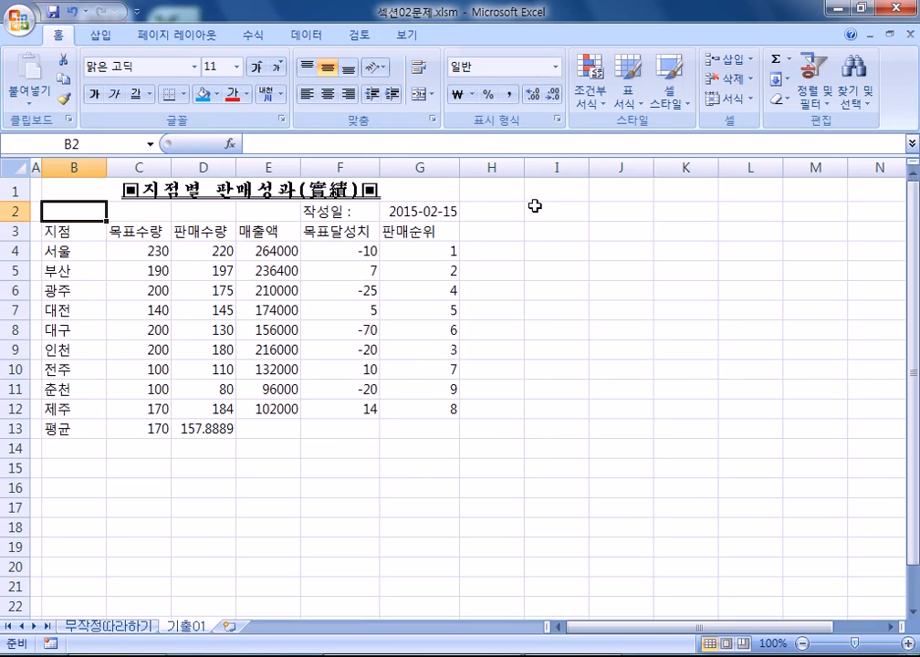
{"action": "left_click", "coordinate": [565, 193]}
{"action": "type", "text": "ㅁ"}
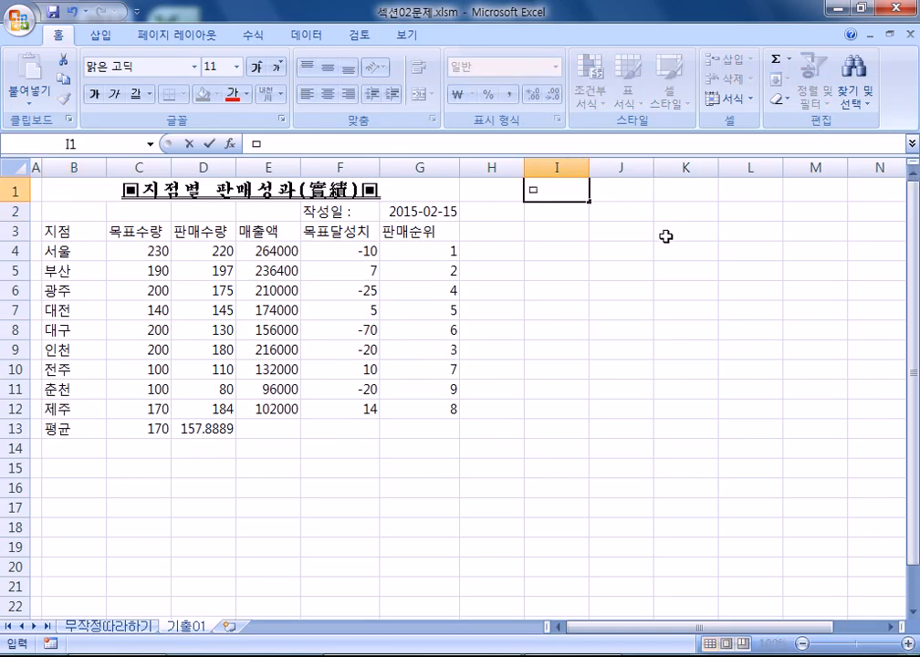
{"action": "key", "text": "Hangul_Hanja"}
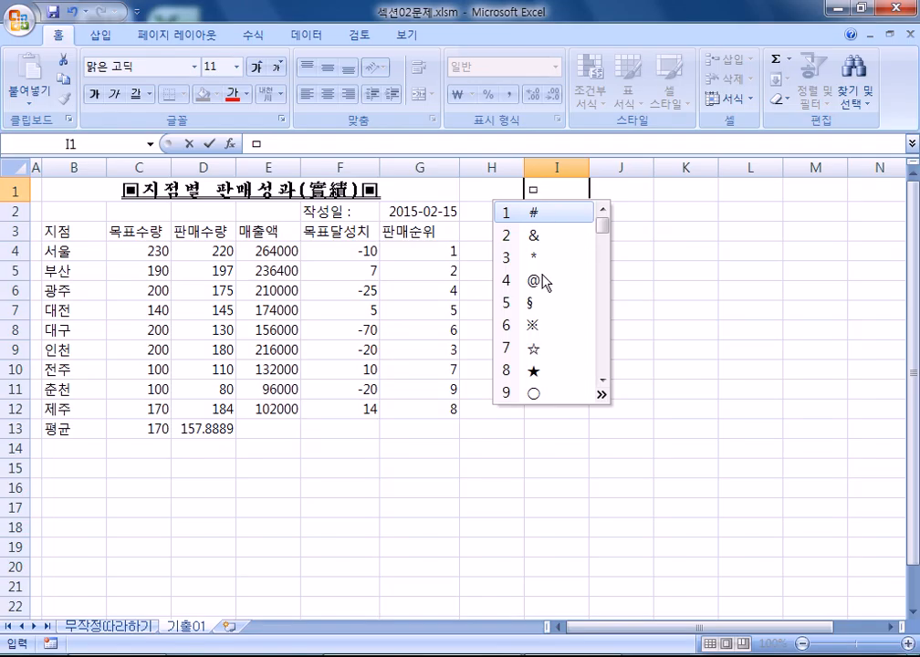
{"action": "key", "text": "Tab"}
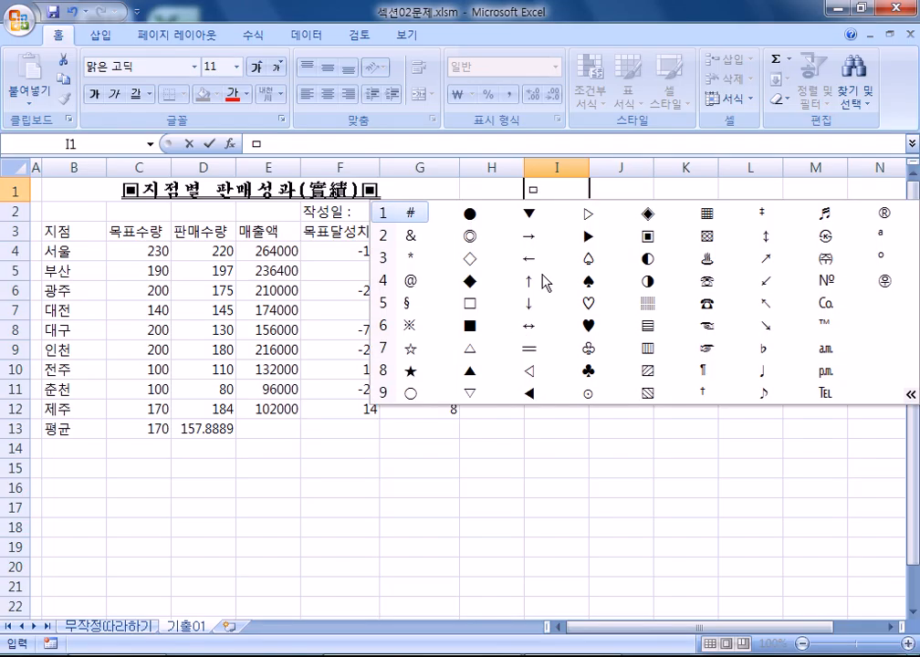
{"action": "key", "text": "Tab"}
{"action": "key", "text": "Tab"}
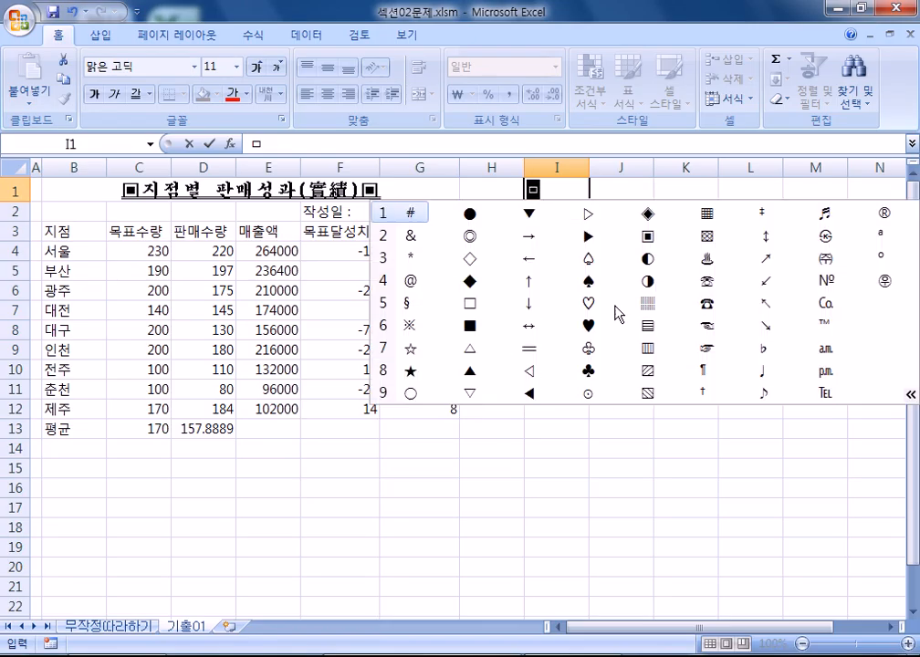
{"action": "left_click", "coordinate": [650, 237]}
{"action": "key", "text": "Escape"}
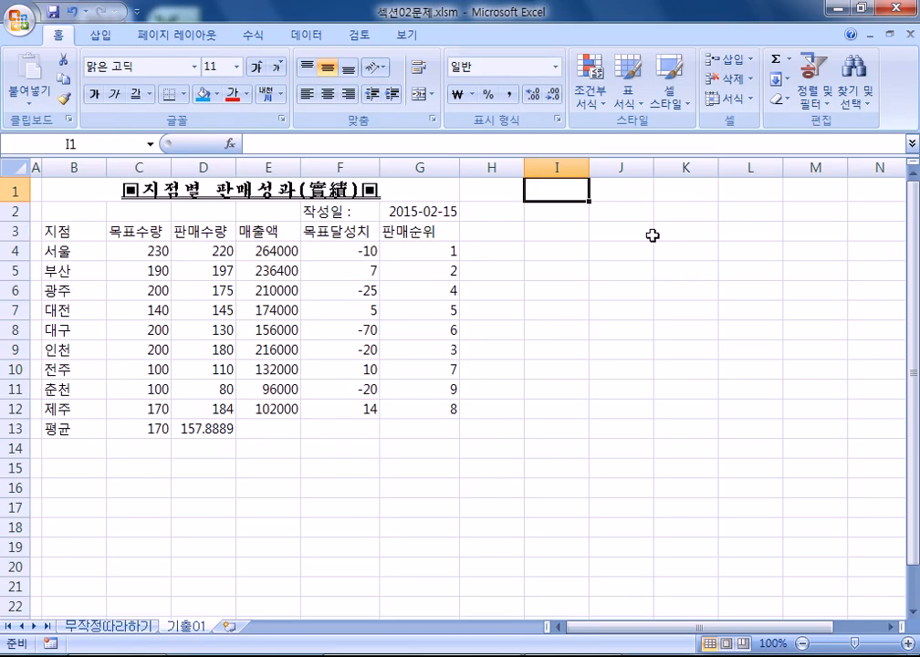
- Select the 목표달성치 header in cell F3 and enlarge the sheet view to 160%
{"action": "left_click", "coordinate": [329, 232]}
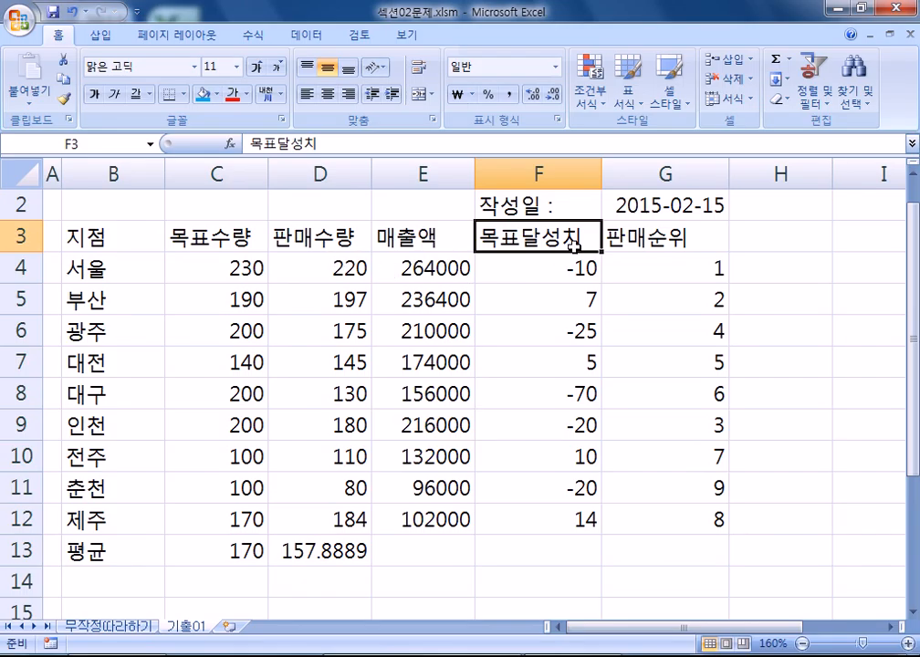
{"action": "scroll", "coordinate": [545, 205], "scroll_direction": "up", "scroll_amount": 1}
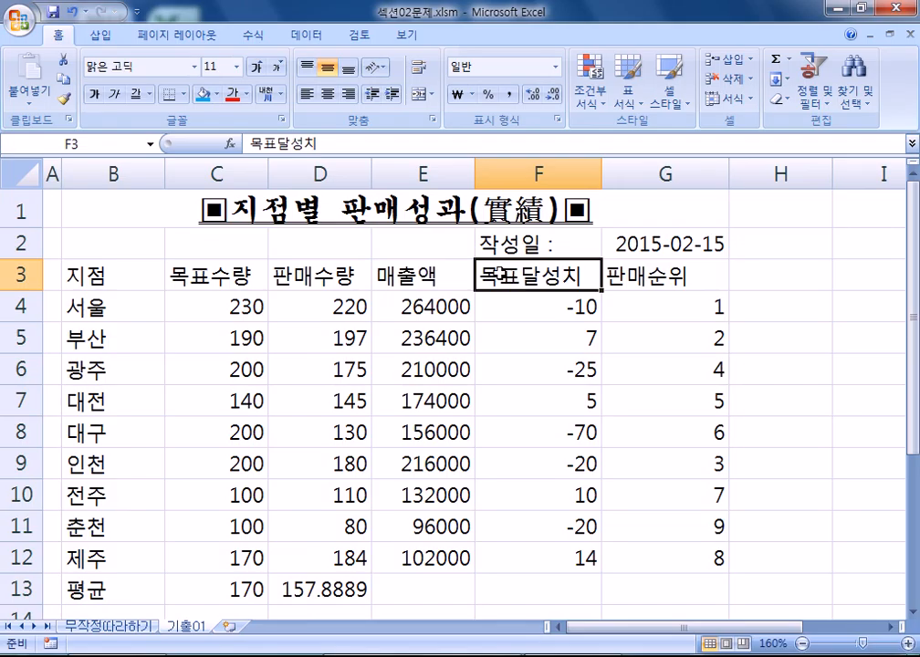
{"action": "right_click", "coordinate": [560, 271]}
{"action": "key", "text": "Escape"}
{"action": "key", "text": "shift+F10"}
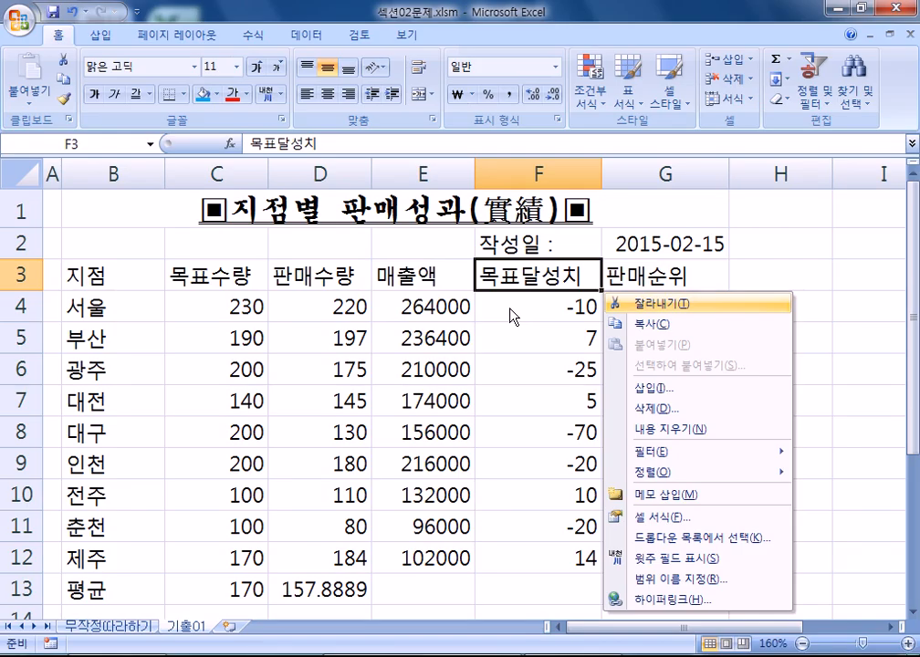
{"action": "key", "text": "Escape"}
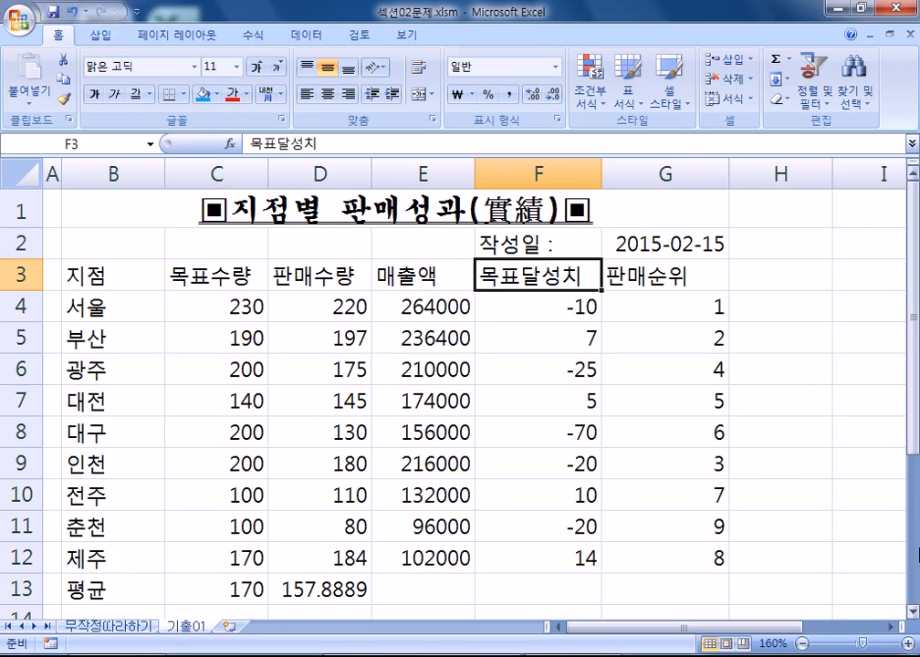
{"action": "key", "text": "Left"}
{"action": "key", "text": "Right"}
- Insert a comment on the 목표달성치 header cell F3 and replace its default text with 판매수량-목표수량
{"action": "key", "text": "shift+F10"}
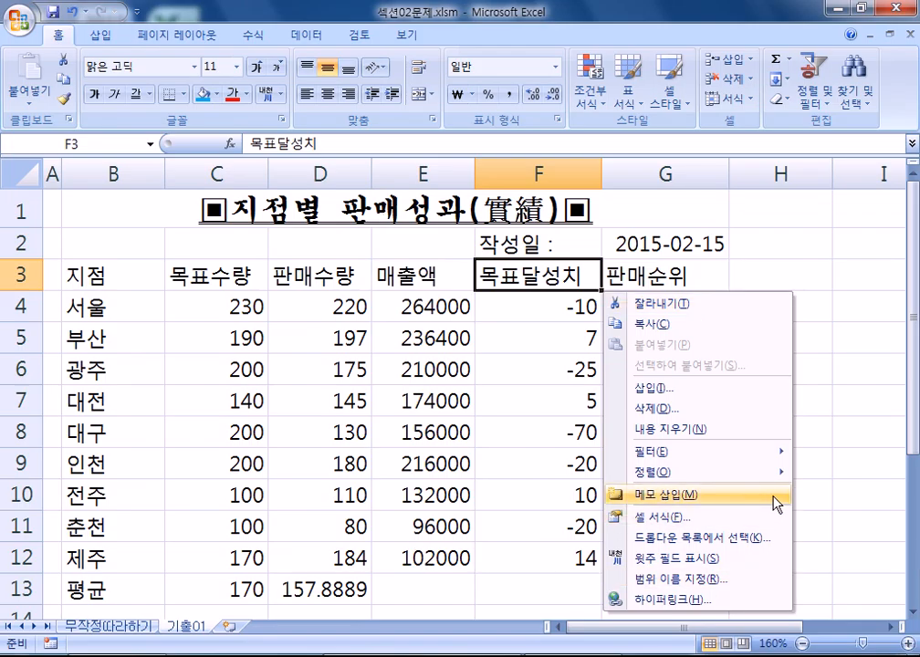
{"action": "left_click", "coordinate": [703, 497]}
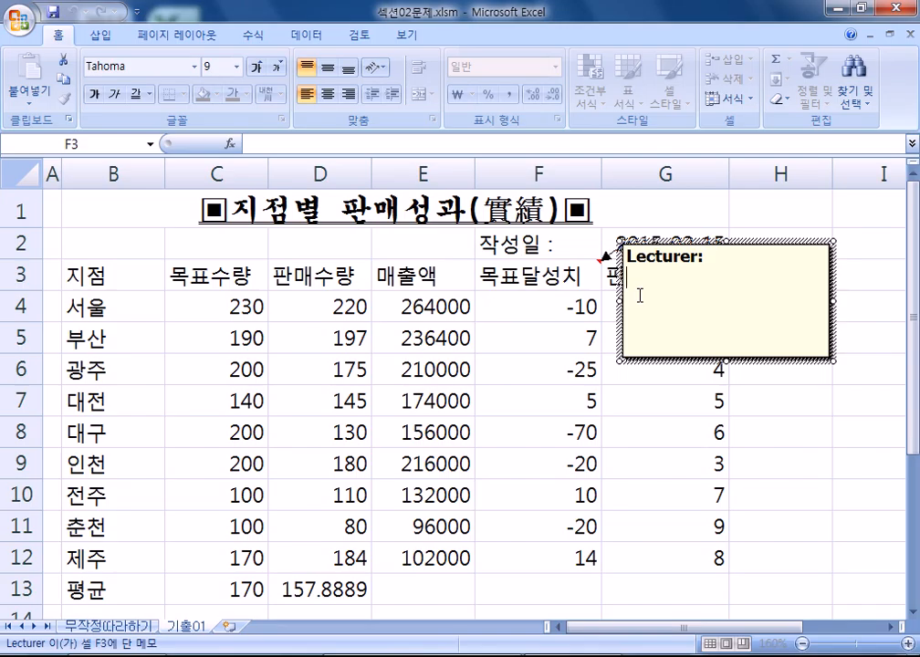
{"action": "key", "text": "BackSpace"}
{"action": "key", "text": "BackSpace"}
{"action": "key", "text": "BackSpace"}
{"action": "key", "text": "BackSpace"}
{"action": "key", "text": "BackSpace"}
{"action": "key", "text": "BackSpace"}
{"action": "key", "text": "BackSpace"}
{"action": "key", "text": "BackSpace"}
{"action": "key", "text": "BackSpace"}
{"action": "key", "text": "BackSpace"}
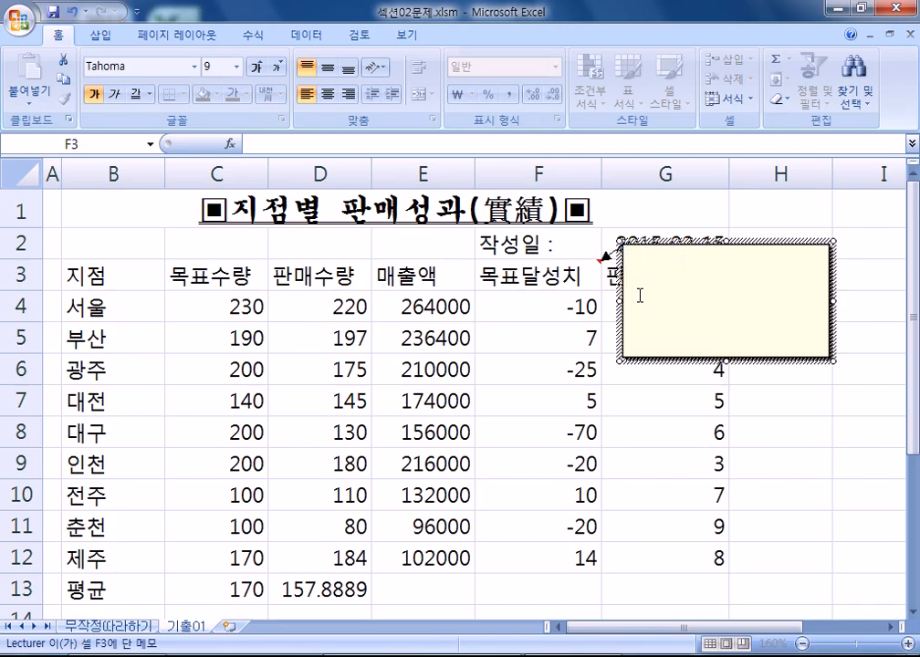
{"action": "type", "text": "판매수라ㅇ-목"}
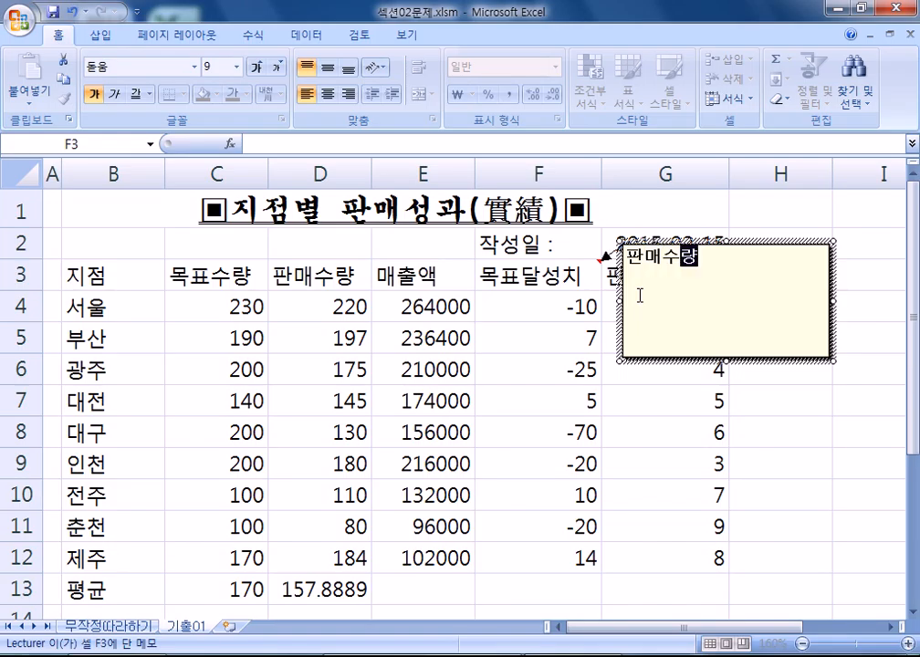
{"action": "type", "text": "표수량"}
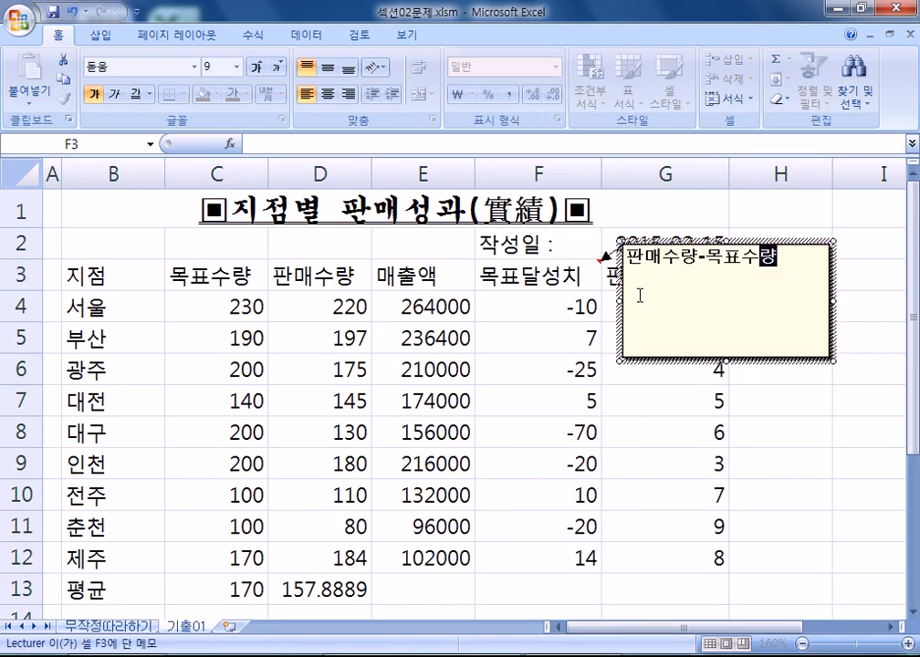
- Turn on automatic sizing (자동 크기) for the comment box on F3 in its comment format settings
{"action": "key", "text": "Return"}
{"action": "left_click", "coordinate": [704, 262]}
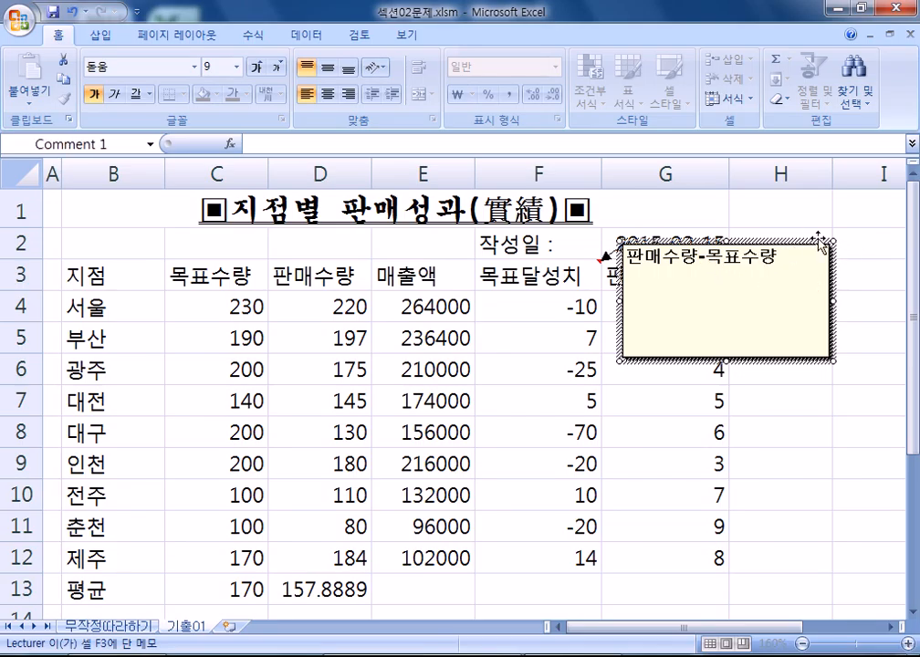
{"action": "left_click", "coordinate": [833, 346]}
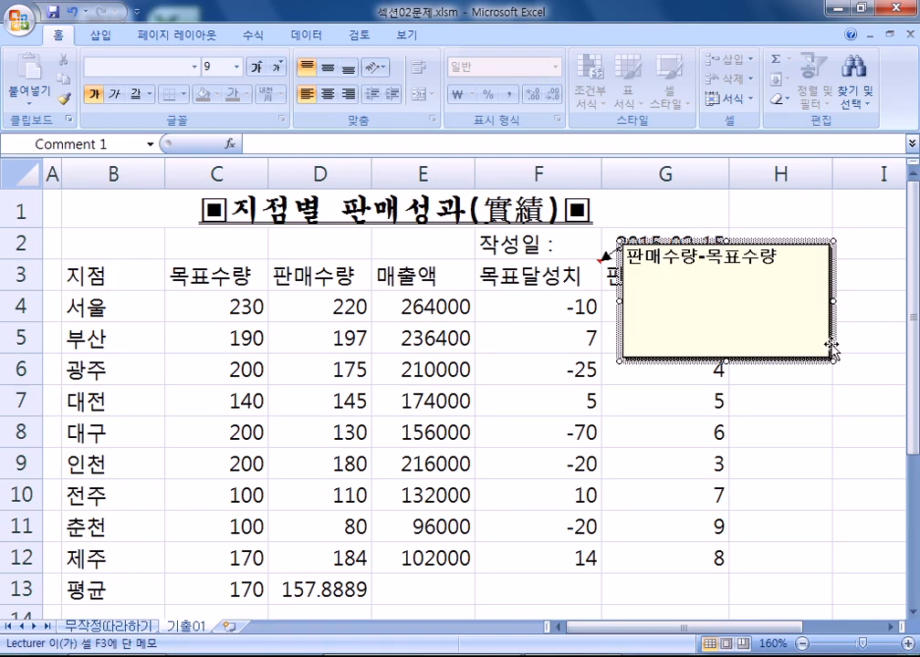
{"action": "left_click", "coordinate": [792, 254]}
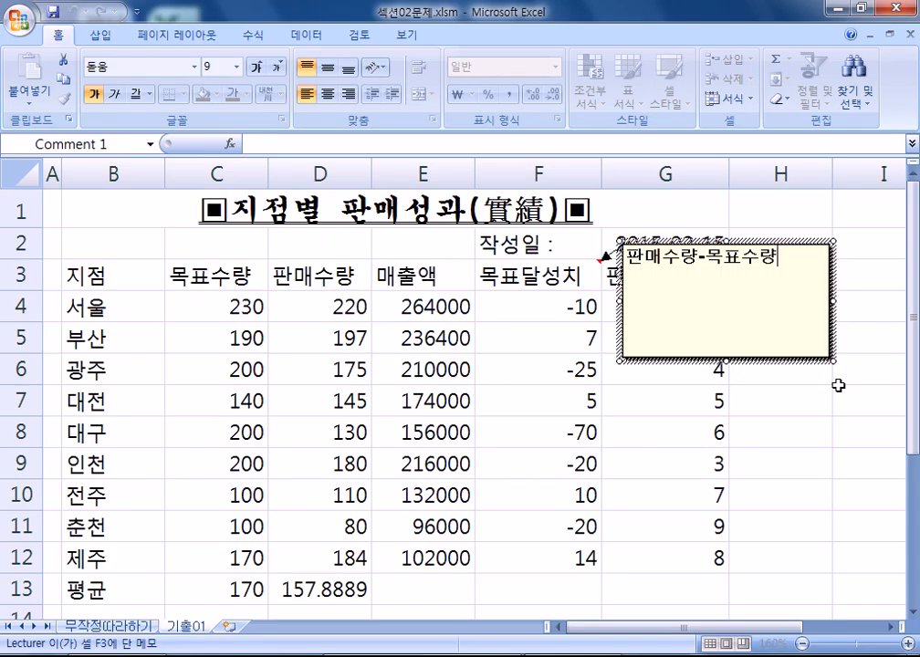
{"action": "left_click", "coordinate": [808, 243]}
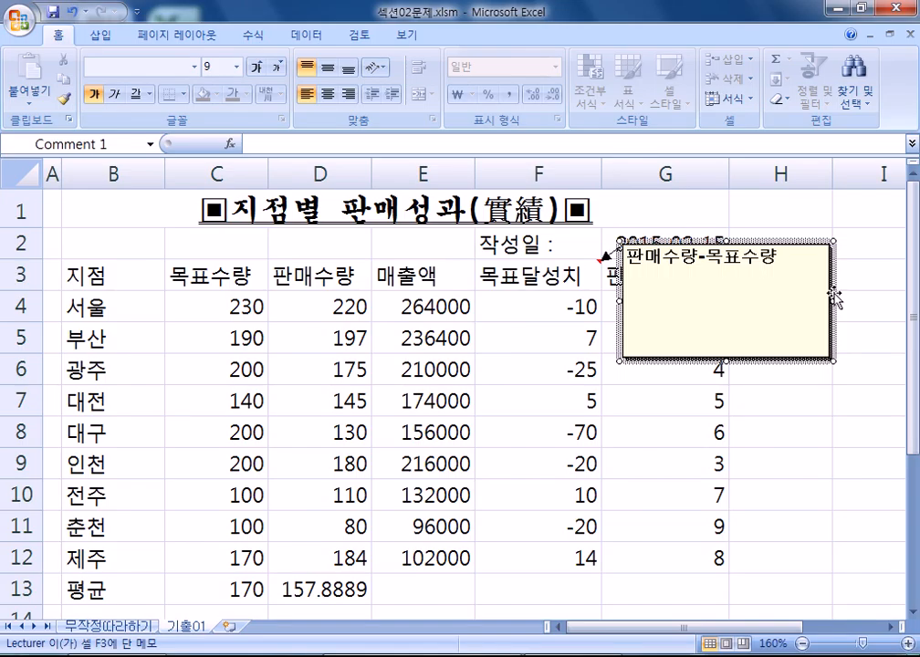
{"action": "double_click", "coordinate": [820, 368]}
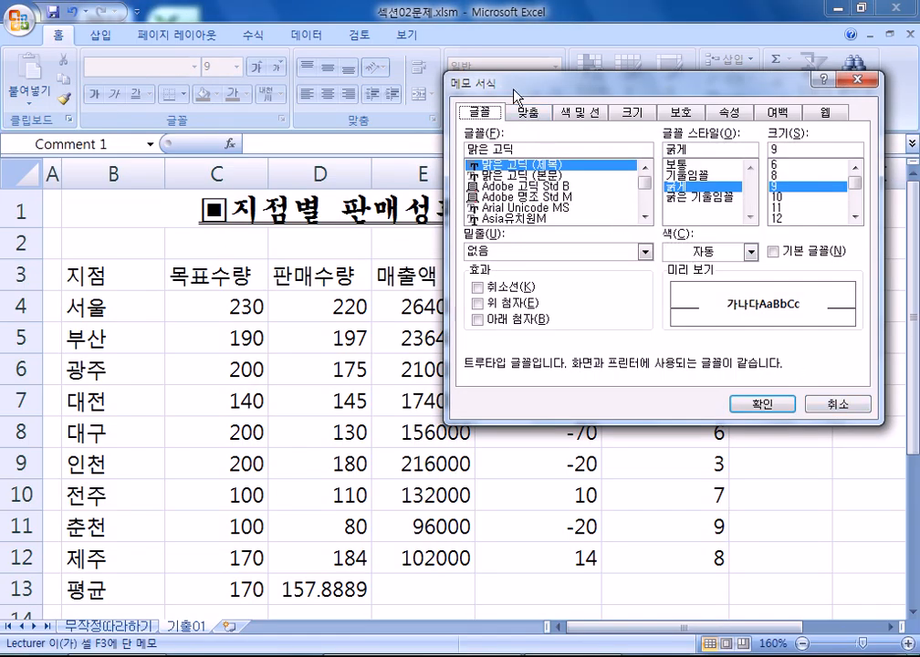
{"action": "left_click", "coordinate": [533, 116]}
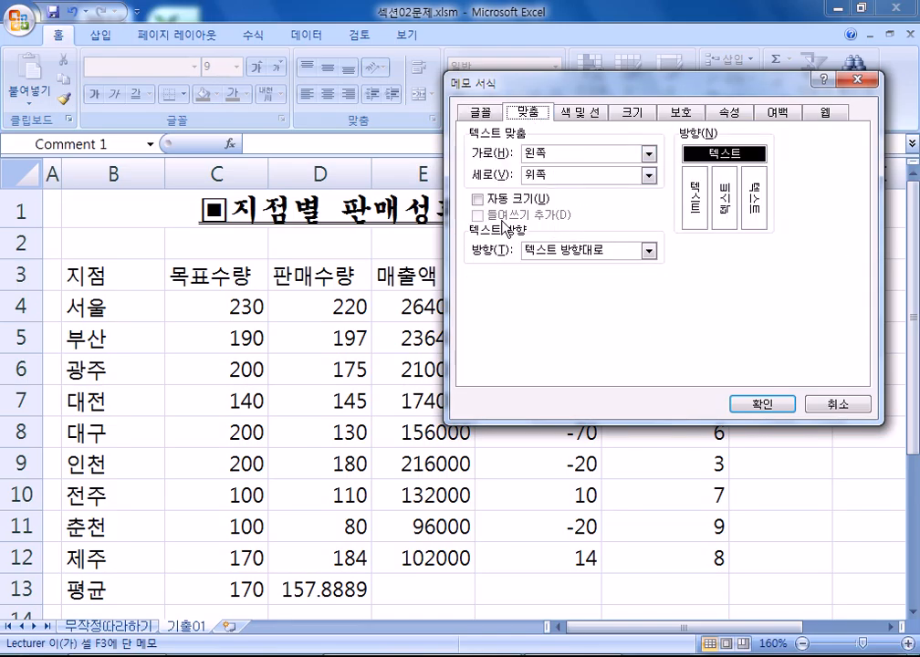
{"action": "left_click", "coordinate": [500, 201]}
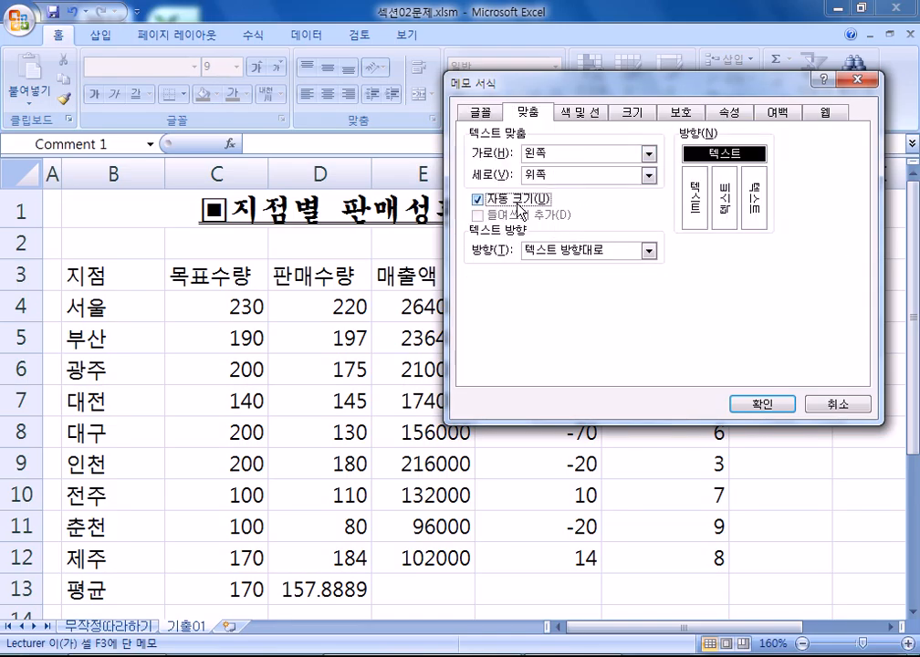
{"action": "left_click", "coordinate": [756, 408]}
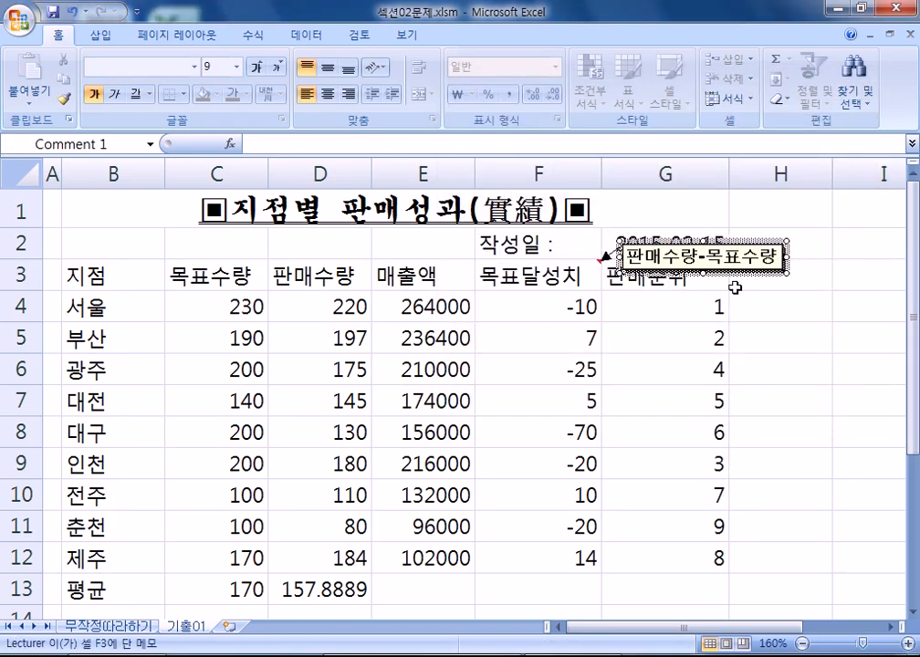
{"action": "left_click", "coordinate": [523, 325]}
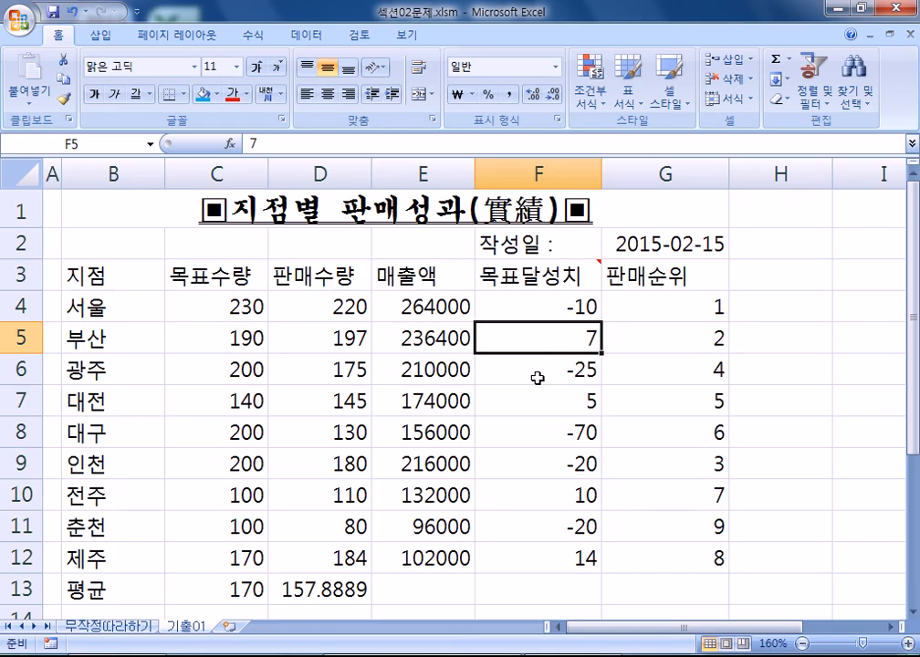
- Set the comment on the 목표달성치 header cell F3 to always be shown
{"action": "left_click", "coordinate": [528, 272]}
{"action": "right_click", "coordinate": [527, 272]}
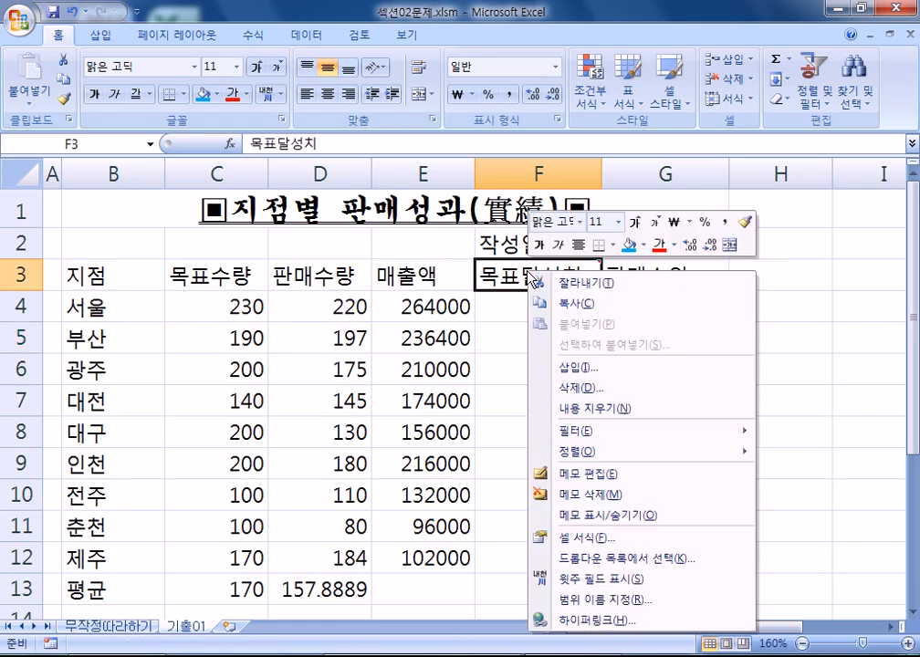
{"action": "left_click", "coordinate": [629, 516]}
{"action": "left_click", "coordinate": [666, 527]}
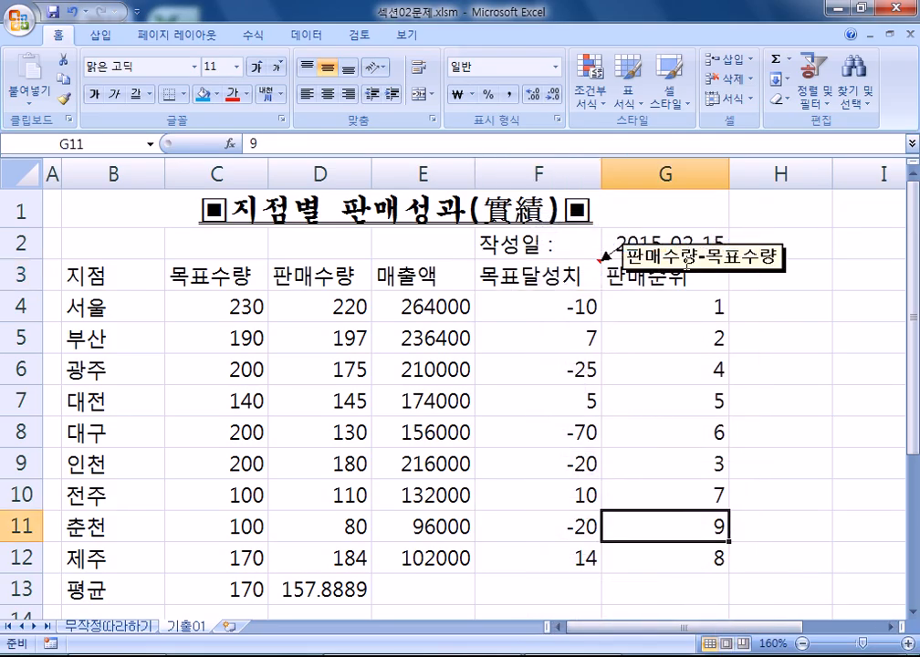
- Move the F3 comment box beside the 판매순위 header in row 3, clear of the date and rank values
{"action": "left_click_drag", "start_coordinate": [705, 274], "coordinate": [792, 305]}
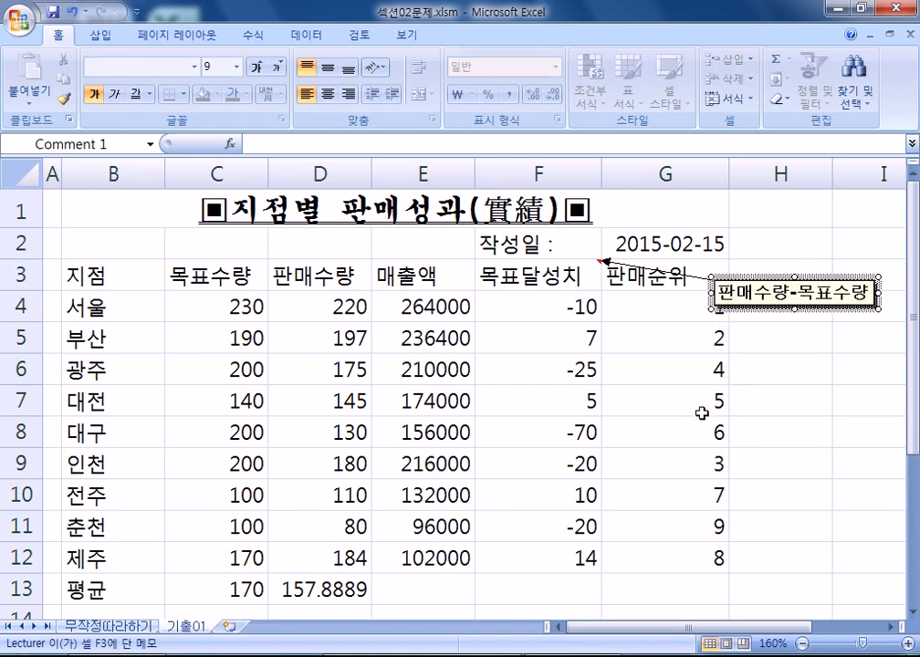
{"action": "left_click_drag", "start_coordinate": [775, 294], "coordinate": [787, 280]}
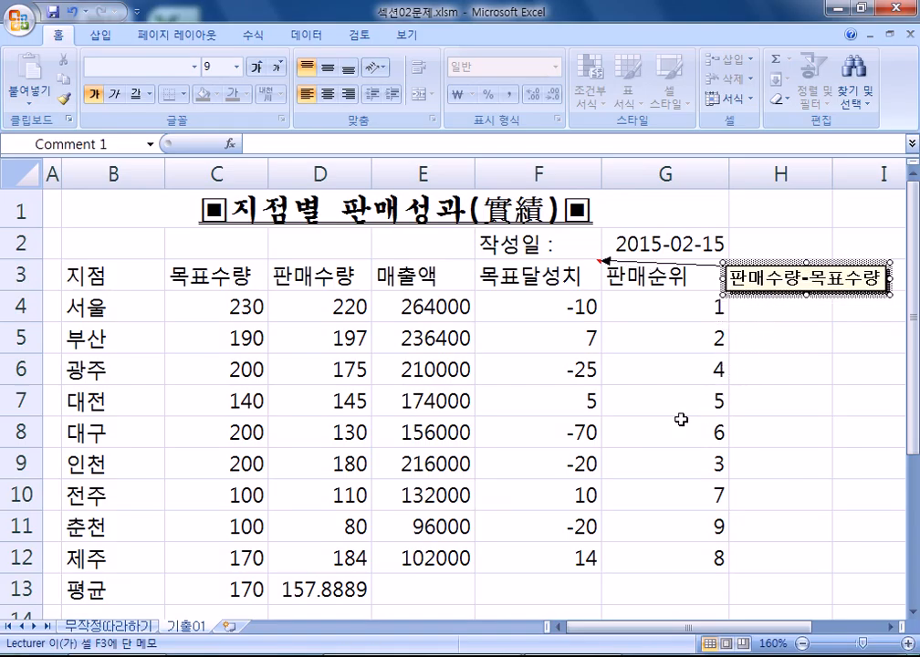
{"action": "left_click", "coordinate": [622, 454]}
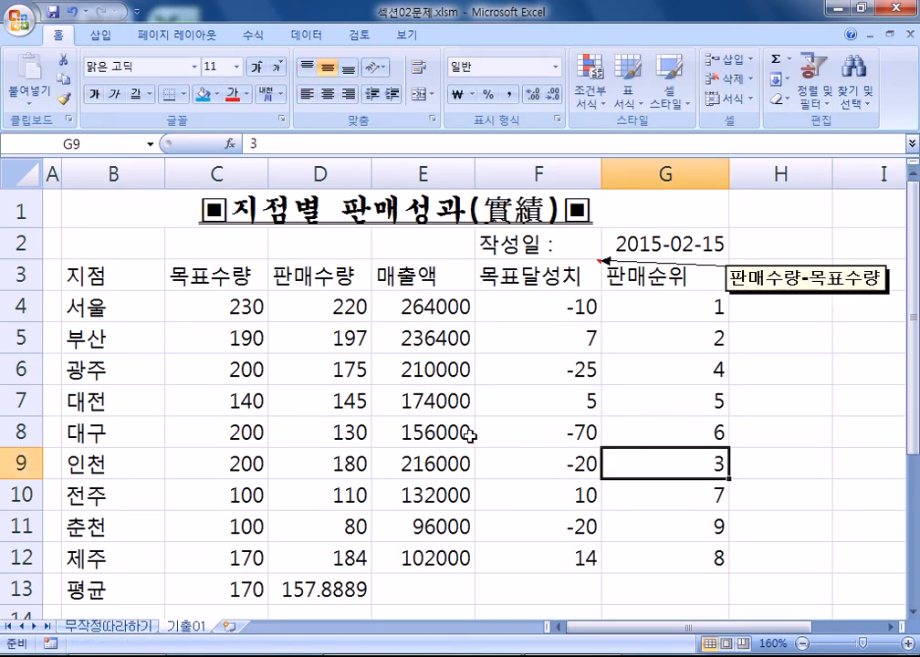
- Apply the ₩ accounting format to the 매출액 values in E4:E12
{"action": "scroll", "coordinate": [471, 427], "scroll_direction": "down", "scroll_amount": 3}
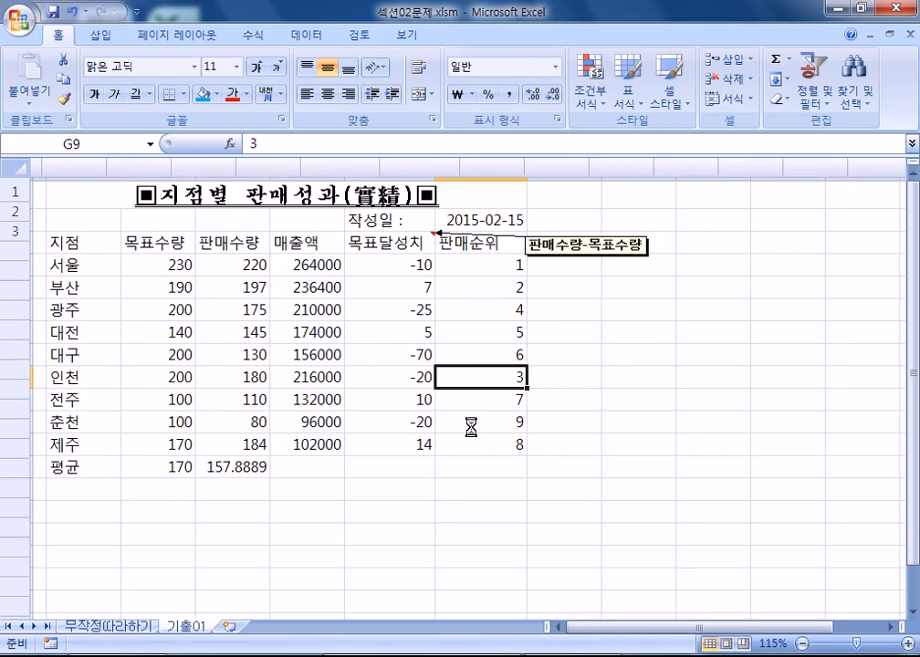
{"action": "scroll", "coordinate": [472, 426], "scroll_direction": "down", "scroll_amount": 1}
{"action": "left_click_drag", "start_coordinate": [259, 239], "coordinate": [257, 409]}
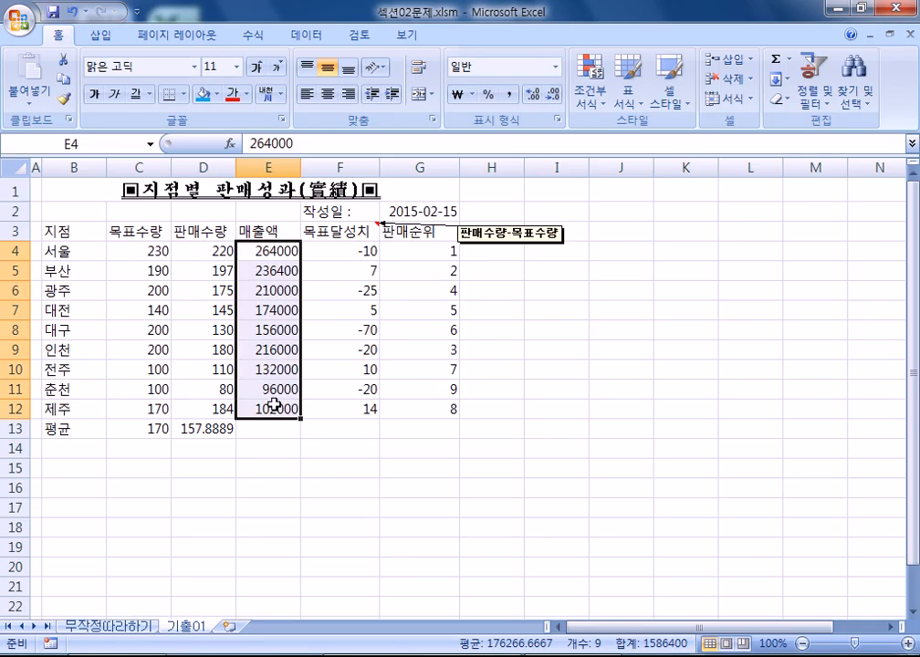
{"action": "left_click", "coordinate": [459, 97]}
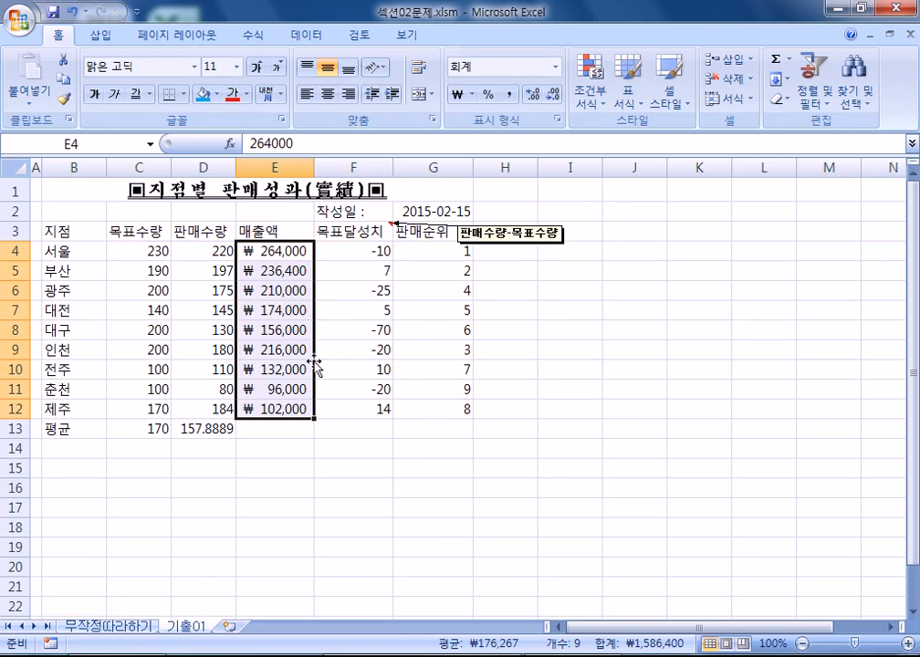
{"action": "left_click", "coordinate": [80, 234]}
{"action": "left_click_drag", "start_coordinate": [79, 234], "coordinate": [425, 234]}
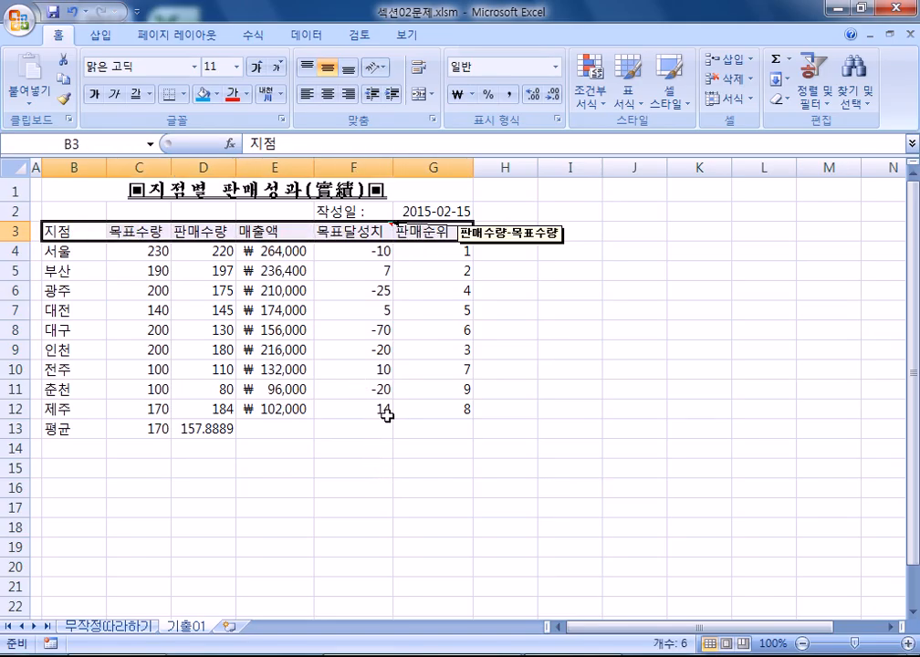
{"action": "left_click_drag", "start_coordinate": [73, 250], "coordinate": [404, 234]}
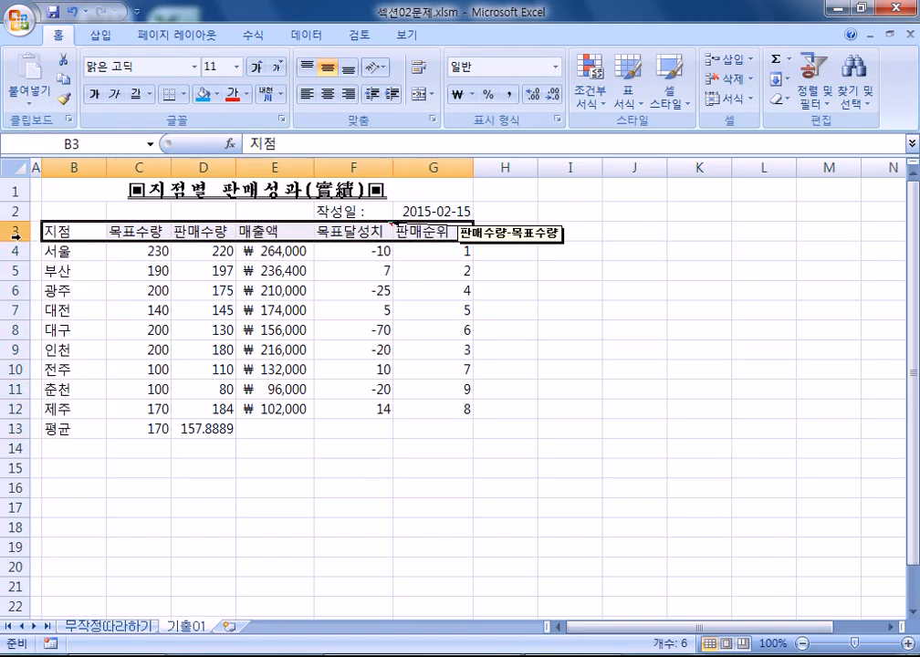
{"action": "left_click_drag", "start_coordinate": [73, 250], "coordinate": [429, 232]}
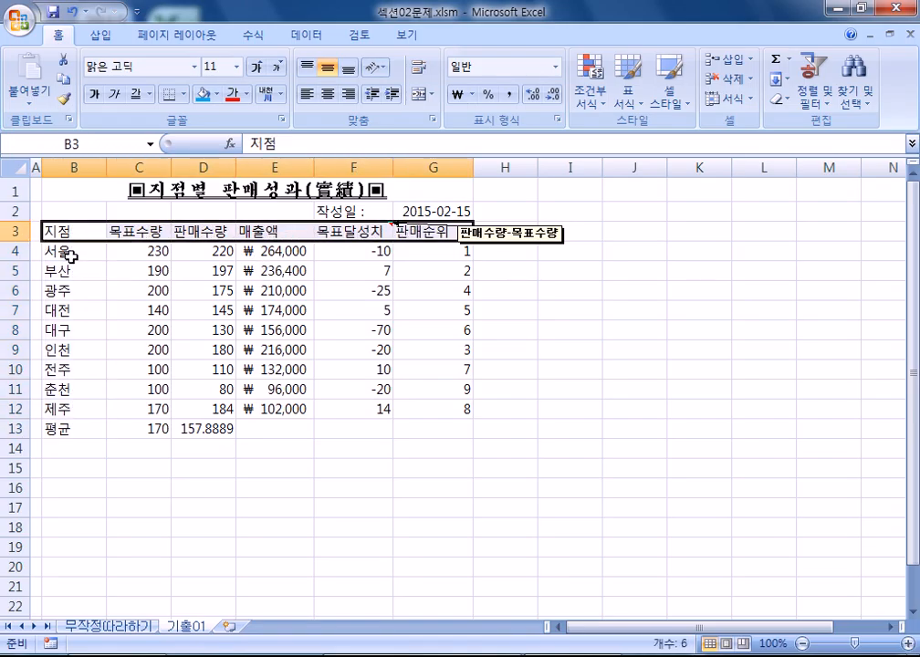
{"action": "left_click_drag", "start_coordinate": [95, 232], "coordinate": [431, 230]}
{"action": "left_click_drag", "start_coordinate": [74, 249], "coordinate": [75, 429]}
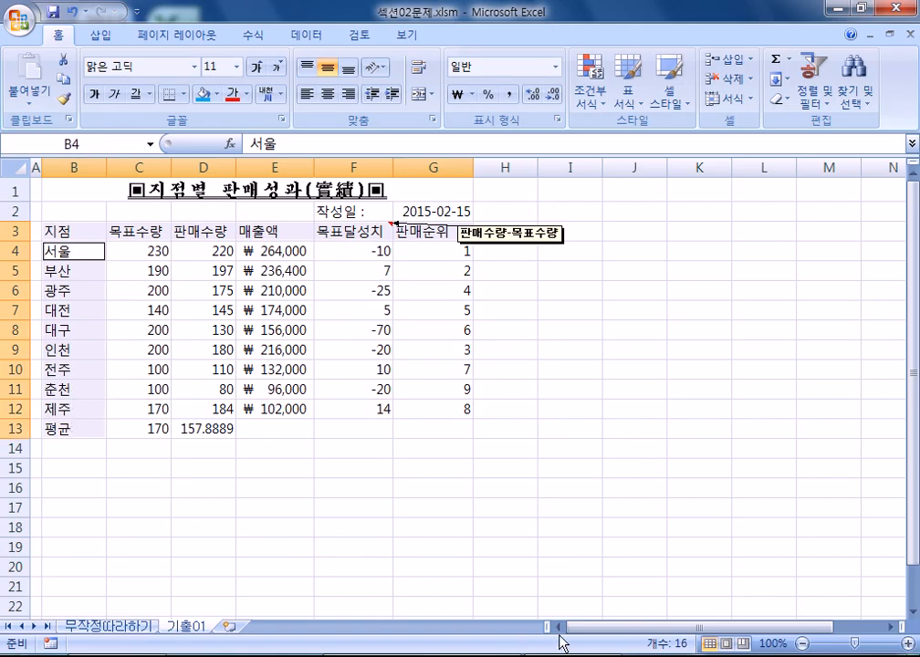
- Select header row B3:G3 together with B4:B13 and apply the 40% - 강조색2 cell style
{"action": "left_click_drag", "start_coordinate": [75, 231], "coordinate": [439, 235]}
{"action": "left_click_drag", "start_coordinate": [68, 258], "coordinate": [57, 425]}
{"action": "left_click", "coordinate": [668, 81]}
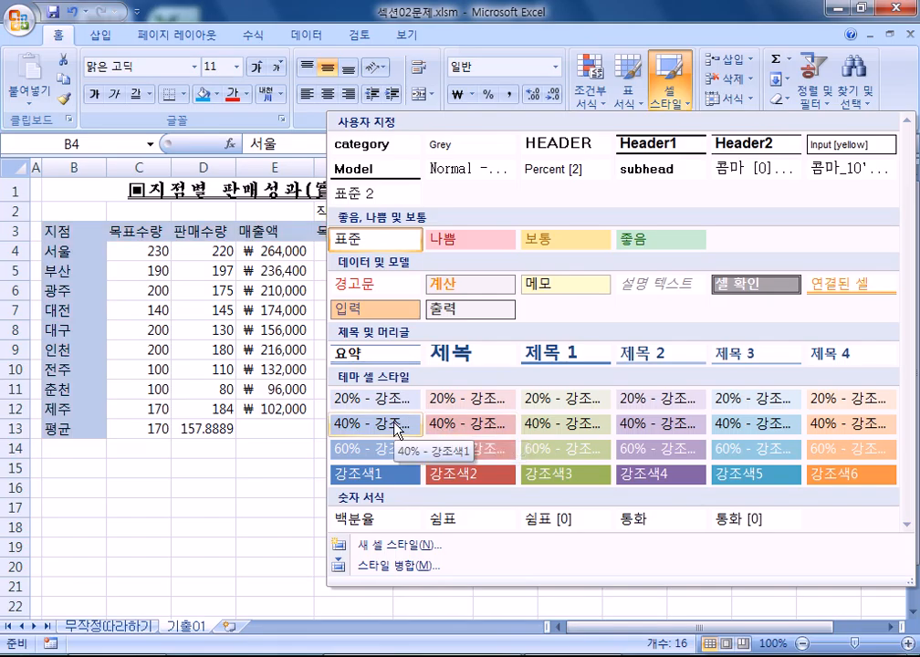
{"action": "left_click", "coordinate": [443, 429]}
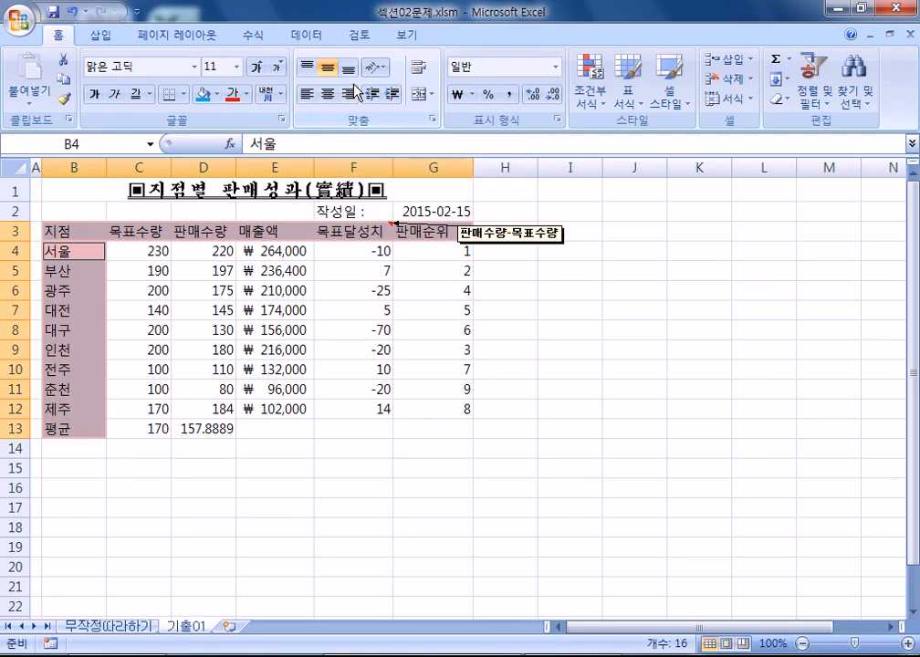
- Set the horizontal alignment of B3:G3 and B4:B13 to 균등 분할 (들여쓰기)
{"action": "key", "text": "ctrl+1"}
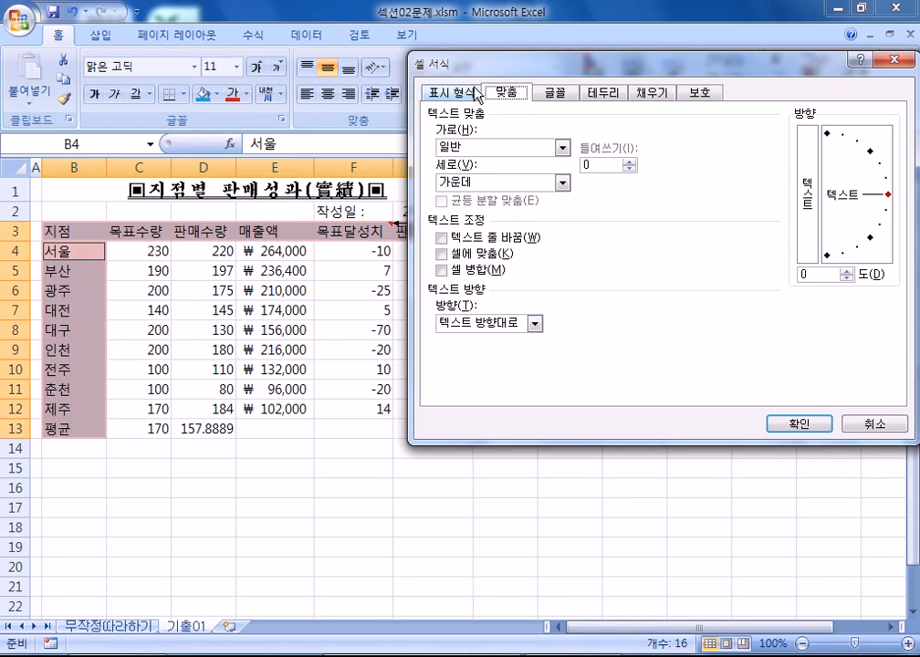
{"action": "left_click", "coordinate": [456, 92]}
{"action": "left_click", "coordinate": [505, 95]}
{"action": "left_click", "coordinate": [468, 149]}
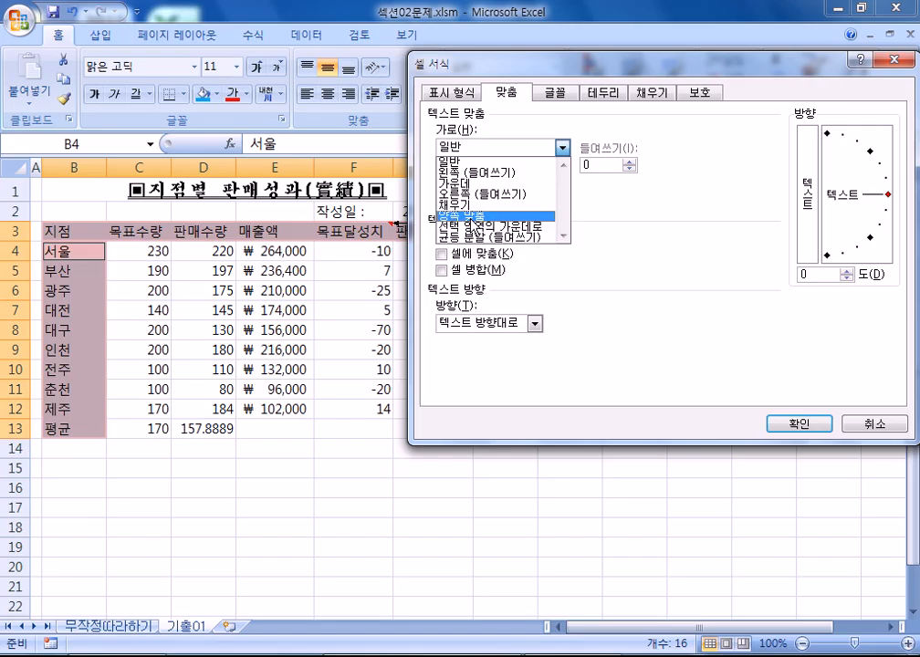
{"action": "left_click", "coordinate": [471, 216]}
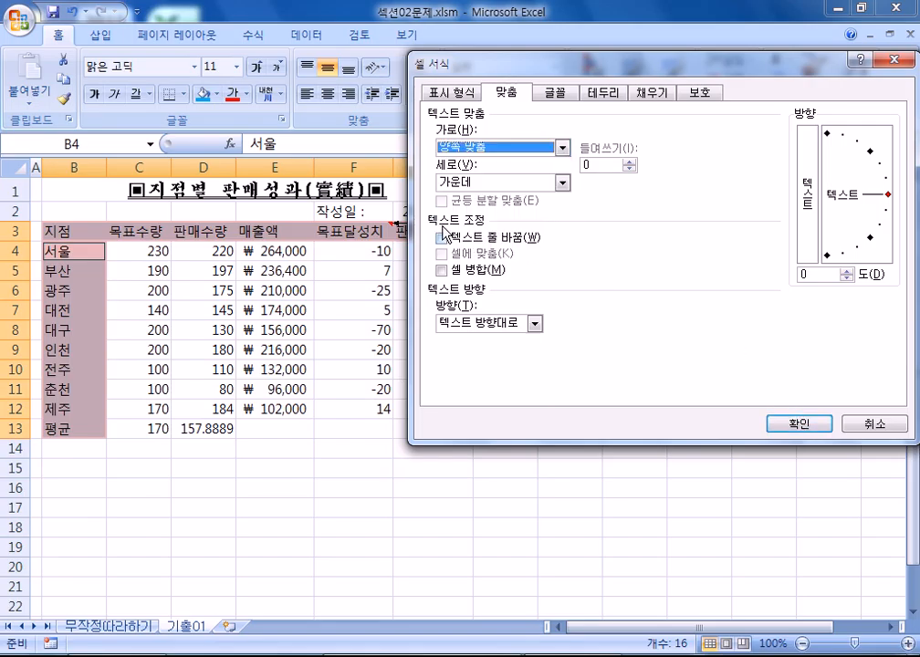
{"action": "left_click", "coordinate": [475, 147]}
{"action": "left_click", "coordinate": [470, 235]}
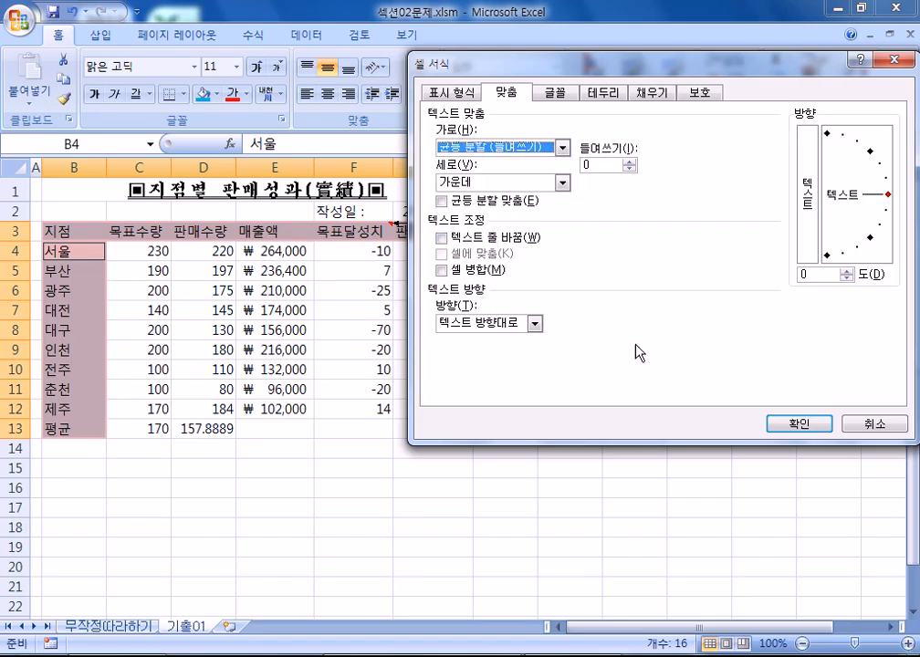
{"action": "left_click", "coordinate": [777, 425]}
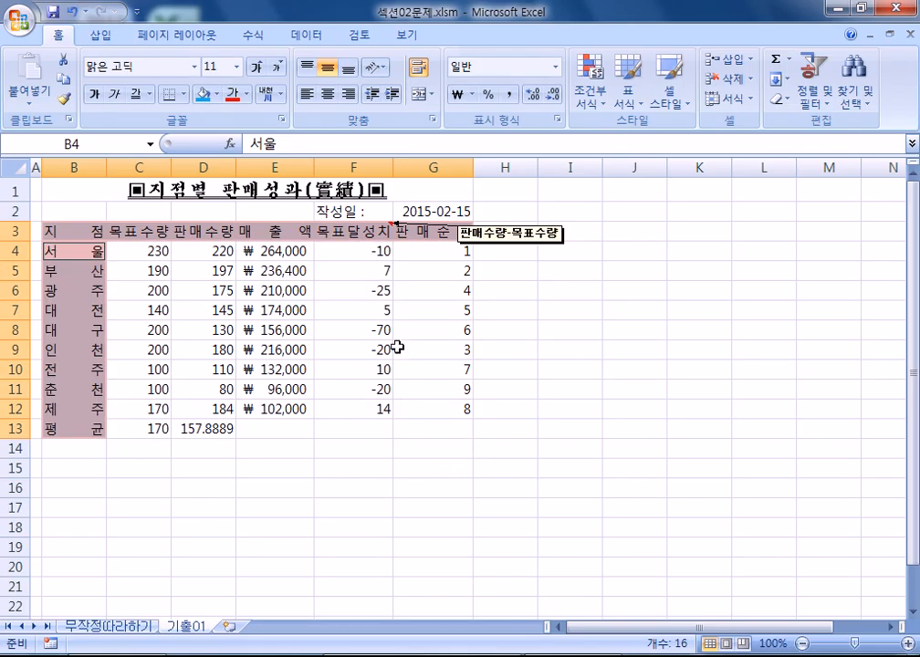
- Format the 목표달성치 values in F4:F12 as 숫자 with 0 decimal places and negatives in red parentheses, (1234)
{"action": "left_click", "coordinate": [368, 251]}
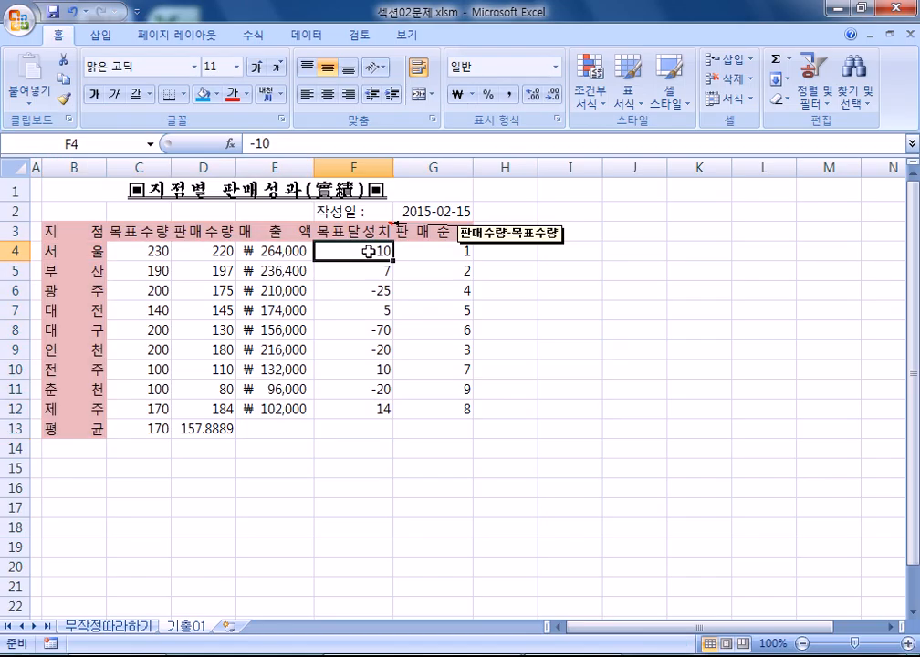
{"action": "left_click_drag", "start_coordinate": [368, 251], "coordinate": [357, 409]}
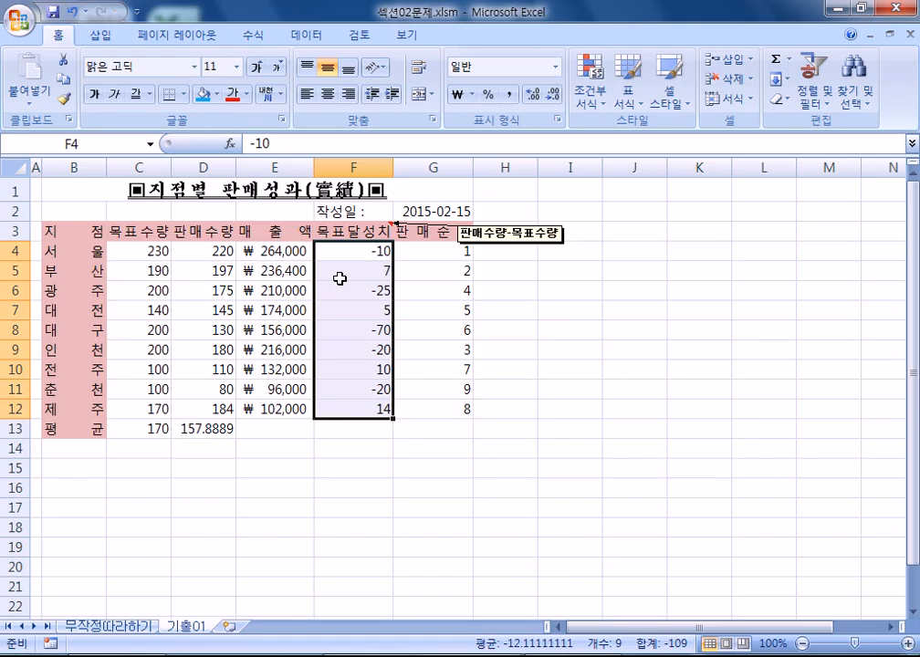
{"action": "key", "text": "ctrl+1"}
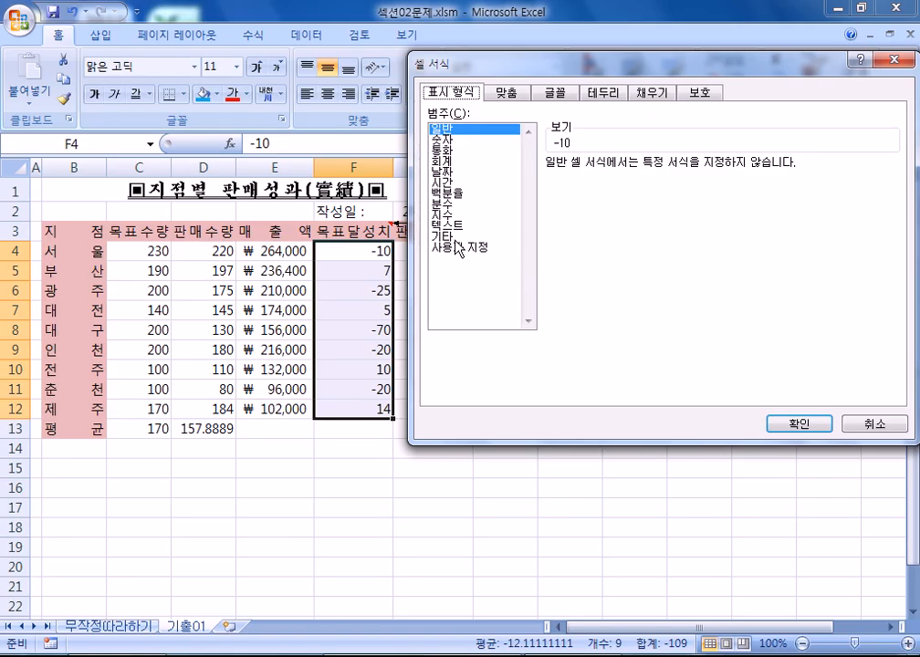
{"action": "left_click", "coordinate": [442, 139]}
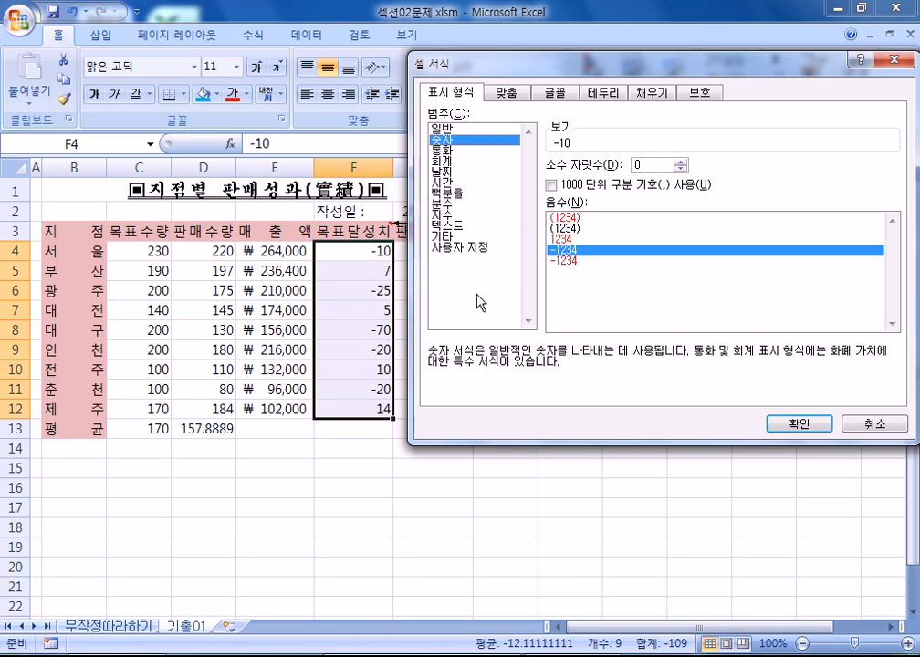
{"action": "left_click", "coordinate": [577, 221]}
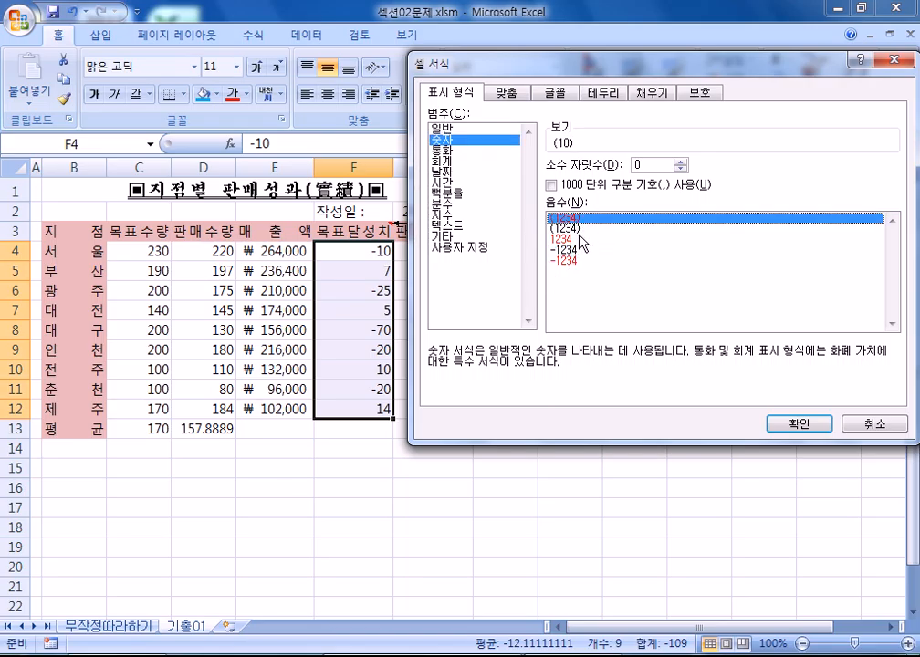
{"action": "left_click", "coordinate": [576, 228]}
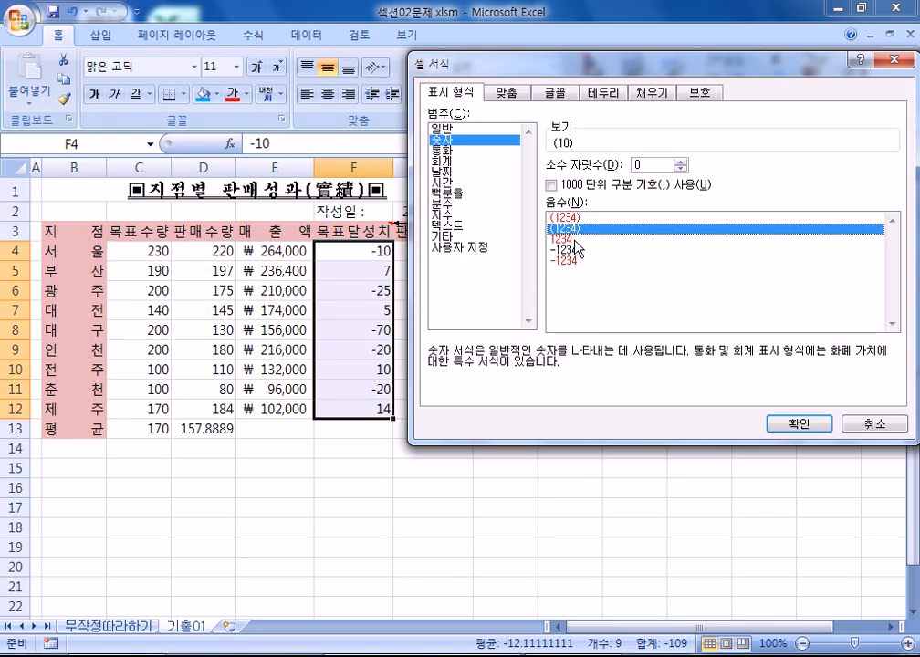
{"action": "left_click", "coordinate": [577, 238]}
{"action": "left_click", "coordinate": [576, 259]}
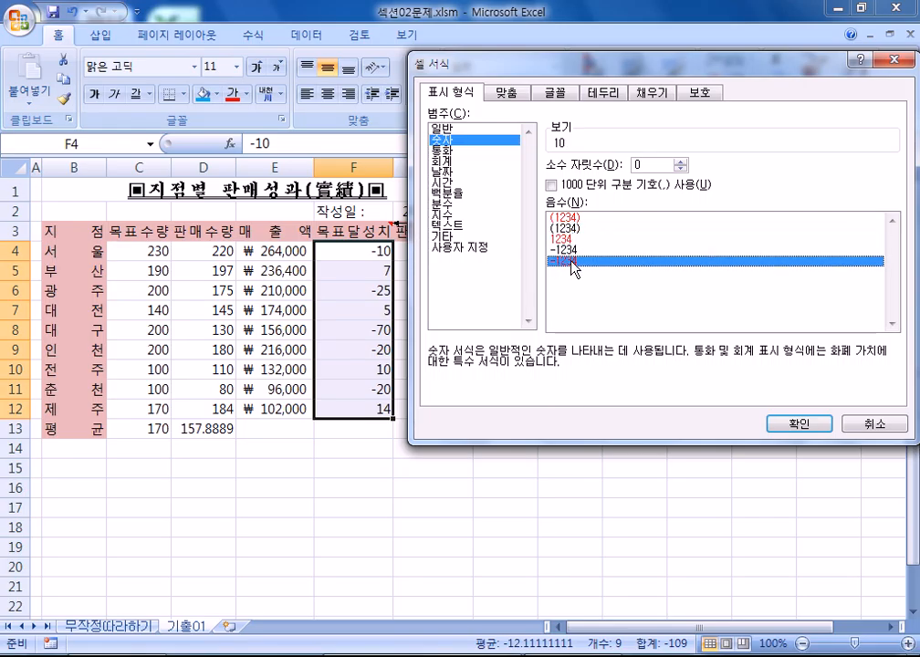
{"action": "left_click", "coordinate": [577, 251]}
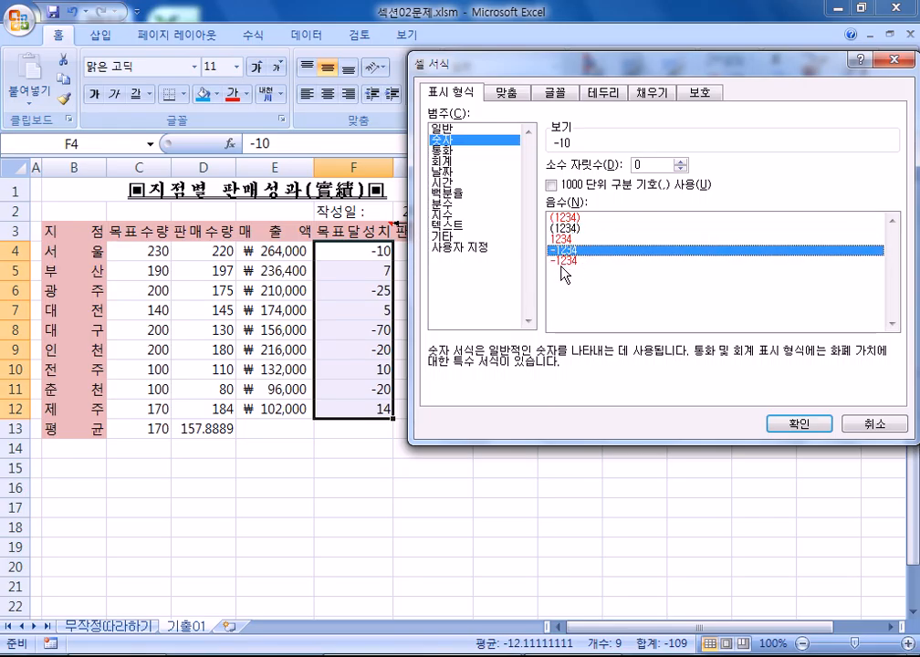
{"action": "left_click", "coordinate": [576, 261]}
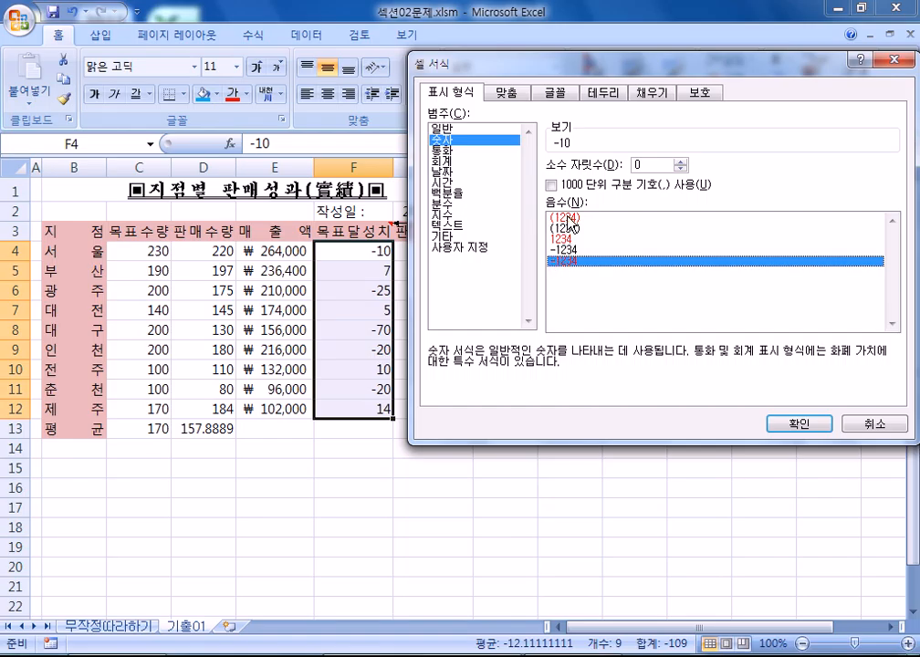
{"action": "left_click", "coordinate": [566, 218]}
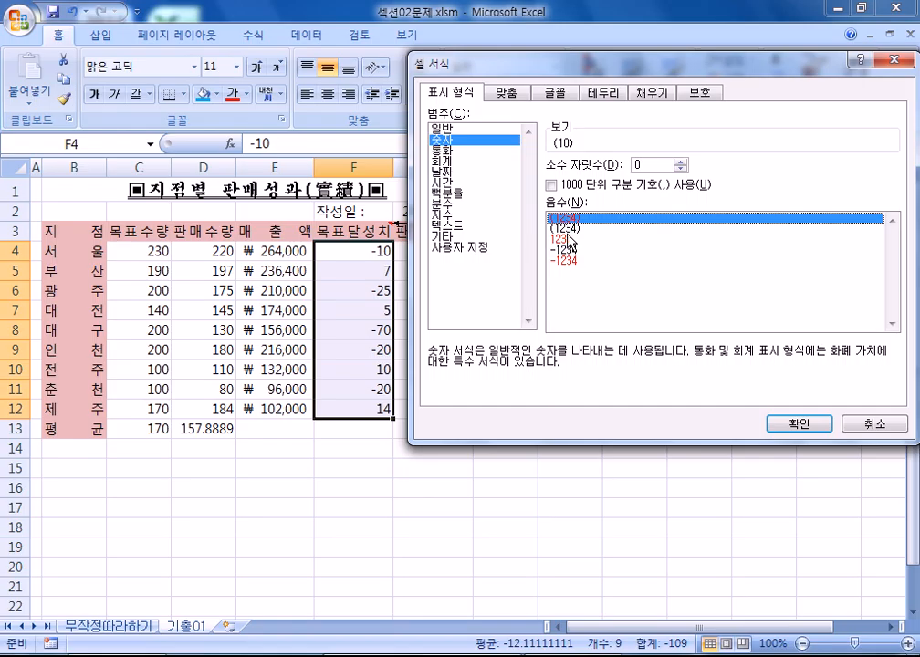
{"action": "left_click", "coordinate": [597, 239]}
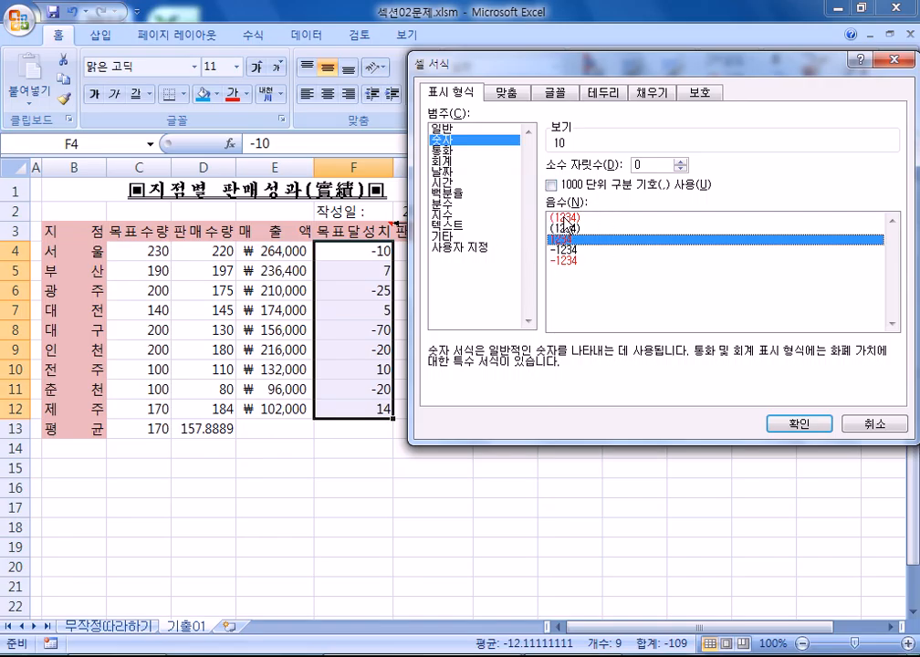
{"action": "left_click", "coordinate": [564, 219]}
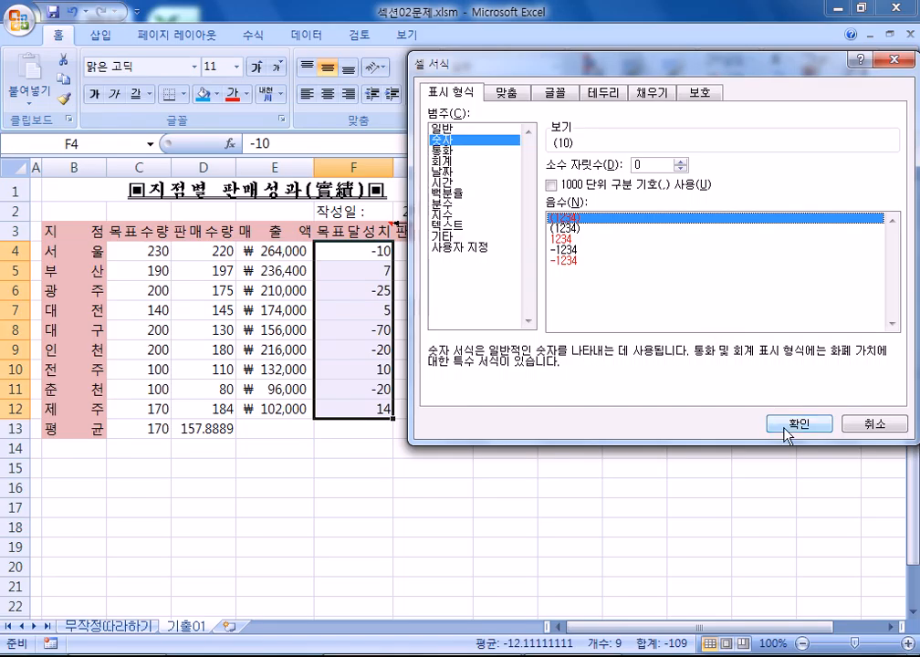
{"action": "left_click", "coordinate": [787, 434]}
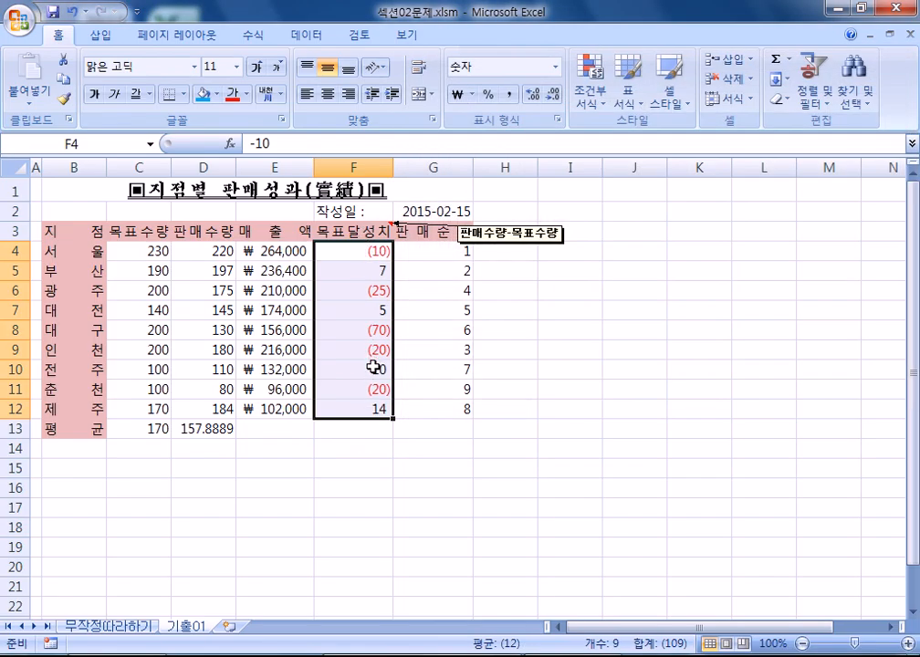
- Enter (1) in J2 and (20) in J3 to test how General-format cells handle parenthesised numbers
{"action": "left_click", "coordinate": [649, 212]}
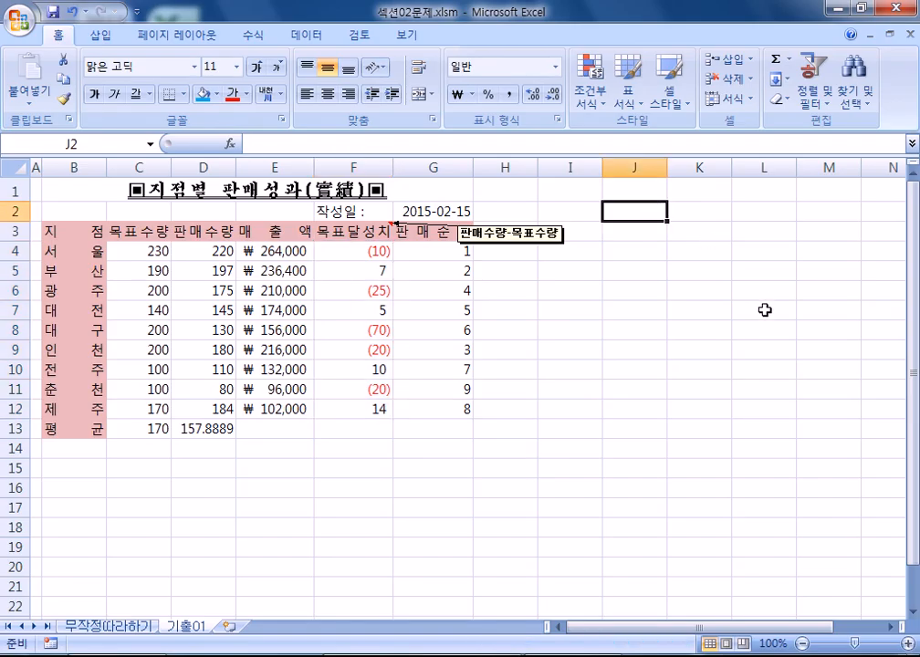
{"action": "type", "text": "(1)"}
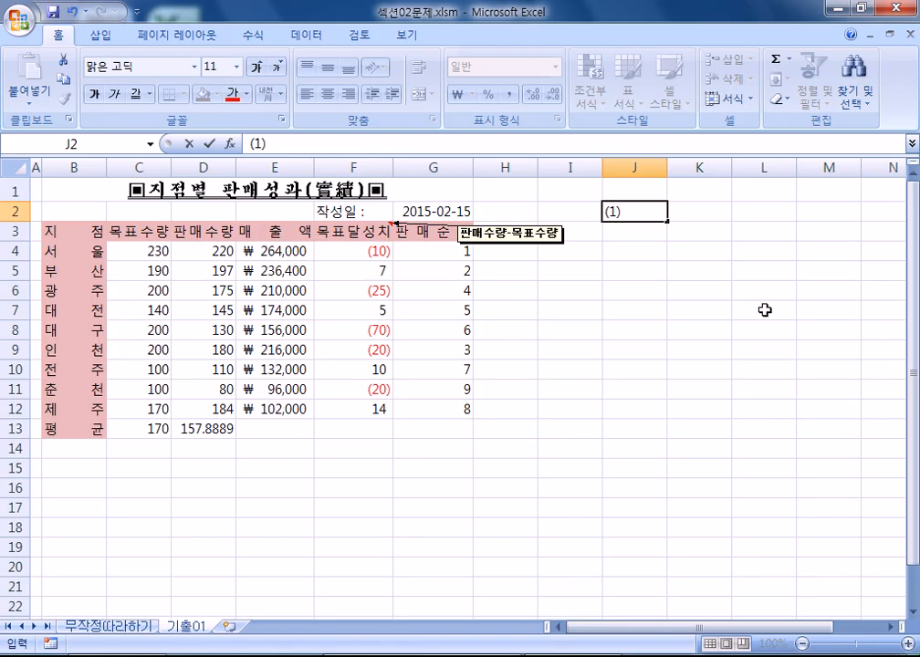
{"action": "key", "text": "Return"}
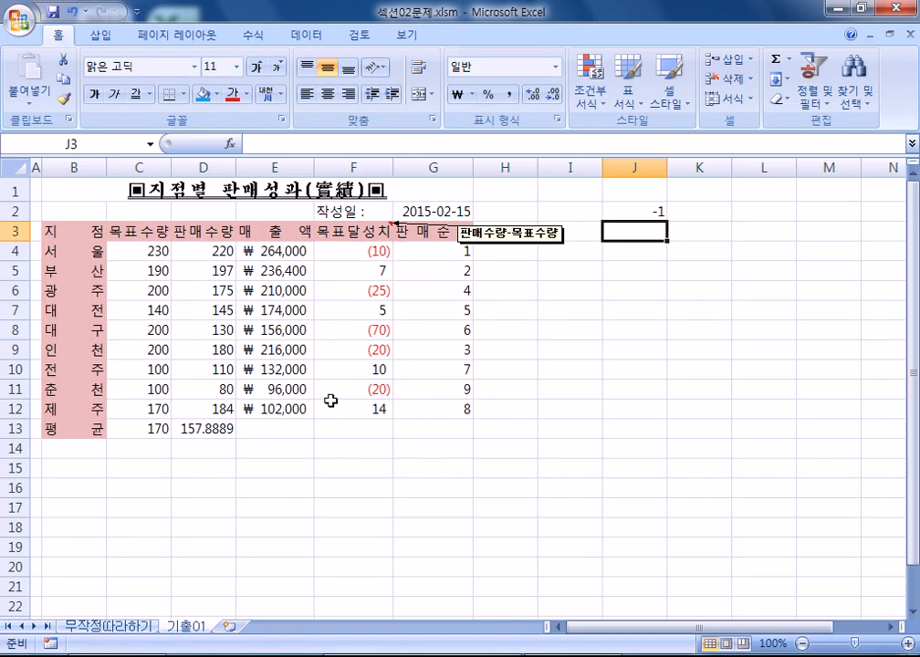
{"action": "type", "text": "("}
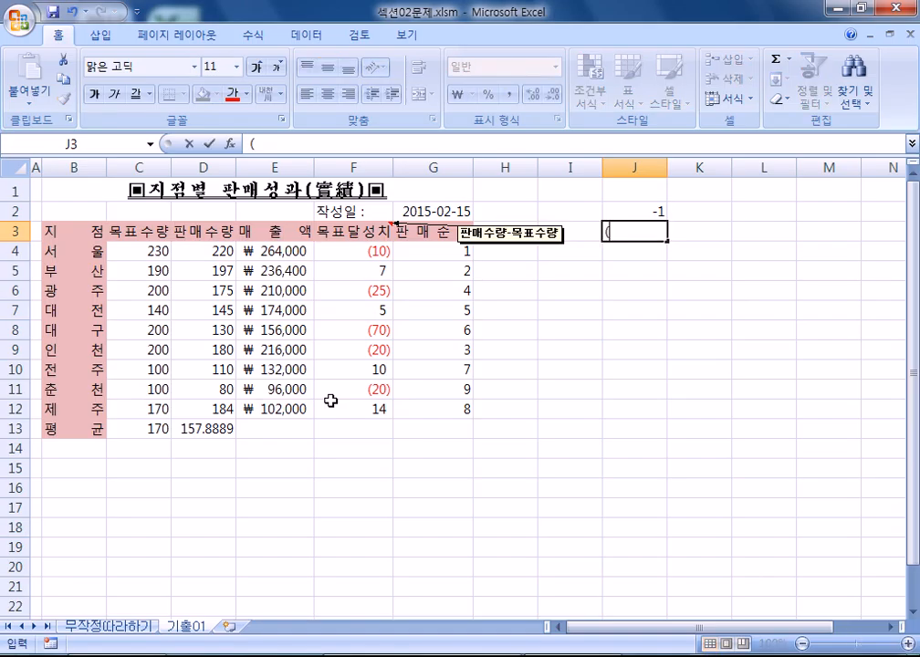
{"action": "type", "text": "20)"}
{"action": "key", "text": "Return"}
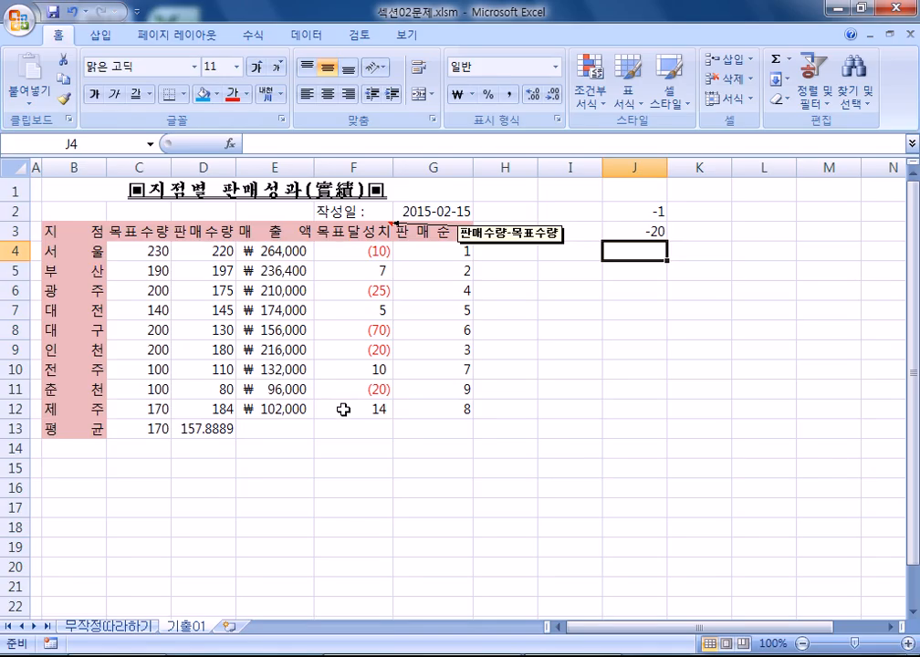
- Clear the test entries from J2:J3
{"action": "left_click_drag", "start_coordinate": [645, 210], "coordinate": [646, 236]}
{"action": "key", "text": "Delete"}
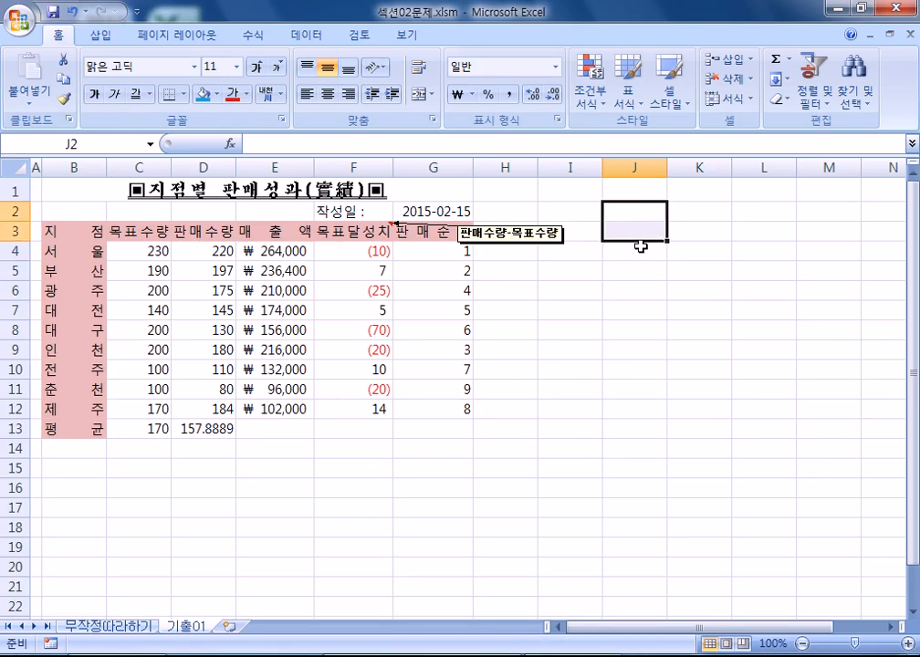
{"action": "left_click", "coordinate": [641, 248]}
- Set the number format of J2 to 텍스트 and enter (20) in it
{"action": "left_click", "coordinate": [635, 212]}
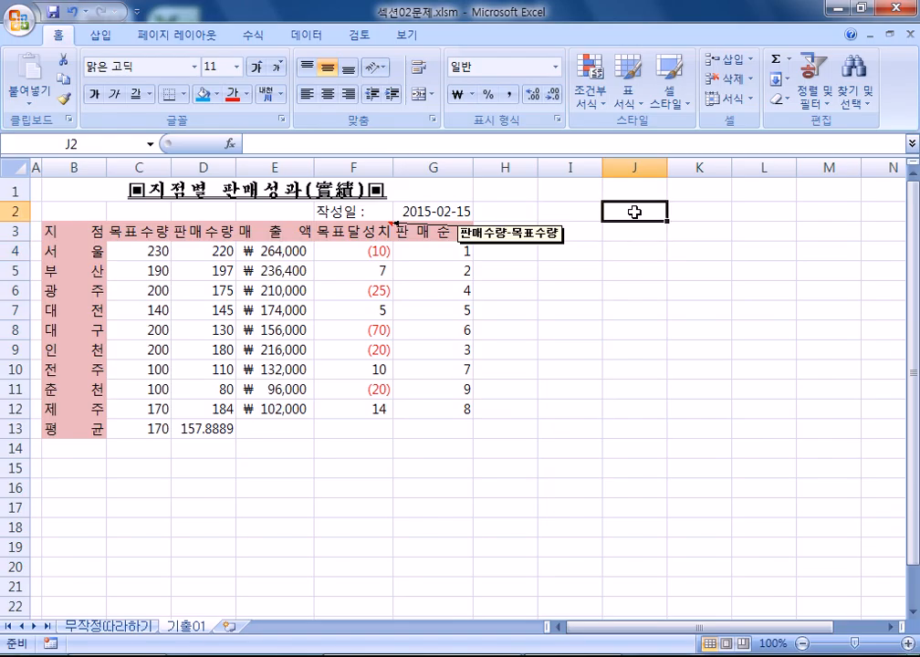
{"action": "key", "text": "ctrl+1"}
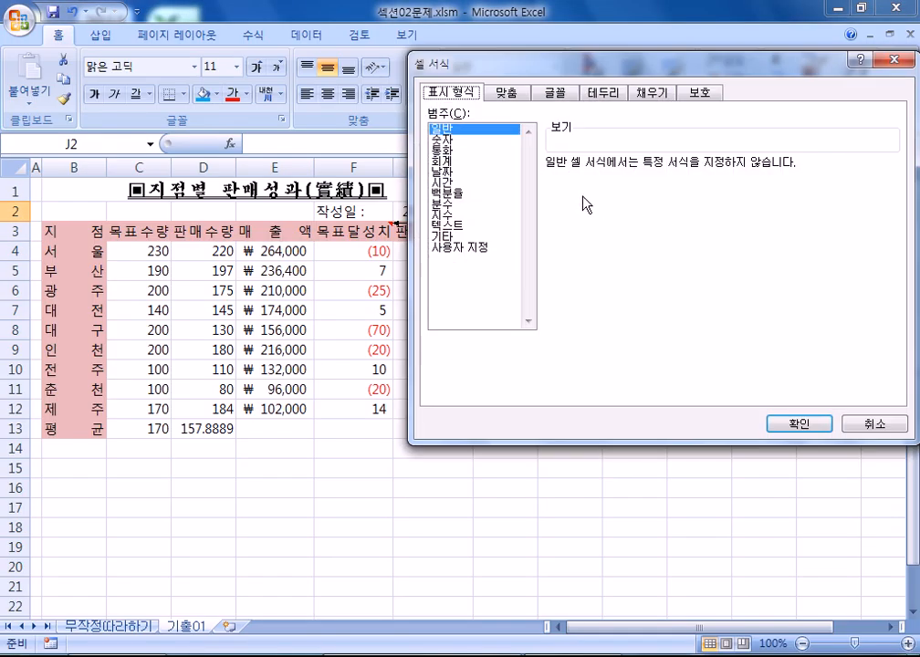
{"action": "left_click", "coordinate": [456, 226]}
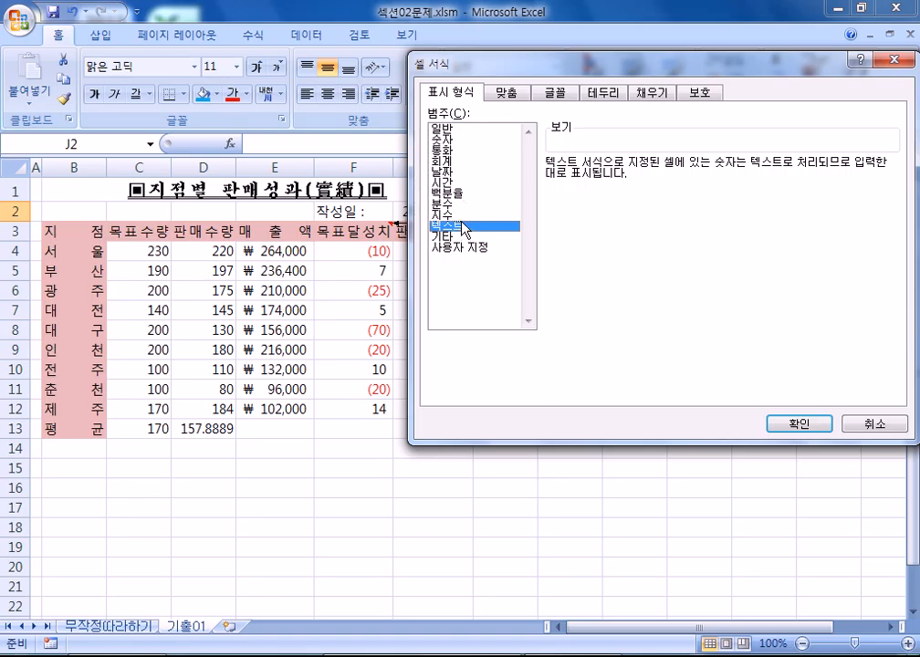
{"action": "left_click", "coordinate": [805, 426]}
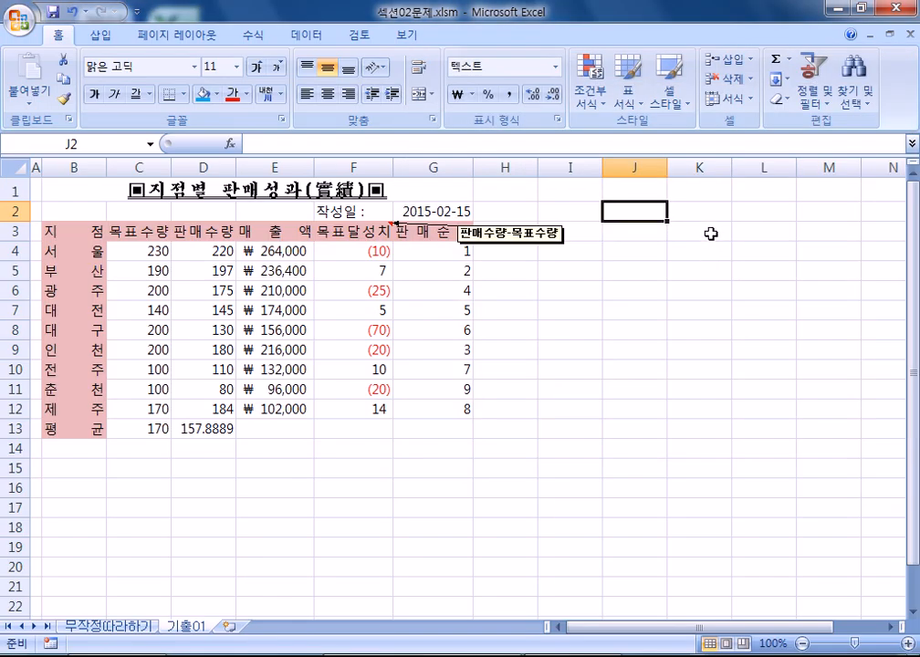
{"action": "type", "text": "(20)"}
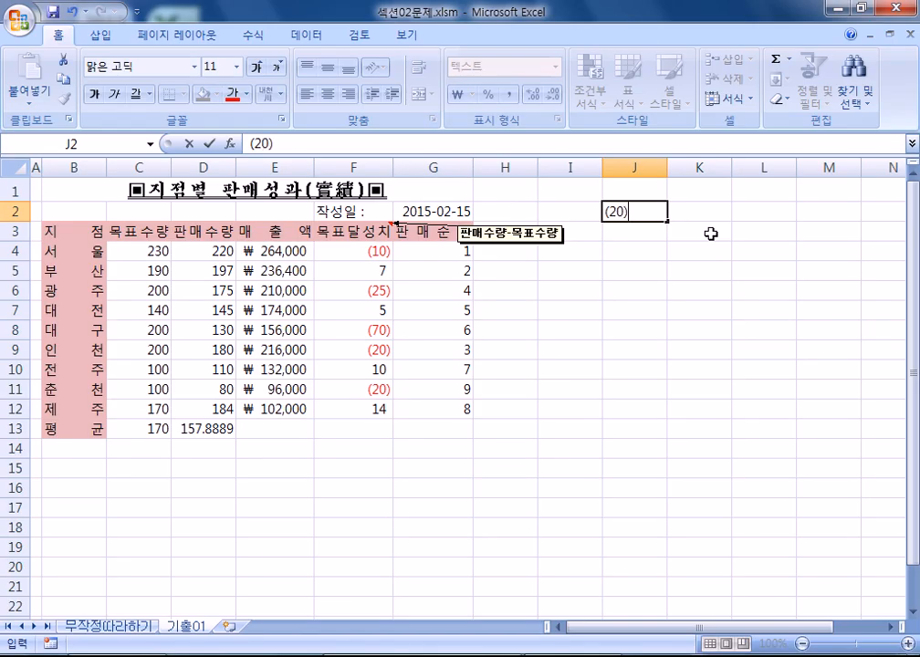
{"action": "key", "text": "Return"}
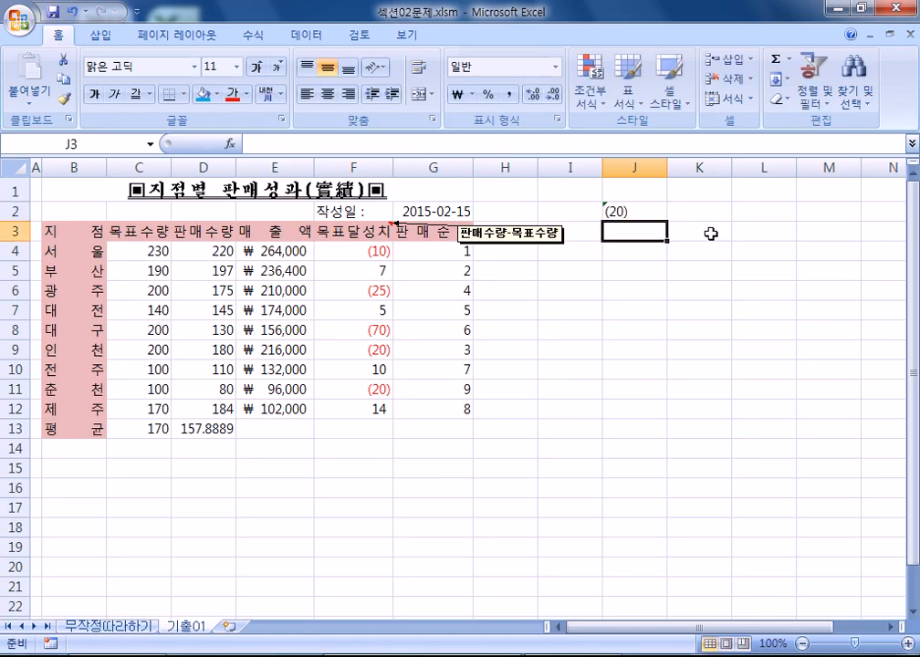
- Change the format of J2 to 숫자 with 0 decimal places and negatives in red parentheses, (1234)
{"action": "key", "text": "Up"}
{"action": "key", "text": "ctrl+1"}
{"action": "left_click", "coordinate": [443, 139]}
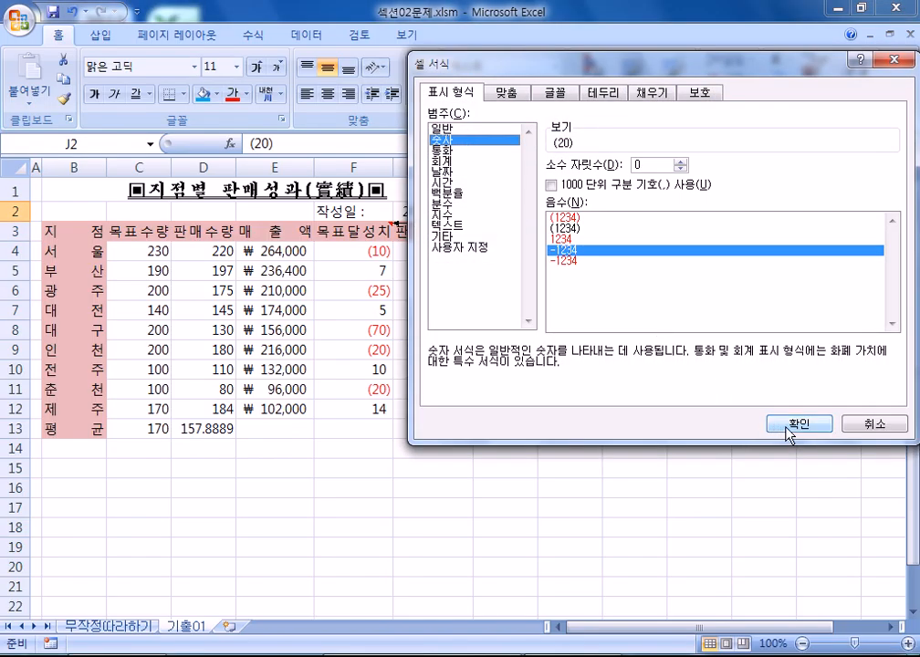
{"action": "left_click", "coordinate": [780, 426]}
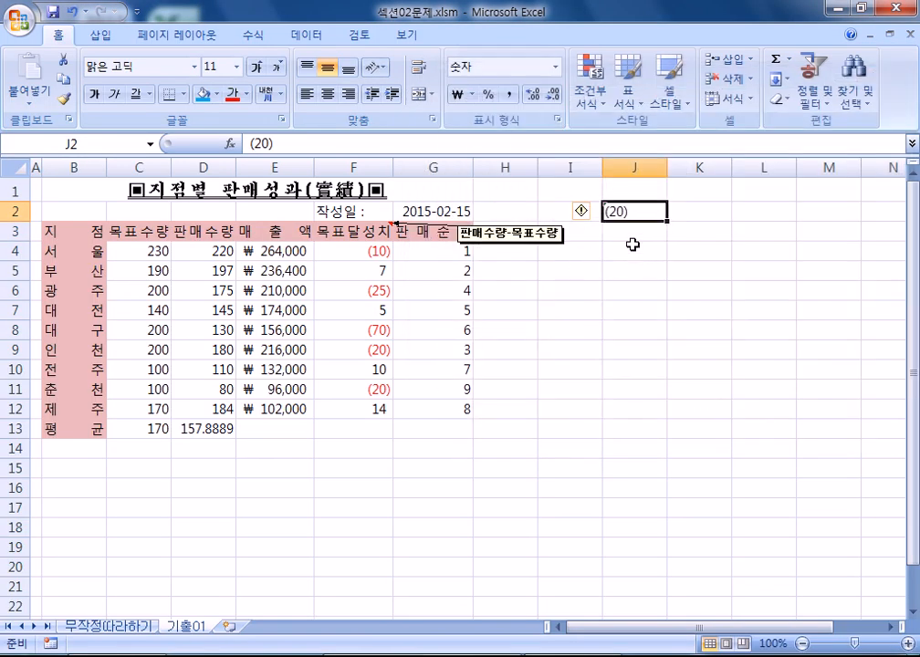
{"action": "key", "text": "ctrl+1"}
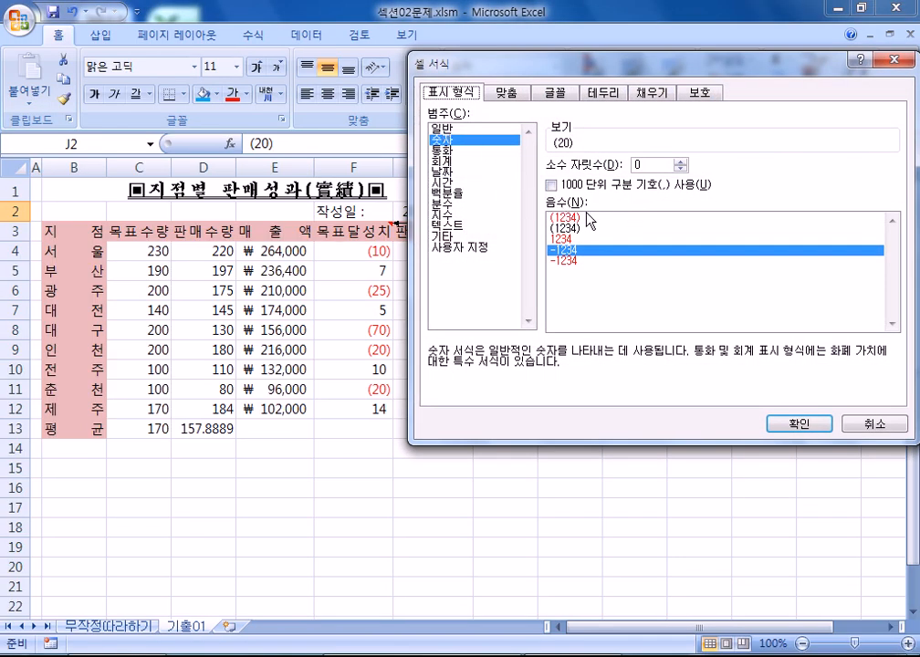
{"action": "left_click", "coordinate": [586, 218]}
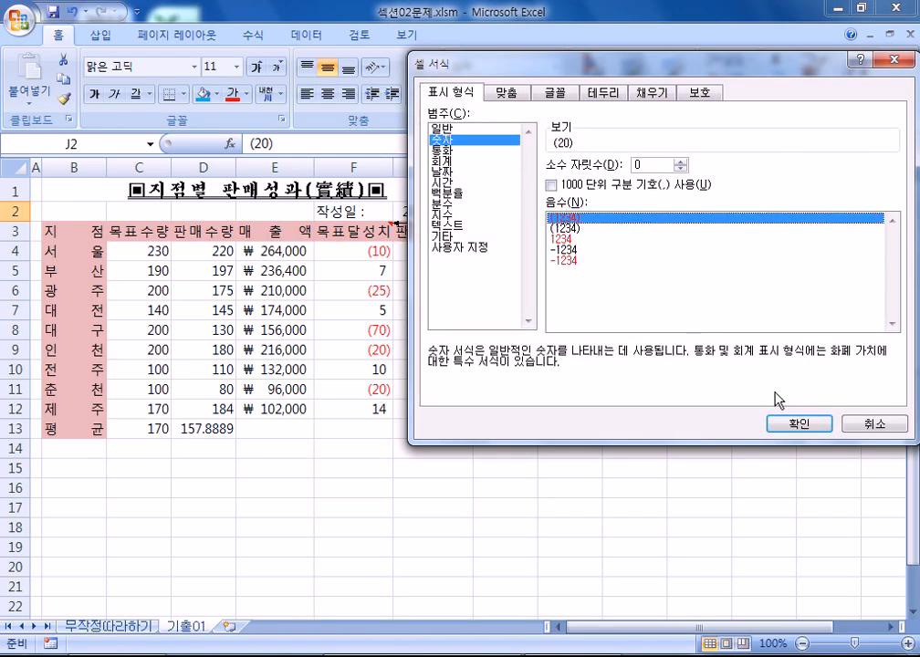
{"action": "left_click", "coordinate": [802, 425]}
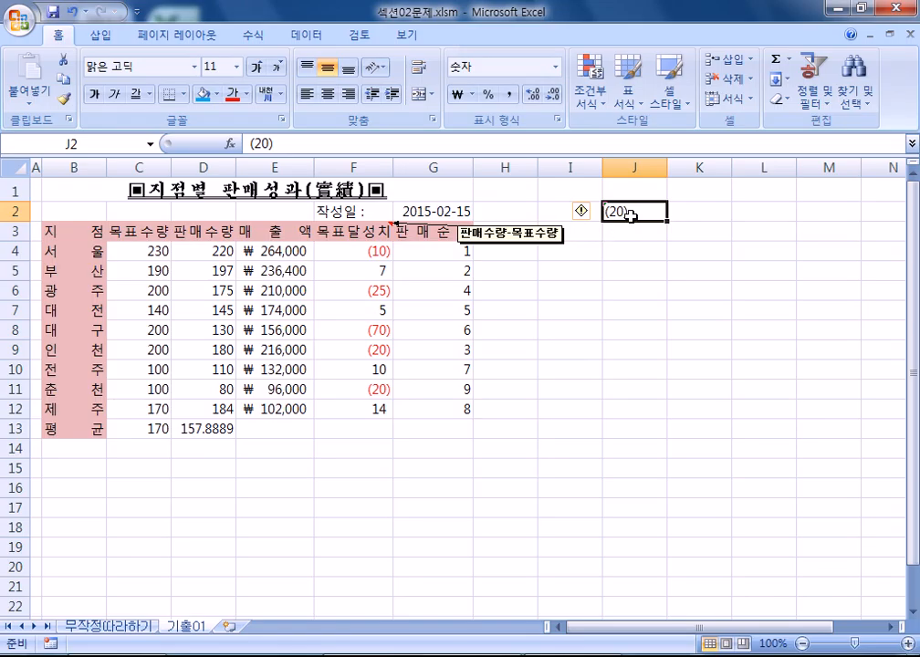
- Re-enter the existing content of J2 so that its number format is applied
{"action": "left_click", "coordinate": [617, 324]}
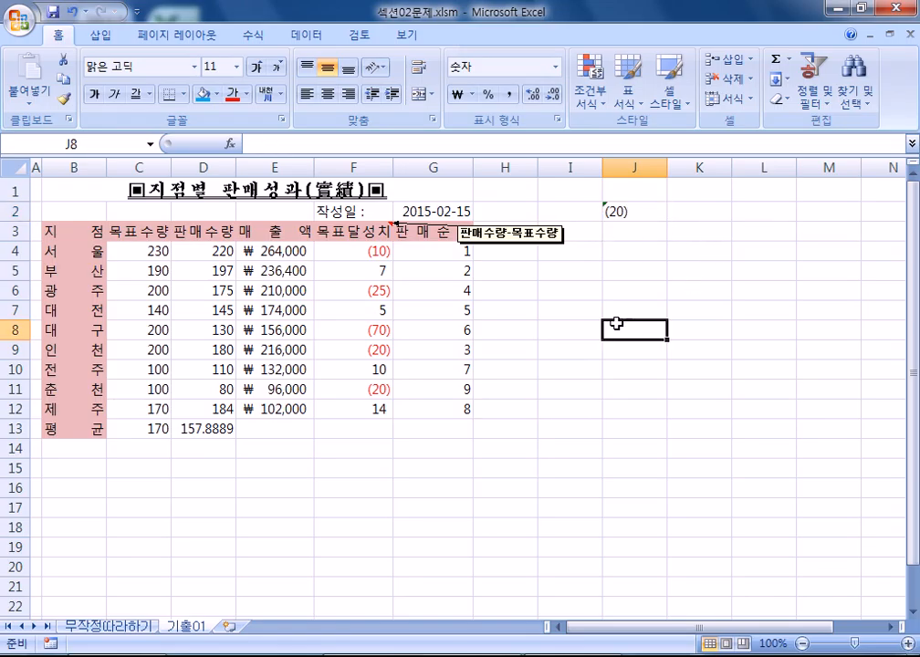
{"action": "left_click", "coordinate": [634, 209]}
{"action": "key", "text": "F2"}
{"action": "key", "text": "Return"}
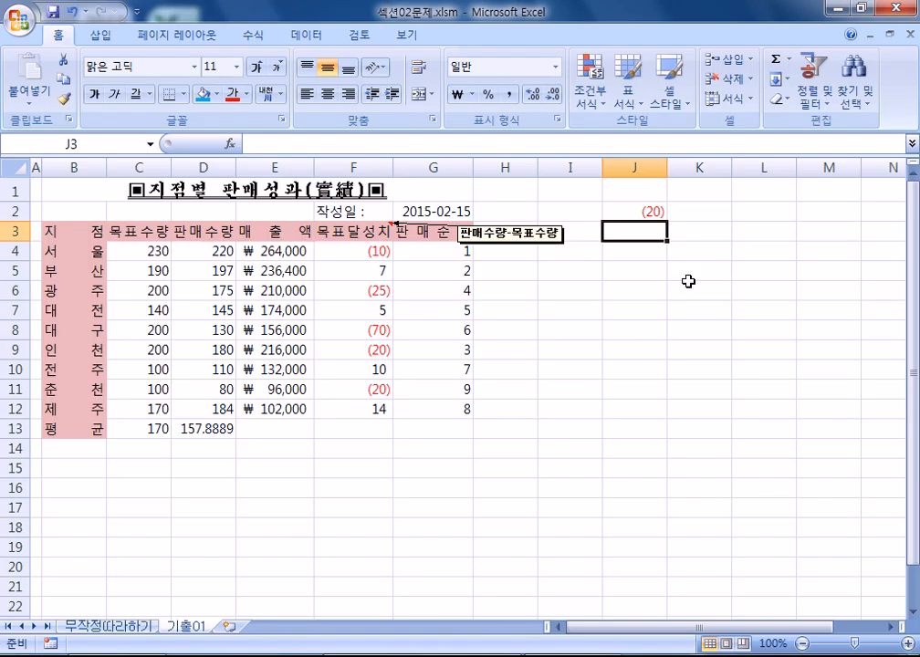
- Clear the test entry from J2 and return to cell F4 in the 목표달성치 column
{"action": "left_click", "coordinate": [628, 208]}
{"action": "key", "text": "Delete"}
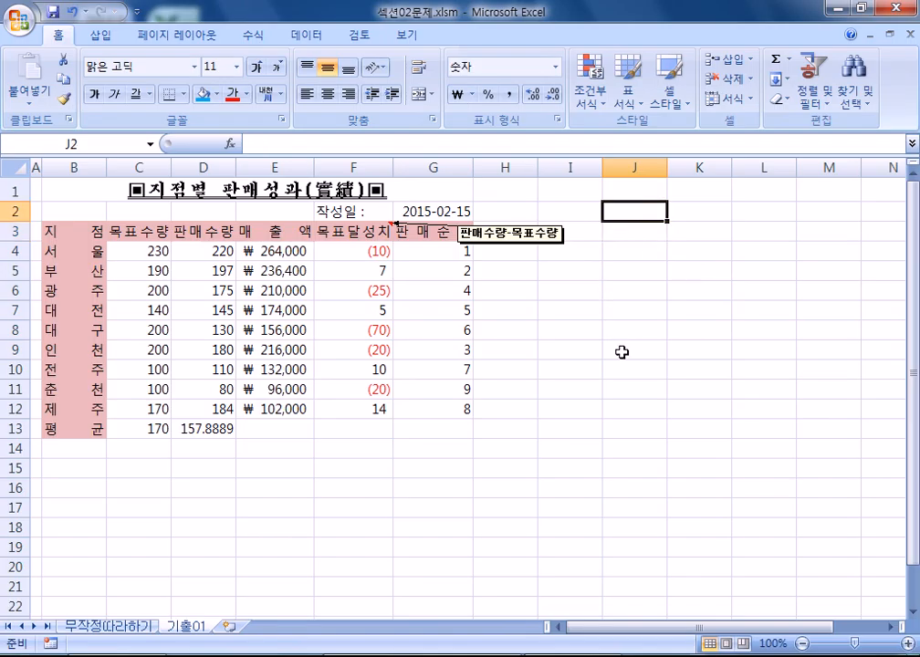
{"action": "left_click", "coordinate": [621, 353]}
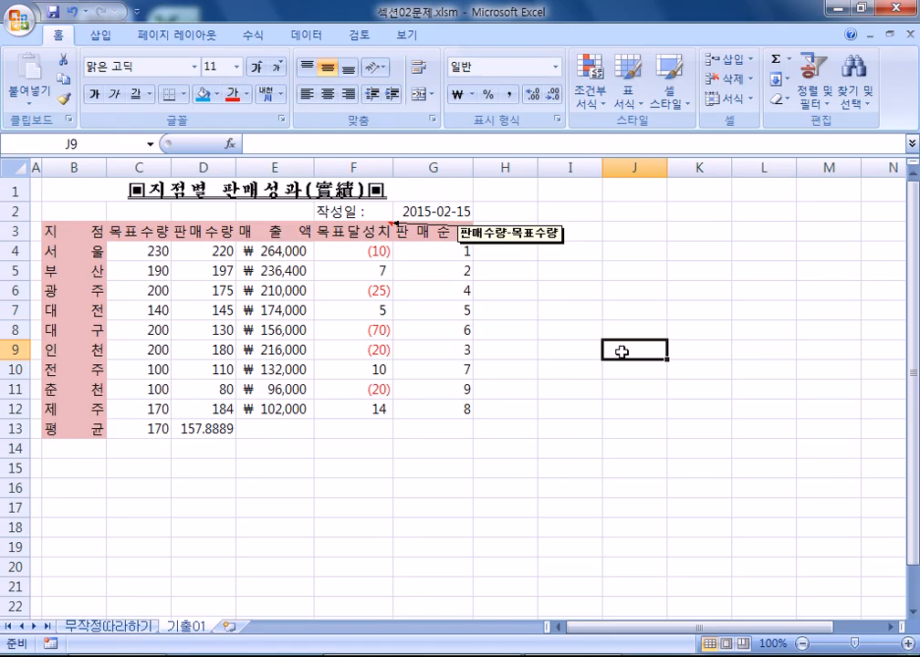
{"action": "left_click", "coordinate": [356, 250]}
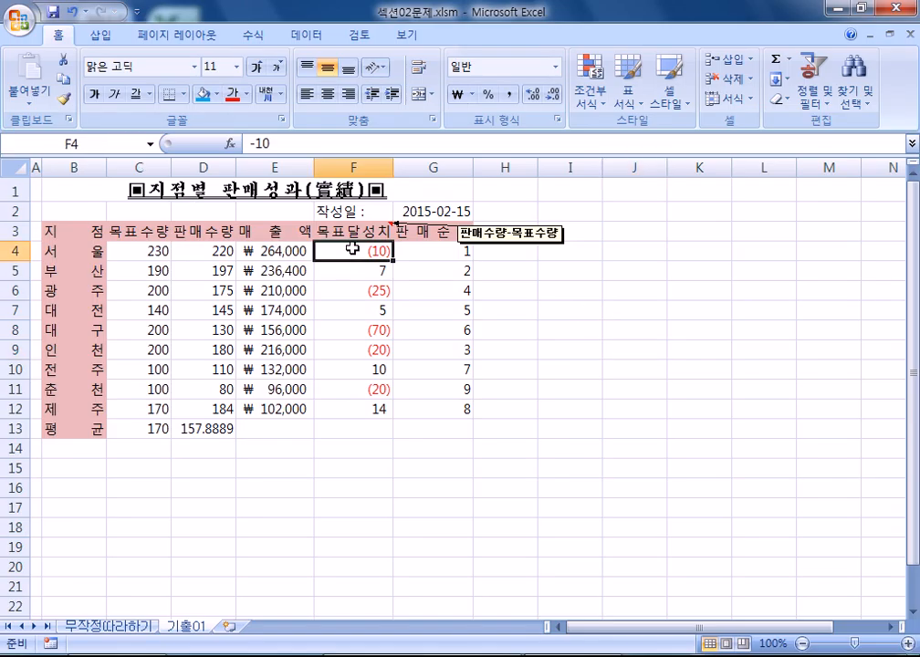
{"action": "left_click", "coordinate": [290, 251]}
{"action": "left_click_drag", "start_coordinate": [290, 251], "coordinate": [286, 409]}
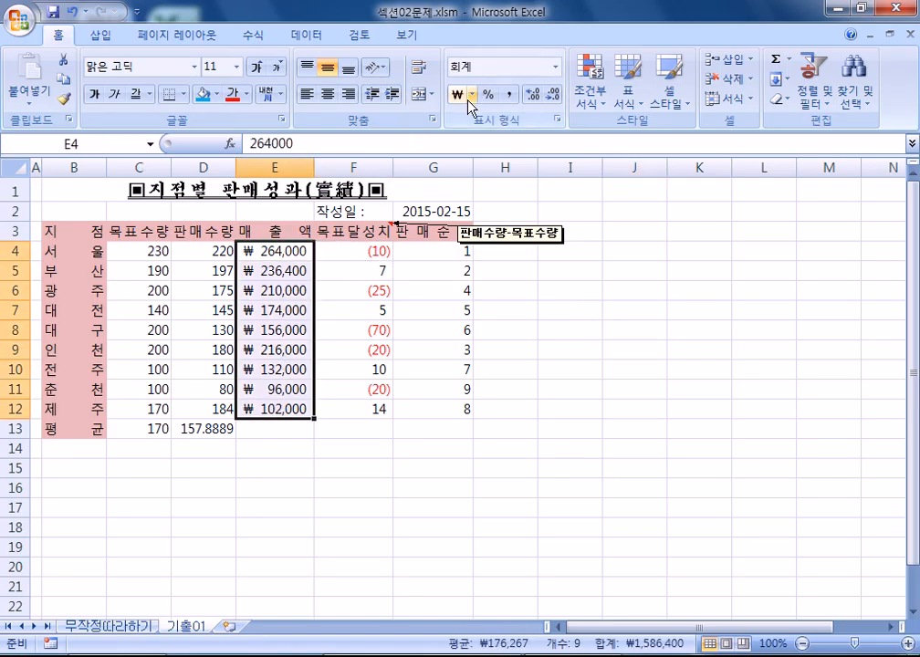
{"action": "left_click_drag", "start_coordinate": [355, 251], "coordinate": [318, 413]}
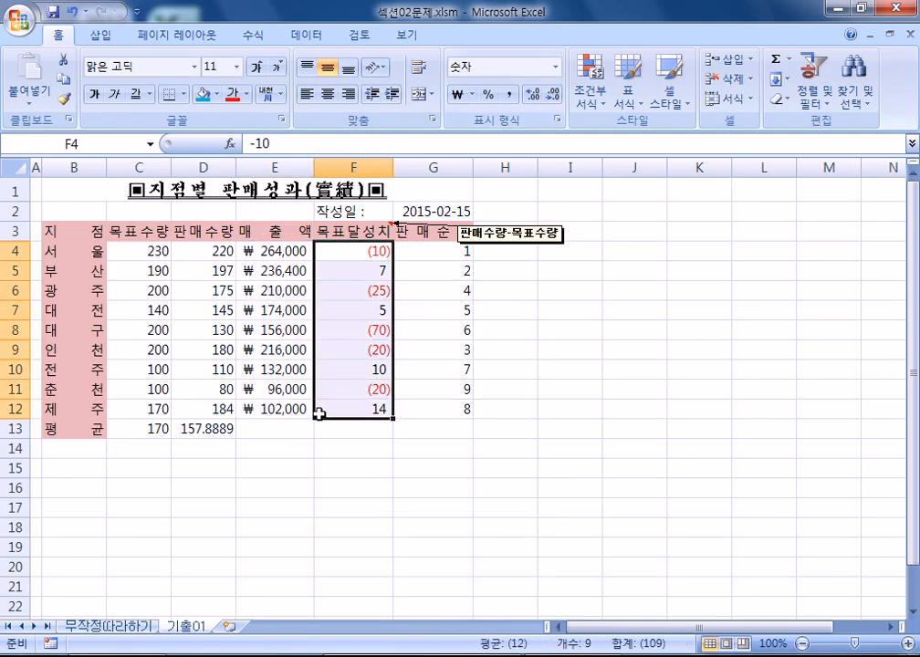
{"action": "left_click", "coordinate": [622, 246]}
- Switch to Notepad and add the line "음수 : 0보다 작은 수" below the existing notes
{"action": "key", "text": "alt+Tab"}
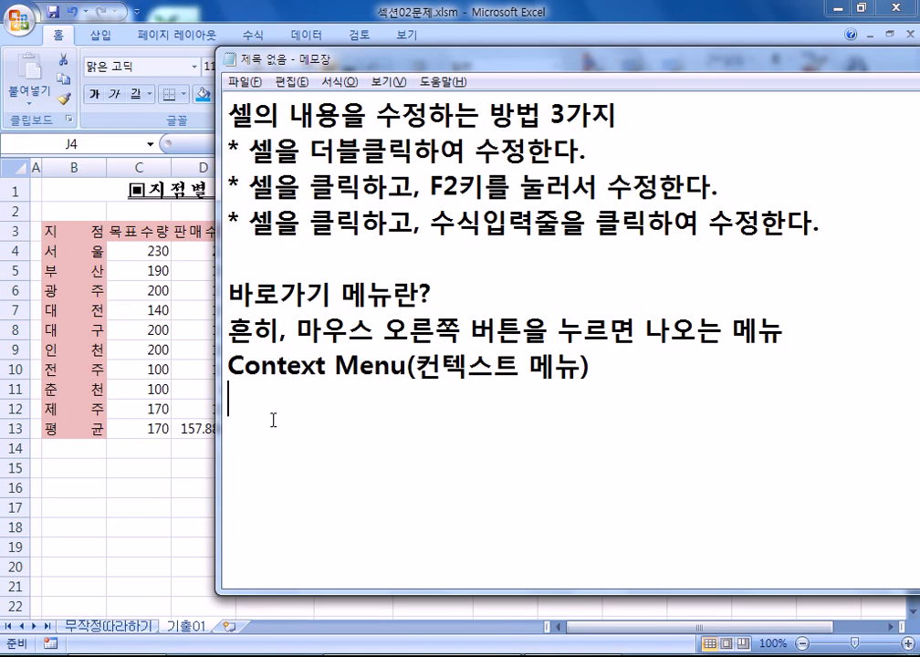
{"action": "type", "text": "음수"}
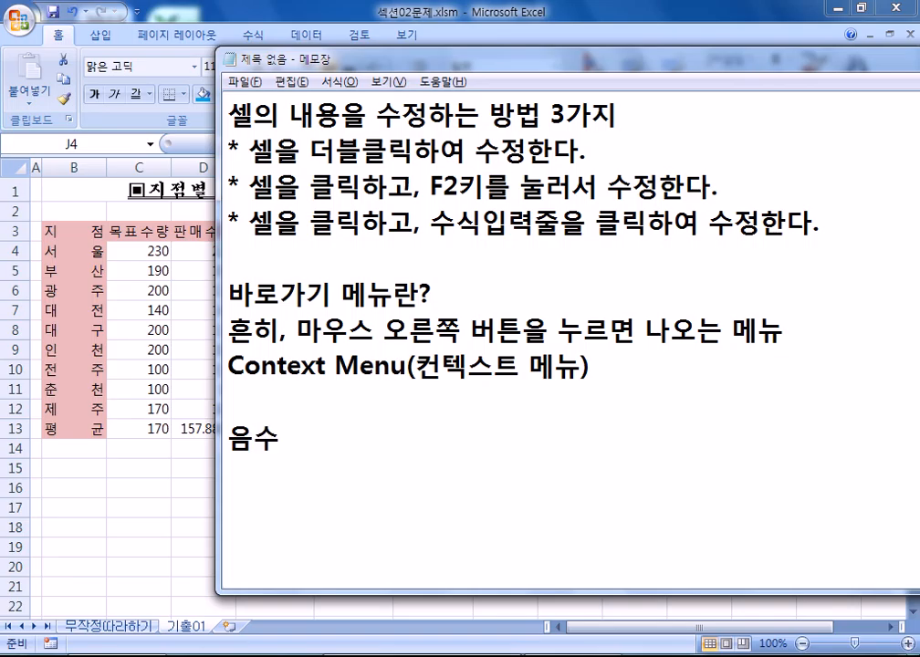
{"action": "type", "text": " : 0보다"}
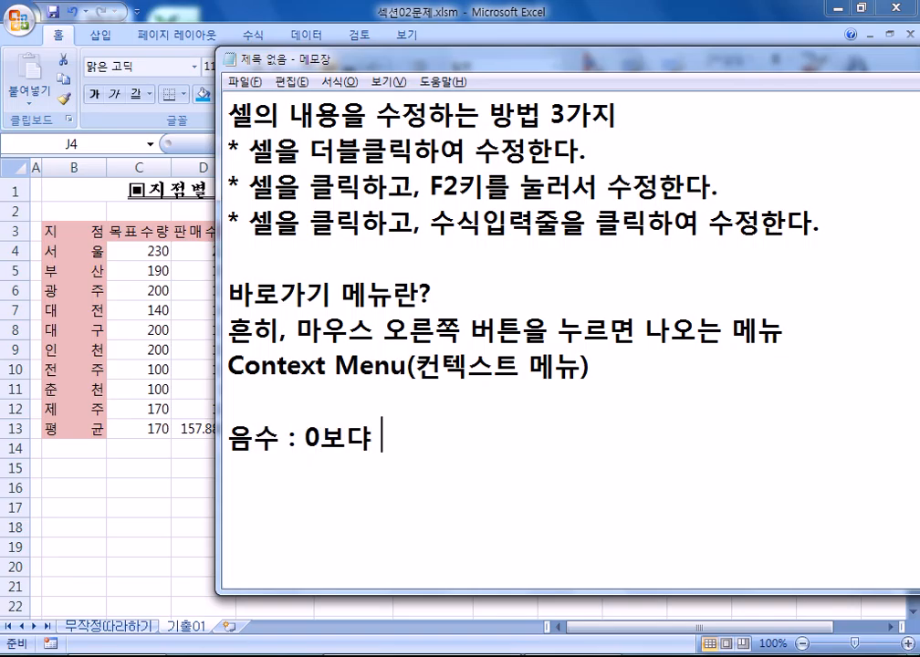
{"action": "key", "text": "BackSpace"}
{"action": "type", "text": "다 작은 수"}
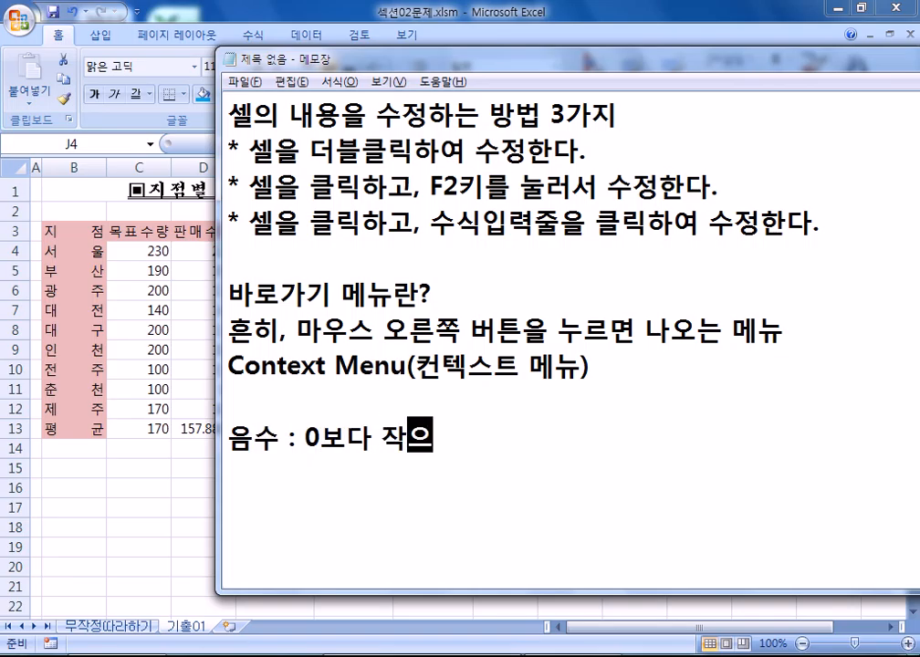
{"action": "key", "text": "Return"}
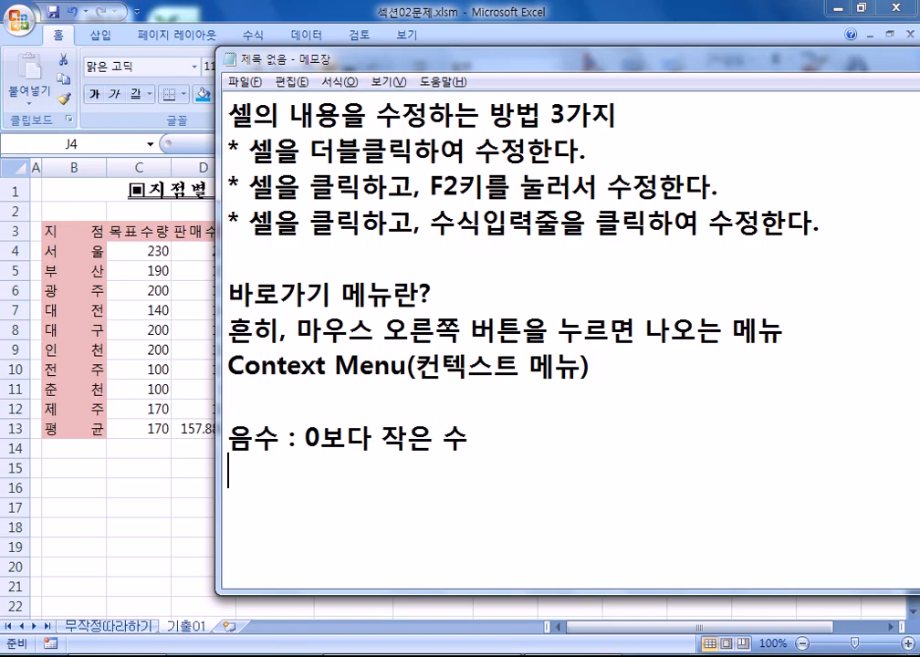
- Return to Excel and enter -500000 in the empty cell J6
{"action": "key", "text": "alt+Tab"}
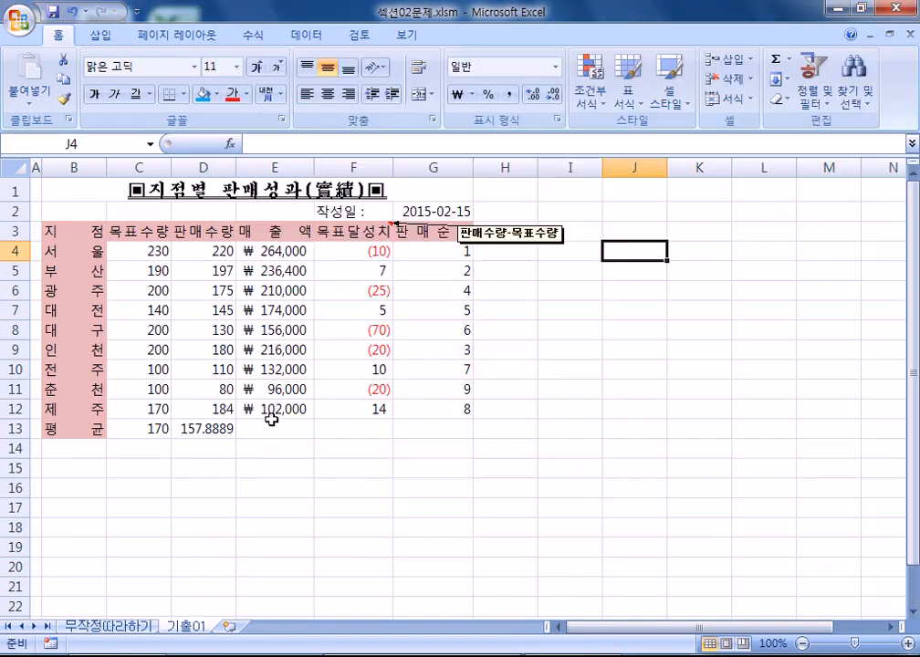
{"action": "left_click", "coordinate": [663, 299]}
{"action": "type", "text": "-"}
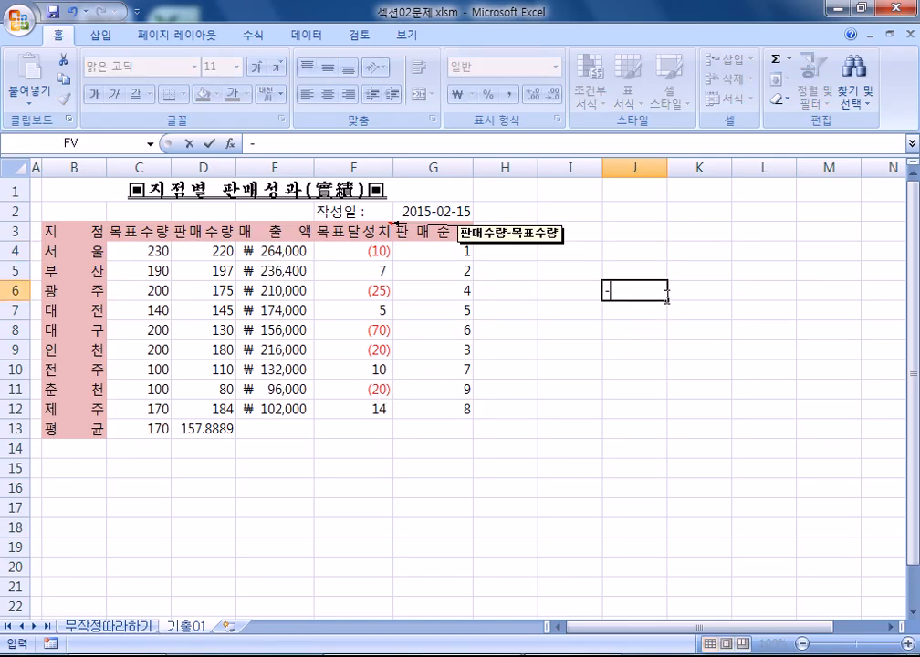
{"action": "type", "text": "500000"}
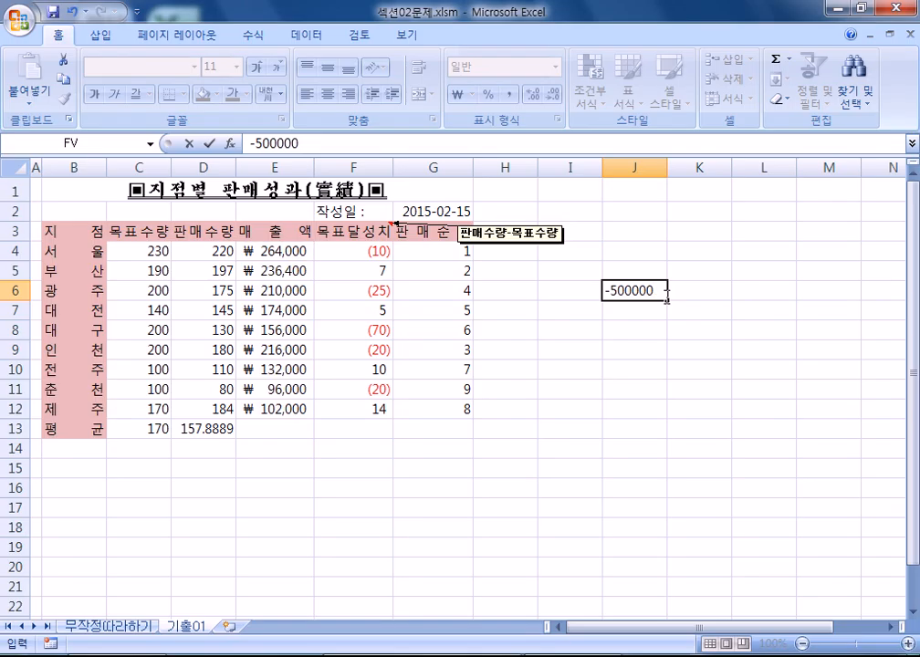
{"action": "key", "text": "Return"}
{"action": "left_click", "coordinate": [666, 297]}
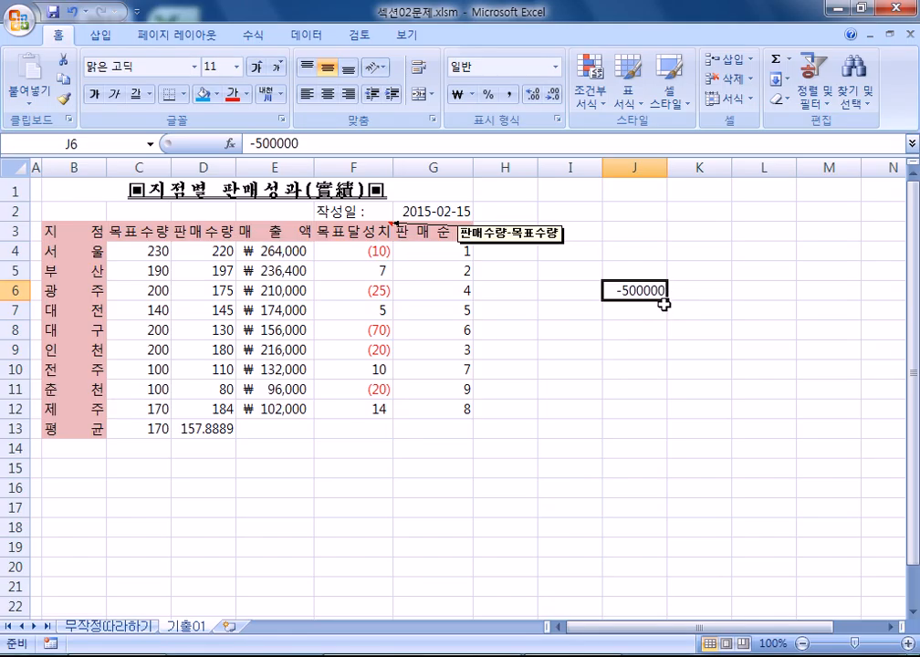
- Format J6 as 숫자 with 0 decimal places and negatives in red parentheses, (1234)
{"action": "key", "text": "ctrl+1"}
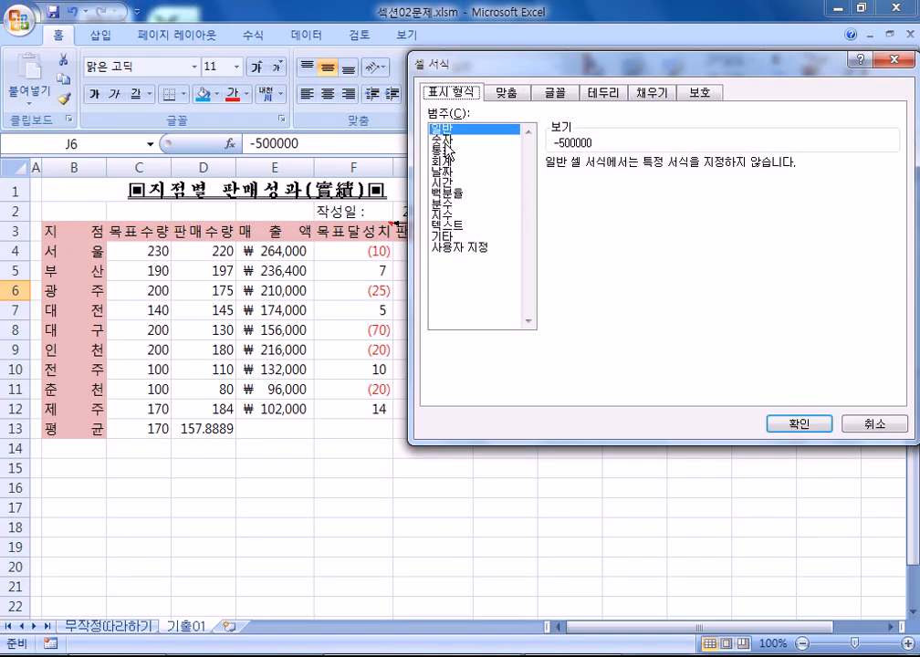
{"action": "left_click", "coordinate": [443, 139]}
{"action": "left_click", "coordinate": [580, 219]}
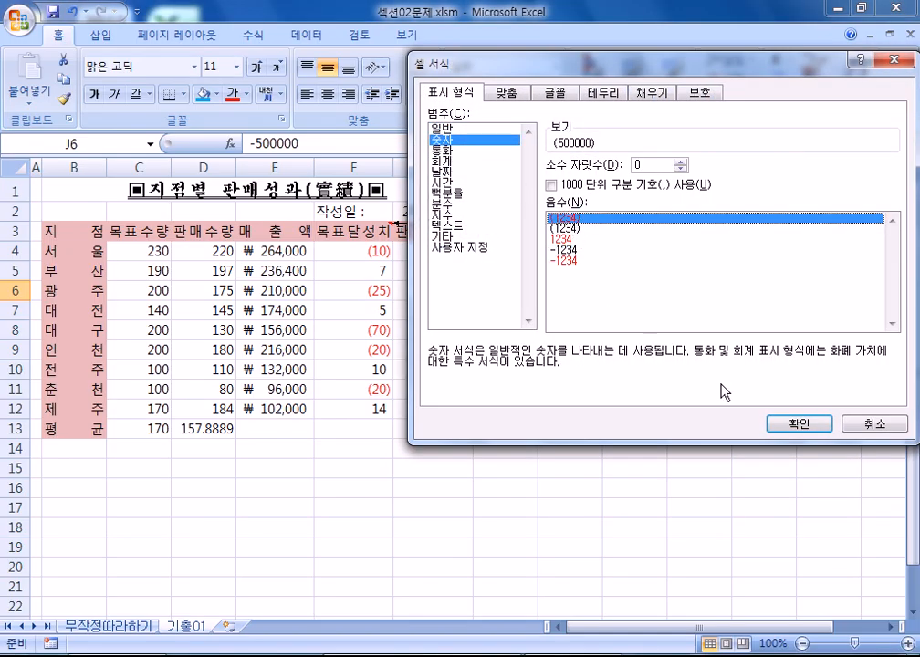
{"action": "left_click", "coordinate": [791, 426]}
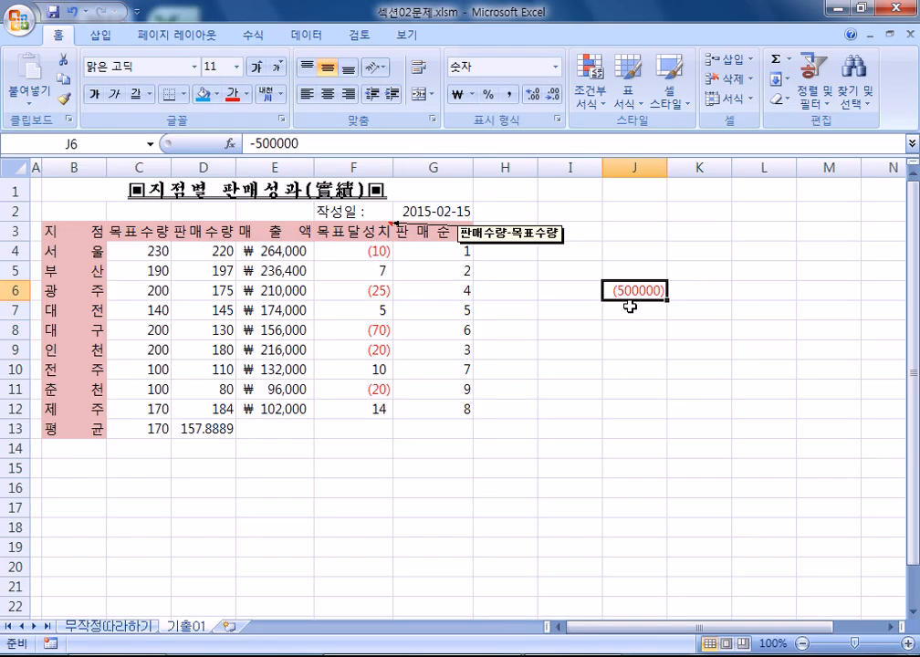
- Undo the number format and the test entry in J6, and move to cell H12
{"action": "key", "text": "ctrl+z"}
{"action": "key", "text": "ctrl+z"}
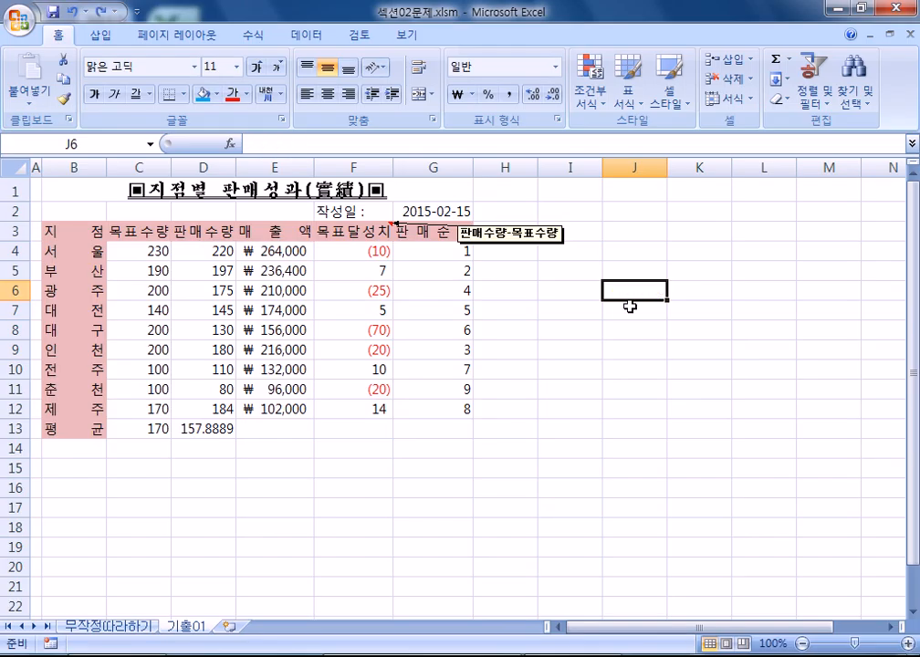
{"action": "left_click", "coordinate": [518, 415]}
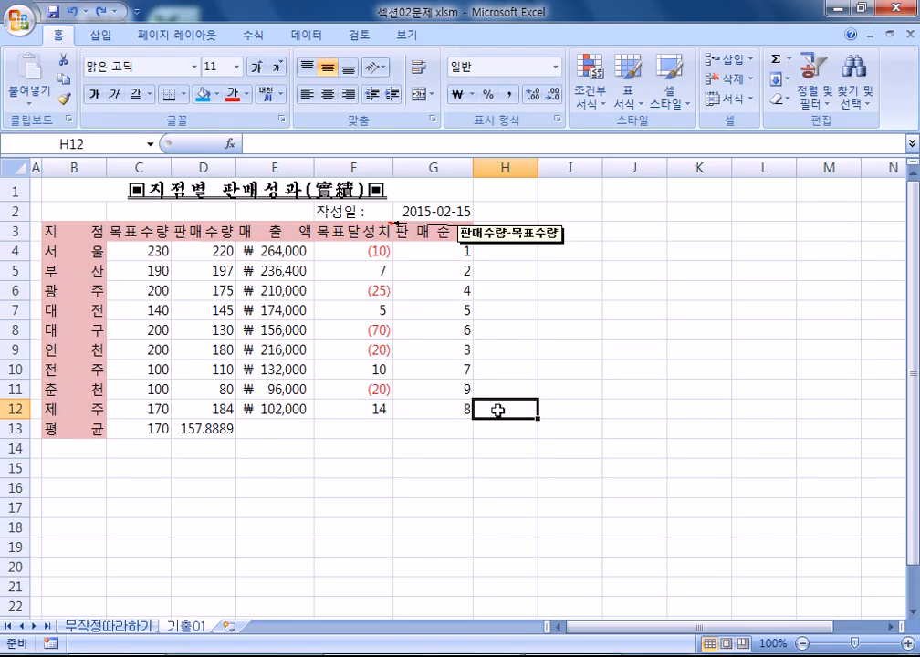
{"action": "left_click", "coordinate": [417, 211]}
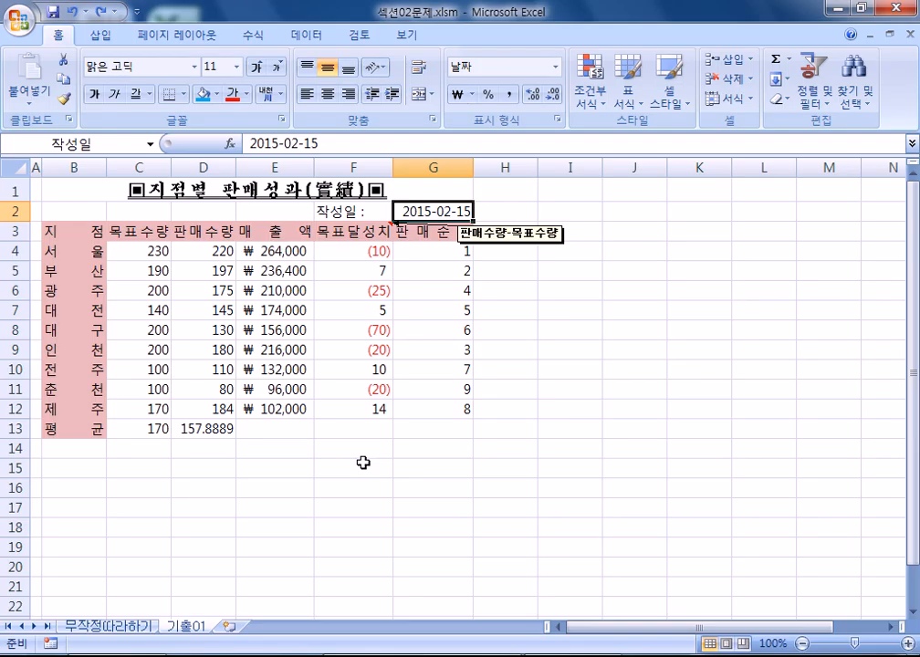
{"action": "key", "text": "ctrl+1"}
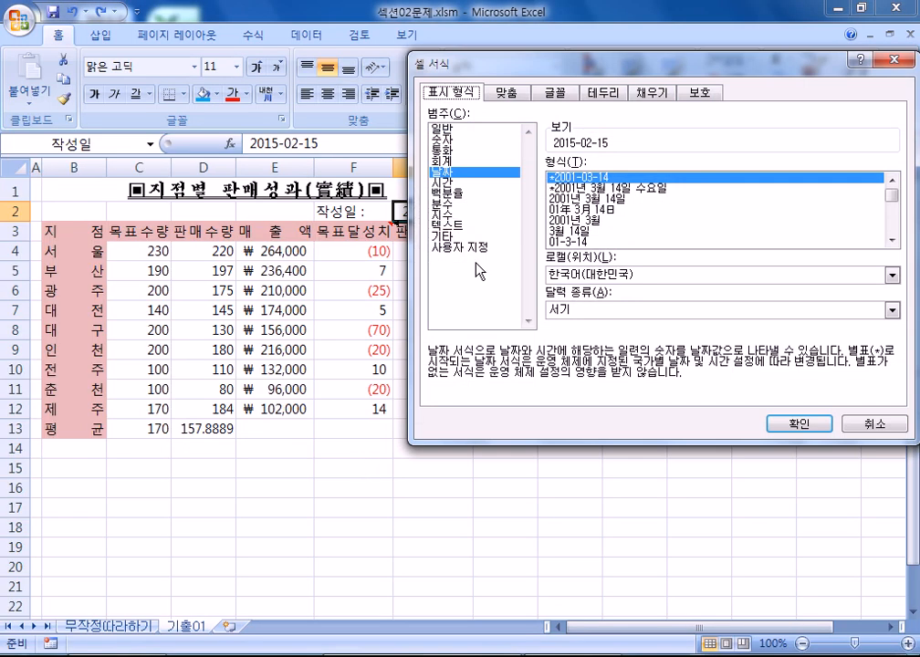
{"action": "left_click", "coordinate": [510, 93]}
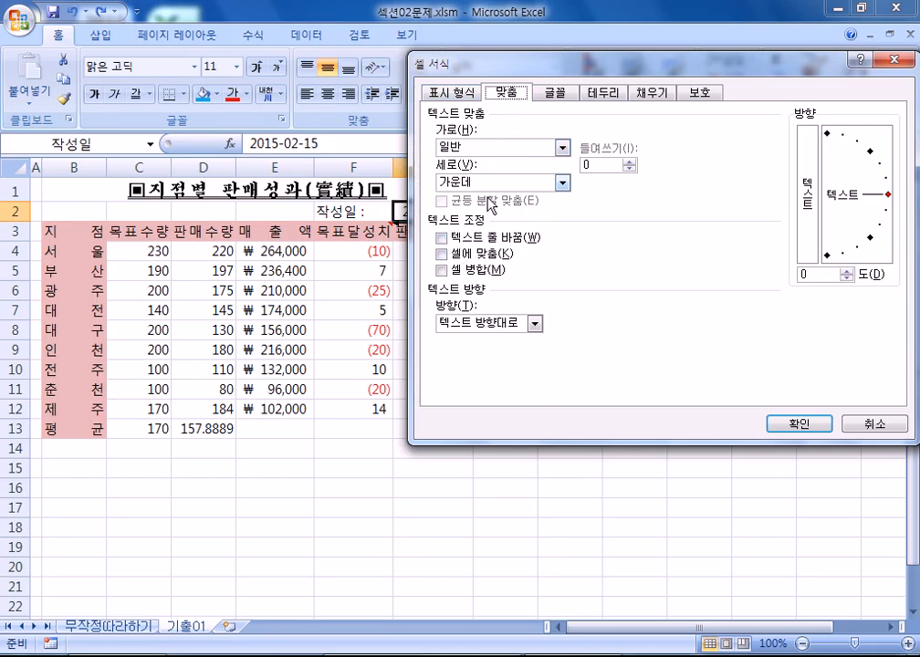
{"action": "left_click", "coordinate": [443, 255]}
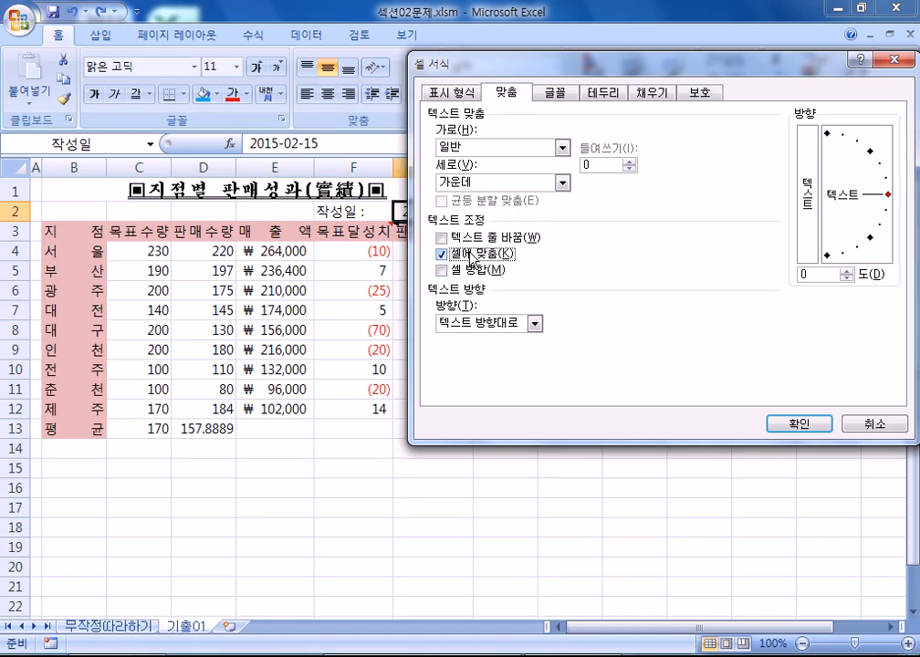
{"action": "key", "text": "Return"}
{"action": "left_click", "coordinate": [446, 212]}
{"action": "left_click", "coordinate": [632, 232]}
- Turn on the 셀에 맞춤 text control in the cell format settings of date cell G2
{"action": "left_click", "coordinate": [440, 215]}
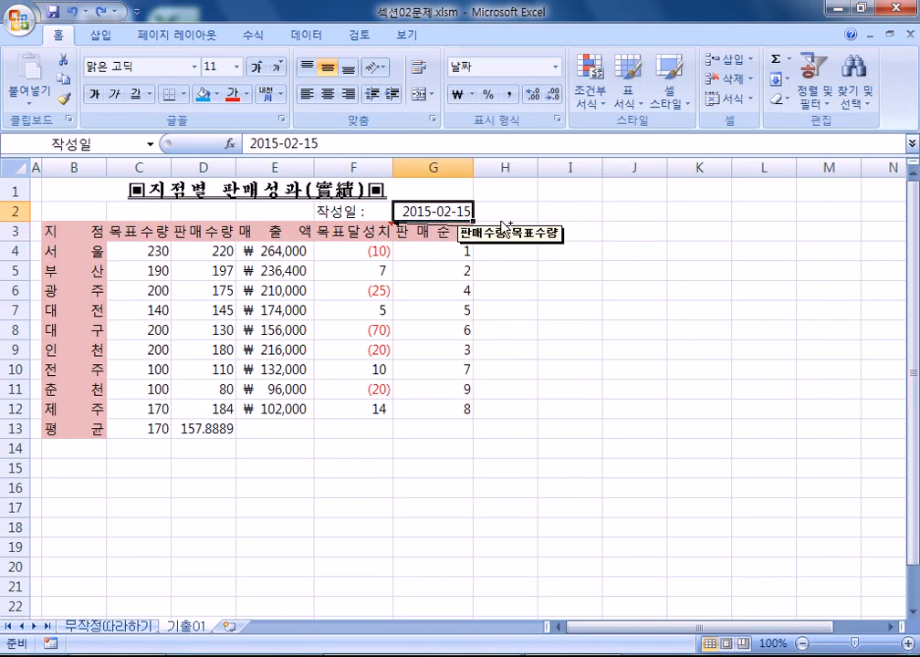
{"action": "key", "text": "ctrl+1"}
{"action": "left_click", "coordinate": [448, 92]}
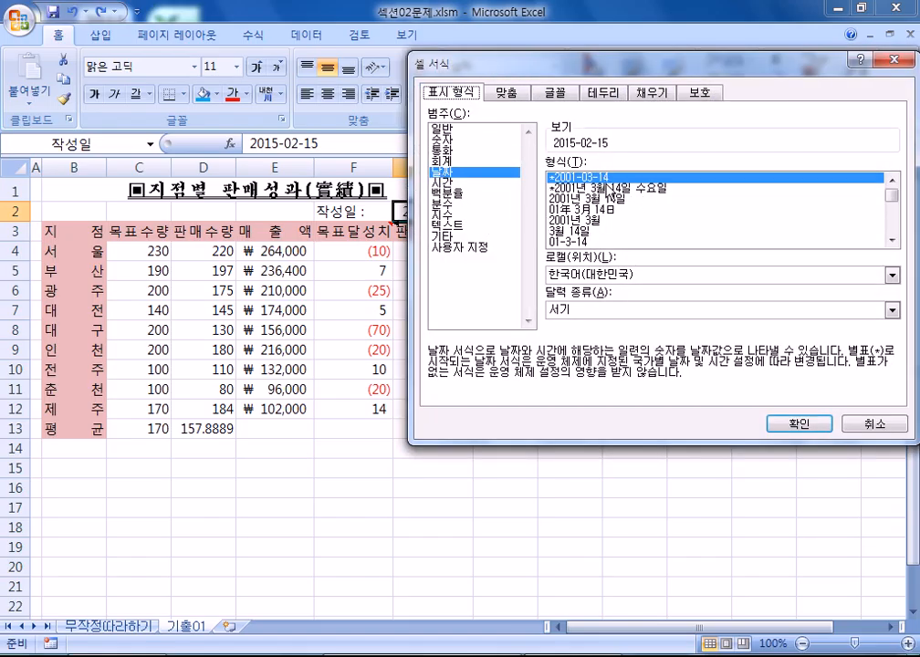
{"action": "left_click", "coordinate": [507, 92]}
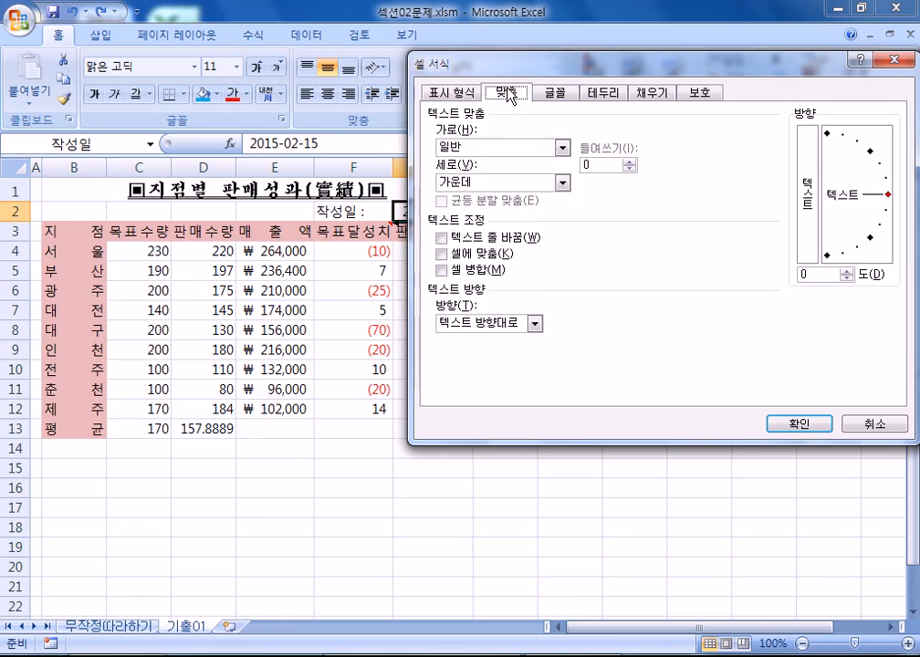
{"action": "left_click", "coordinate": [443, 254]}
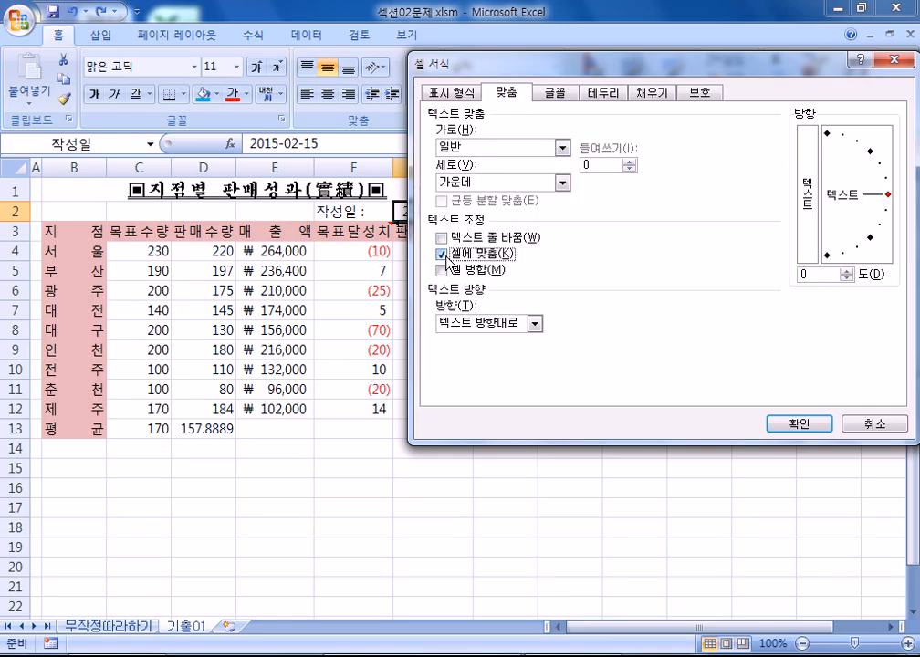
{"action": "left_click_drag", "start_coordinate": [527, 66], "coordinate": [452, 248]}
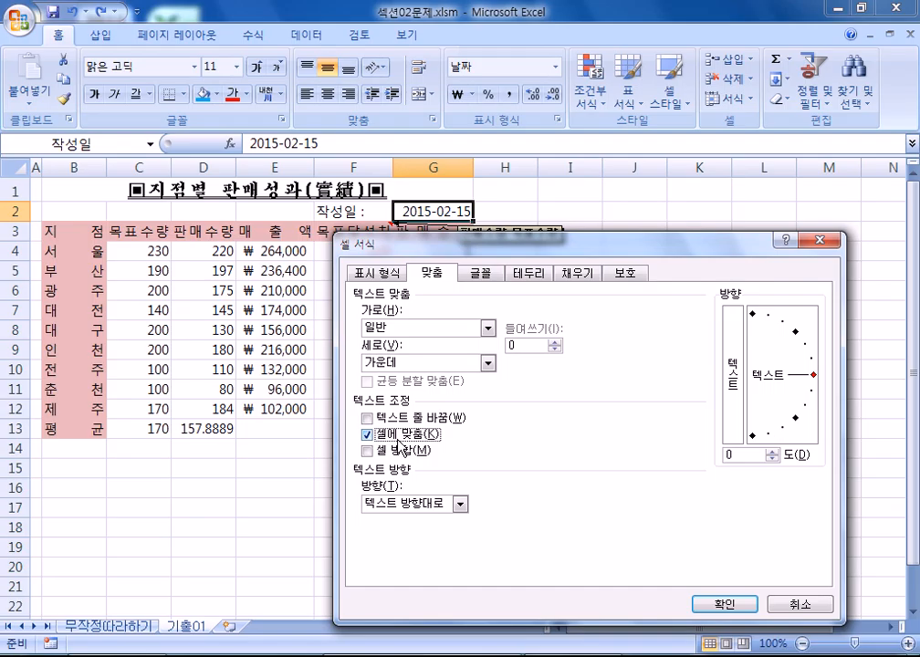
- Apply the 사용자 지정 number format yyyy"년" mm"월" dd"일" to the date in G2 and confirm the cell format
{"action": "left_click", "coordinate": [364, 272]}
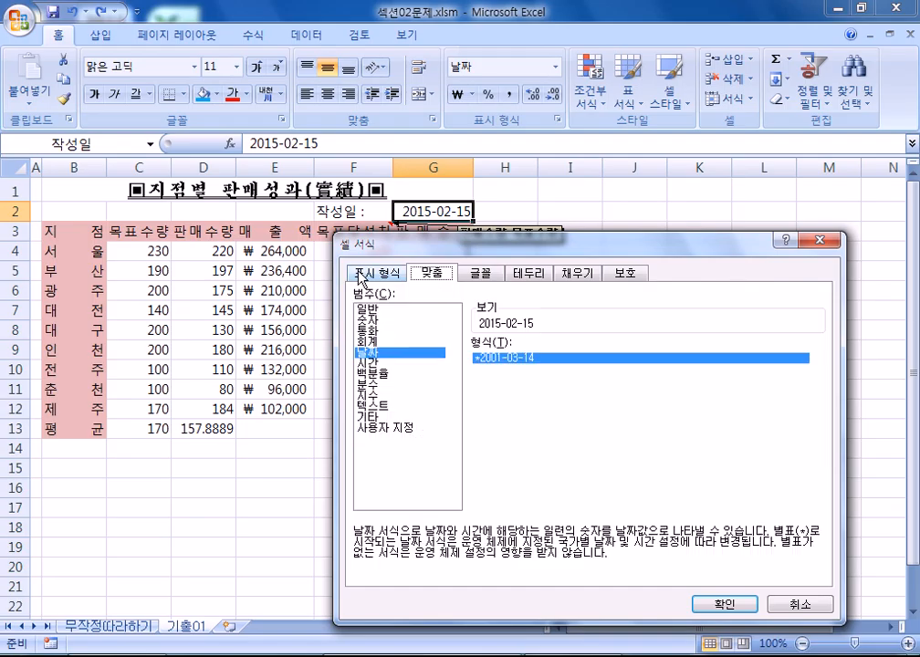
{"action": "left_click_drag", "start_coordinate": [474, 243], "coordinate": [617, 28]}
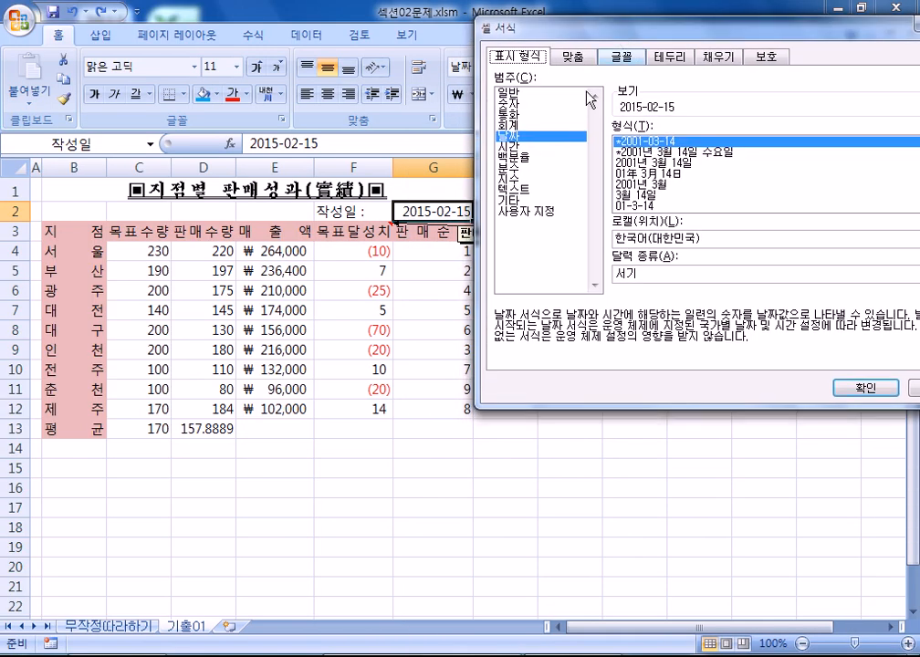
{"action": "left_click", "coordinate": [518, 211]}
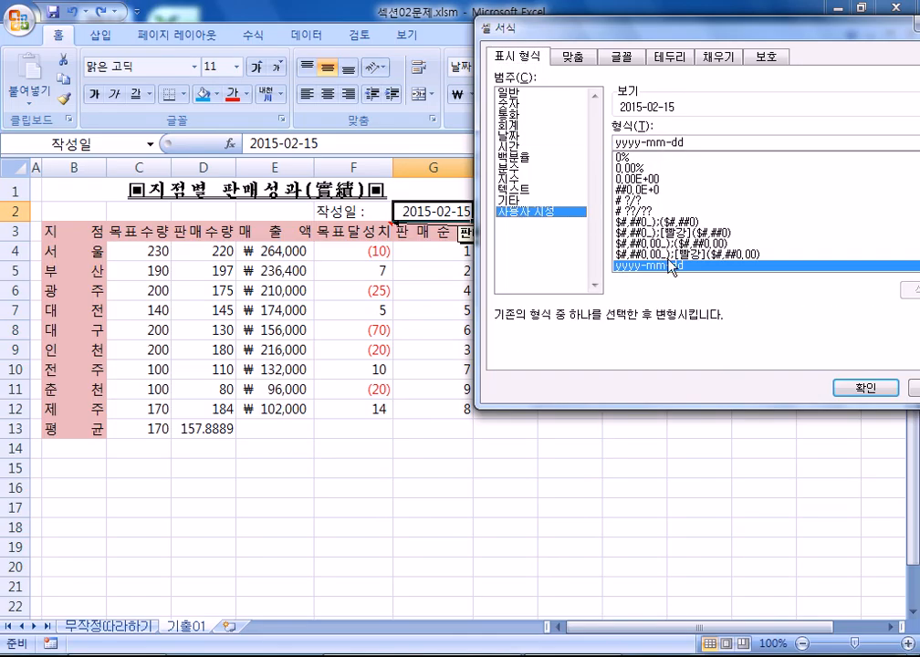
{"action": "left_click_drag", "start_coordinate": [787, 28], "coordinate": [675, 28]}
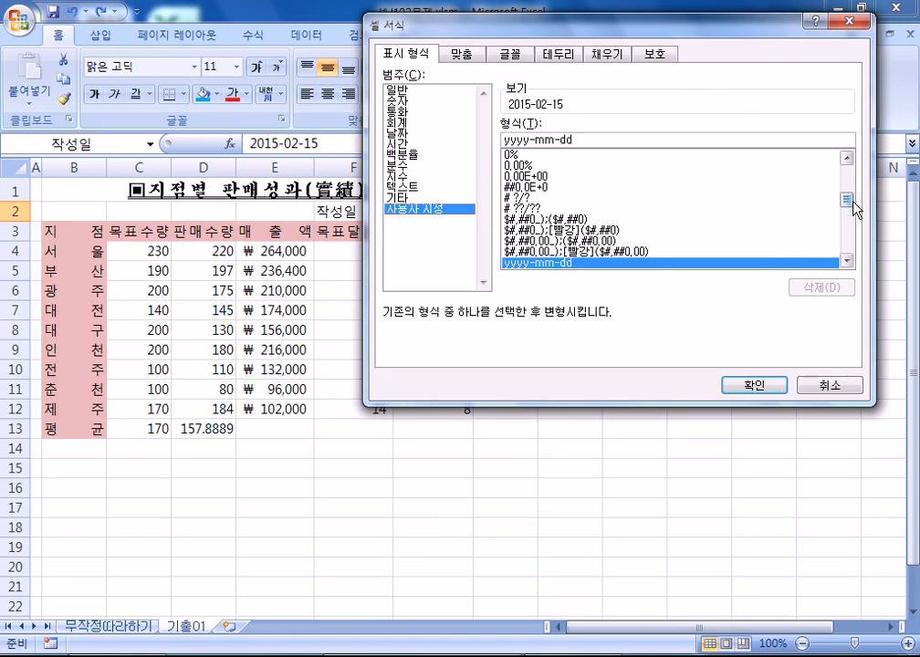
{"action": "left_click", "coordinate": [849, 262]}
{"action": "left_click", "coordinate": [848, 261]}
{"action": "left_click", "coordinate": [848, 261]}
{"action": "left_click", "coordinate": [848, 261]}
{"action": "left_click", "coordinate": [849, 261]}
{"action": "left_click", "coordinate": [848, 261]}
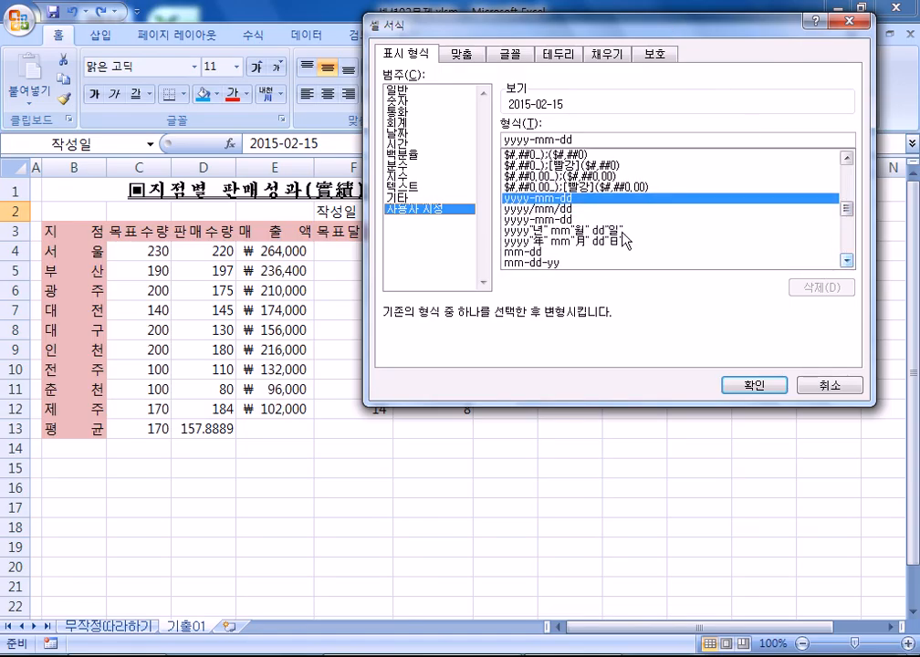
{"action": "left_click", "coordinate": [596, 231]}
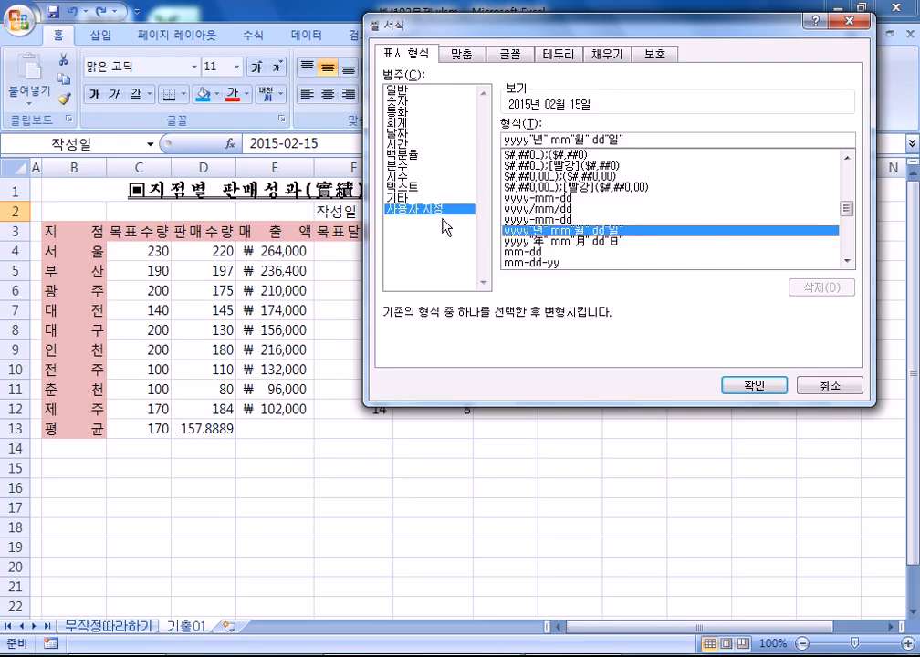
{"action": "left_click", "coordinate": [571, 241]}
{"action": "left_click", "coordinate": [557, 231]}
{"action": "left_click", "coordinate": [745, 387]}
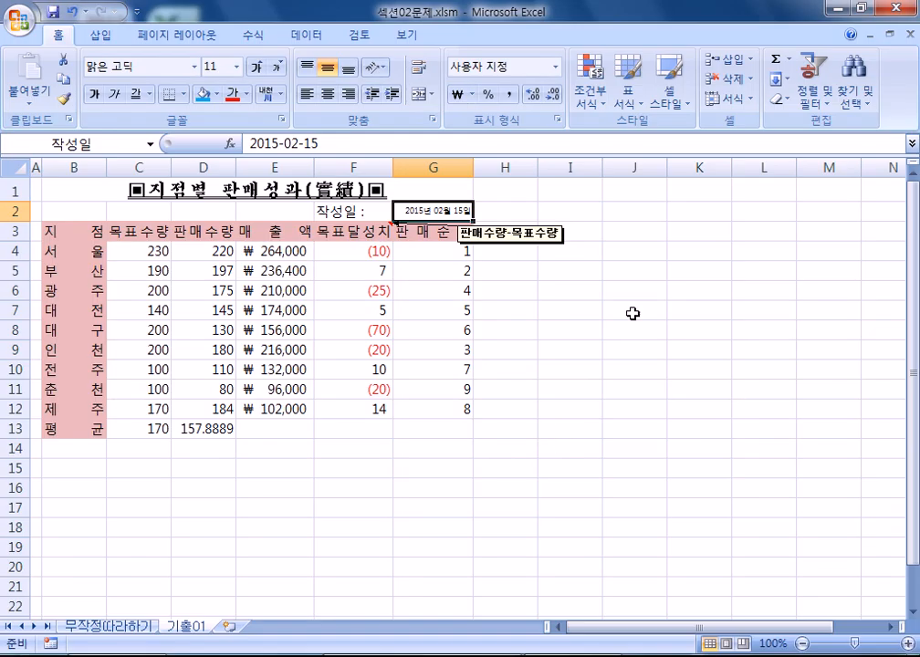
- Widen column G until the G2 date fits at full size, and select the whole column
{"action": "left_click_drag", "start_coordinate": [473, 167], "coordinate": [512, 171]}
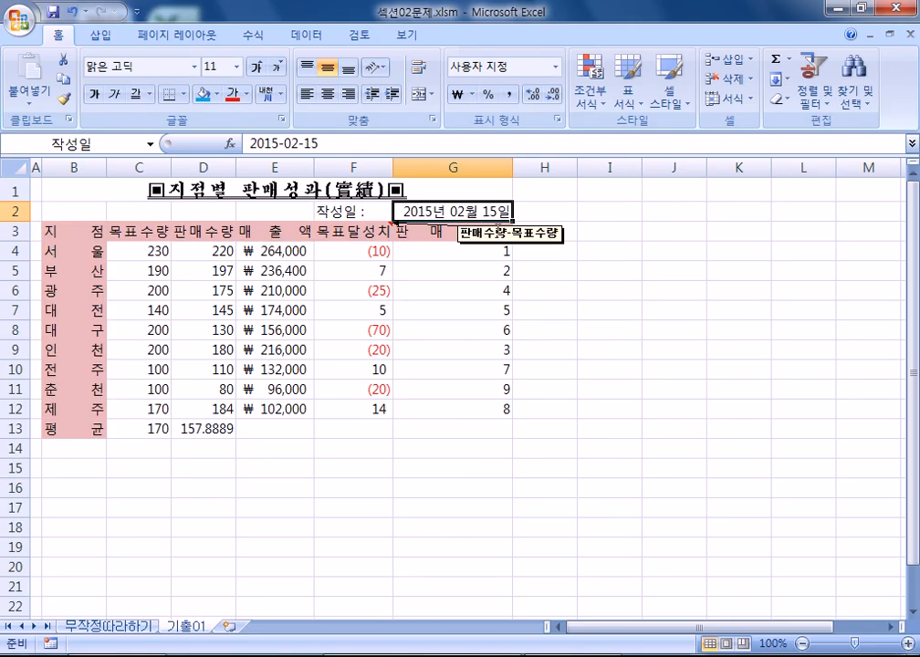
{"action": "left_click", "coordinate": [436, 290]}
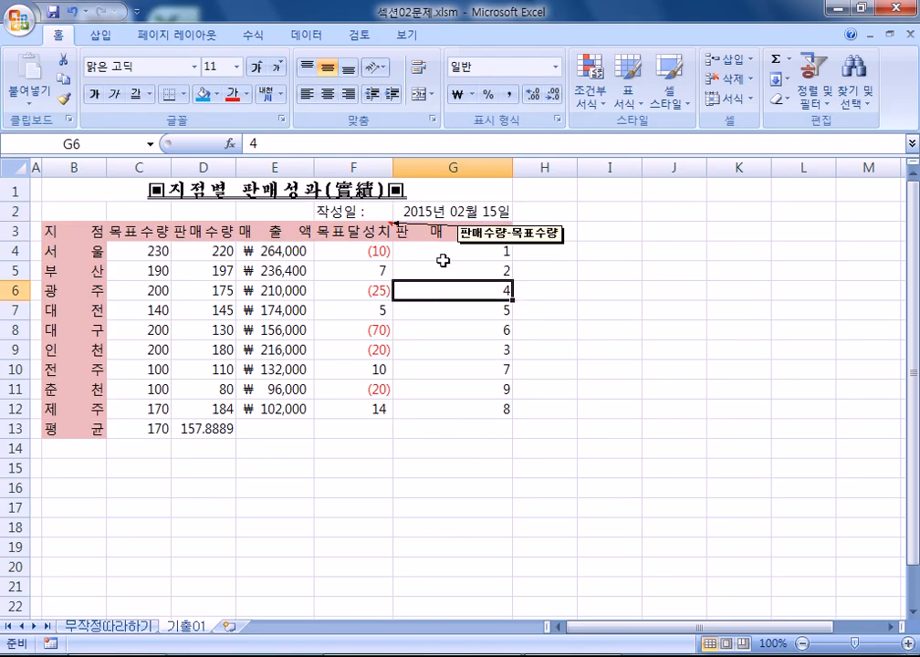
{"action": "left_click", "coordinate": [447, 167]}
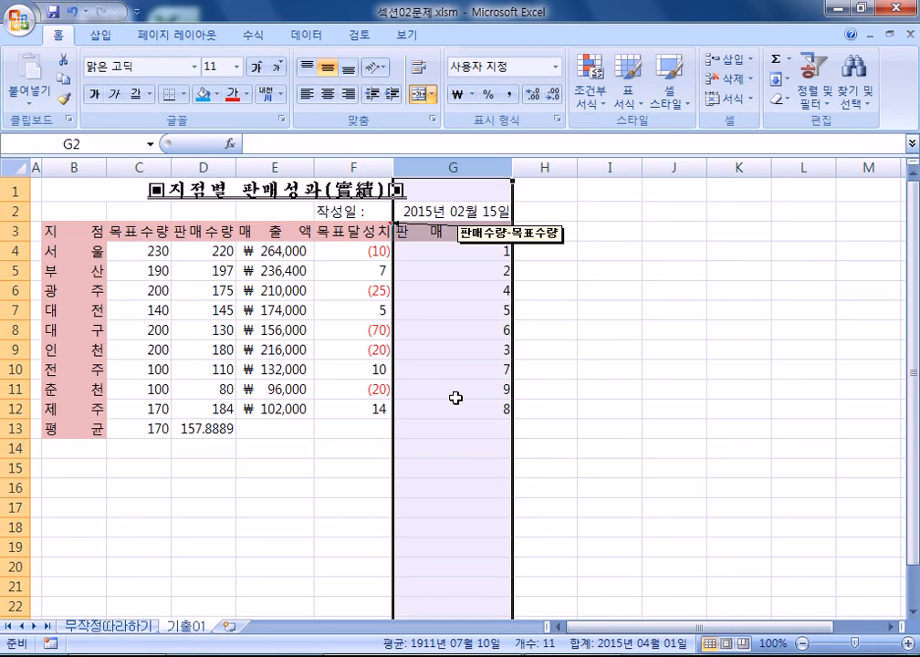
- Undo the widening of column G
{"action": "left_click", "coordinate": [433, 208]}
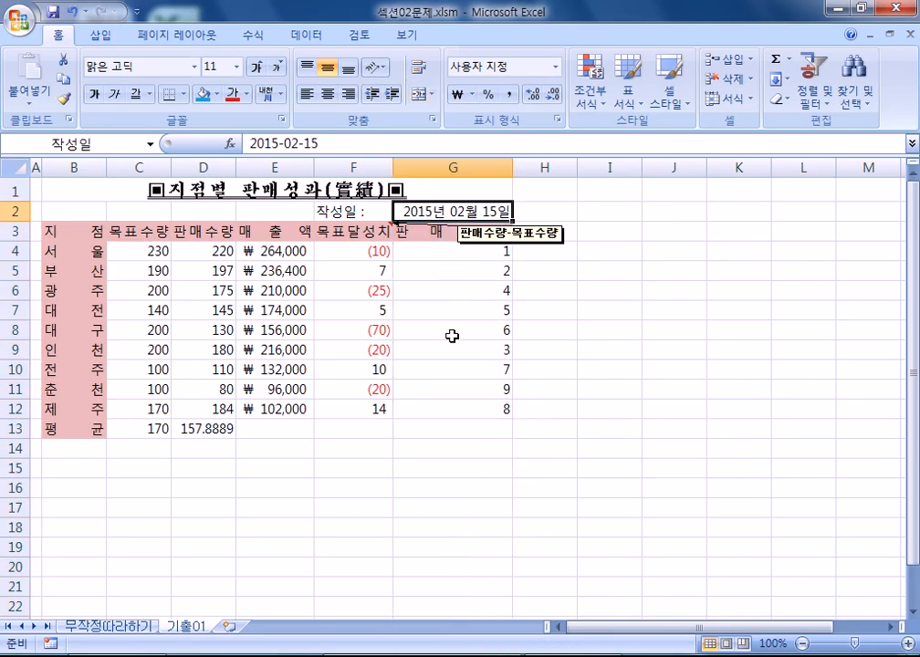
{"action": "key", "text": "ctrl+z"}
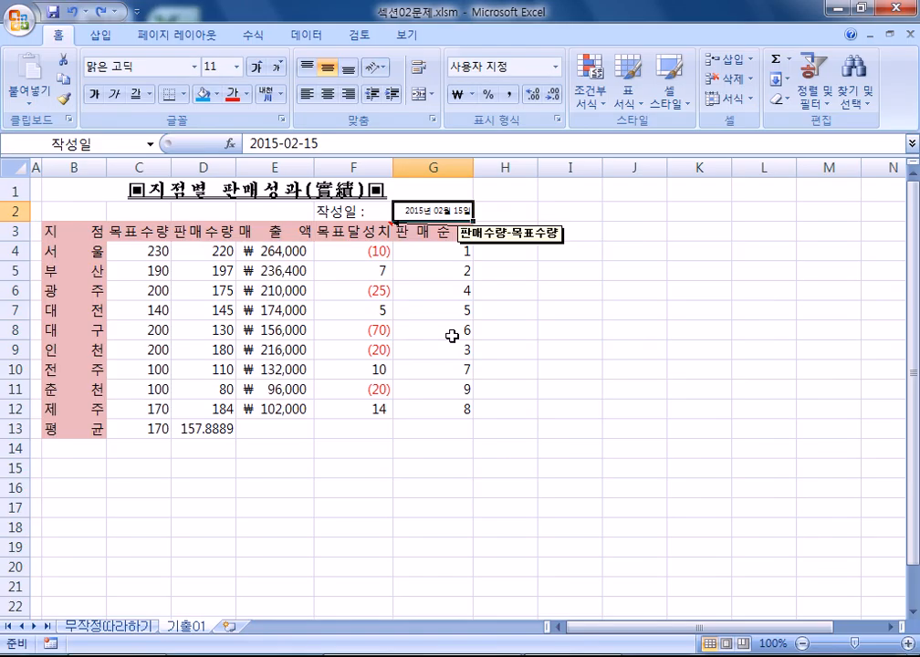
- Insert the current date in I2 and narrow column I until it is too small for the date
{"action": "left_click", "coordinate": [579, 208]}
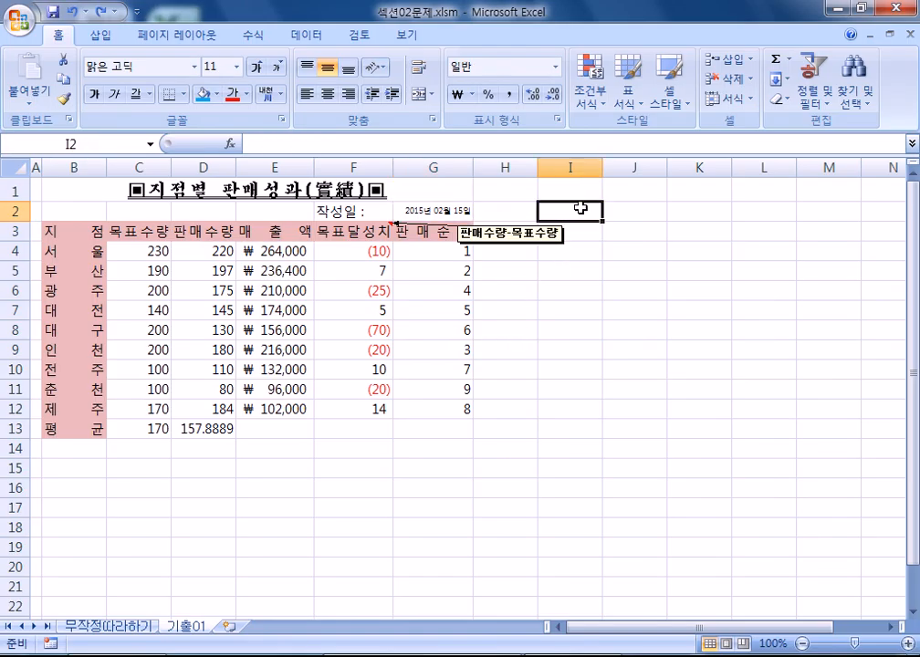
{"action": "key", "text": "ctrl+semicolon"}
{"action": "key", "text": "Return"}
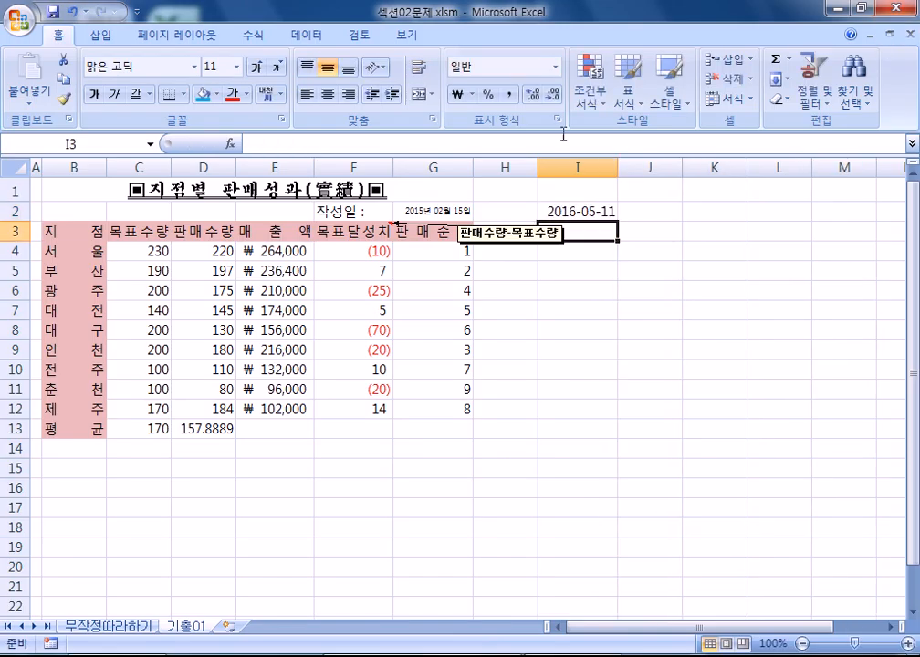
{"action": "left_click", "coordinate": [581, 211]}
{"action": "left_click_drag", "start_coordinate": [617, 166], "coordinate": [585, 166]}
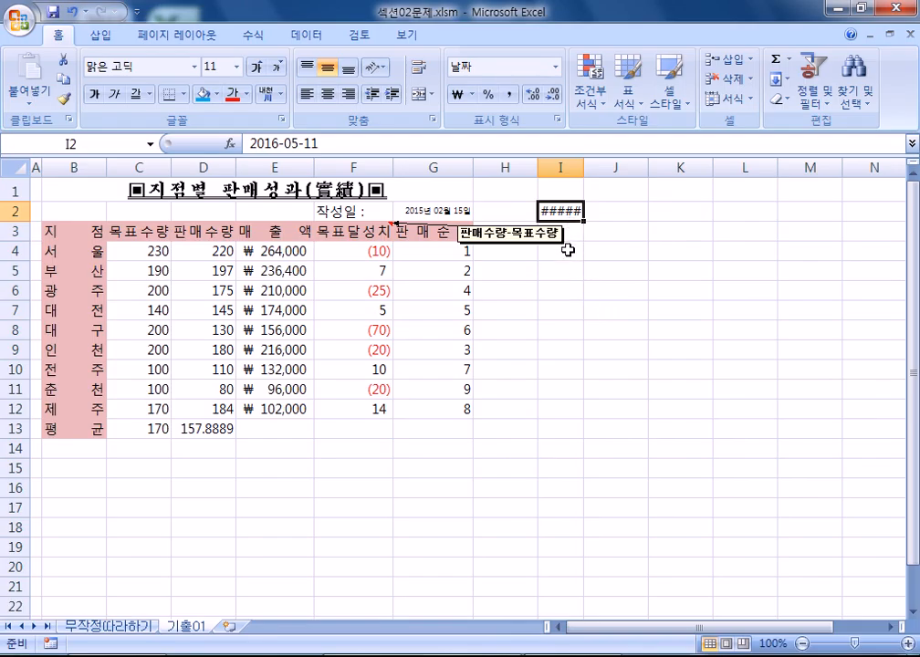
- Autofit column I to the date in I2 and resize it narrower and wider to compare how the date displays
{"action": "scroll", "coordinate": [567, 248], "scroll_direction": "up", "scroll_amount": 3}
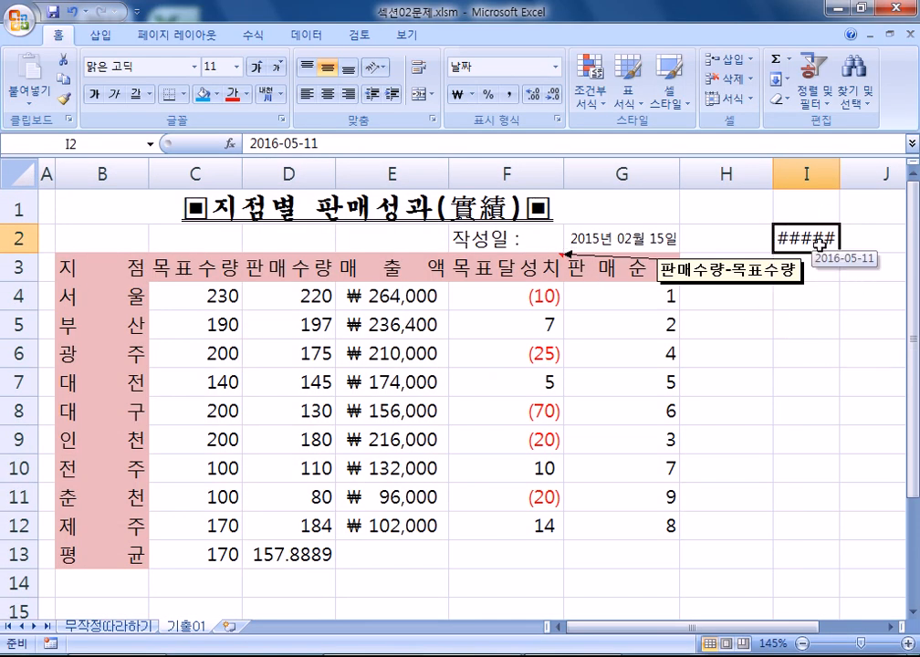
{"action": "left_click_drag", "start_coordinate": [812, 626], "coordinate": [845, 621]}
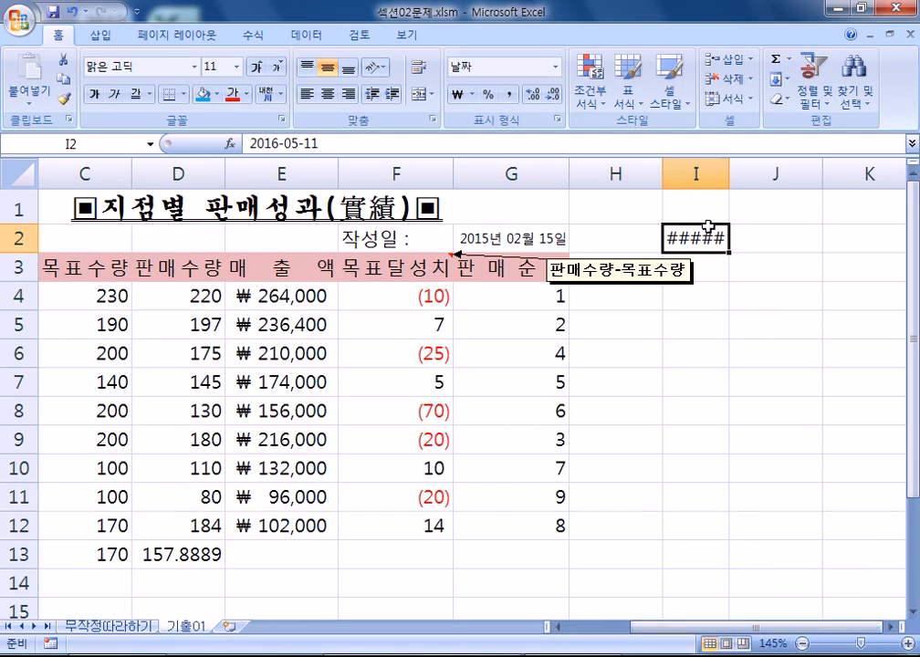
{"action": "double_click", "coordinate": [729, 173]}
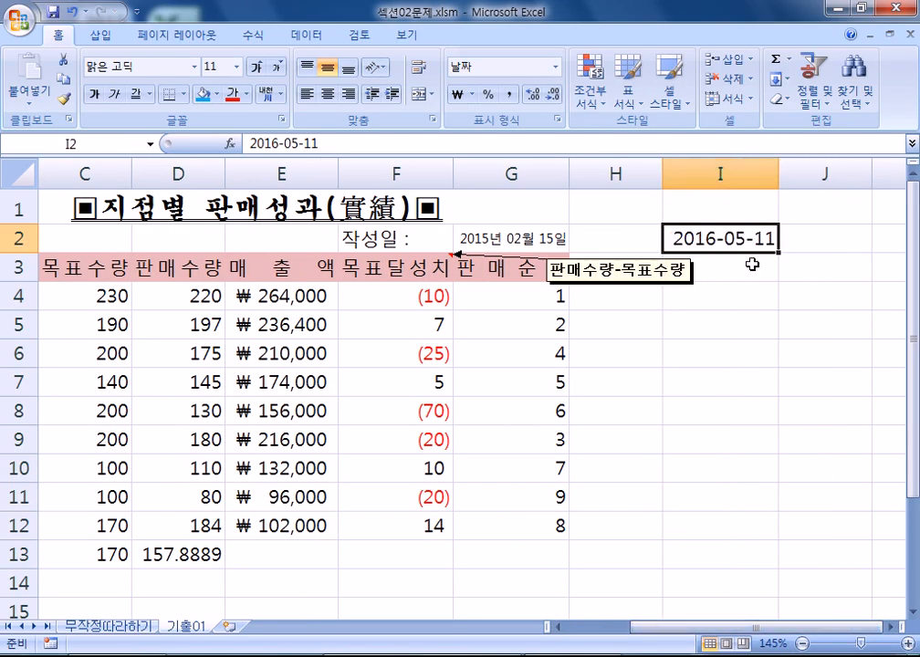
{"action": "left_click_drag", "start_coordinate": [778, 174], "coordinate": [755, 174]}
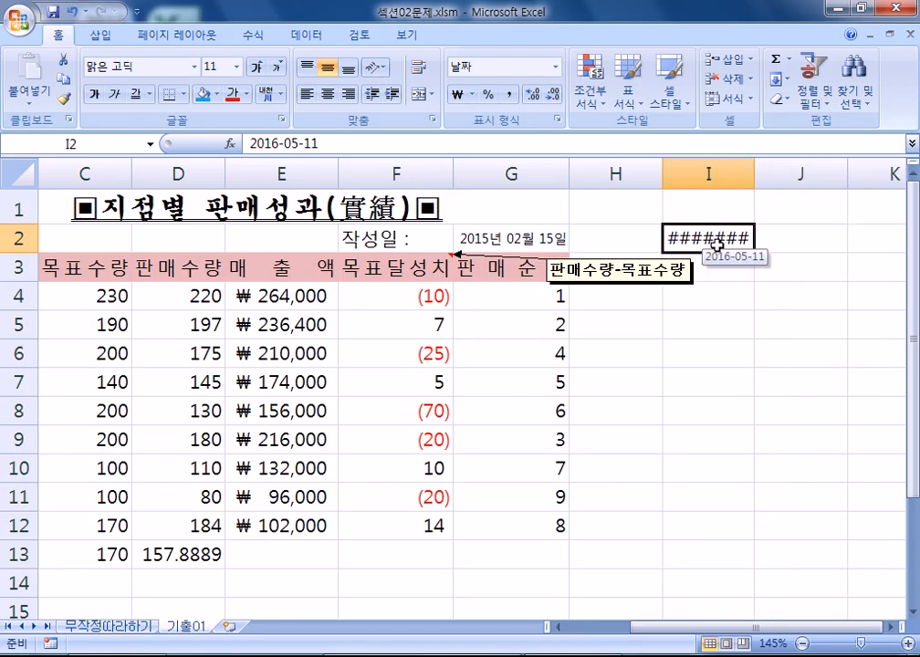
{"action": "left_click_drag", "start_coordinate": [754, 174], "coordinate": [793, 175]}
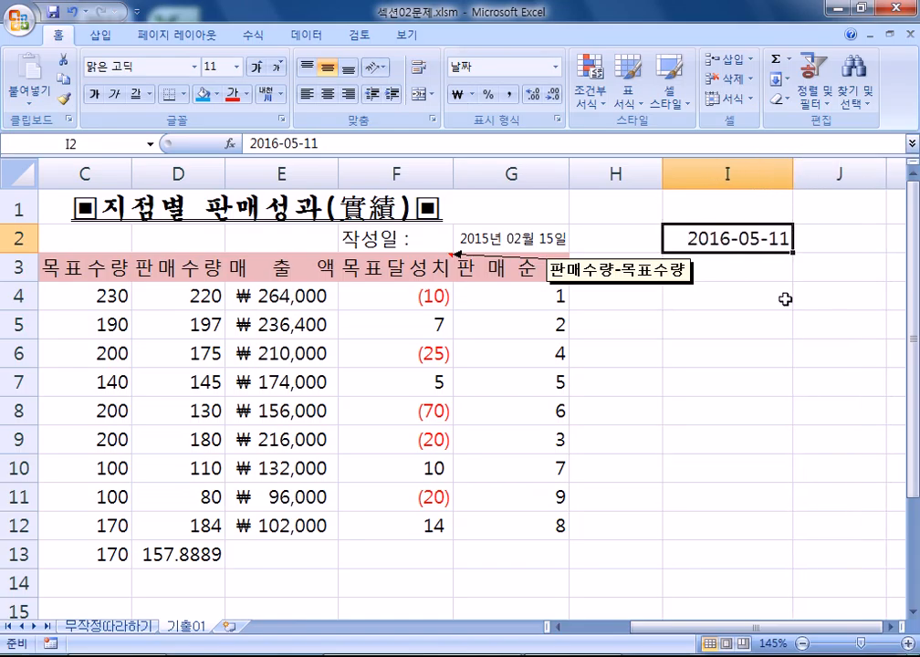
{"action": "left_click_drag", "start_coordinate": [530, 296], "coordinate": [517, 500]}
{"action": "left_click", "coordinate": [722, 239]}
{"action": "left_click_drag", "start_coordinate": [793, 174], "coordinate": [745, 174]}
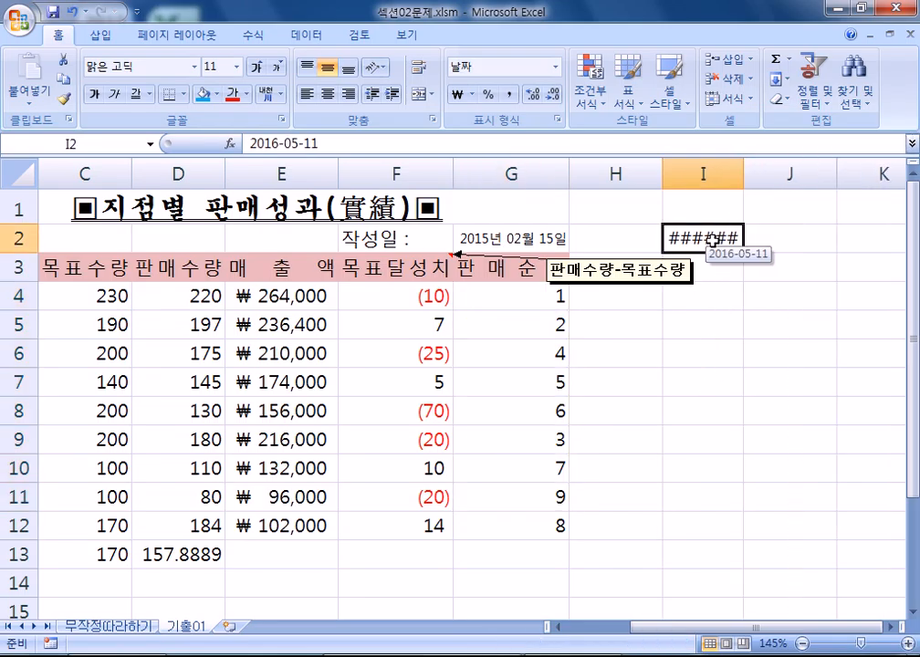
- Narrow column G to test how the shrink-to-fit date in G2 adapts to the column width
{"action": "left_click", "coordinate": [507, 239]}
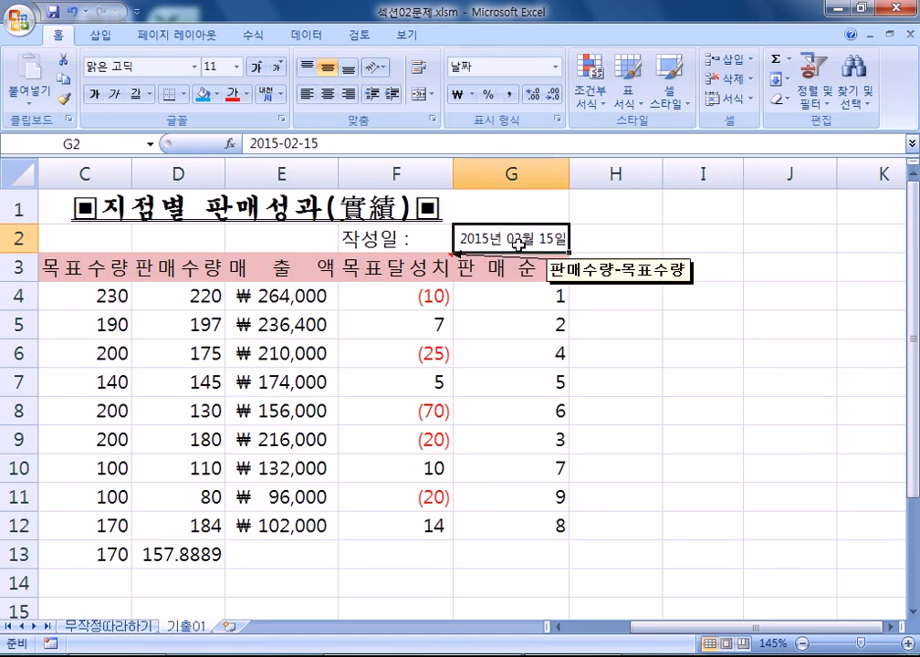
{"action": "left_click_drag", "start_coordinate": [569, 174], "coordinate": [527, 177]}
{"action": "scroll", "coordinate": [516, 244], "scroll_direction": "down", "scroll_amount": 2, "text": "ctrl"}
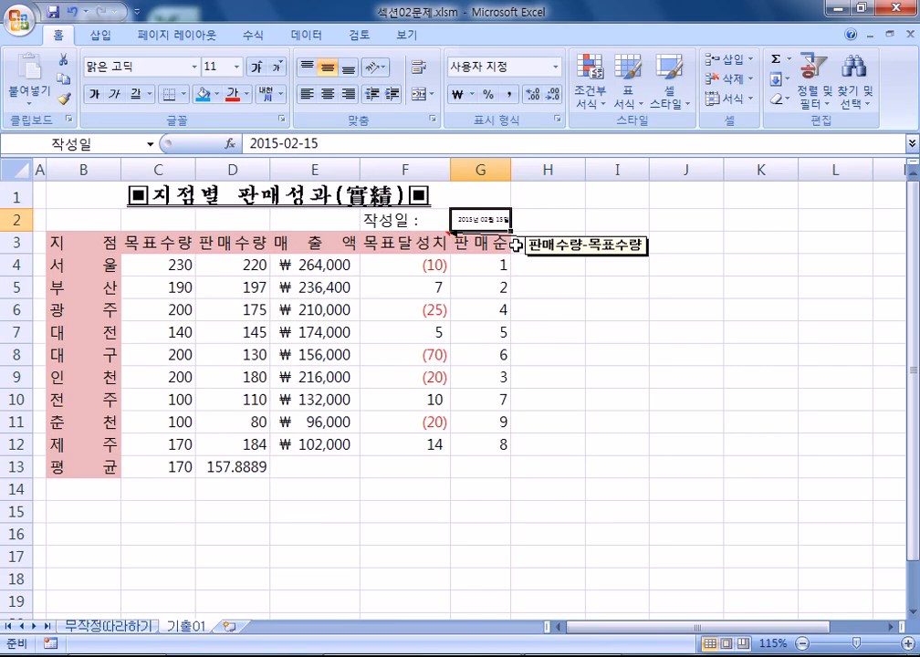
{"action": "scroll", "coordinate": [516, 245], "scroll_direction": "down", "scroll_amount": 1, "text": "ctrl"}
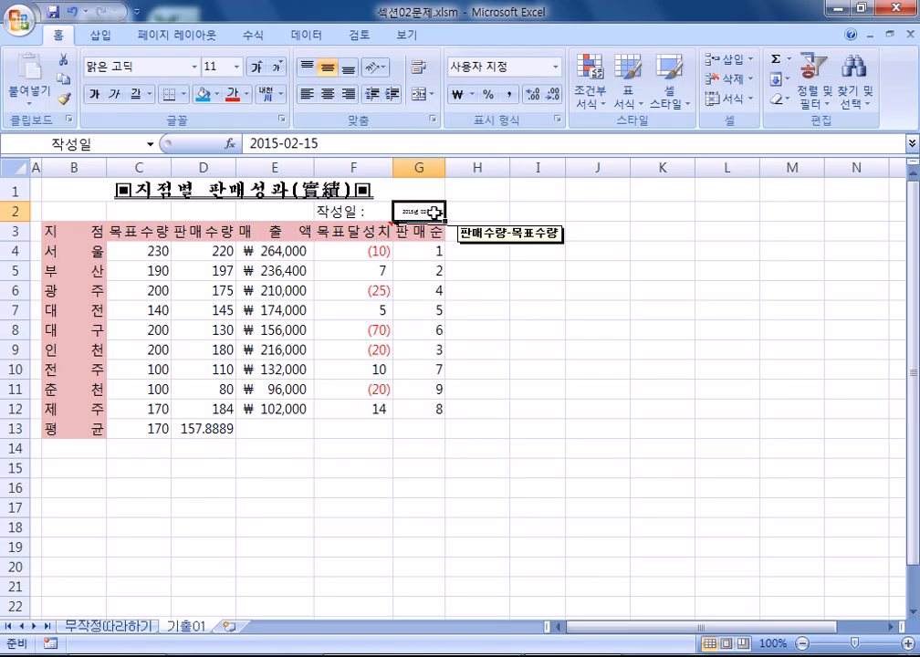
{"action": "scroll", "coordinate": [434, 212], "scroll_direction": "up", "scroll_amount": 1, "text": "ctrl"}
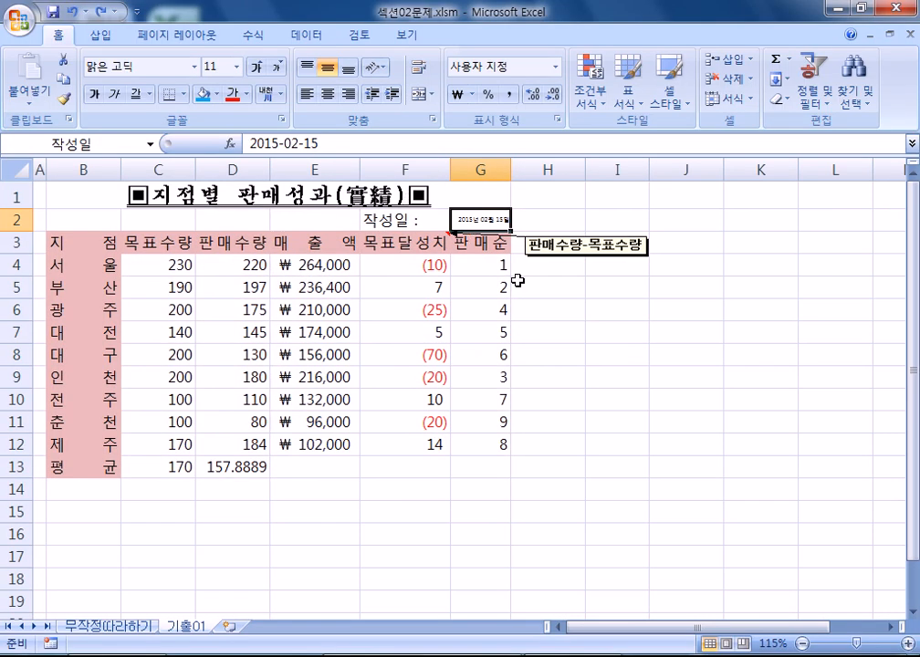
{"action": "scroll", "coordinate": [501, 259], "scroll_direction": "up", "scroll_amount": 2, "text": "ctrl"}
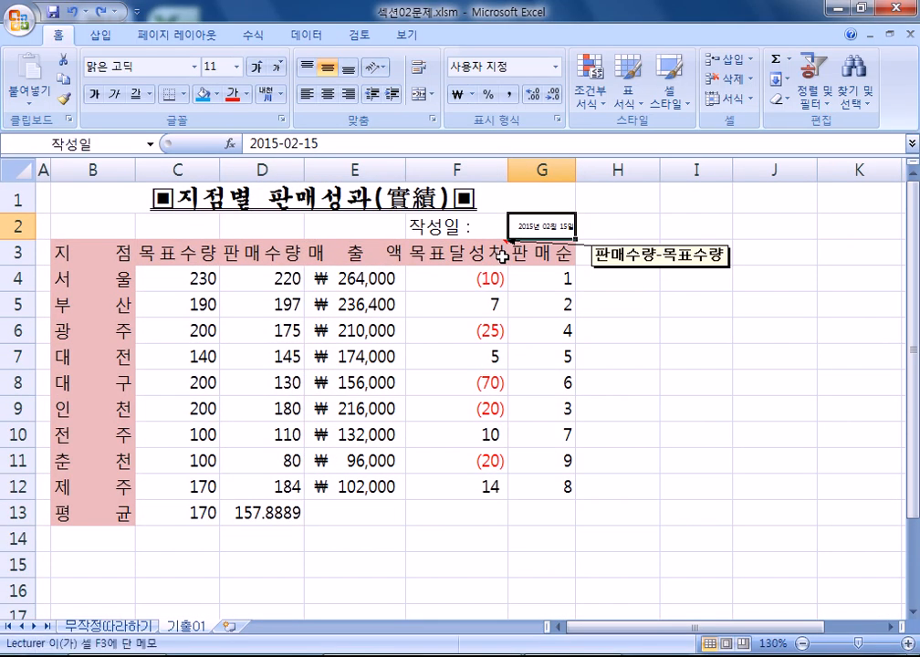
- Undo the trial width changes of columns G and I
{"action": "key", "text": "Right"}
{"action": "key", "text": "Right"}
{"action": "key", "text": "ctrl+z"}
{"action": "key", "text": "ctrl+z"}
{"action": "key", "text": "ctrl+z"}
{"action": "key", "text": "ctrl+z"}
{"action": "key", "text": "ctrl+z"}
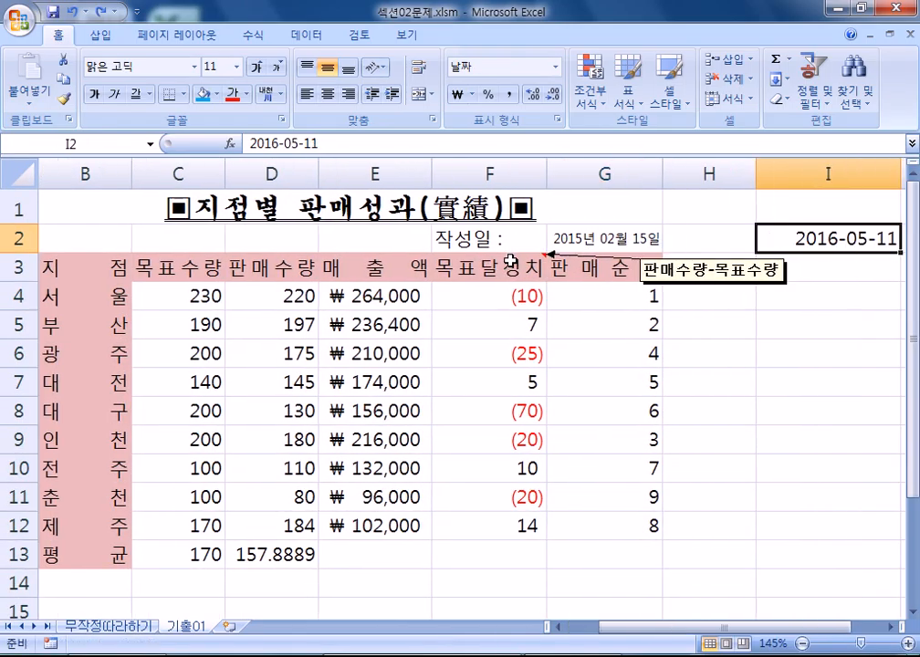
- Clear the test date from I2 and select the 작성일 date in G2
{"action": "scroll", "coordinate": [510, 262], "scroll_direction": "down", "scroll_amount": 1, "text": "ctrl"}
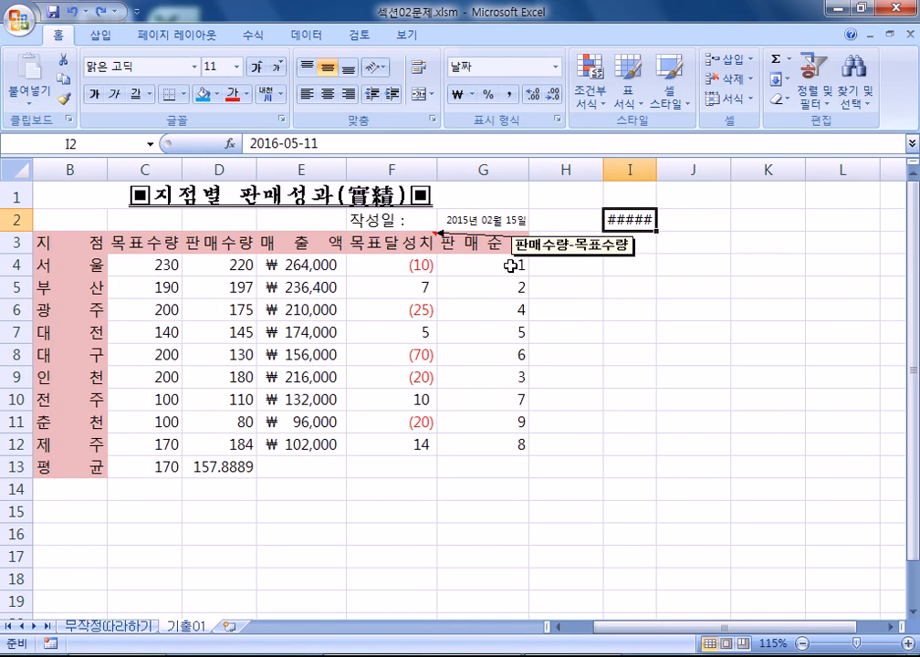
{"action": "scroll", "coordinate": [511, 268], "scroll_direction": "down", "scroll_amount": 1, "text": "ctrl"}
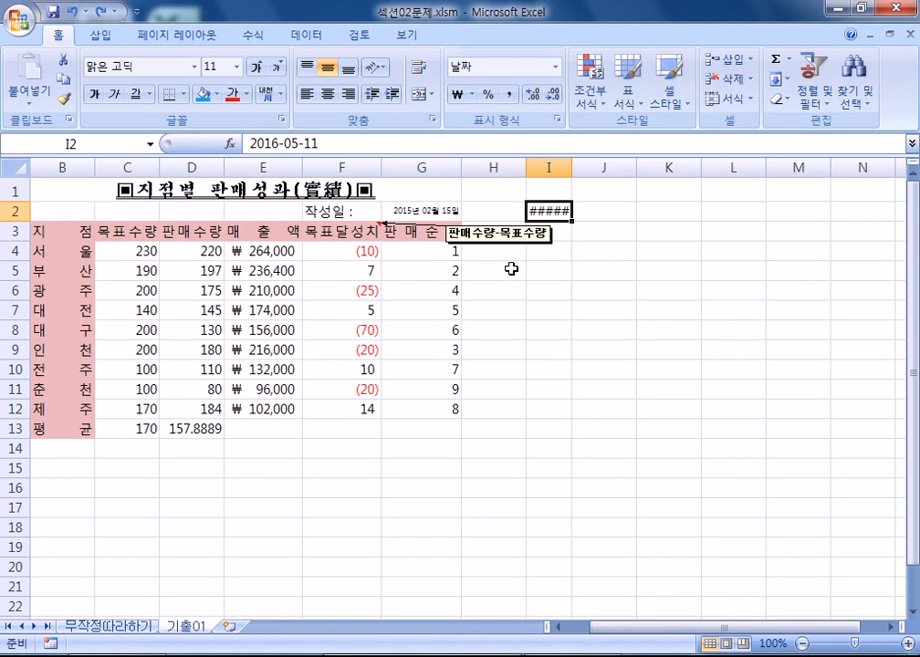
{"action": "left_click", "coordinate": [405, 210]}
{"action": "left_click", "coordinate": [560, 210]}
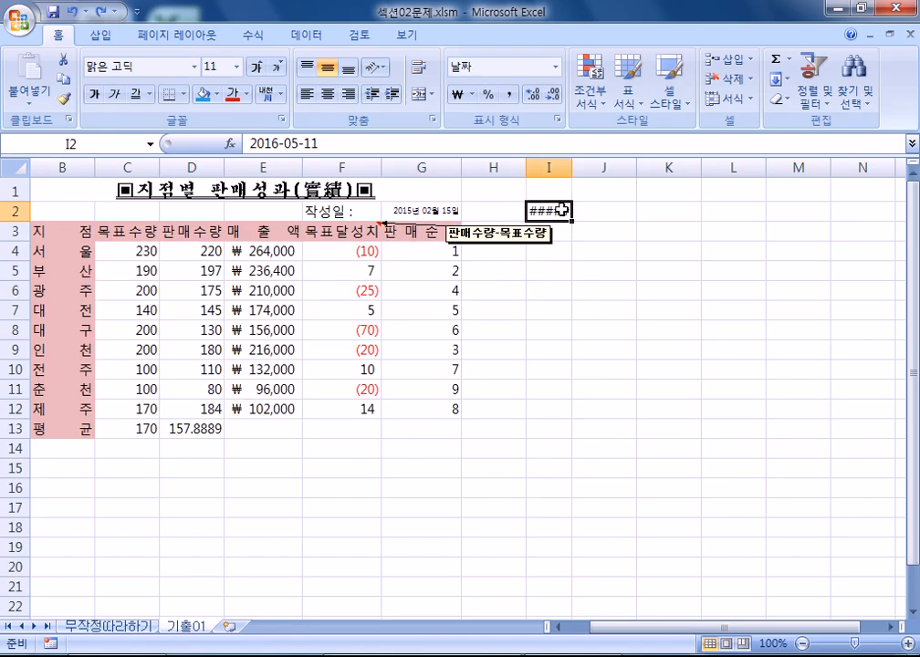
{"action": "left_click", "coordinate": [405, 209]}
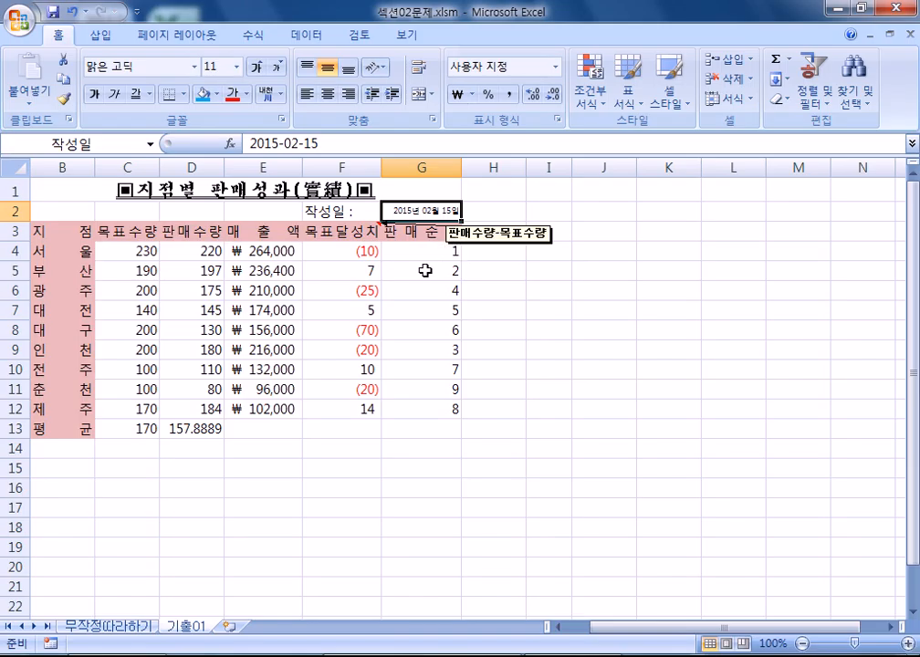
- Examine the 목표수량 values in C4:C12 with the range selected
{"action": "left_click_drag", "start_coordinate": [139, 253], "coordinate": [127, 409]}
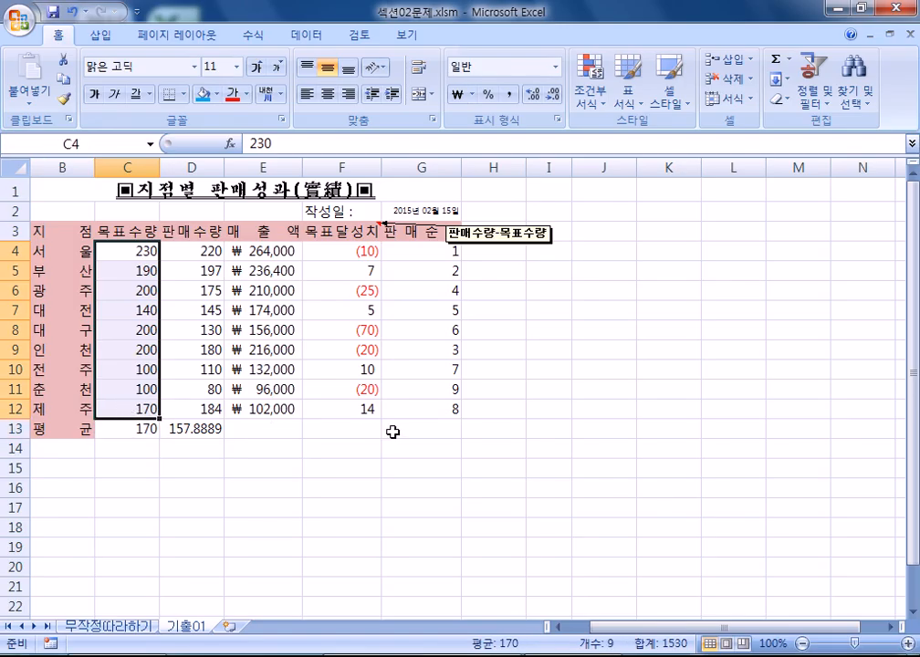
{"action": "scroll", "coordinate": [304, 429], "scroll_direction": "up", "scroll_amount": 2, "text": "ctrl"}
{"action": "scroll", "coordinate": [303, 399], "scroll_direction": "down", "scroll_amount": 1}
{"action": "scroll", "coordinate": [303, 400], "scroll_direction": "up", "scroll_amount": 1}
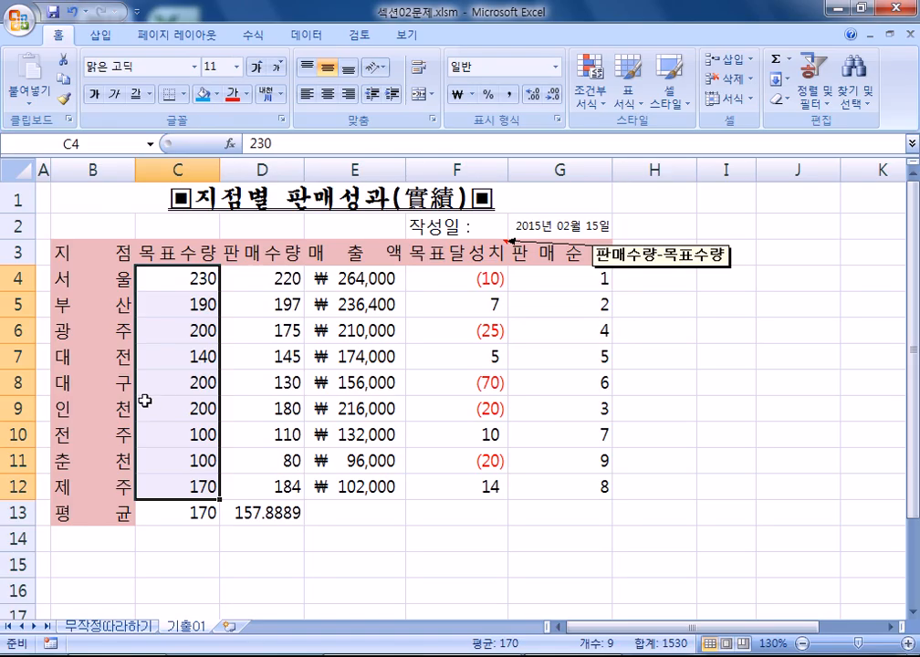
- Try to add the prefix A- directly in front of 230 in C4, and undo the entry
{"action": "left_click", "coordinate": [169, 278]}
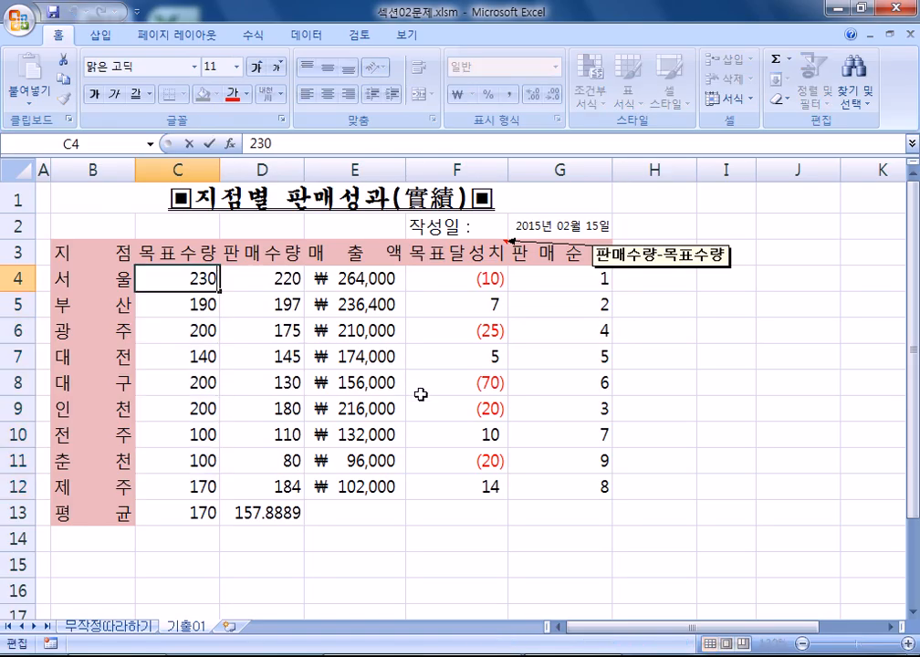
{"action": "key", "text": "F2"}
{"action": "key", "text": "Home"}
{"action": "type", "text": "a-"}
{"action": "key", "text": "BackSpace"}
{"action": "key", "text": "BackSpace"}
{"action": "type", "text": "A-"}
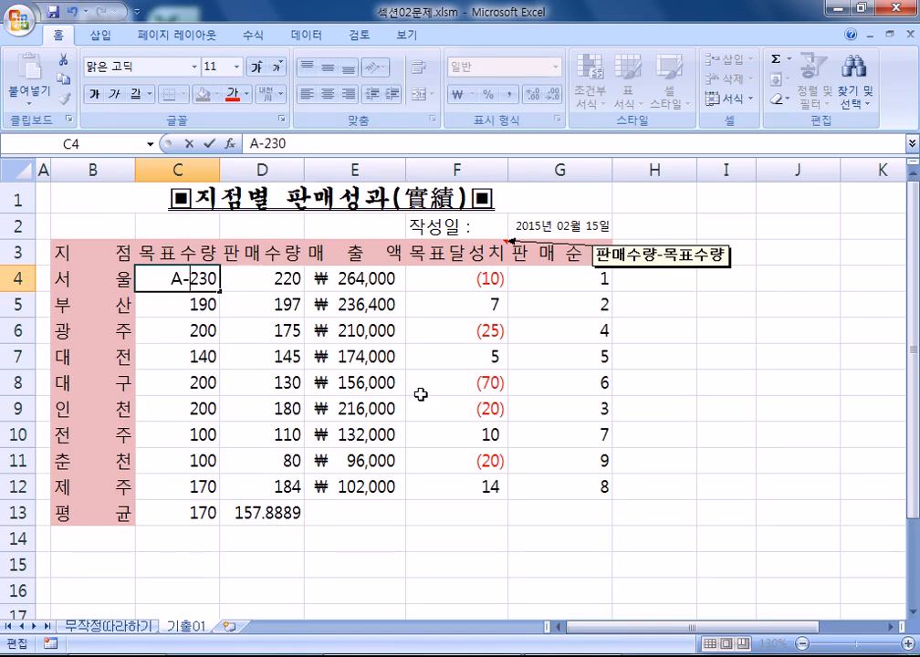
{"action": "key", "text": "Return"}
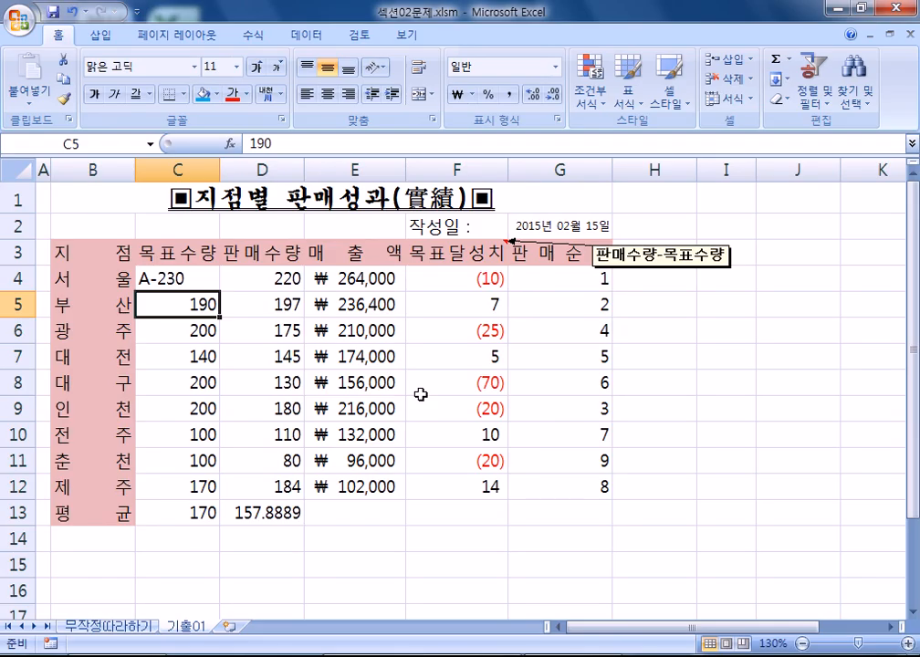
{"action": "key", "text": "ctrl+z"}
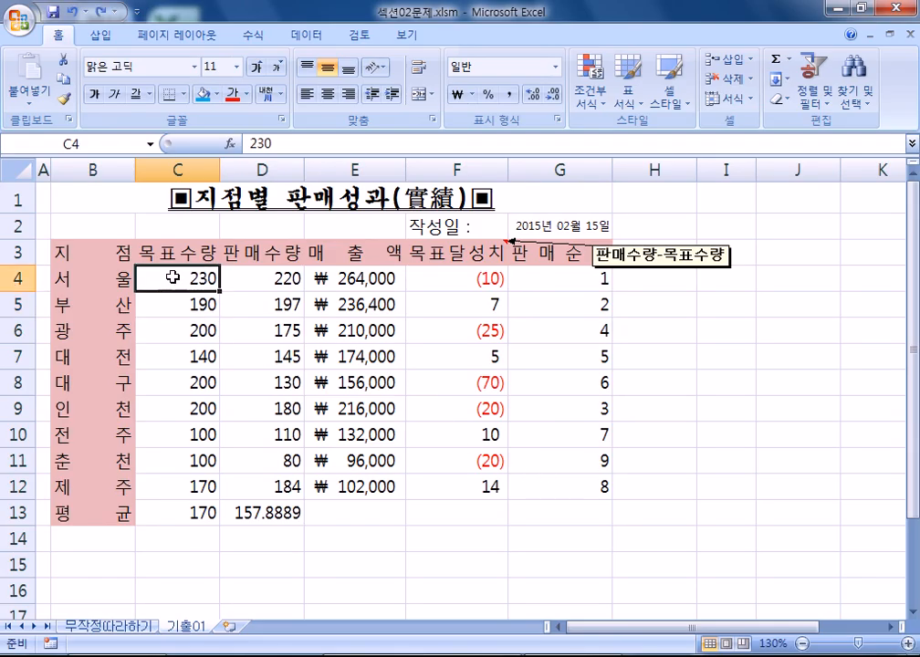
- Apply the 사용자 지정 number format "A-"G/표준 to cells C4, C6 and C9
{"action": "left_click", "coordinate": [169, 332], "text": "ctrl"}
{"action": "left_click", "coordinate": [155, 409], "text": "ctrl"}
{"action": "key", "text": "ctrl+1"}
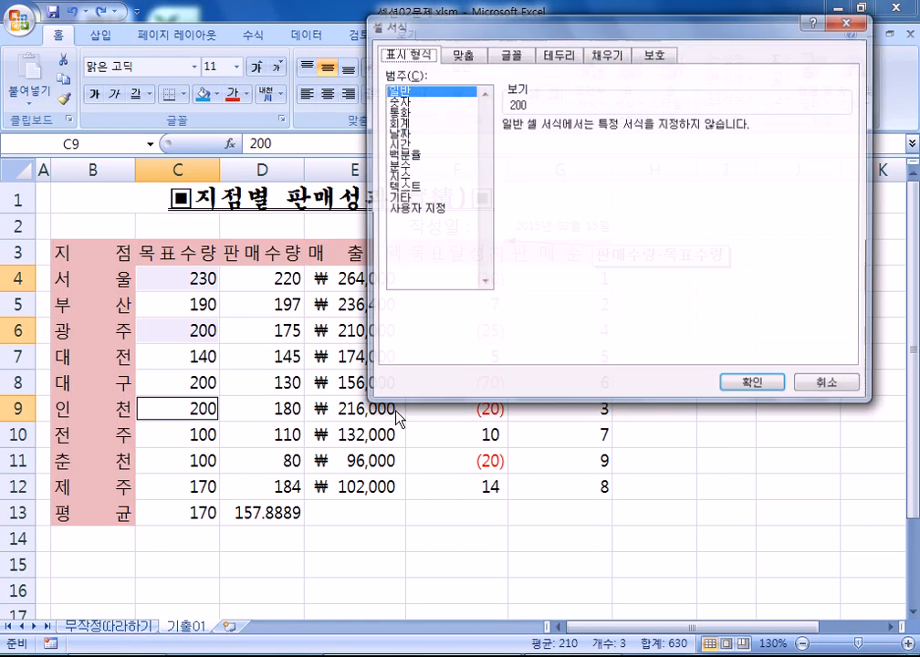
{"action": "left_click", "coordinate": [436, 209]}
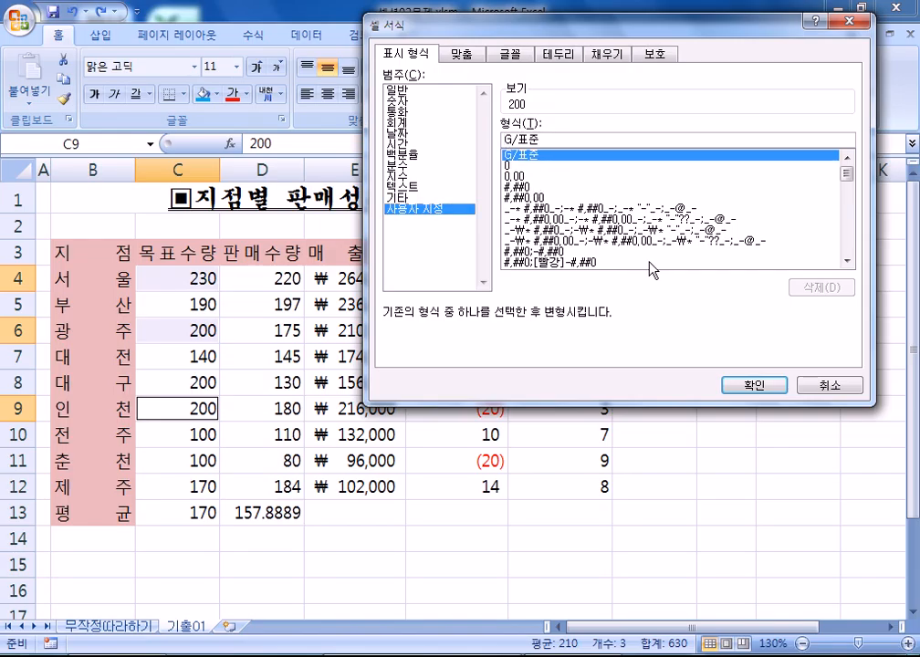
{"action": "type", "text": "a"}
{"action": "key", "text": "BackSpace"}
{"action": "type", "text": "\"A-\""}
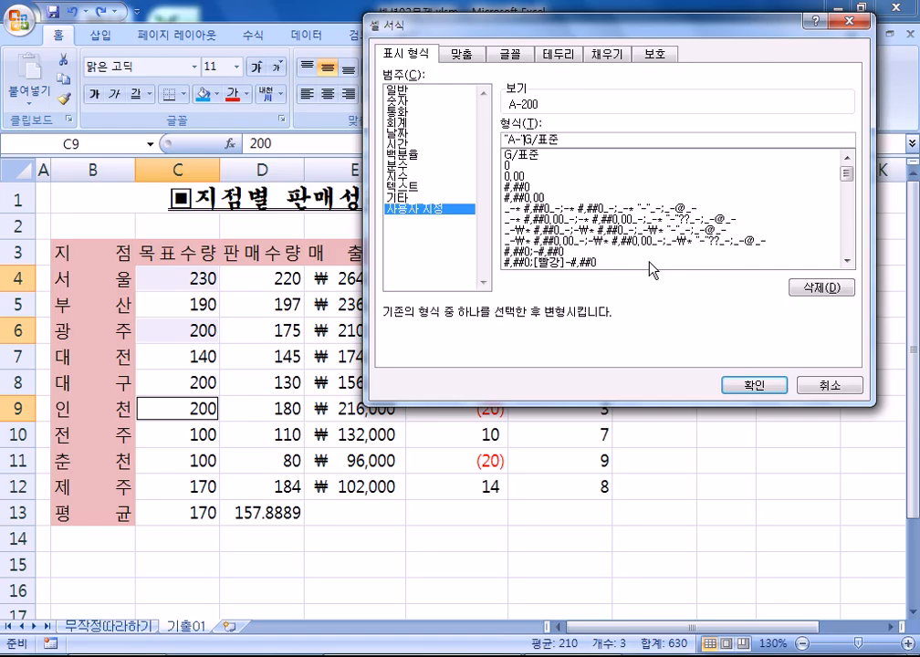
{"action": "key", "text": "Return"}
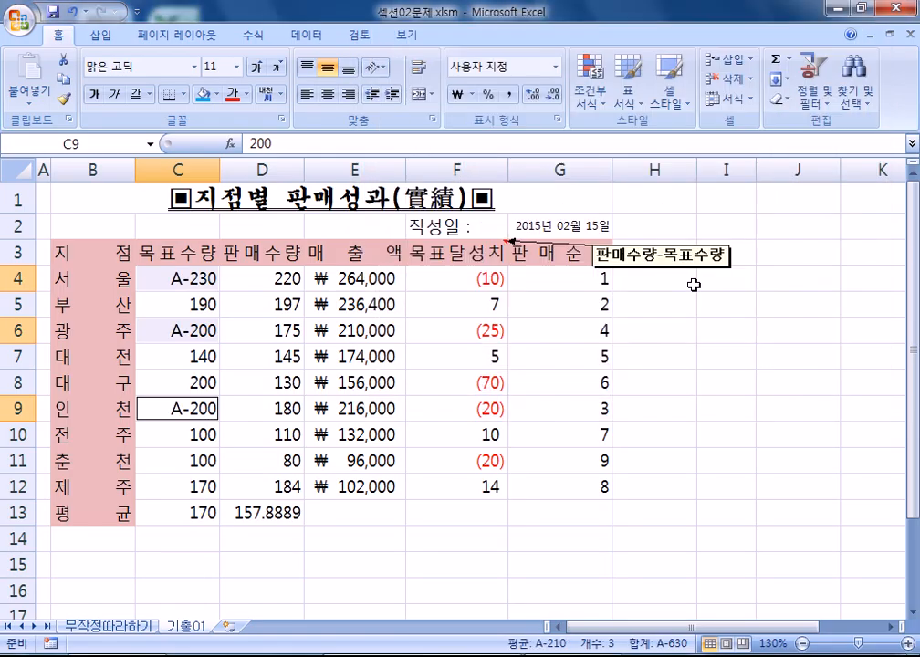
- Enter 100 in C4 to test the prefix format, undo both the entry and the format, and select C4
{"action": "left_click", "coordinate": [190, 277]}
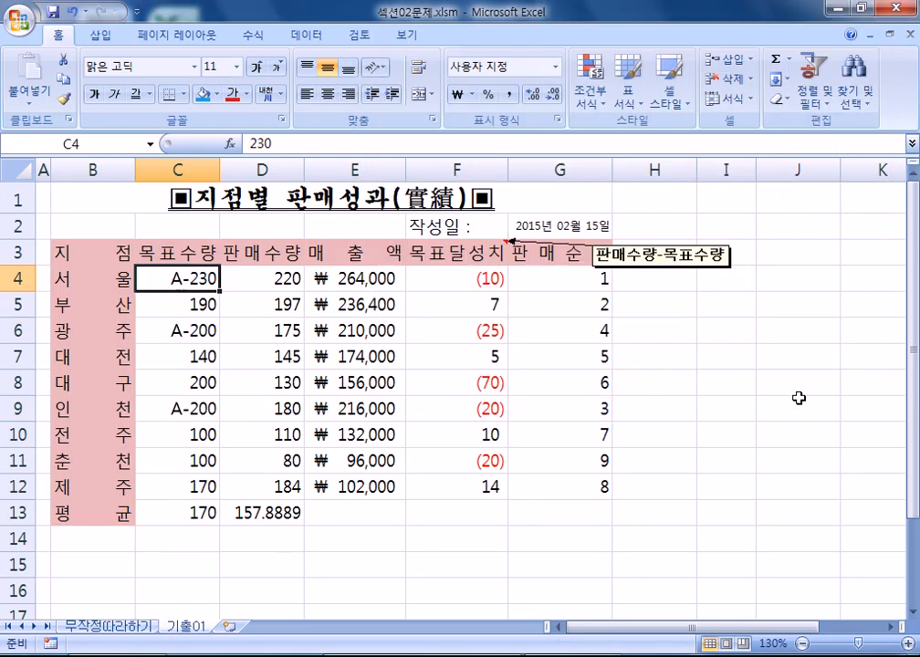
{"action": "type", "text": "100"}
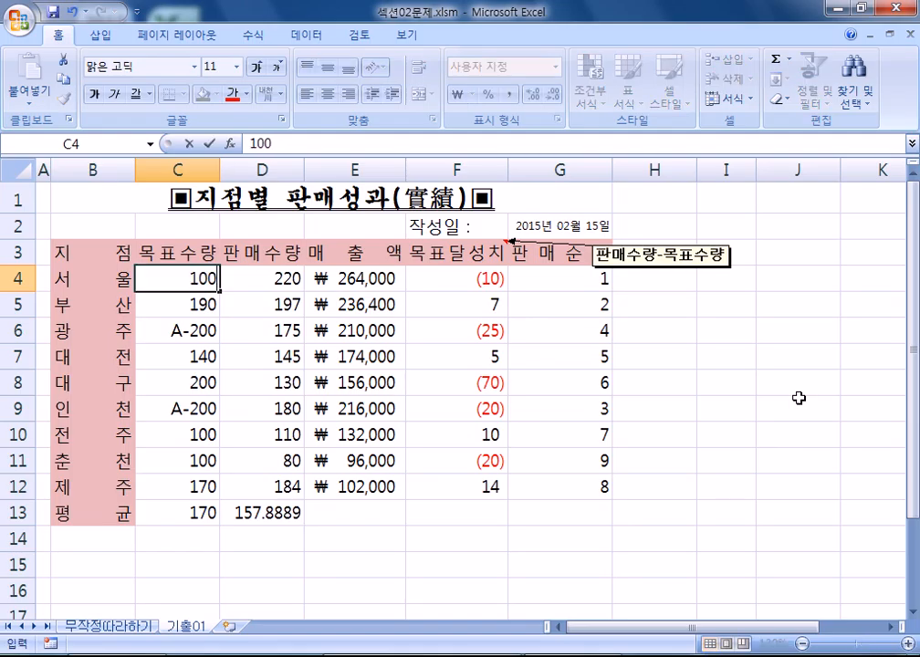
{"action": "key", "text": "Return"}
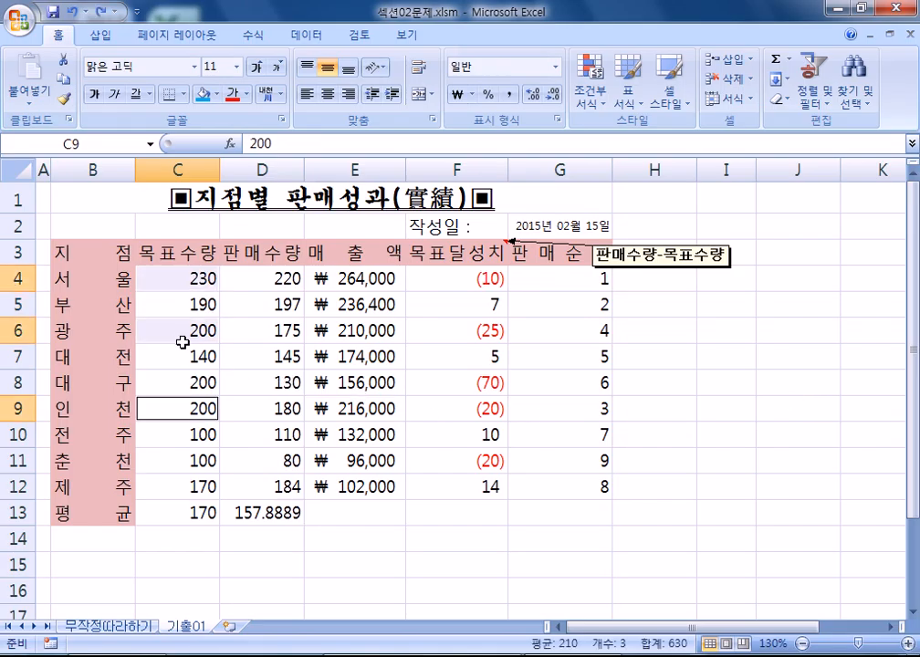
{"action": "left_click", "coordinate": [183, 276]}
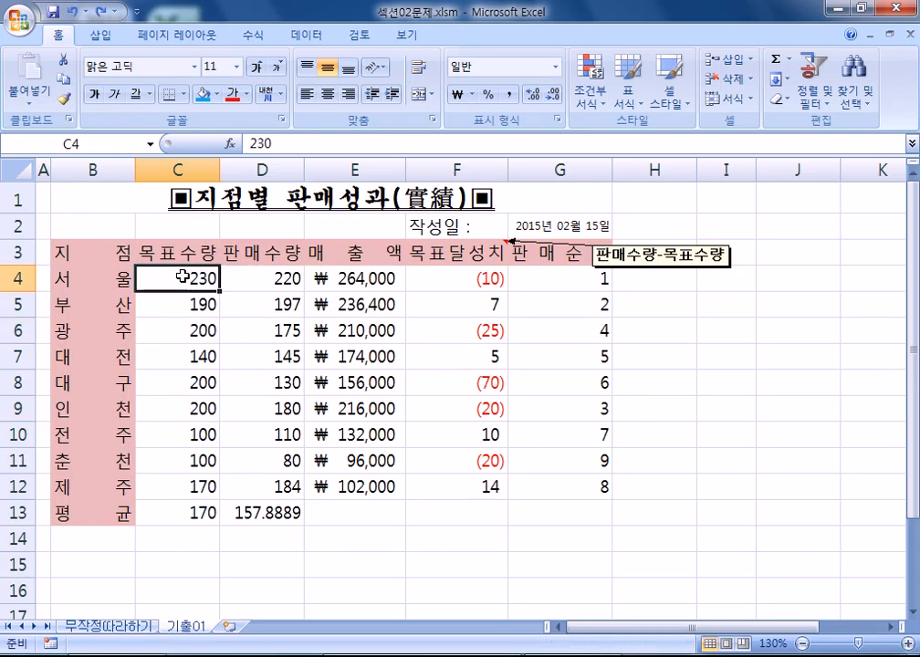
- Select the 목표달성치 values in F4:F12 and the 매출액 values in E4:E12 to review their number formats
{"action": "left_click", "coordinate": [454, 281]}
{"action": "left_click_drag", "start_coordinate": [454, 280], "coordinate": [453, 490]}
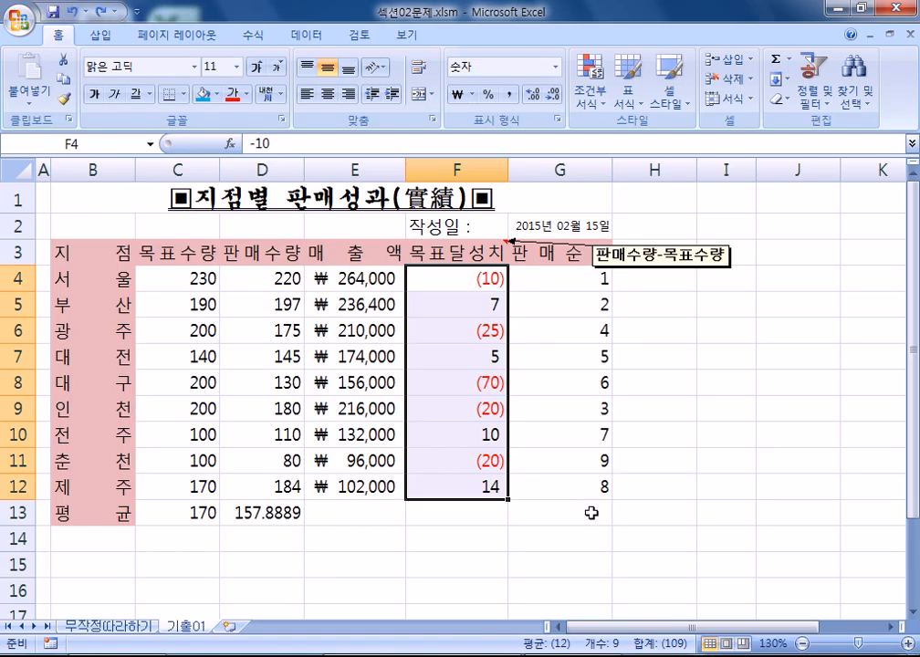
{"action": "left_click_drag", "start_coordinate": [338, 278], "coordinate": [337, 494]}
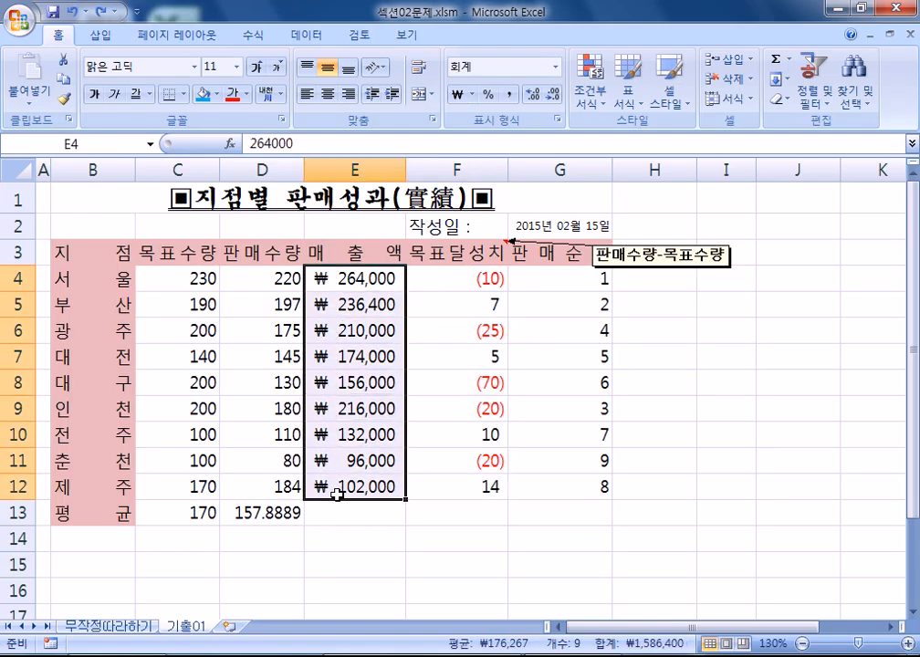
- Apply the 사용자 지정 number format [>=200]"A-"G/표준;G/표준 to the 목표수량 values in C4:C12
{"action": "left_click_drag", "start_coordinate": [179, 271], "coordinate": [172, 496]}
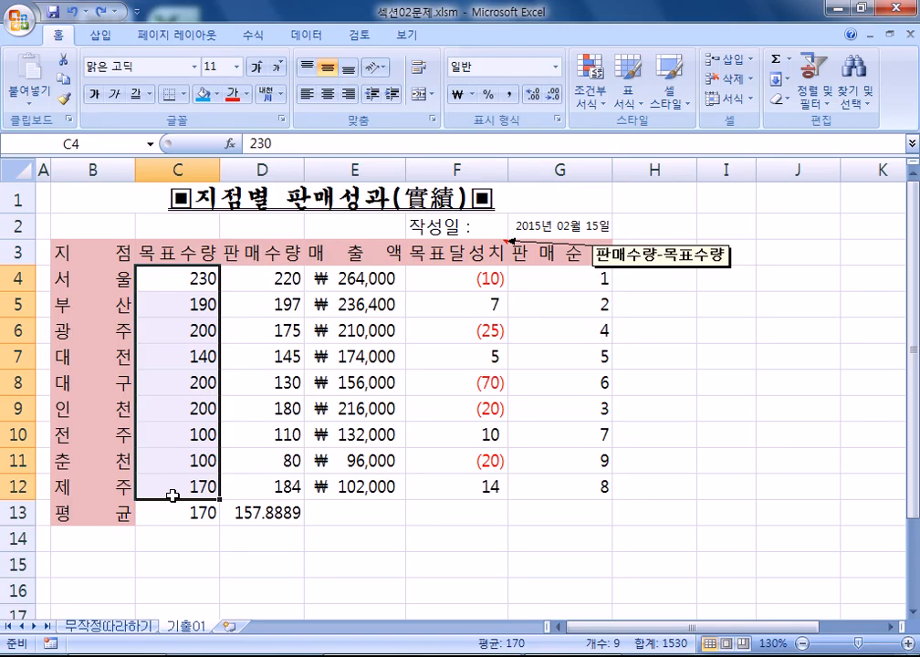
{"action": "key", "text": "ctrl+1"}
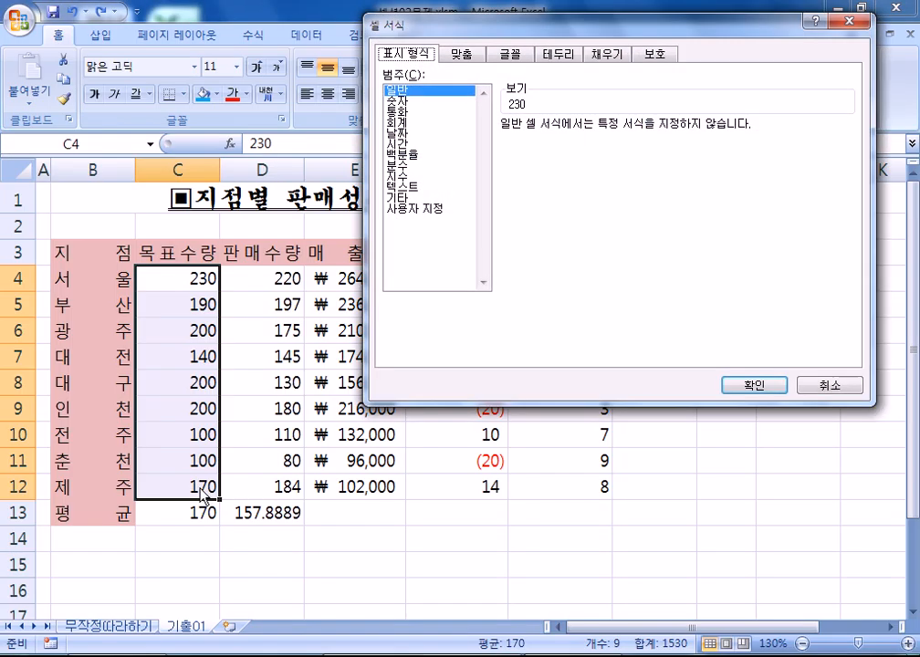
{"action": "left_click", "coordinate": [434, 210]}
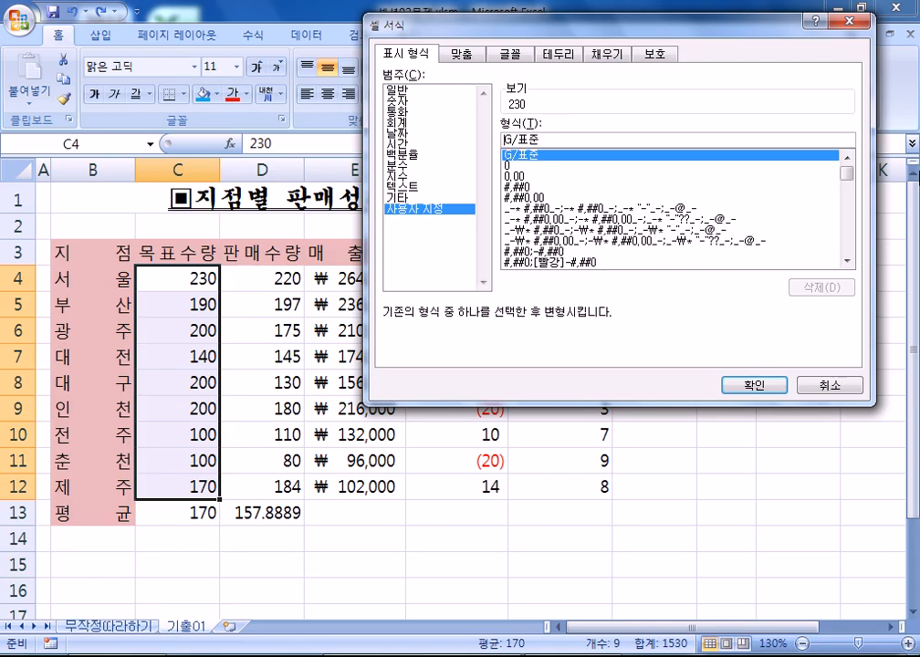
{"action": "type", "text": "[>=200"}
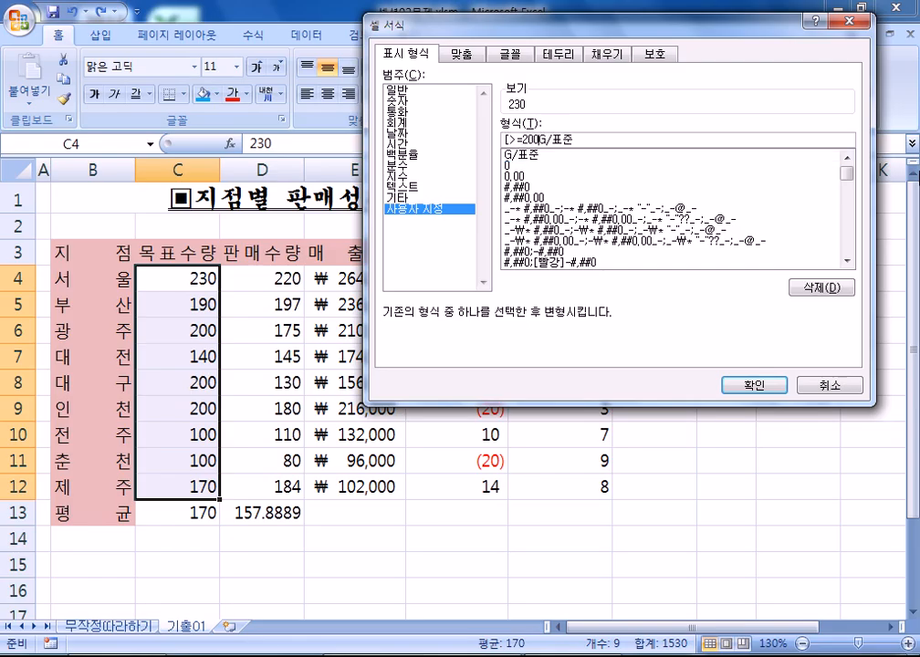
{"action": "type", "text": "]\"A-\""}
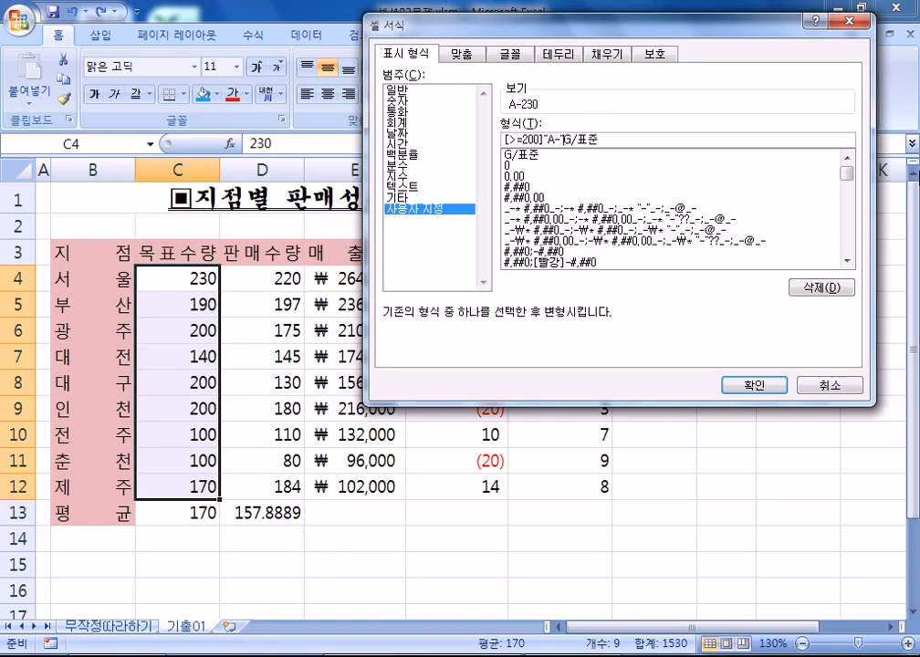
{"action": "left_click", "coordinate": [599, 140]}
{"action": "type", "text": ";G/표준"}
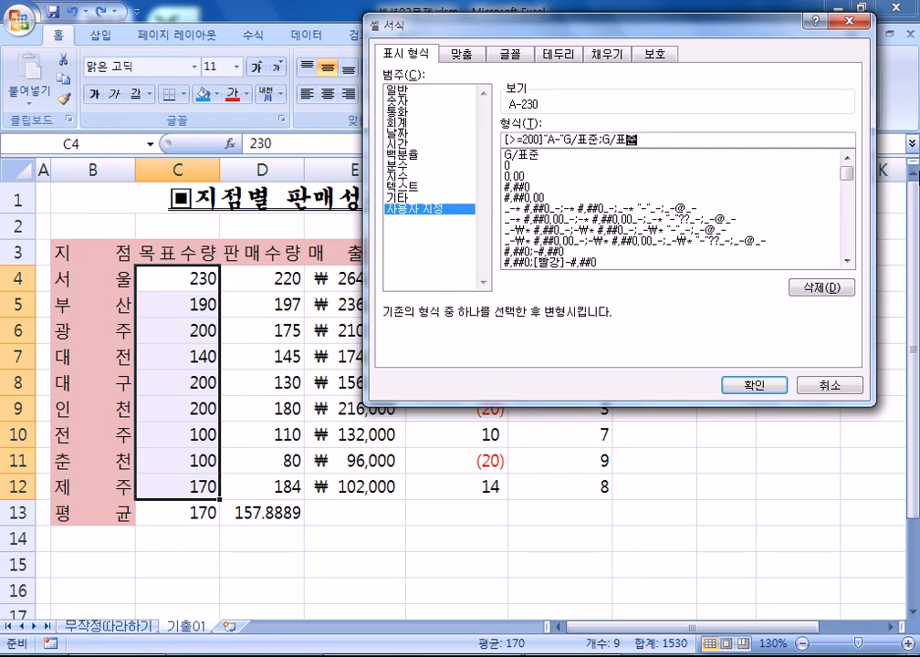
{"action": "key", "text": "shift+Home"}
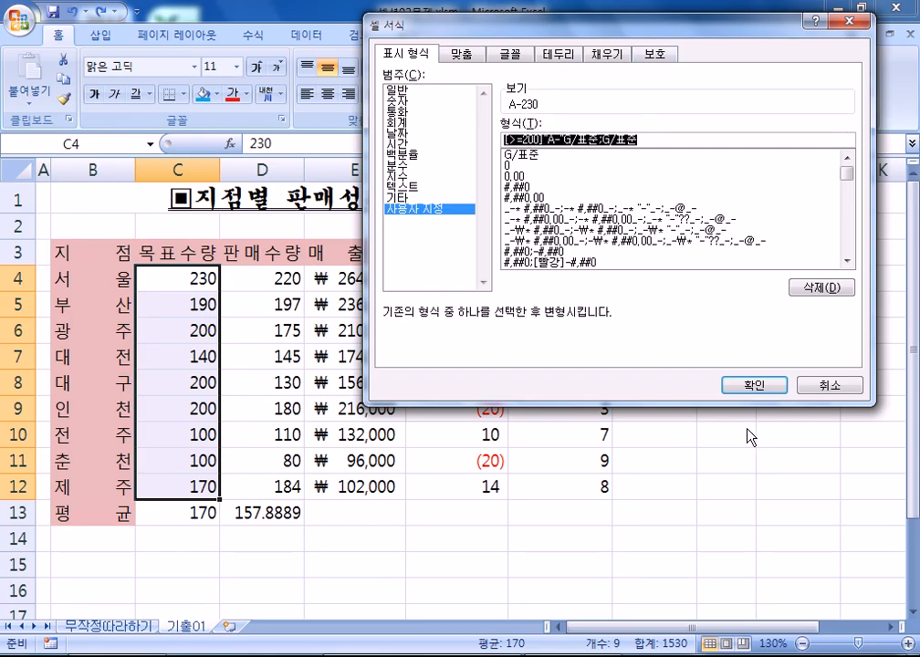
{"action": "left_click", "coordinate": [755, 384]}
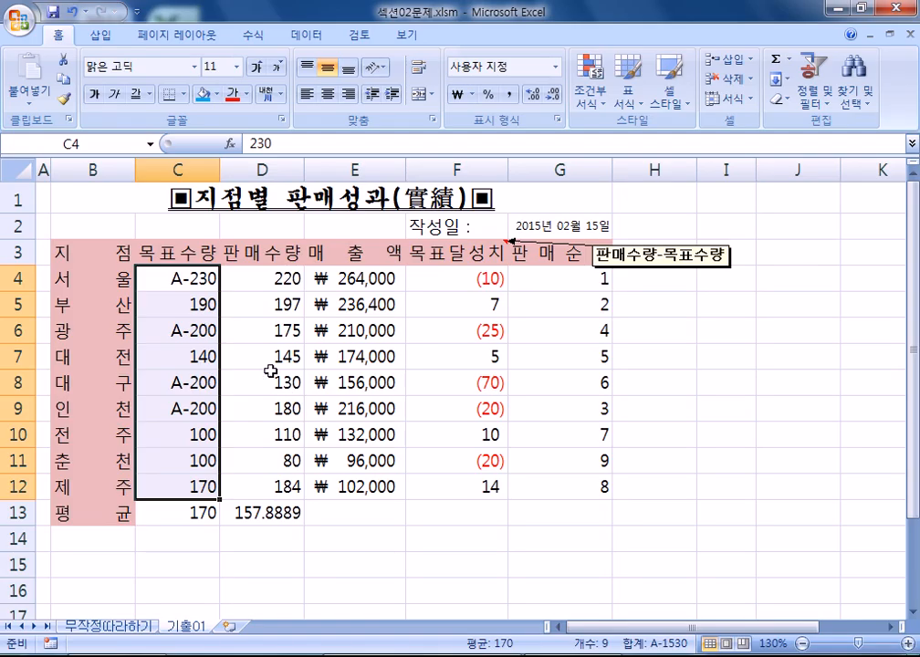
- Enter 100 in C6 and 500 in C7 to test the conditional prefix, and undo both entries
{"action": "left_click", "coordinate": [181, 325]}
{"action": "type", "text": "100"}
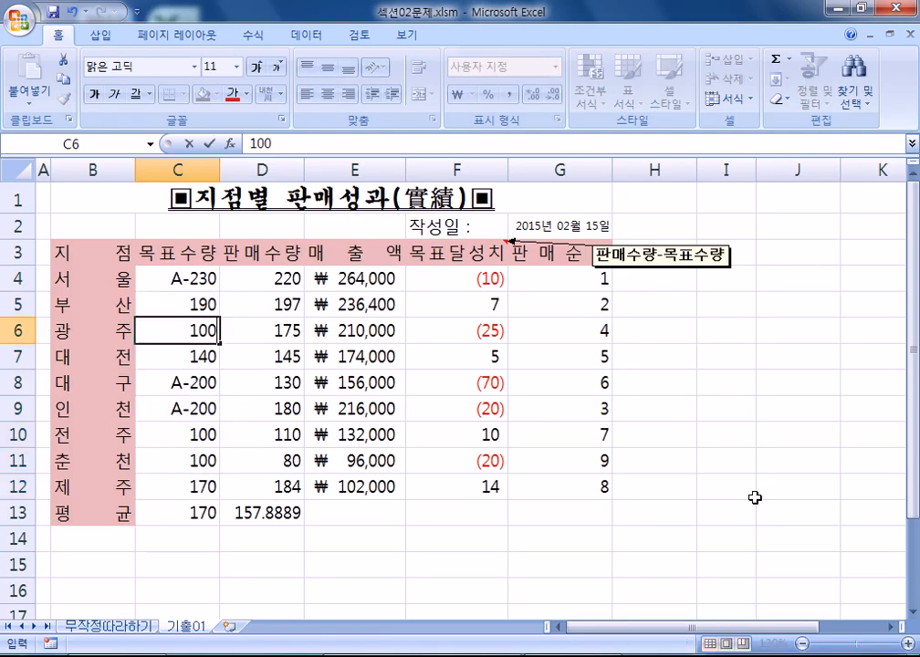
{"action": "key", "text": "Return"}
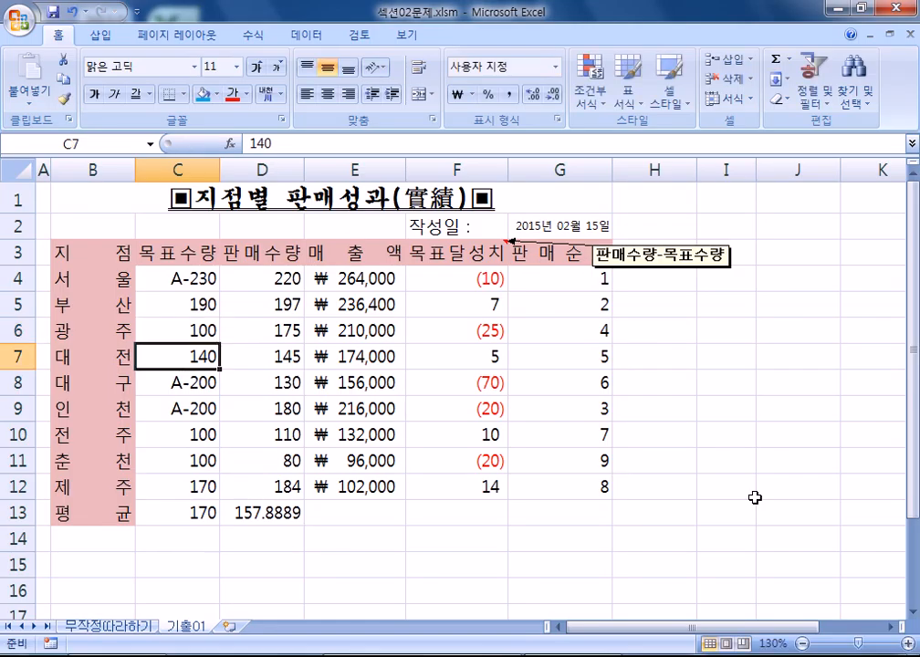
{"action": "type", "text": "500"}
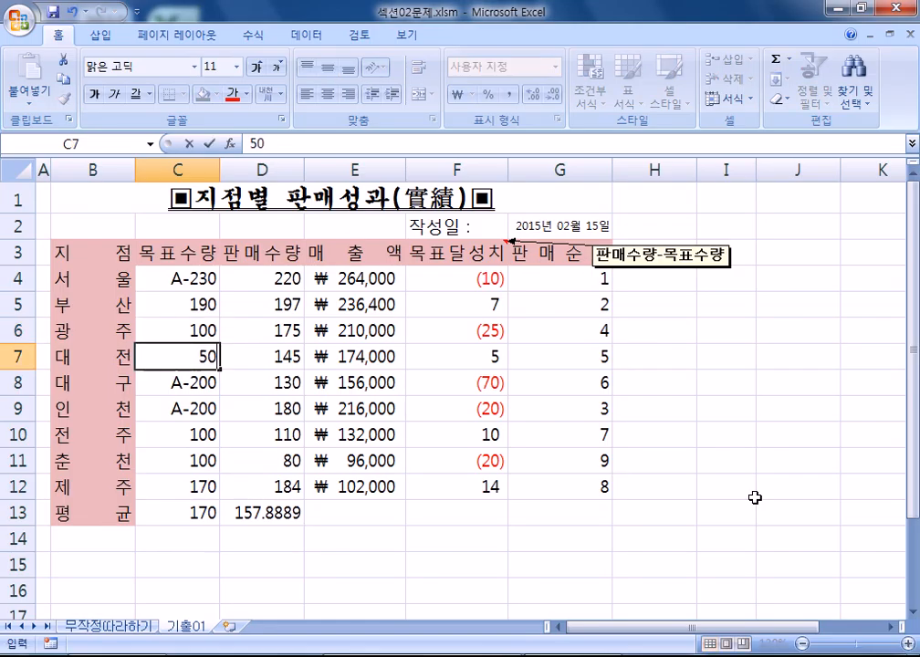
{"action": "key", "text": "Return"}
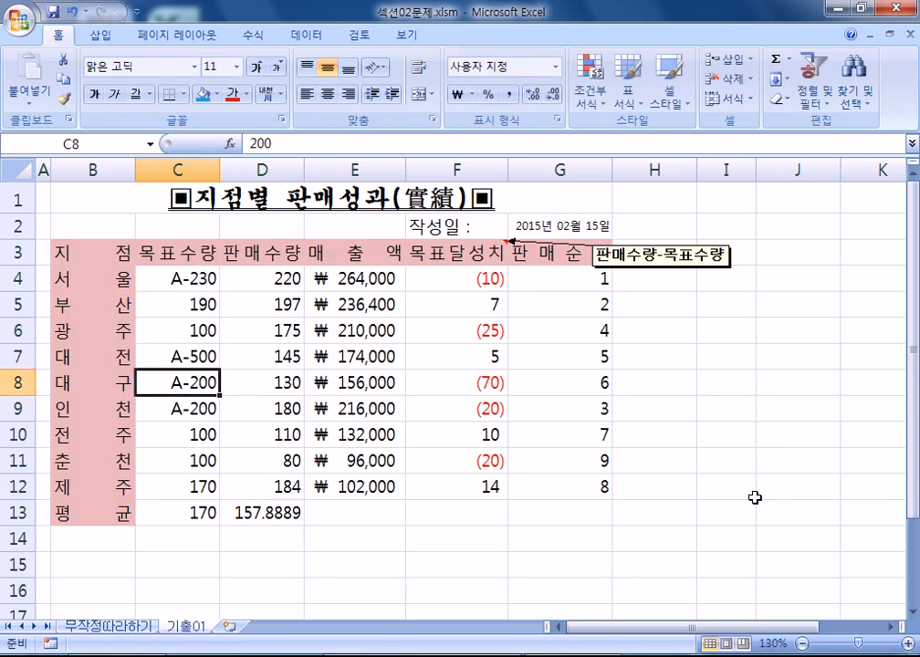
{"action": "key", "text": "ctrl+z"}
{"action": "key", "text": "ctrl+z"}
- Copy the custom format code of C4:C12 and paste it into the Notepad notes beneath the 음수 line, leaving a blank line between them
{"action": "left_click_drag", "start_coordinate": [183, 279], "coordinate": [173, 538]}
{"action": "key", "text": "ctrl+1"}
{"action": "left_click_drag", "start_coordinate": [640, 139], "coordinate": [442, 137]}
{"action": "key", "text": "ctrl+c"}
{"action": "left_click", "coordinate": [118, 656]}
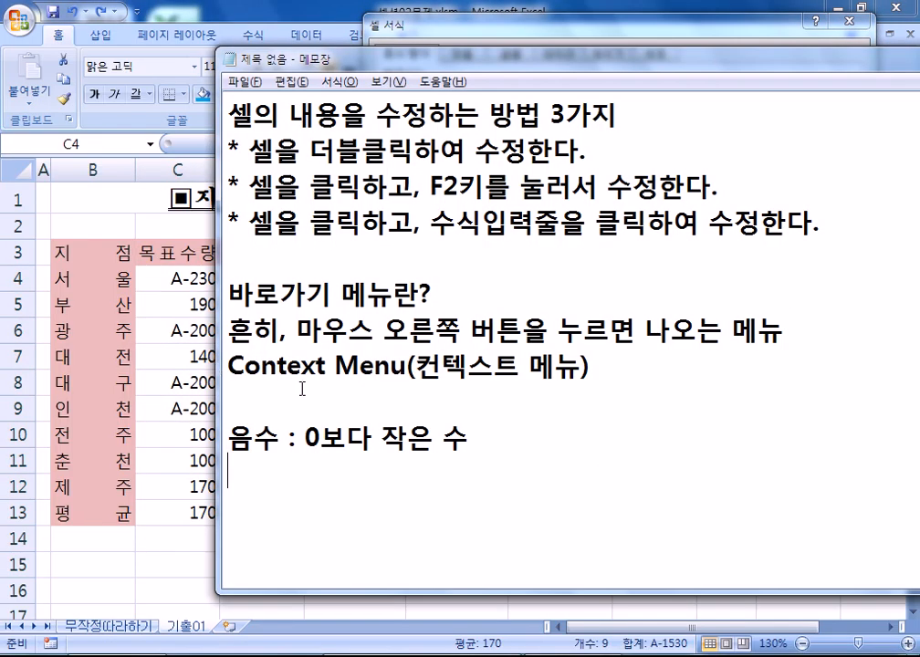
{"action": "key", "text": "ctrl+v"}
{"action": "key", "text": "Up"}
{"action": "key", "text": "Return"}
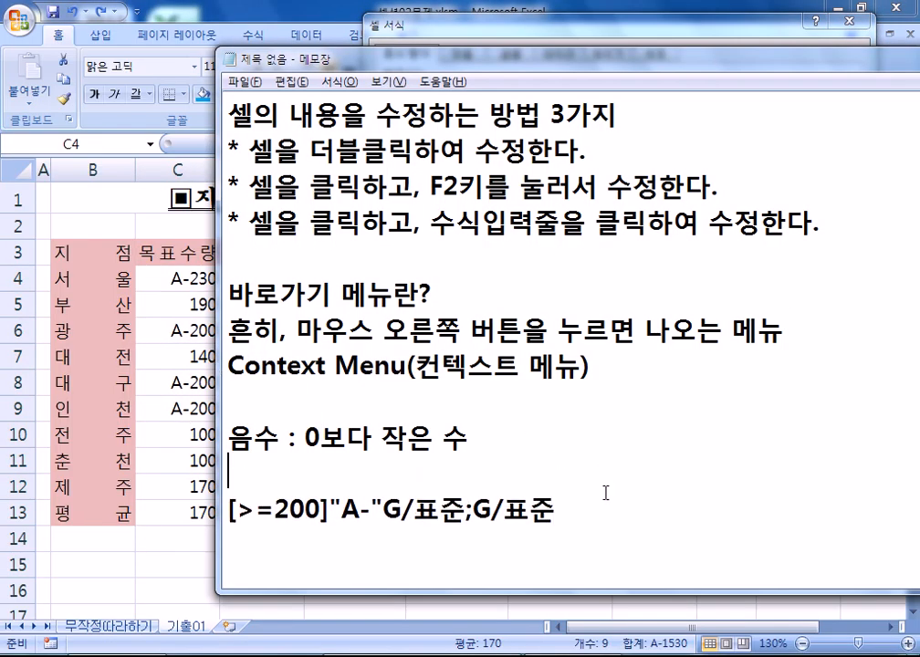
- Add seven blank lines at the end of the Notepad notes, below the pasted format code
{"action": "key", "text": "ctrl+End"}
{"action": "key", "text": "Return"}
{"action": "key", "text": "Return"}
{"action": "key", "text": "Return"}
{"action": "key", "text": "Return"}
{"action": "key", "text": "Return"}
{"action": "key", "text": "Return"}
{"action": "key", "text": "Return"}
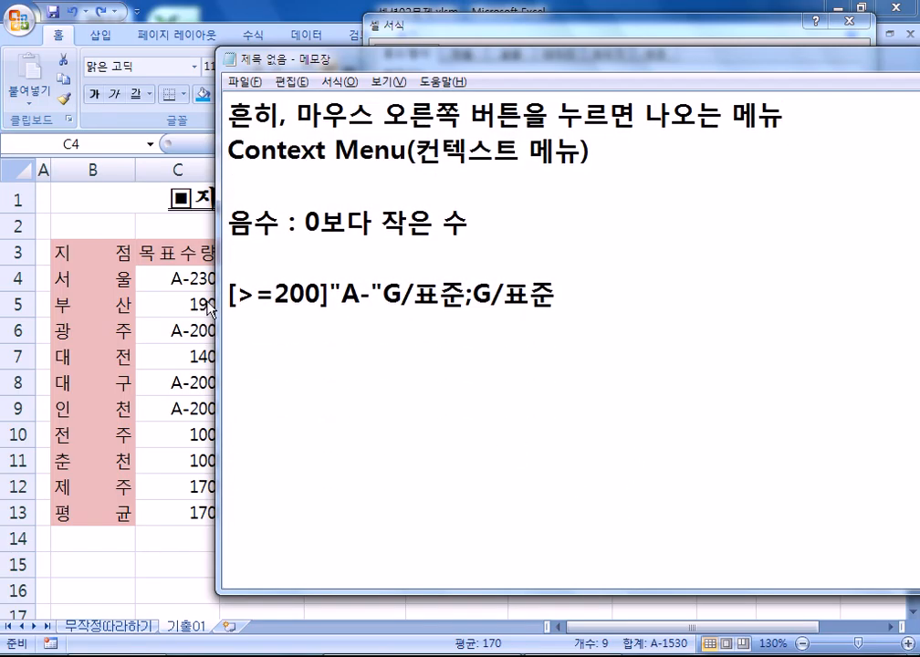
- Highlight the first G/표준 in the pasted code, choose G/표준 in Excel's 사용자 지정 format list, and return to Notepad
{"action": "left_click", "coordinate": [240, 323]}
{"action": "left_click_drag", "start_coordinate": [383, 286], "coordinate": [467, 294]}
{"action": "key", "text": "alt+Tab"}
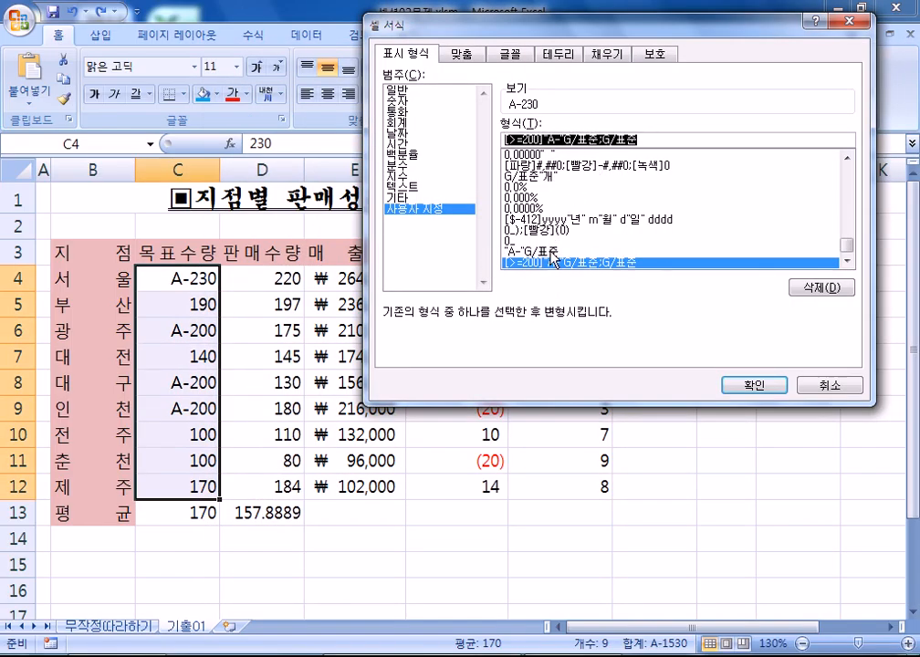
{"action": "scroll", "coordinate": [671, 197], "scroll_direction": "up", "scroll_amount": 10}
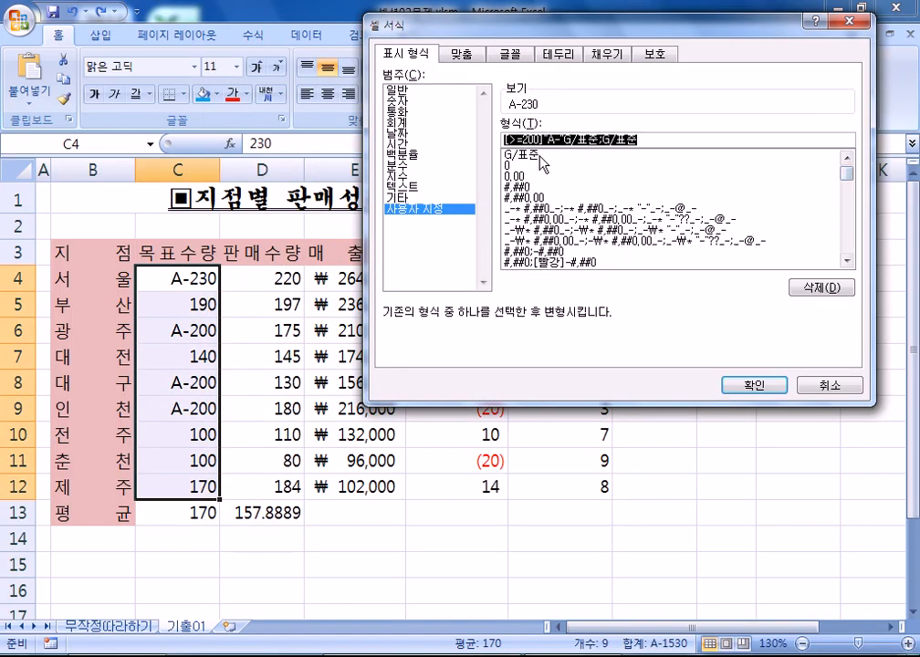
{"action": "left_click", "coordinate": [540, 156]}
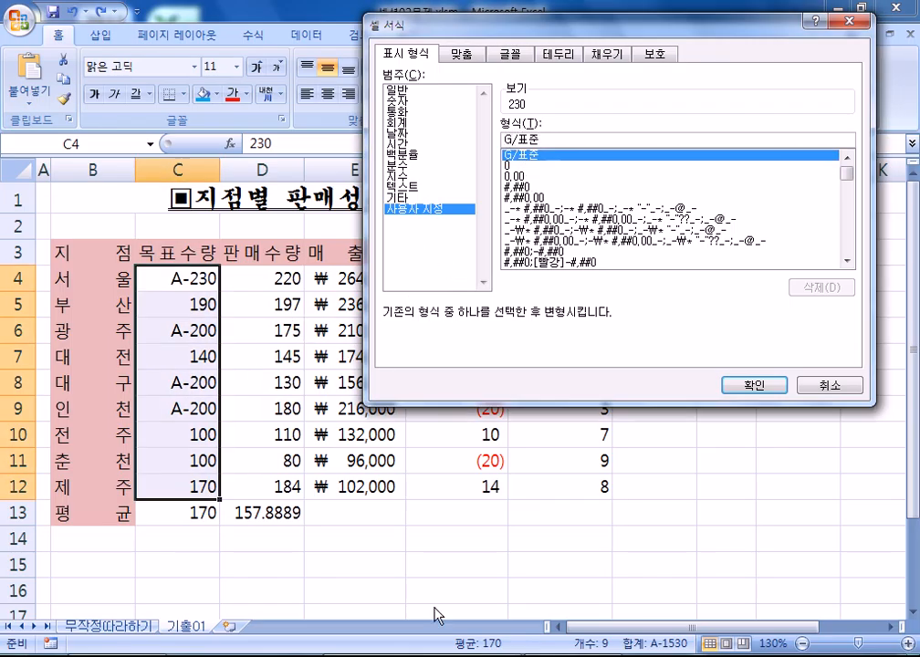
{"action": "key", "text": "alt+Tab"}
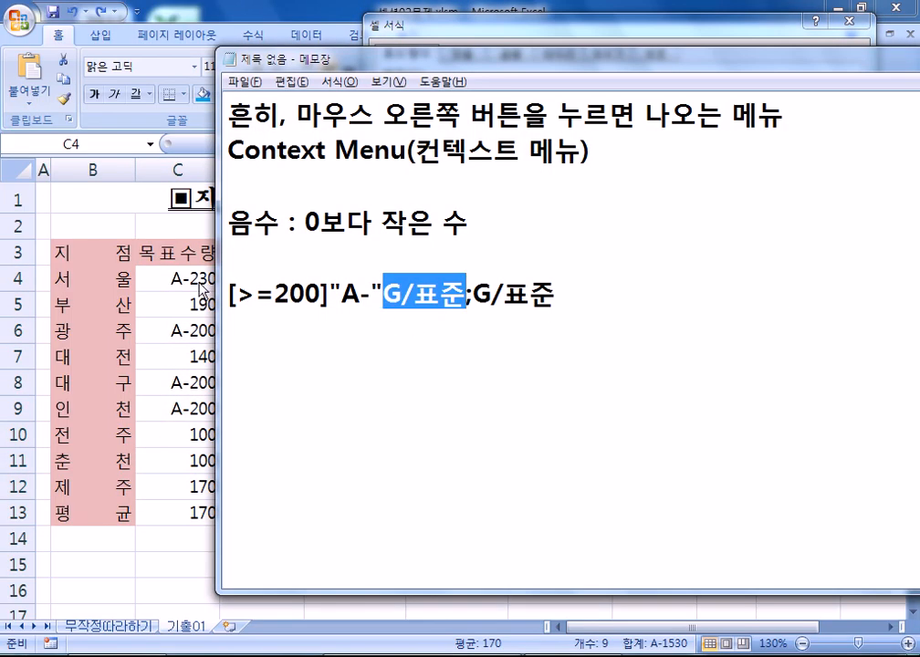
- Highlight the whole format code in Notepad and add a line reading [조건] directly beneath it
{"action": "left_click", "coordinate": [230, 294]}
{"action": "left_click_drag", "start_coordinate": [230, 294], "coordinate": [598, 294]}
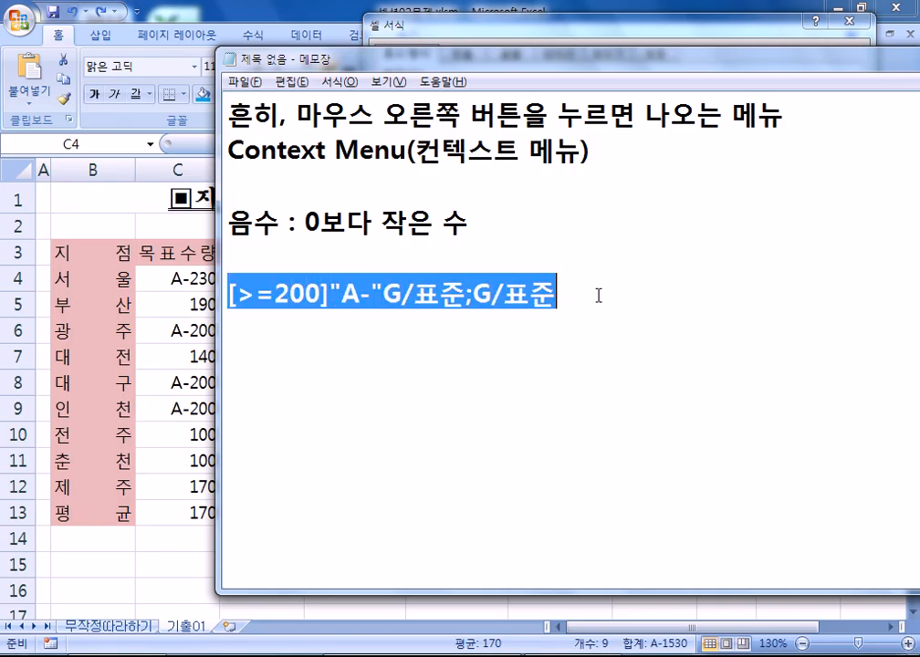
{"action": "left_click", "coordinate": [599, 310]}
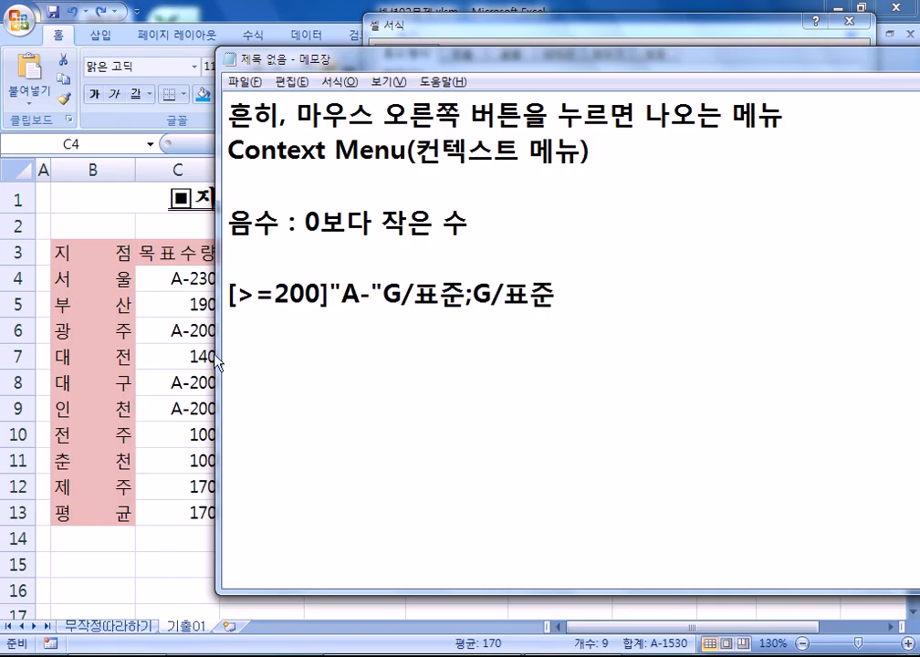
{"action": "key", "text": "Return"}
{"action": "type", "text": "[whr"}
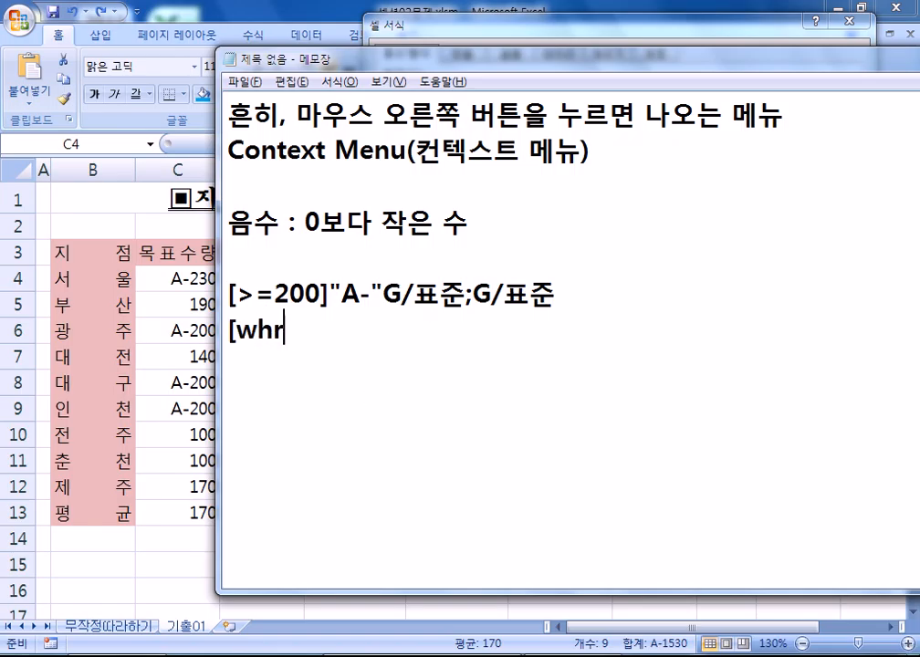
{"action": "key", "text": "BackSpace"}
{"action": "key", "text": "BackSpace"}
{"action": "key", "text": "BackSpace"}
{"action": "type", "text": "조"}
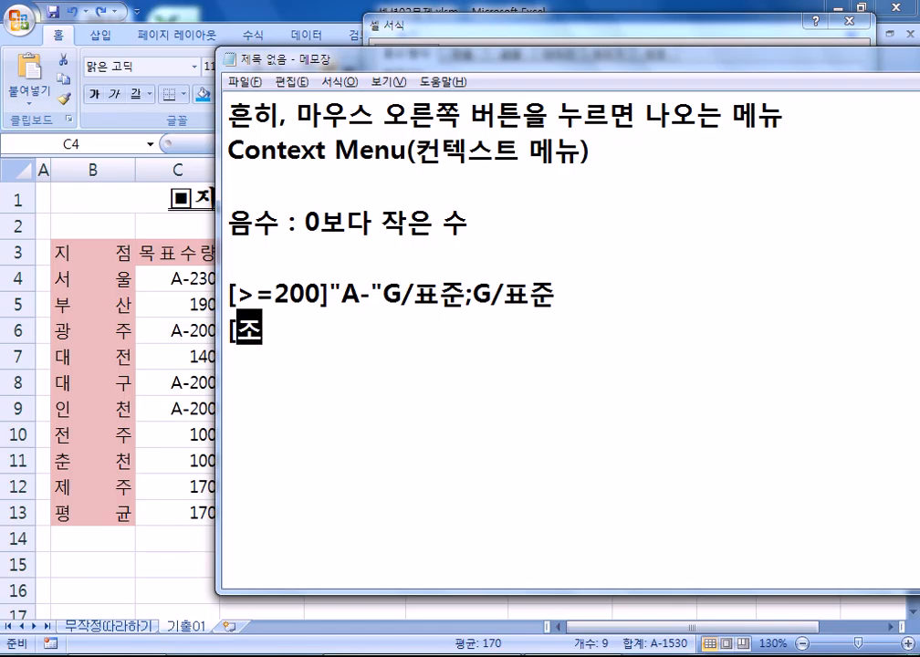
{"action": "type", "text": "건]"}
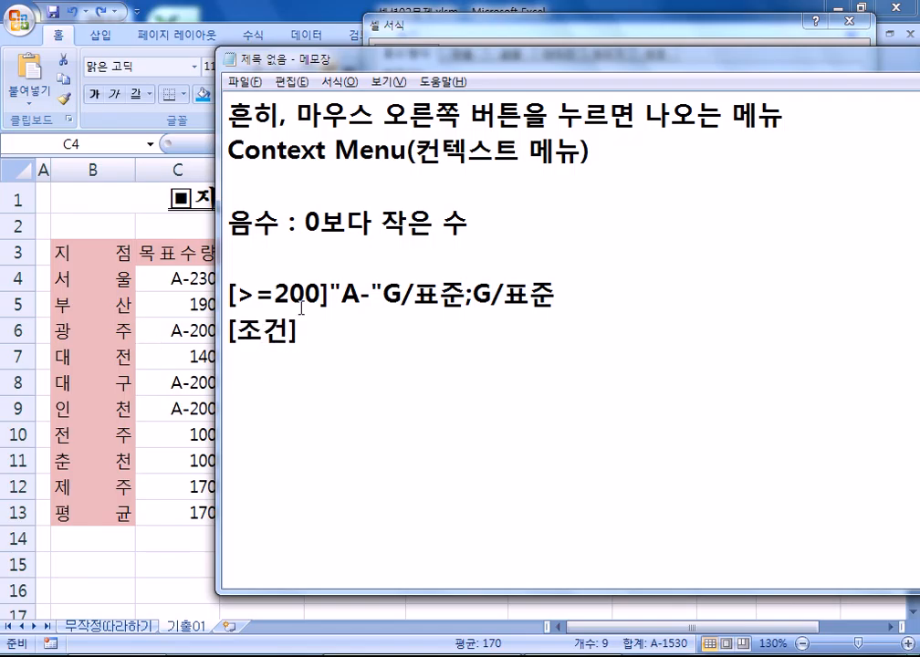
- Highlight the condition >=200, the prefix A- and the final G/표준 in the first format code, one after another
{"action": "left_click_drag", "start_coordinate": [235, 282], "coordinate": [319, 290]}
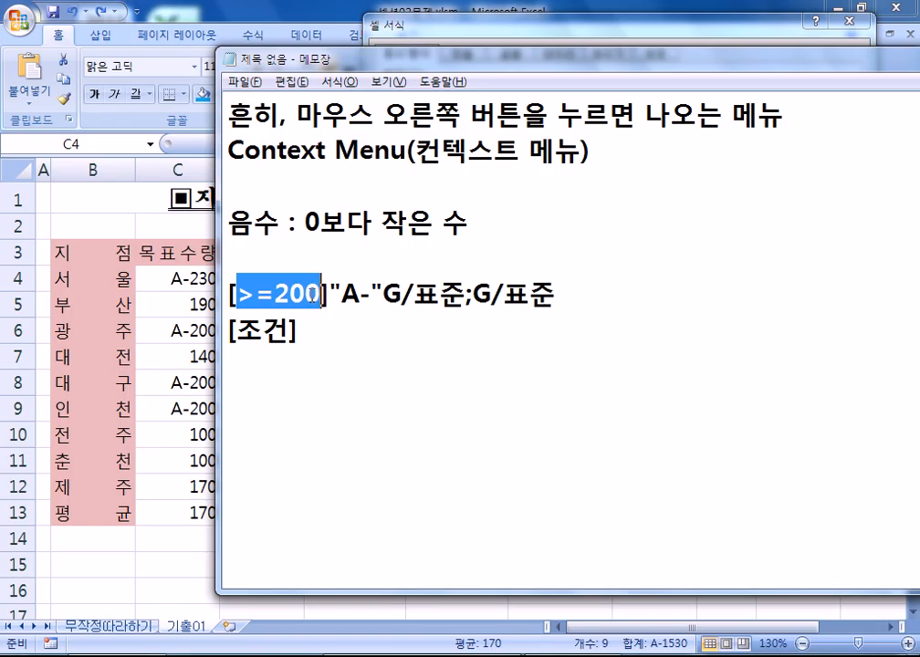
{"action": "left_click_drag", "start_coordinate": [342, 294], "coordinate": [370, 294]}
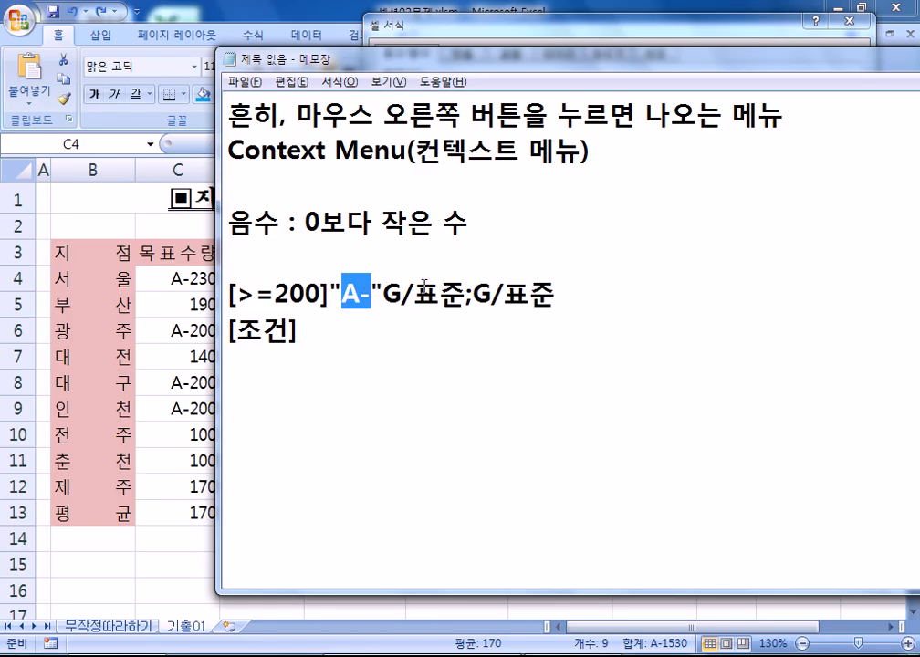
{"action": "left_click_drag", "start_coordinate": [467, 294], "coordinate": [579, 282]}
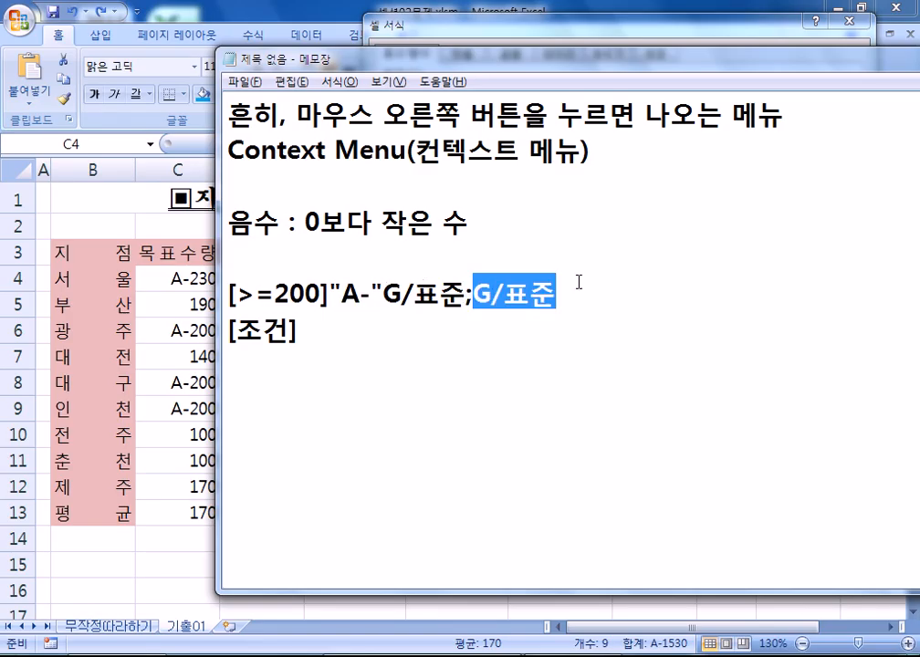
- Replace the [조건] line in Notepad with the format code [>=200][빨강]G/표준;G/표준
{"action": "left_click", "coordinate": [513, 329]}
{"action": "left_click_drag", "start_coordinate": [448, 329], "coordinate": [140, 304]}
{"action": "left_click", "coordinate": [290, 341]}
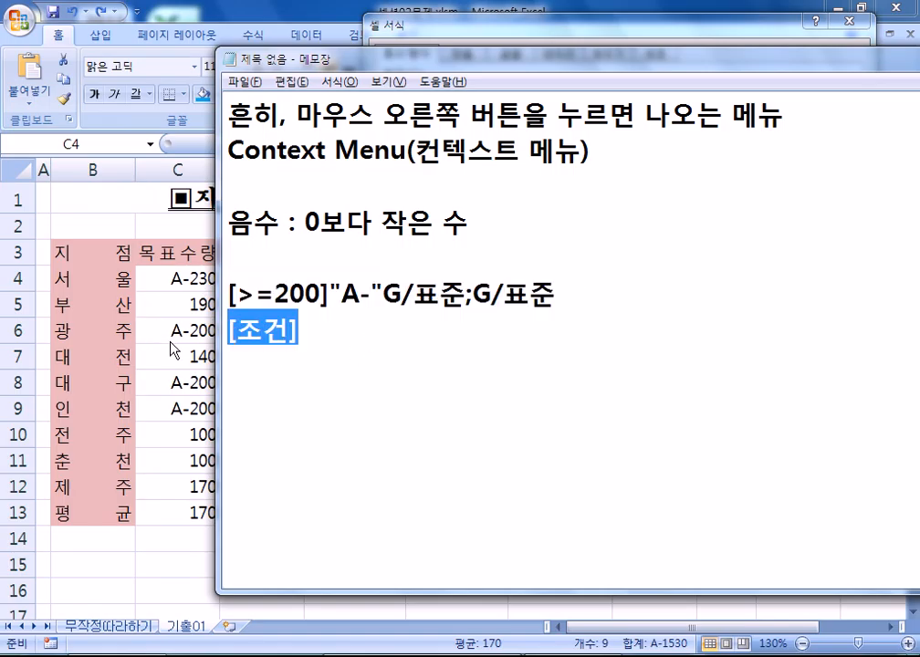
{"action": "type", "text": "[>=200][Q"}
{"action": "key", "text": "BackSpace"}
{"action": "type", "text": "빨강"}
{"action": "type", "text": "]"}
{"action": "type", "text": "G/ㅍ"}
{"action": "type", "text": "표준;"}
{"action": "type", "text": "G/ㅍ"}
{"action": "type", "text": "표준"}
{"action": "key", "text": "Return"}
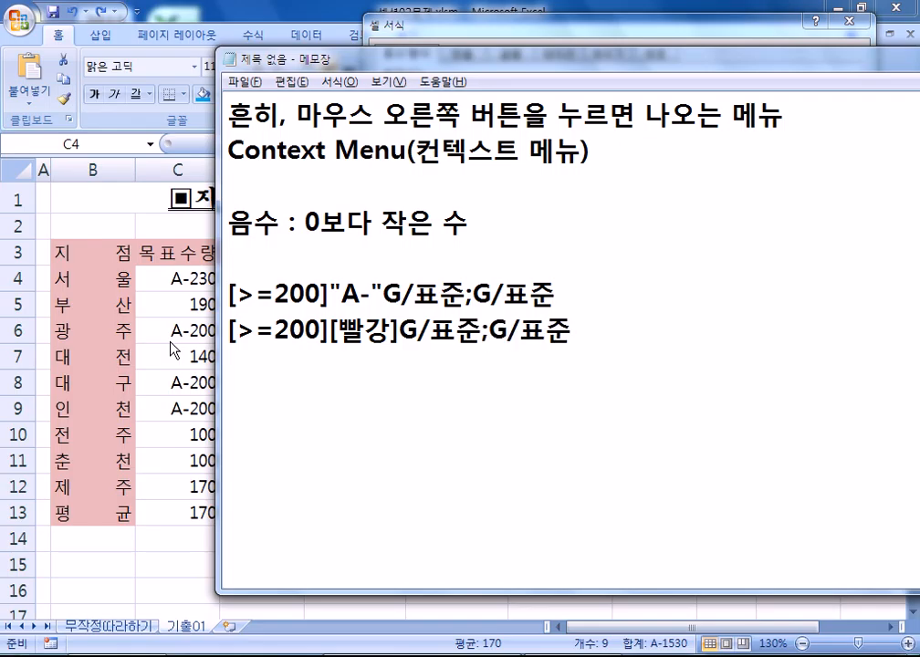
- Highlight 빨강 and part of the closing G/표준 in the new code, and switch back to Excel's cell format settings
{"action": "left_click_drag", "start_coordinate": [237, 330], "coordinate": [393, 330]}
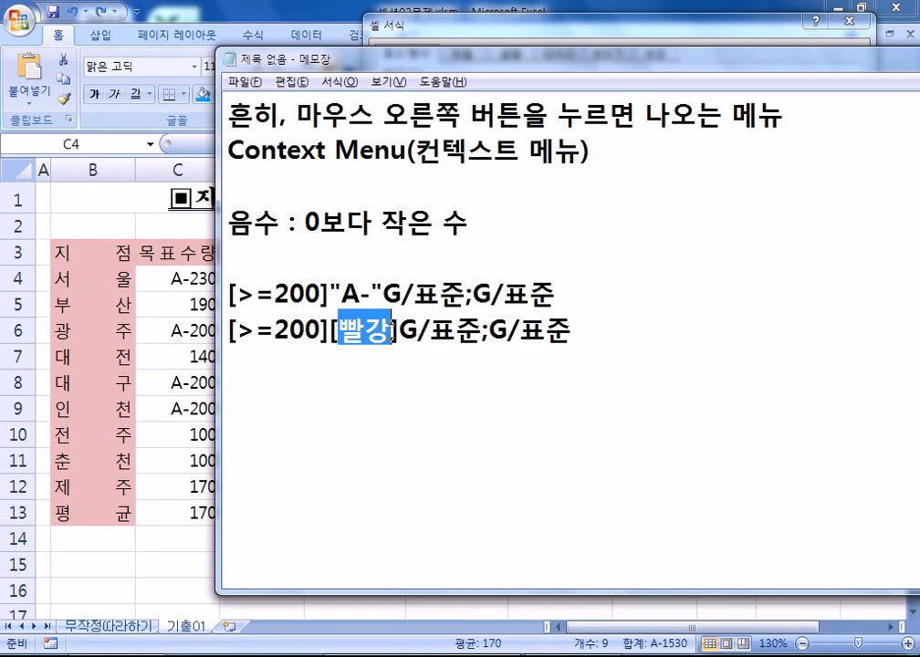
{"action": "left_click_drag", "start_coordinate": [508, 330], "coordinate": [546, 329]}
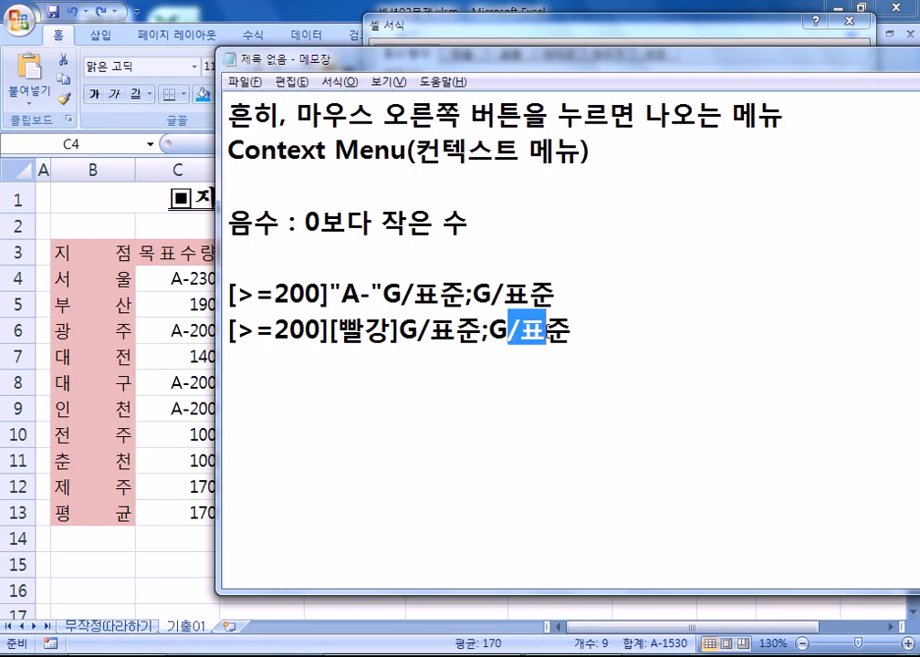
{"action": "left_click", "coordinate": [404, 363]}
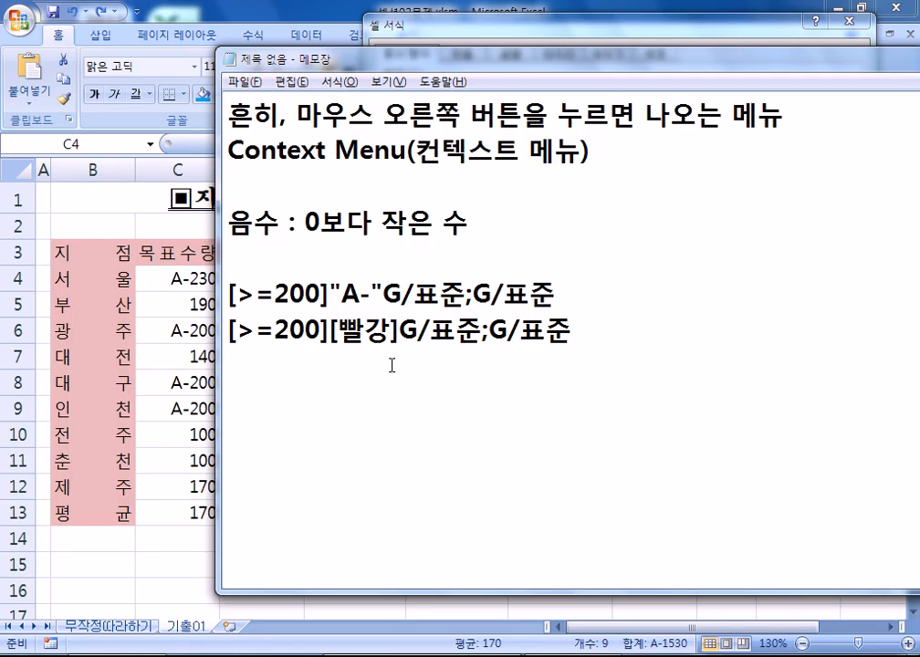
{"action": "key", "text": "alt+Tab"}
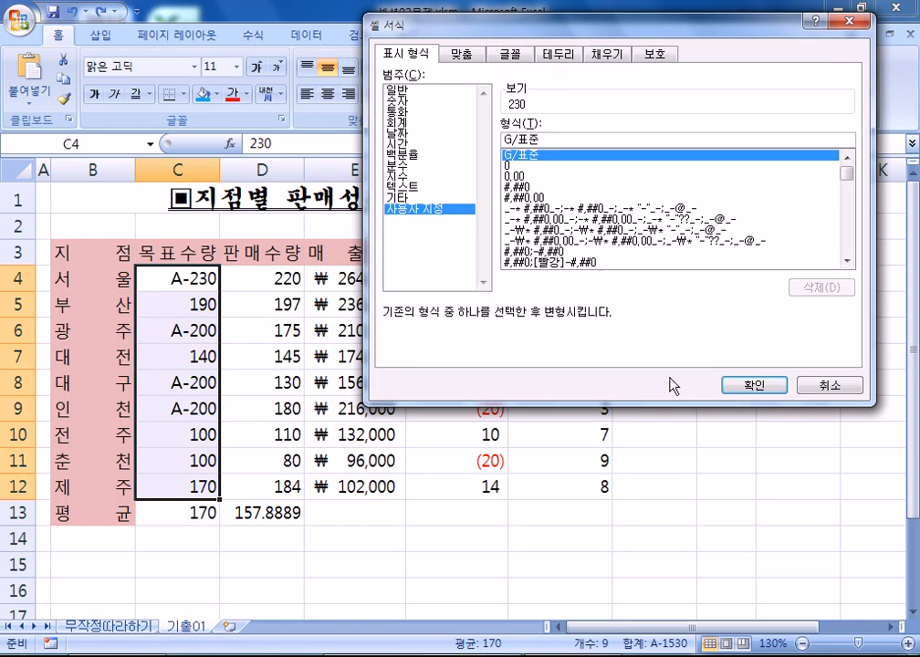
- Discard the open format settings for 목표수량 and apply the custom number format 0.00 to the averages in C13:D13
{"action": "left_click", "coordinate": [831, 387]}
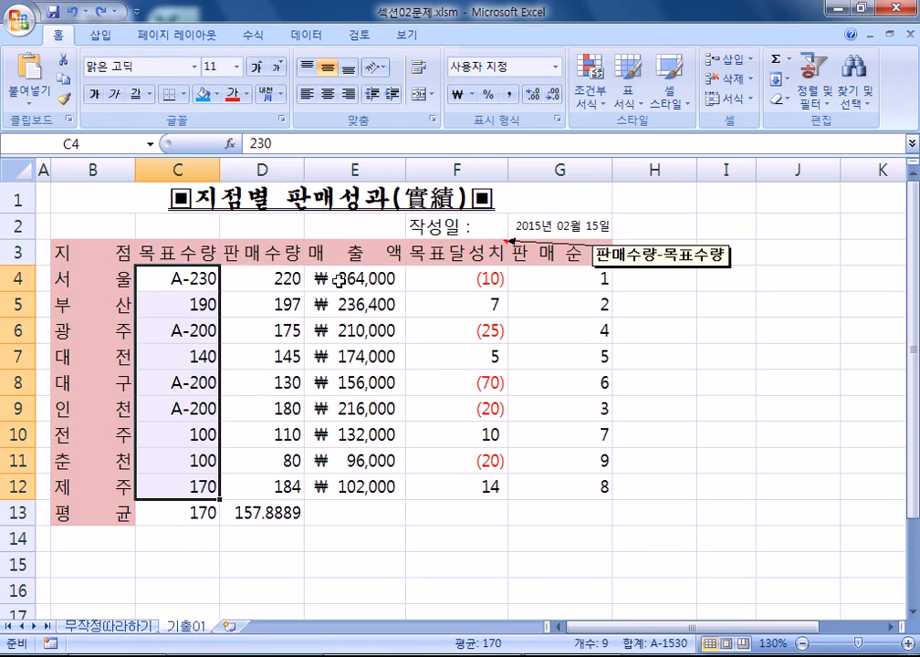
{"action": "left_click_drag", "start_coordinate": [189, 513], "coordinate": [248, 513]}
{"action": "scroll", "coordinate": [434, 497], "scroll_direction": "down", "scroll_amount": 3}
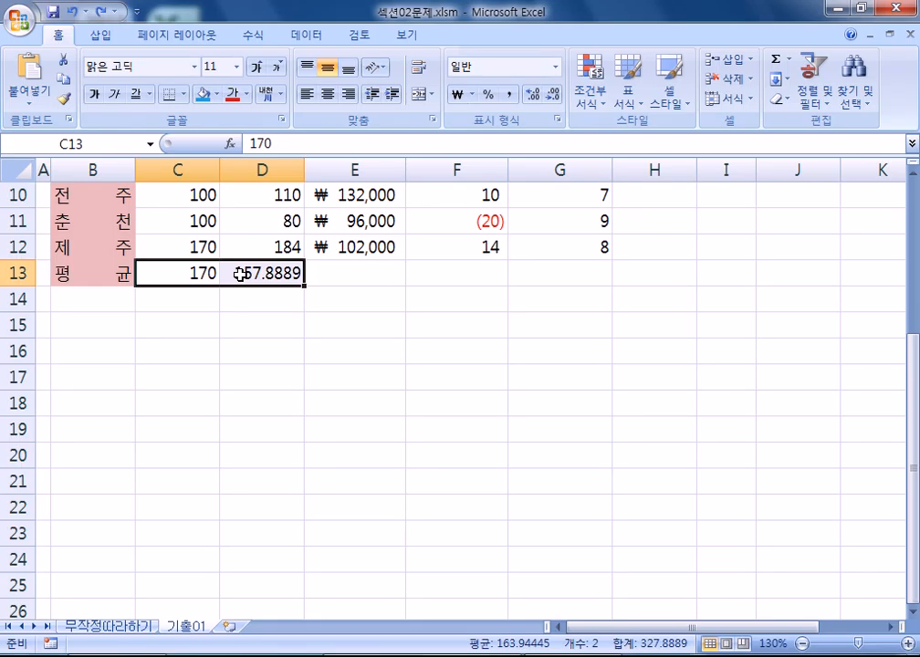
{"action": "left_click_drag", "start_coordinate": [179, 272], "coordinate": [262, 271]}
{"action": "key", "text": "ctrl+1"}
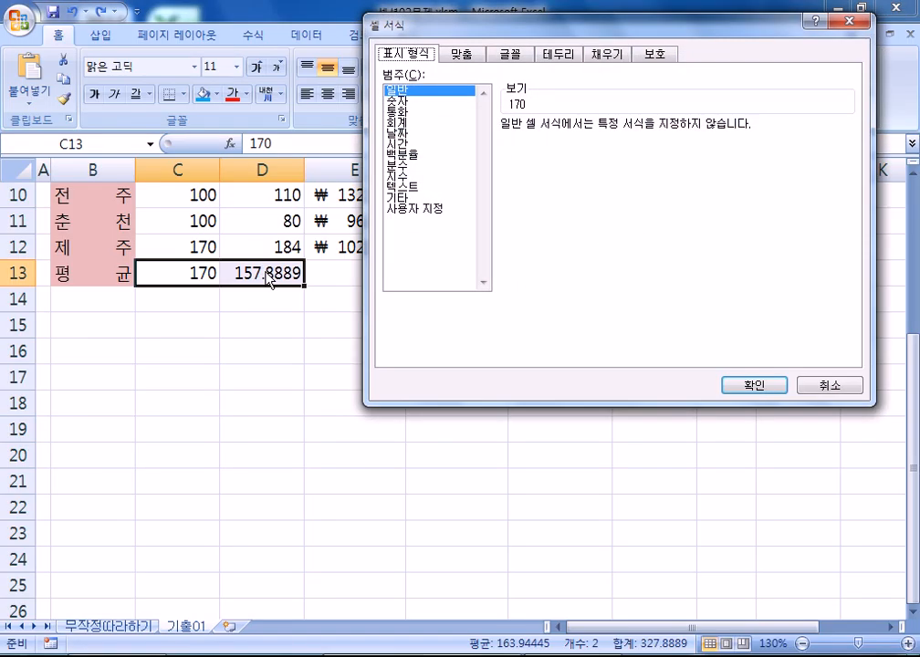
{"action": "left_click", "coordinate": [421, 209]}
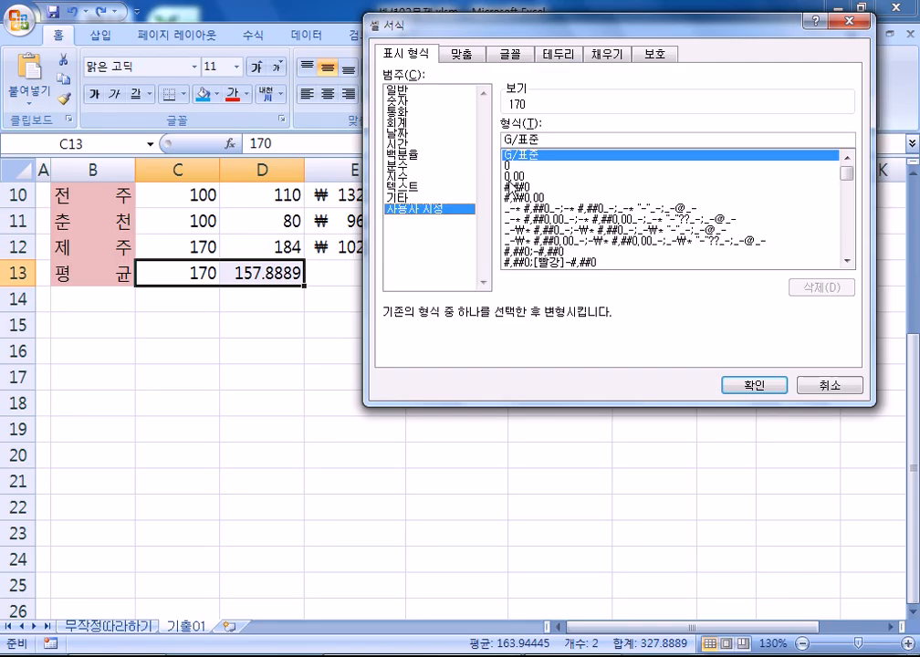
{"action": "left_click", "coordinate": [513, 176]}
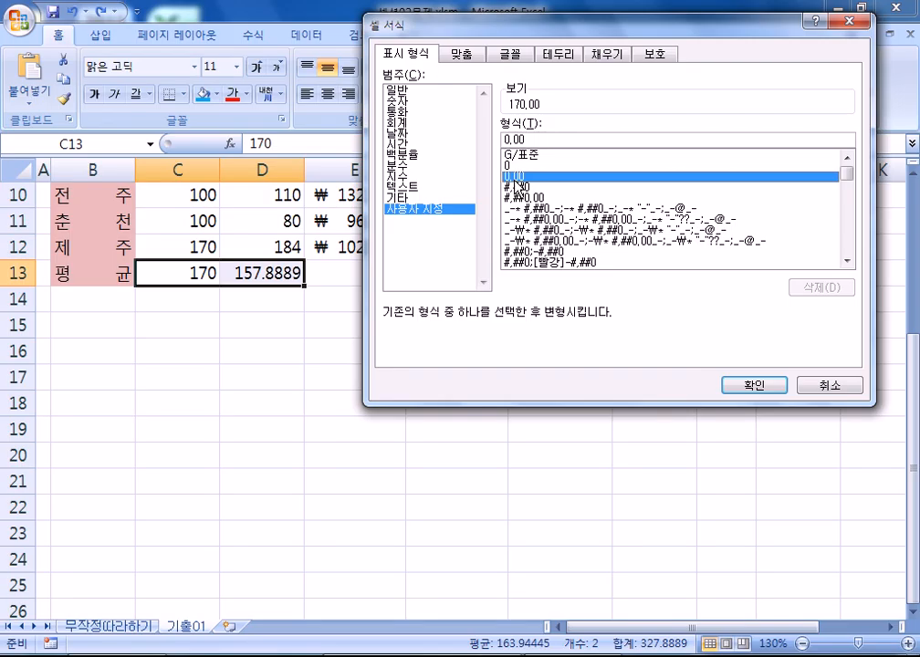
{"action": "left_click", "coordinate": [736, 385]}
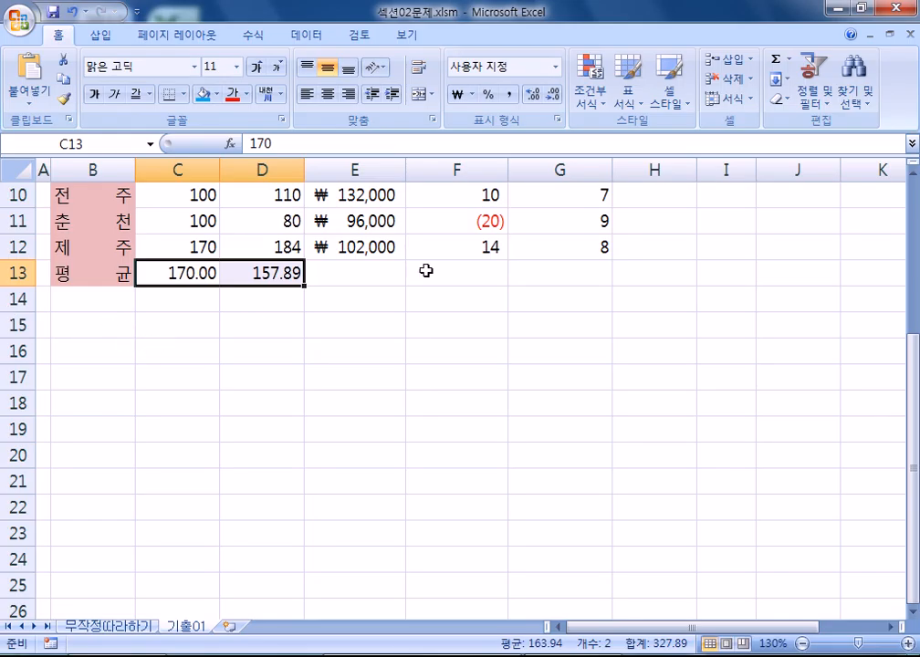
- Change the decimals of the averages in C13:D13 to one place, up to three, and back to two
{"action": "left_click", "coordinate": [551, 96]}
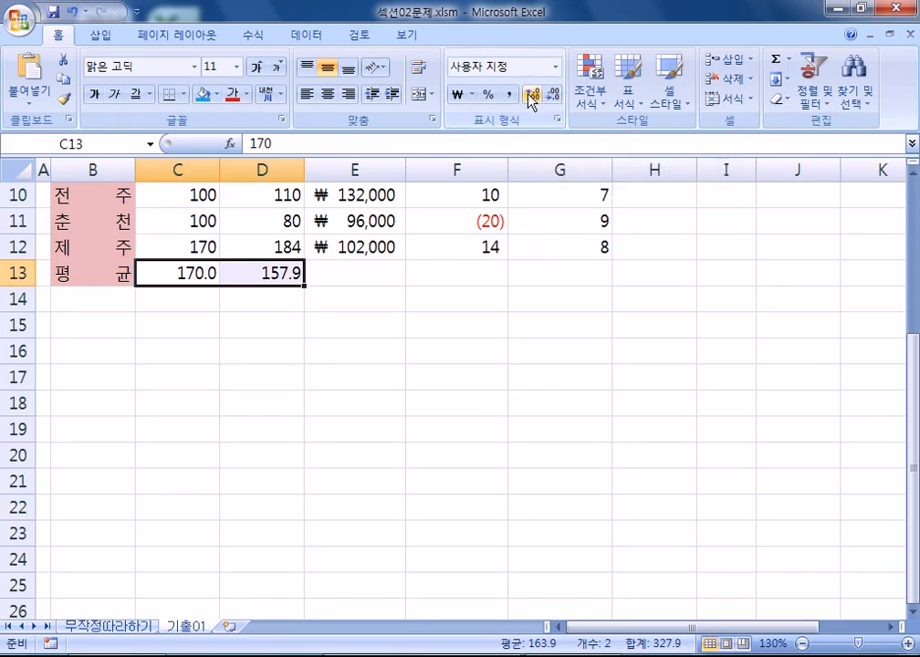
{"action": "left_click", "coordinate": [531, 96]}
{"action": "left_click", "coordinate": [530, 95]}
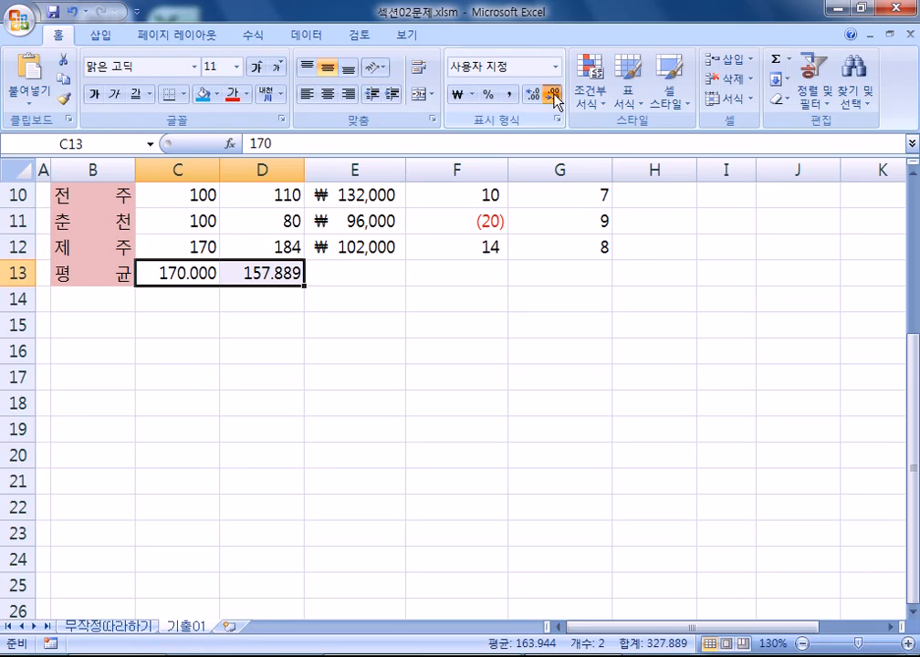
{"action": "left_click", "coordinate": [554, 95]}
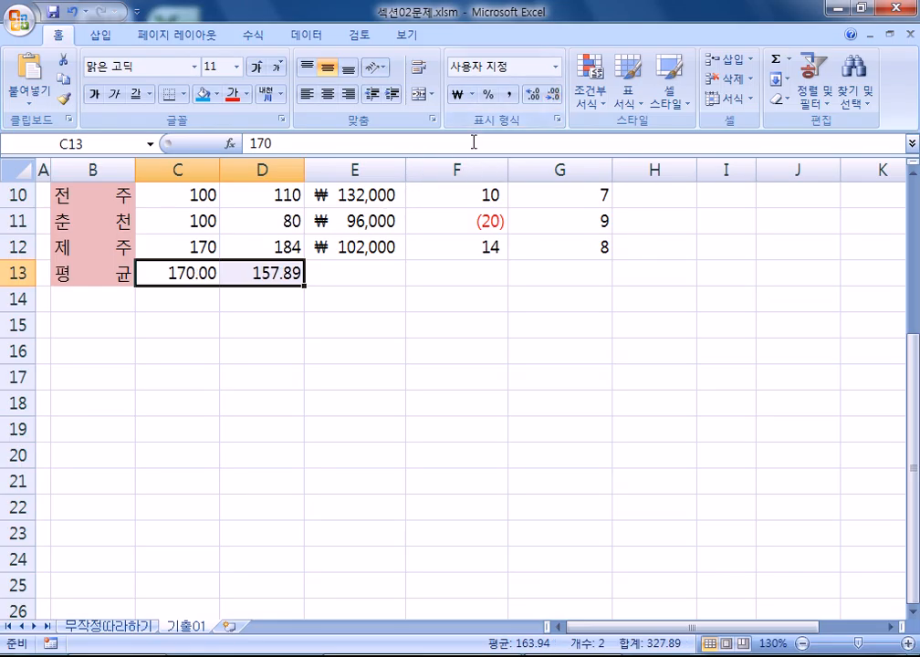
- Undo the decimal place changes and the 0.00 format on the averages in C13:D13
{"action": "key", "text": "ctrl+z"}
{"action": "key", "text": "ctrl+z"}
{"action": "key", "text": "ctrl+z"}
{"action": "key", "text": "ctrl+z"}
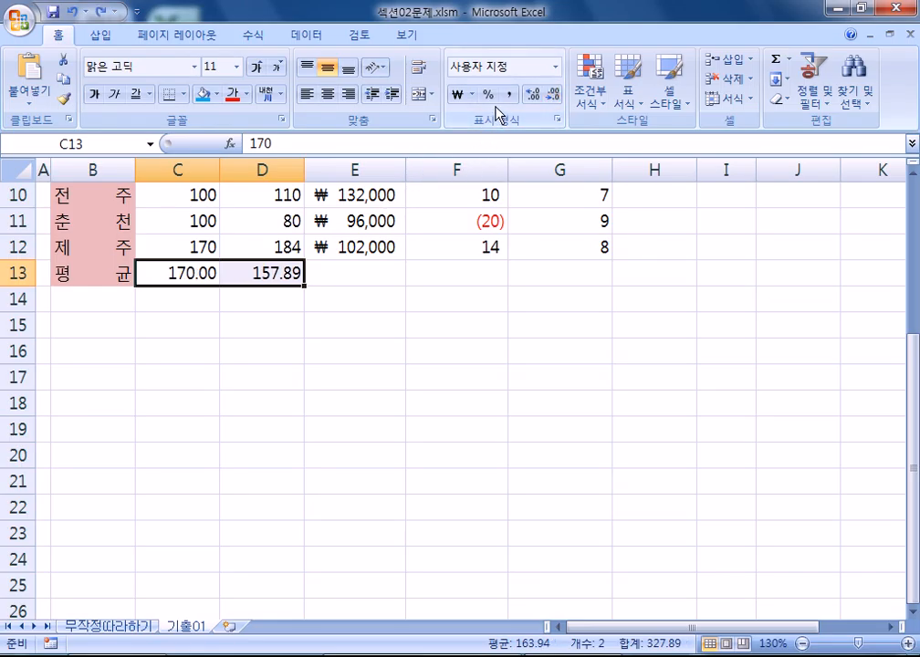
{"action": "key", "text": "ctrl+z"}
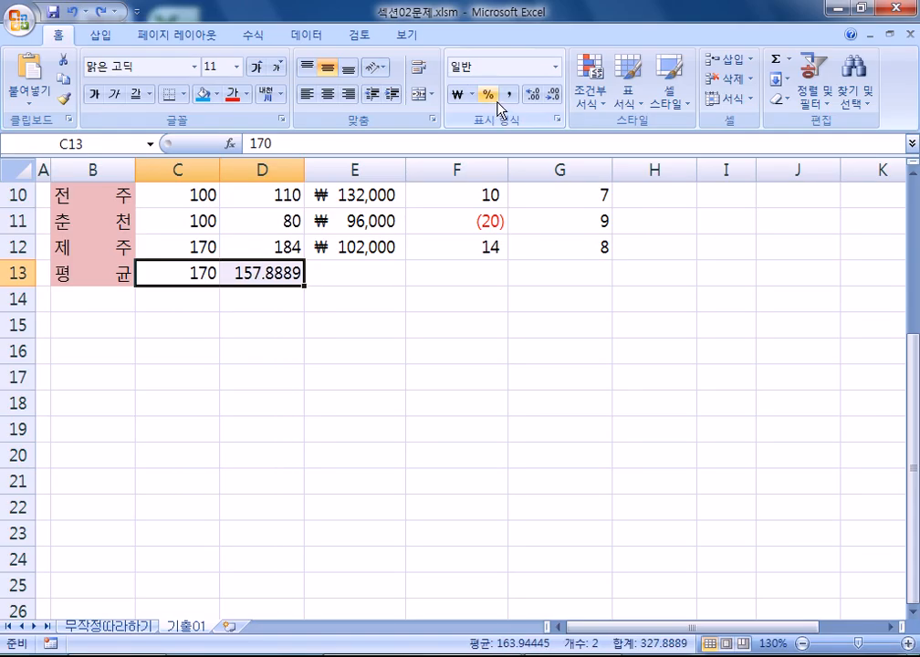
{"action": "key", "text": "ctrl+1"}
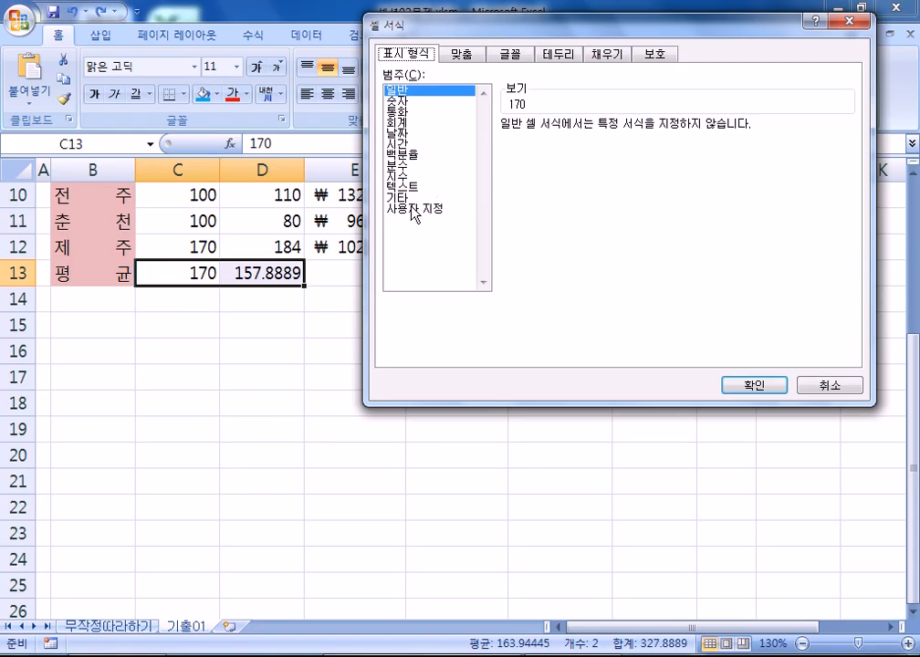
{"action": "left_click", "coordinate": [416, 210]}
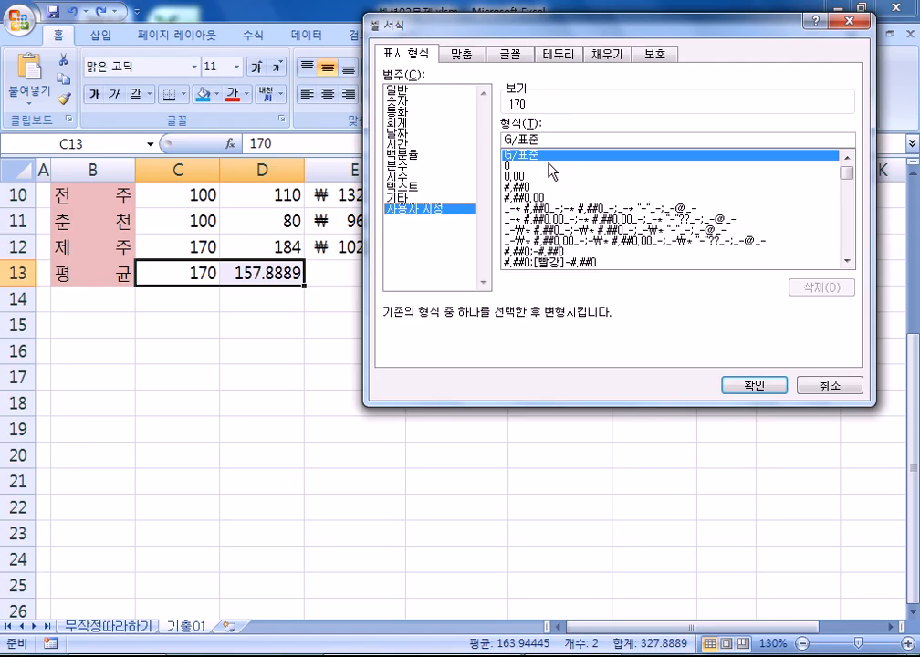
{"action": "key", "text": "Escape"}
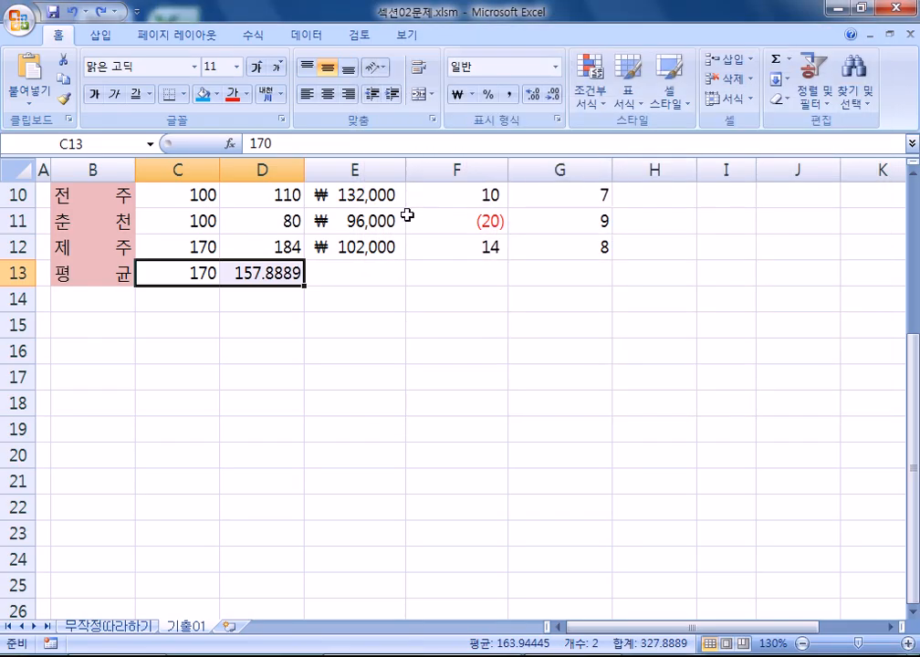
- Apply the comma style to the averages in C13:D13 and extend it to two decimal places
{"action": "left_click", "coordinate": [508, 103]}
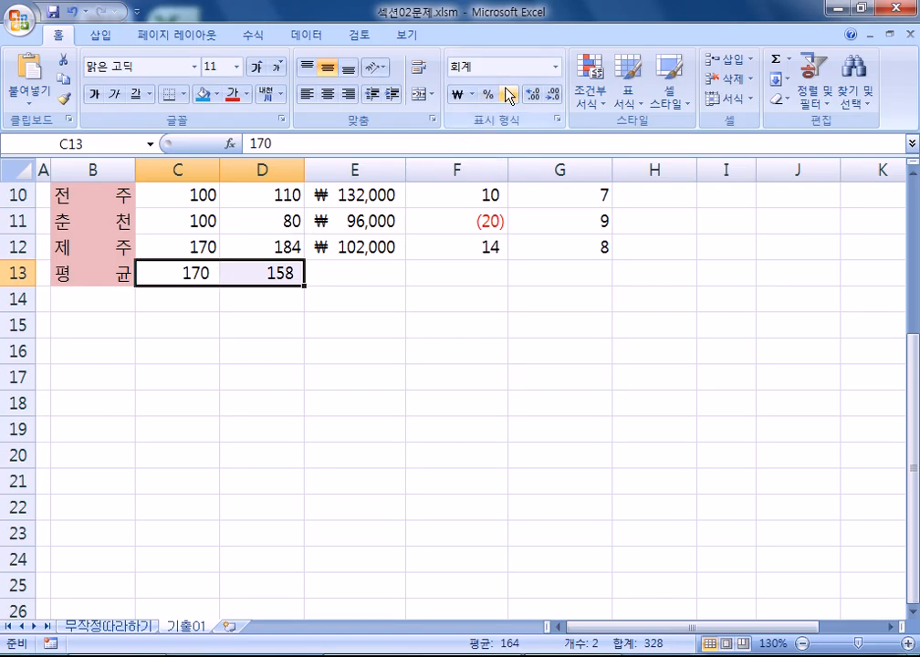
{"action": "left_click", "coordinate": [533, 95]}
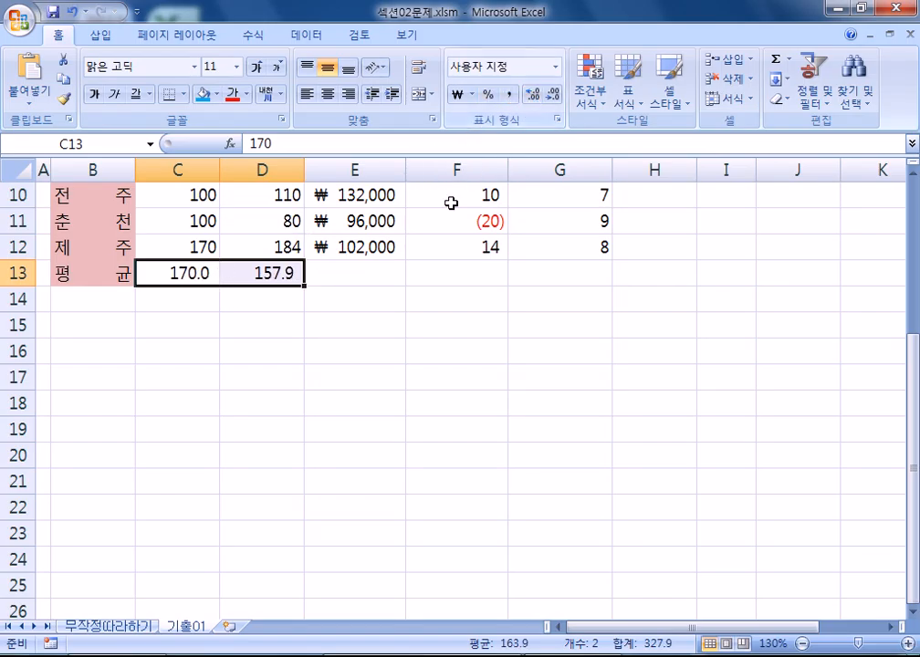
{"action": "left_click", "coordinate": [533, 95]}
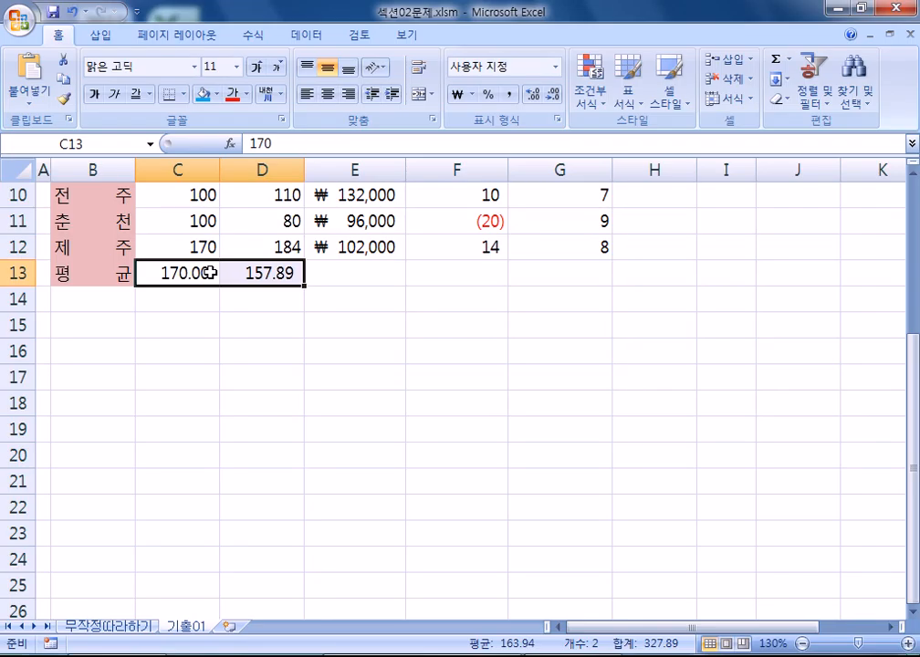
- Return C13:D13 to the 일반 number format, then try the comma style on it once more and undo it
{"action": "key", "text": "ctrl+1"}
{"action": "left_click", "coordinate": [429, 90]}
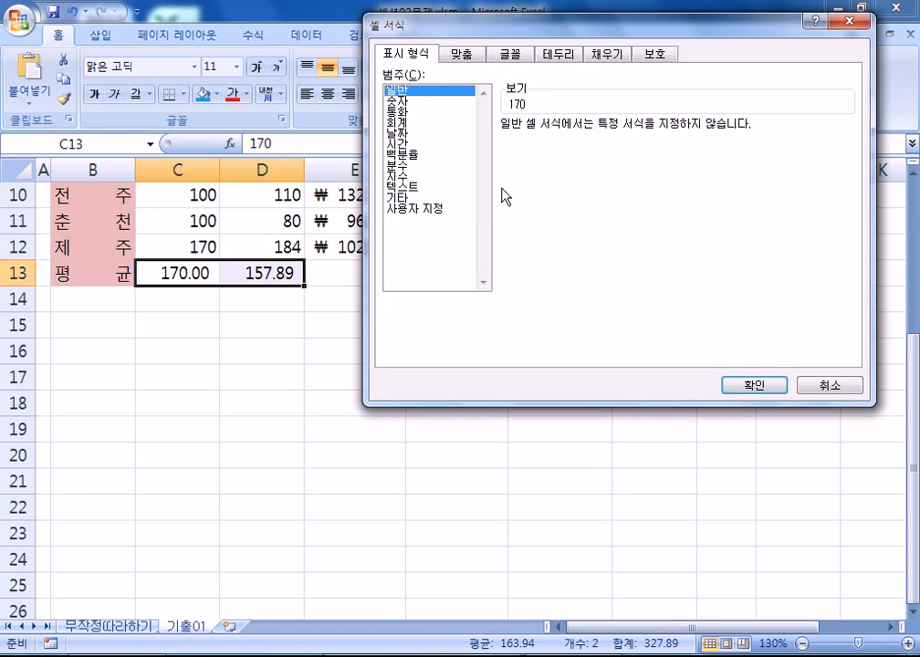
{"action": "left_click", "coordinate": [753, 386]}
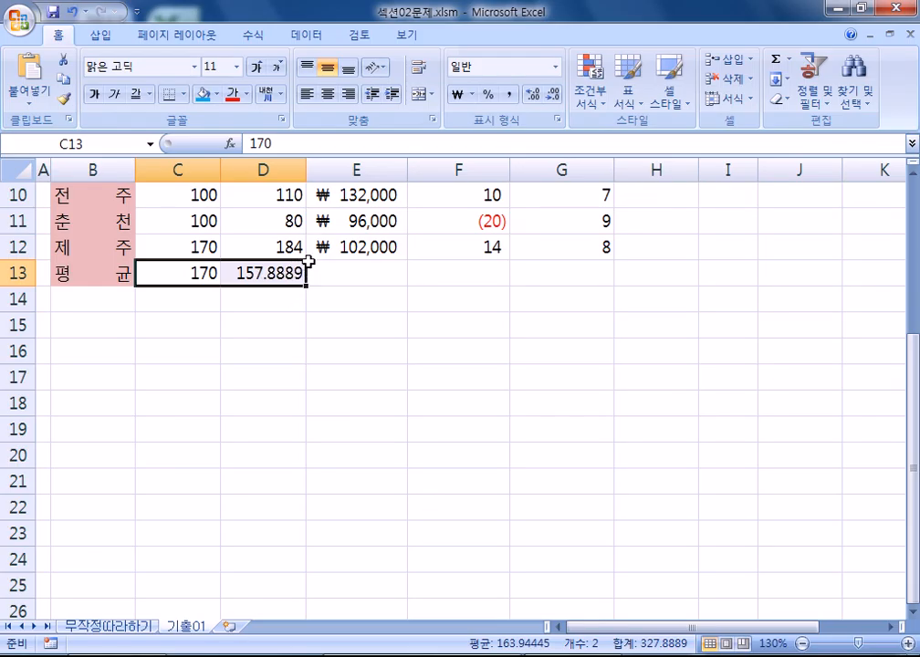
{"action": "left_click", "coordinate": [507, 93]}
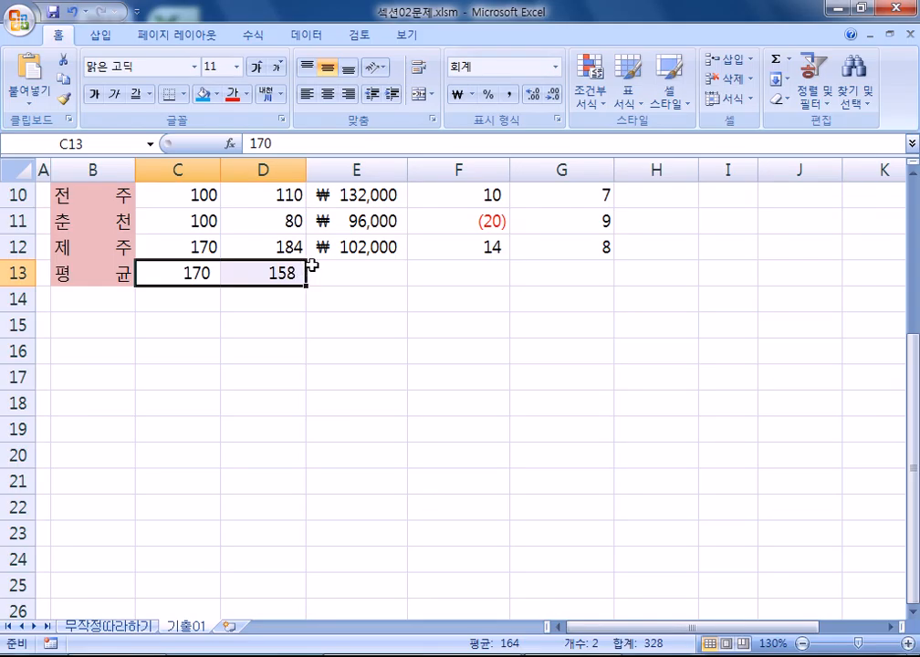
{"action": "key", "text": "ctrl+z"}
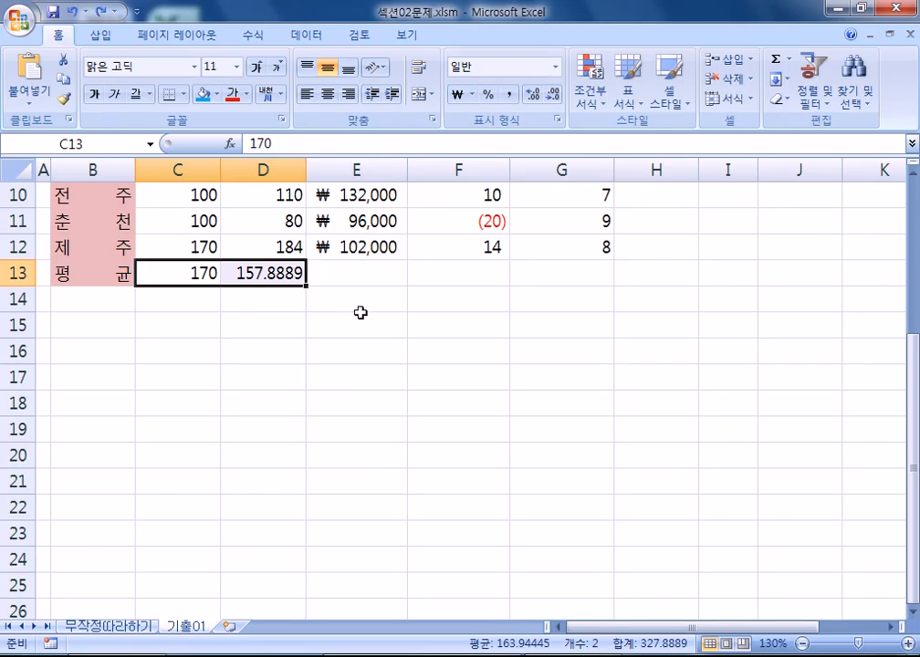
- Apply the custom number format 0.00 to the averages in C13:D13
{"action": "key", "text": "ctrl+1"}
{"action": "left_click", "coordinate": [429, 209]}
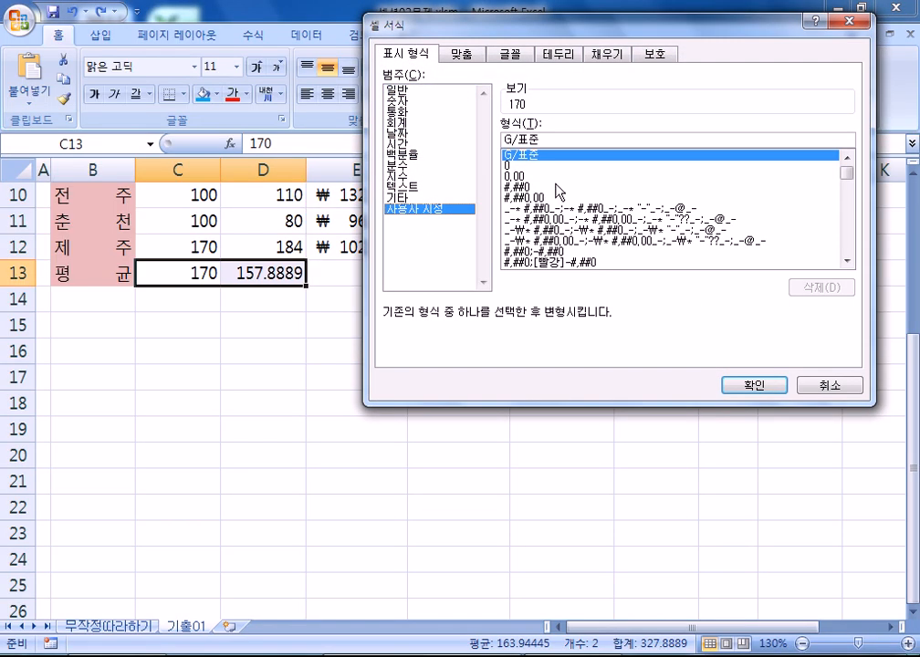
{"action": "left_click", "coordinate": [548, 175]}
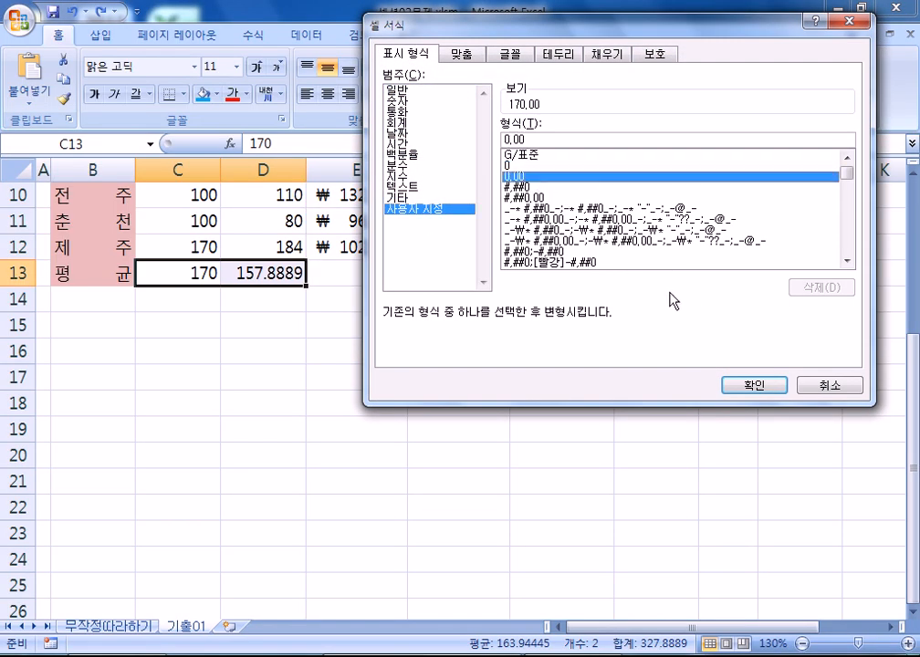
{"action": "left_click", "coordinate": [755, 385]}
- Add and remove one decimal place on C13:D13, and check the resulting format code in the cell format settings
{"action": "left_click", "coordinate": [532, 95]}
{"action": "left_click", "coordinate": [553, 95]}
{"action": "left_click", "coordinate": [556, 119]}
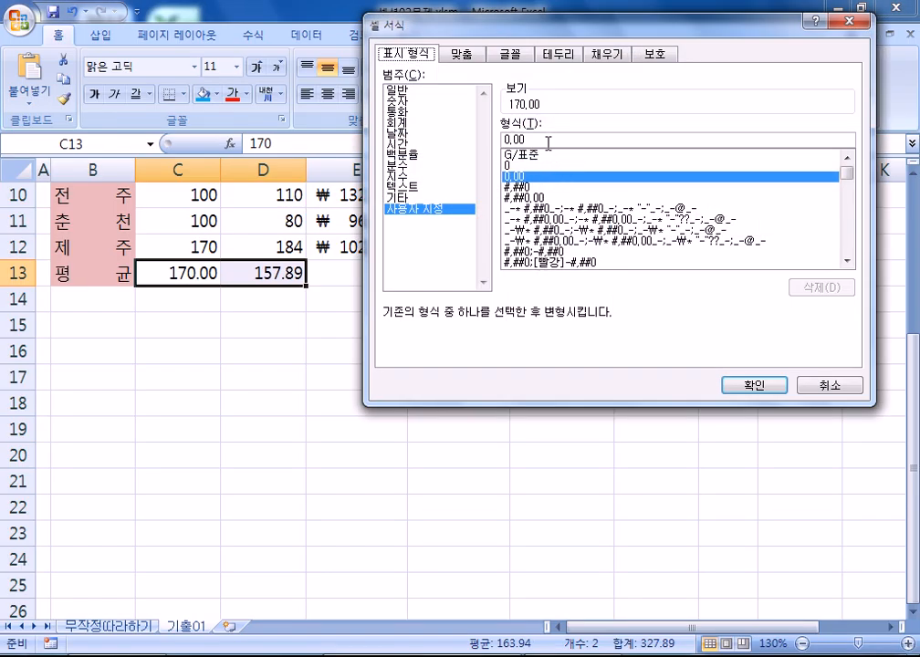
{"action": "key", "text": "Escape"}
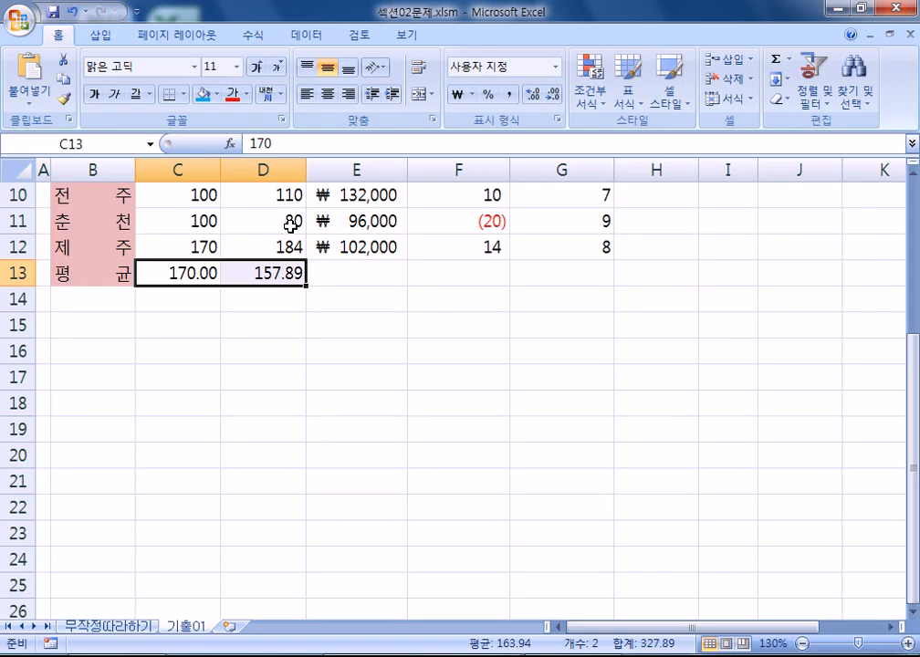
- Select the whole table B3:G13 and reduce the sheet zoom to 100%
{"action": "scroll", "coordinate": [118, 251], "scroll_direction": "up", "scroll_amount": 3}
{"action": "left_click_drag", "start_coordinate": [113, 257], "coordinate": [544, 509]}
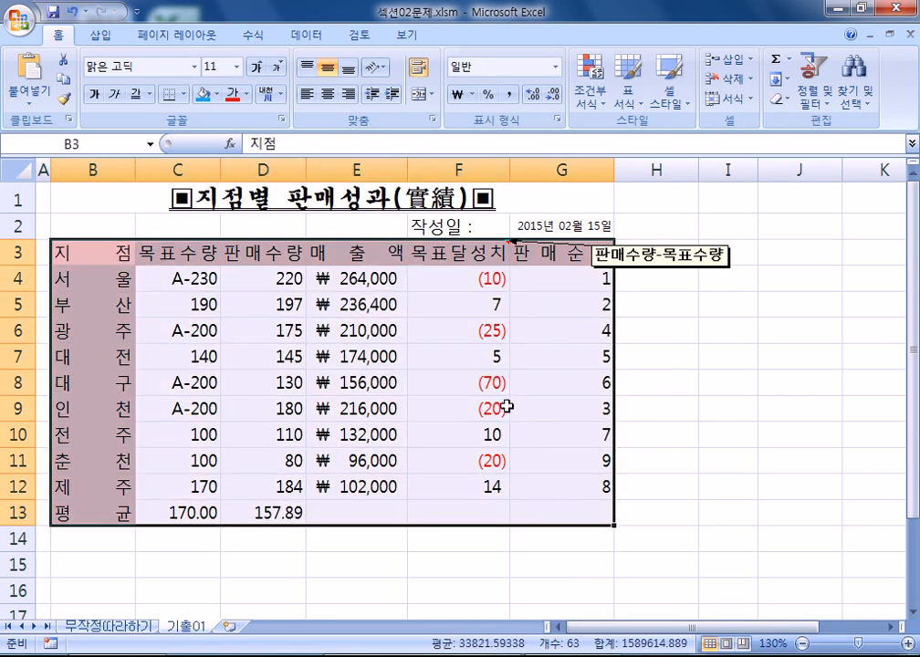
{"action": "scroll", "coordinate": [507, 407], "scroll_direction": "down", "scroll_amount": 2}
{"action": "scroll", "coordinate": [456, 409], "scroll_direction": "down", "scroll_amount": 1}
{"action": "scroll", "coordinate": [504, 406], "scroll_direction": "up", "scroll_amount": 1}
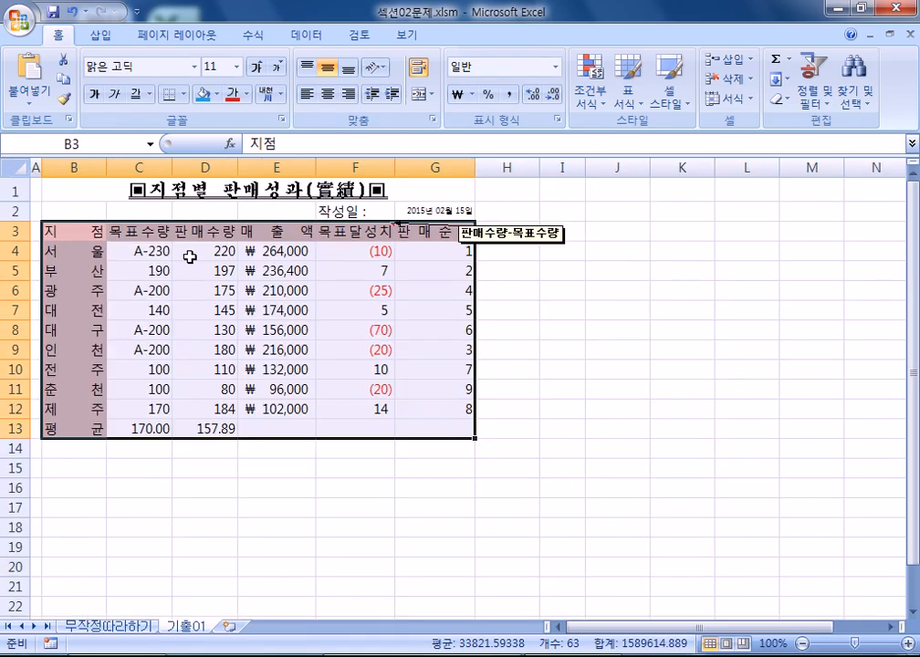
- Try outline and inside borders on the table B3:G13, clear them again and discard the border settings
{"action": "key", "text": "ctrl+1"}
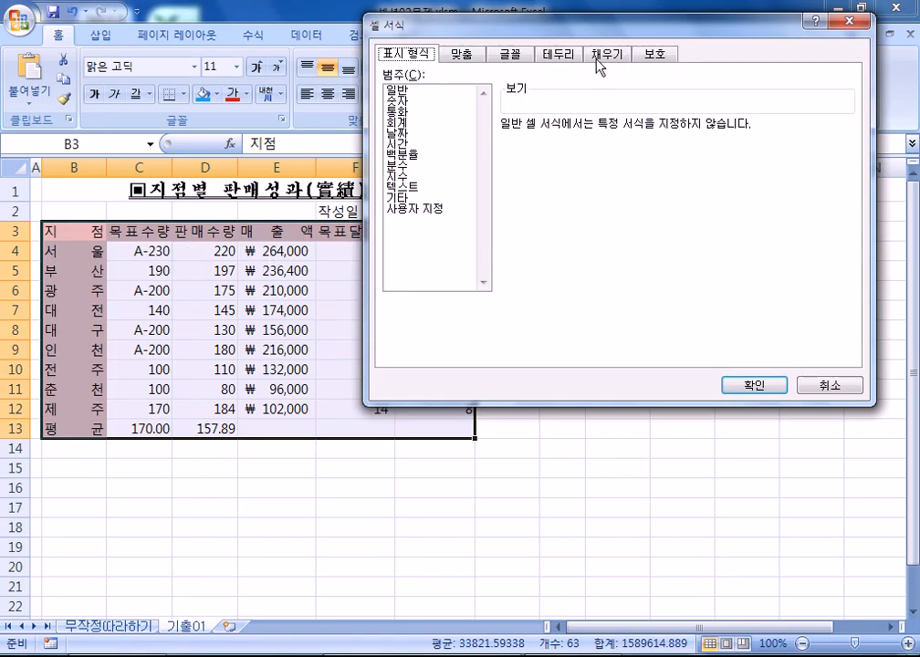
{"action": "left_click", "coordinate": [560, 55]}
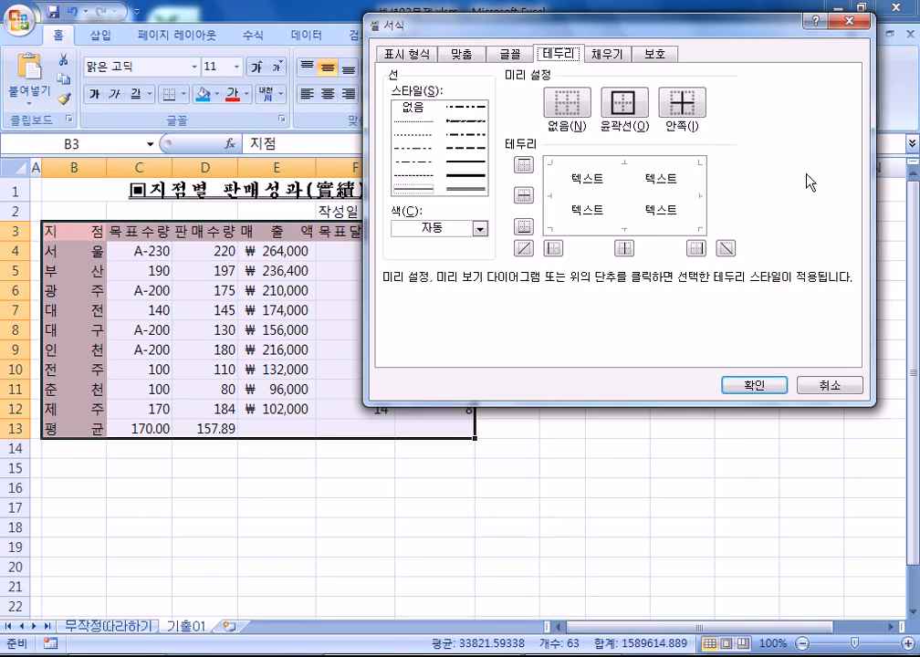
{"action": "left_click", "coordinate": [623, 104]}
{"action": "left_click", "coordinate": [683, 105]}
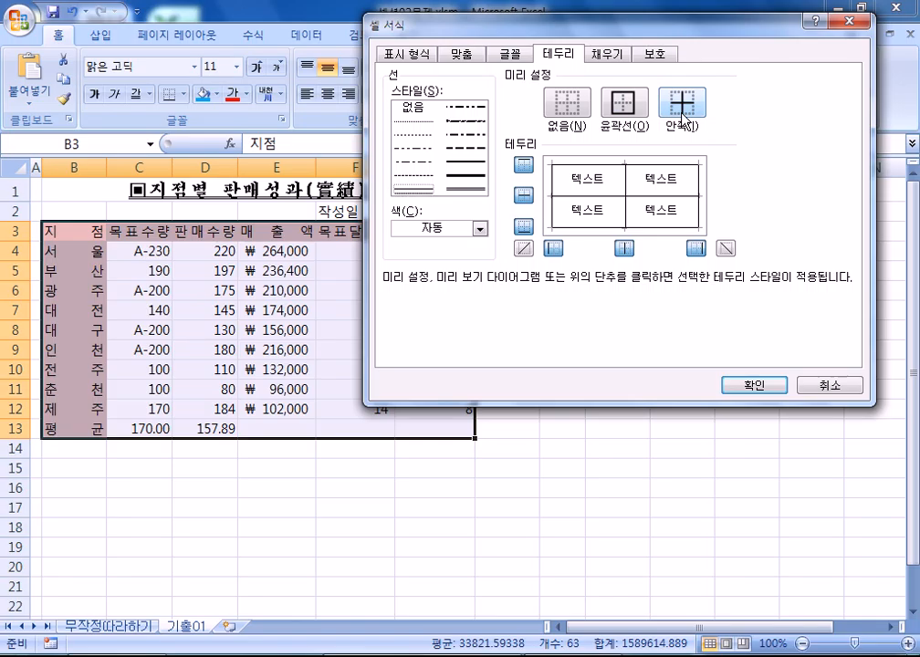
{"action": "left_click", "coordinate": [617, 119]}
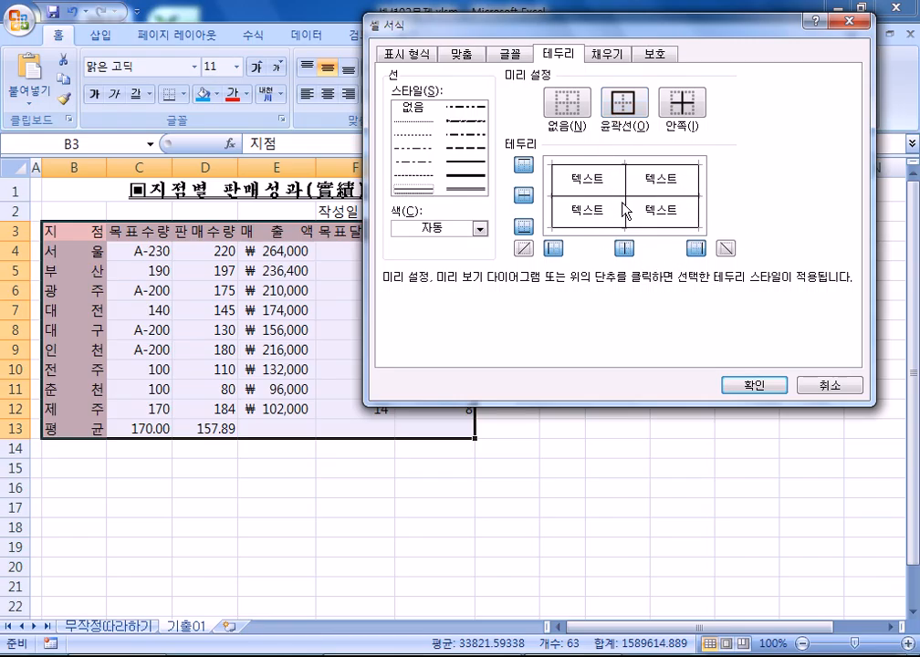
{"action": "left_click", "coordinate": [575, 109]}
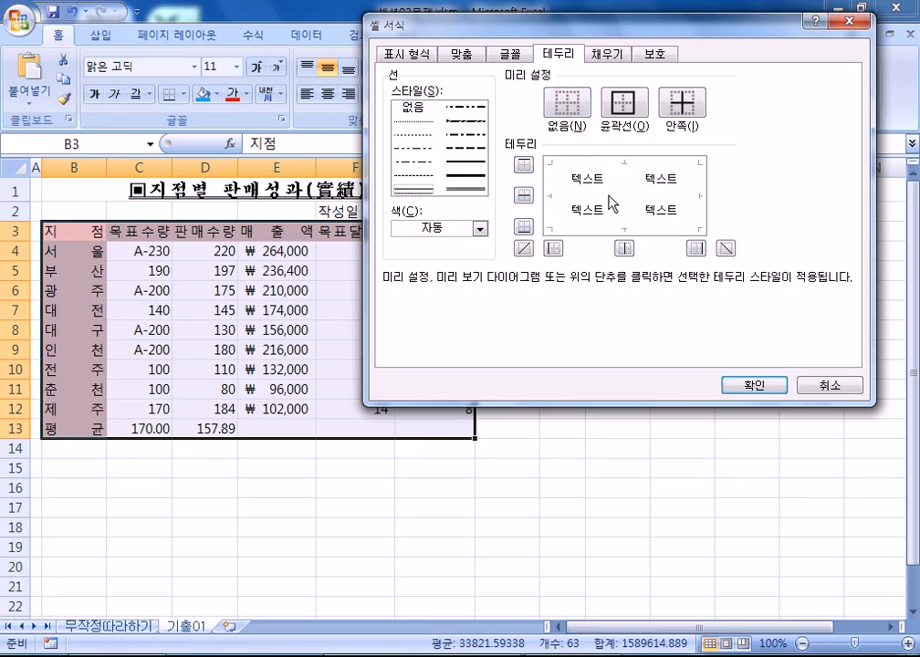
{"action": "key", "text": "Escape"}
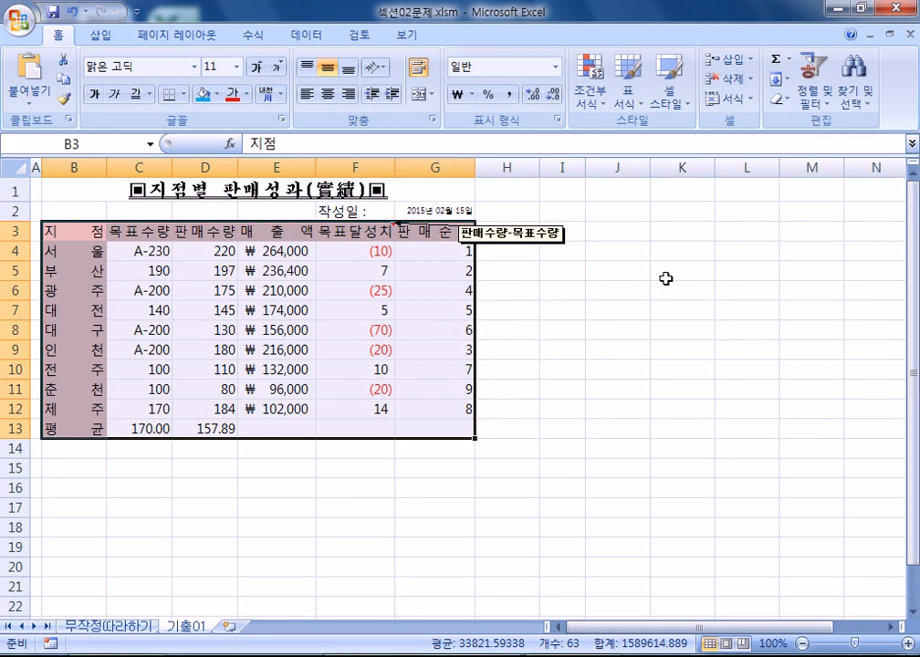
- Apply thin outline and inside borders to the table B3:G13 through the cell format settings, and clear all of its borders again
{"action": "key", "text": "ctrl+1"}
{"action": "left_click", "coordinate": [511, 54]}
{"action": "left_click", "coordinate": [551, 54]}
{"action": "left_click", "coordinate": [624, 104]}
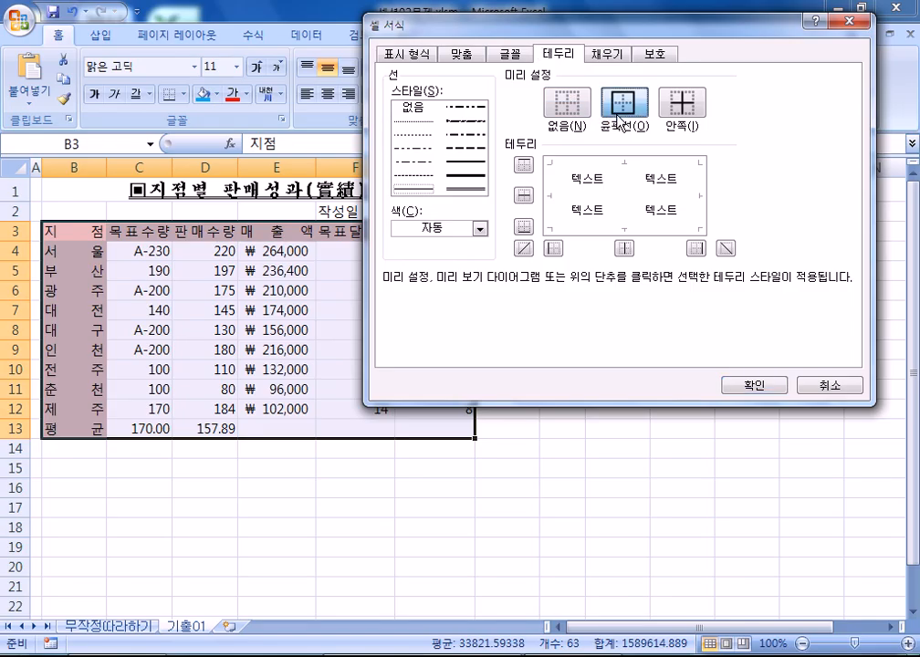
{"action": "left_click", "coordinate": [687, 108]}
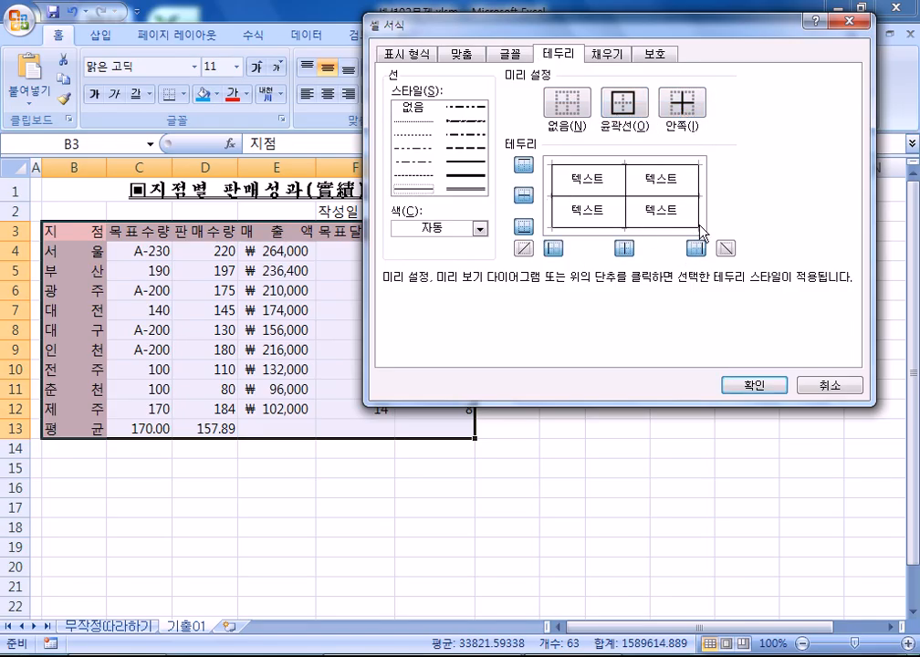
{"action": "left_click", "coordinate": [754, 386]}
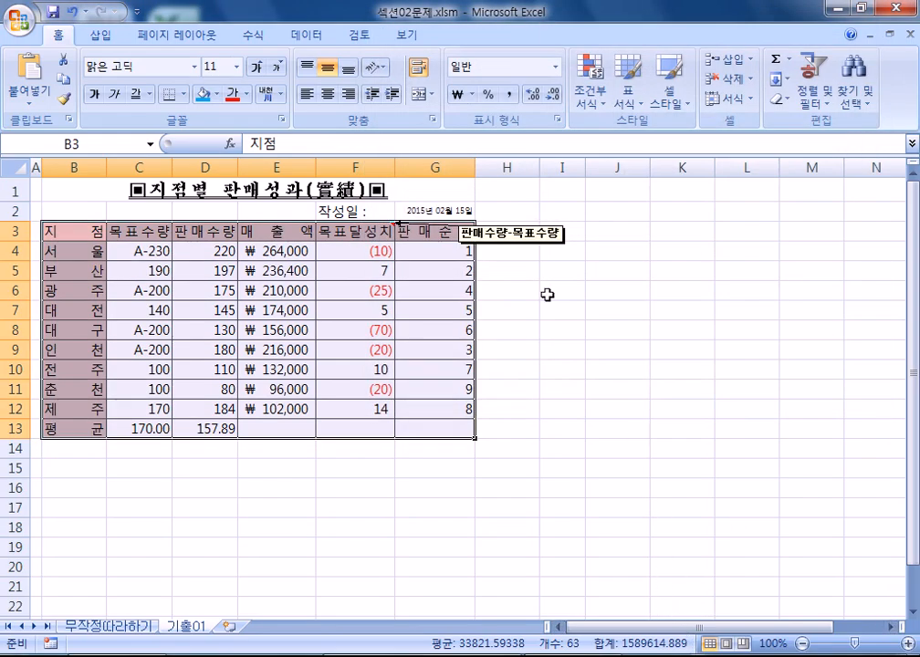
{"action": "left_click", "coordinate": [185, 93]}
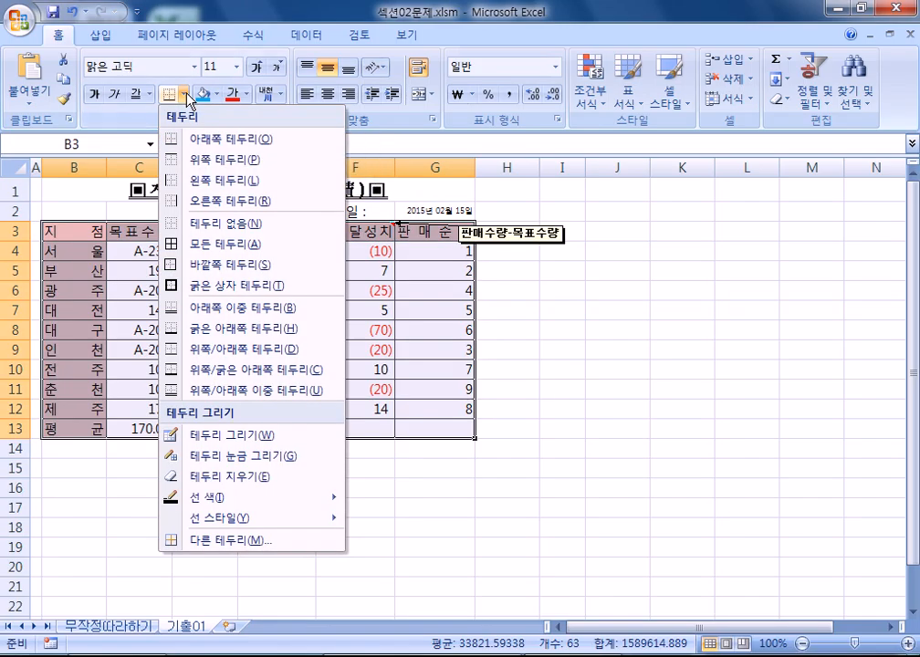
{"action": "left_click", "coordinate": [211, 245]}
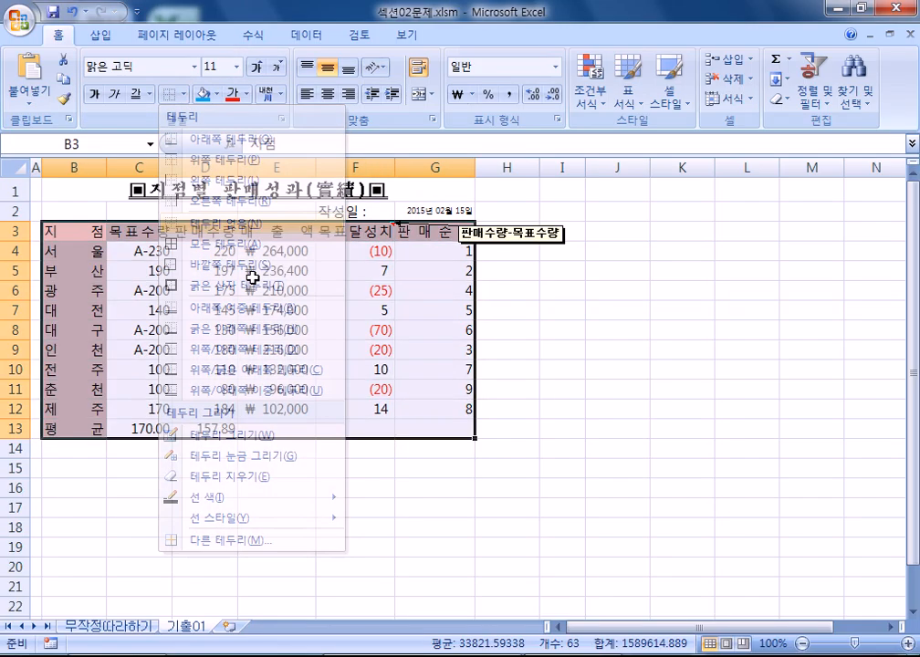
- Apply all borders (모든 테두리) to the table B3:G13 and add a thick box border (굵은 상자 테두리) around it
{"action": "left_click", "coordinate": [185, 93]}
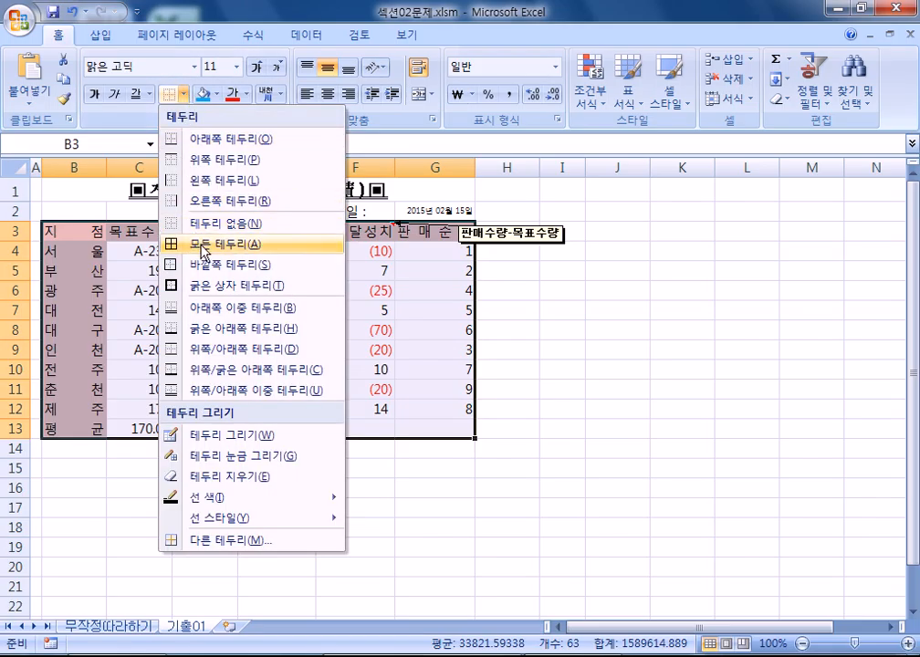
{"action": "left_click", "coordinate": [197, 240]}
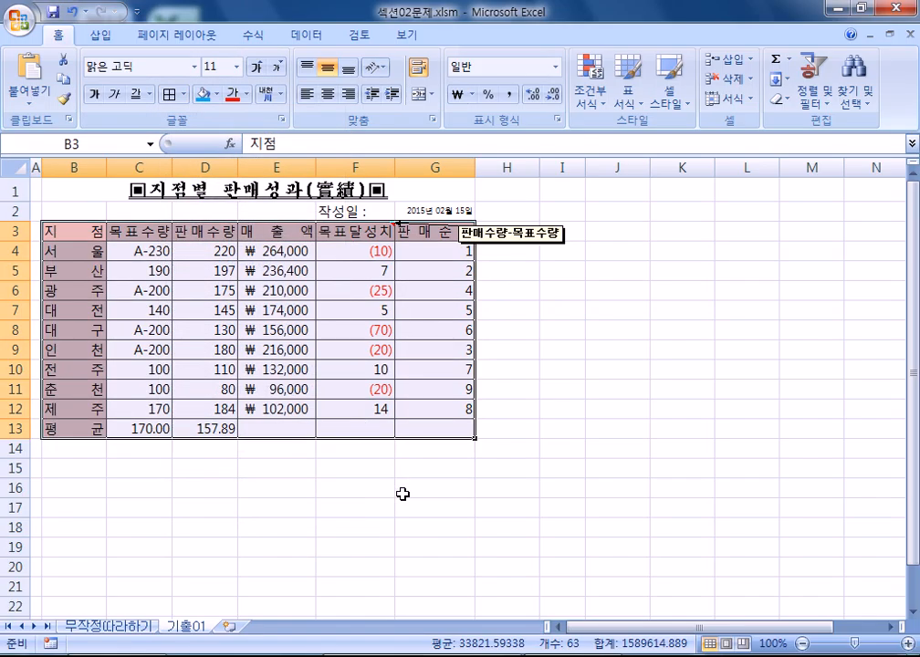
{"action": "left_click", "coordinate": [184, 94]}
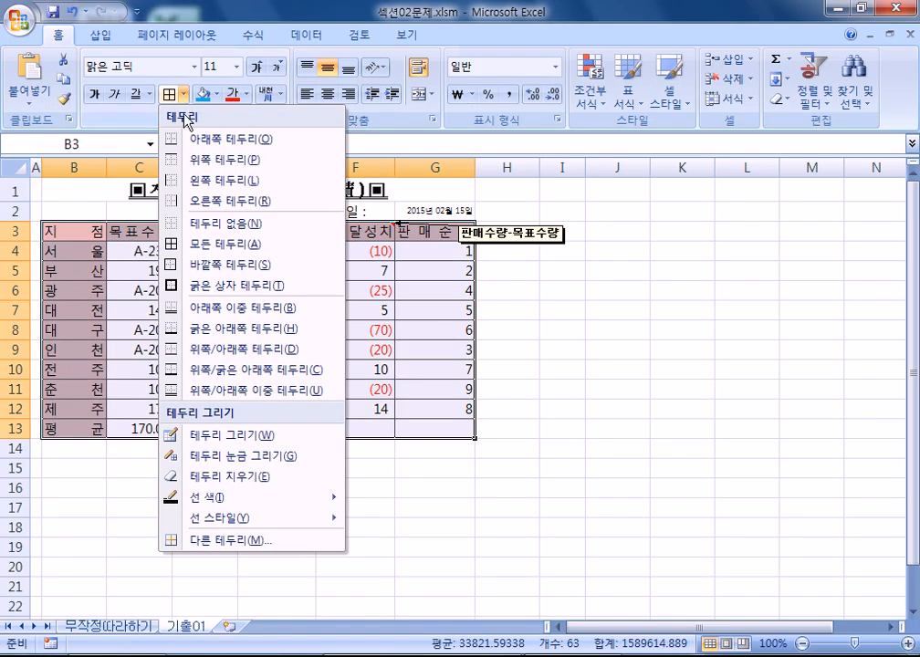
{"action": "left_click", "coordinate": [199, 288]}
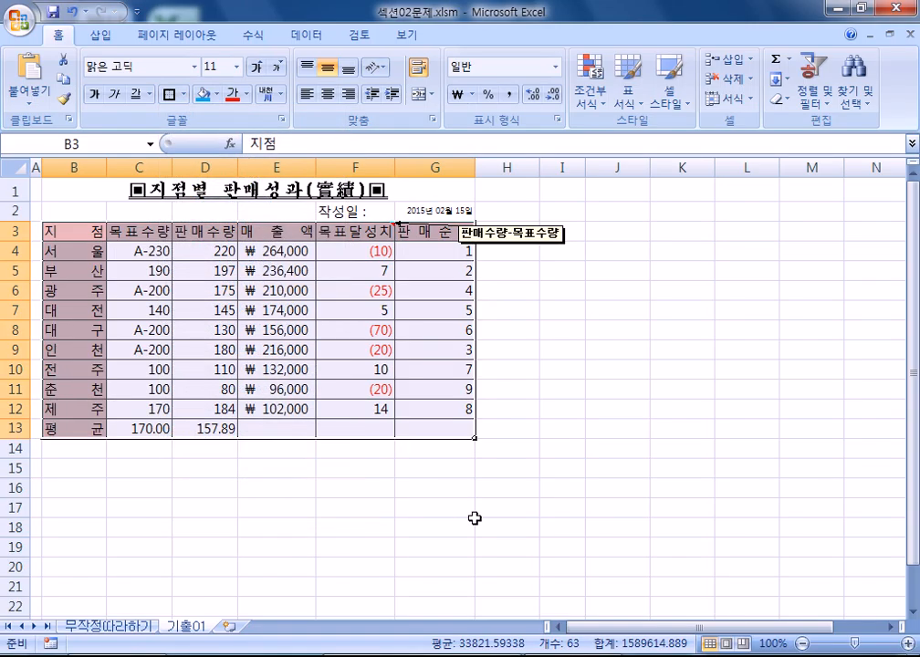
{"action": "left_click", "coordinate": [661, 452]}
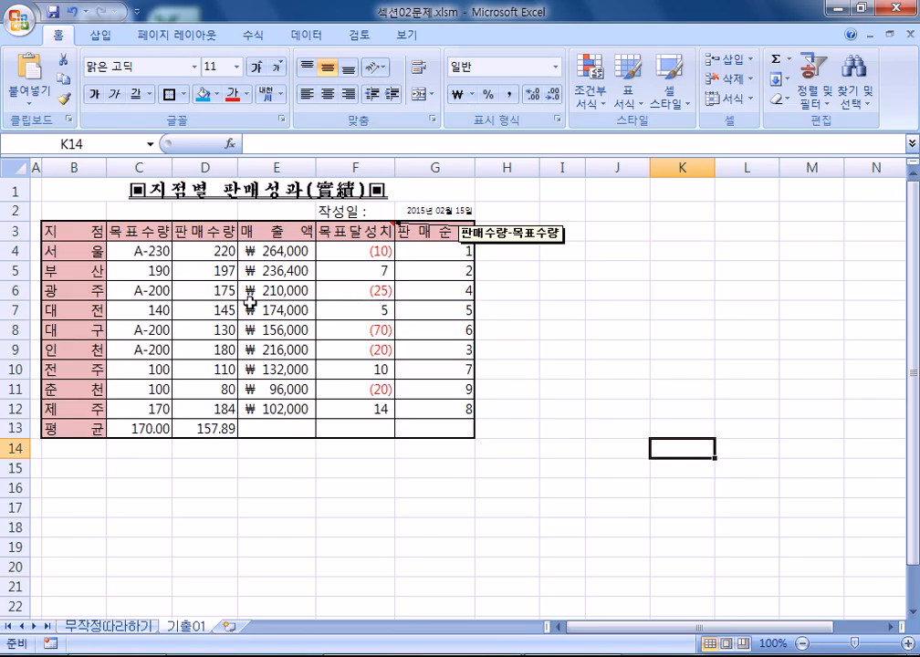
- Fill the empty average cells E13:G13 with X-shaped crosses using both diagonal borders
{"action": "left_click_drag", "start_coordinate": [278, 428], "coordinate": [415, 426]}
{"action": "scroll", "coordinate": [456, 383], "scroll_direction": "down", "scroll_amount": 2}
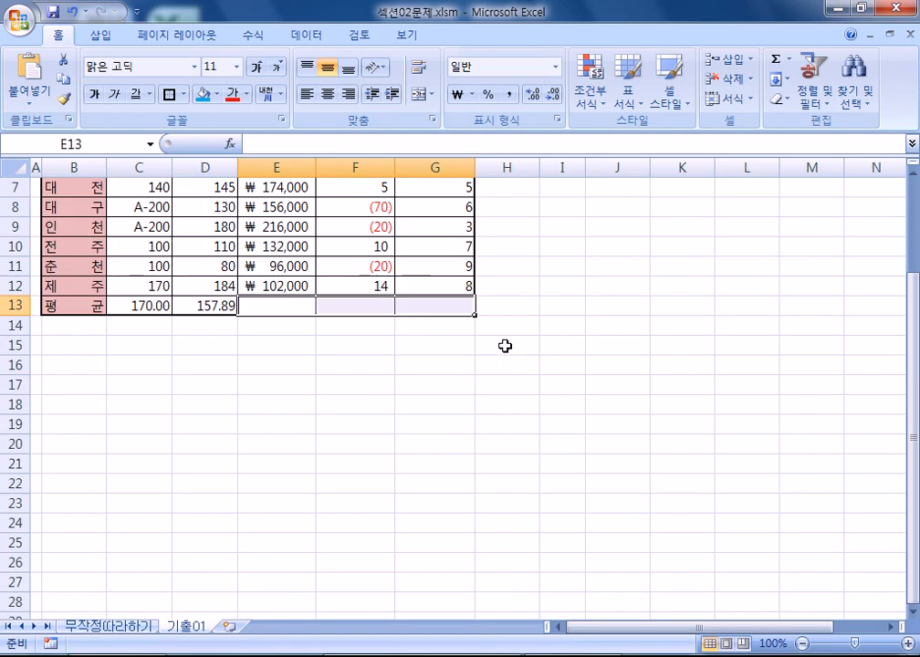
{"action": "left_click_drag", "start_coordinate": [265, 309], "coordinate": [428, 315]}
{"action": "key", "text": "ctrl+1"}
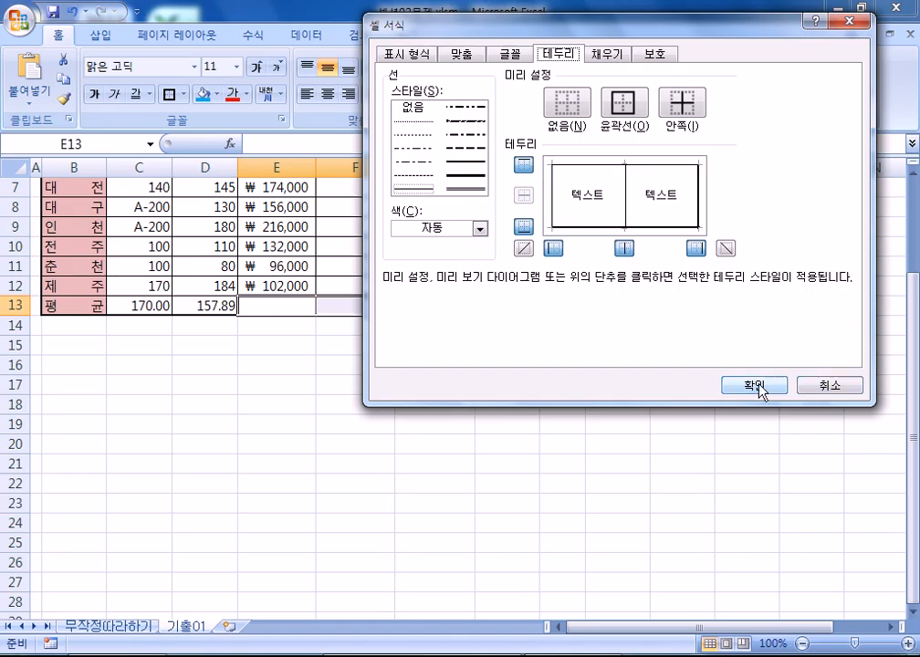
{"action": "left_click", "coordinate": [523, 247]}
{"action": "left_click", "coordinate": [726, 247]}
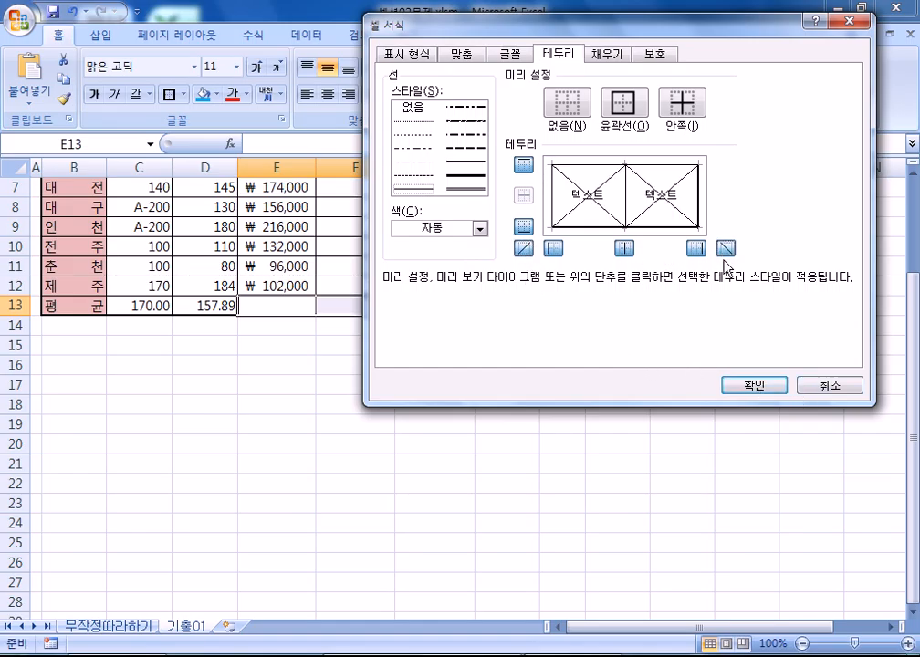
{"action": "left_click", "coordinate": [713, 386]}
{"action": "left_click", "coordinate": [392, 384]}
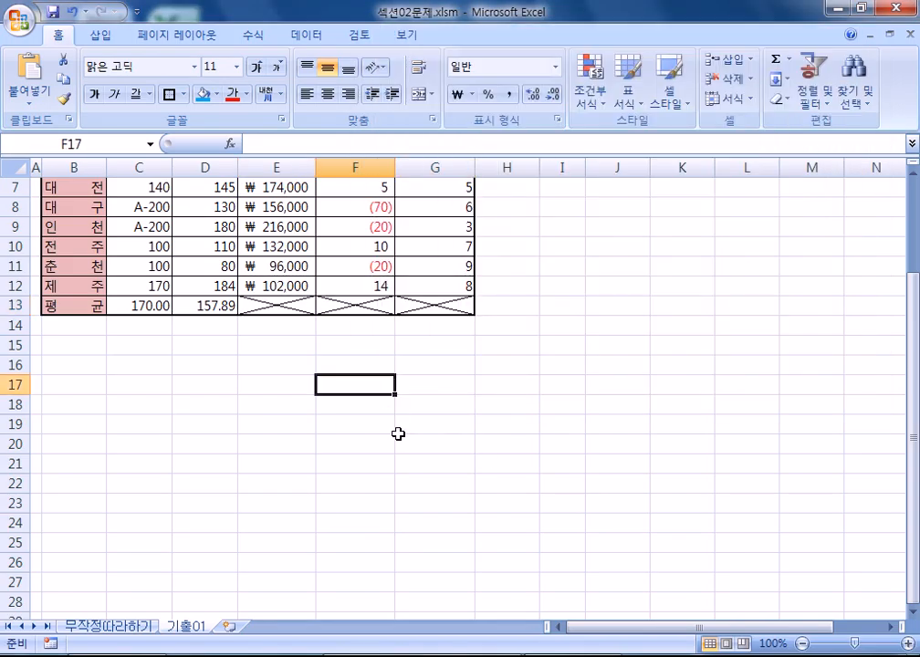
- Select the header row B3:G3 of the table
{"action": "scroll", "coordinate": [405, 433], "scroll_direction": "up", "scroll_amount": 2}
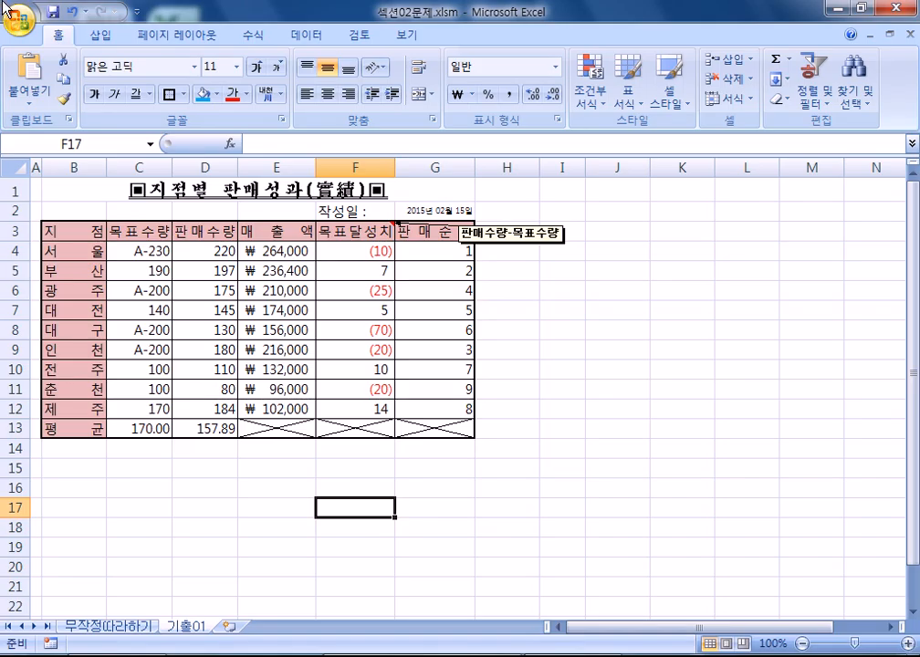
{"action": "left_click_drag", "start_coordinate": [91, 231], "coordinate": [417, 235]}
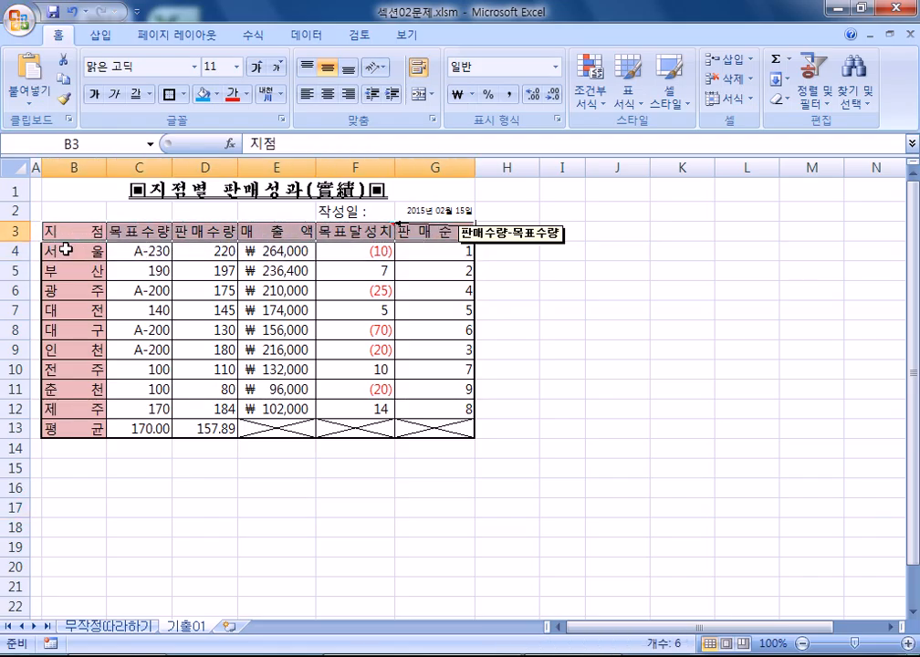